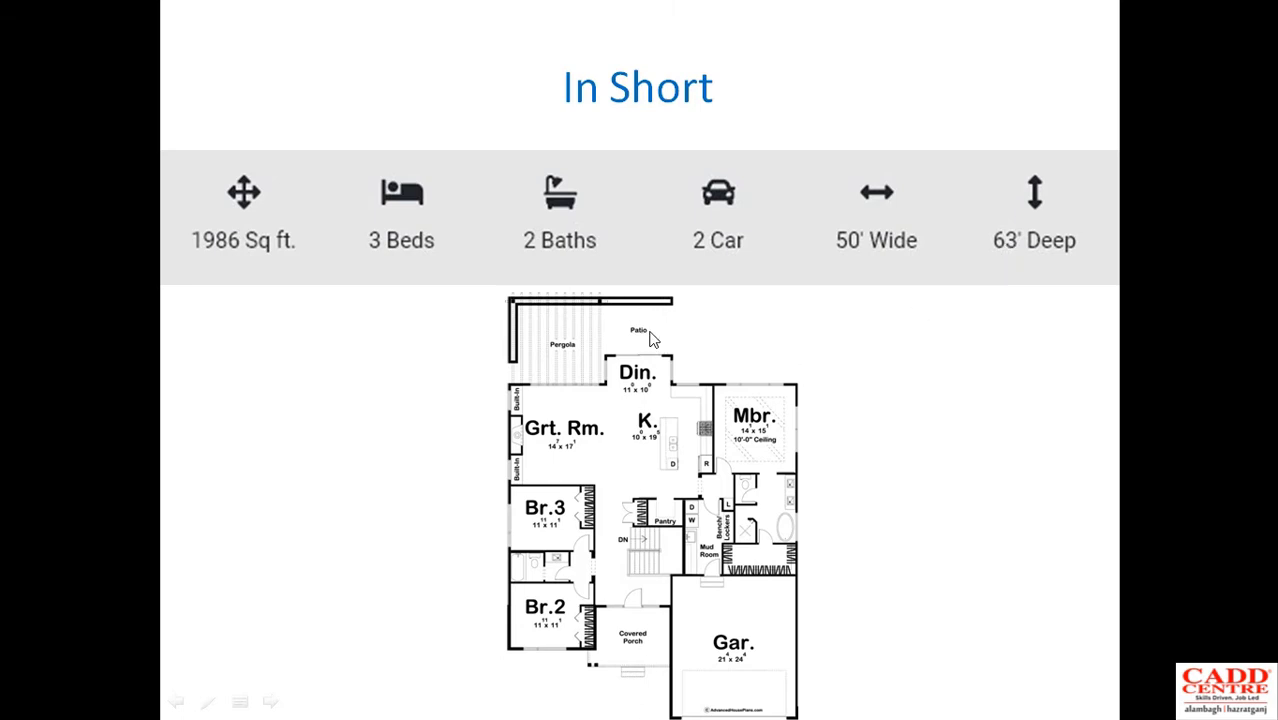
End the slide show and review slides 19 to 21, finishing on the Full Plan Specification slide
{"action": "left_click", "coordinate": [652, 340]}
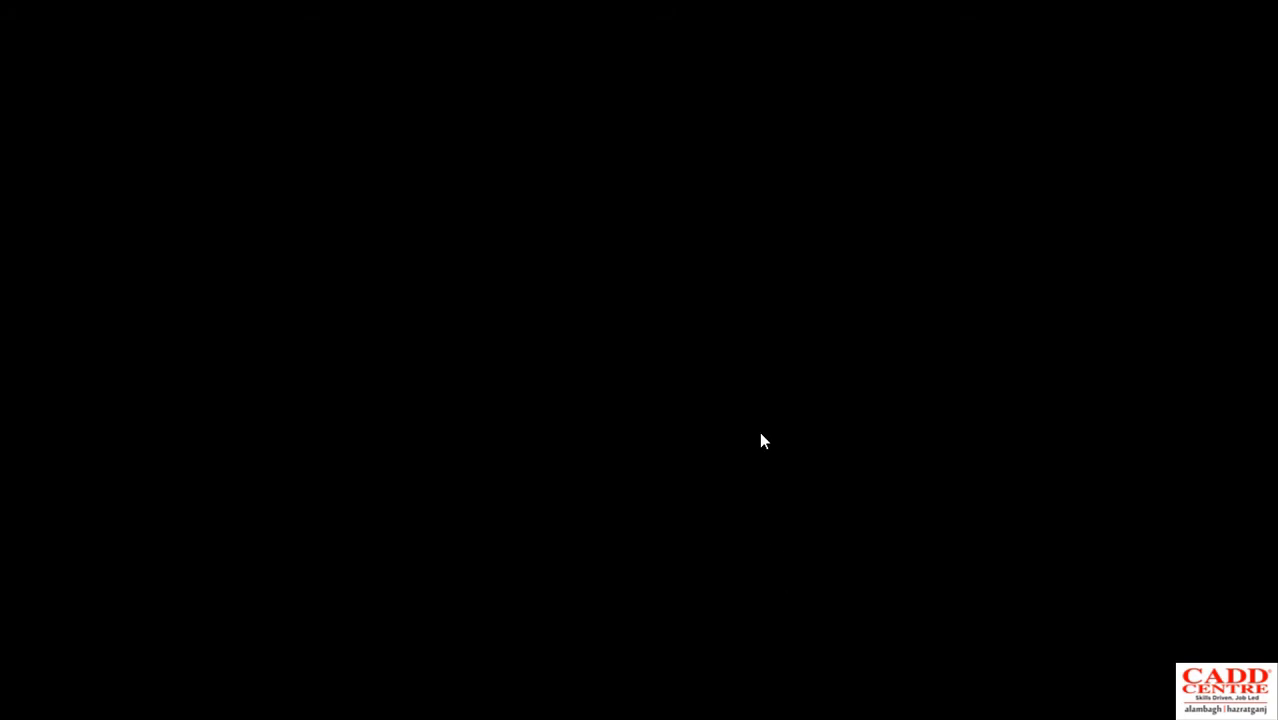
{"action": "key", "text": "Escape"}
{"action": "left_click", "coordinate": [95, 455]}
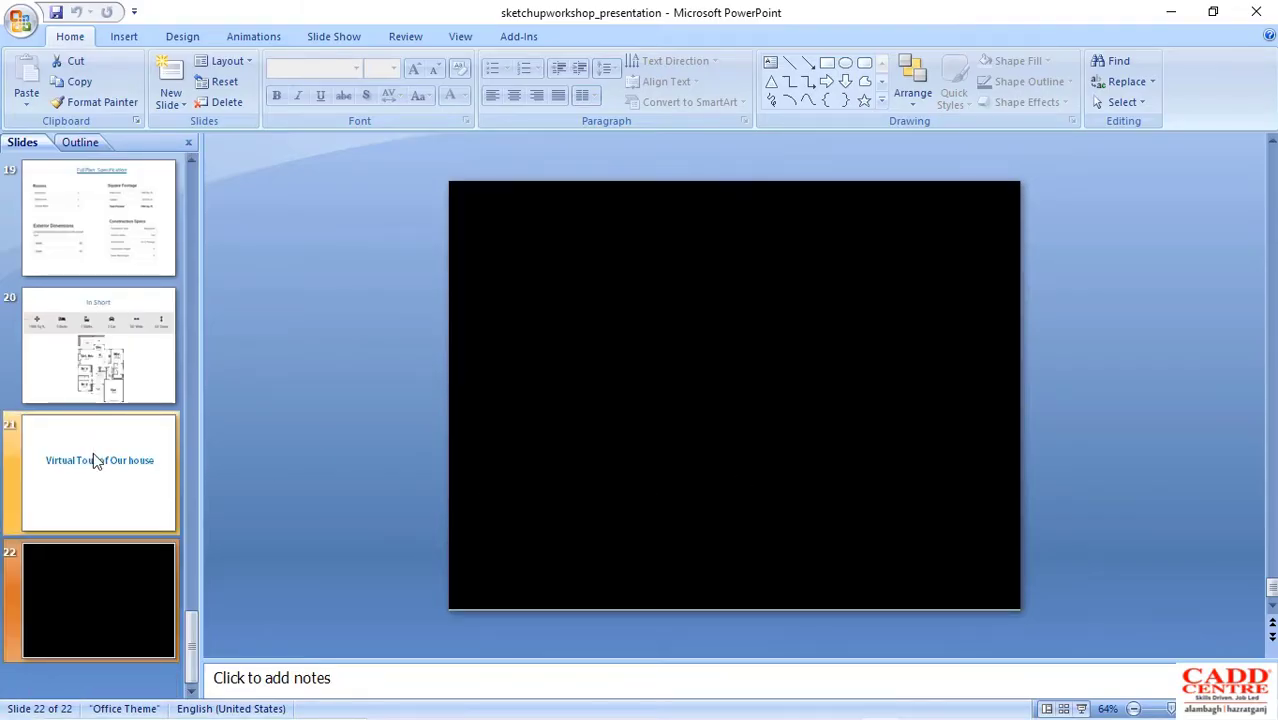
{"action": "left_click", "coordinate": [112, 365]}
{"action": "left_click", "coordinate": [126, 243]}
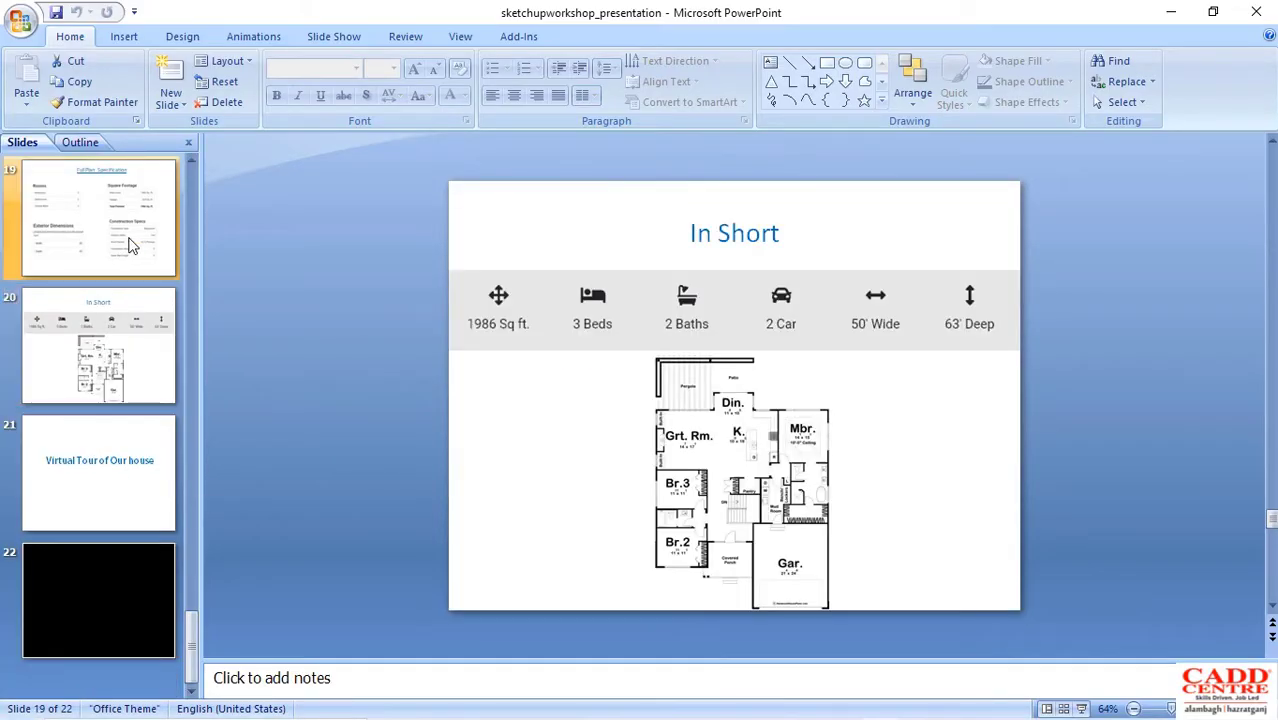
{"action": "left_click", "coordinate": [130, 310]}
{"action": "left_click", "coordinate": [117, 462]}
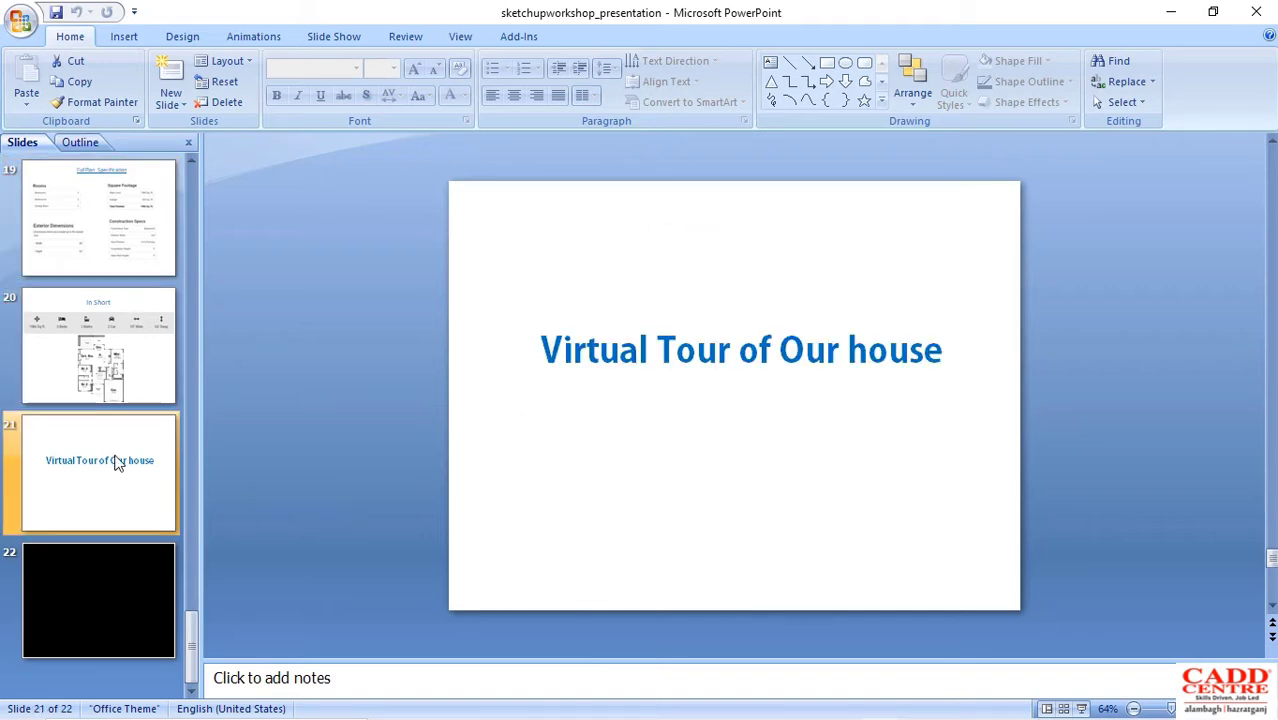
{"action": "left_click", "coordinate": [116, 376]}
{"action": "left_click", "coordinate": [105, 263]}
{"action": "left_click", "coordinate": [102, 316]}
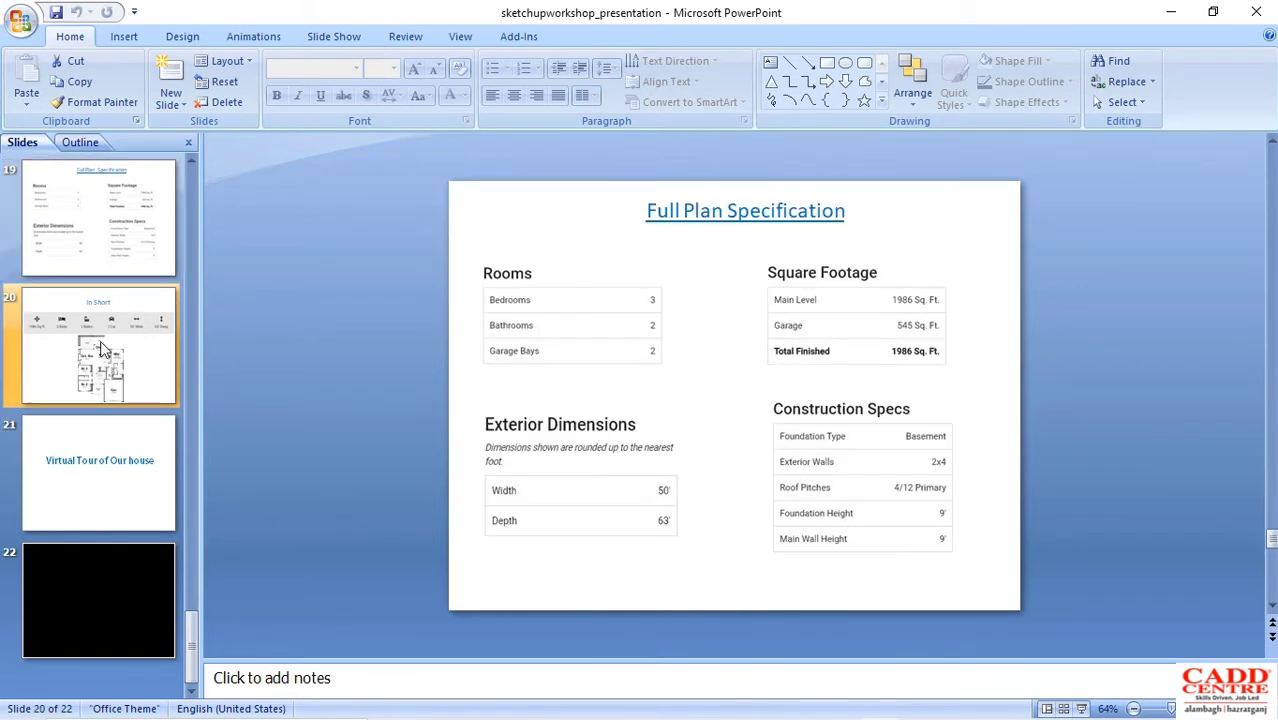
{"action": "left_click", "coordinate": [125, 262]}
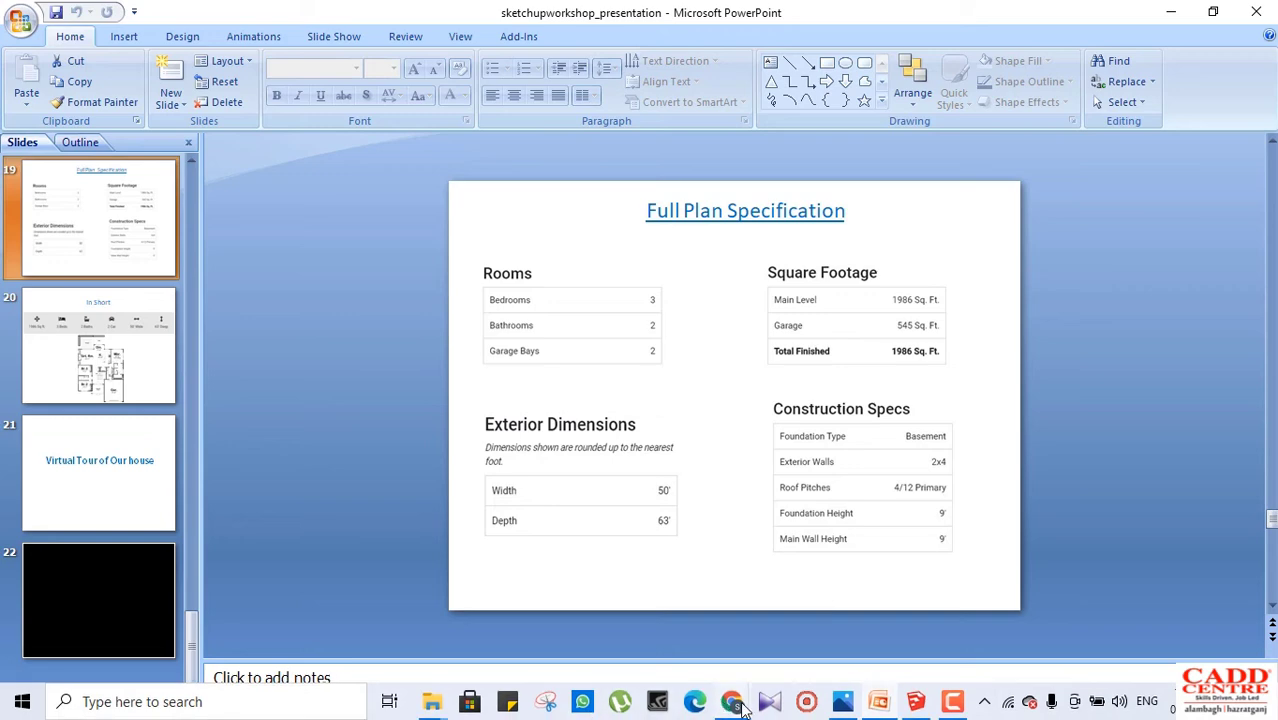
Switch to the Google Meet call, check the in-call messages, and return to the presentation
{"action": "mouse_move", "coordinate": [735, 704]}
{"action": "left_click", "coordinate": [678, 618]}
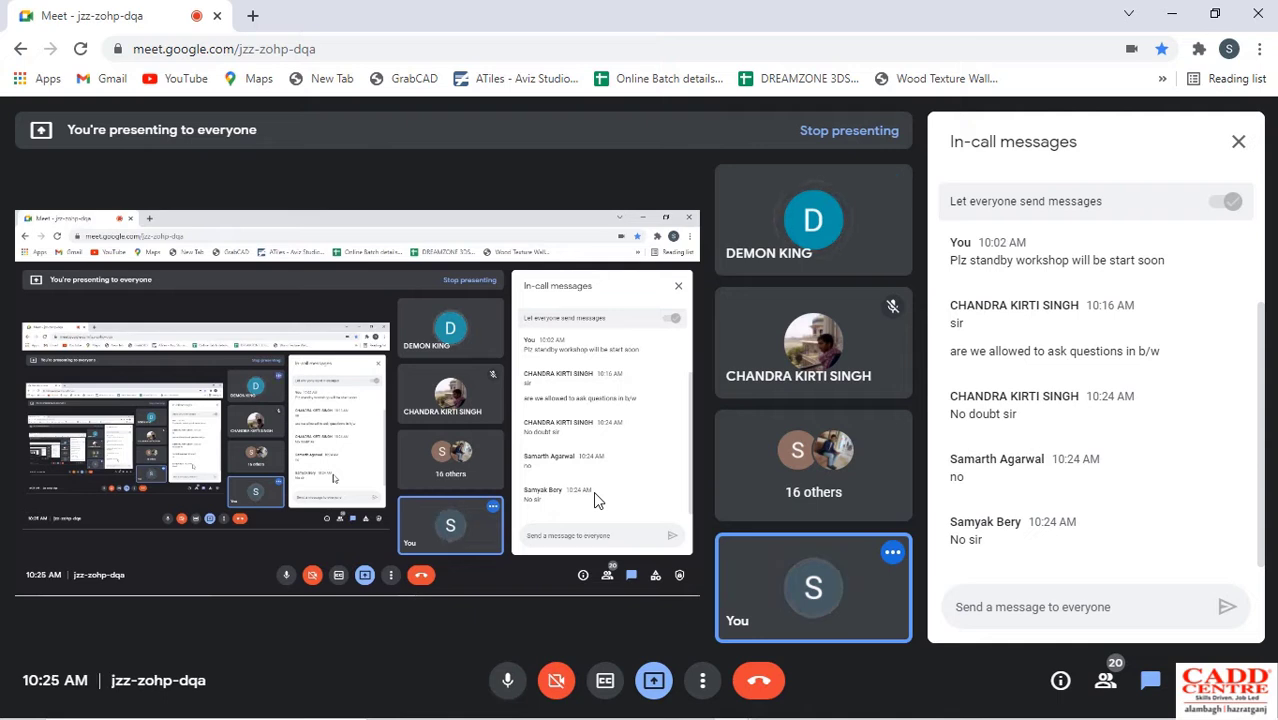
{"action": "left_click", "coordinate": [1177, 13]}
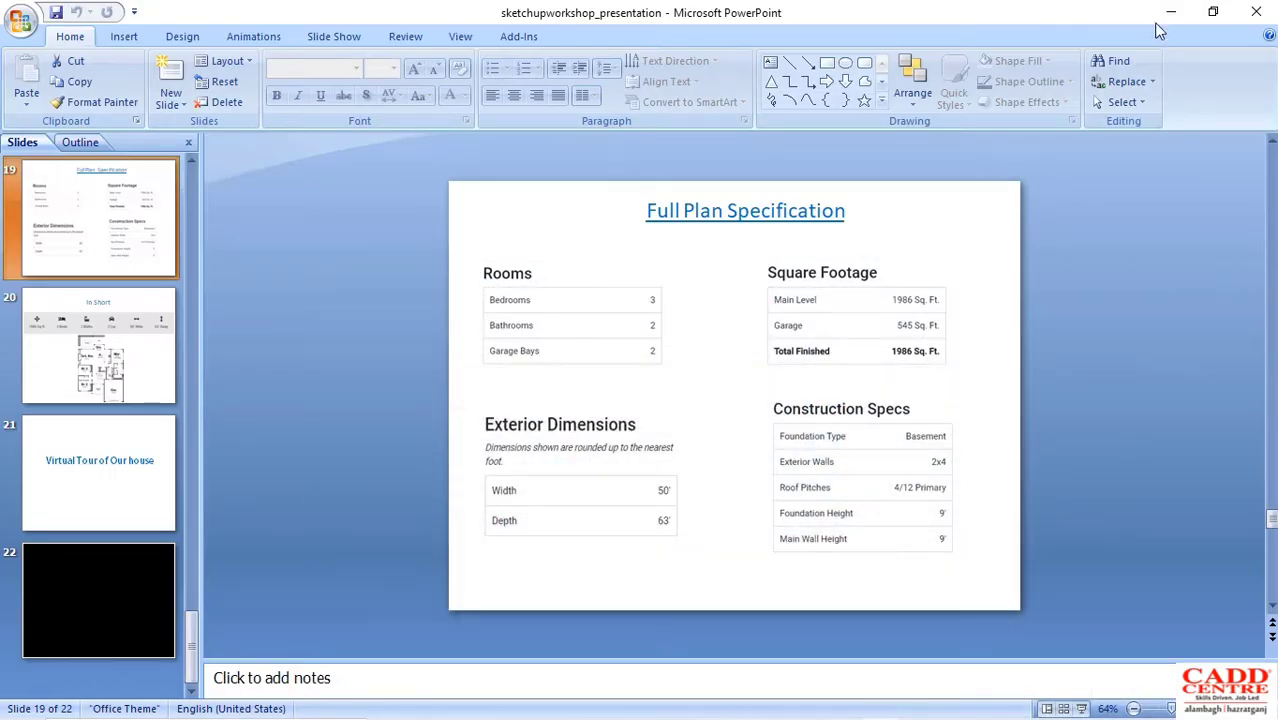
{"action": "mouse_move", "coordinate": [980, 713]}
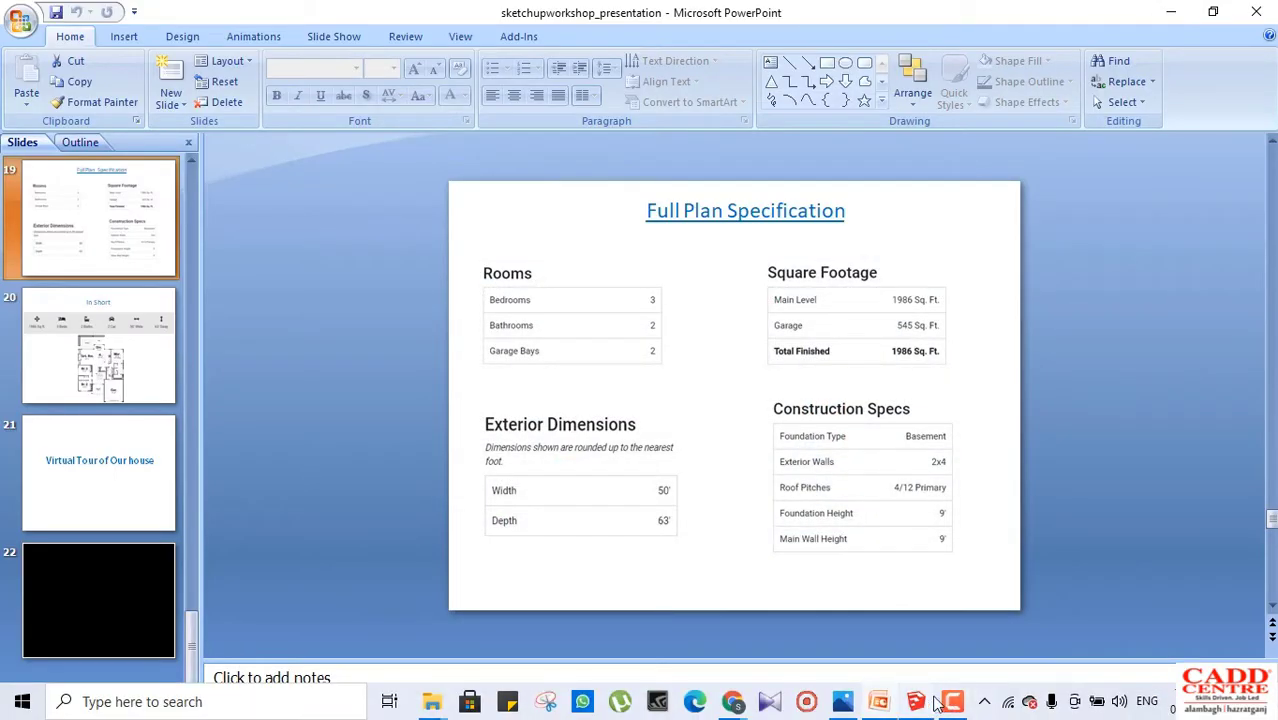
{"action": "left_click", "coordinate": [940, 612]}
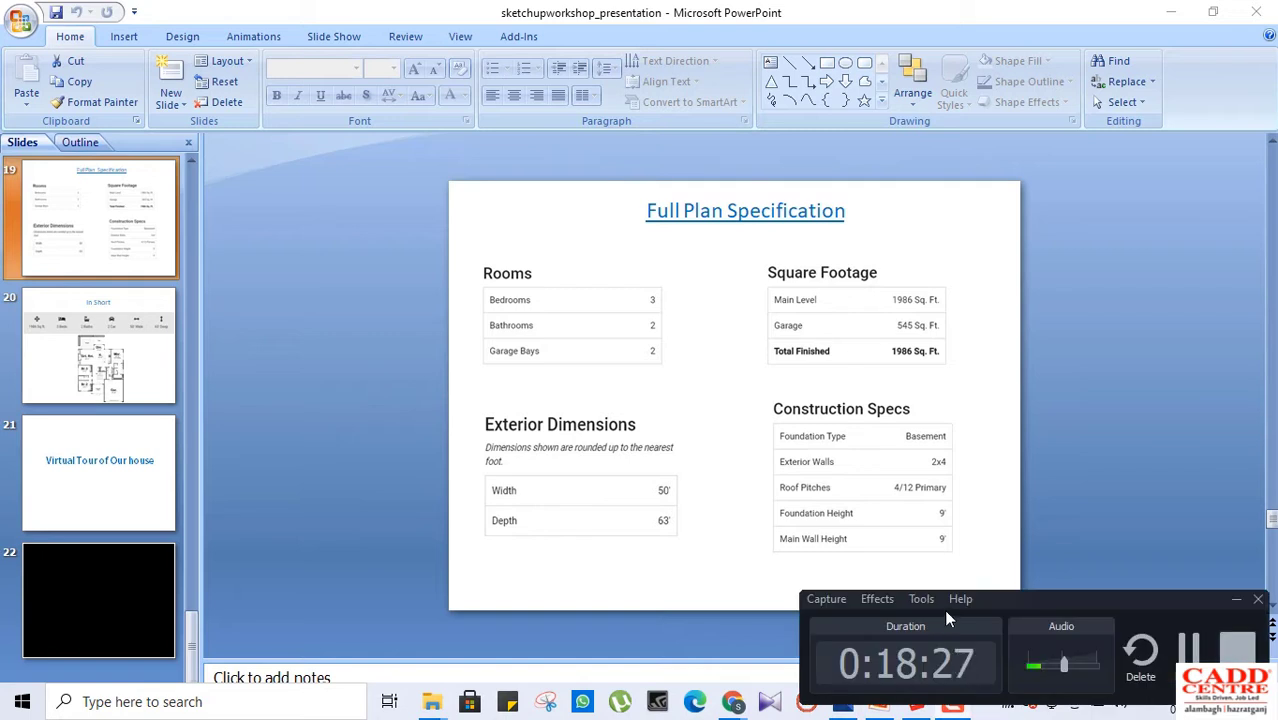
{"action": "left_click", "coordinate": [1232, 599]}
Switch to SketchUp, open the recent file House, and minimize the presentation covering it
{"action": "mouse_move", "coordinate": [928, 710]}
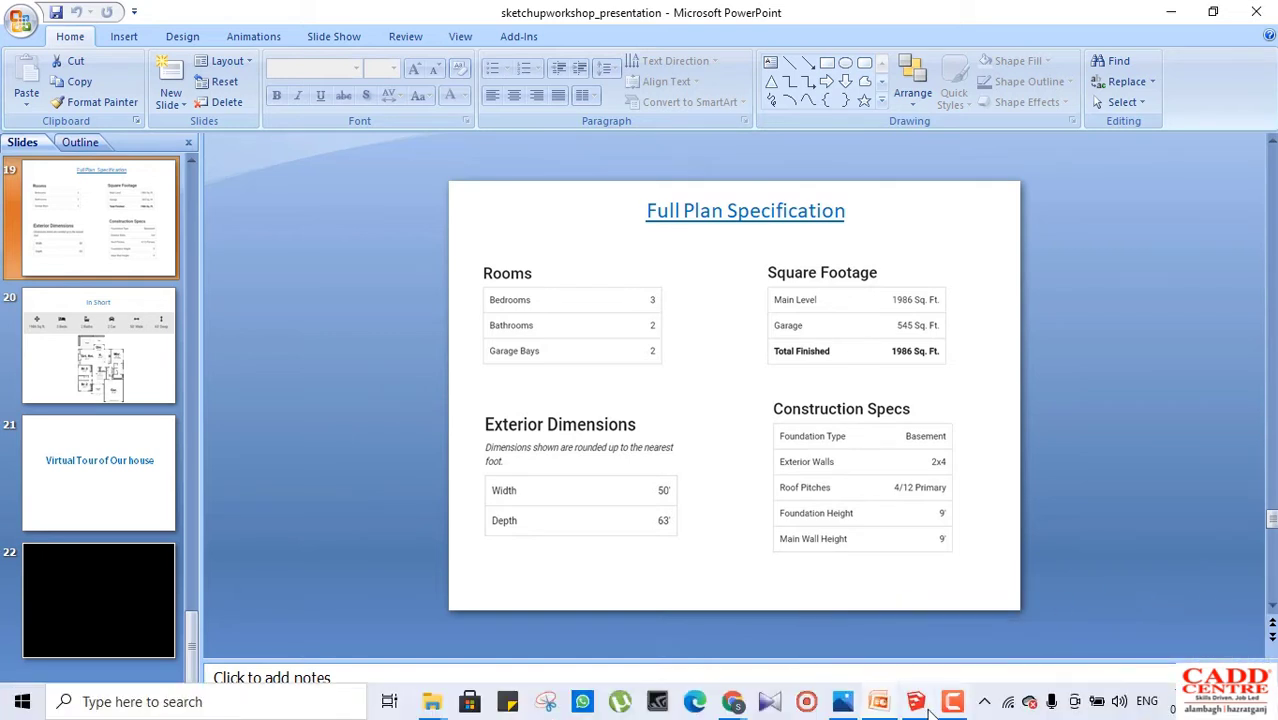
{"action": "left_click", "coordinate": [911, 626]}
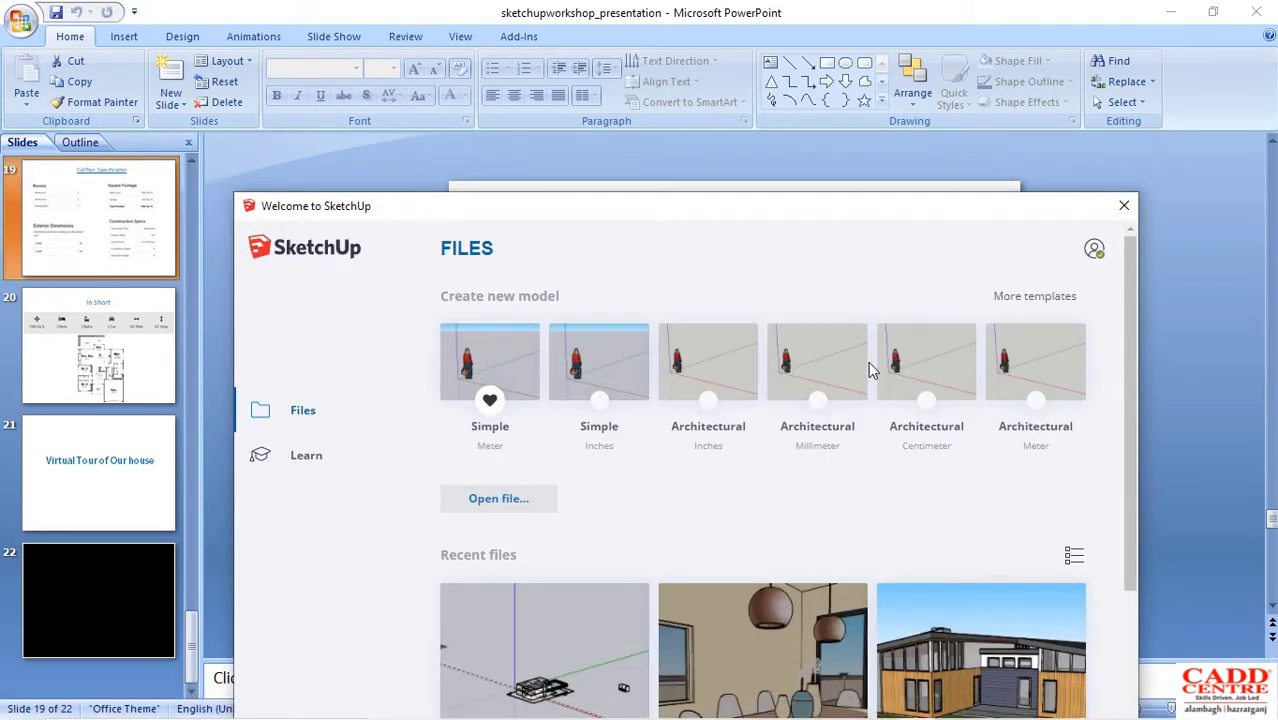
{"action": "mouse_move", "coordinate": [1010, 208]}
{"action": "left_mouse_down"}
{"action": "mouse_move", "coordinate": [962, 51]}
{"action": "mouse_move", "coordinate": [967, 17]}
{"action": "left_mouse_up"}
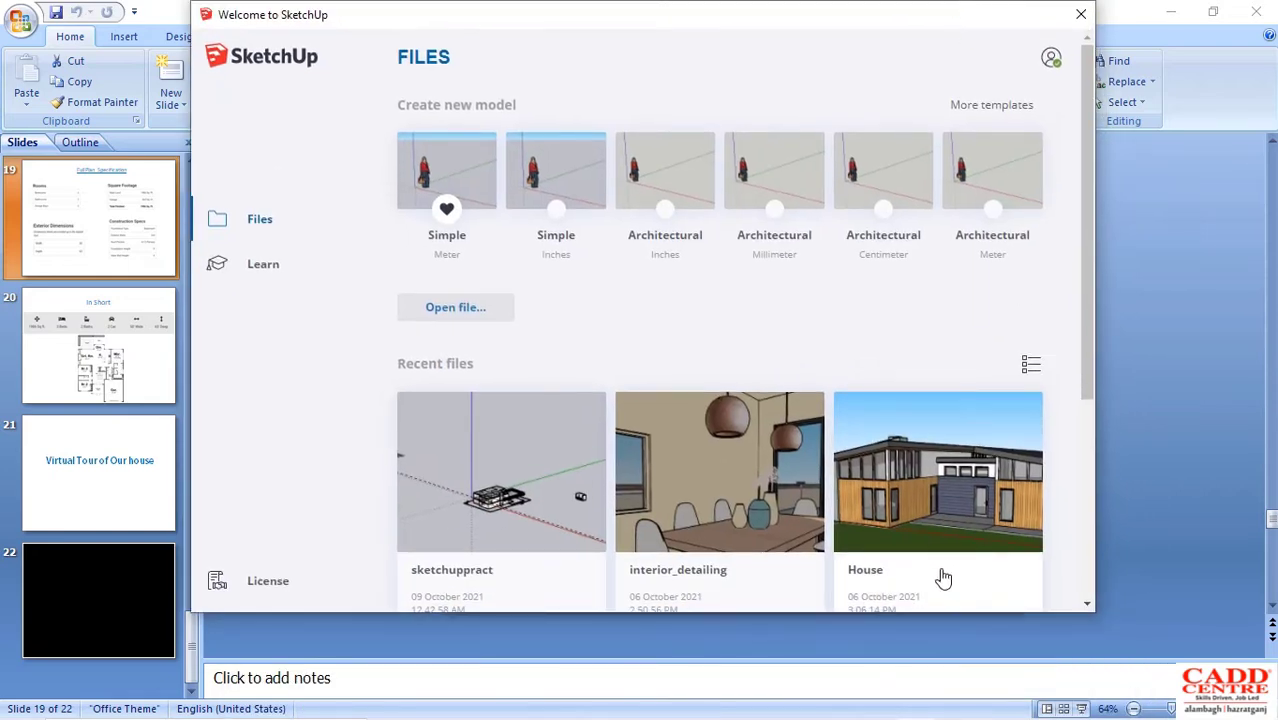
{"action": "left_click", "coordinate": [918, 508]}
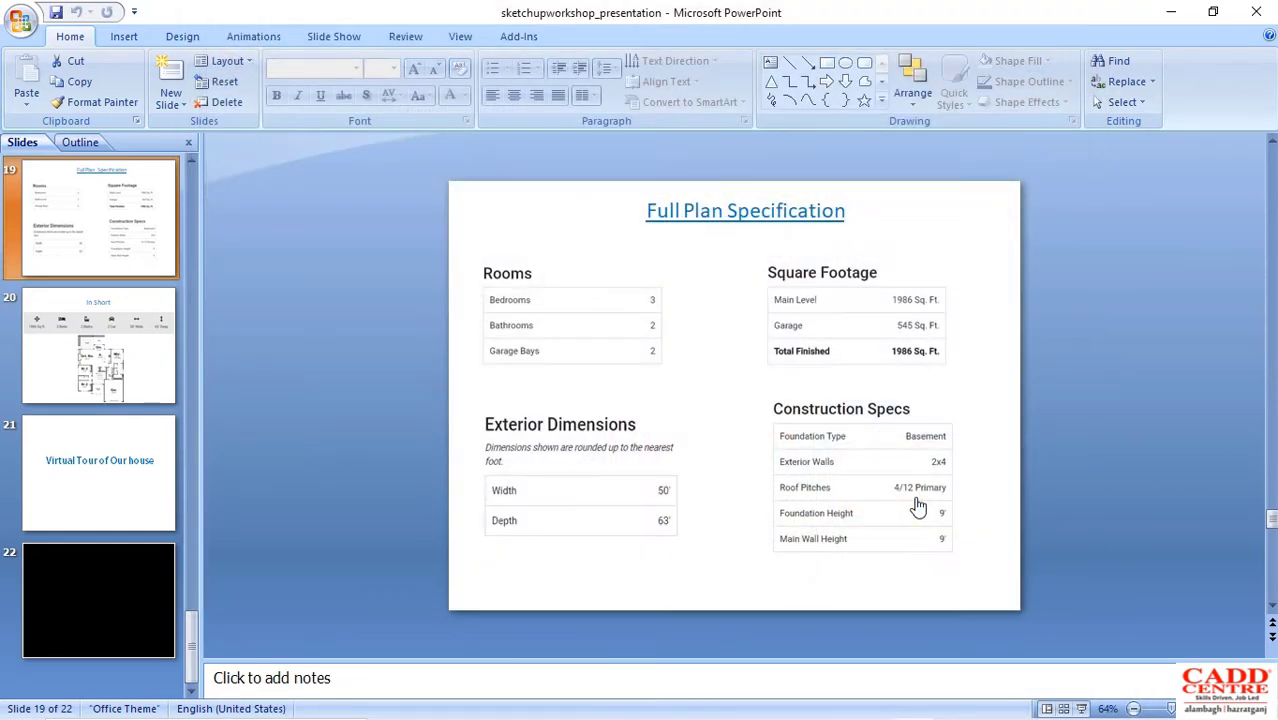
{"action": "left_click", "coordinate": [1172, 12]}
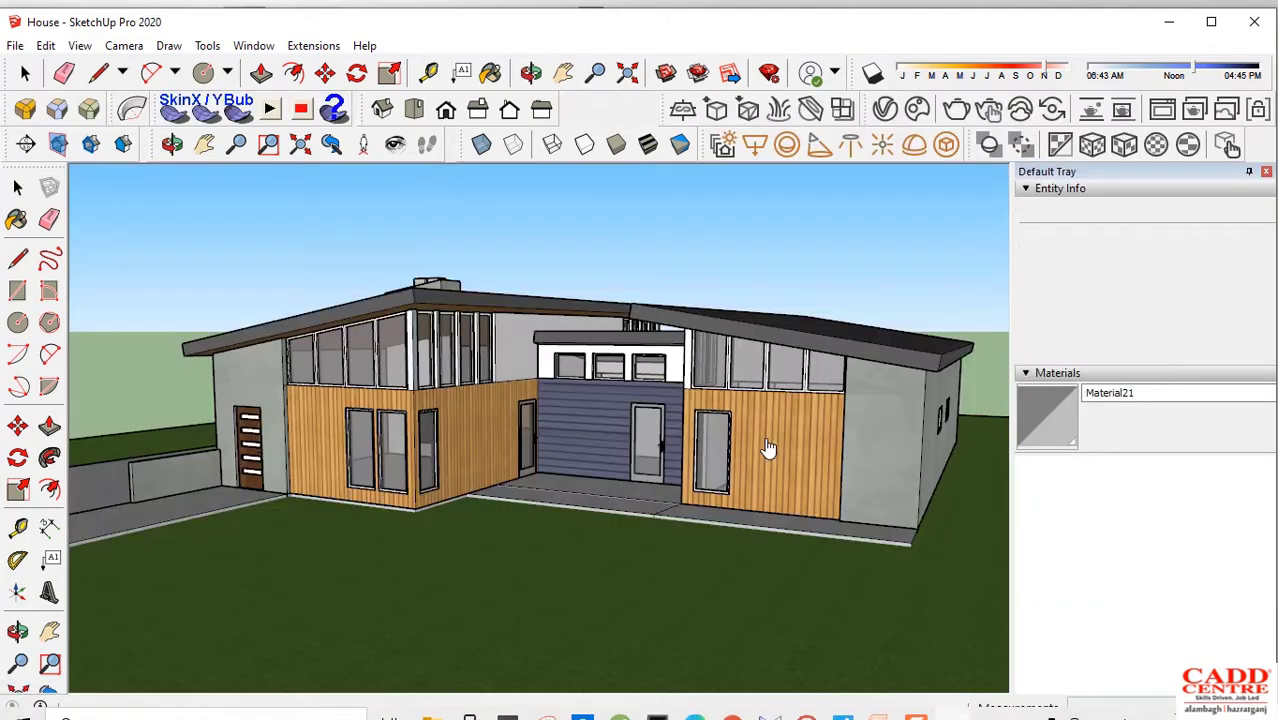
Examine the House model's exterior, then view Scenes 3, 4, 5 and 2
{"action": "middle_click_drag", "start_coordinate": [765, 449], "coordinate": [268, 565]}
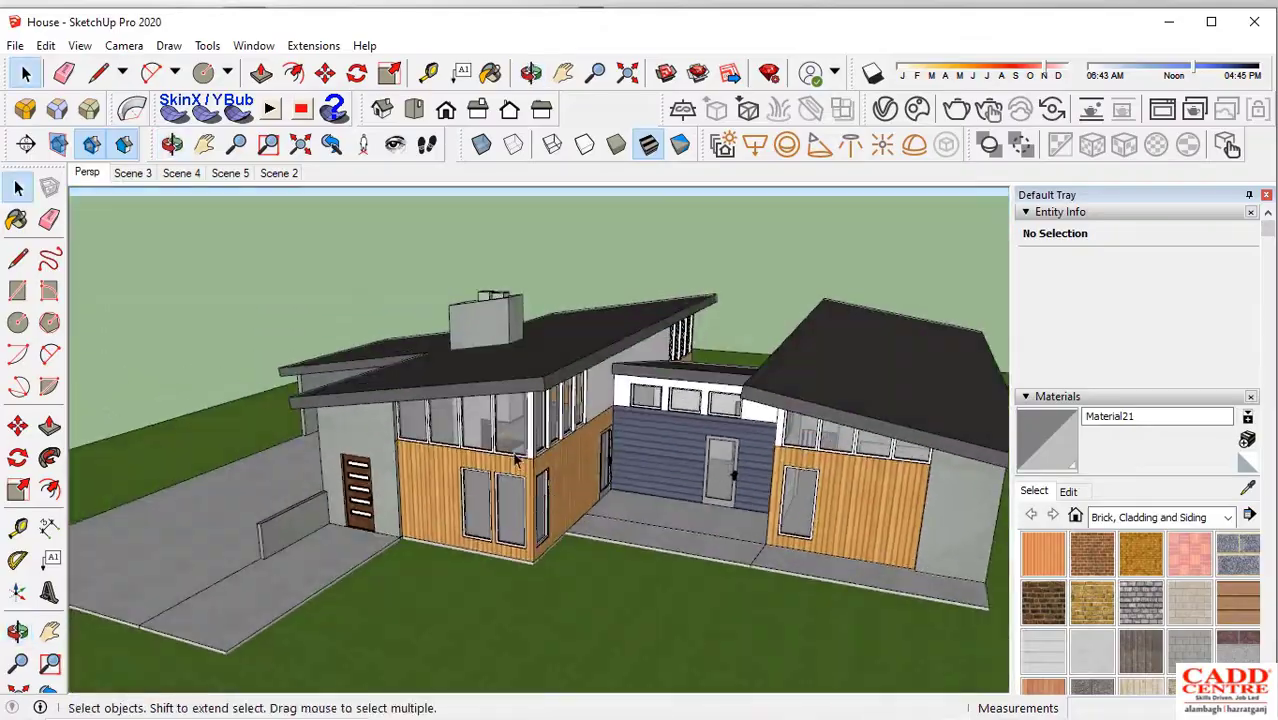
{"action": "left_click", "coordinate": [131, 172]}
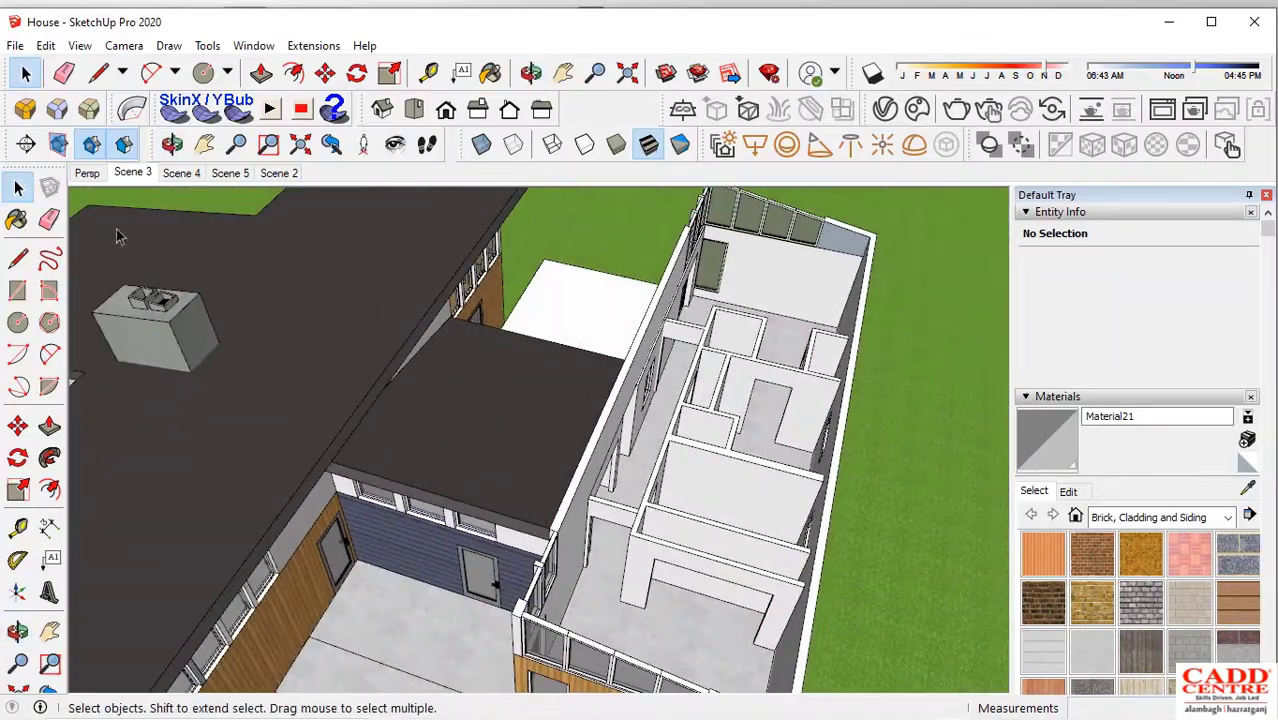
{"action": "left_click", "coordinate": [181, 172]}
{"action": "left_click", "coordinate": [230, 172]}
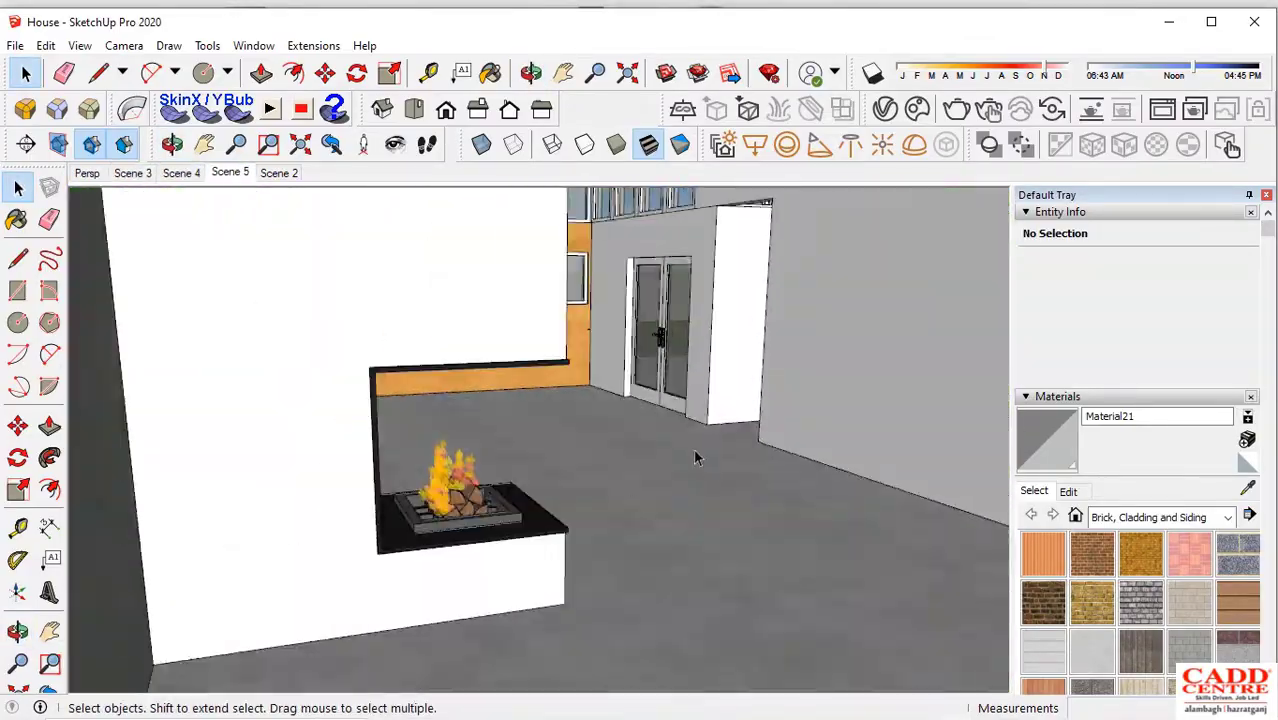
{"action": "left_click", "coordinate": [279, 172]}
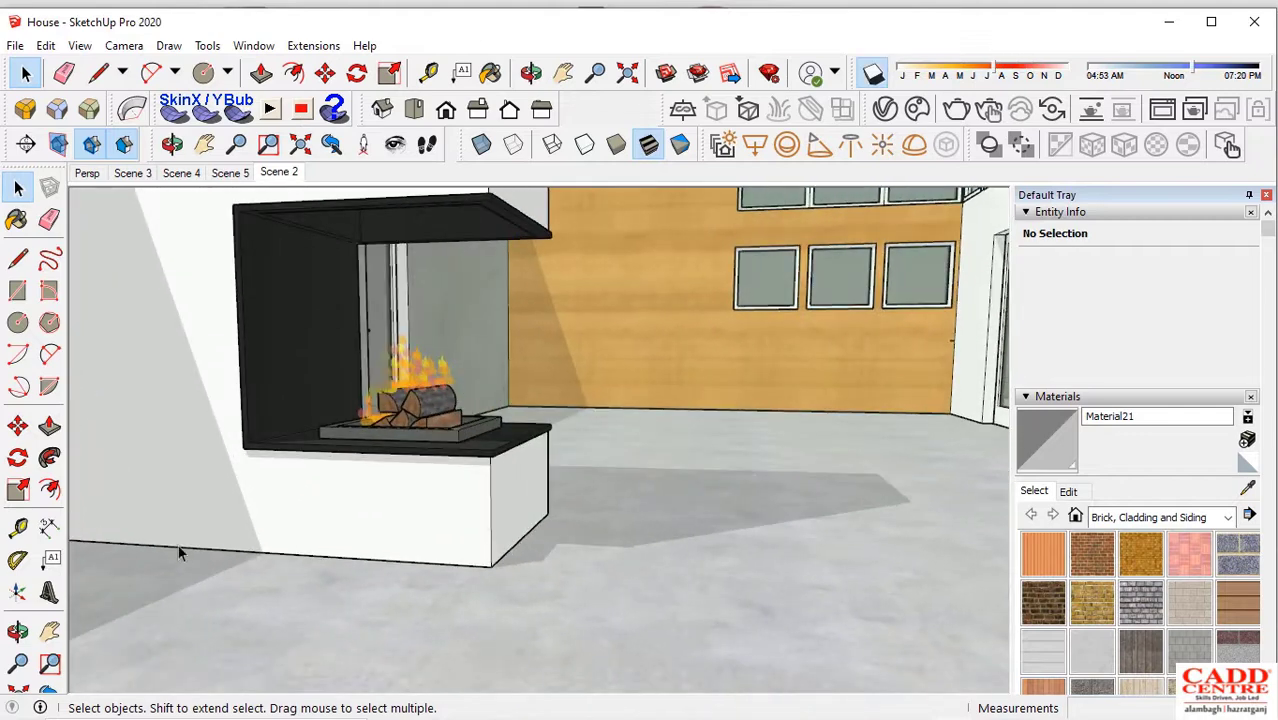
Open the interior_detailing model in SketchUp
{"action": "left_click", "coordinate": [15, 46]}
{"action": "left_click", "coordinate": [108, 490]}
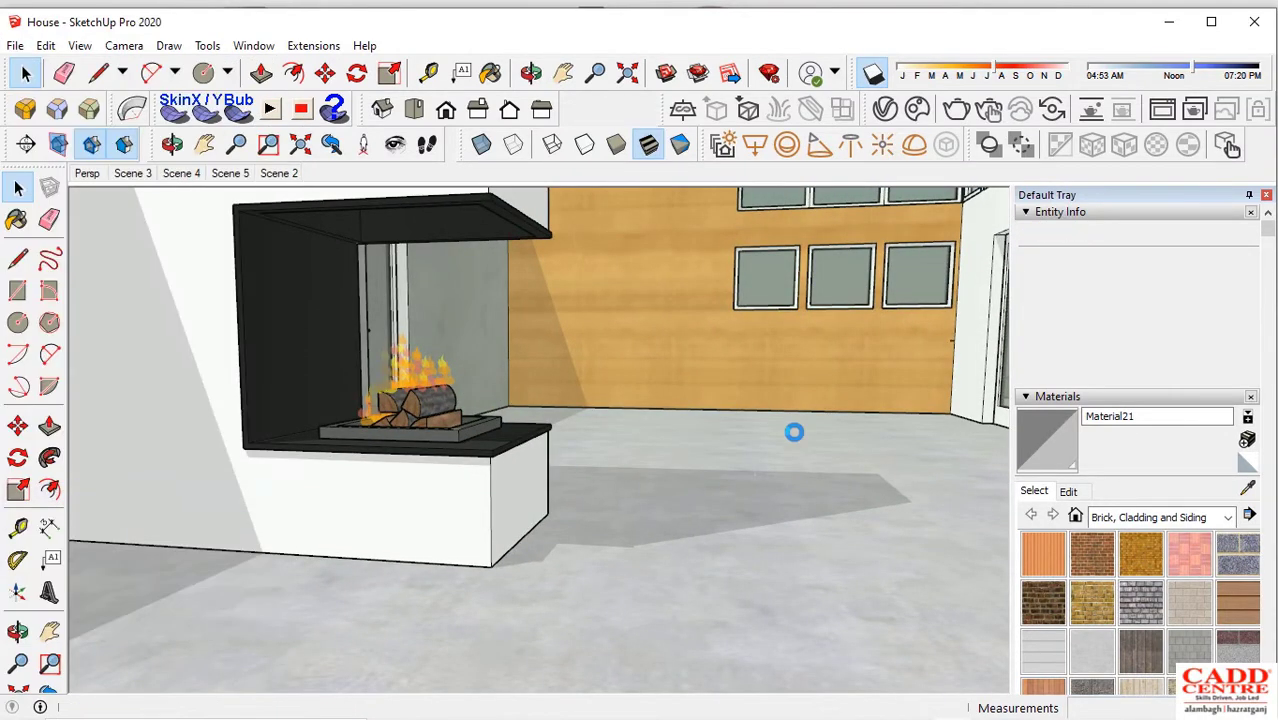
Switch to PowerPoint, show slide 10 comparing the kitchen before and after V-Ray rendering, then minimize the presentation
{"action": "mouse_move", "coordinate": [880, 703]}
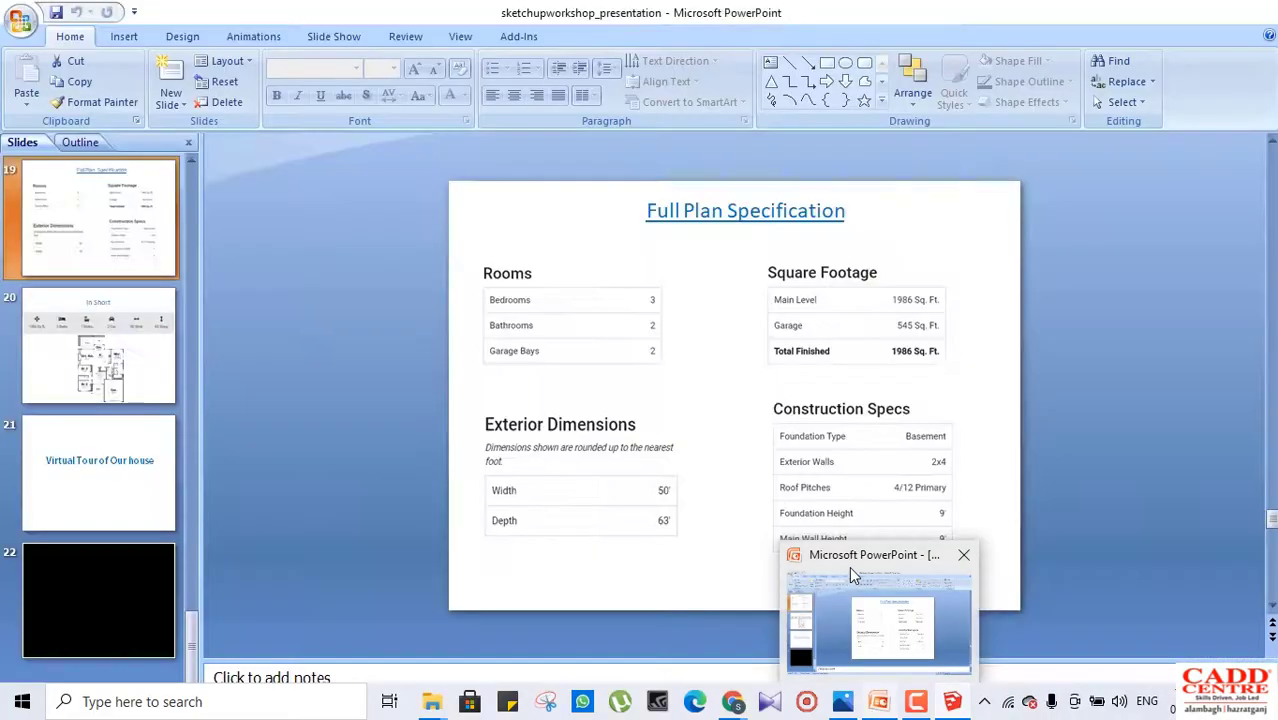
{"action": "left_click", "coordinate": [850, 571]}
{"action": "scroll", "coordinate": [94, 408], "scroll_direction": "up", "scroll_amount": 3}
{"action": "left_click", "coordinate": [110, 310]}
{"action": "scroll", "coordinate": [110, 310], "scroll_direction": "up", "scroll_amount": 5}
{"action": "left_click", "coordinate": [149, 398]}
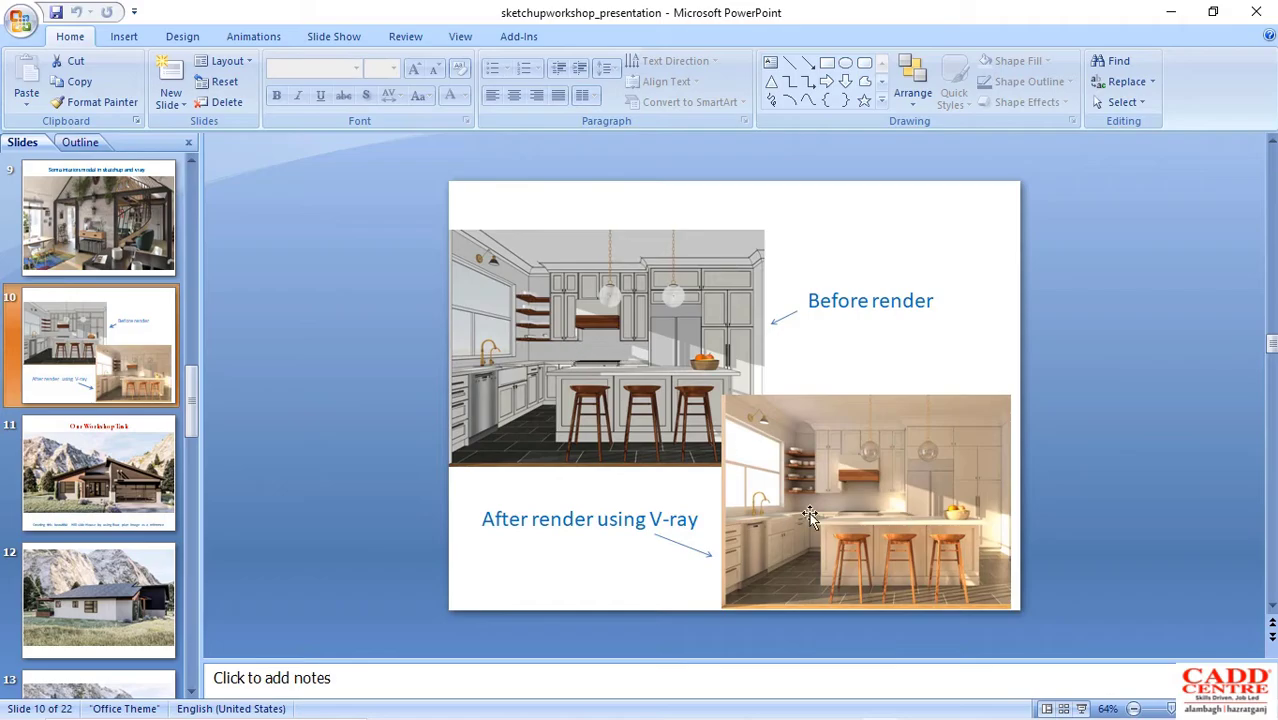
{"action": "left_click", "coordinate": [1171, 11]}
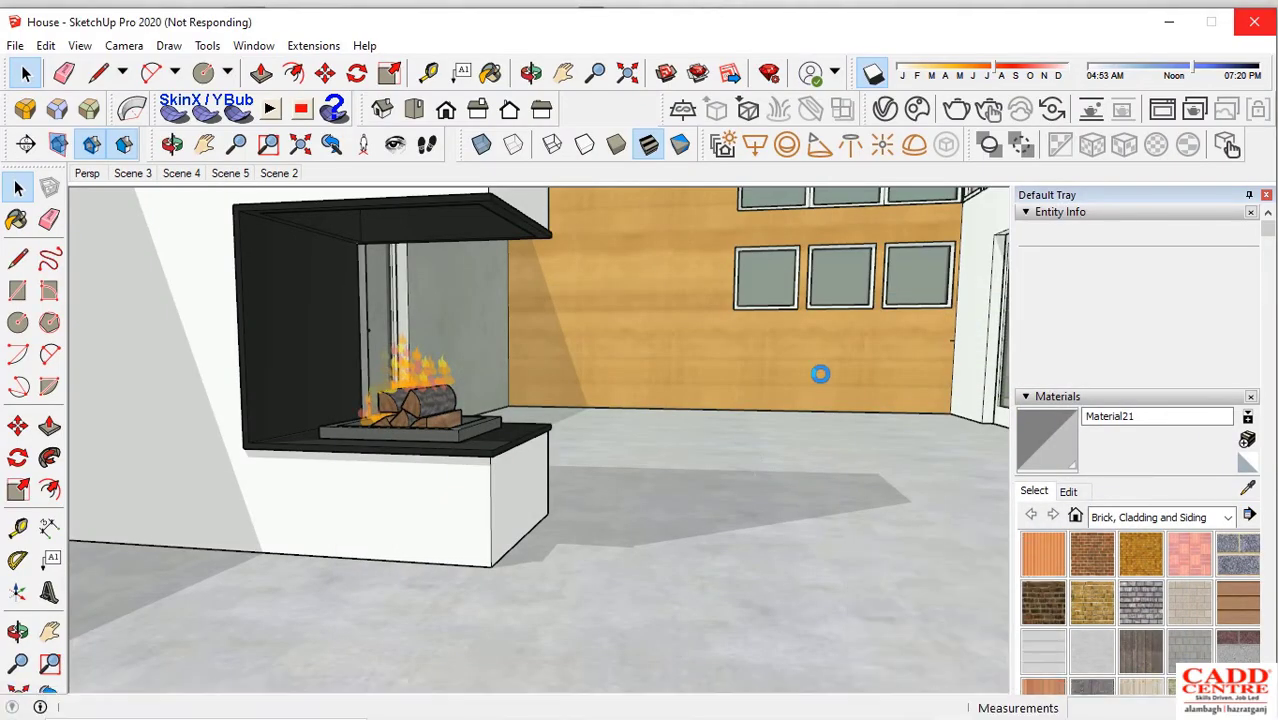
Switch to Photos to view the living room image with the fireplace, then put it away
{"action": "left_click", "coordinate": [843, 705]}
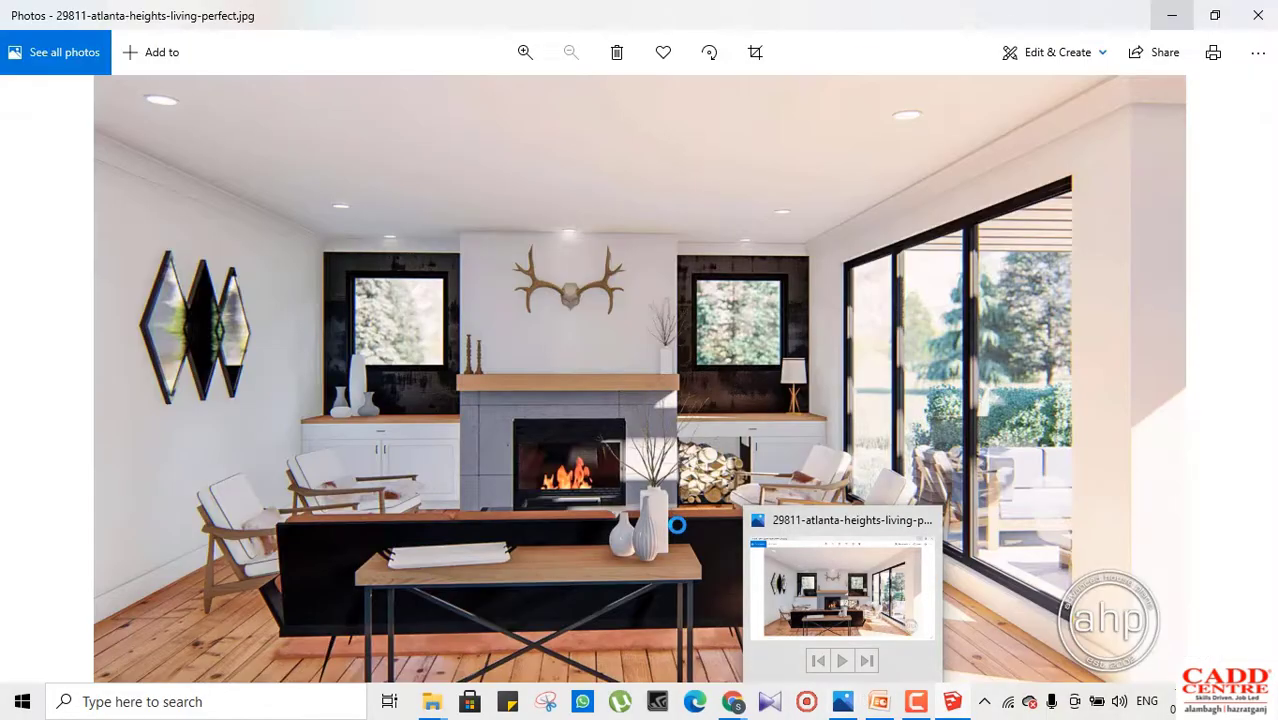
{"action": "left_click", "coordinate": [852, 703]}
{"action": "left_click", "coordinate": [855, 705]}
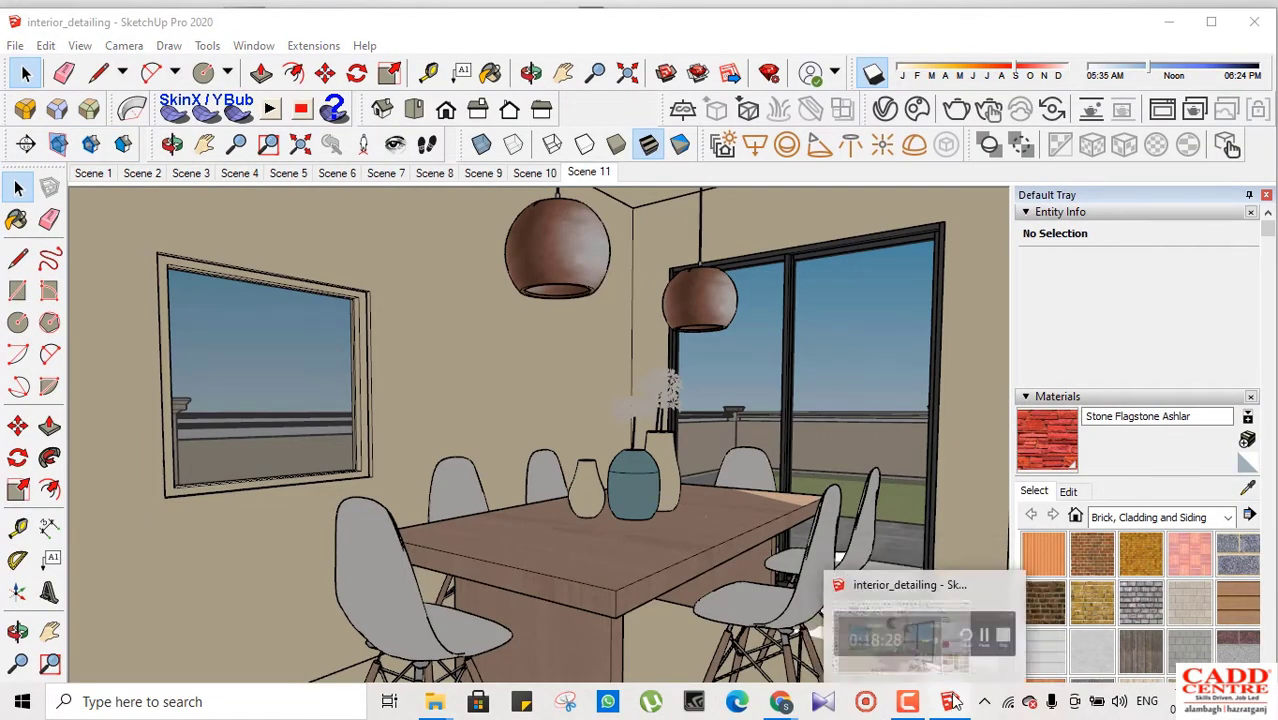
Preview Scene 1 and Scene 2 of the interior_detailing model, returning to Scene 1
{"action": "left_click", "coordinate": [727, 527]}
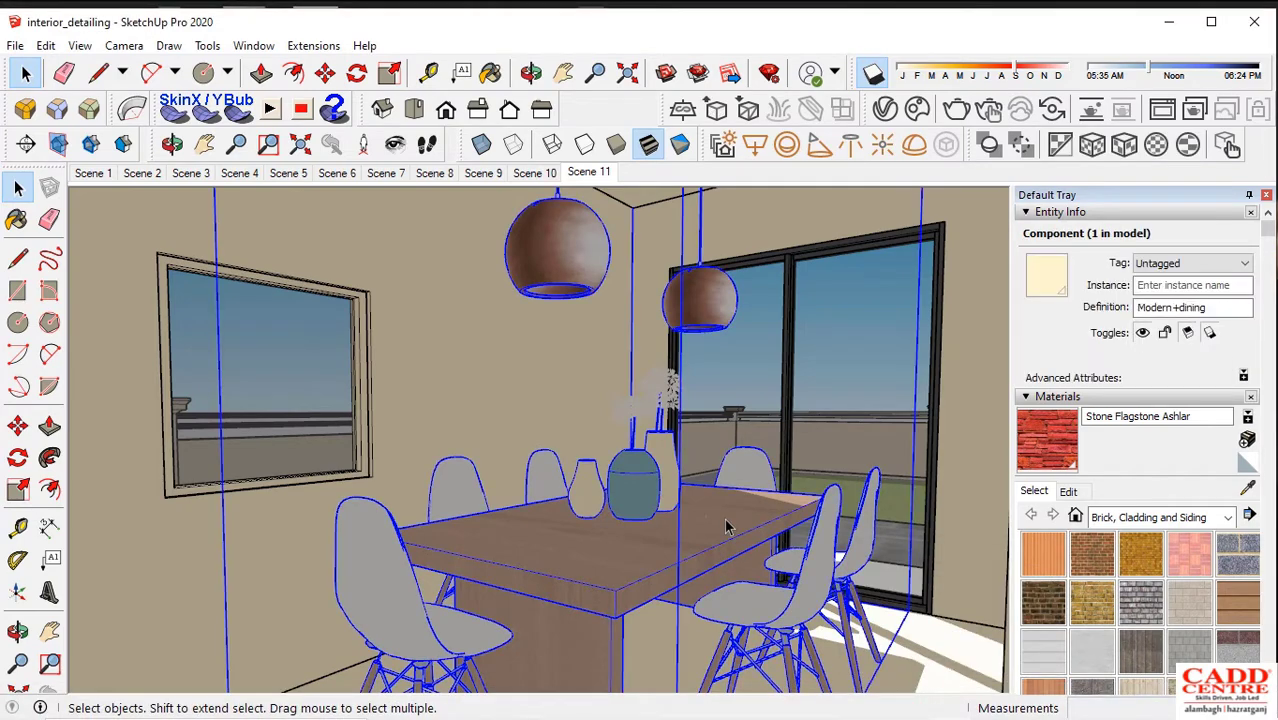
{"action": "left_click", "coordinate": [93, 172]}
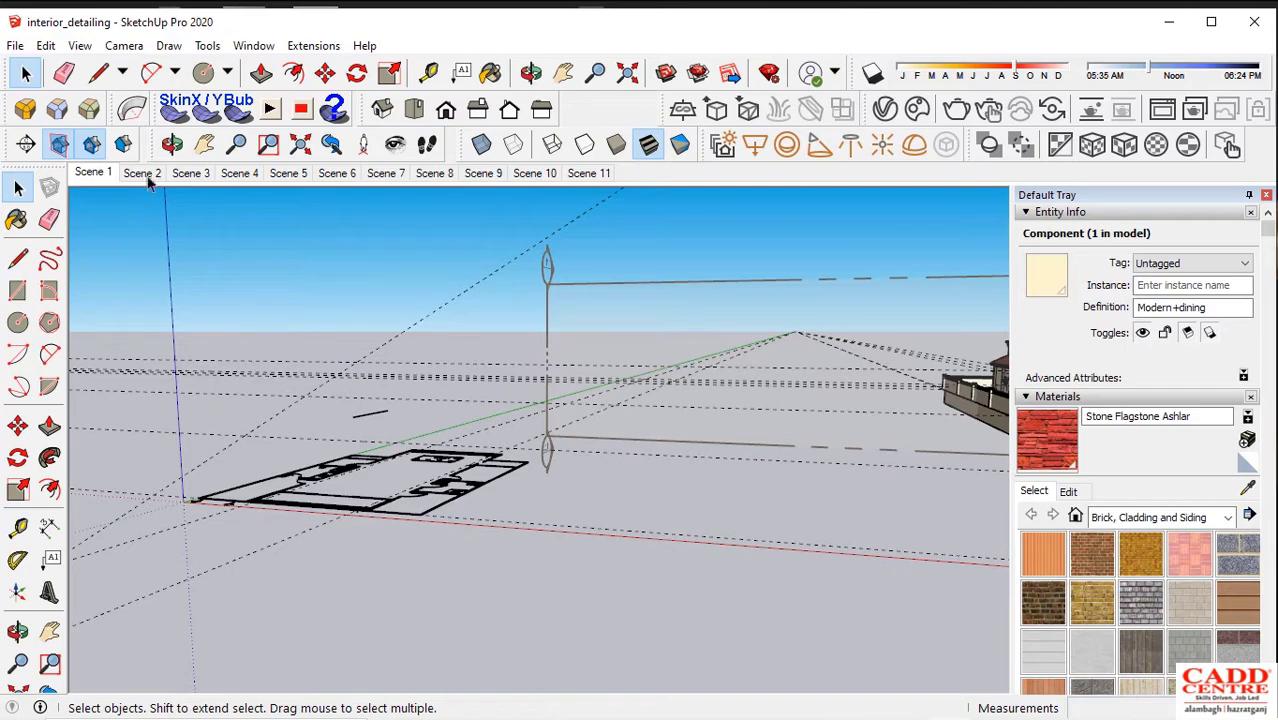
{"action": "left_click", "coordinate": [142, 173]}
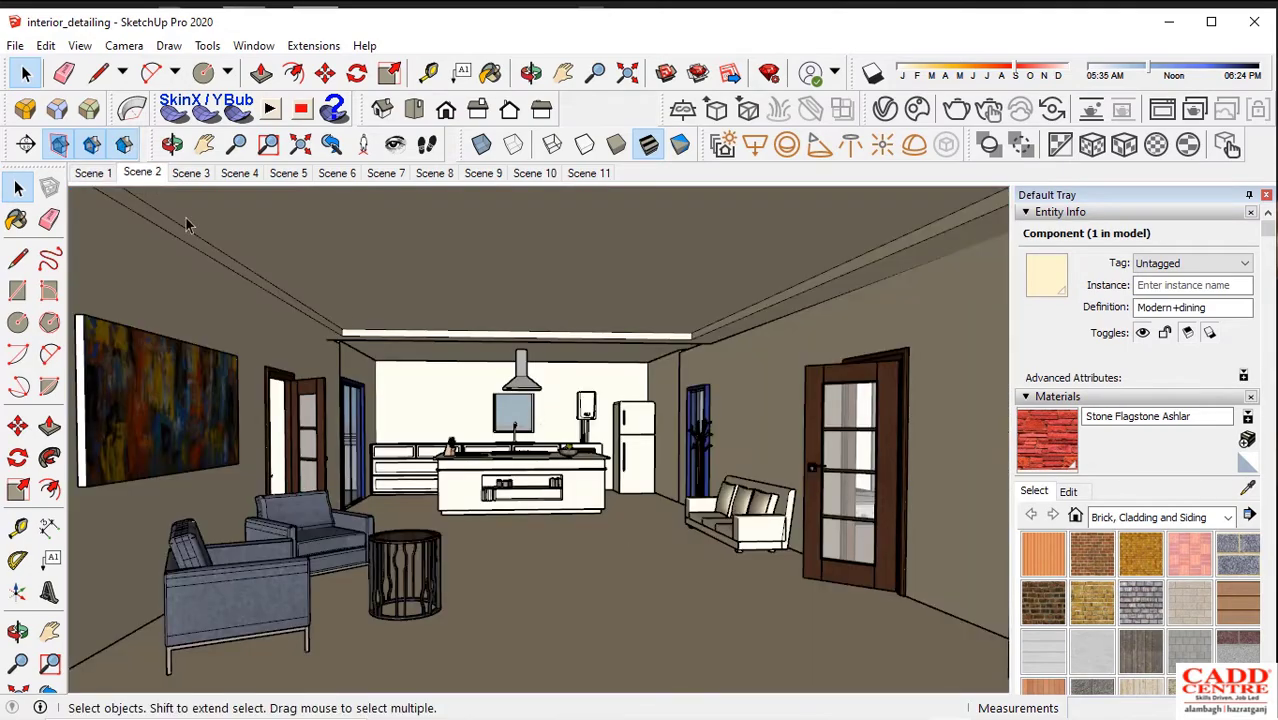
{"action": "left_click", "coordinate": [93, 172]}
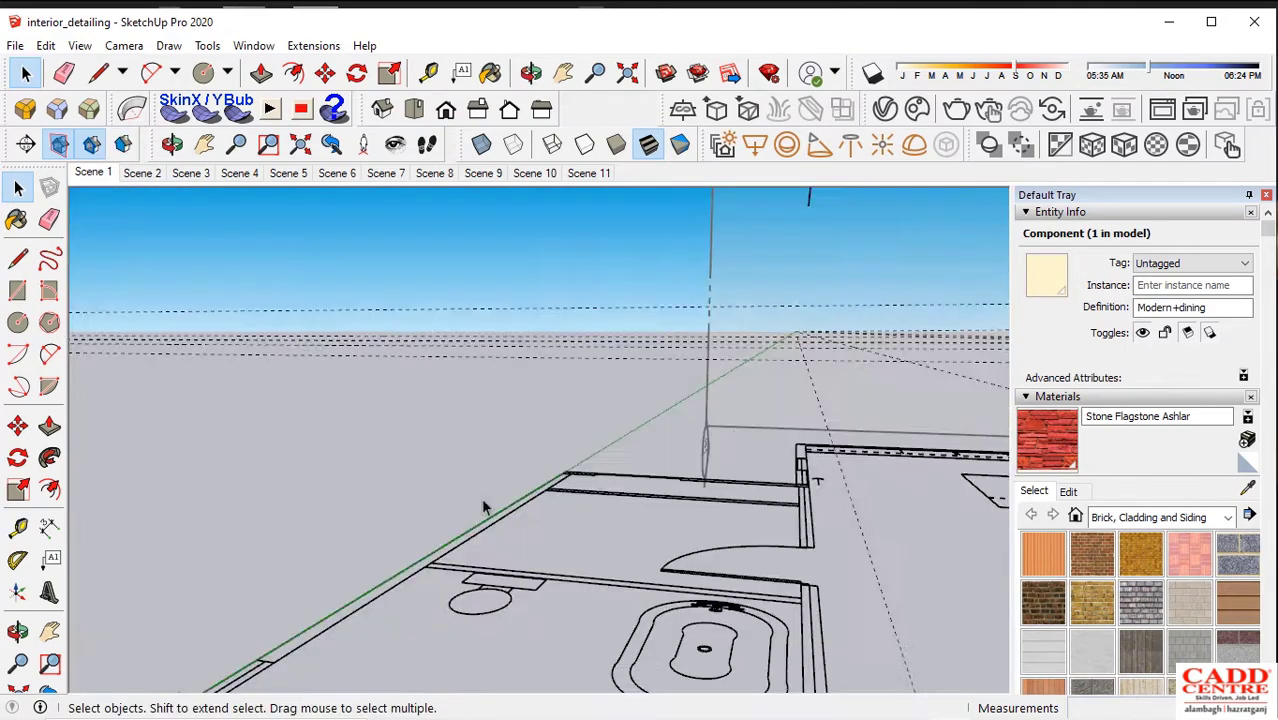
{"action": "scroll", "coordinate": [168, 436], "scroll_direction": "down", "scroll_amount": 6}
Switch to the Google Meet call, admit the waiting participant, and return to SketchUp
{"action": "mouse_move", "coordinate": [722, 700]}
{"action": "left_click", "coordinate": [712, 610]}
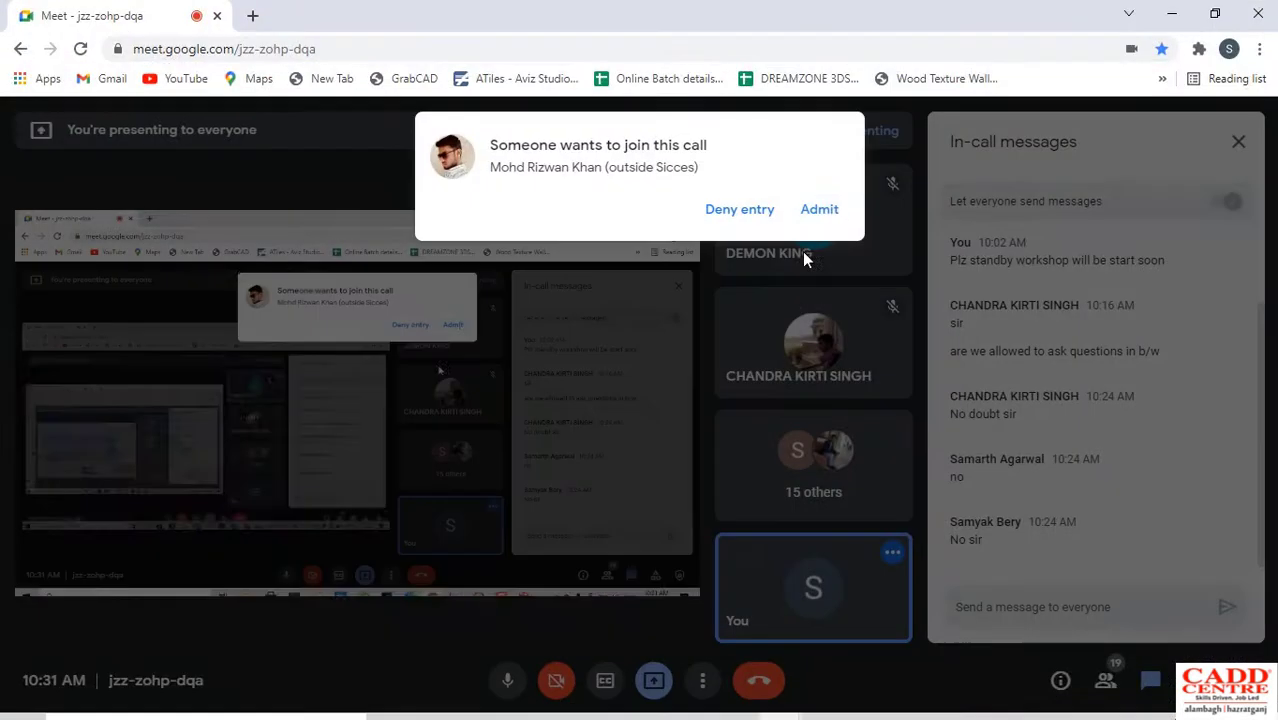
{"action": "left_click", "coordinate": [819, 209]}
{"action": "key", "text": "alt+Tab"}
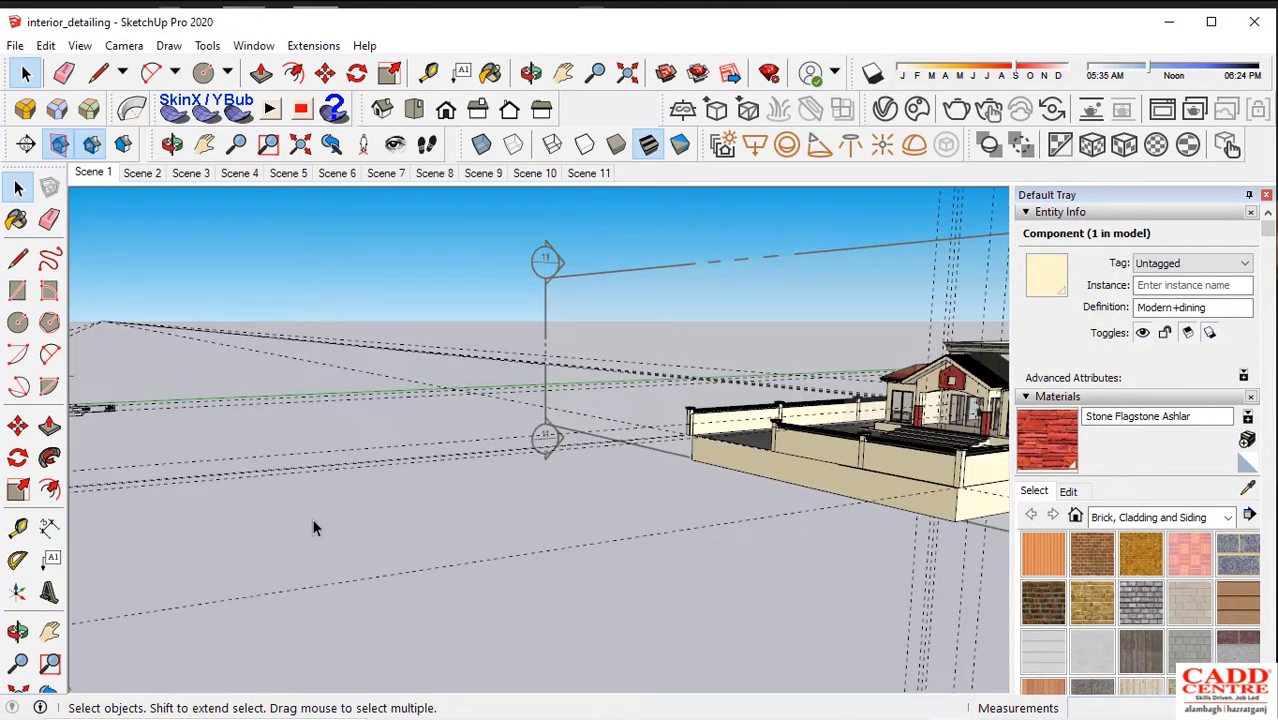
Examine the walled house exterior in Scene 1 from different distances and angles
{"action": "scroll", "coordinate": [313, 527], "scroll_direction": "down", "scroll_amount": 3}
{"action": "scroll", "coordinate": [800, 440], "scroll_direction": "up", "scroll_amount": 5}
{"action": "middle_click_drag", "start_coordinate": [545, 515], "coordinate": [705, 433]}
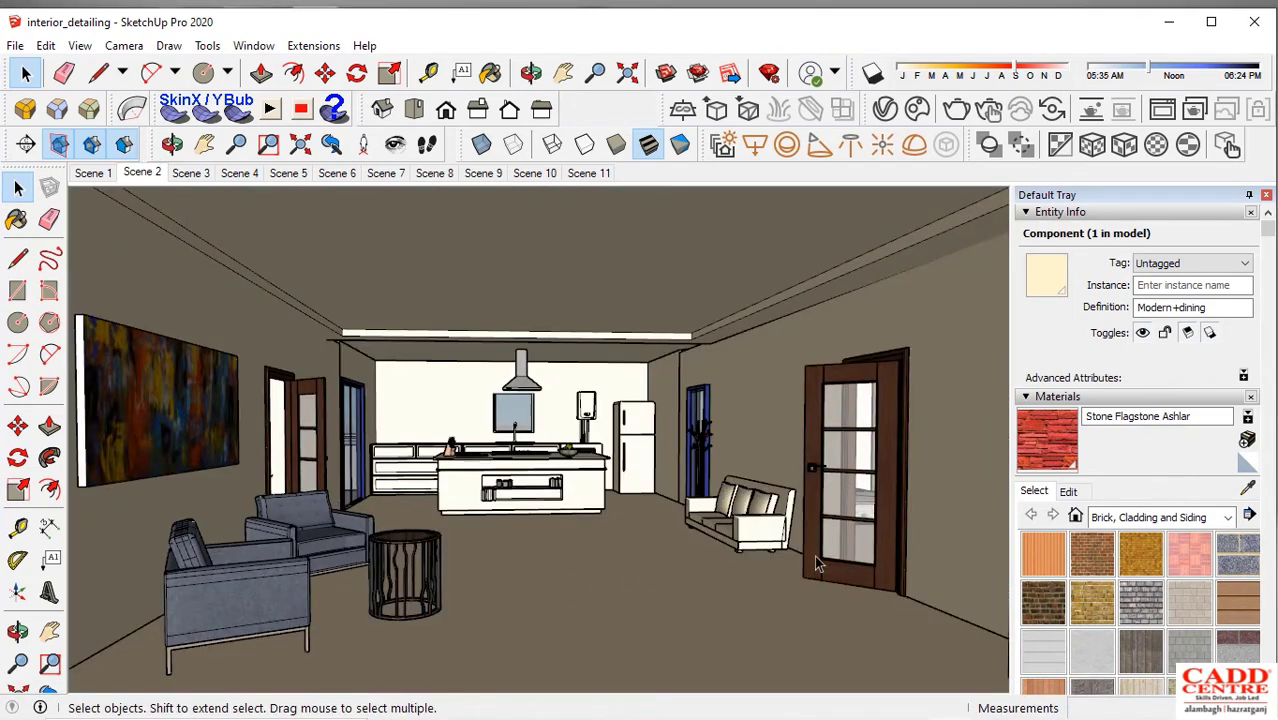
View the Scene 3 kitchen, look around its island and cabinets with Look Around, and go on to Scene 4
{"action": "left_click", "coordinate": [191, 173]}
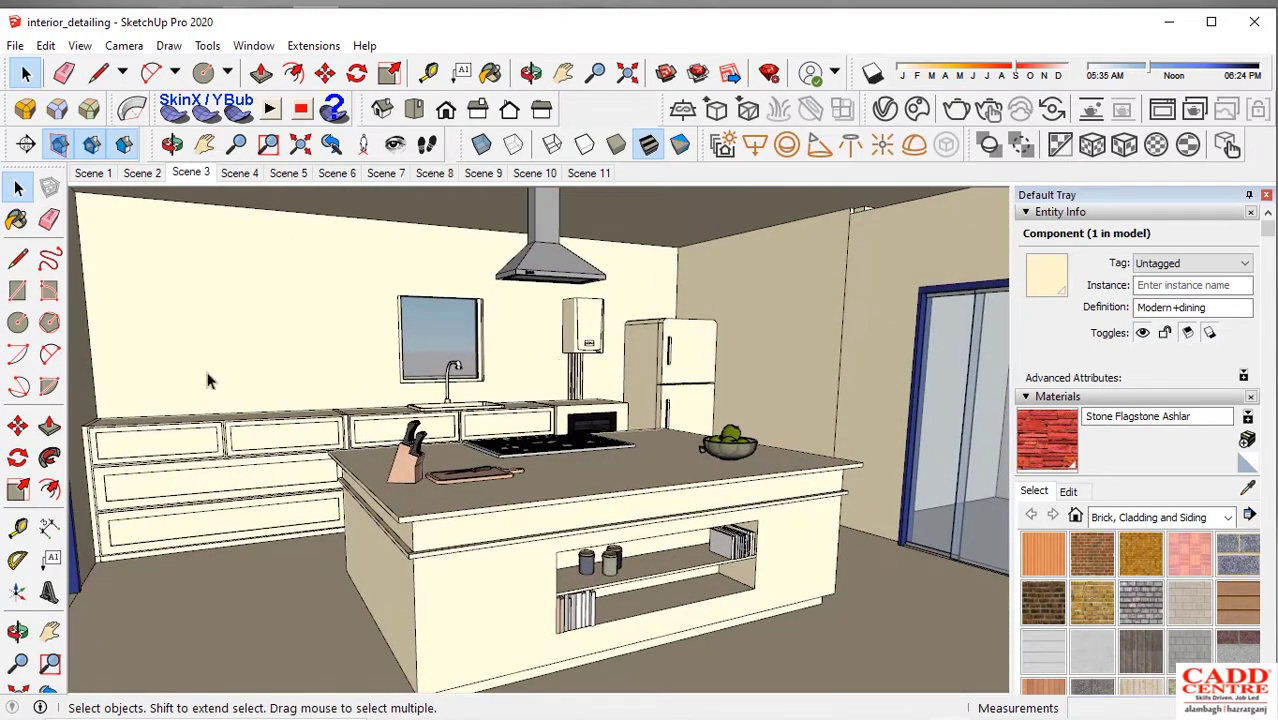
{"action": "left_click", "coordinate": [395, 144]}
{"action": "left_click_drag", "start_coordinate": [570, 470], "coordinate": [599, 502]}
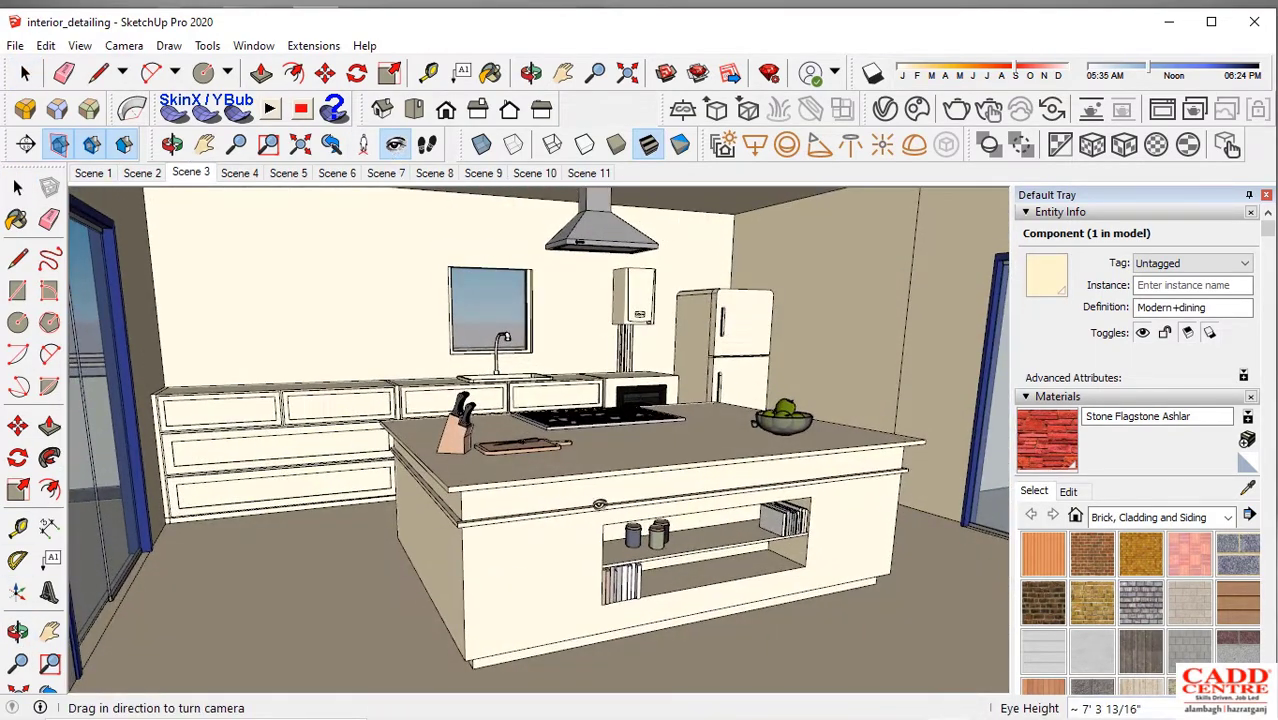
{"action": "scroll", "coordinate": [785, 455], "scroll_direction": "up", "scroll_amount": 3}
{"action": "scroll", "coordinate": [525, 350], "scroll_direction": "up", "scroll_amount": 4}
{"action": "scroll", "coordinate": [525, 370], "scroll_direction": "down", "scroll_amount": 4}
{"action": "left_click_drag", "start_coordinate": [640, 422], "coordinate": [609, 303]}
{"action": "left_click", "coordinate": [240, 173]}
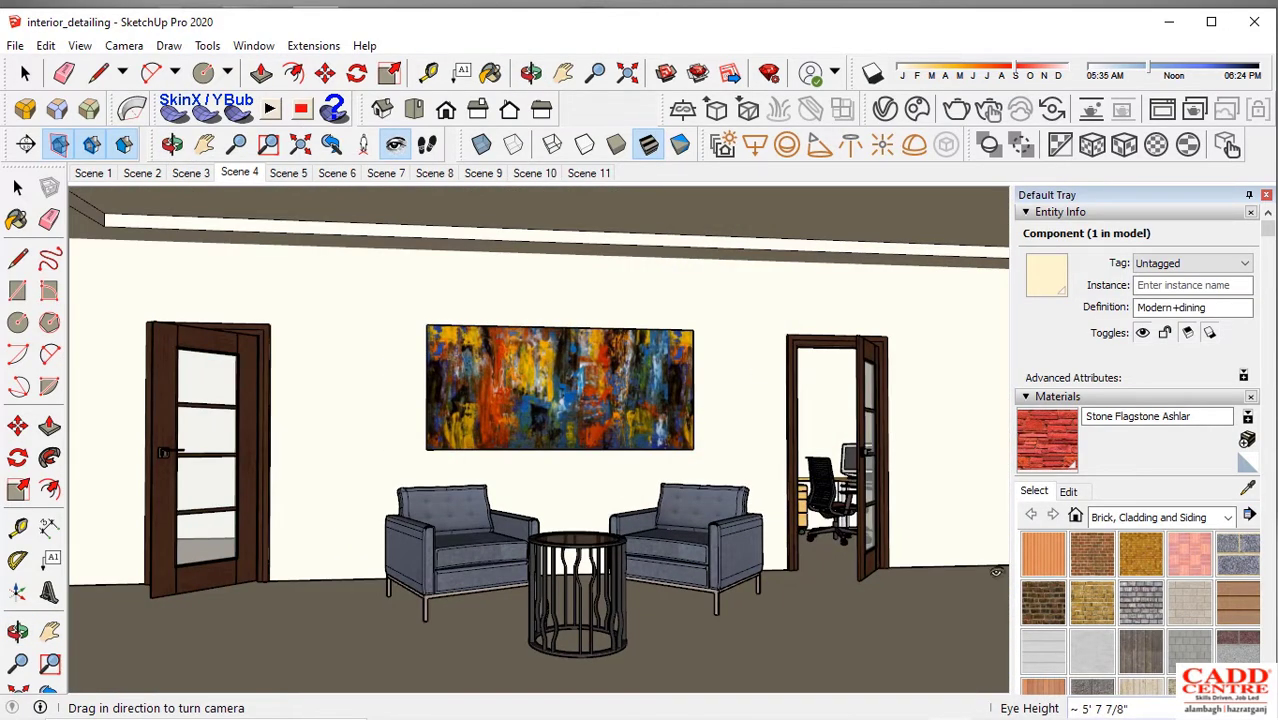
View Scenes 5, 6 and 7 of the office, bedroom and bathroom, and go on to Scene 8
{"action": "left_click", "coordinate": [288, 173]}
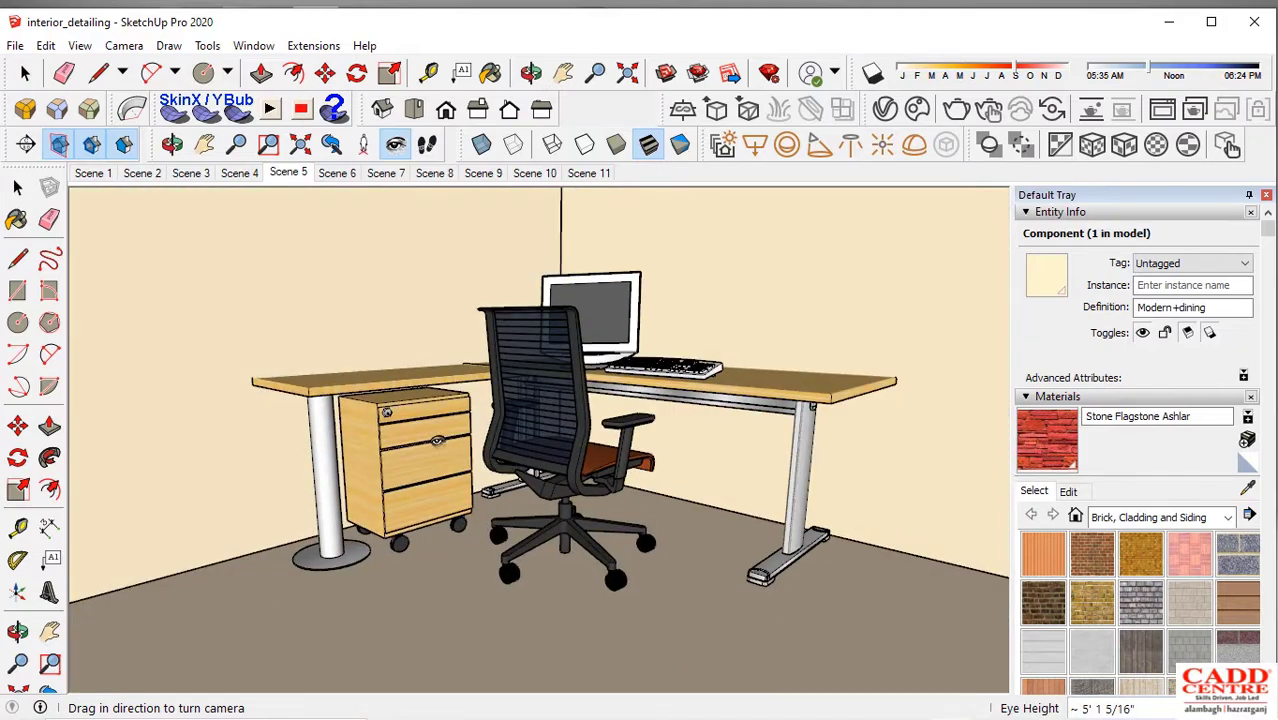
{"action": "left_click", "coordinate": [338, 175]}
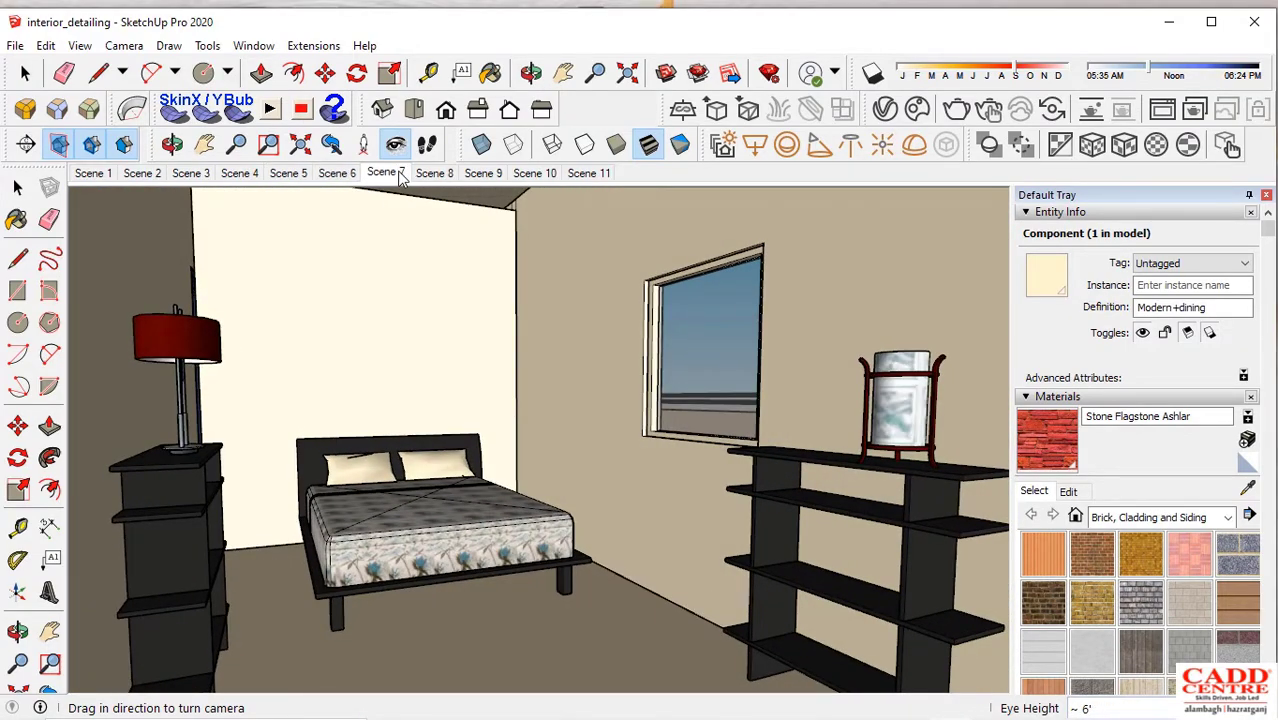
{"action": "left_click", "coordinate": [385, 173]}
{"action": "left_click_drag", "start_coordinate": [571, 460], "coordinate": [408, 553]}
{"action": "left_click", "coordinate": [385, 173]}
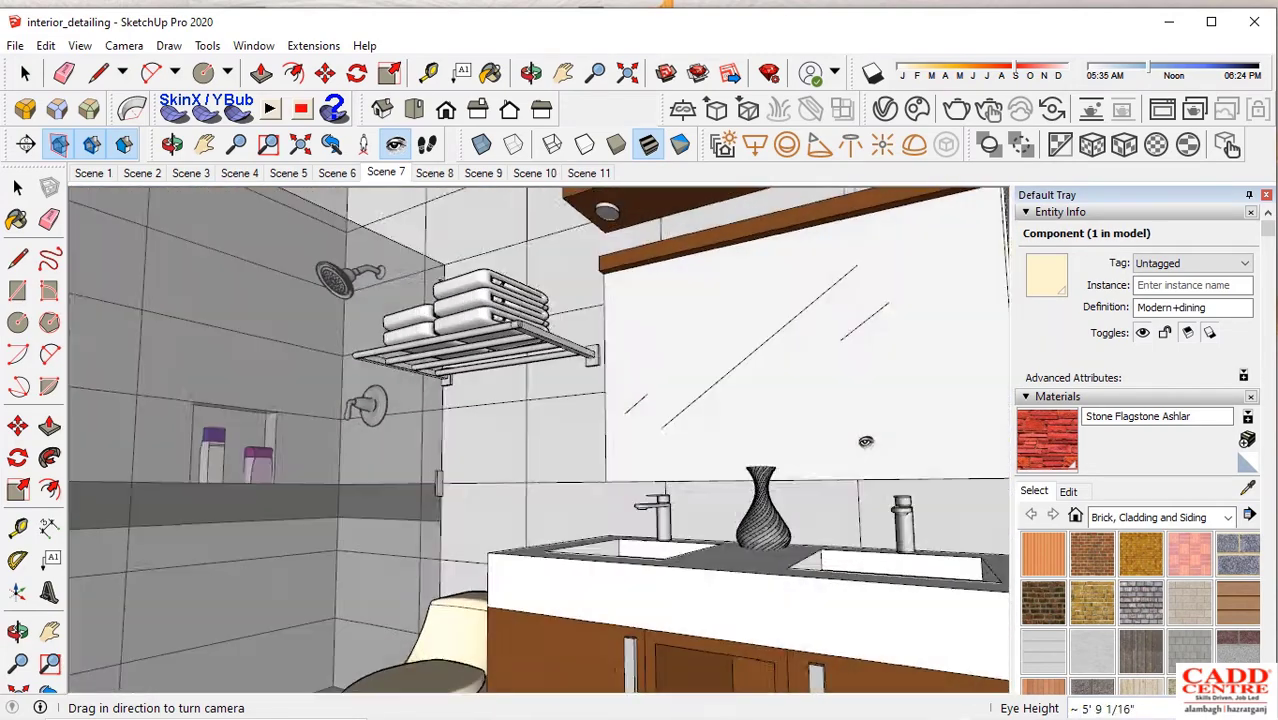
{"action": "left_click", "coordinate": [432, 175]}
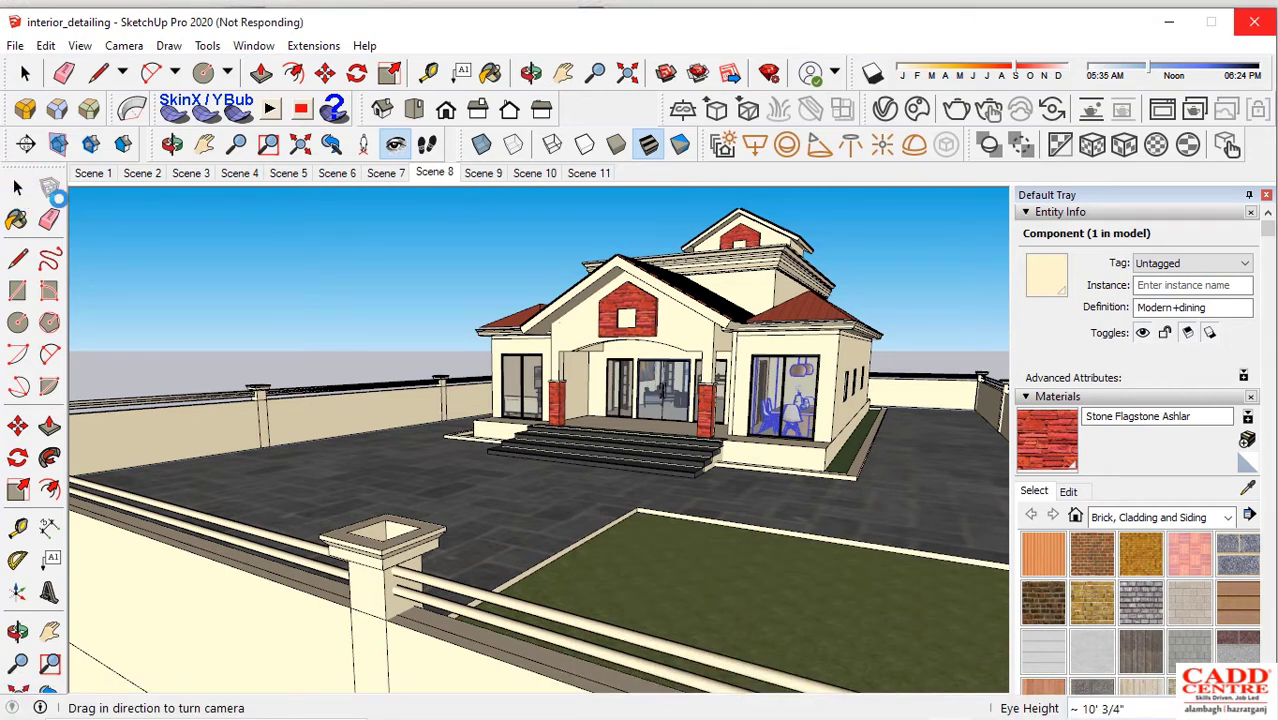
Switch to the Chrome search for "exterior", show its image results, and return to SketchUp
{"action": "mouse_move", "coordinate": [903, 712]}
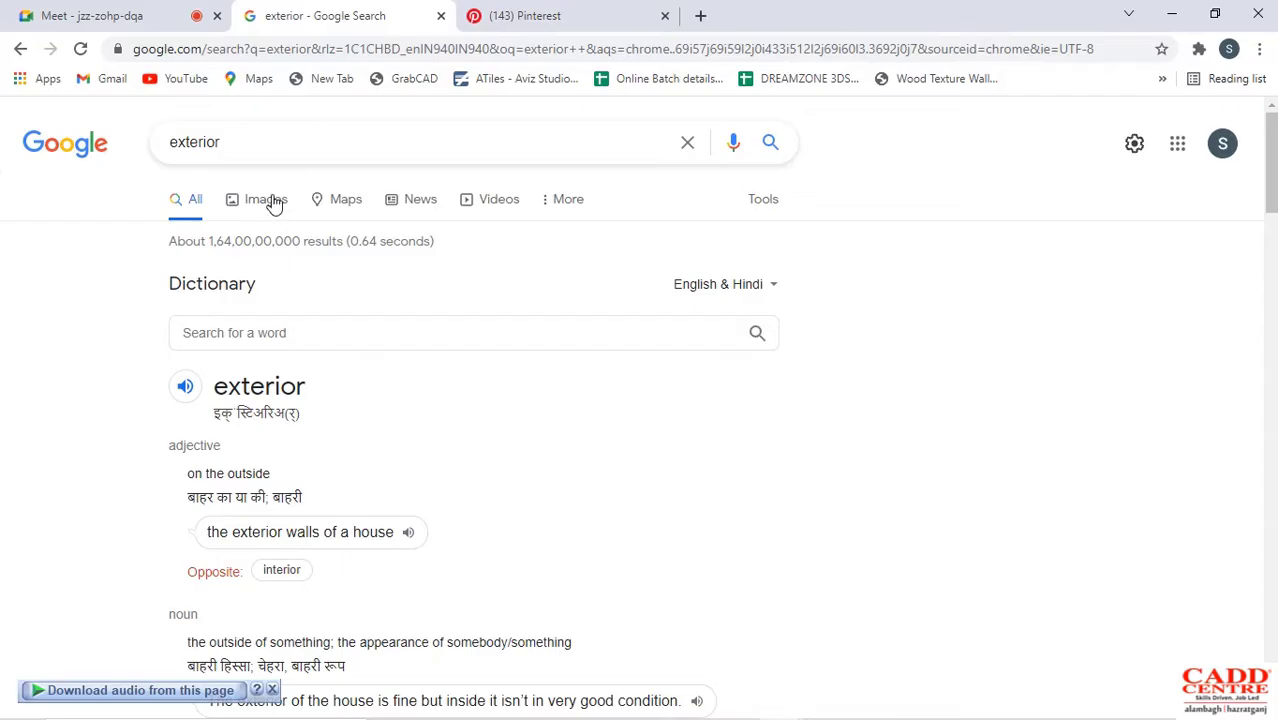
{"action": "left_click", "coordinate": [268, 200]}
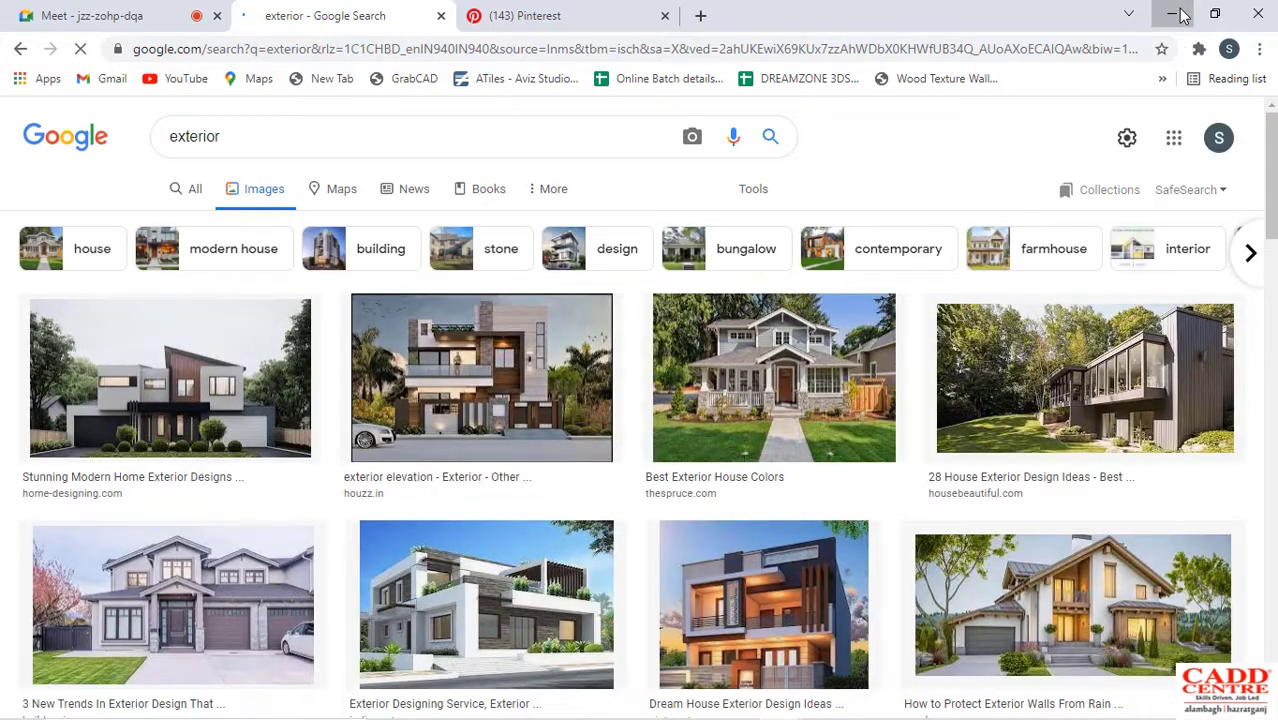
{"action": "left_click", "coordinate": [1171, 13]}
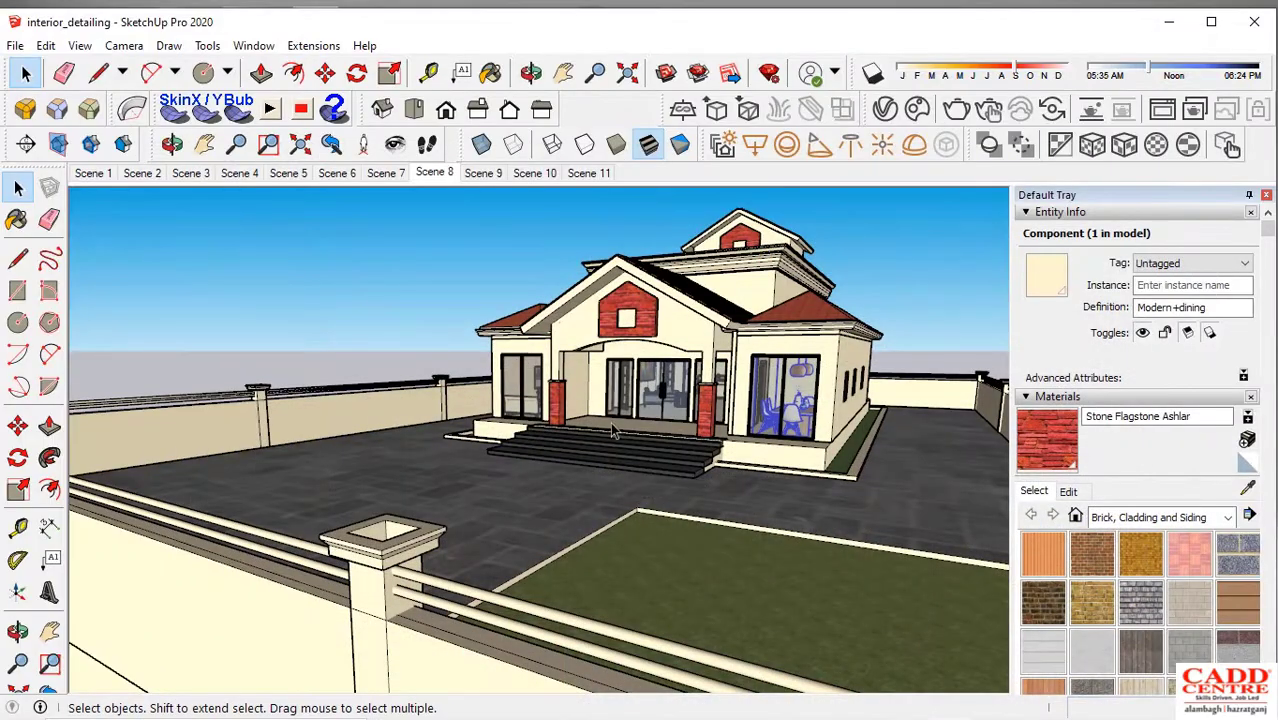
View the house exterior in Scene 9 up close and in Scene 10, and go on to Scene 11
{"action": "left_click", "coordinate": [485, 173]}
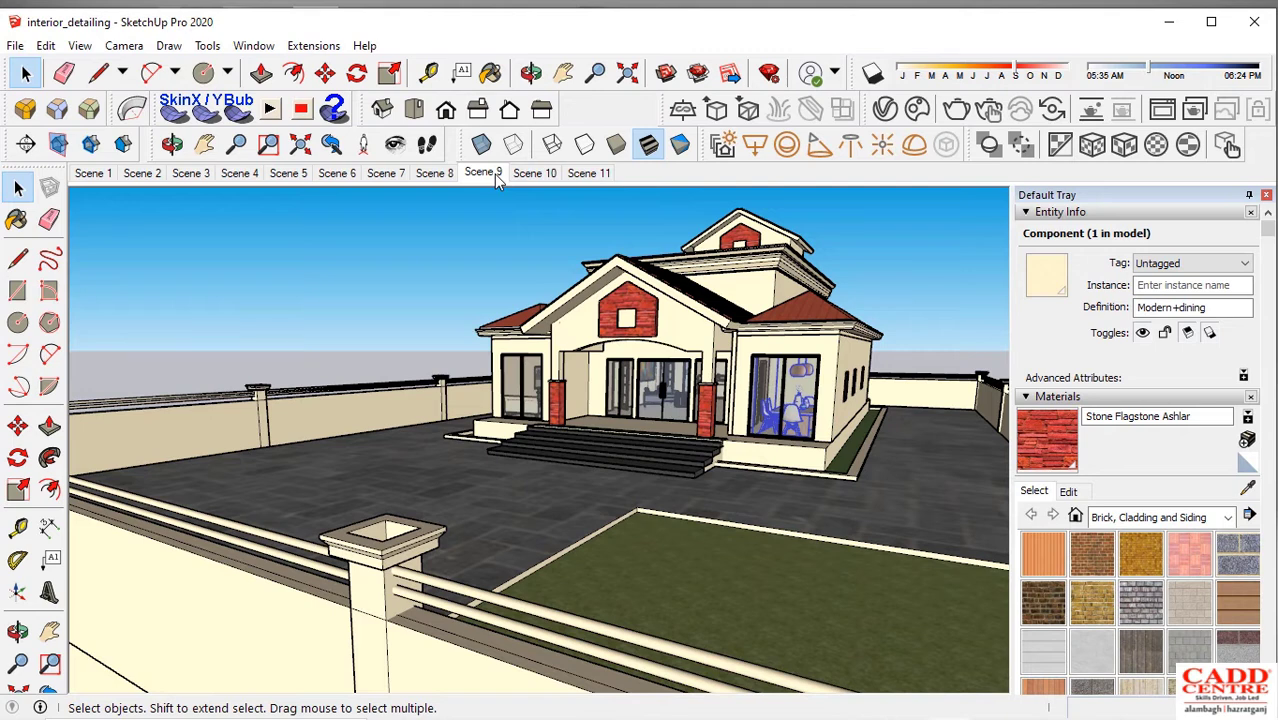
{"action": "mouse_move", "coordinate": [848, 708]}
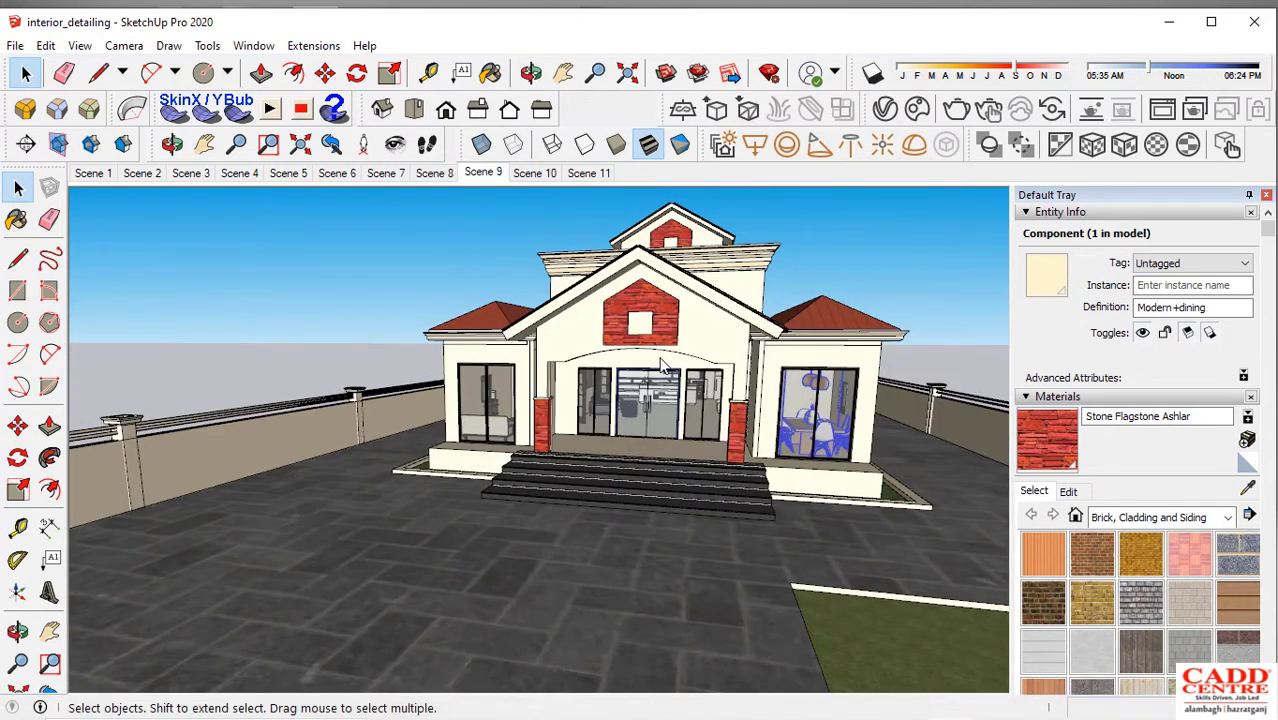
{"action": "scroll", "coordinate": [661, 365], "scroll_direction": "up", "scroll_amount": 3}
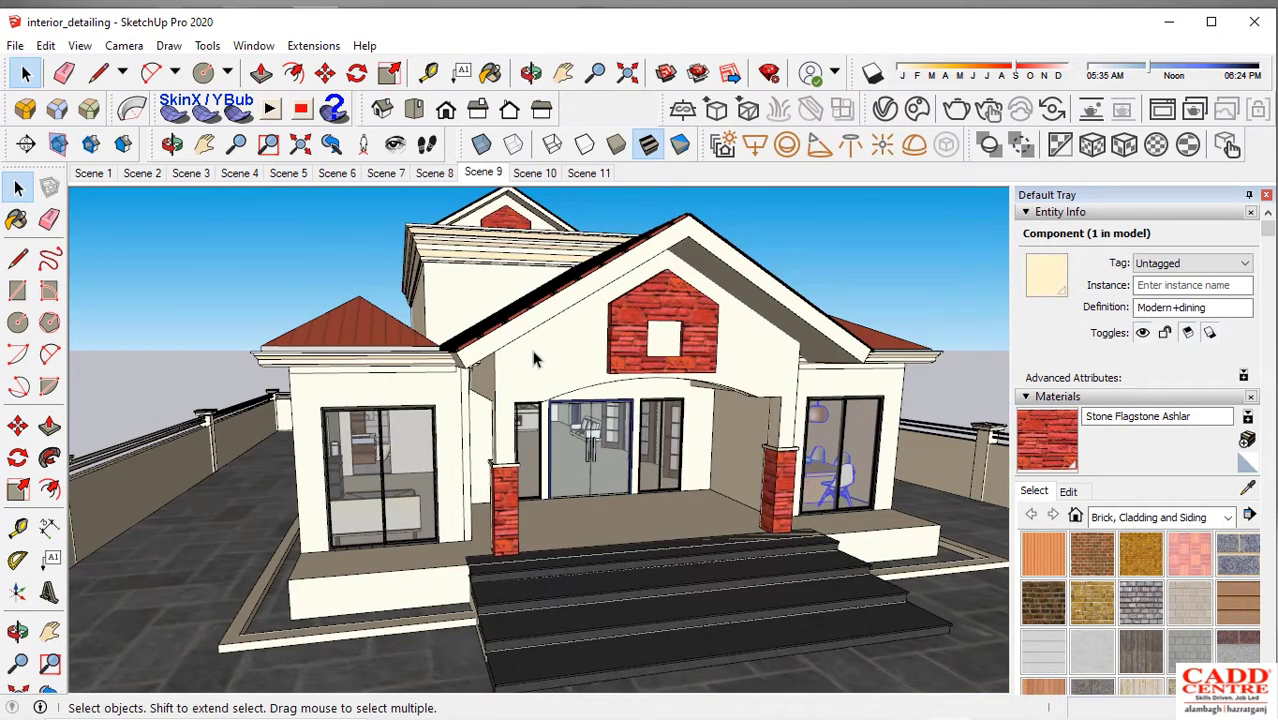
{"action": "left_click", "coordinate": [539, 175]}
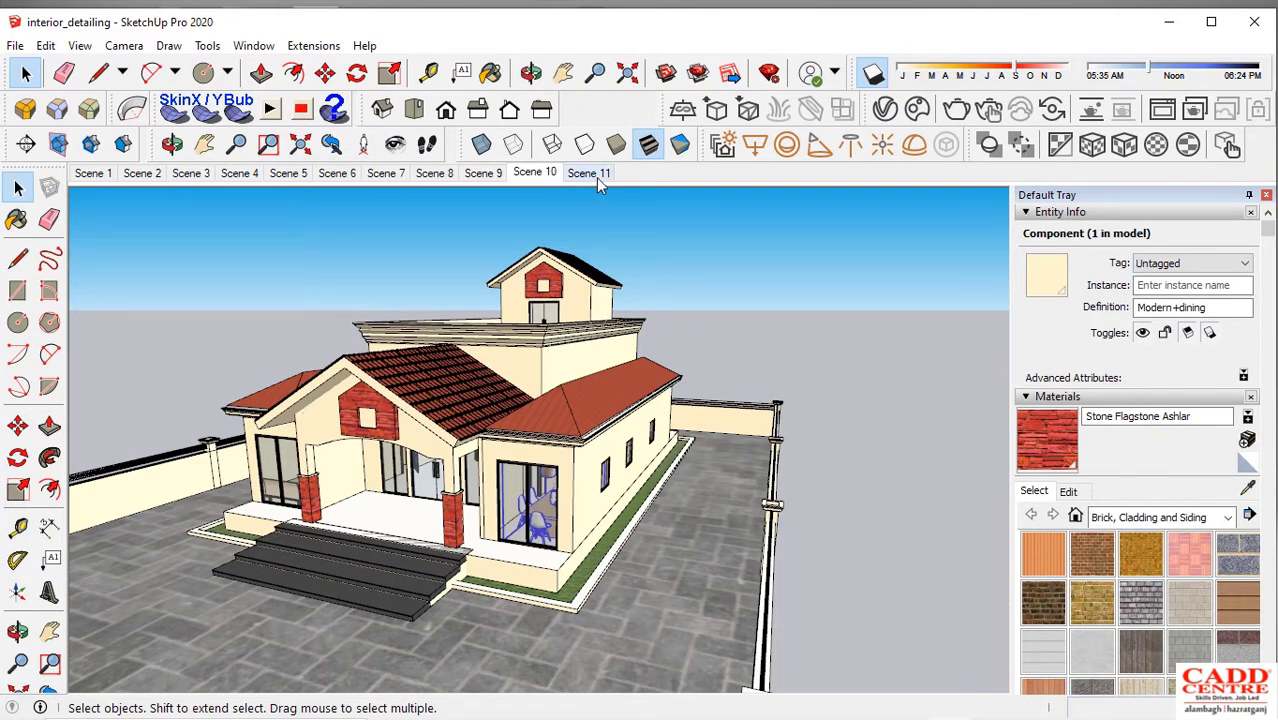
{"action": "left_click", "coordinate": [592, 173]}
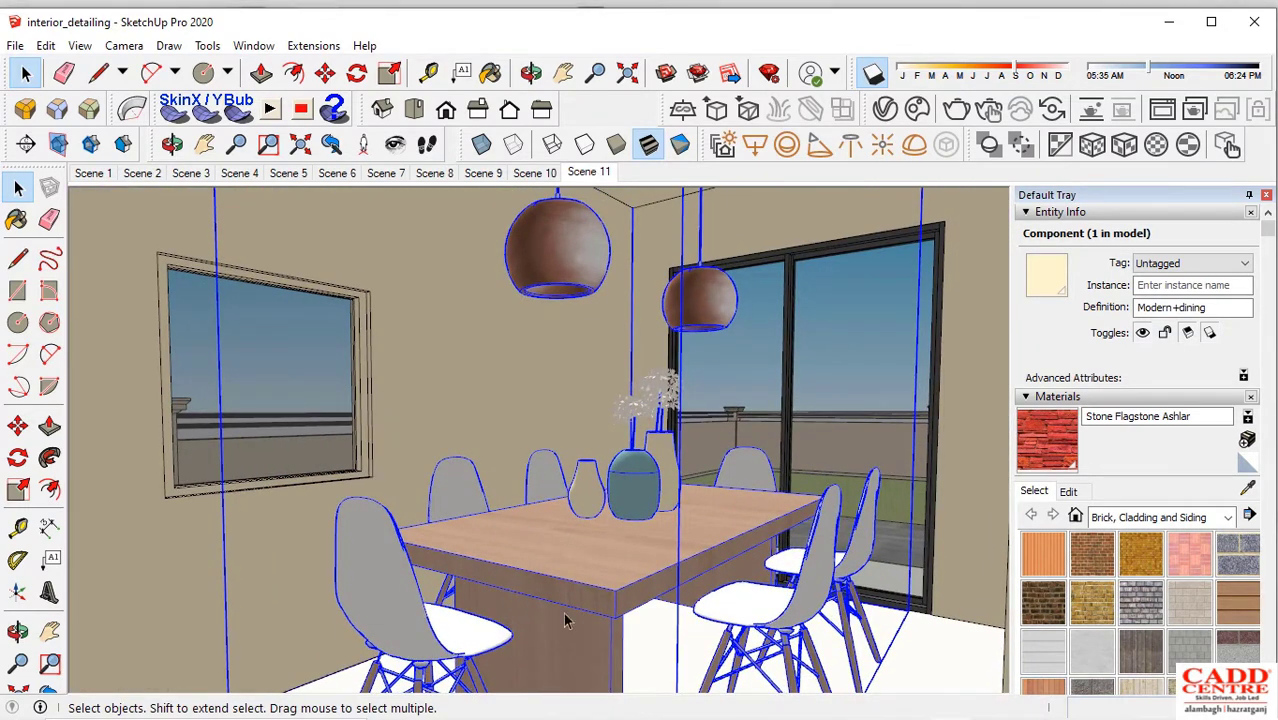
Select the wall group in the Scene 11 dining room and view the room with Look Around
{"action": "left_click", "coordinate": [976, 518]}
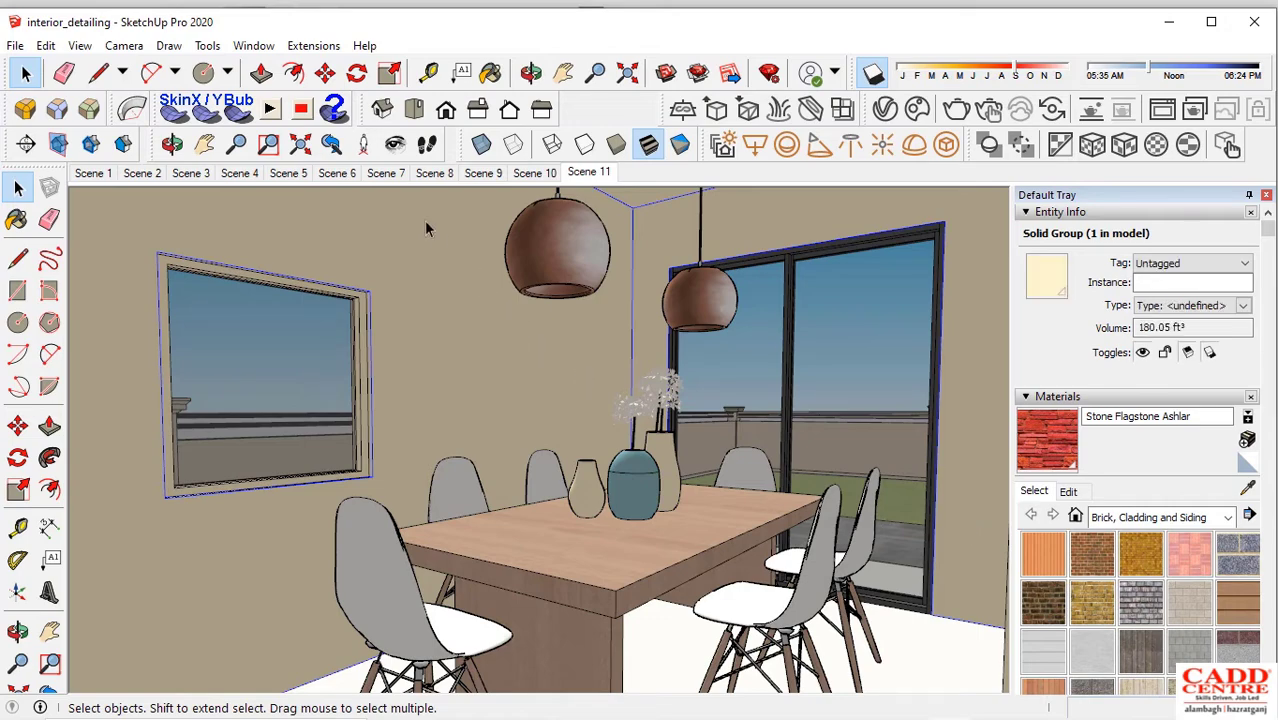
{"action": "left_click", "coordinate": [395, 144]}
{"action": "left_click_drag", "start_coordinate": [463, 444], "coordinate": [500, 467]}
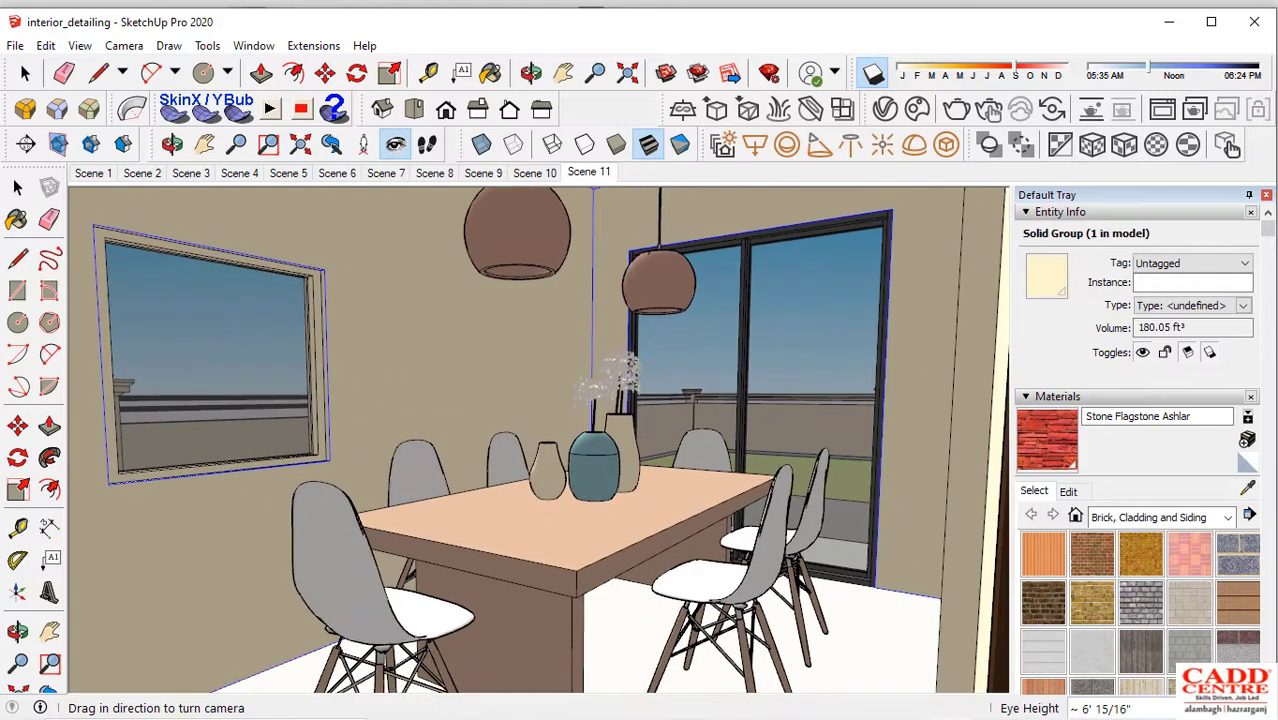
{"action": "mouse_move", "coordinate": [708, 478]}
{"action": "left_mouse_down"}
{"action": "mouse_move", "coordinate": [664, 357]}
{"action": "mouse_move", "coordinate": [665, 427]}
{"action": "mouse_move", "coordinate": [695, 462]}
{"action": "left_mouse_up"}
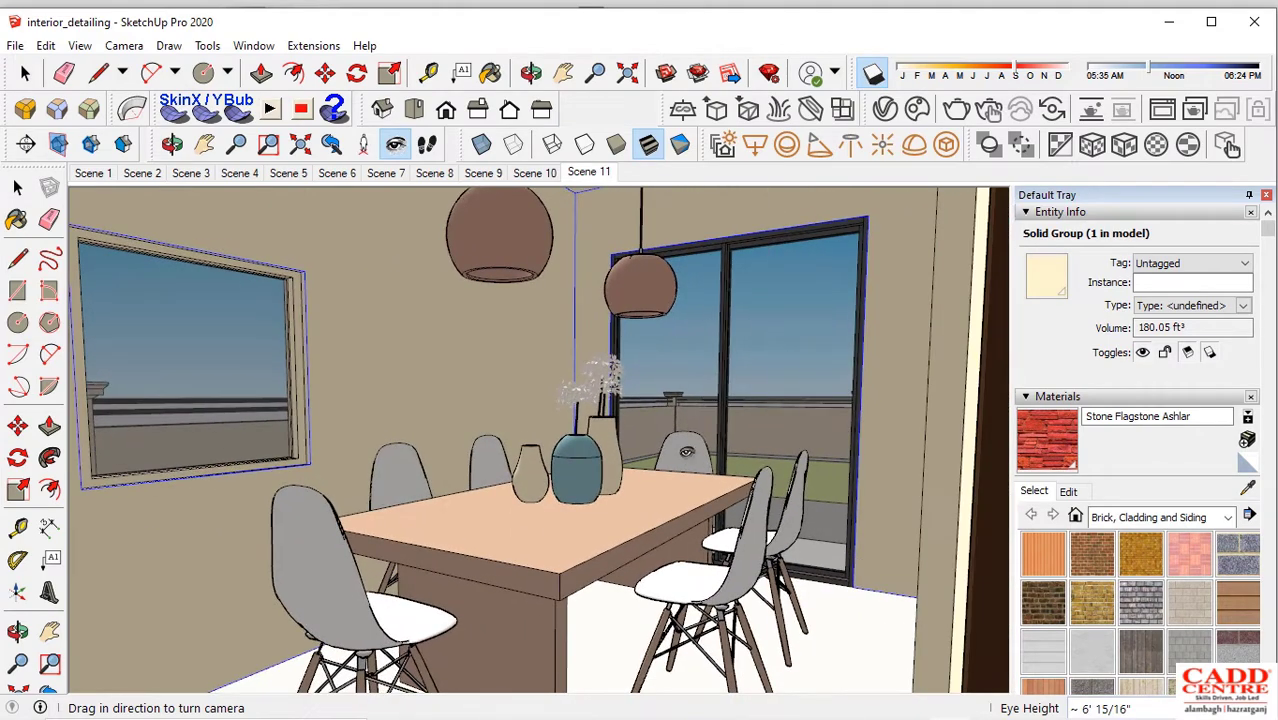
Replace the interior_detailing model with a new one, close SketchUp, and relaunch SketchUp 2020 from the desktop's softwares folder
{"action": "left_click", "coordinate": [15, 45]}
{"action": "left_click", "coordinate": [40, 82]}
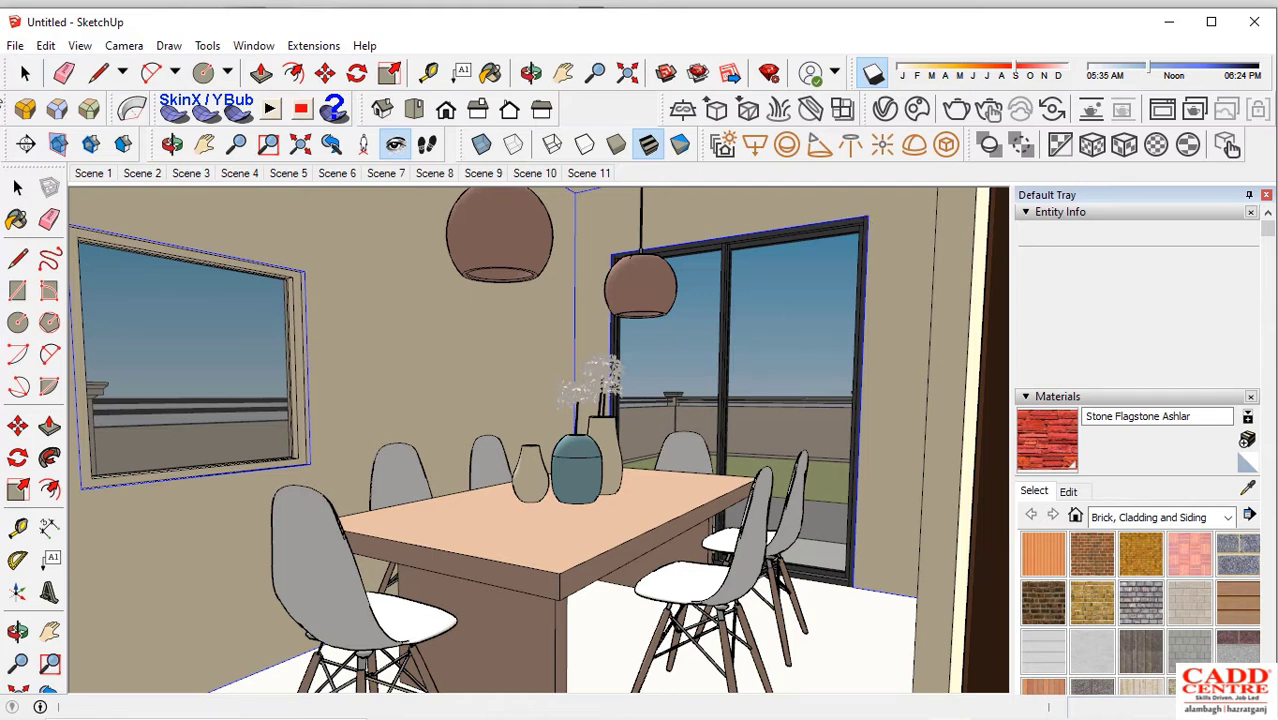
{"action": "mouse_move", "coordinate": [888, 690]}
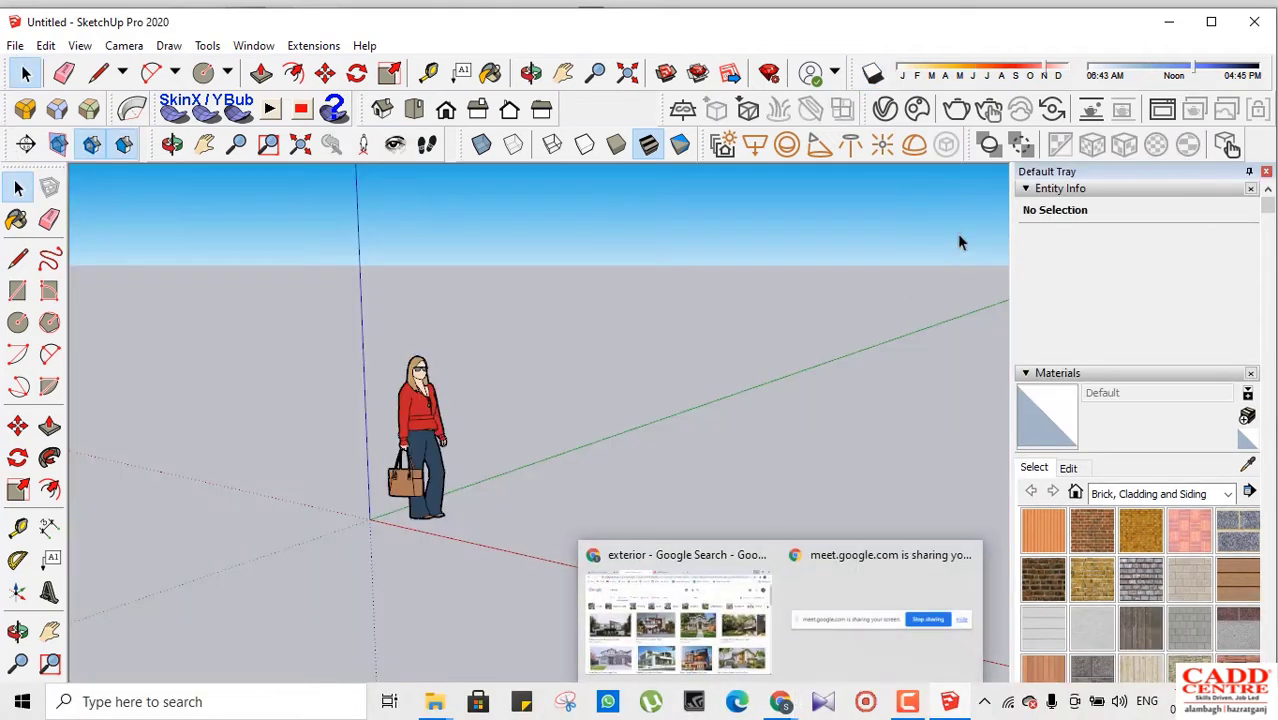
{"action": "left_click", "coordinate": [1253, 22]}
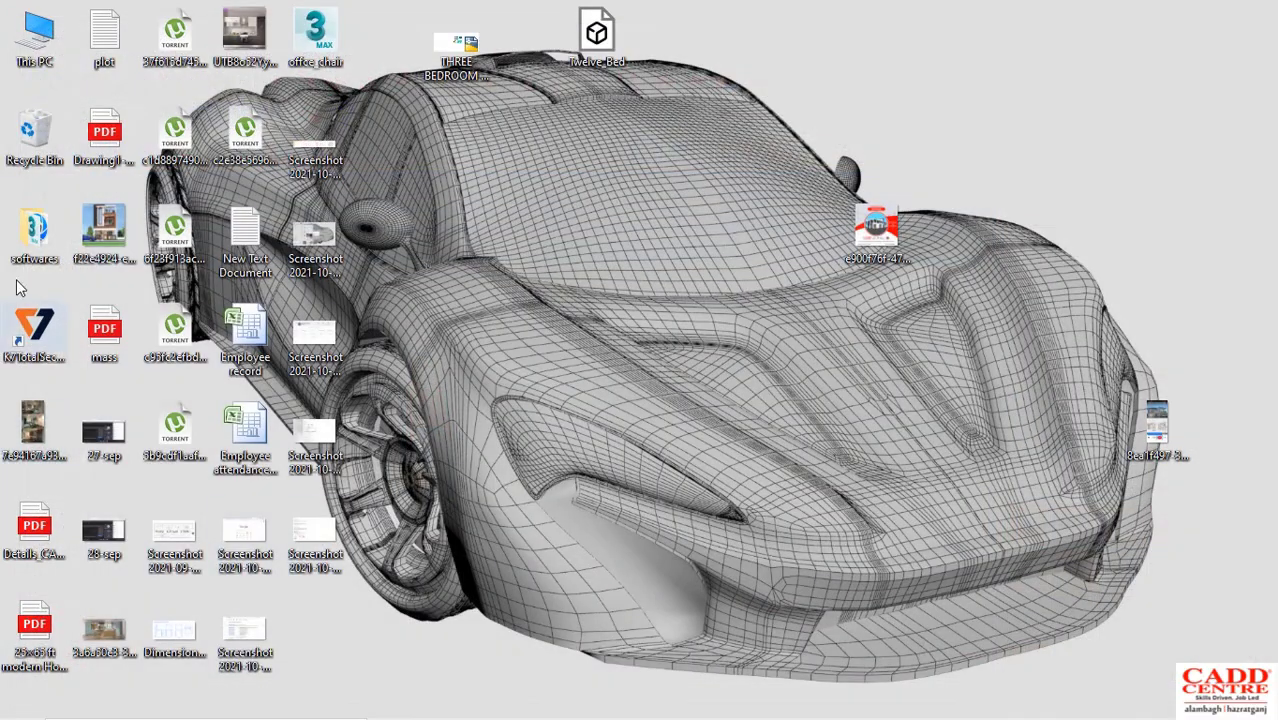
{"action": "double_click", "coordinate": [40, 224]}
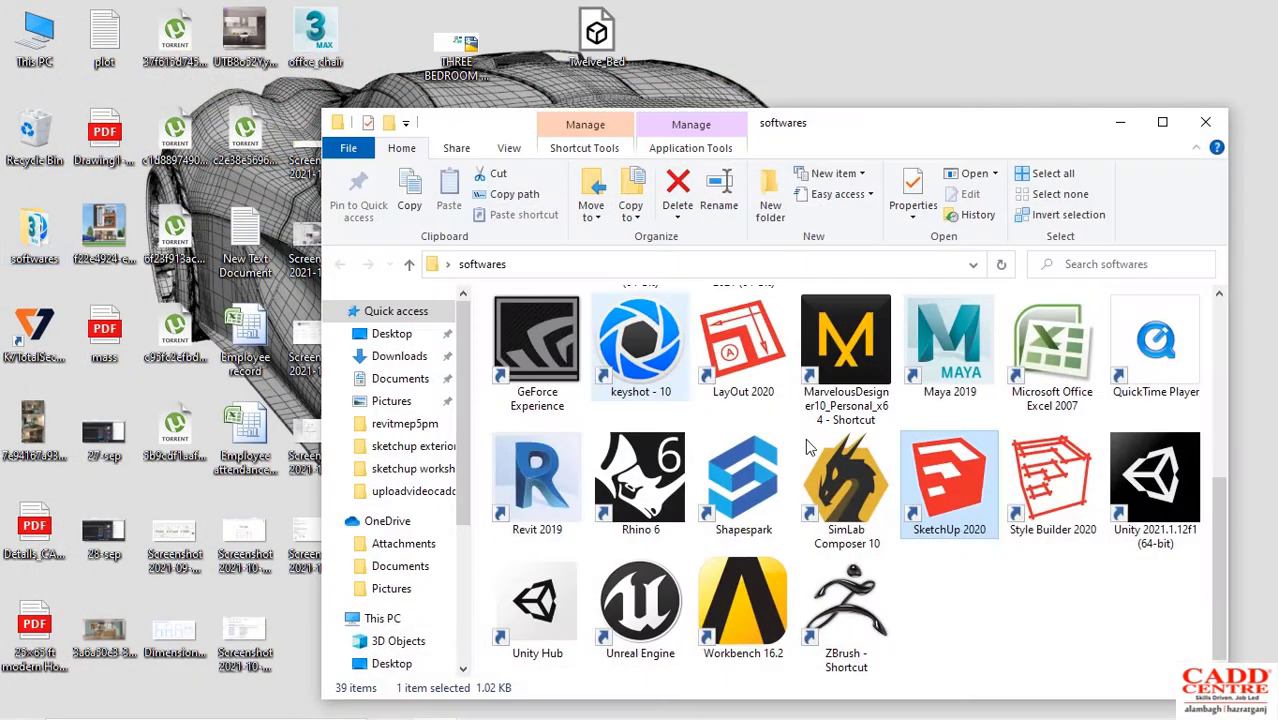
{"action": "double_click", "coordinate": [957, 502]}
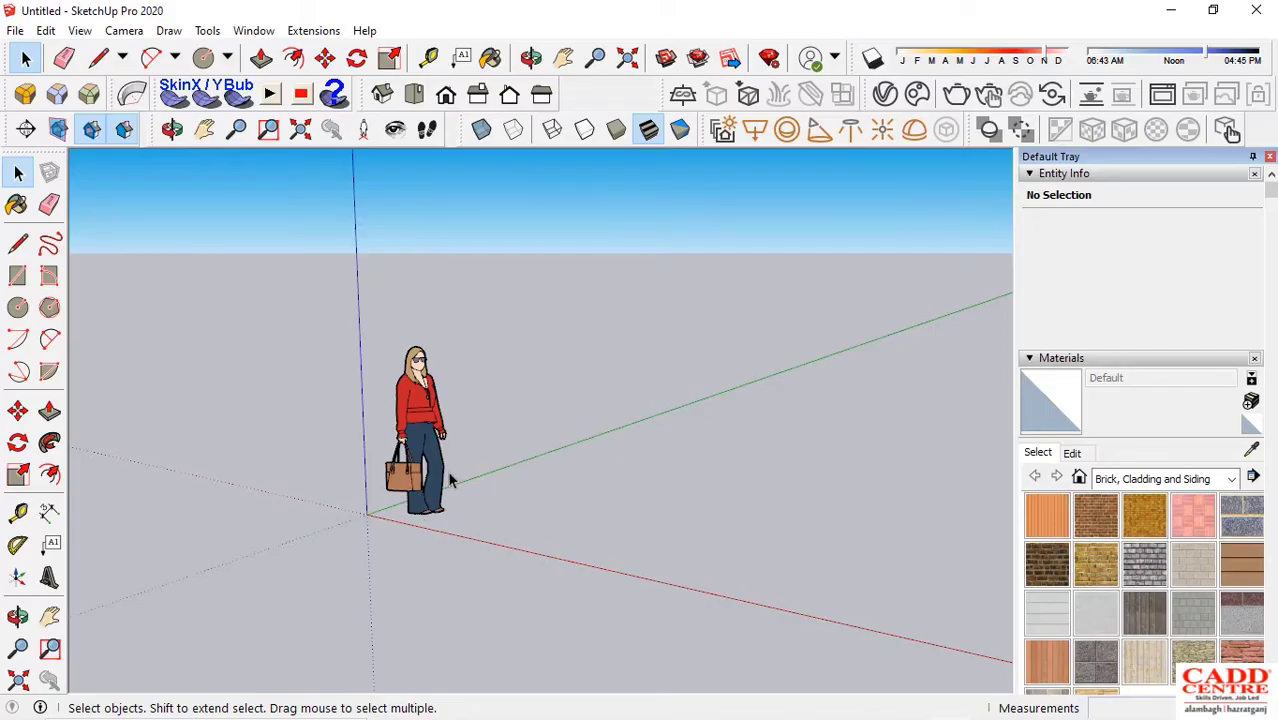
Set the empty model's camera to the Top view with Parallel Projection
{"action": "mouse_move", "coordinate": [456, 485]}
{"action": "middle_mouse_down"}
{"action": "mouse_move", "coordinate": [237, 408]}
{"action": "mouse_move", "coordinate": [496, 533]}
{"action": "mouse_move", "coordinate": [619, 431]}
{"action": "mouse_move", "coordinate": [548, 408]}
{"action": "mouse_move", "coordinate": [516, 483]}
{"action": "mouse_move", "coordinate": [508, 476]}
{"action": "middle_mouse_up"}
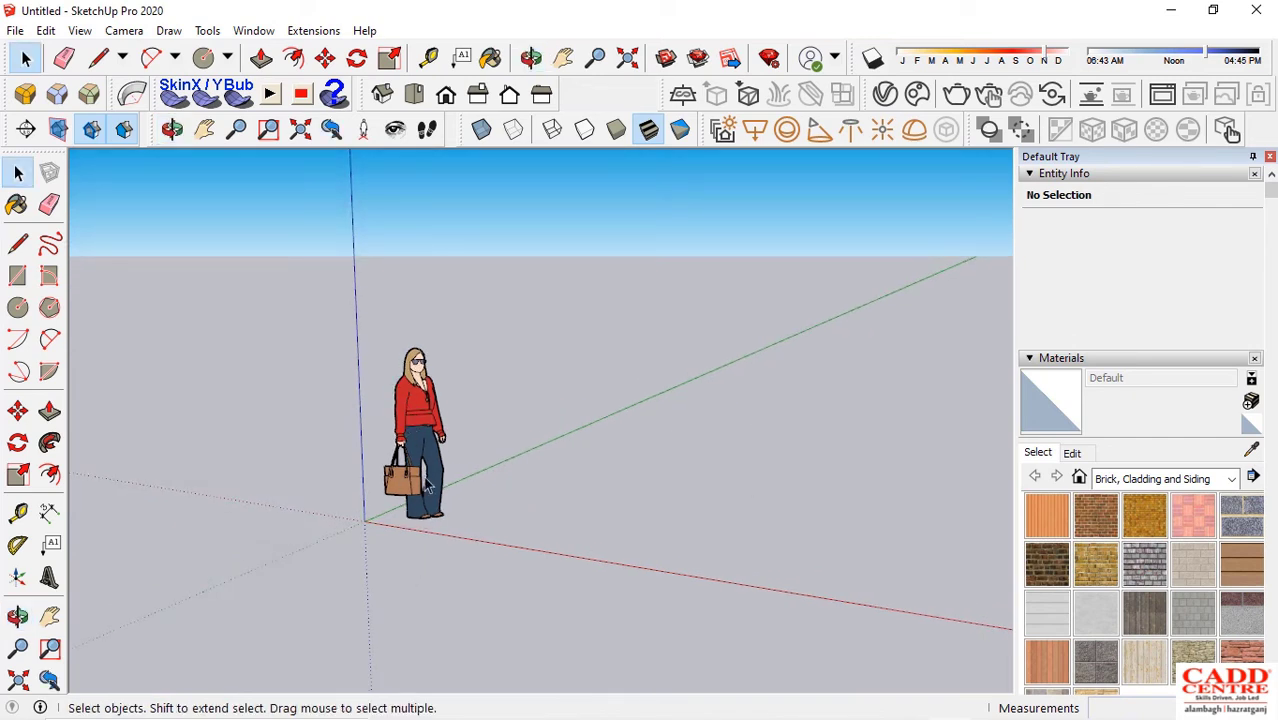
{"action": "scroll", "coordinate": [440, 492], "scroll_direction": "down", "scroll_amount": 3}
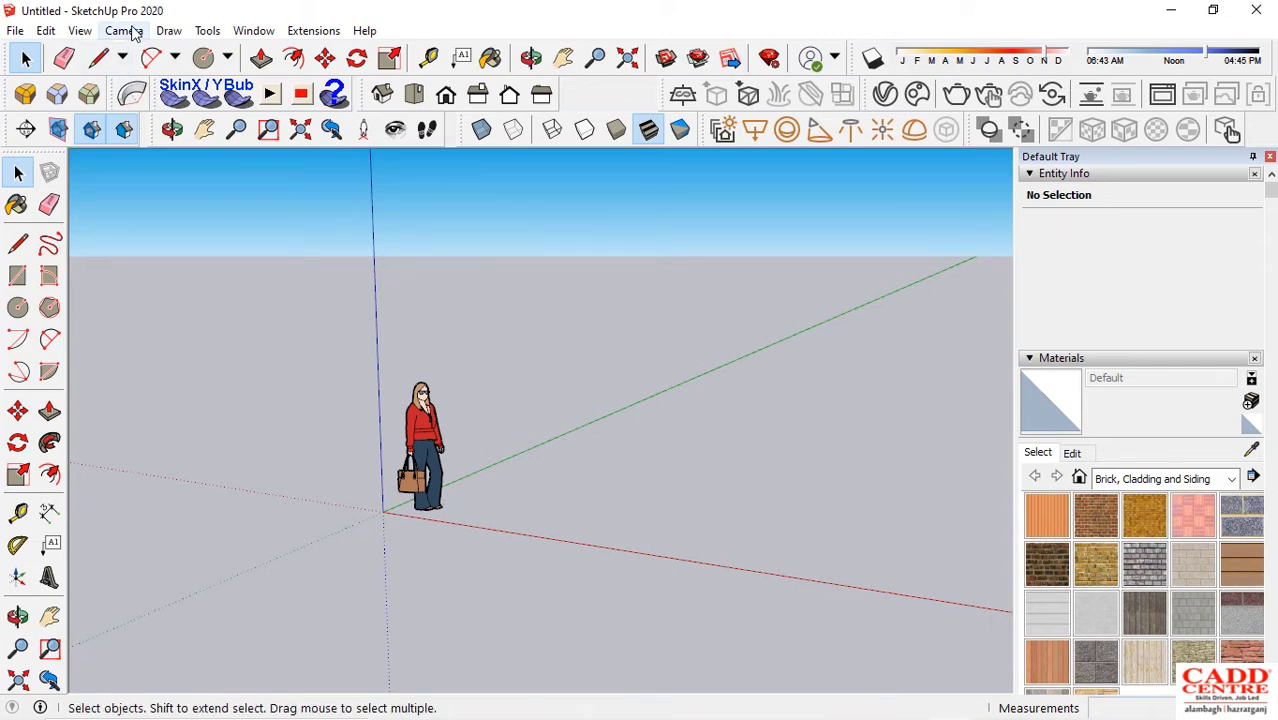
{"action": "left_click", "coordinate": [414, 96]}
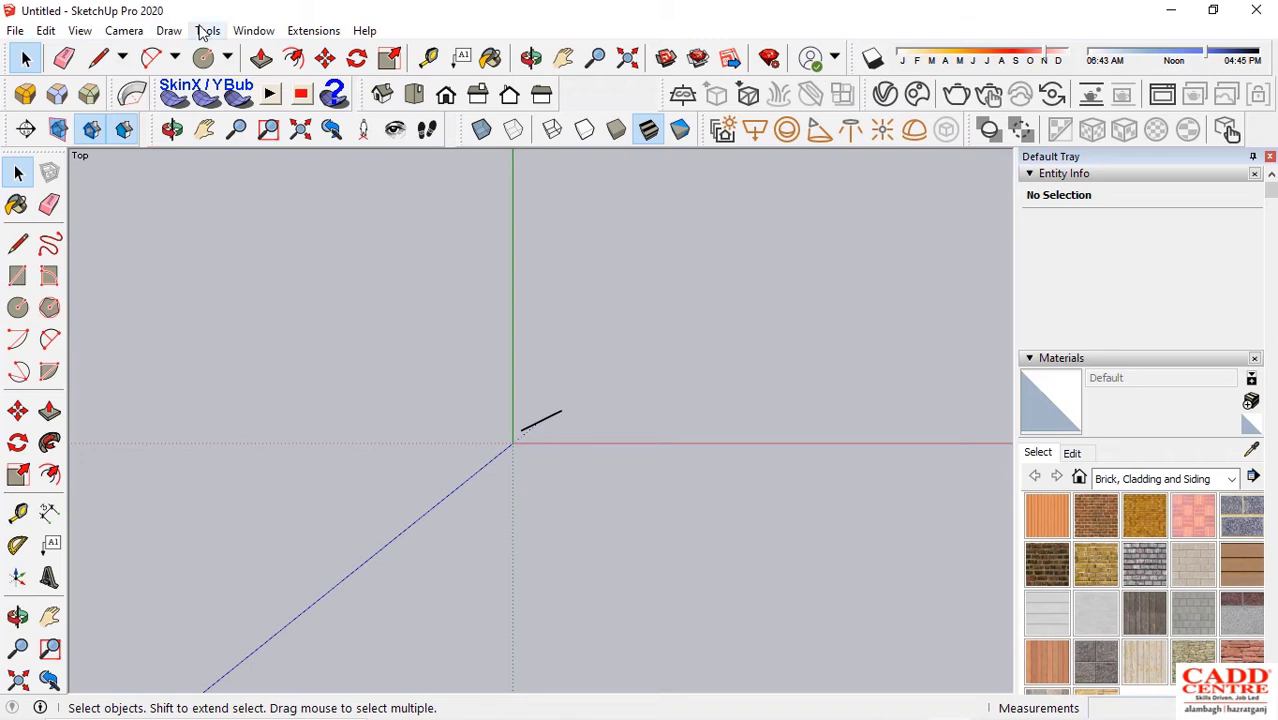
{"action": "left_click", "coordinate": [124, 31]}
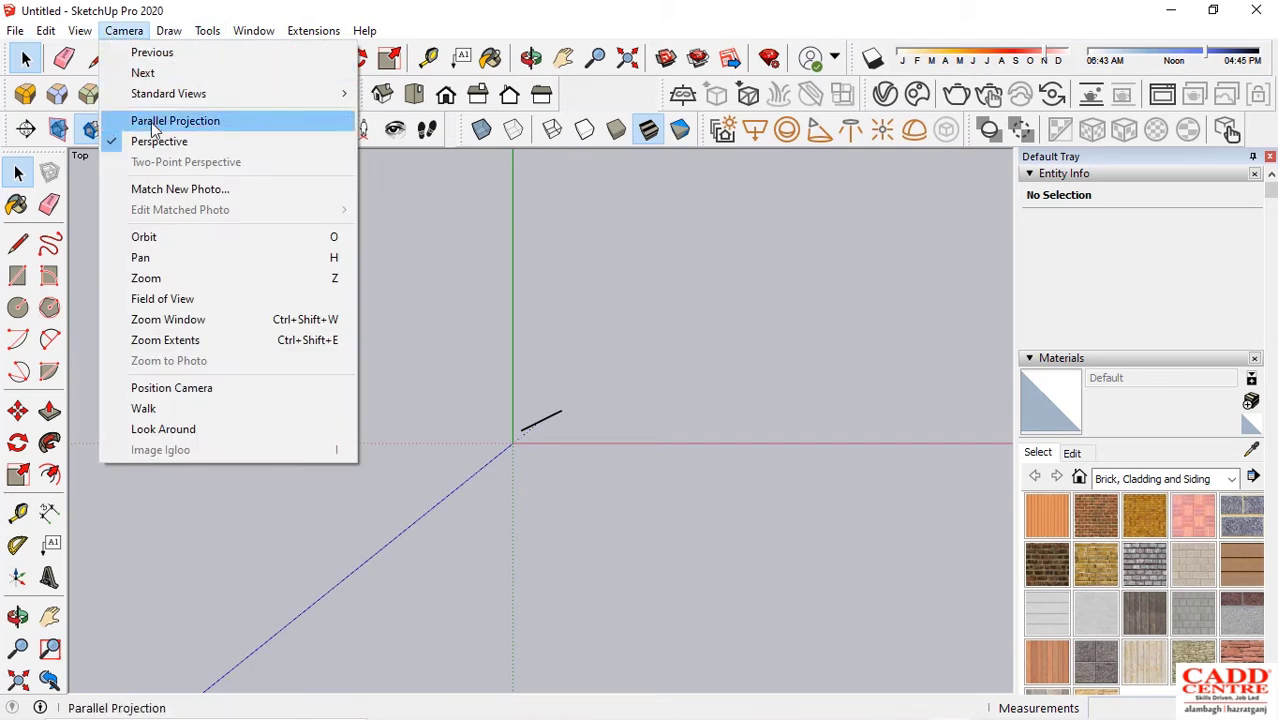
{"action": "left_click", "coordinate": [188, 120]}
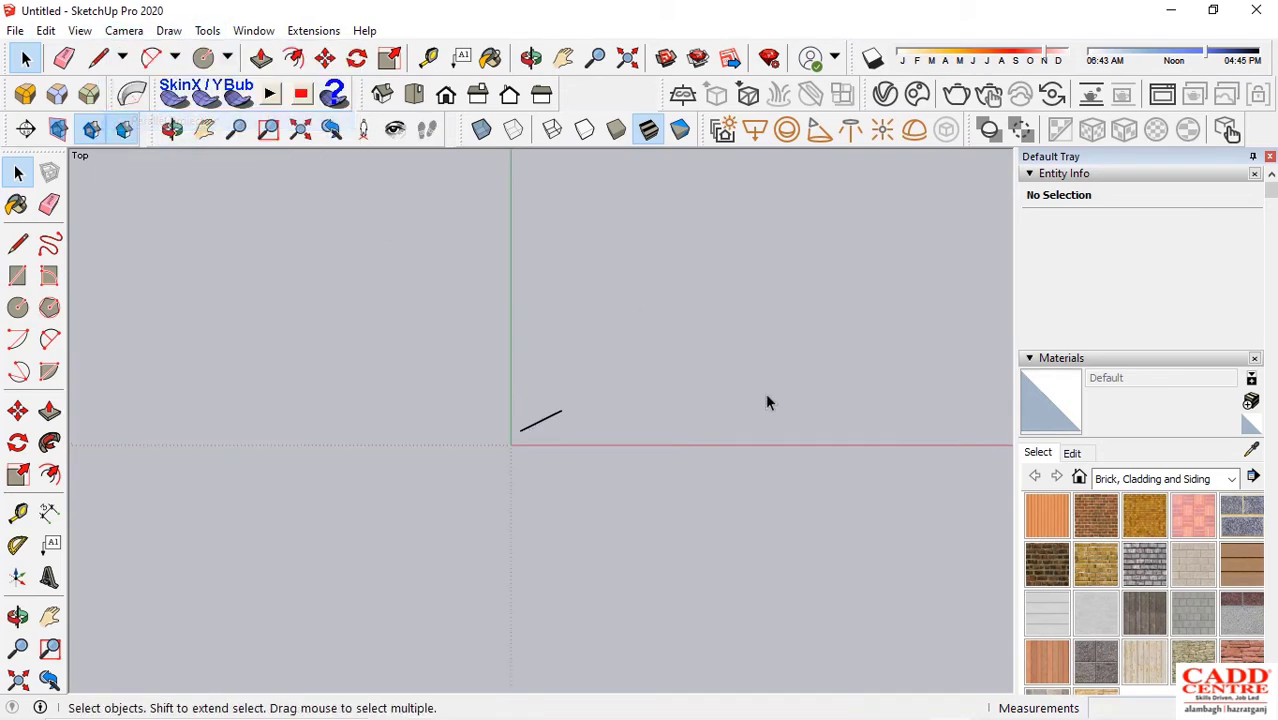
Import the floor plan atlanta-heights-new-main from the sketchup workshop folder as an image
{"action": "left_click", "coordinate": [15, 31]}
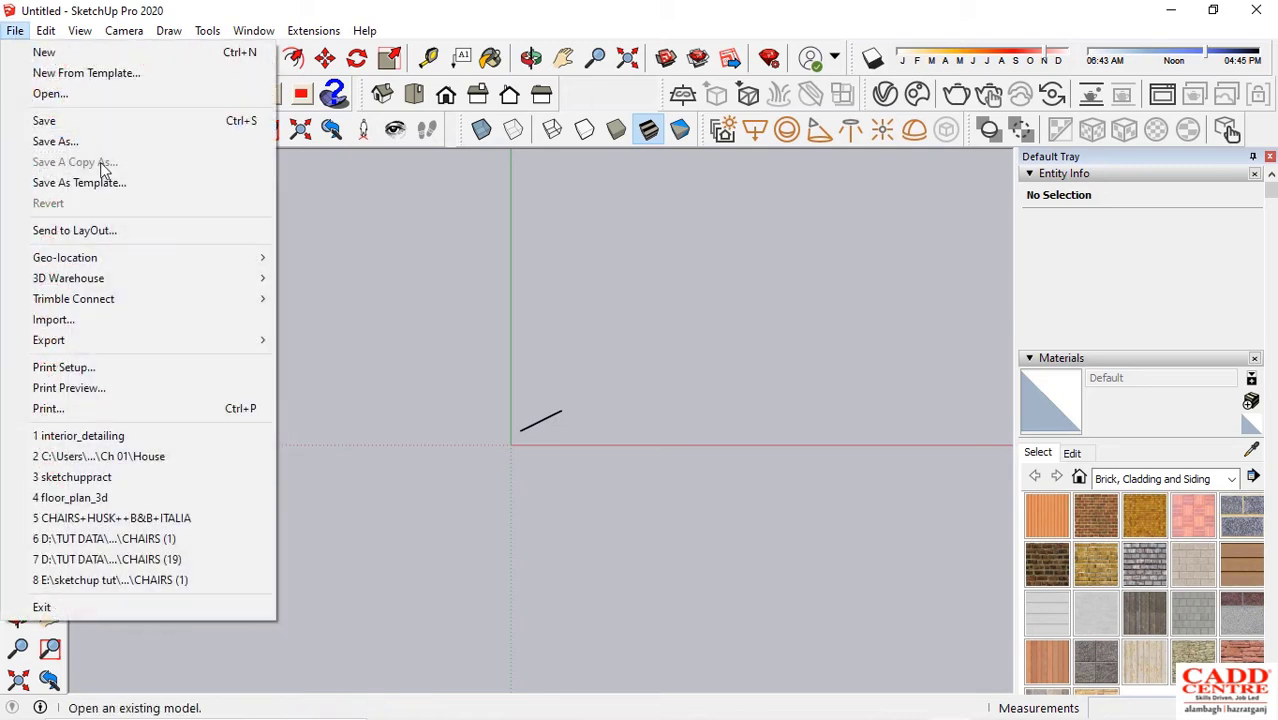
{"action": "left_click", "coordinate": [91, 318]}
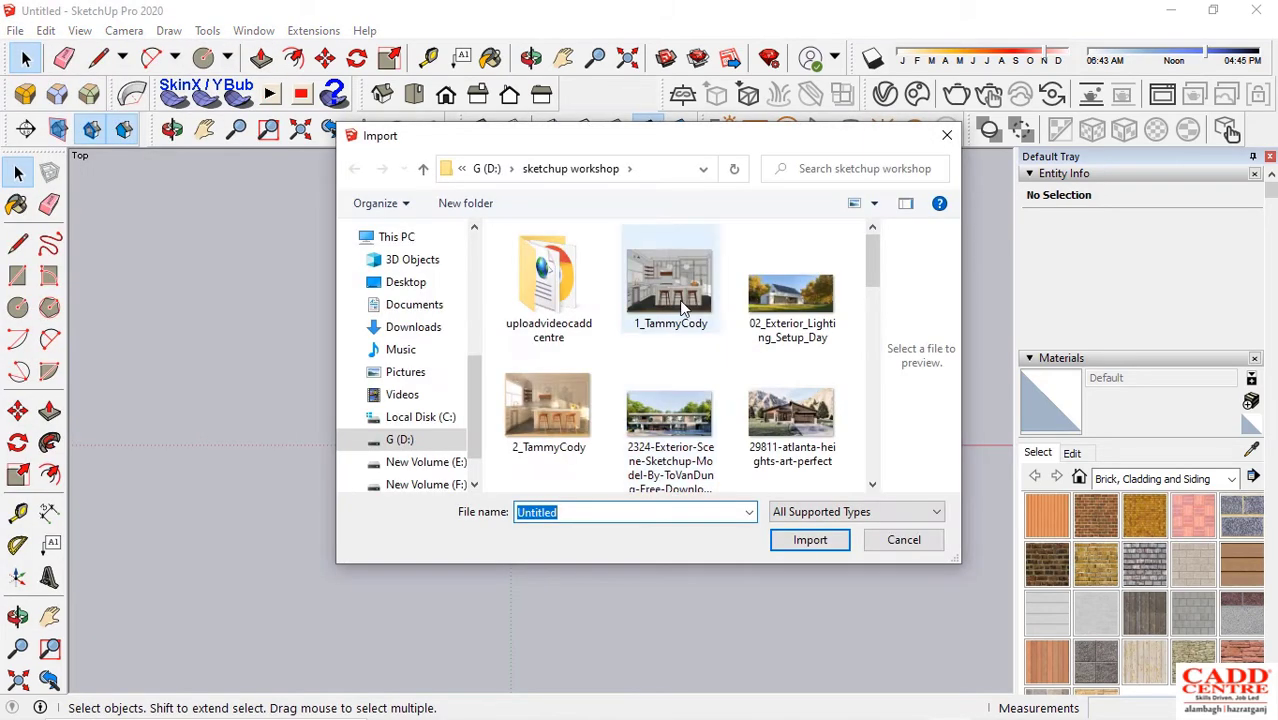
{"action": "scroll", "coordinate": [700, 360], "scroll_direction": "down", "scroll_amount": 3}
{"action": "scroll", "coordinate": [680, 312], "scroll_direction": "down", "scroll_amount": 1}
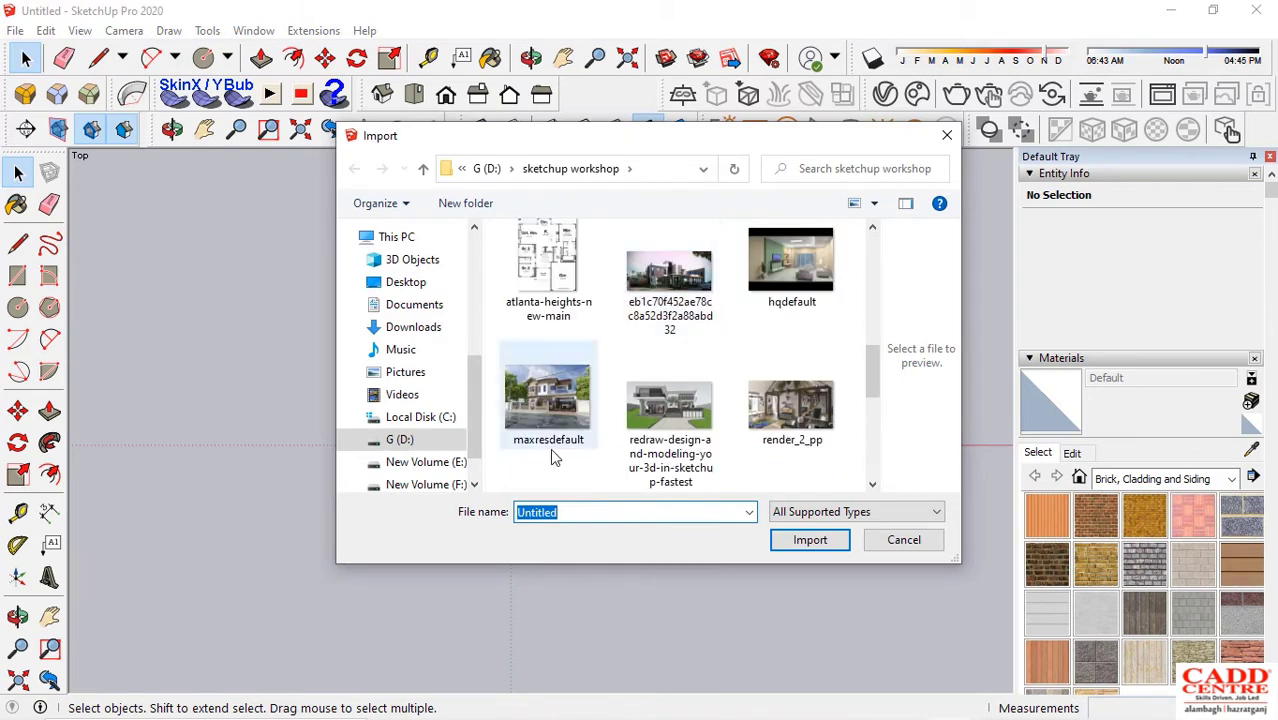
{"action": "left_click", "coordinate": [548, 262]}
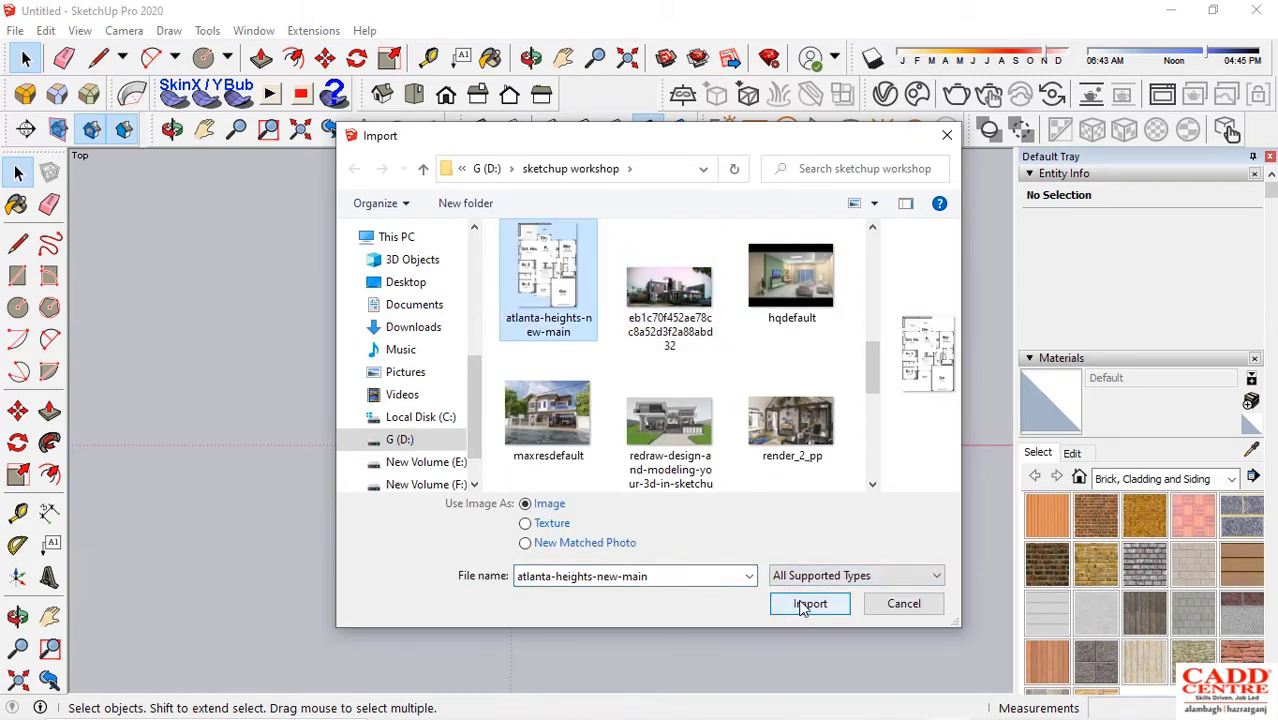
{"action": "left_click", "coordinate": [808, 604]}
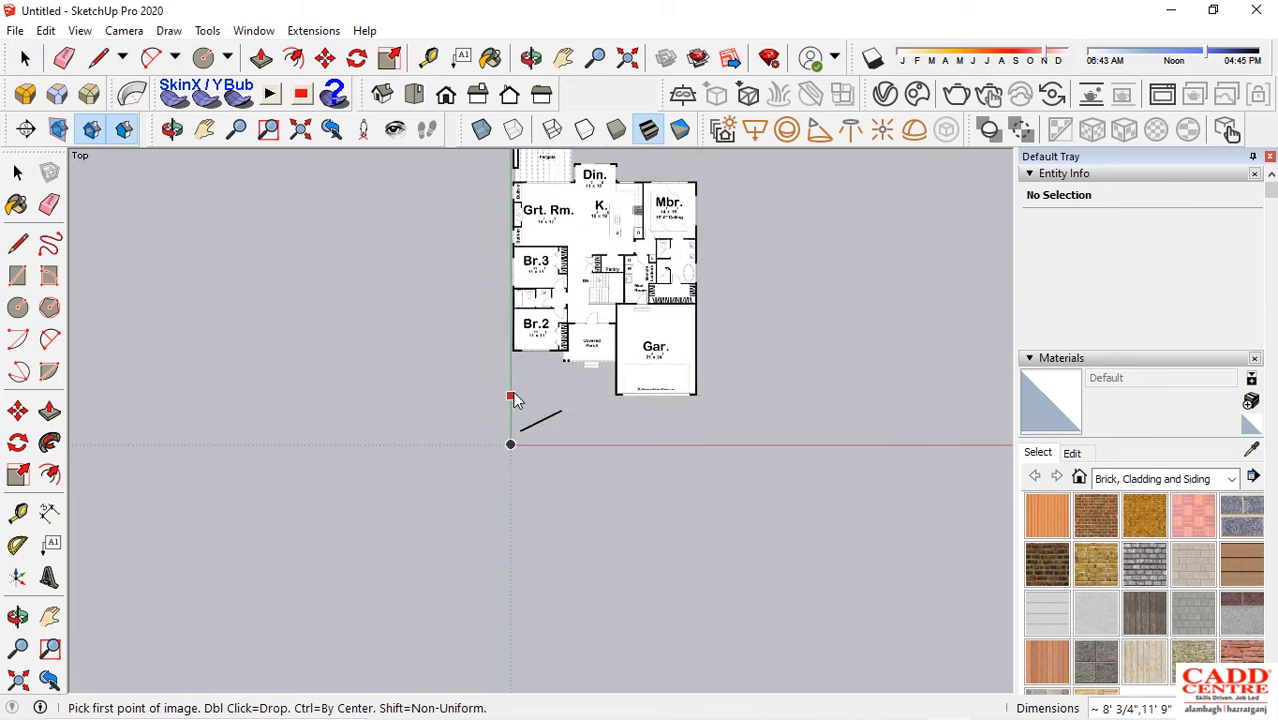
Place the floor plan image with its lower-left corner on the green axis just above the origin, then deselect it
{"action": "left_click", "coordinate": [511, 381]}
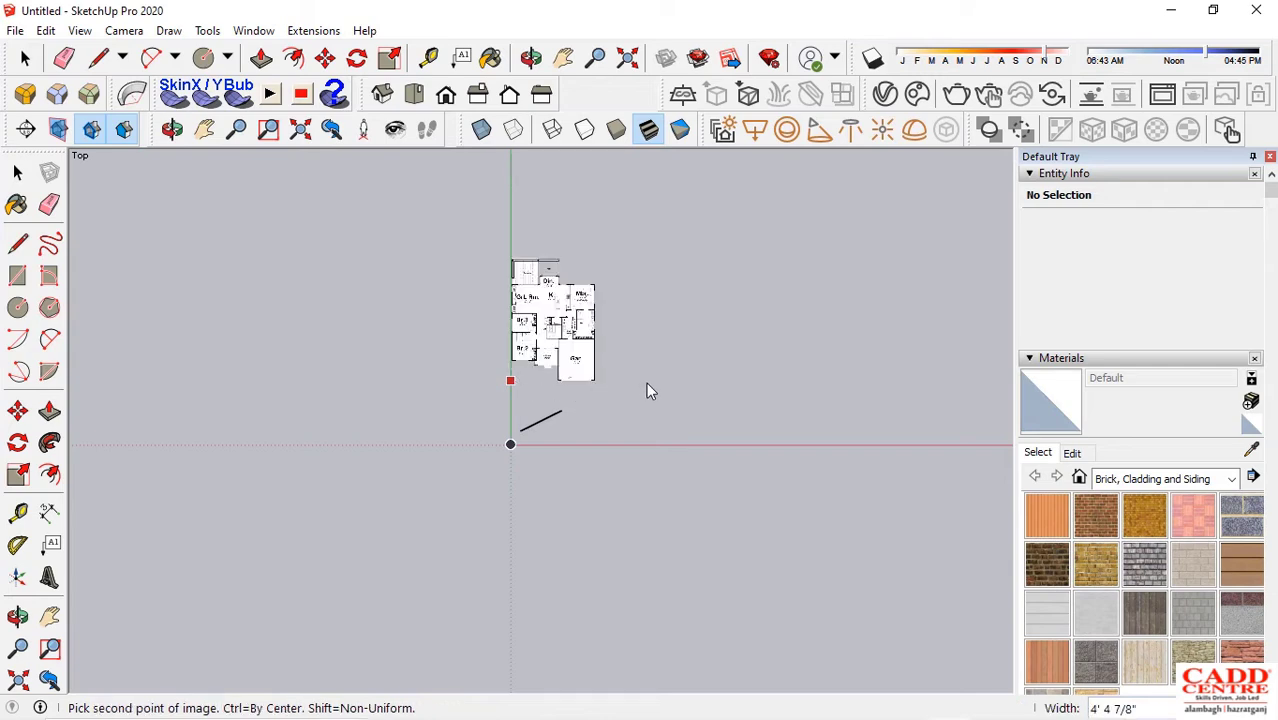
{"action": "left_click", "coordinate": [762, 379]}
{"action": "scroll", "coordinate": [368, 545], "scroll_direction": "down", "scroll_amount": 3}
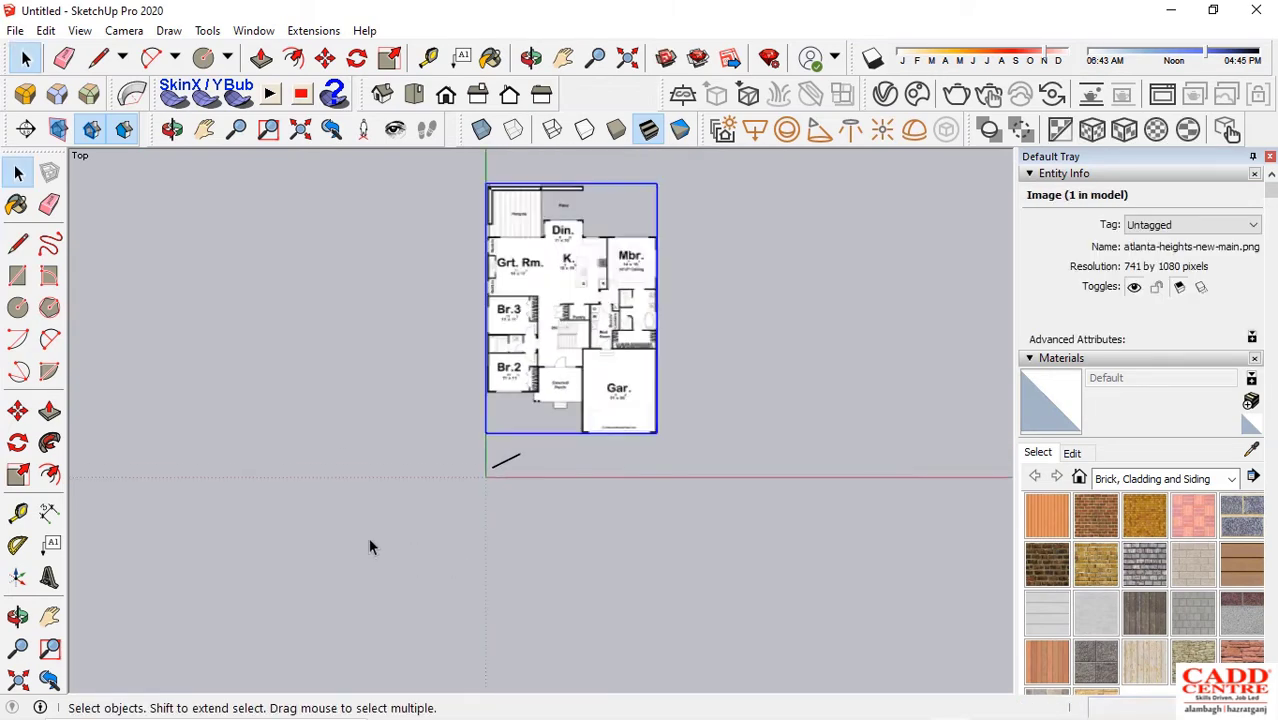
{"action": "scroll", "coordinate": [552, 380], "scroll_direction": "up", "scroll_amount": 3}
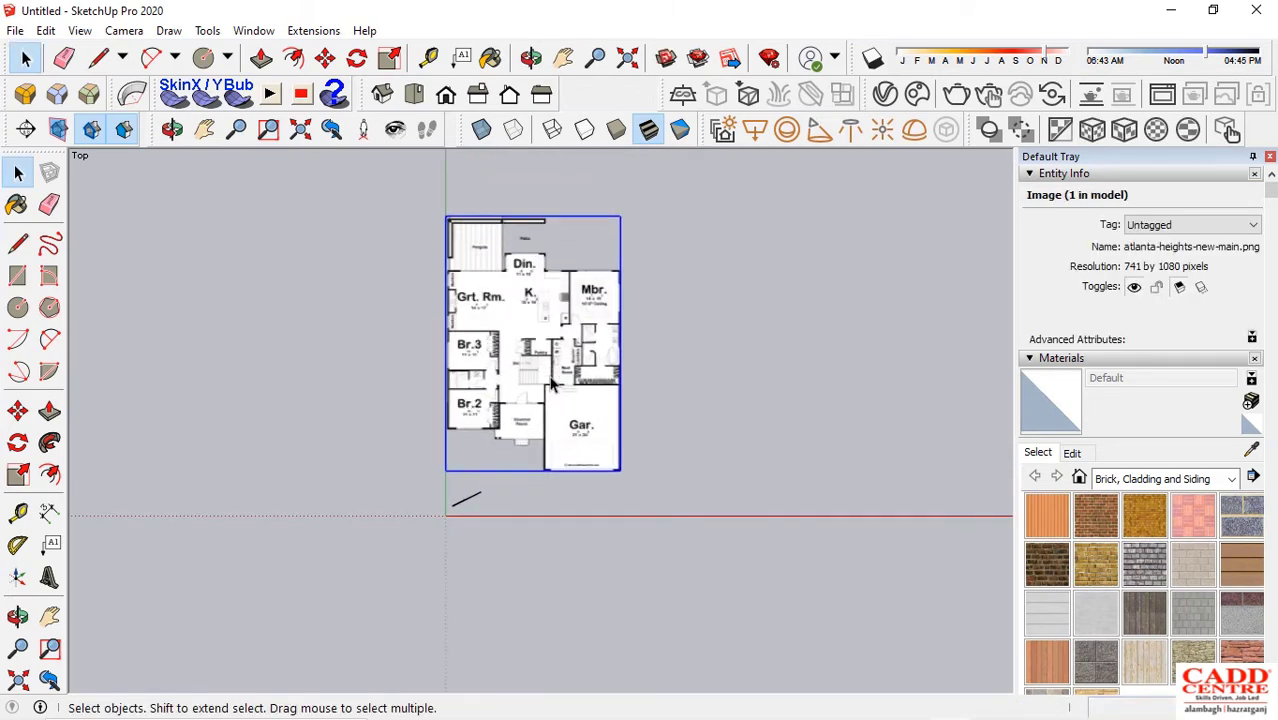
{"action": "left_click", "coordinate": [718, 330]}
{"action": "scroll", "coordinate": [500, 385], "scroll_direction": "up", "scroll_amount": 4}
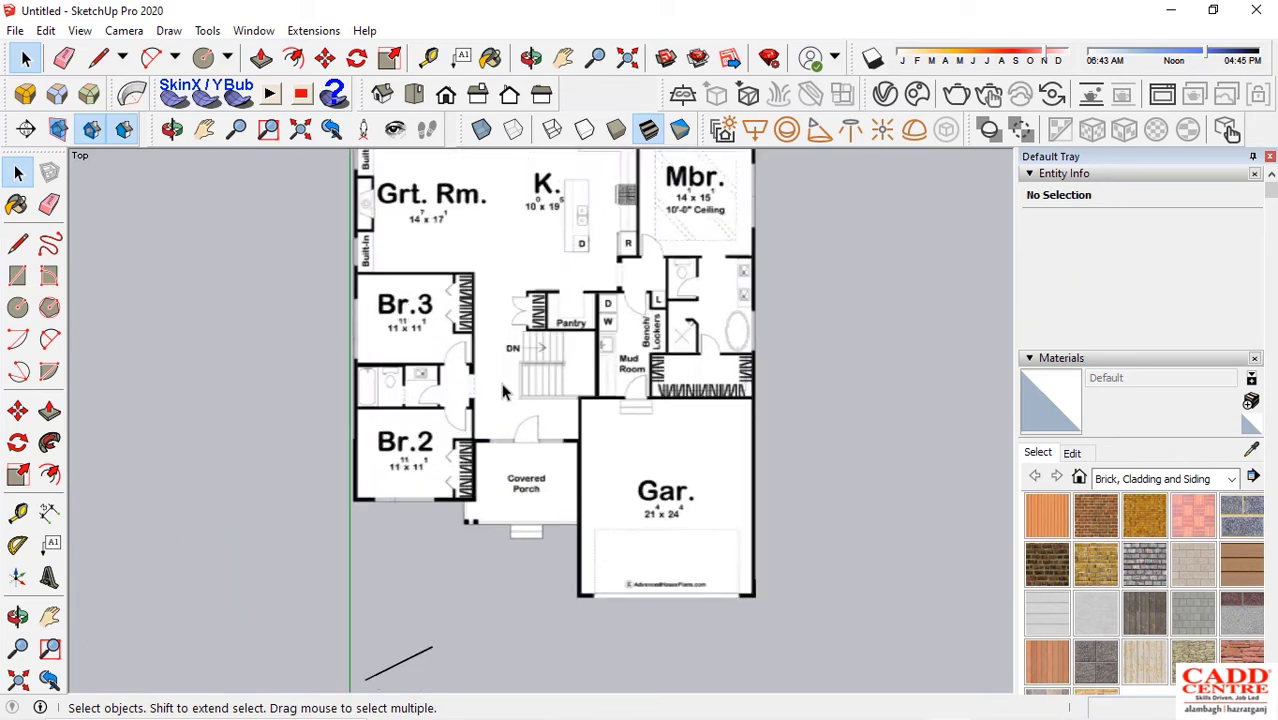
{"action": "scroll", "coordinate": [502, 385], "scroll_direction": "up", "scroll_amount": 1}
{"action": "scroll", "coordinate": [504, 387], "scroll_direction": "down", "scroll_amount": 3}
{"action": "scroll", "coordinate": [541, 482], "scroll_direction": "up", "scroll_amount": 1}
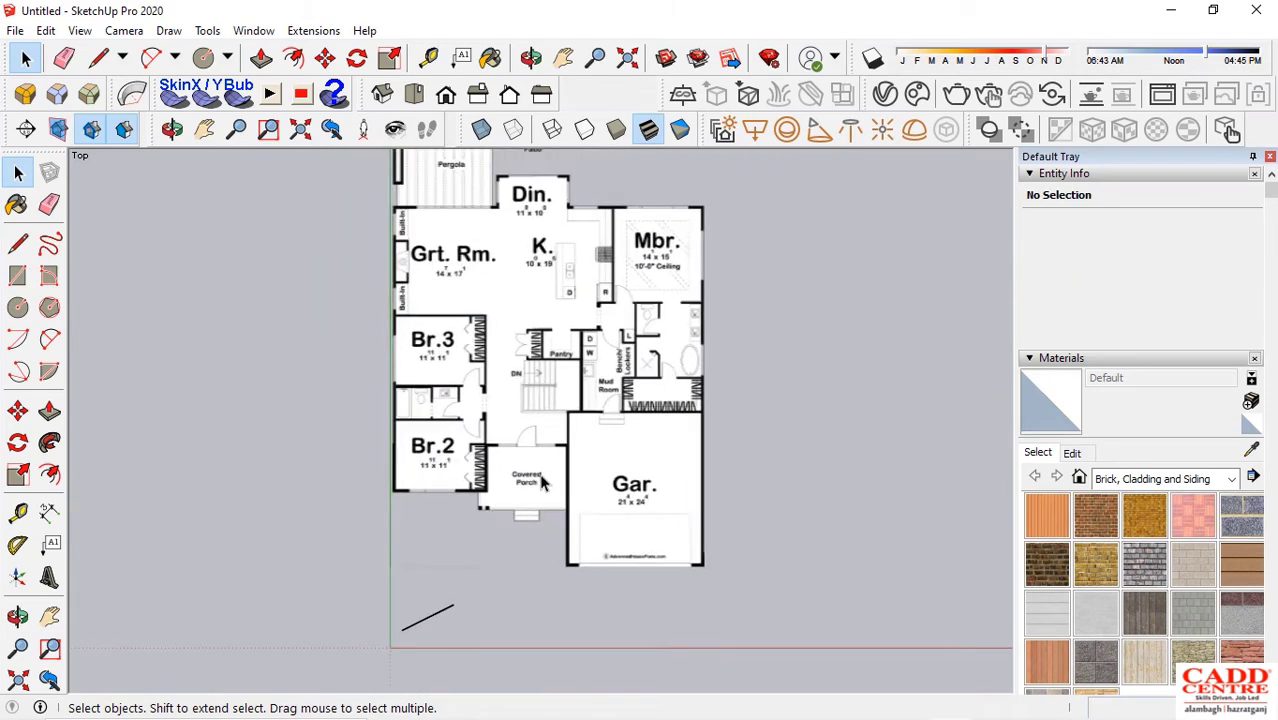
{"action": "scroll", "coordinate": [541, 482], "scroll_direction": "up", "scroll_amount": 2}
{"action": "scroll", "coordinate": [541, 482], "scroll_direction": "down", "scroll_amount": 3}
{"action": "mouse_move", "coordinate": [607, 712]}
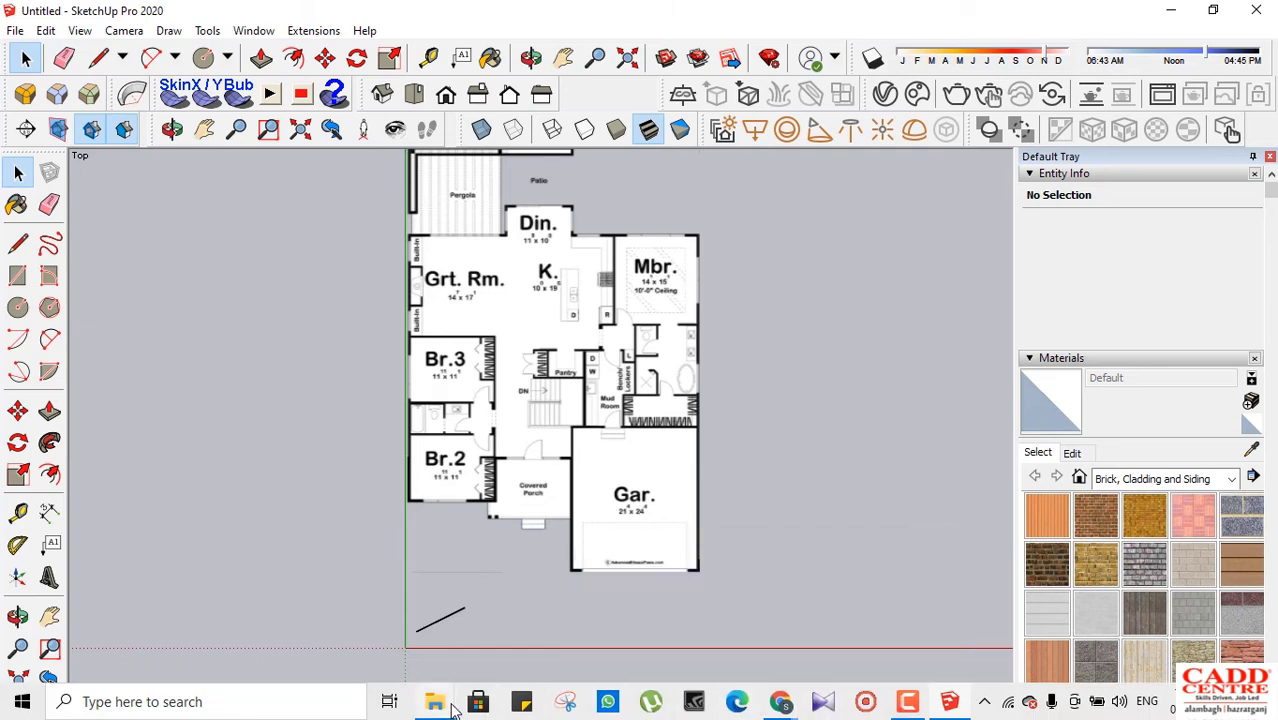
{"action": "mouse_move", "coordinate": [452, 710]}
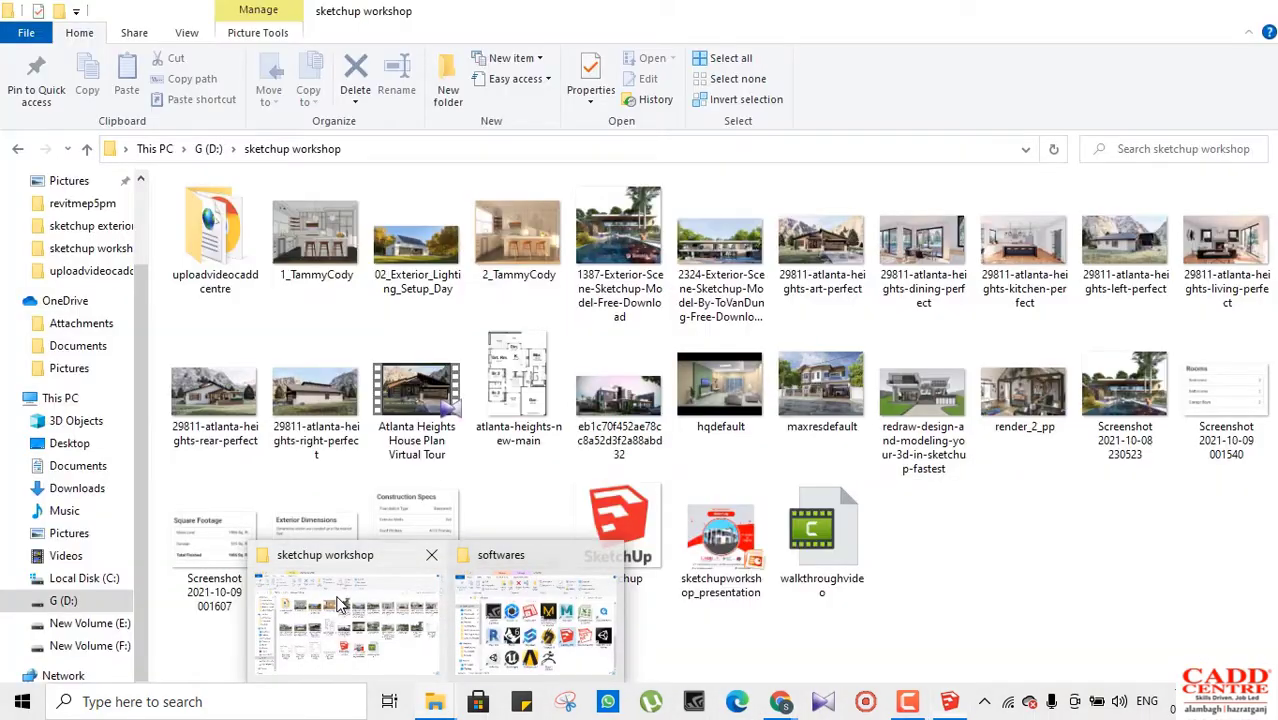
{"action": "left_click", "coordinate": [340, 605]}
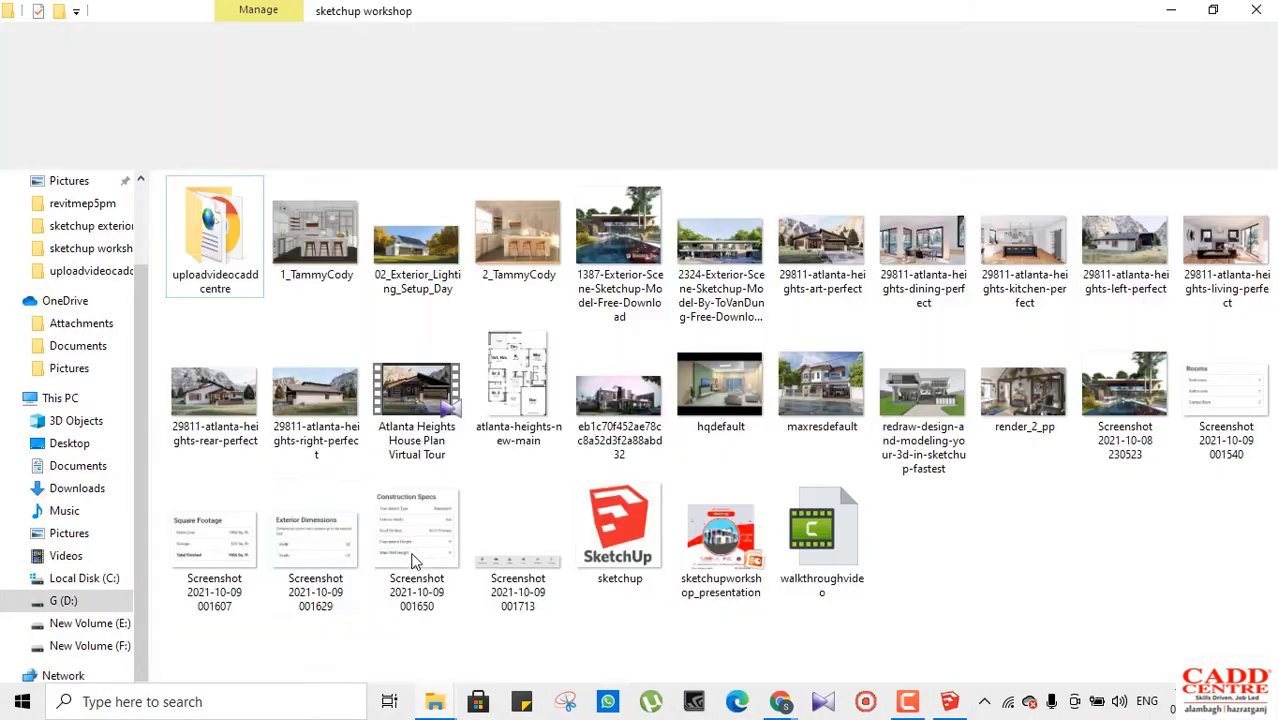
{"action": "left_click", "coordinate": [296, 546]}
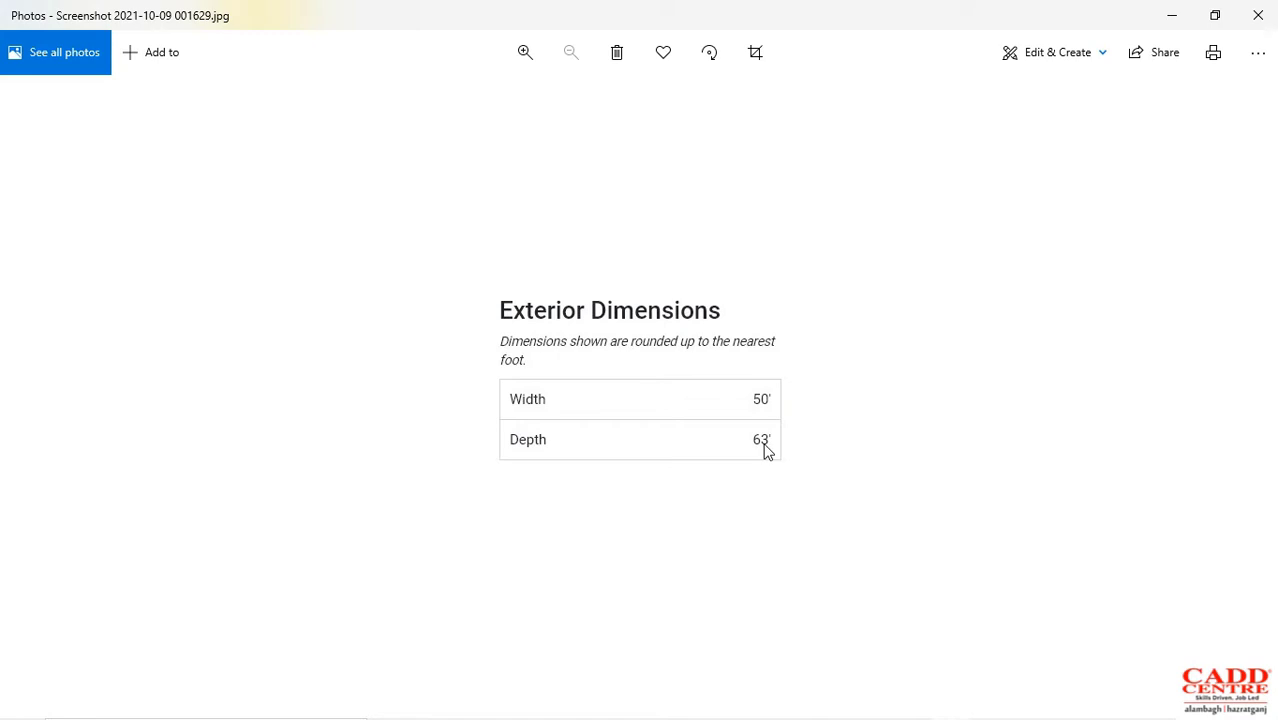
{"action": "left_click", "coordinate": [1170, 15]}
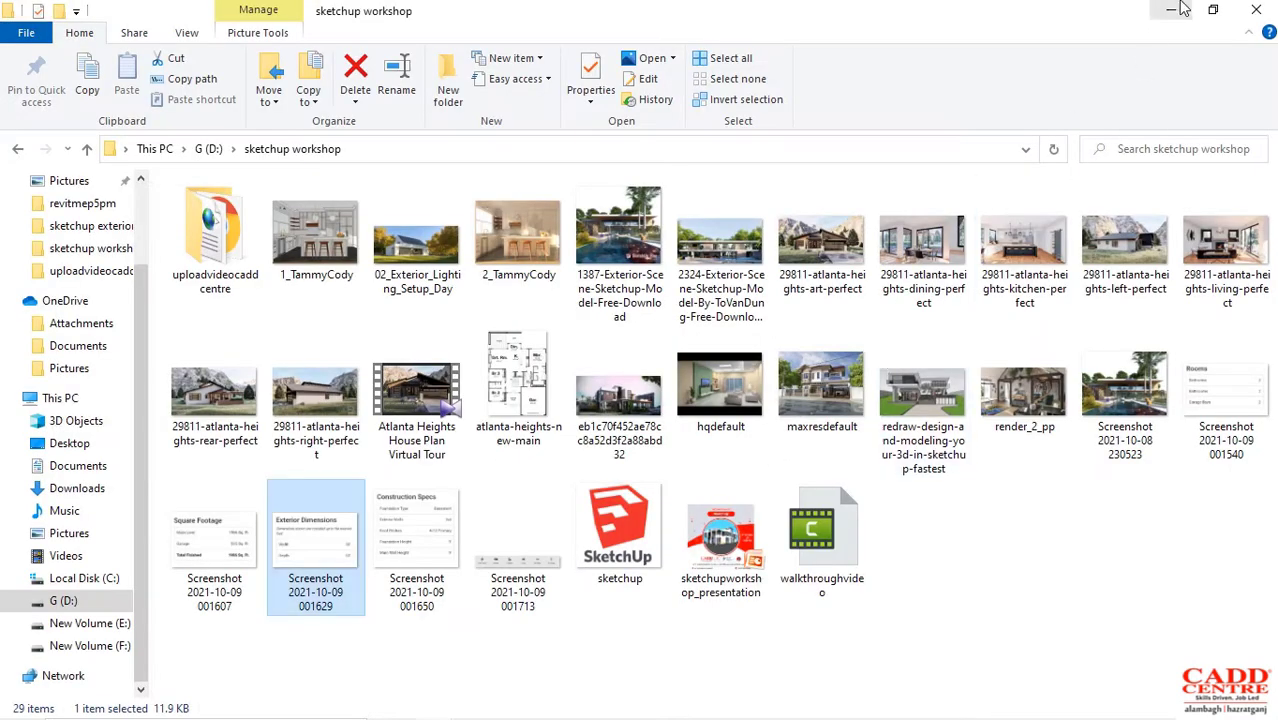
{"action": "left_click", "coordinate": [1170, 10]}
Draw a reference line about 10' 9" long, parallel to the red axis, from Br.2's lower-left outer corner to the garage's right outer wall
{"action": "scroll", "coordinate": [613, 432], "scroll_direction": "up", "scroll_amount": 6}
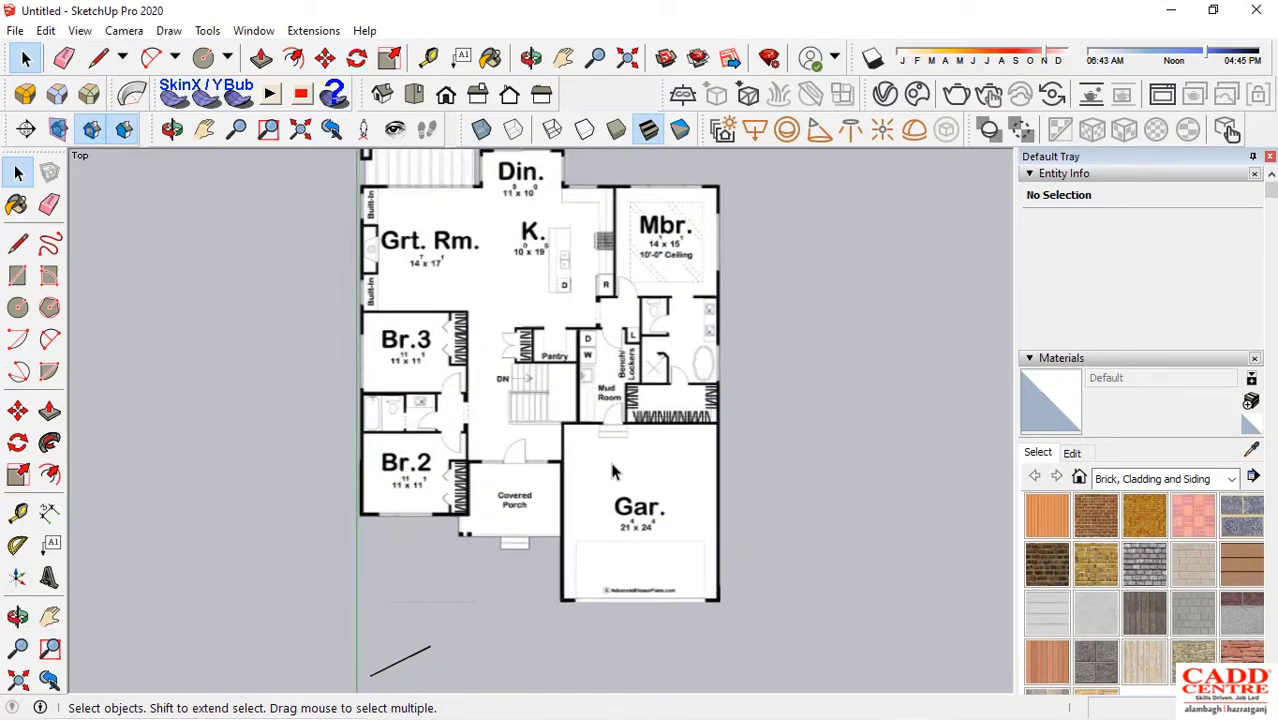
{"action": "left_click", "coordinate": [98, 58]}
{"action": "scroll", "coordinate": [321, 535], "scroll_direction": "up", "scroll_amount": 4}
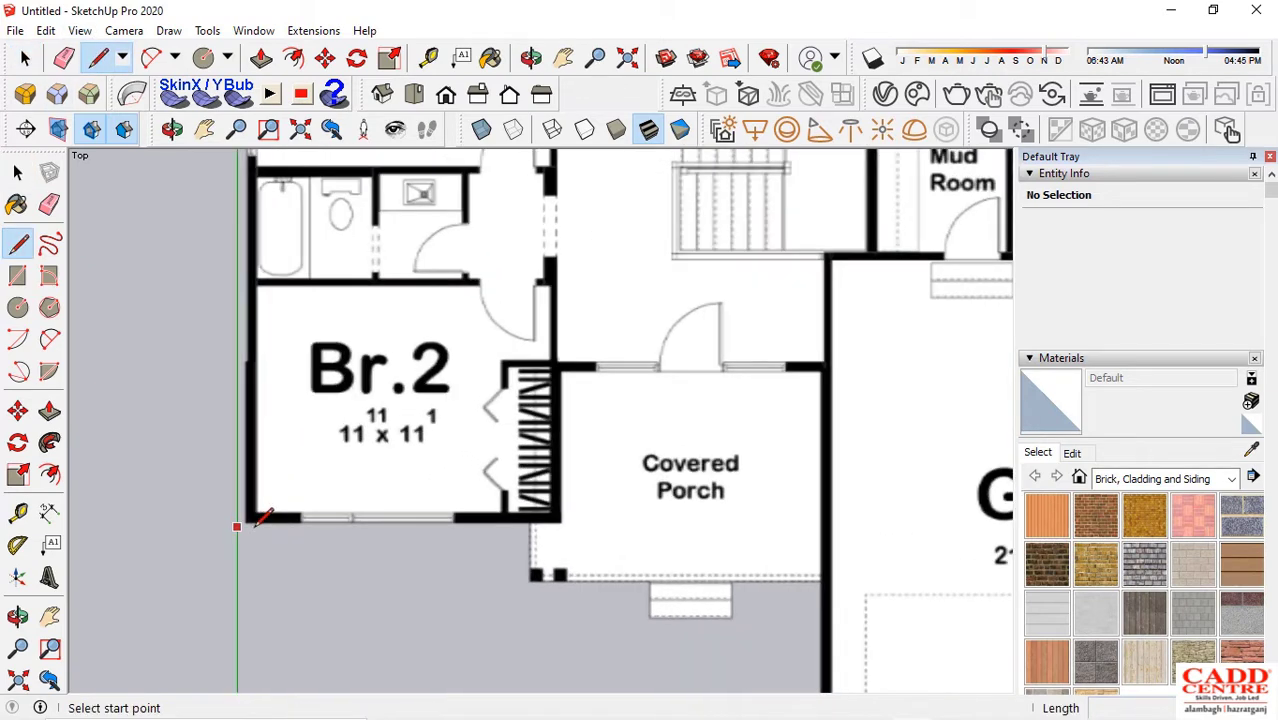
{"action": "scroll", "coordinate": [268, 518], "scroll_direction": "up", "scroll_amount": 4}
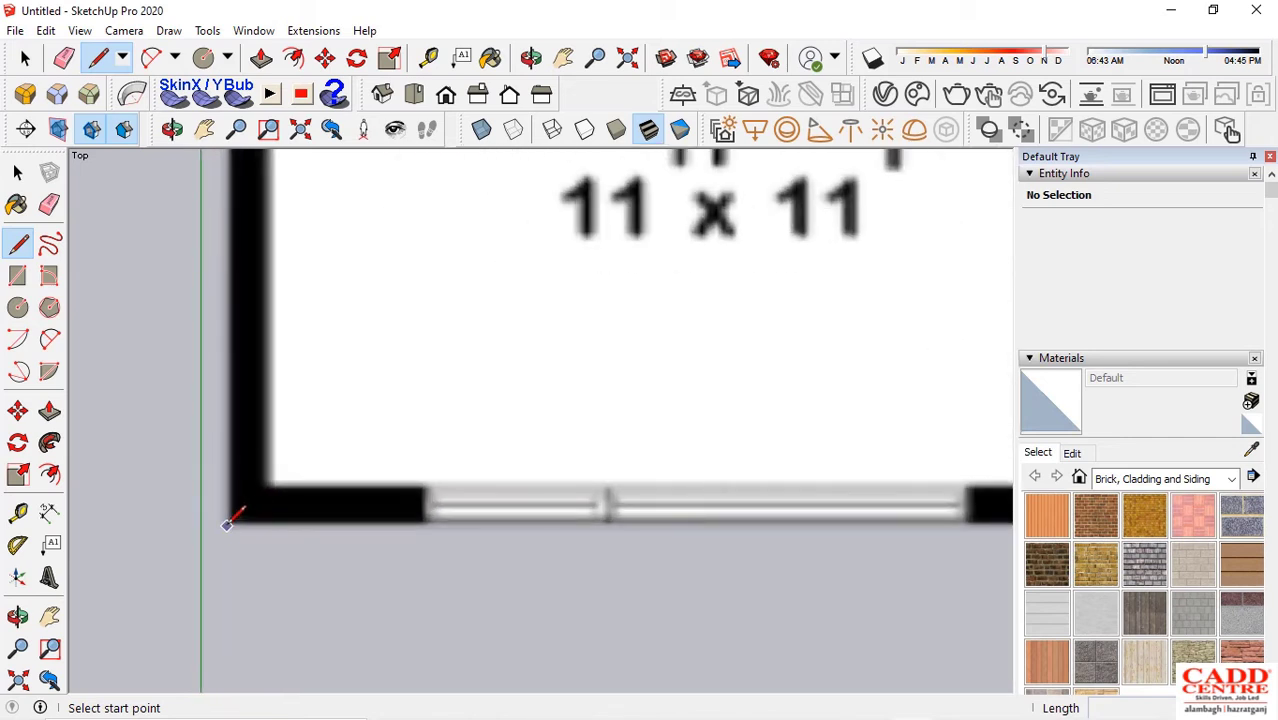
{"action": "left_click", "coordinate": [227, 524]}
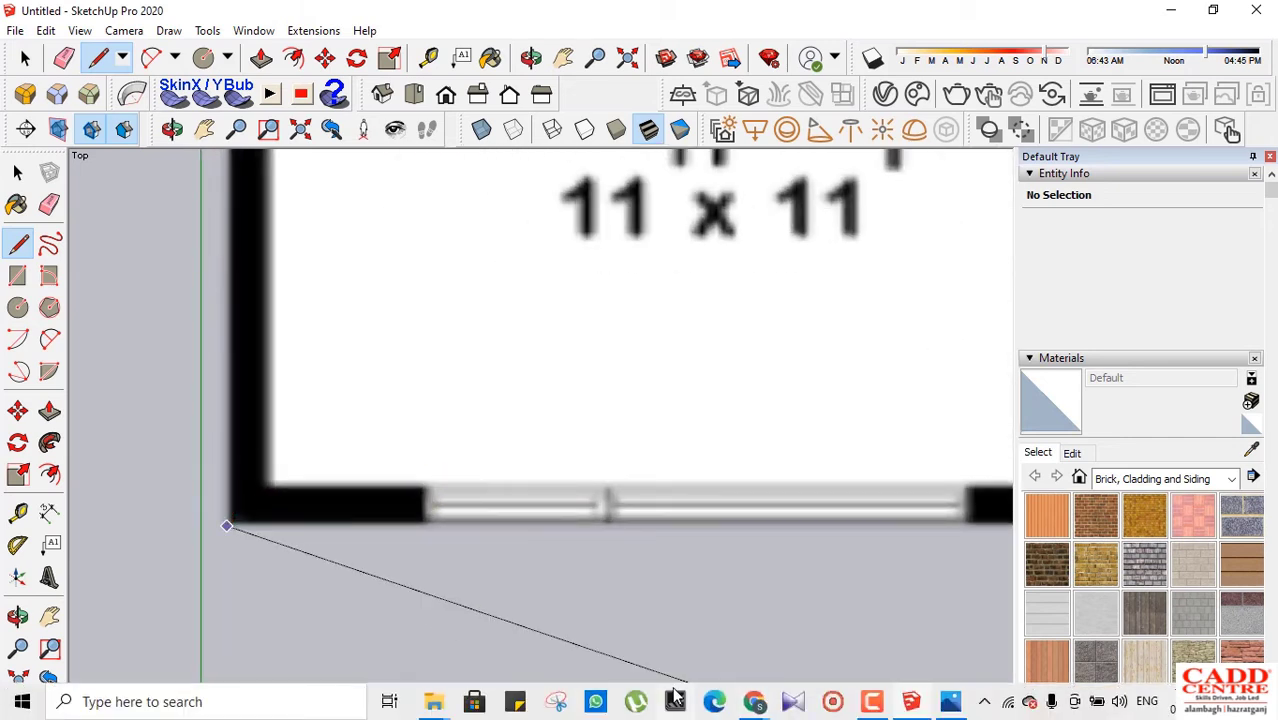
{"action": "mouse_move", "coordinate": [955, 705]}
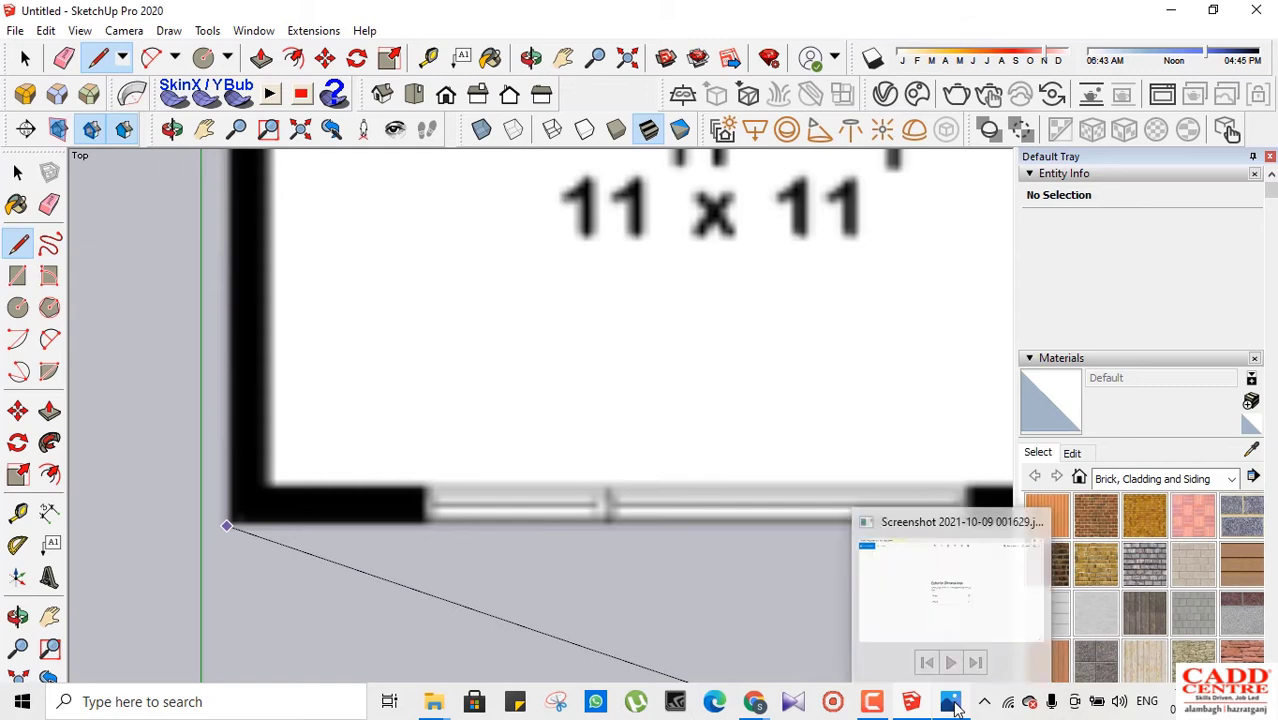
{"action": "mouse_move", "coordinate": [913, 572]}
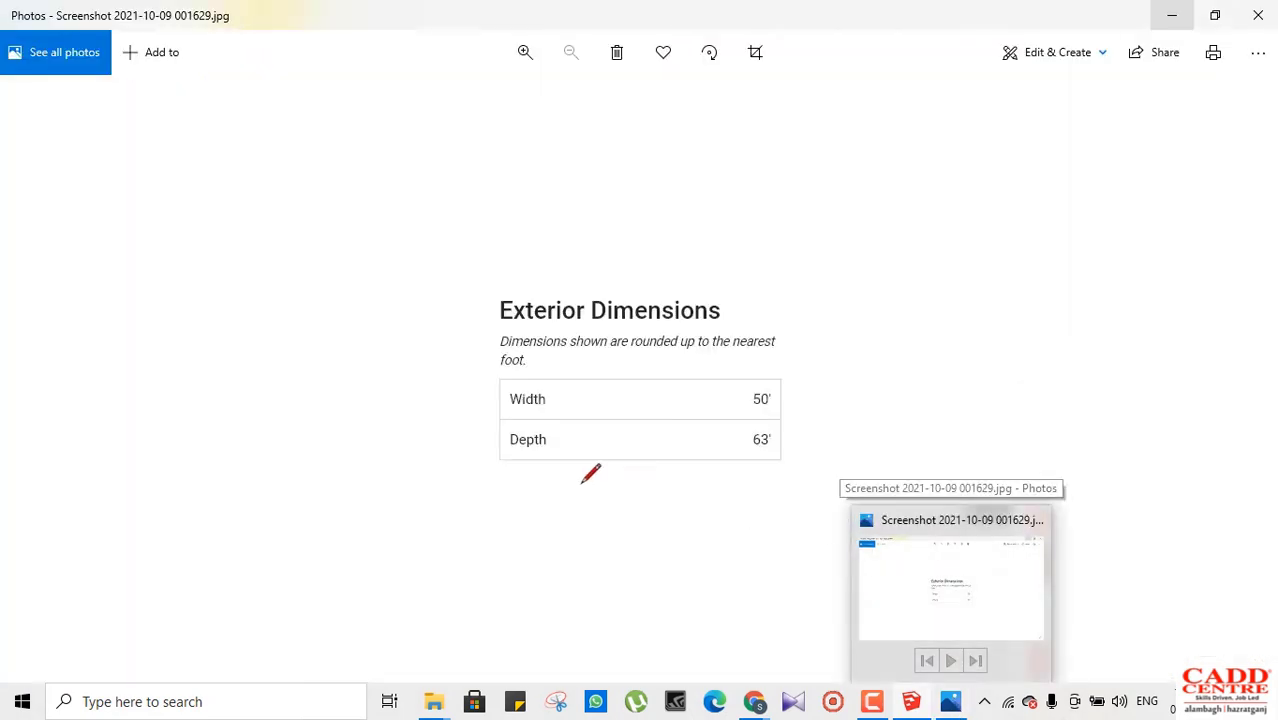
{"action": "scroll", "coordinate": [228, 410], "scroll_direction": "down", "scroll_amount": 4}
{"action": "scroll", "coordinate": [186, 456], "scroll_direction": "down", "scroll_amount": 5}
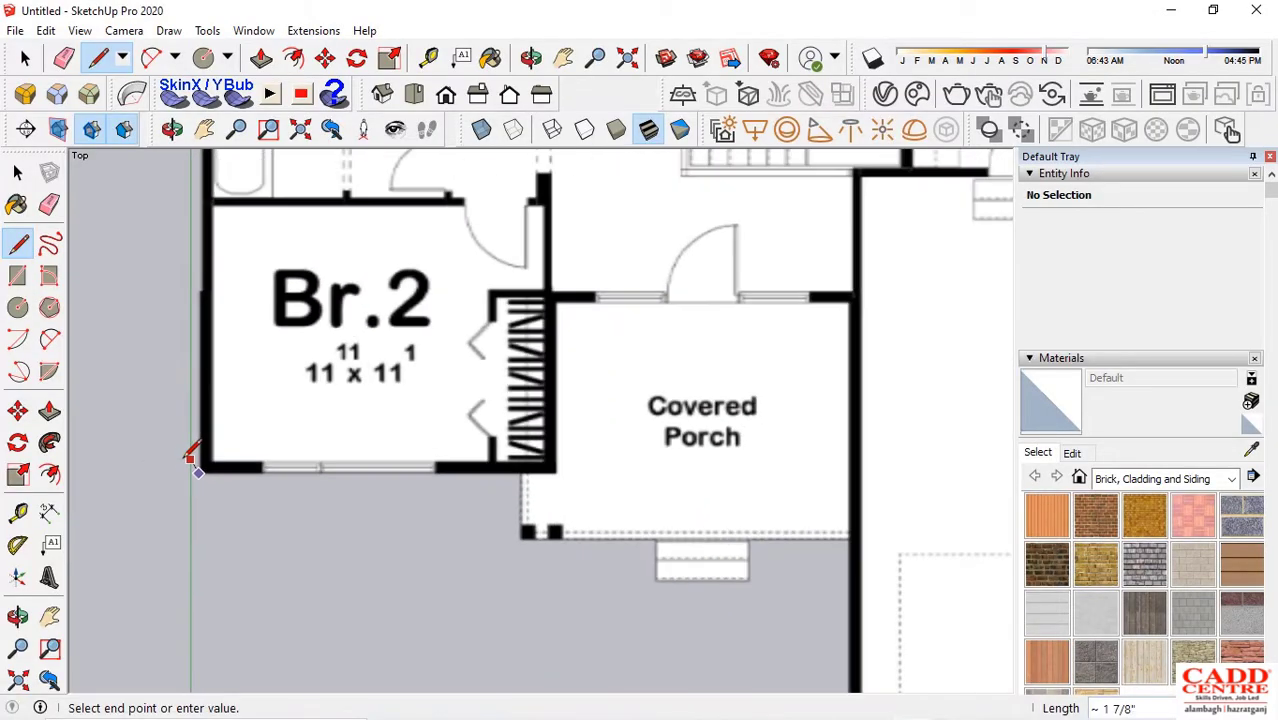
{"action": "scroll", "coordinate": [620, 468], "scroll_direction": "up", "scroll_amount": 5}
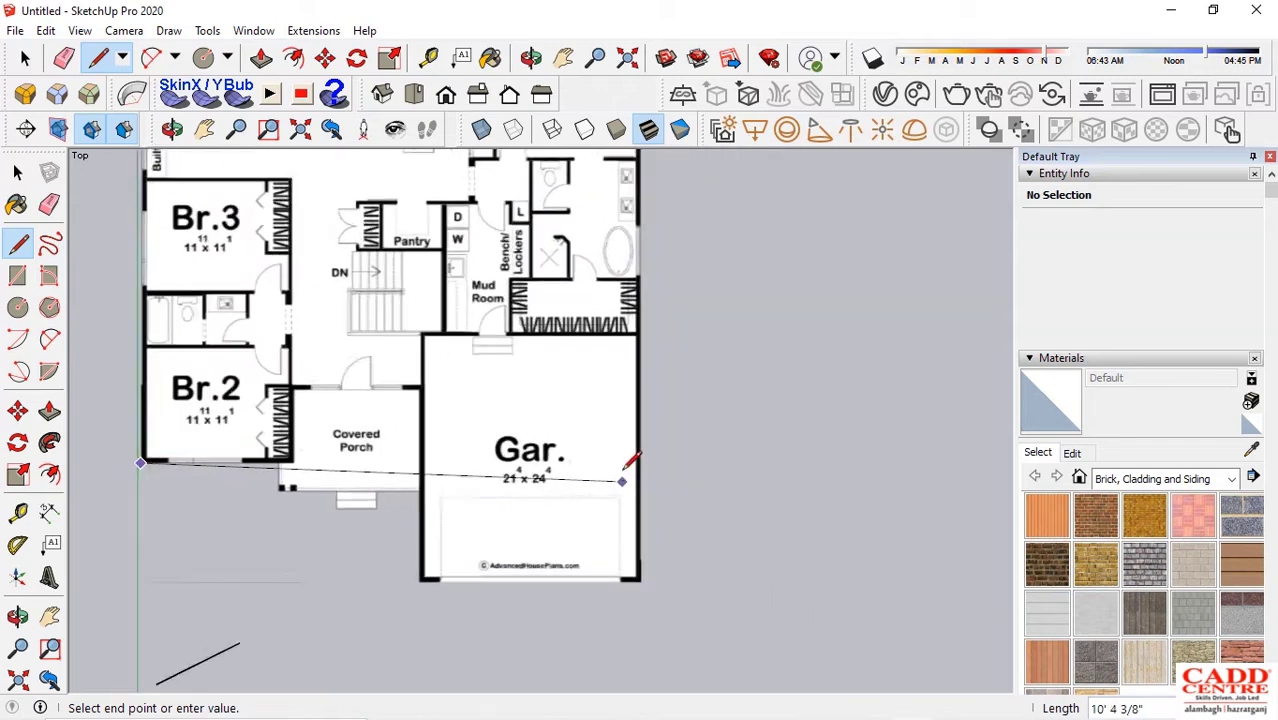
{"action": "scroll", "coordinate": [623, 465], "scroll_direction": "up", "scroll_amount": 1}
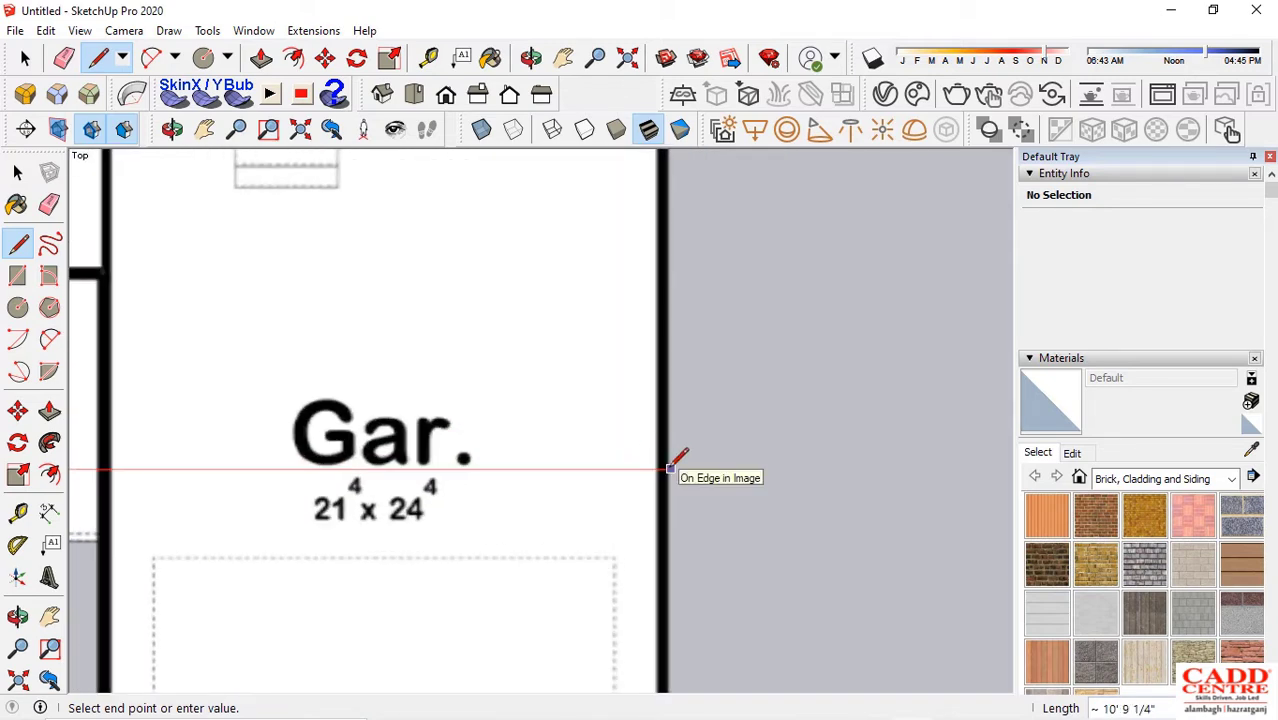
{"action": "left_click", "coordinate": [670, 466]}
{"action": "scroll", "coordinate": [740, 472], "scroll_direction": "down", "scroll_amount": 3}
{"action": "key", "text": "space"}
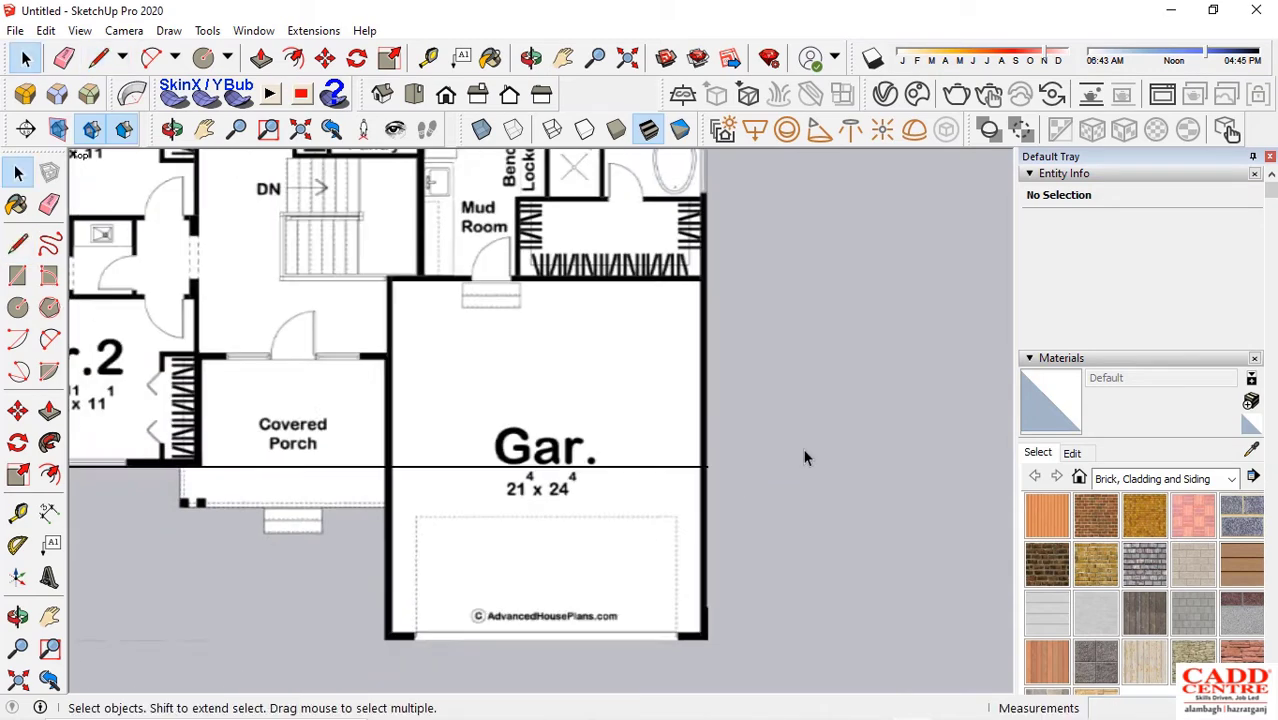
Measure the reference line from its garage end to its Br.2 end with the Tape Measure
{"action": "scroll", "coordinate": [808, 468], "scroll_direction": "down", "scroll_amount": 4}
{"action": "key", "text": "t"}
{"action": "scroll", "coordinate": [760, 440], "scroll_direction": "up", "scroll_amount": 2}
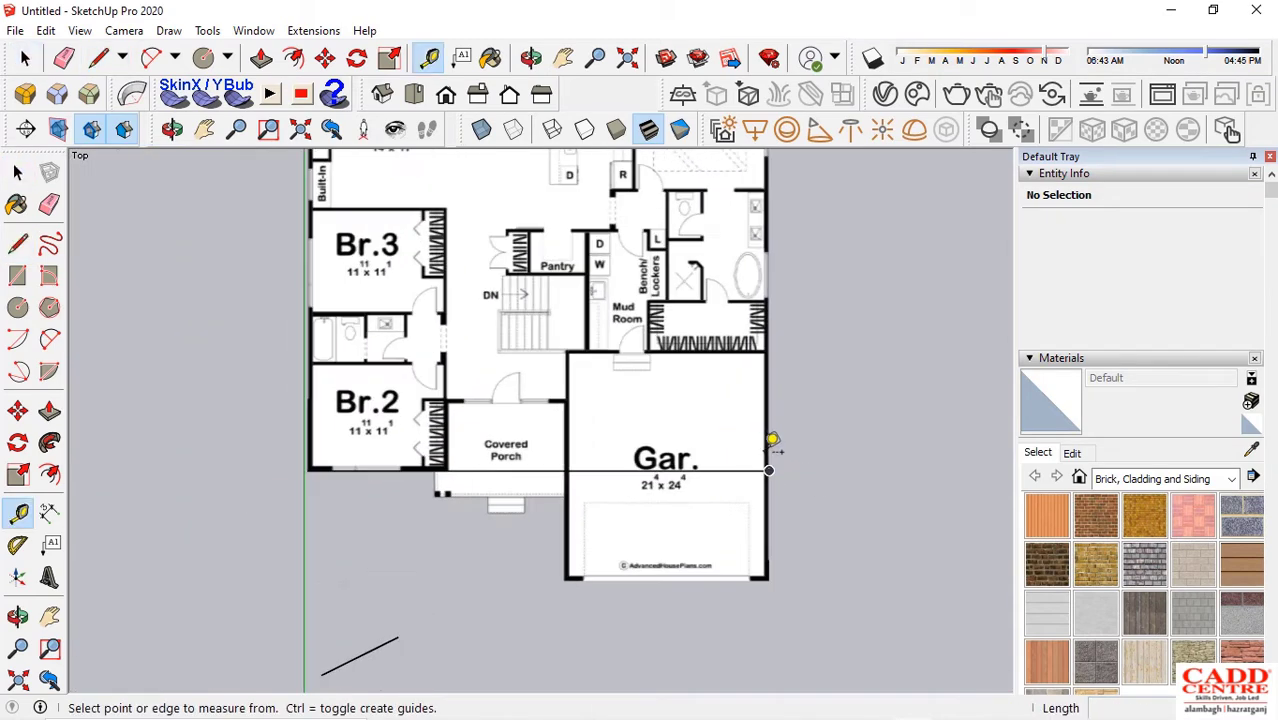
{"action": "left_click", "coordinate": [771, 466]}
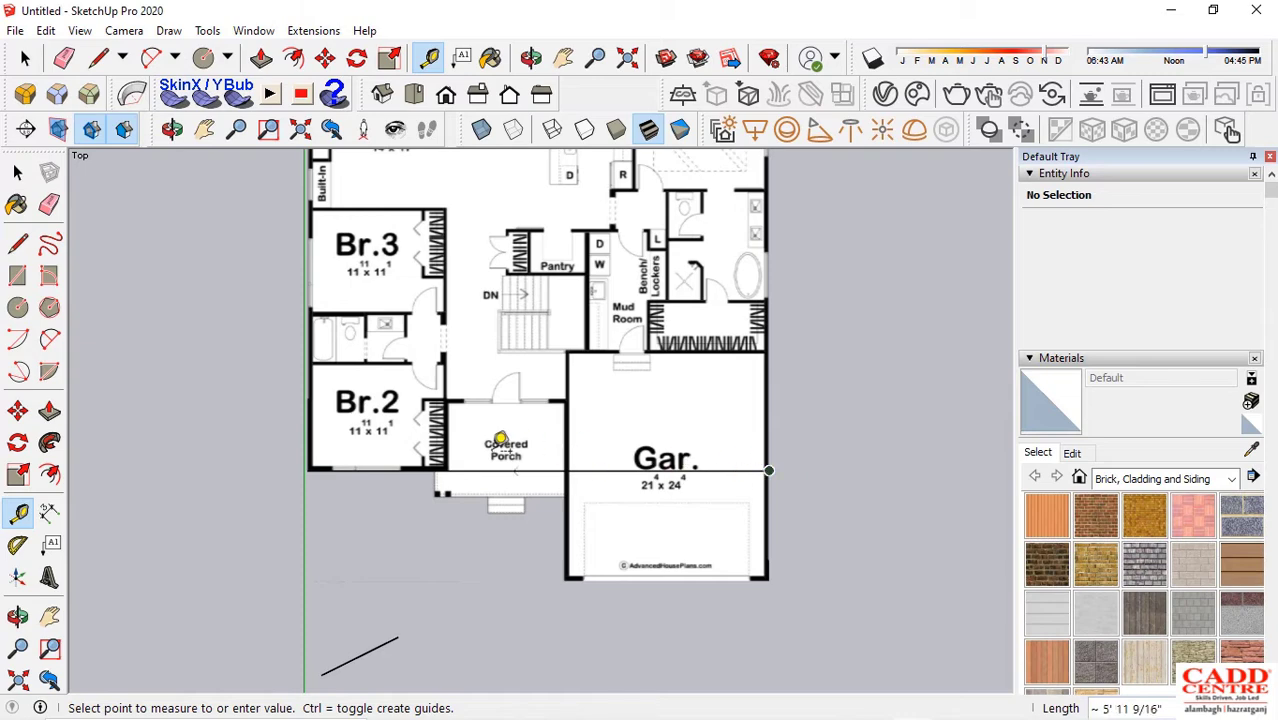
{"action": "scroll", "coordinate": [322, 463], "scroll_direction": "up", "scroll_amount": 8}
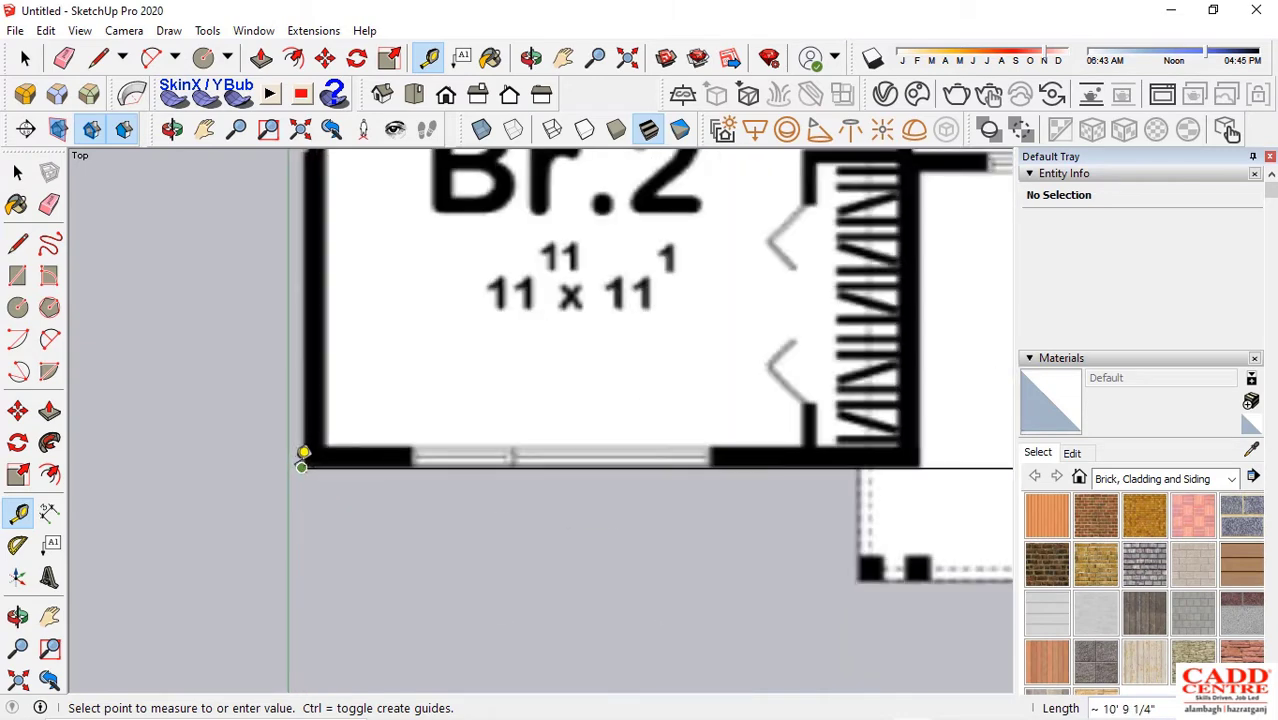
{"action": "left_click", "coordinate": [310, 452]}
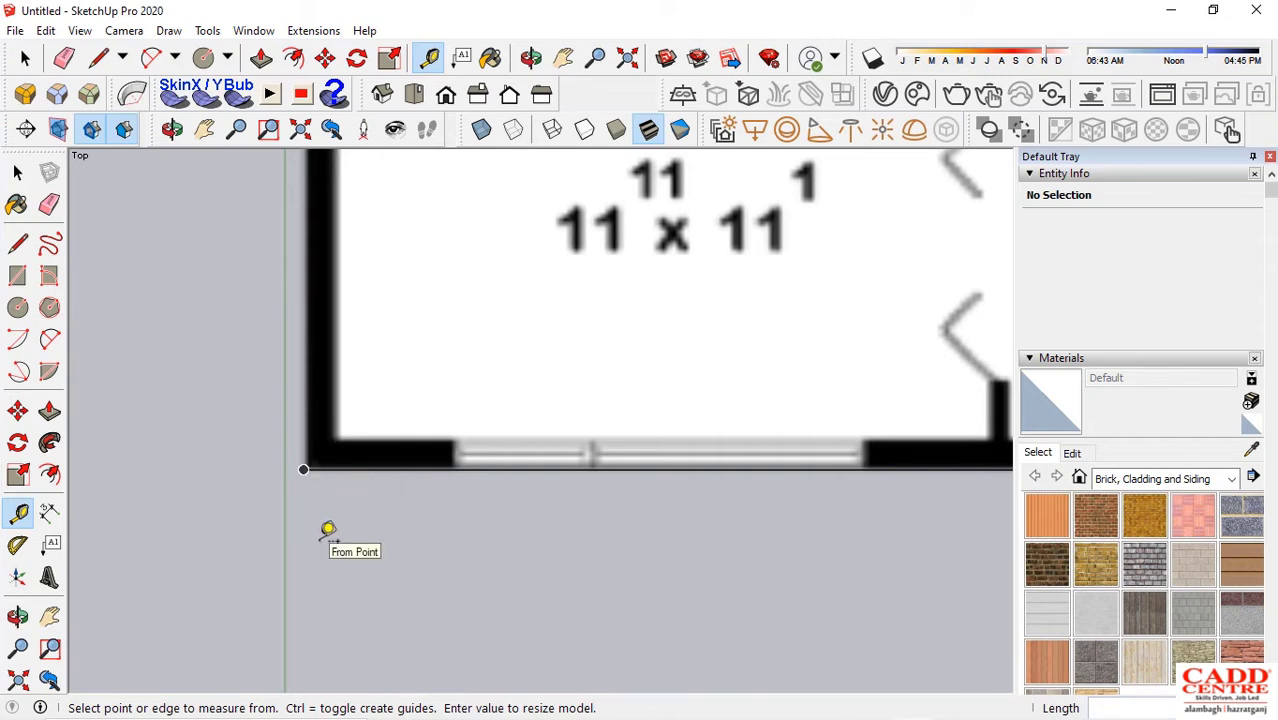
Rescale the whole model with the Tape Measure so the reference line from Br.2 to the garage wall becomes 50' long
{"action": "scroll", "coordinate": [215, 538], "scroll_direction": "down", "scroll_amount": 2}
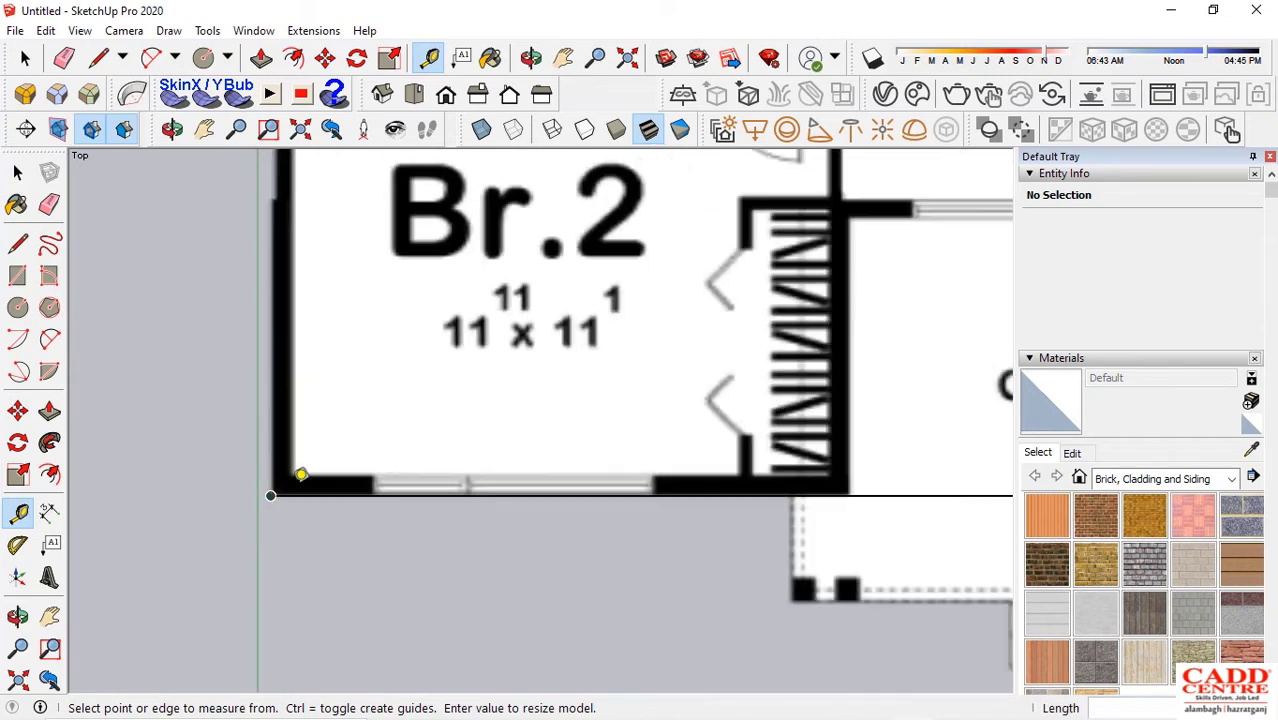
{"action": "left_click", "coordinate": [271, 494]}
{"action": "scroll", "coordinate": [177, 485], "scroll_direction": "down", "scroll_amount": 5}
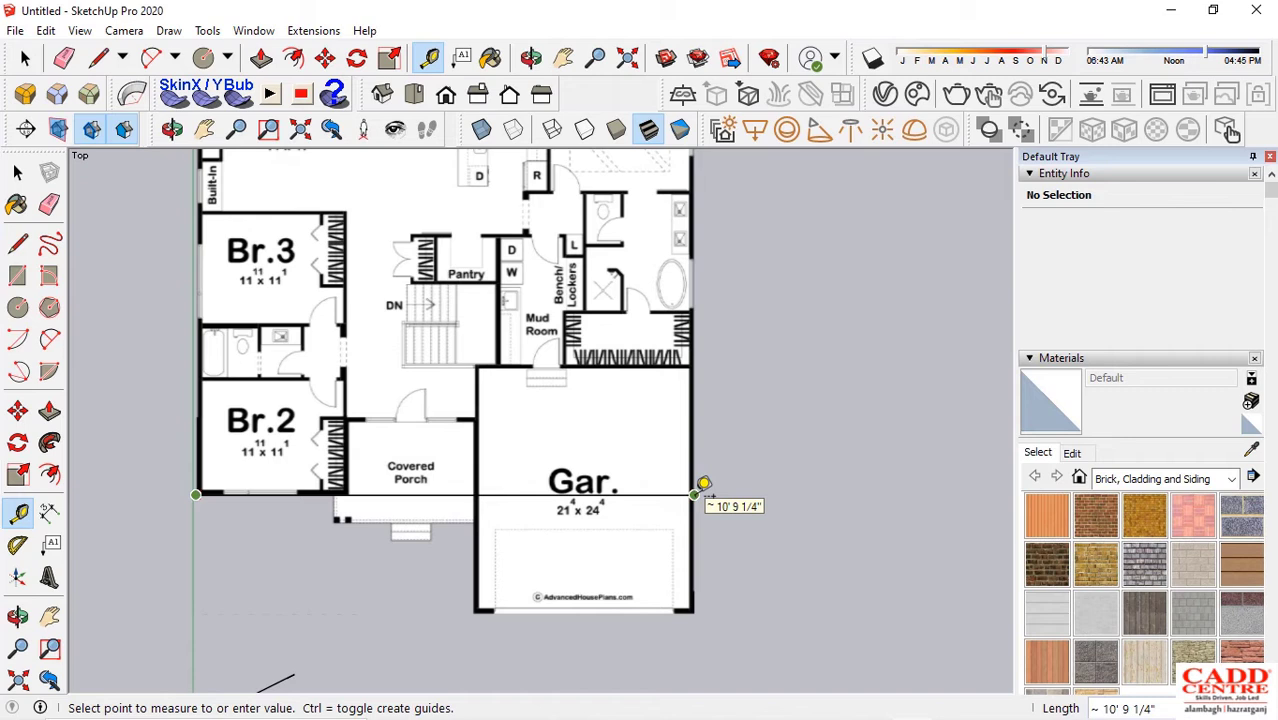
{"action": "left_click", "coordinate": [695, 494]}
{"action": "type", "text": "50"}
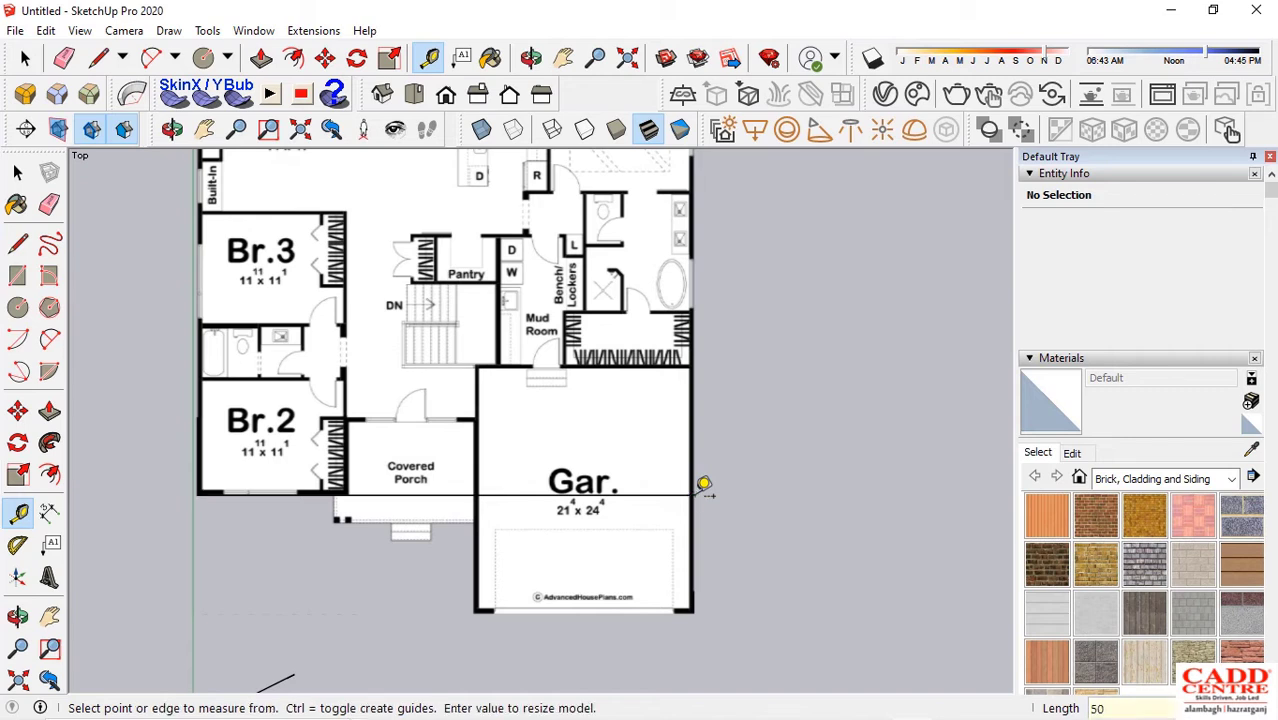
{"action": "type", "text": "'"}
{"action": "key", "text": "Return"}
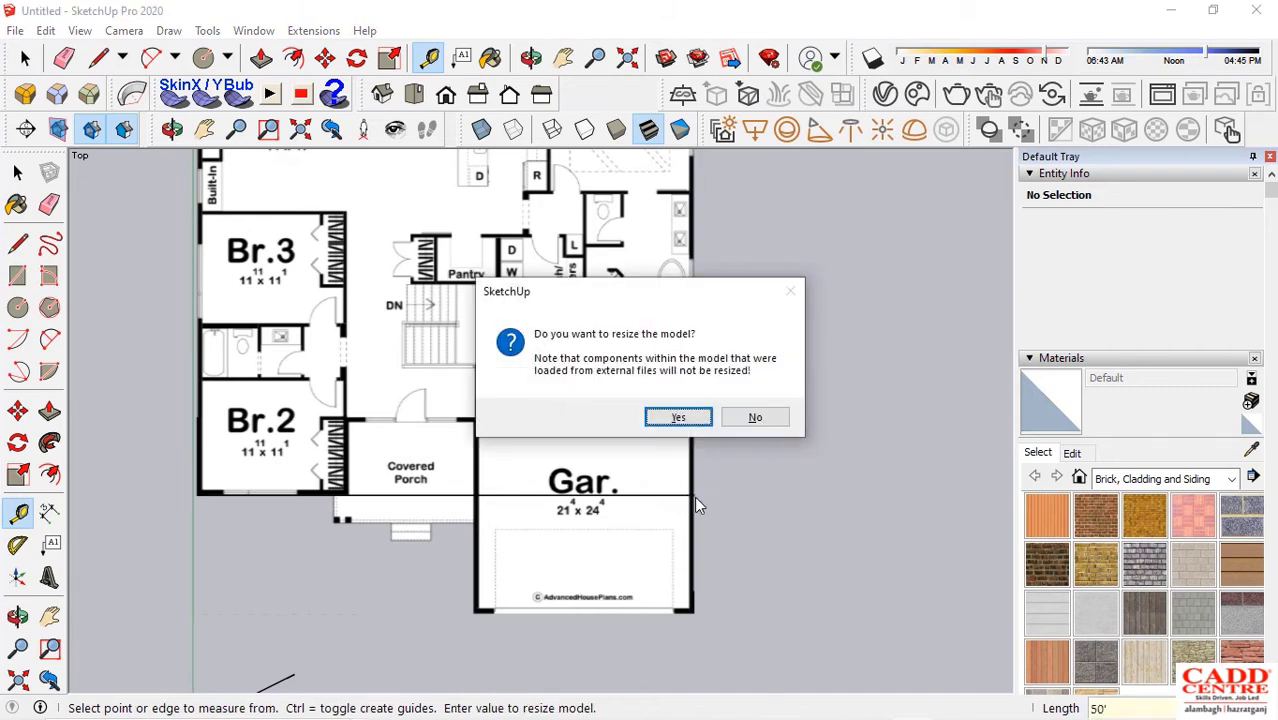
{"action": "left_click", "coordinate": [679, 418]}
Check the rescaled plan by measuring its width along the reference line from the Br.2 corner to the garage's outer wall
{"action": "scroll", "coordinate": [416, 468], "scroll_direction": "down", "scroll_amount": 5}
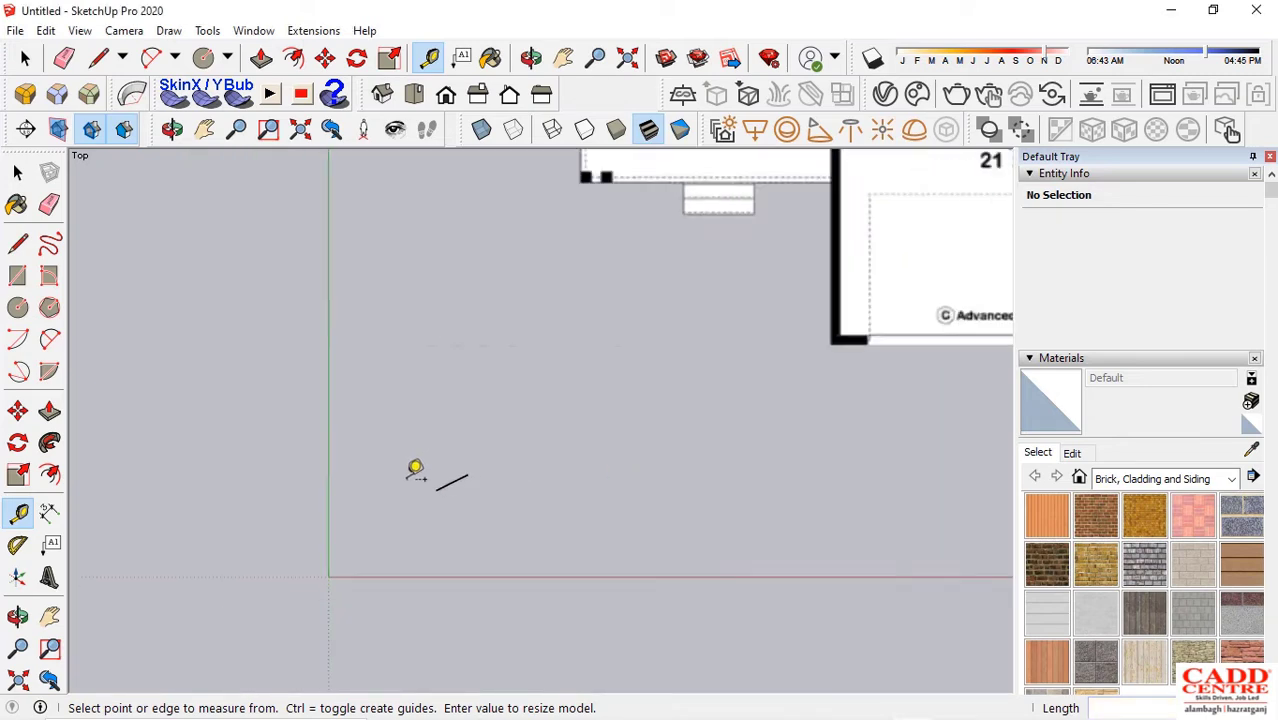
{"action": "scroll", "coordinate": [415, 470], "scroll_direction": "down", "scroll_amount": 5}
{"action": "scroll", "coordinate": [426, 401], "scroll_direction": "up", "scroll_amount": 1}
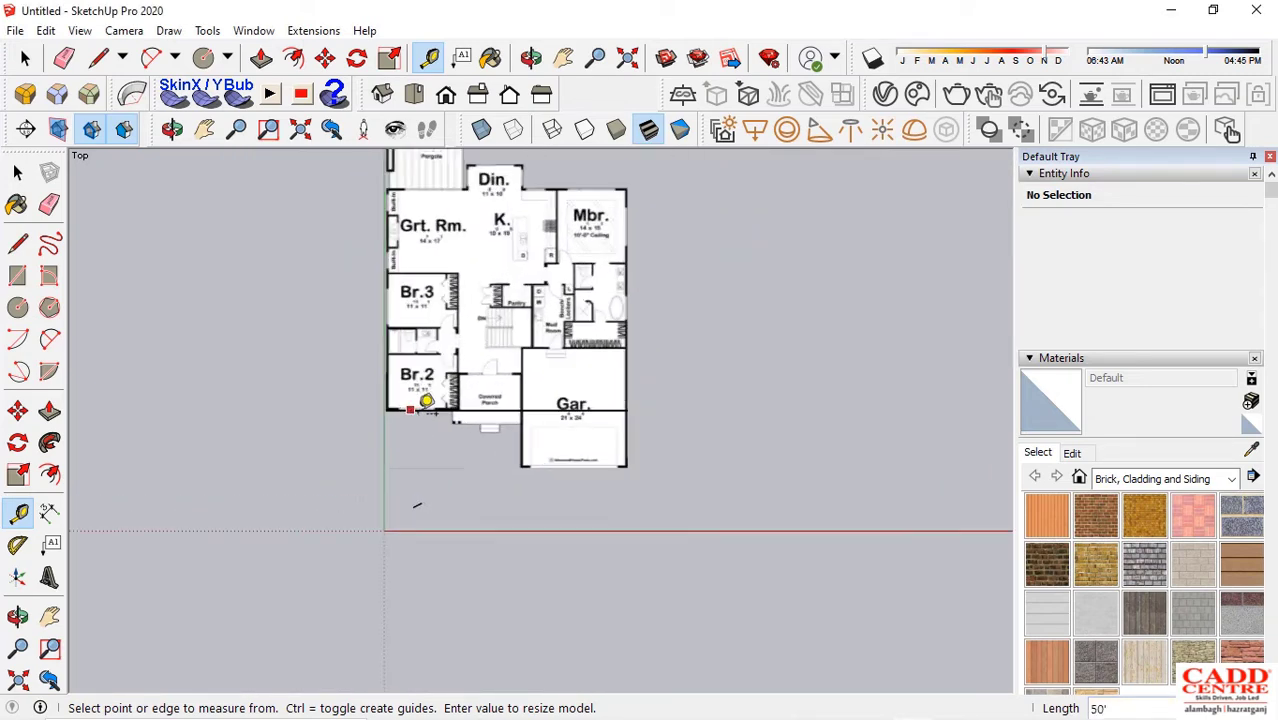
{"action": "scroll", "coordinate": [426, 401], "scroll_direction": "up", "scroll_amount": 1}
{"action": "scroll", "coordinate": [485, 486], "scroll_direction": "down", "scroll_amount": 2}
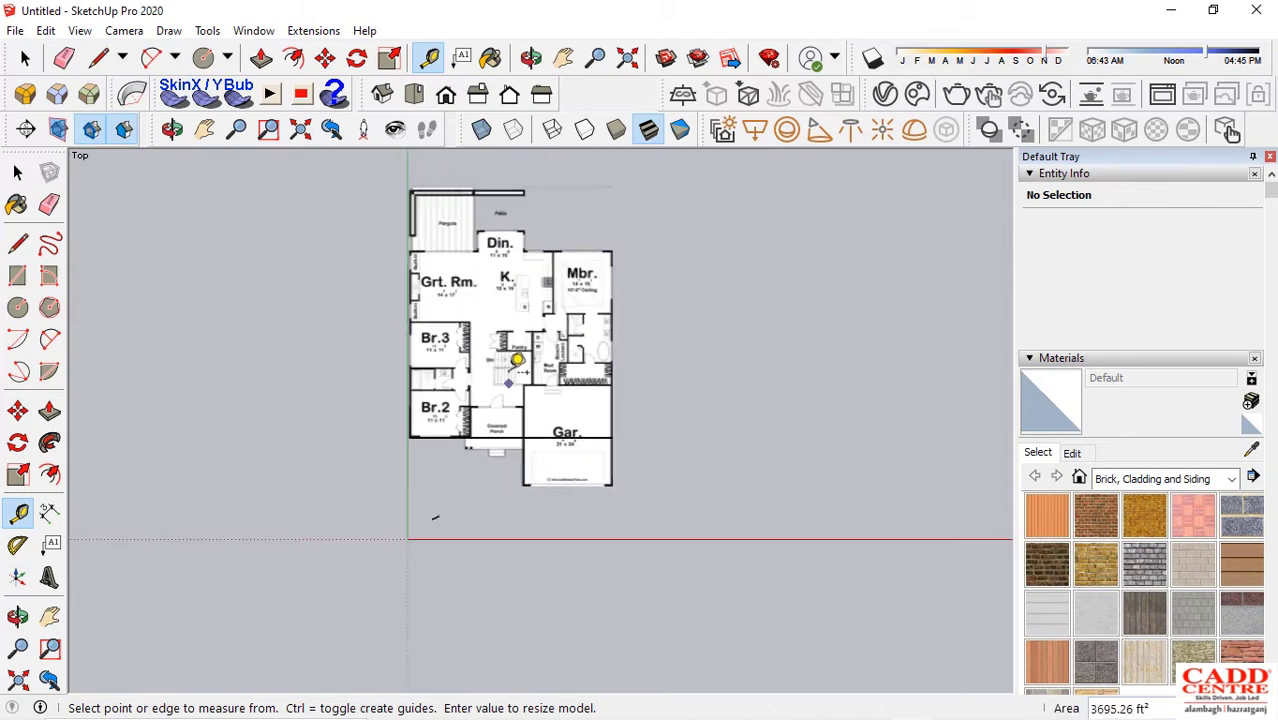
{"action": "scroll", "coordinate": [510, 440], "scroll_direction": "up", "scroll_amount": 4}
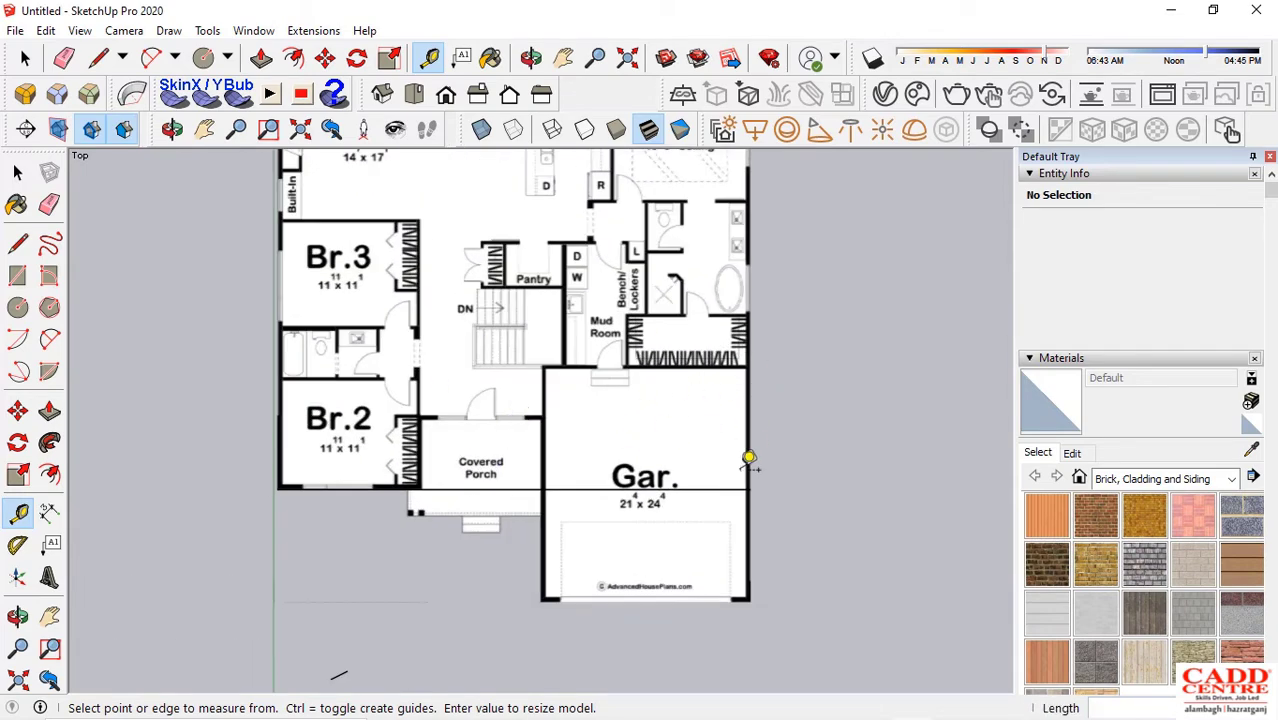
{"action": "scroll", "coordinate": [363, 517], "scroll_direction": "up", "scroll_amount": 4}
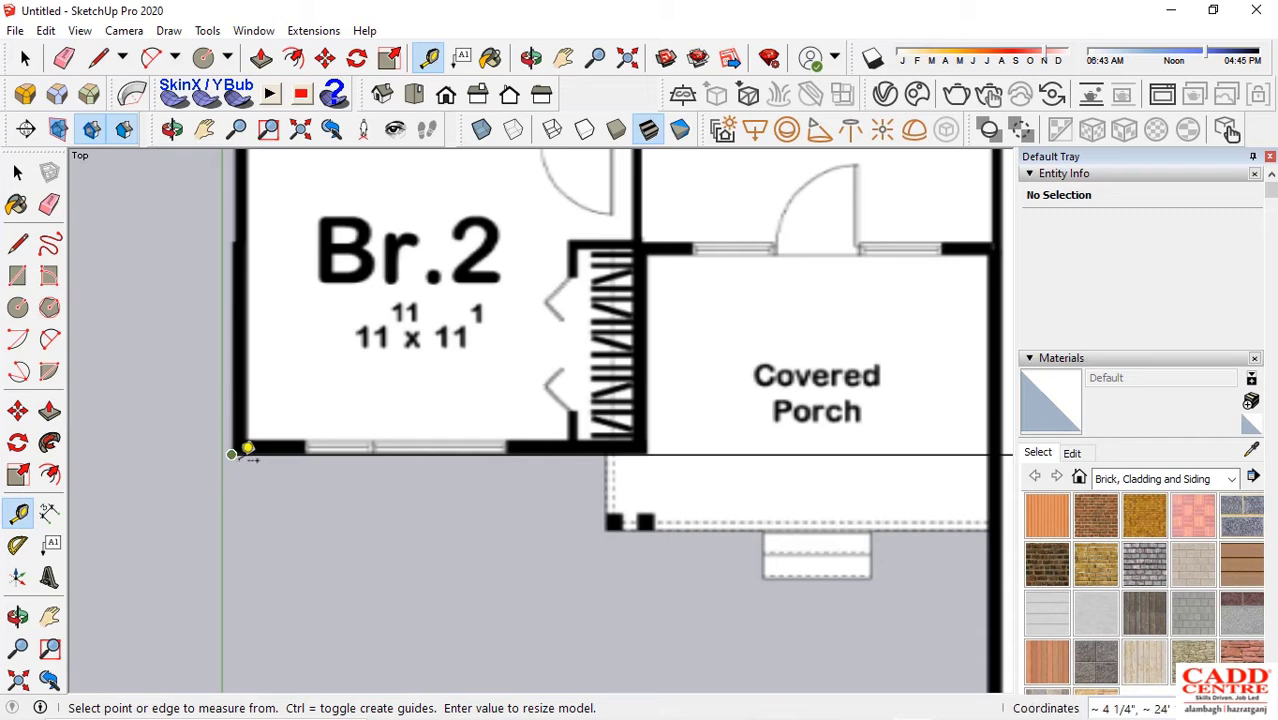
{"action": "left_click", "coordinate": [242, 443]}
{"action": "scroll", "coordinate": [290, 530], "scroll_direction": "down", "scroll_amount": 4}
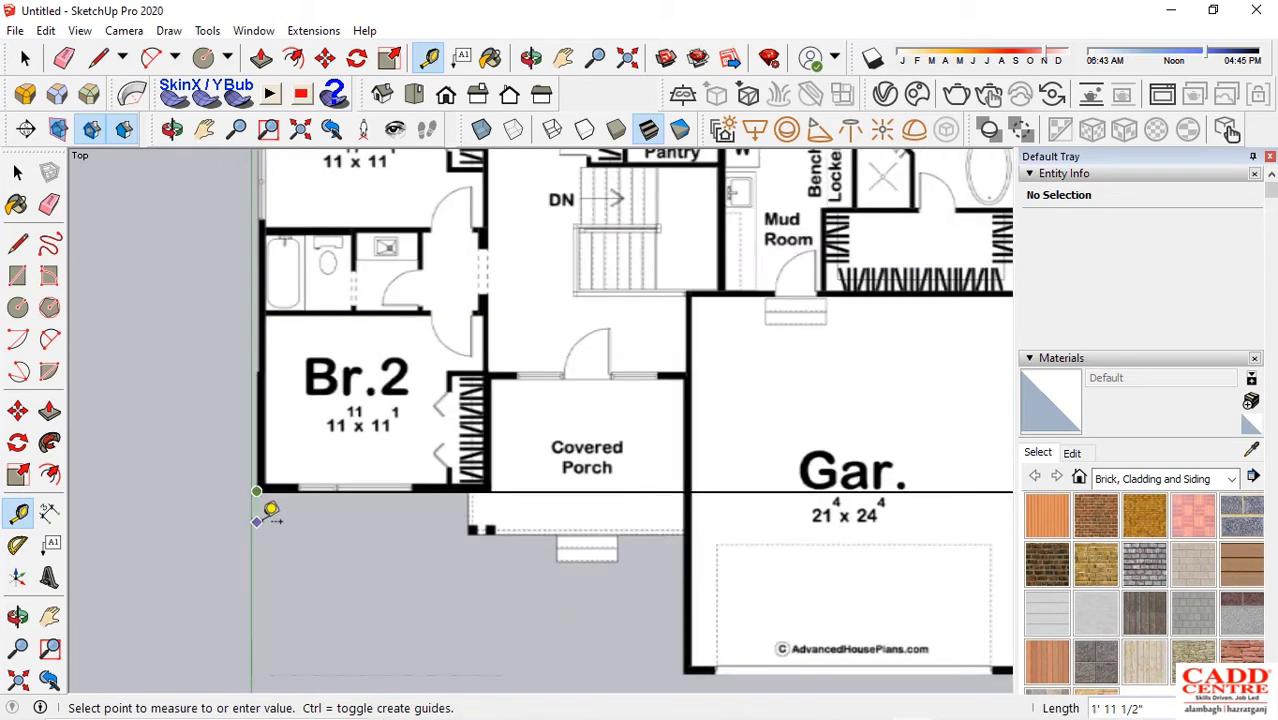
{"action": "scroll", "coordinate": [650, 545], "scroll_direction": "up", "scroll_amount": 2}
{"action": "scroll", "coordinate": [655, 527], "scroll_direction": "up", "scroll_amount": 4}
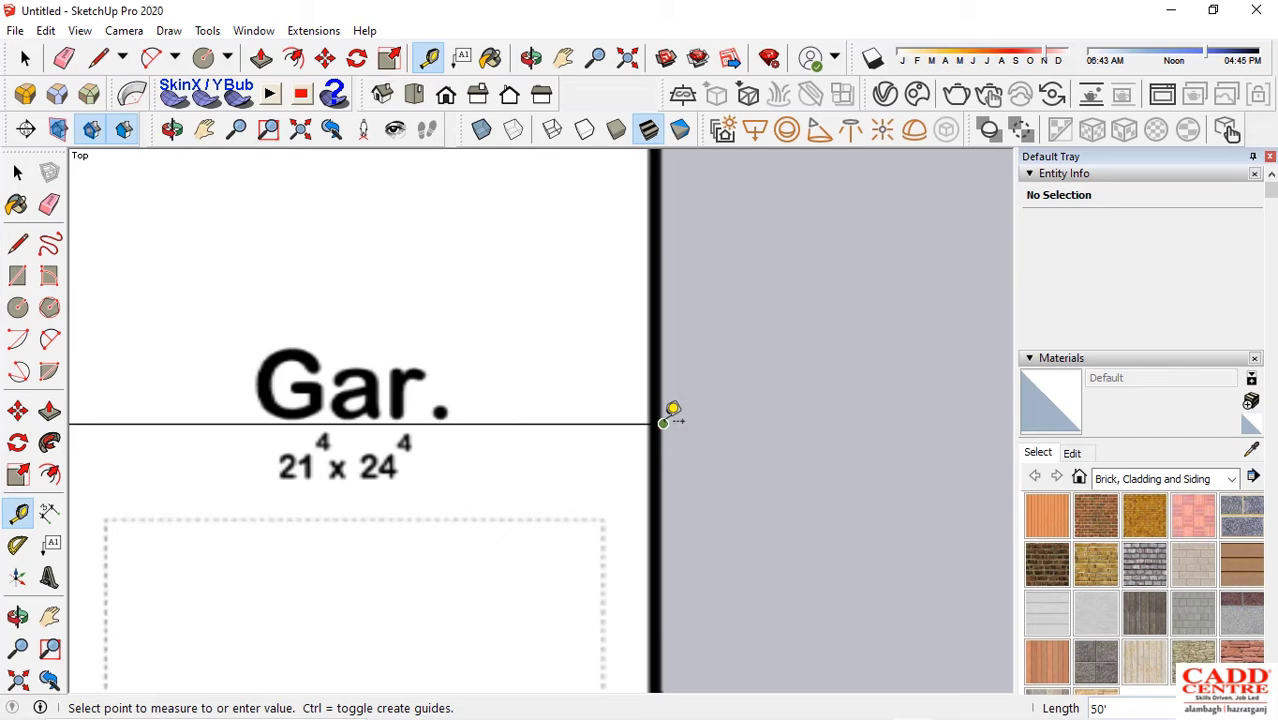
{"action": "scroll", "coordinate": [687, 407], "scroll_direction": "down", "scroll_amount": 5}
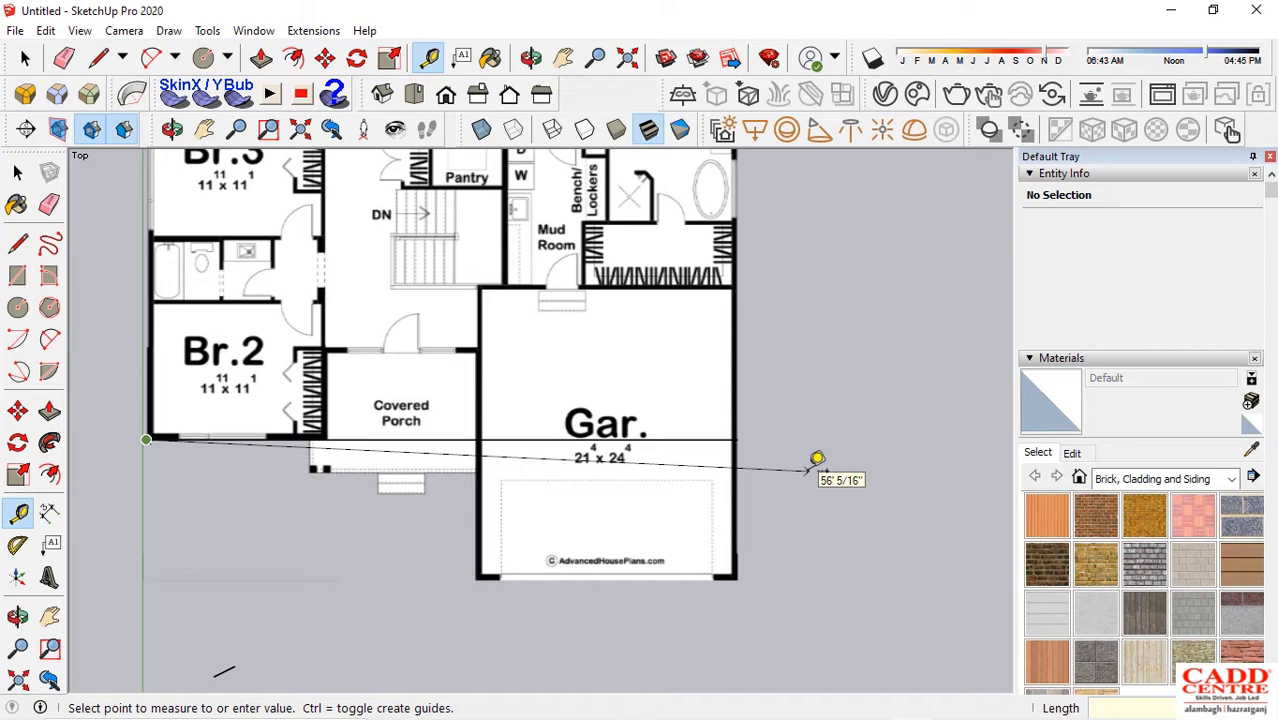
{"action": "key", "text": "space"}
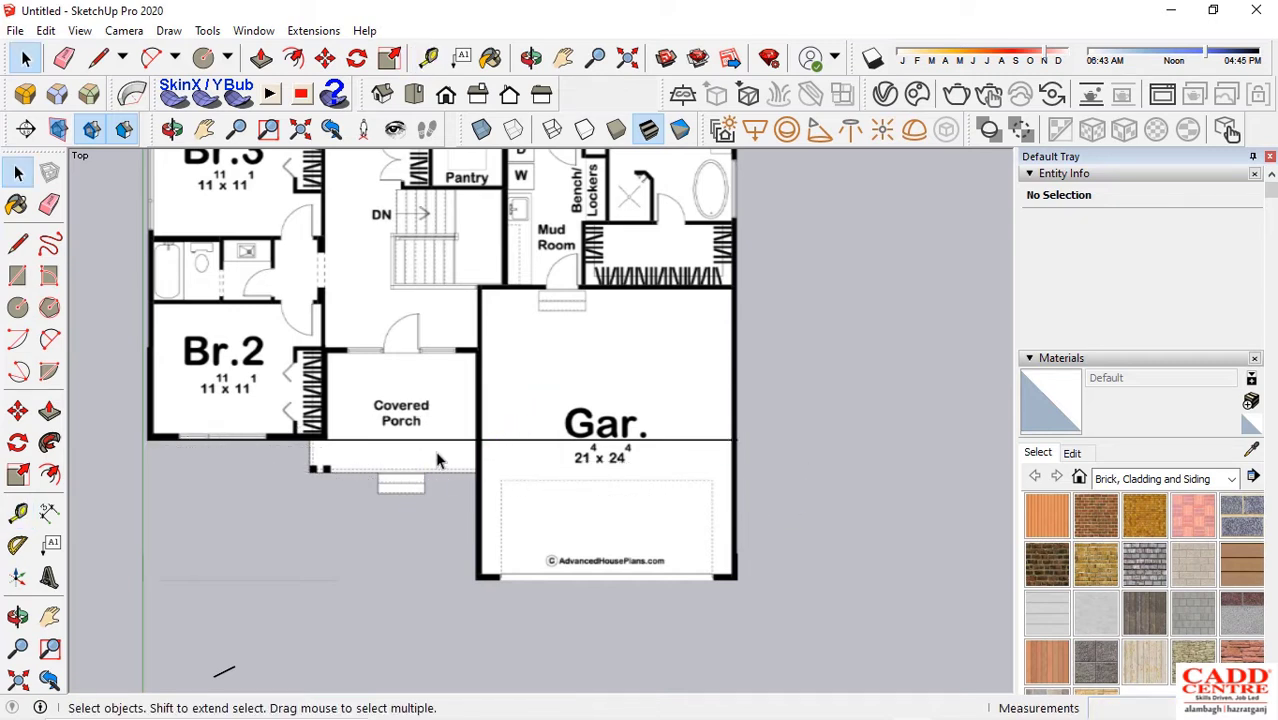
Delete the reference line that crosses the covered porch and garage on the floor plan
{"action": "left_click", "coordinate": [448, 440]}
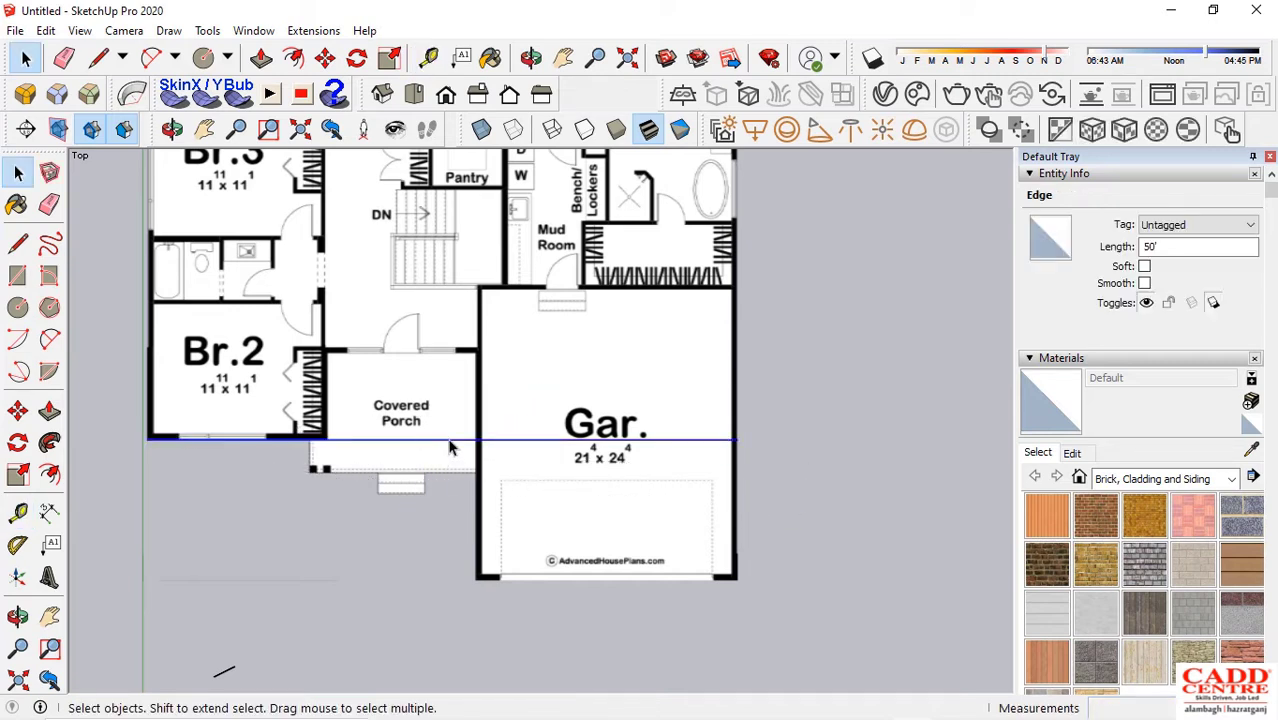
{"action": "left_click", "coordinate": [448, 565]}
{"action": "scroll", "coordinate": [448, 570], "scroll_direction": "down", "scroll_amount": 4}
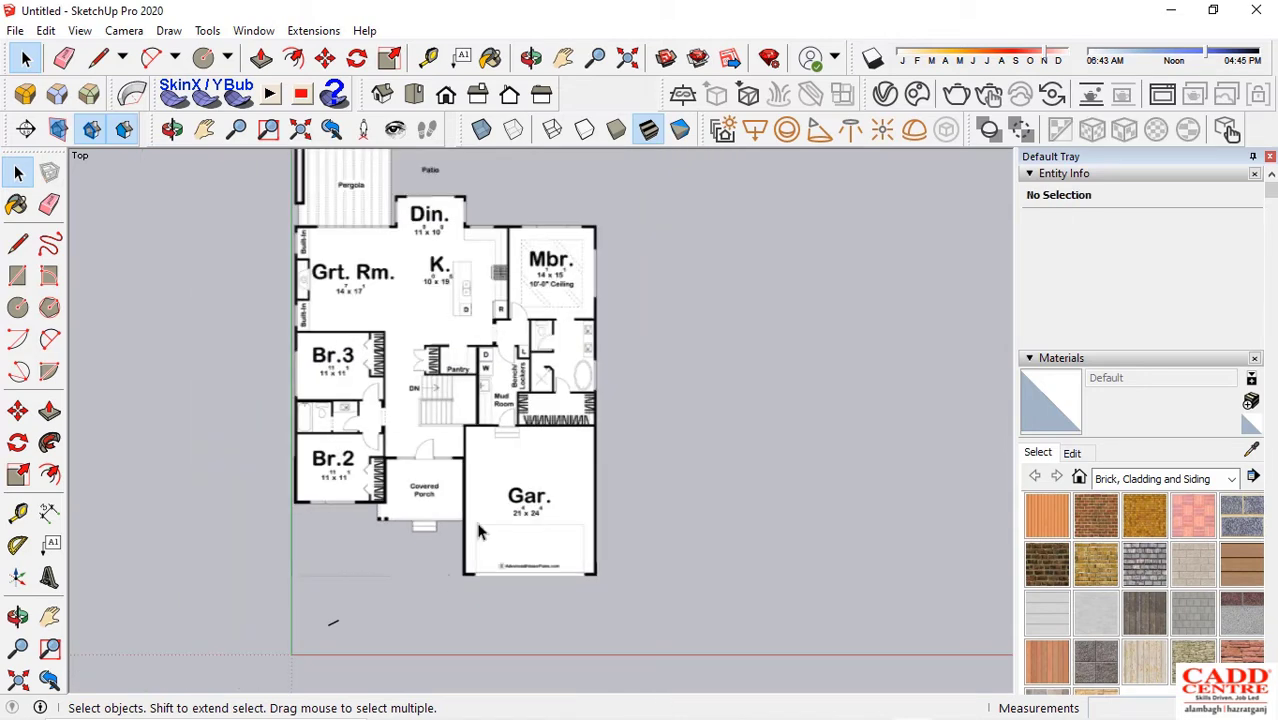
{"action": "scroll", "coordinate": [476, 520], "scroll_direction": "down", "scroll_amount": 1}
{"action": "scroll", "coordinate": [500, 483], "scroll_direction": "down", "scroll_amount": 1}
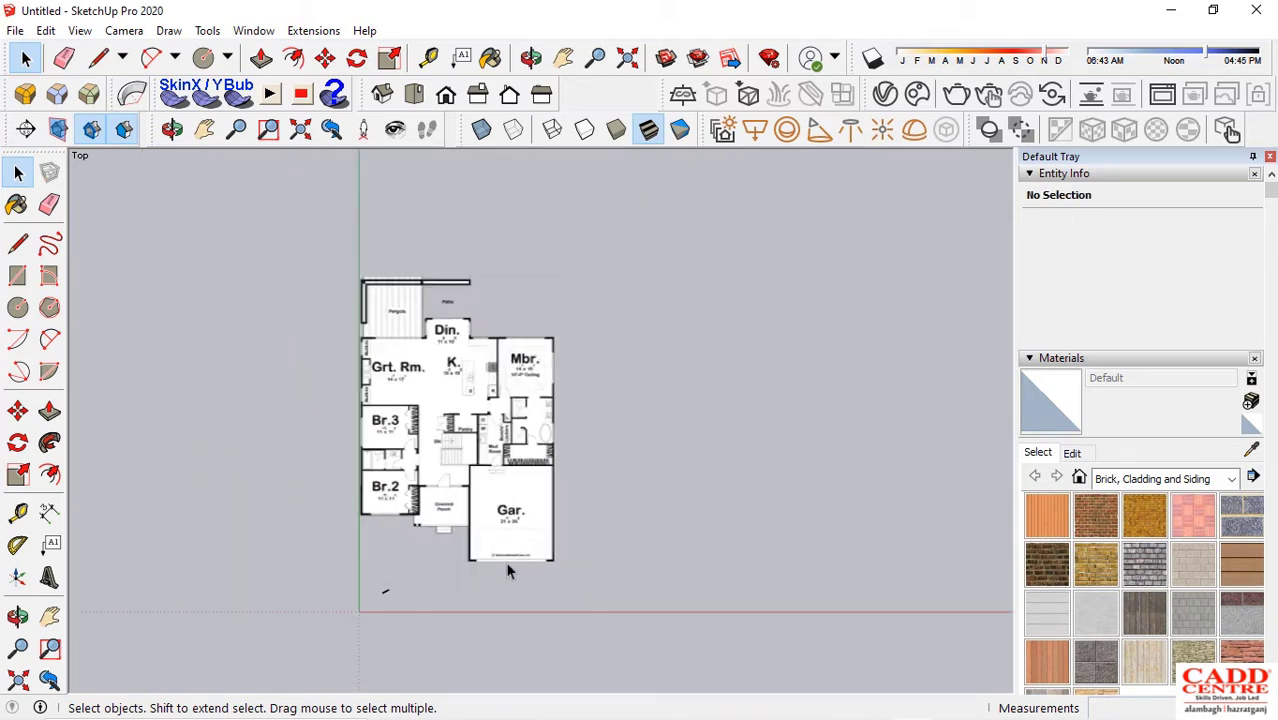
Check the rescaled plan's depth by measuring from the garage's front corner to the outer edge of the patio wall
{"action": "scroll", "coordinate": [460, 450], "scroll_direction": "up", "scroll_amount": 2}
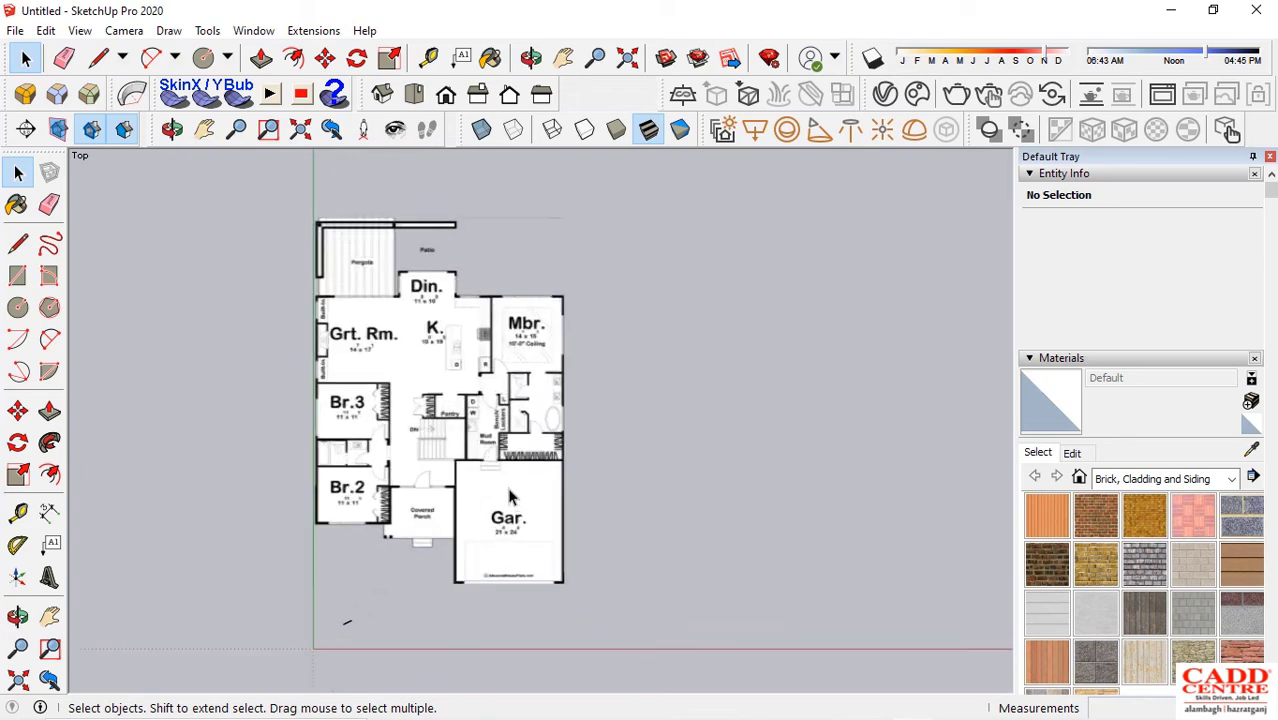
{"action": "key", "text": "t"}
{"action": "scroll", "coordinate": [459, 600], "scroll_direction": "up", "scroll_amount": 2}
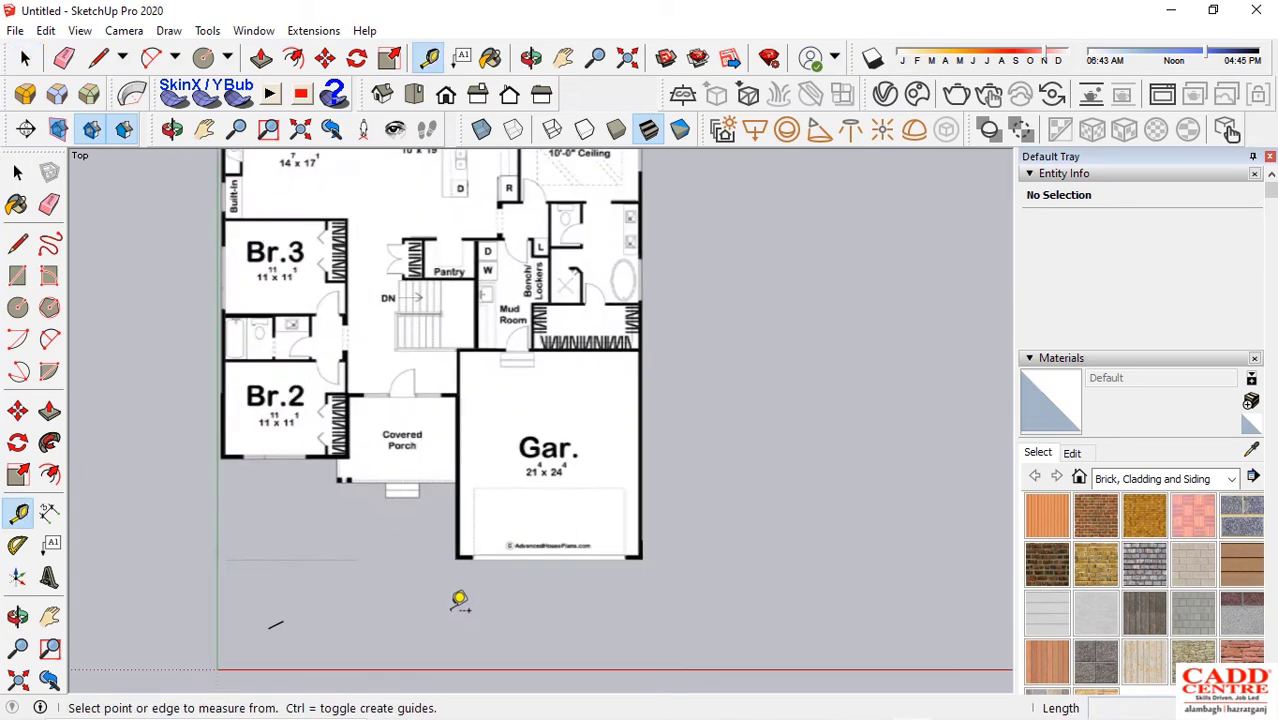
{"action": "scroll", "coordinate": [466, 545], "scroll_direction": "up", "scroll_amount": 4}
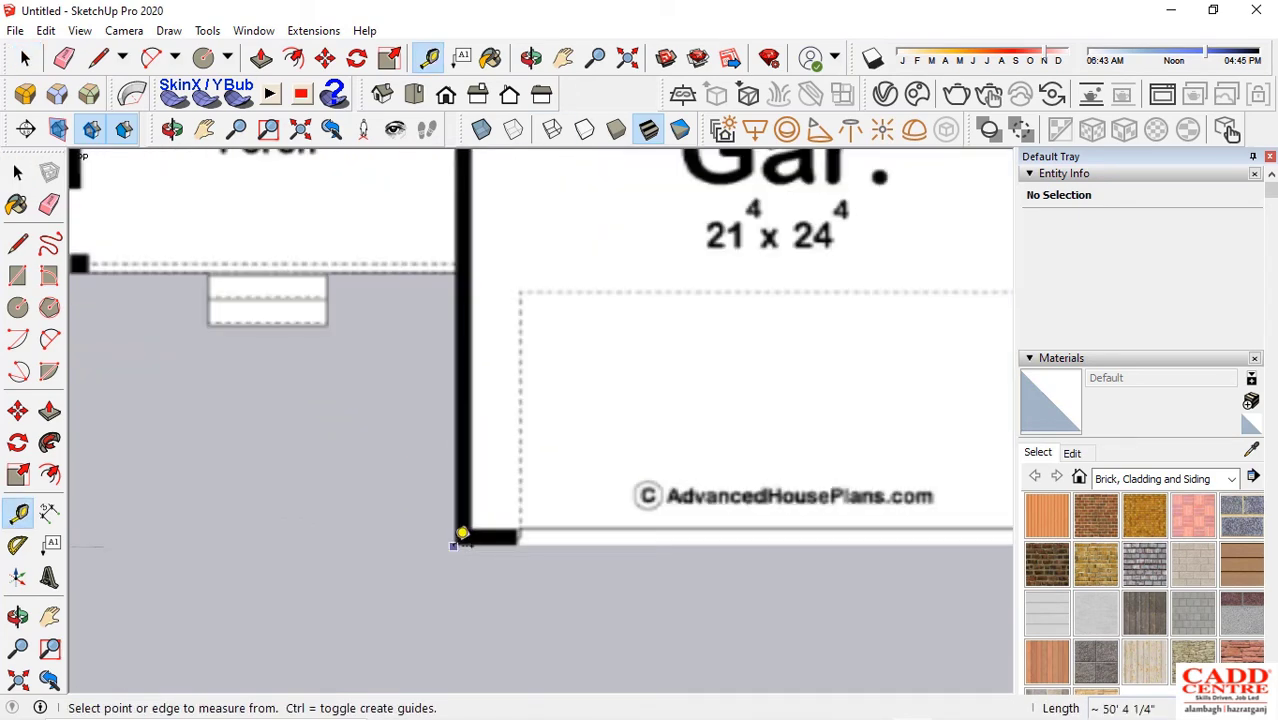
{"action": "left_click", "coordinate": [462, 533]}
{"action": "scroll", "coordinate": [482, 573], "scroll_direction": "down", "scroll_amount": 7}
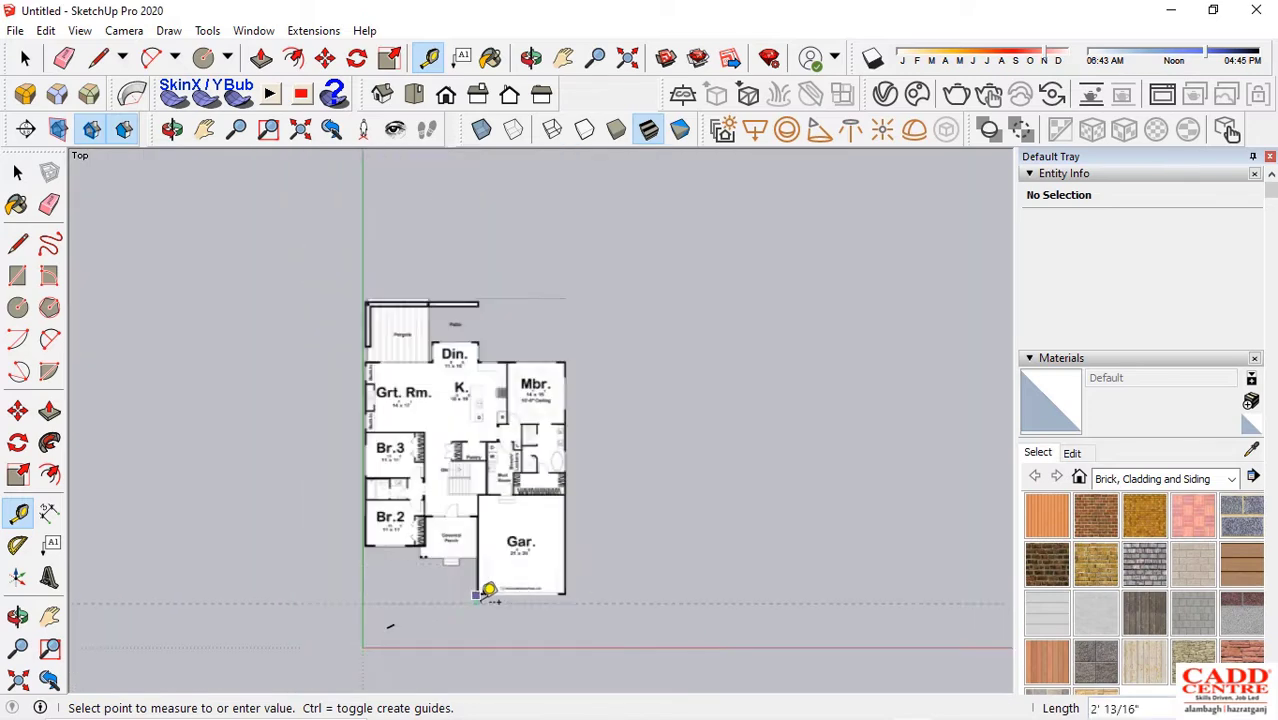
{"action": "scroll", "coordinate": [486, 288], "scroll_direction": "up", "scroll_amount": 5}
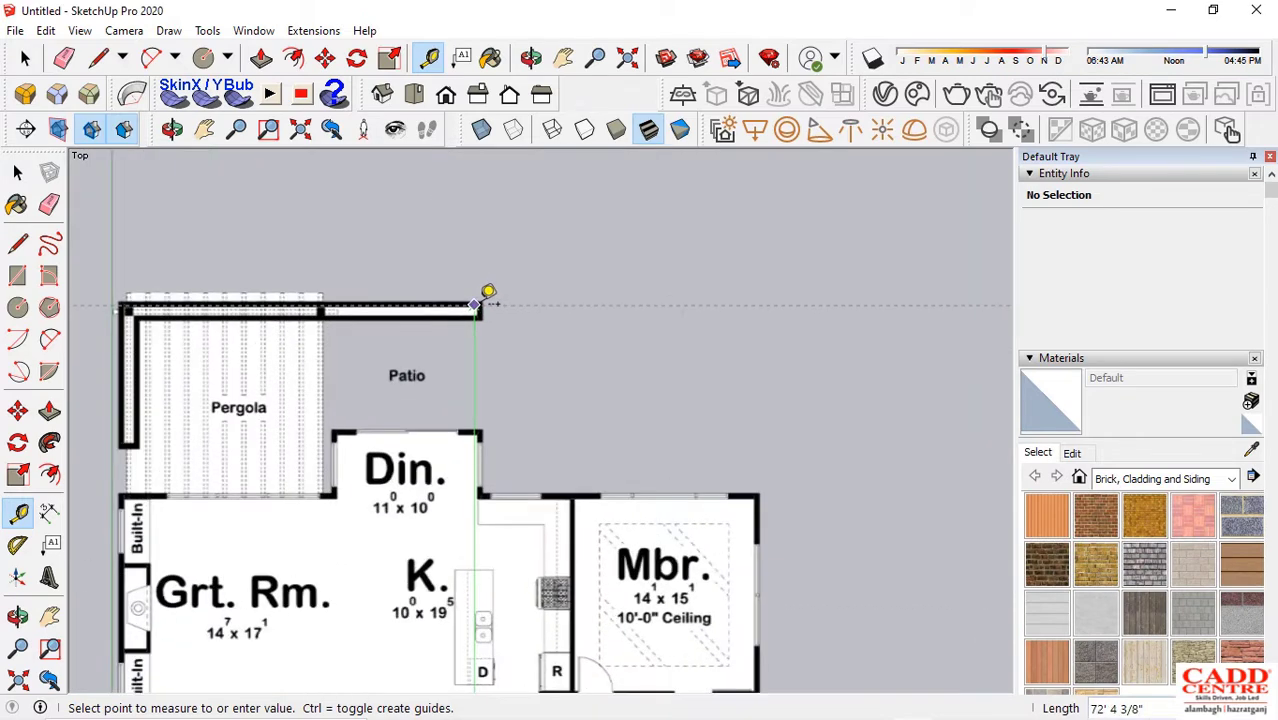
{"action": "scroll", "coordinate": [487, 292], "scroll_direction": "up", "scroll_amount": 2}
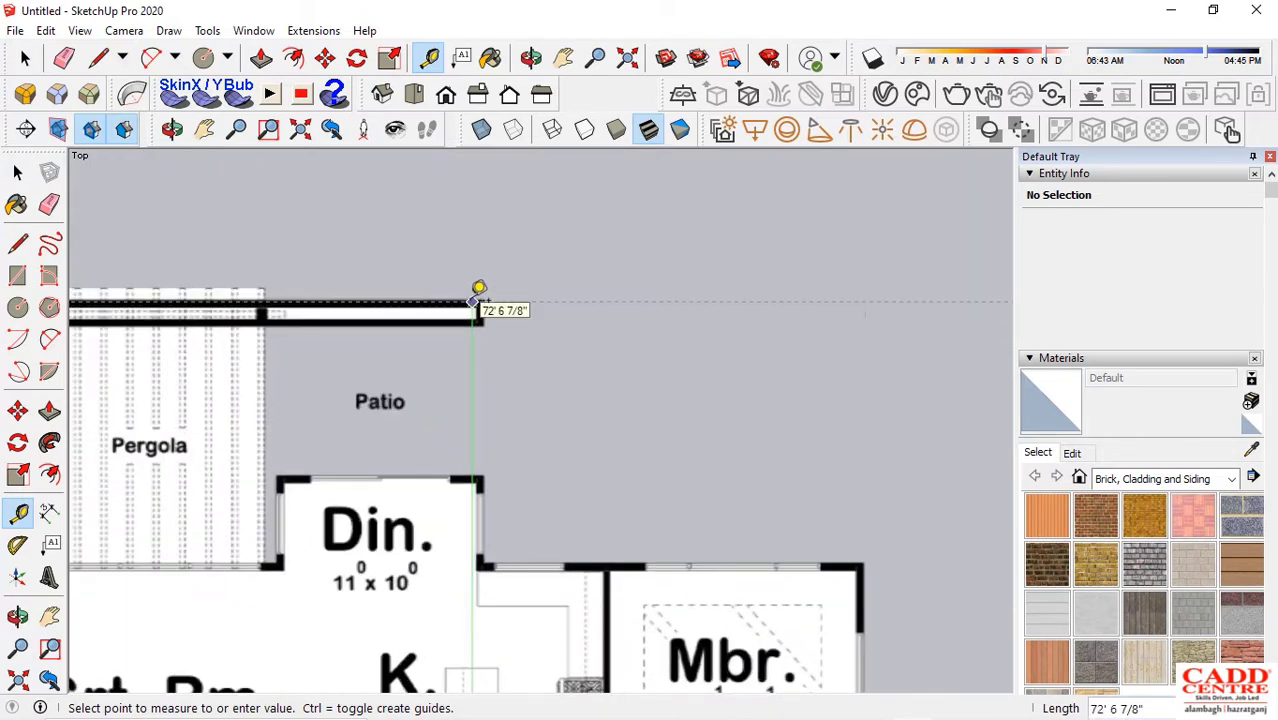
{"action": "scroll", "coordinate": [479, 290], "scroll_direction": "down", "scroll_amount": 1}
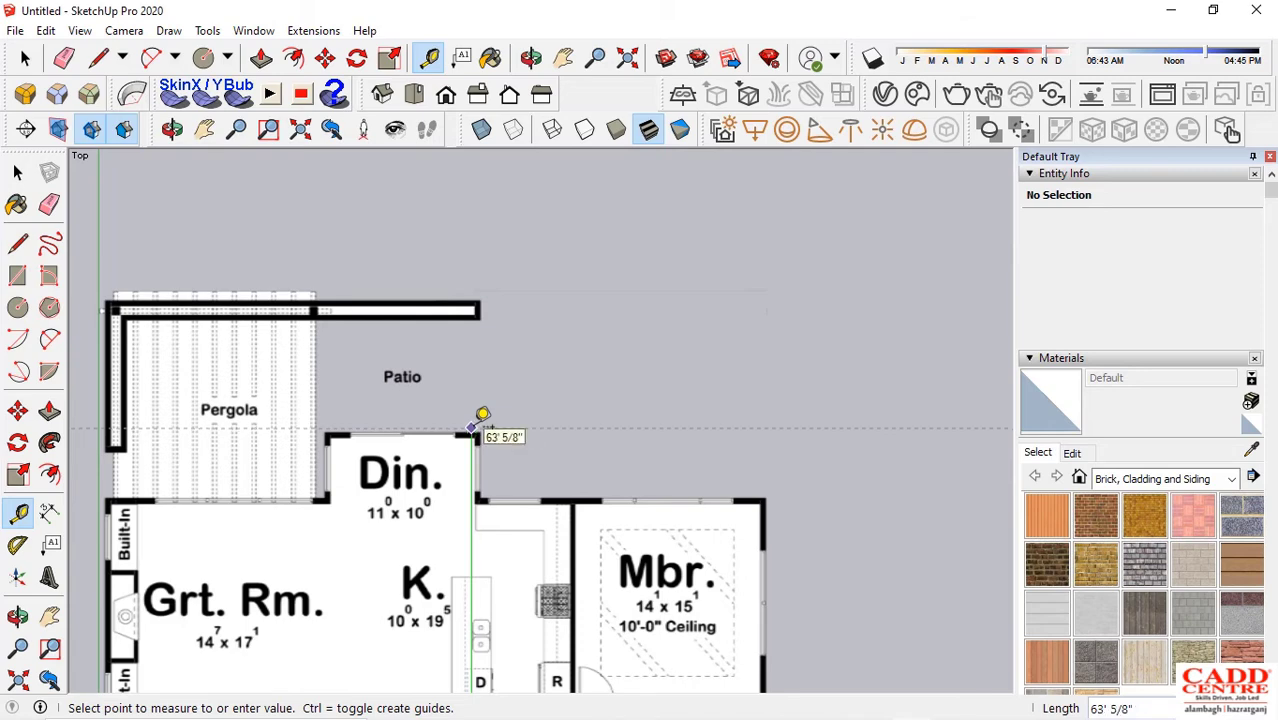
{"action": "scroll", "coordinate": [480, 414], "scroll_direction": "down", "scroll_amount": 6}
{"action": "left_click", "coordinate": [557, 481]}
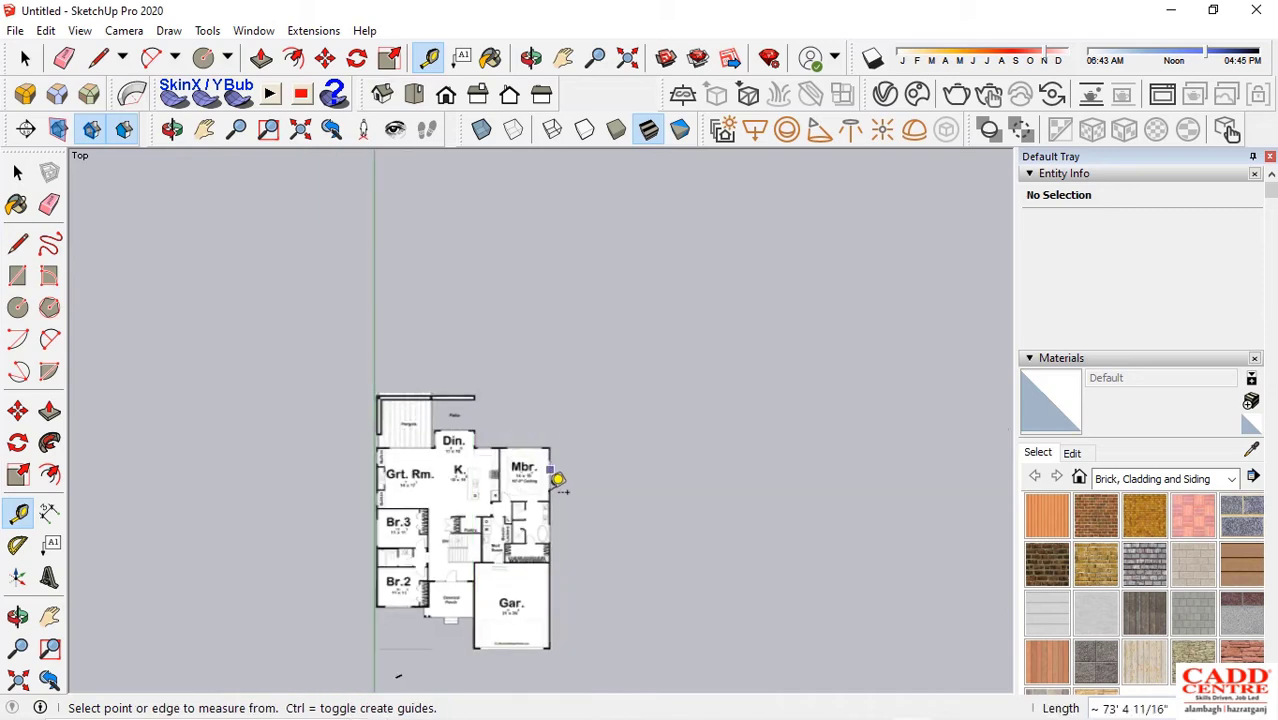
{"action": "scroll", "coordinate": [557, 481], "scroll_direction": "down", "scroll_amount": 2}
{"action": "scroll", "coordinate": [499, 605], "scroll_direction": "up", "scroll_amount": 8}
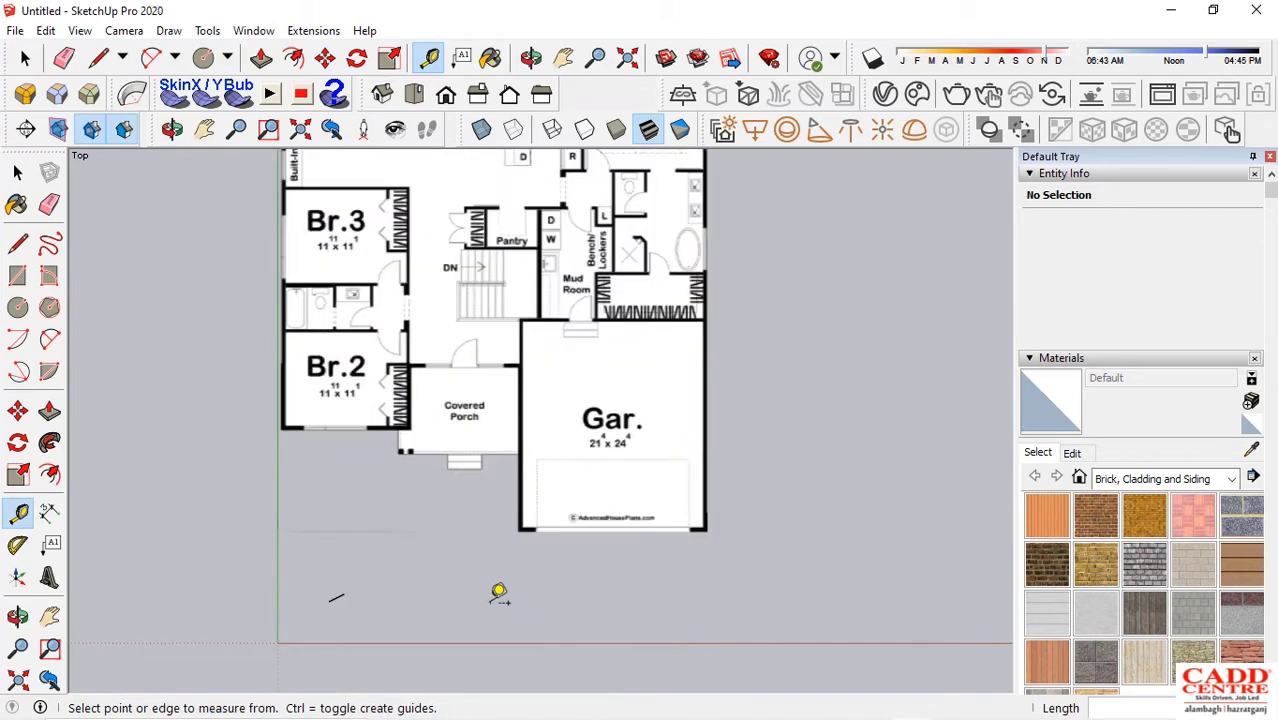
{"action": "scroll", "coordinate": [499, 593], "scroll_direction": "down", "scroll_amount": 4}
{"action": "scroll", "coordinate": [474, 490], "scroll_direction": "up", "scroll_amount": 3}
{"action": "key", "text": "space"}
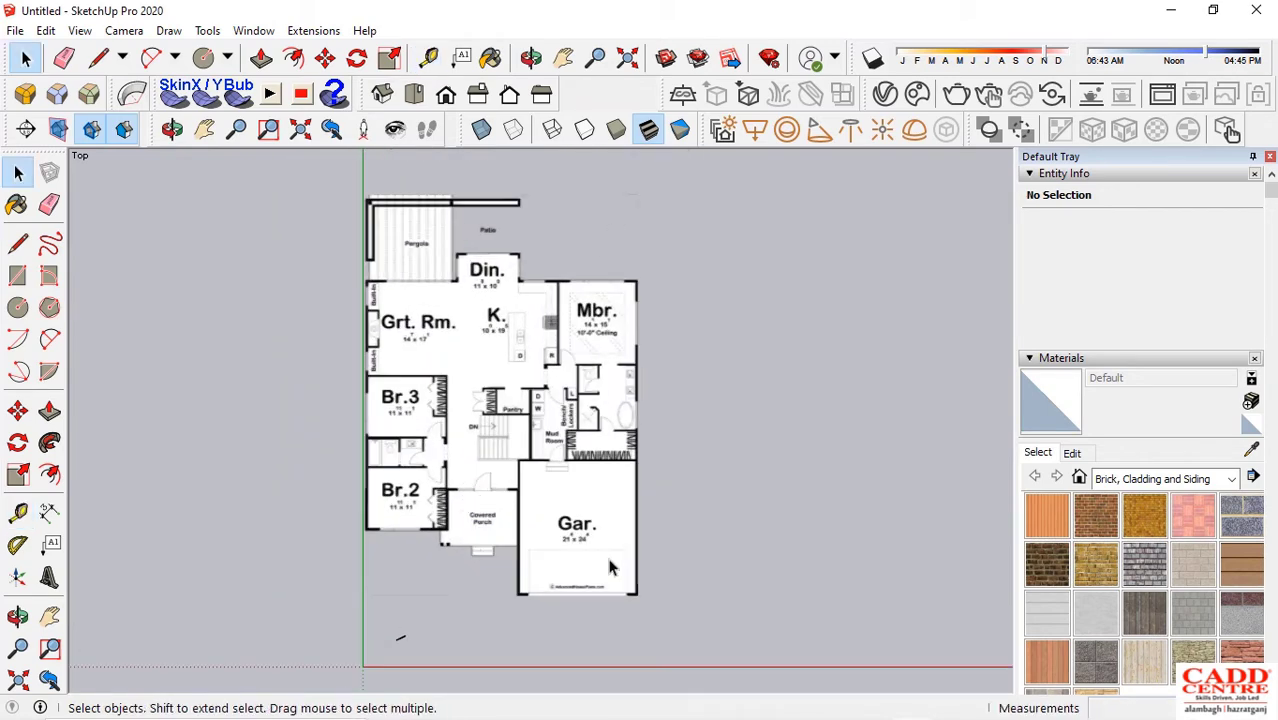
Start tracing the exterior wall outline with the Line tool, following the garage, Mbr. and Din. outer walls in top view
{"action": "middle_click_drag", "start_coordinate": [530, 478], "coordinate": [248, 376]}
{"action": "left_click", "coordinate": [414, 94]}
{"action": "key", "text": "l"}
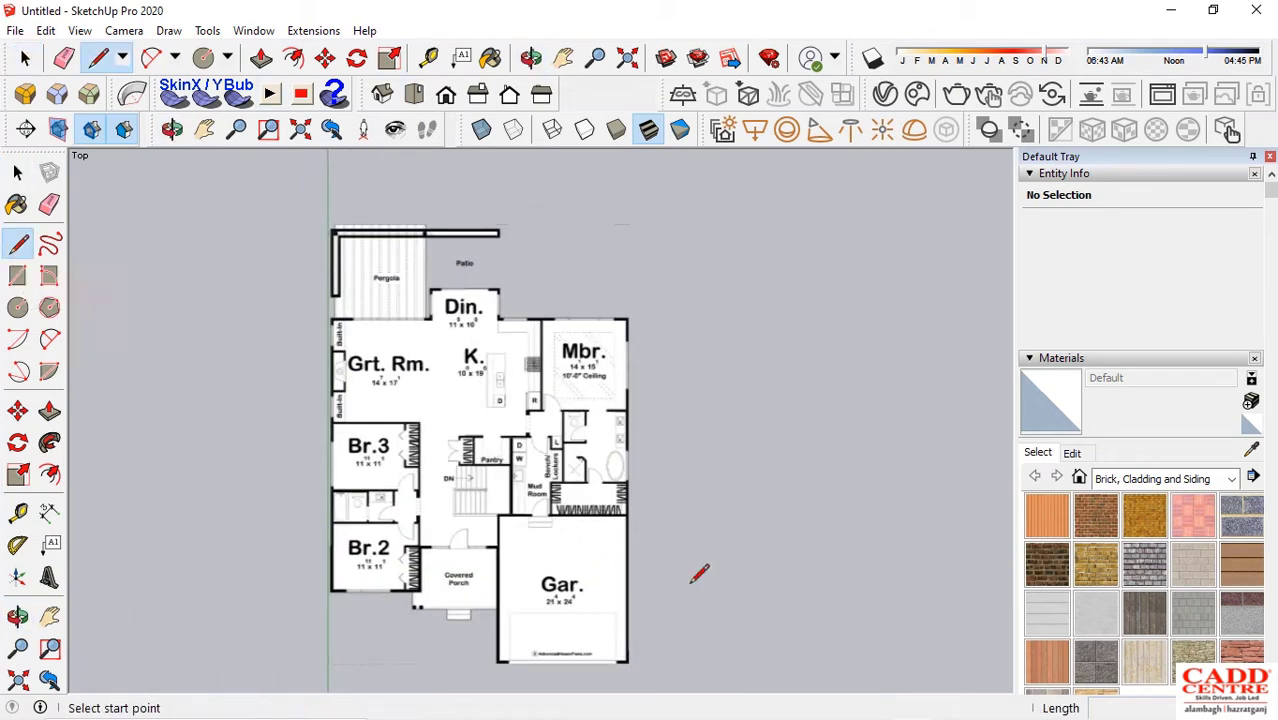
{"action": "scroll", "coordinate": [494, 666], "scroll_direction": "up", "scroll_amount": 8}
{"action": "left_click", "coordinate": [474, 505]}
{"action": "scroll", "coordinate": [776, 248], "scroll_direction": "down", "scroll_amount": 3}
{"action": "scroll", "coordinate": [314, 265], "scroll_direction": "up", "scroll_amount": 2}
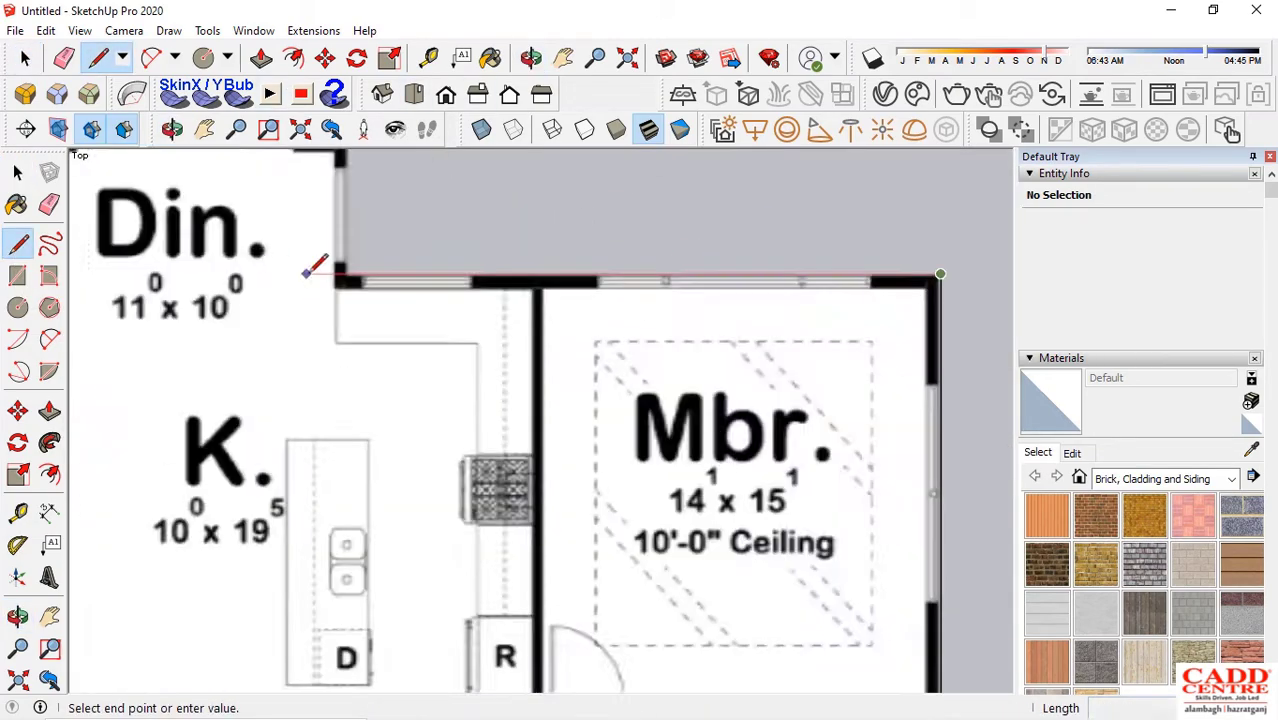
{"action": "scroll", "coordinate": [410, 420], "scroll_direction": "down", "scroll_amount": 1}
{"action": "scroll", "coordinate": [416, 290], "scroll_direction": "up", "scroll_amount": 3}
{"action": "scroll", "coordinate": [337, 456], "scroll_direction": "down", "scroll_amount": 5}
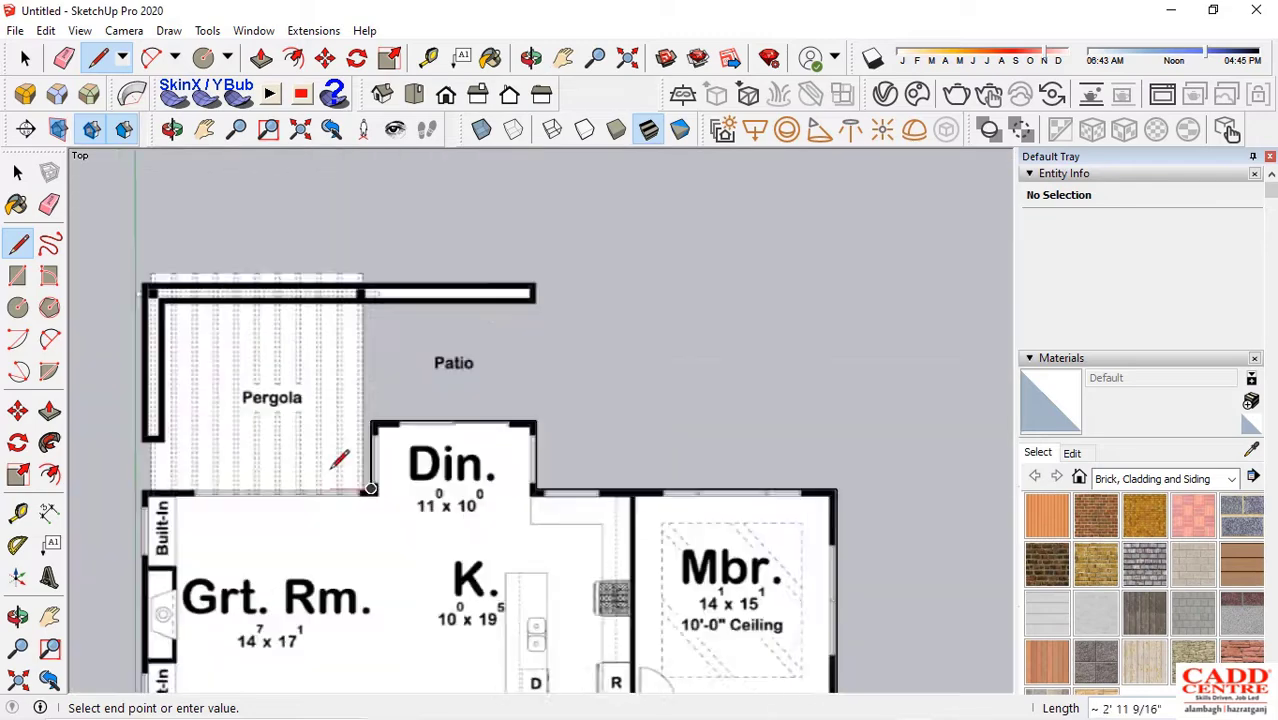
Continue the exterior outline along the outer walls of Grt. Rm., Br.3 and Br.2
{"action": "scroll", "coordinate": [228, 580], "scroll_direction": "up", "scroll_amount": 8}
{"action": "left_click", "coordinate": [228, 580]}
{"action": "scroll", "coordinate": [228, 580], "scroll_direction": "down", "scroll_amount": 4}
{"action": "left_click", "coordinate": [476, 531]}
{"action": "scroll", "coordinate": [479, 334], "scroll_direction": "up", "scroll_amount": 3}
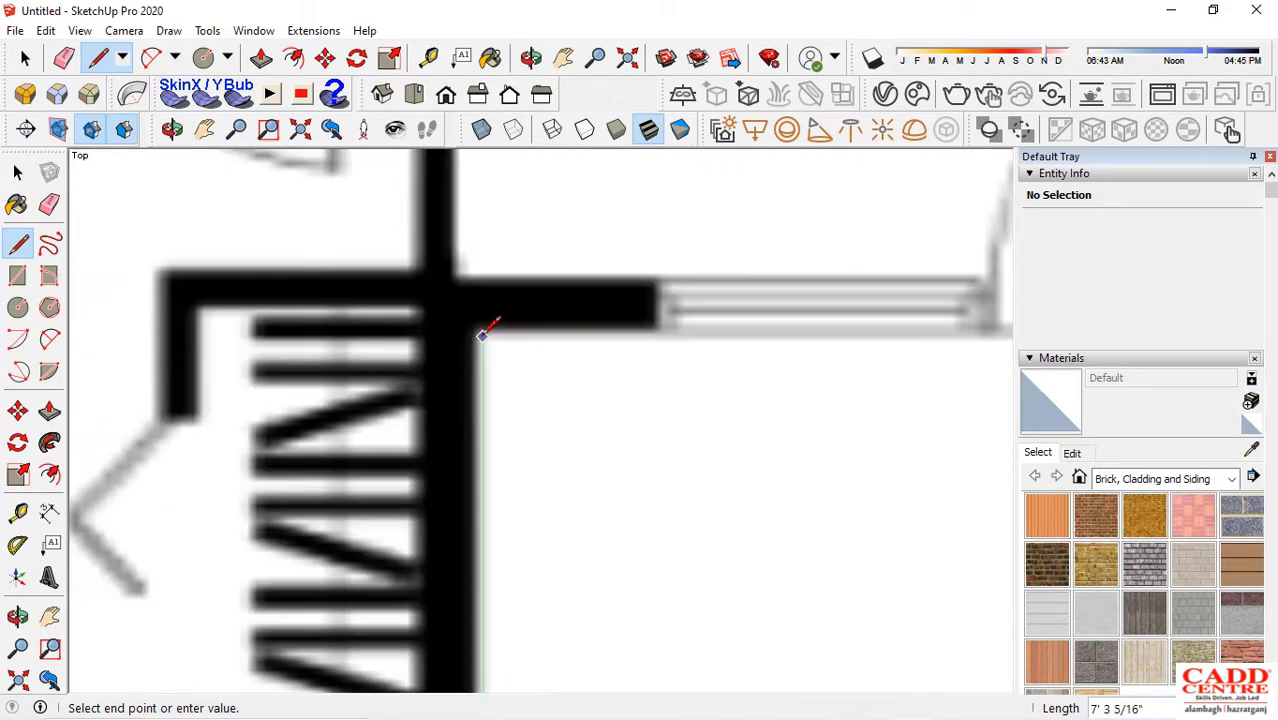
Trace the outline around the covered porch recess and along the garage to close the house footprint into a face
{"action": "left_click", "coordinate": [479, 334]}
{"action": "scroll", "coordinate": [479, 334], "scroll_direction": "down", "scroll_amount": 5}
{"action": "left_click", "coordinate": [593, 375]}
{"action": "scroll", "coordinate": [537, 390], "scroll_direction": "up", "scroll_amount": 6}
{"action": "left_click", "coordinate": [542, 527]}
{"action": "scroll", "coordinate": [590, 503], "scroll_direction": "down", "scroll_amount": 10}
{"action": "key", "text": "space"}
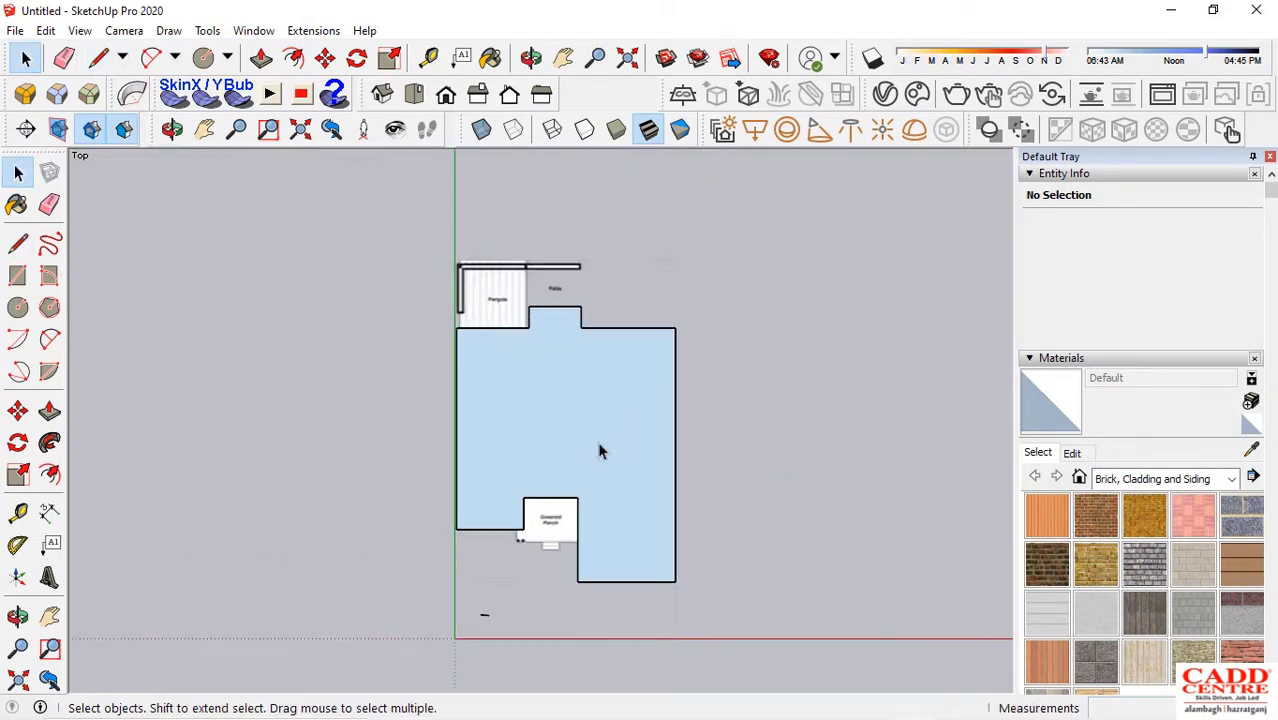
Turn on X-ray display so the floor plan shows through the footprint face
{"action": "left_click", "coordinate": [587, 387]}
{"action": "left_click", "coordinate": [482, 129]}
{"action": "left_click", "coordinate": [616, 680]}
{"action": "scroll", "coordinate": [616, 688], "scroll_direction": "up", "scroll_amount": 3}
{"action": "scroll", "coordinate": [553, 605], "scroll_direction": "down", "scroll_amount": 2}
Offset the footprint outline inward to the inner edge of the exterior walls on the plan
{"action": "key", "text": "f"}
{"action": "left_click", "coordinate": [497, 496]}
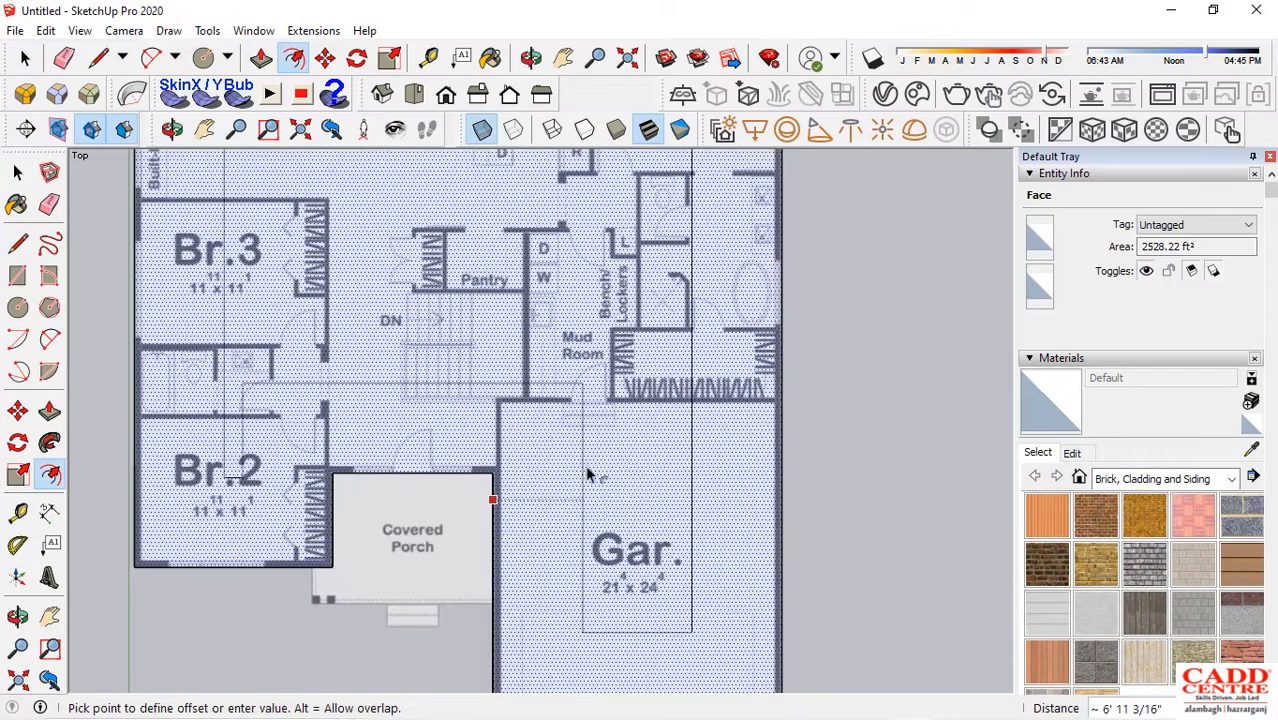
{"action": "scroll", "coordinate": [505, 655], "scroll_direction": "up", "scroll_amount": 5}
{"action": "left_click", "coordinate": [502, 595]}
{"action": "scroll", "coordinate": [502, 595], "scroll_direction": "down", "scroll_amount": 8}
{"action": "key", "text": "space"}
Select the whole wall outline with its connected faces and edges, and clear the selection
{"action": "scroll", "coordinate": [708, 606], "scroll_direction": "up", "scroll_amount": 3}
{"action": "triple_click", "coordinate": [708, 606]}
{"action": "scroll", "coordinate": [804, 600], "scroll_direction": "down", "scroll_amount": 3}
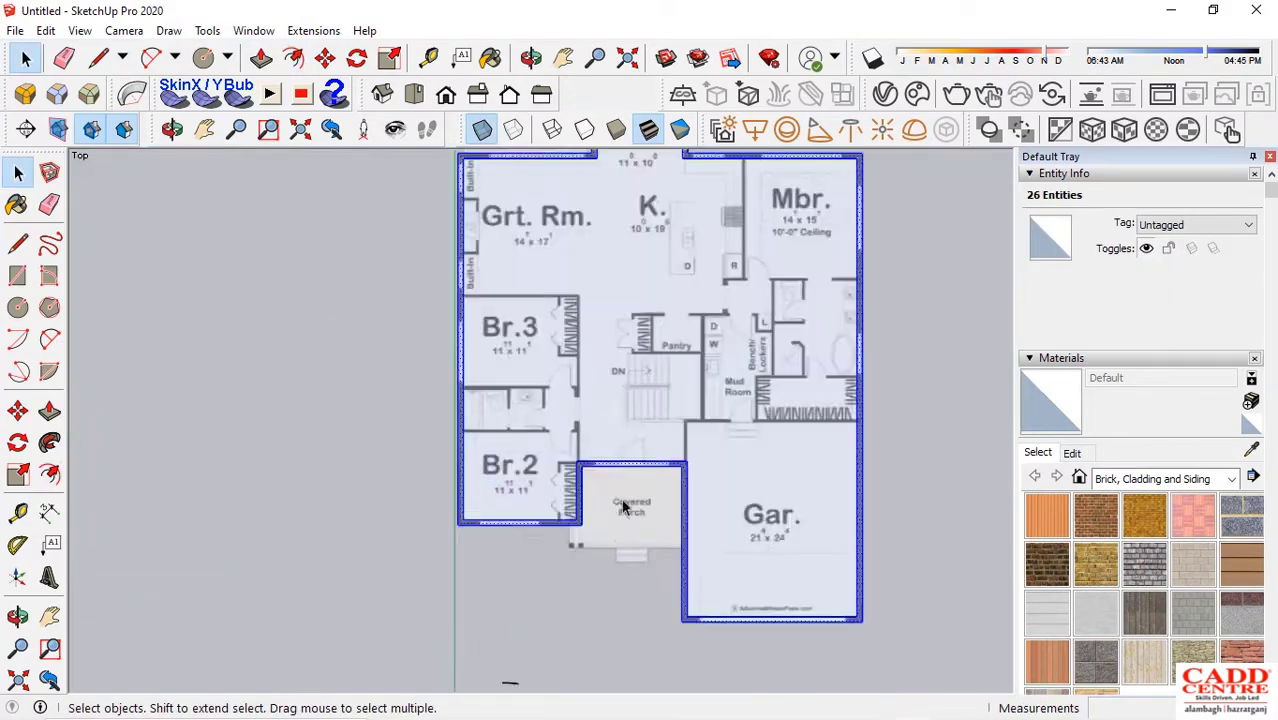
{"action": "scroll", "coordinate": [818, 334], "scroll_direction": "up", "scroll_amount": 2}
{"action": "left_click", "coordinate": [818, 334]}
Draw the Mbr. side of the kitchen partition and trace the wall between Mbr. and the master bath
{"action": "scroll", "coordinate": [797, 633], "scroll_direction": "up", "scroll_amount": 2}
{"action": "key", "text": "l"}
{"action": "scroll", "coordinate": [600, 209], "scroll_direction": "up", "scroll_amount": 4}
{"action": "left_click", "coordinate": [625, 212]}
{"action": "scroll", "coordinate": [600, 590], "scroll_direction": "down", "scroll_amount": 2}
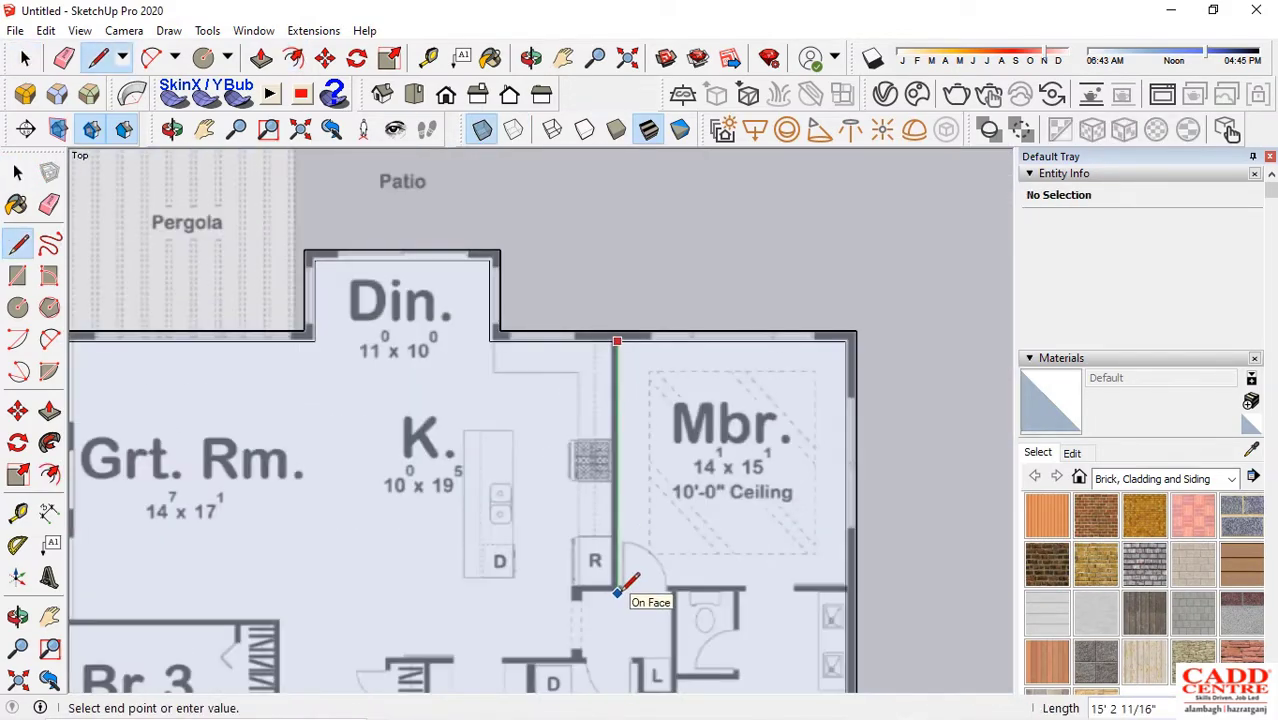
{"action": "scroll", "coordinate": [616, 593], "scroll_direction": "up", "scroll_amount": 8}
{"action": "left_click", "coordinate": [628, 563]}
{"action": "scroll", "coordinate": [456, 515], "scroll_direction": "down", "scroll_amount": 6}
{"action": "left_click", "coordinate": [650, 514]}
{"action": "left_click", "coordinate": [565, 525]}
{"action": "scroll", "coordinate": [451, 500], "scroll_direction": "down", "scroll_amount": 3}
Trace the wall around the passage below the refrigerator and the kitchen side of the Mbr. partition up to the exterior wall
{"action": "left_click", "coordinate": [272, 514]}
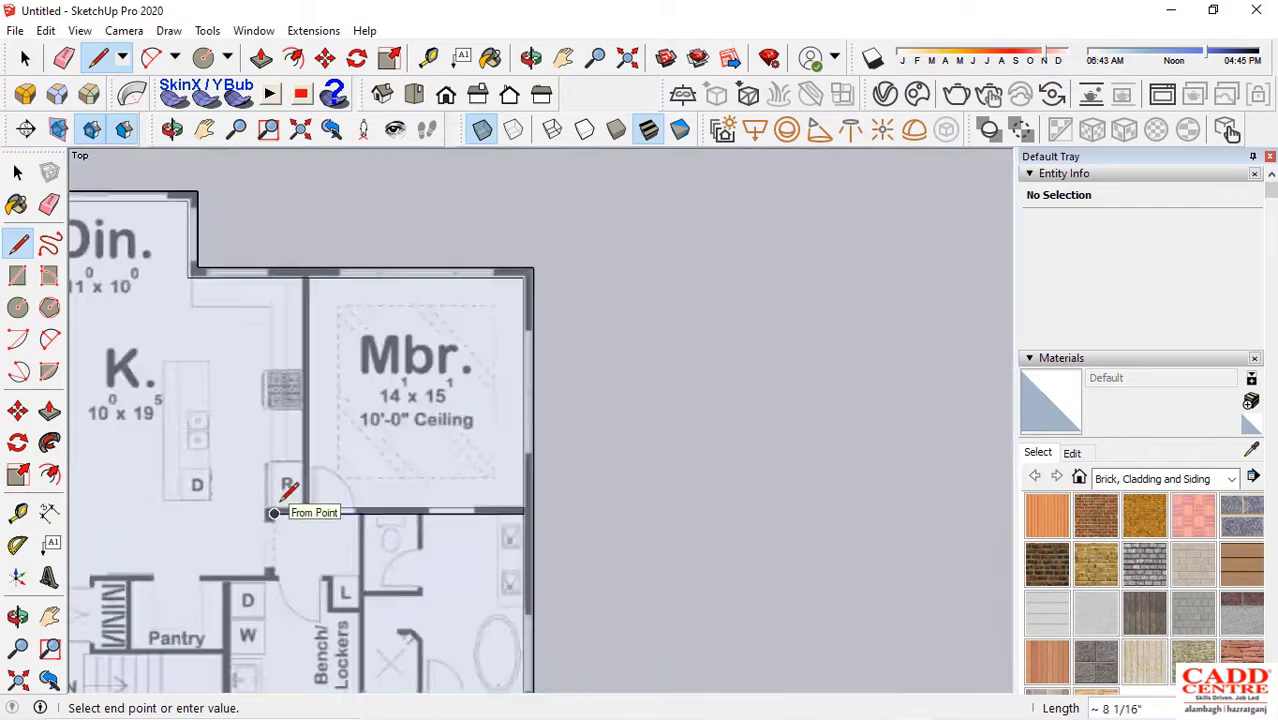
{"action": "scroll", "coordinate": [274, 580], "scroll_direction": "up", "scroll_amount": 8}
{"action": "left_click", "coordinate": [264, 592]}
{"action": "left_click", "coordinate": [195, 592]}
{"action": "scroll", "coordinate": [212, 366], "scroll_direction": "down", "scroll_amount": 3}
{"action": "scroll", "coordinate": [215, 225], "scroll_direction": "up", "scroll_amount": 4}
{"action": "left_click", "coordinate": [188, 311]}
{"action": "left_click", "coordinate": [473, 311]}
{"action": "scroll", "coordinate": [473, 311], "scroll_direction": "down", "scroll_amount": 6}
{"action": "scroll", "coordinate": [473, 300], "scroll_direction": "up", "scroll_amount": 9}
{"action": "left_click", "coordinate": [473, 300]}
{"action": "scroll", "coordinate": [350, 312], "scroll_direction": "down", "scroll_amount": 10}
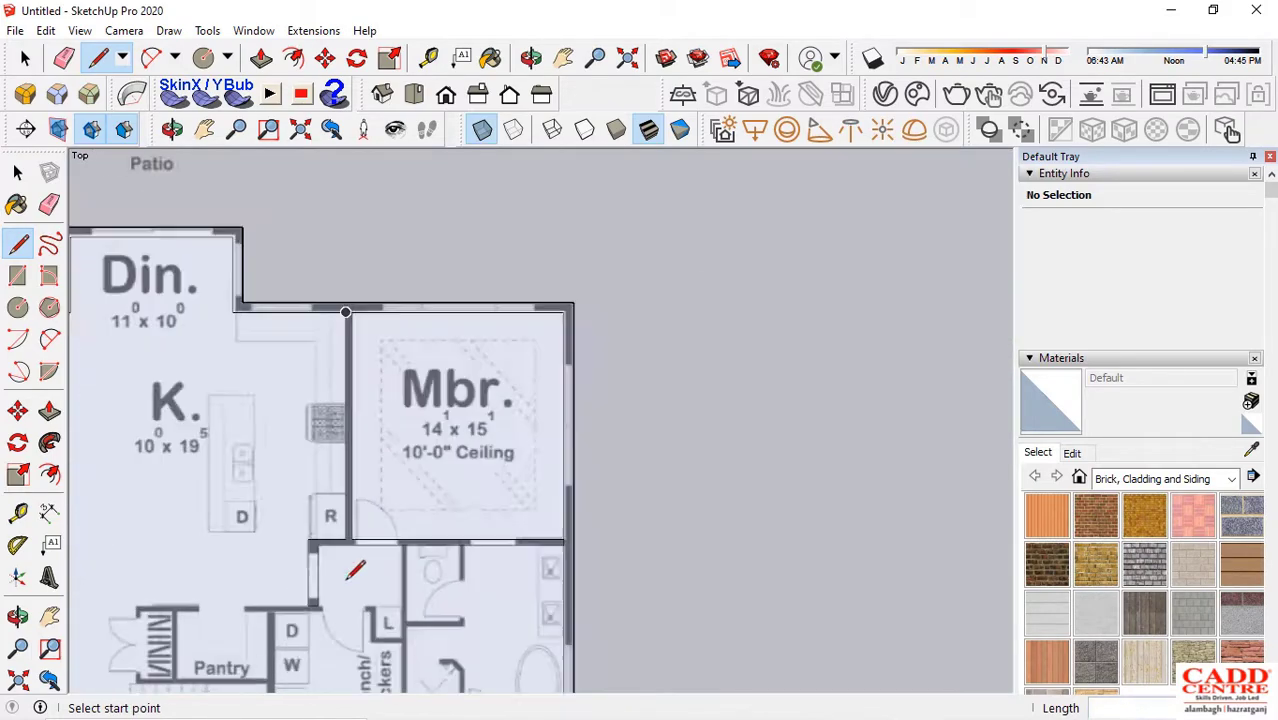
Draw the wall line between Grt. Rm. and Br.3 from the exterior wall to the hallway corner
{"action": "scroll", "coordinate": [214, 458], "scroll_direction": "up", "scroll_amount": 10}
{"action": "left_click", "coordinate": [191, 469]}
{"action": "scroll", "coordinate": [191, 469], "scroll_direction": "down", "scroll_amount": 7}
{"action": "scroll", "coordinate": [590, 462], "scroll_direction": "up", "scroll_amount": 8}
{"action": "left_click", "coordinate": [621, 449]}
{"action": "scroll", "coordinate": [560, 290], "scroll_direction": "down", "scroll_amount": 9}
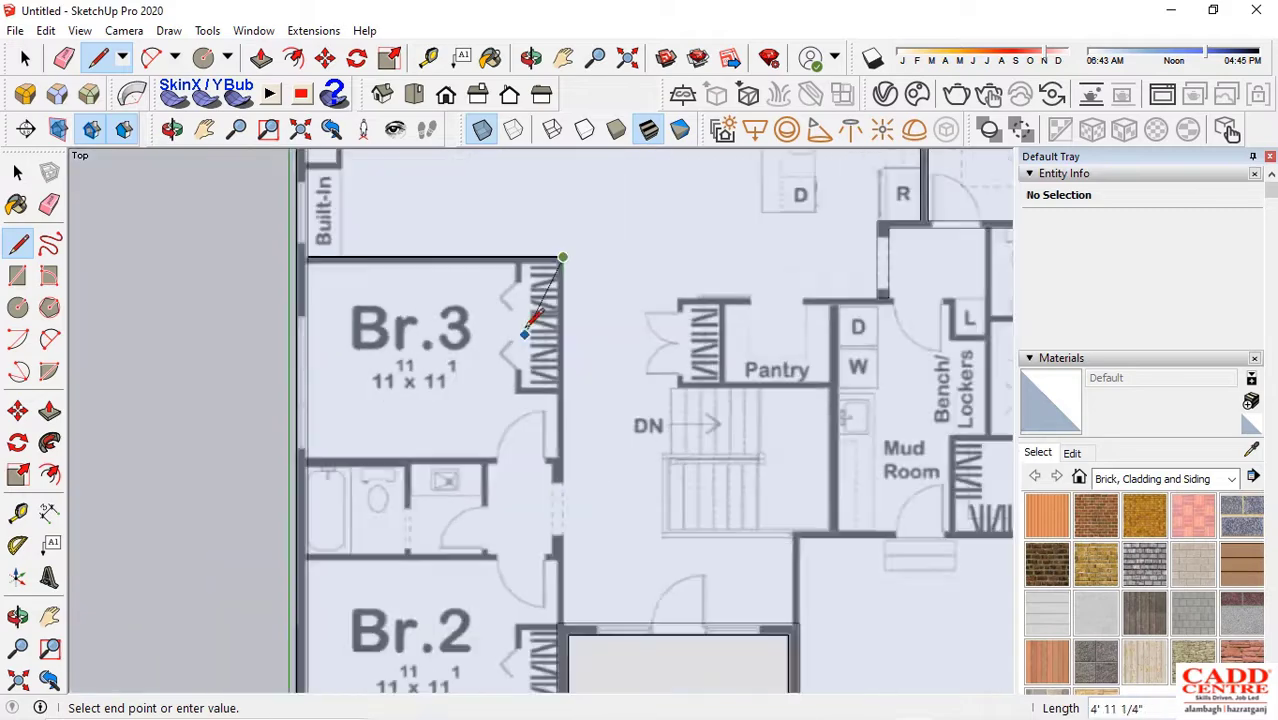
Trace the hallway wall line beside the bedrooms down to the covered porch and back up to Br.2's upper corner
{"action": "scroll", "coordinate": [555, 520], "scroll_direction": "up", "scroll_amount": 6}
{"action": "scroll", "coordinate": [527, 428], "scroll_direction": "up", "scroll_amount": 10}
{"action": "left_click", "coordinate": [519, 451]}
{"action": "left_click", "coordinate": [379, 451]}
{"action": "scroll", "coordinate": [388, 471], "scroll_direction": "down", "scroll_amount": 8}
{"action": "left_click", "coordinate": [388, 292]}
{"action": "scroll", "coordinate": [474, 314], "scroll_direction": "down", "scroll_amount": 4}
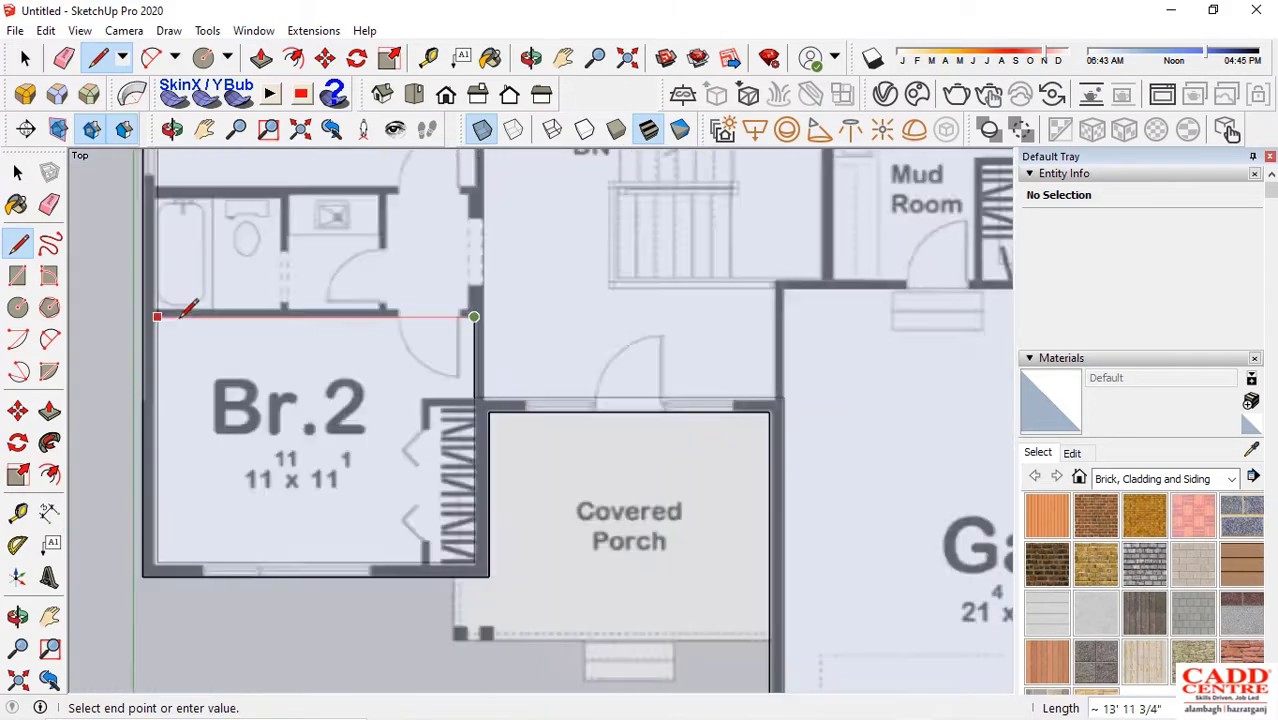
Trace both sides of the wall between Br.2 and the bathroom across to the exterior wall
{"action": "scroll", "coordinate": [160, 310], "scroll_direction": "up", "scroll_amount": 7}
{"action": "left_click", "coordinate": [171, 317]}
{"action": "left_click", "coordinate": [171, 281]}
{"action": "scroll", "coordinate": [171, 281], "scroll_direction": "down", "scroll_amount": 5}
Trace the short wall stub at the Br.3 doorway and Br.3's inner wall edges back to the exterior wall
{"action": "left_click", "coordinate": [796, 296]}
{"action": "left_click", "coordinate": [782, 288]}
{"action": "left_click", "coordinate": [750, 288]}
{"action": "left_click", "coordinate": [750, 245]}
{"action": "left_click", "coordinate": [824, 245]}
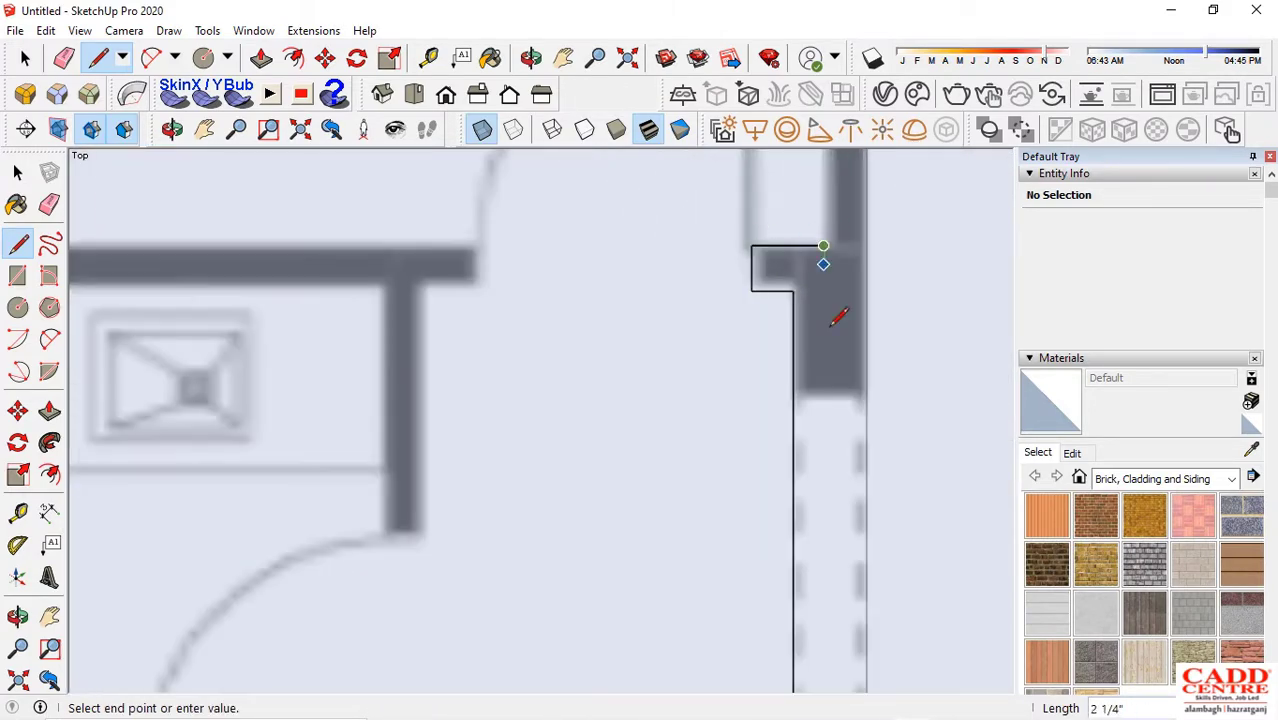
{"action": "left_click", "coordinate": [828, 195]}
{"action": "scroll", "coordinate": [828, 195], "scroll_direction": "down", "scroll_amount": 5}
{"action": "scroll", "coordinate": [420, 190], "scroll_direction": "up", "scroll_amount": 6}
{"action": "left_click", "coordinate": [431, 205]}
{"action": "key", "text": "space"}
{"action": "scroll", "coordinate": [380, 320], "scroll_direction": "down", "scroll_amount": 8}
Trace the wall between Br.3 and the bathroom together with its two partition stubs beside the toilet and the sink
{"action": "key", "text": "l"}
{"action": "scroll", "coordinate": [411, 471], "scroll_direction": "up", "scroll_amount": 8}
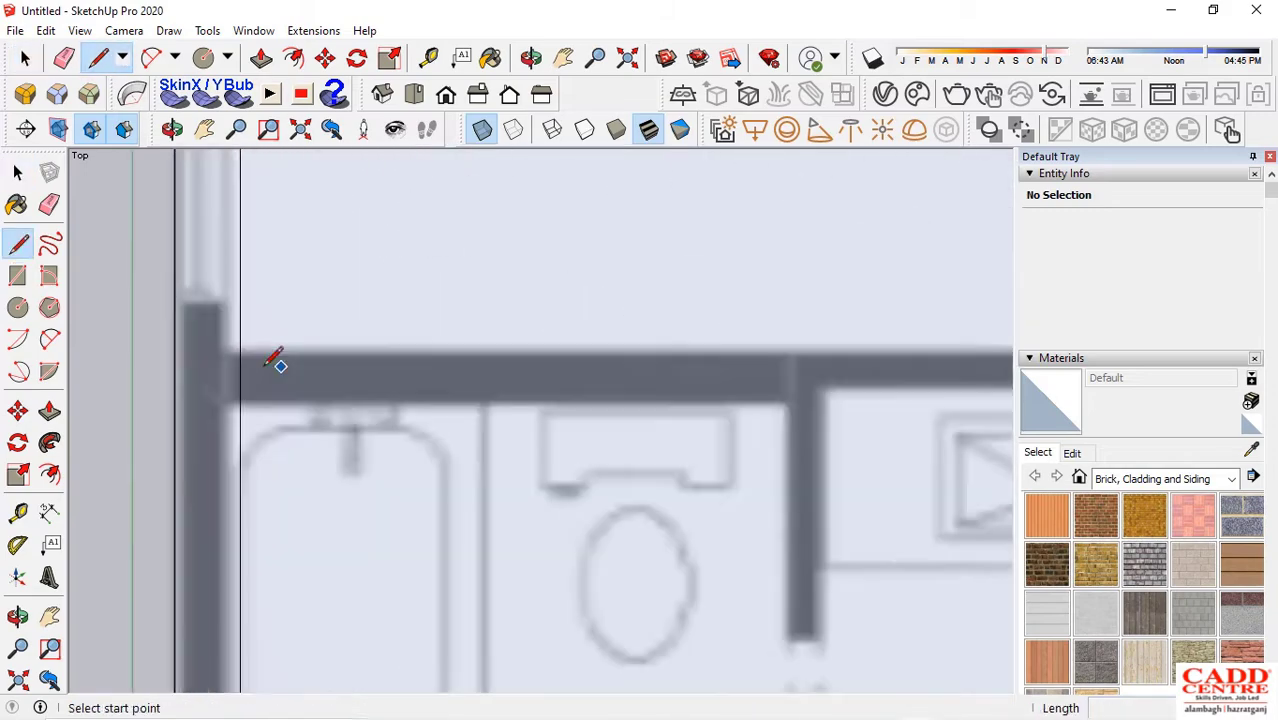
{"action": "left_click", "coordinate": [228, 351]}
{"action": "left_click", "coordinate": [711, 341]}
{"action": "scroll", "coordinate": [711, 341], "scroll_direction": "down", "scroll_amount": 1}
{"action": "left_click", "coordinate": [708, 374]}
{"action": "left_click", "coordinate": [663, 374]}
{"action": "left_click", "coordinate": [365, 542]}
{"action": "left_click", "coordinate": [340, 542]}
{"action": "left_click", "coordinate": [340, 383]}
{"action": "scroll", "coordinate": [422, 262], "scroll_direction": "down", "scroll_amount": 3}
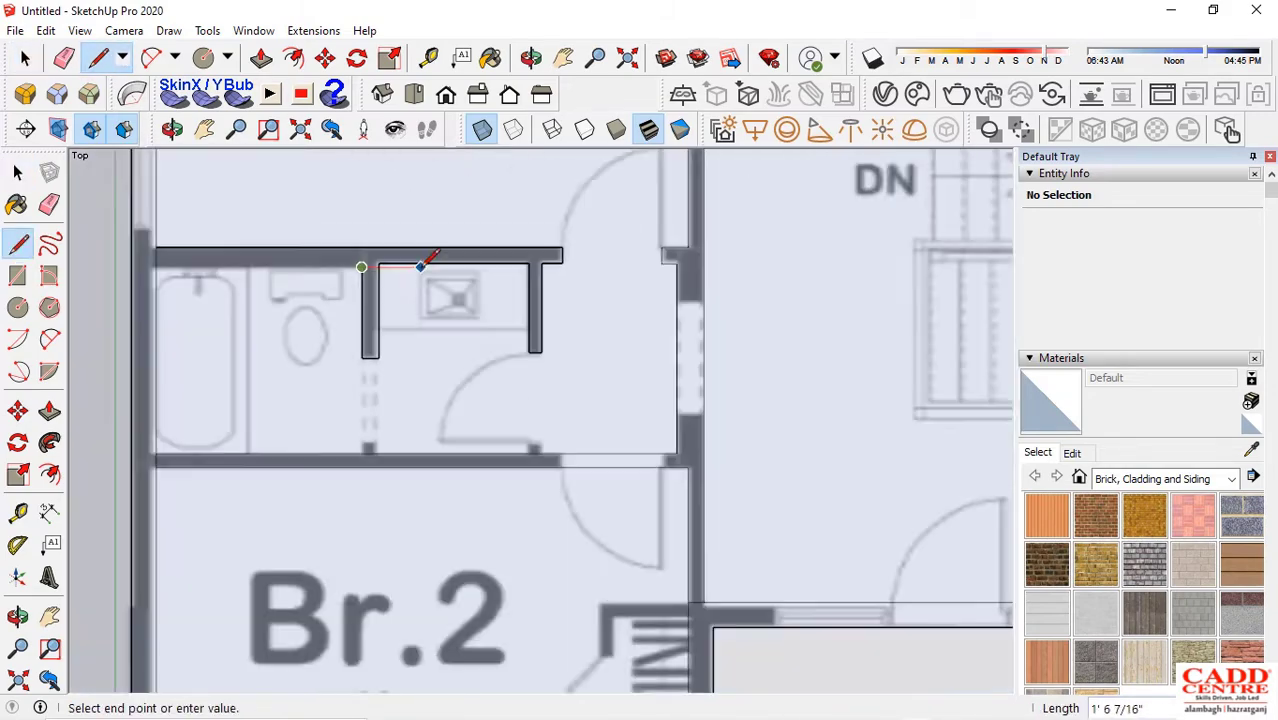
{"action": "key", "text": "space"}
Trace both sides of the wall between the bench/lockers area and the master bath
{"action": "scroll", "coordinate": [408, 448], "scroll_direction": "down", "scroll_amount": 5}
{"action": "scroll", "coordinate": [782, 248], "scroll_direction": "up", "scroll_amount": 10}
{"action": "key", "text": "l"}
{"action": "left_click", "coordinate": [598, 241]}
{"action": "scroll", "coordinate": [598, 300], "scroll_direction": "down", "scroll_amount": 6}
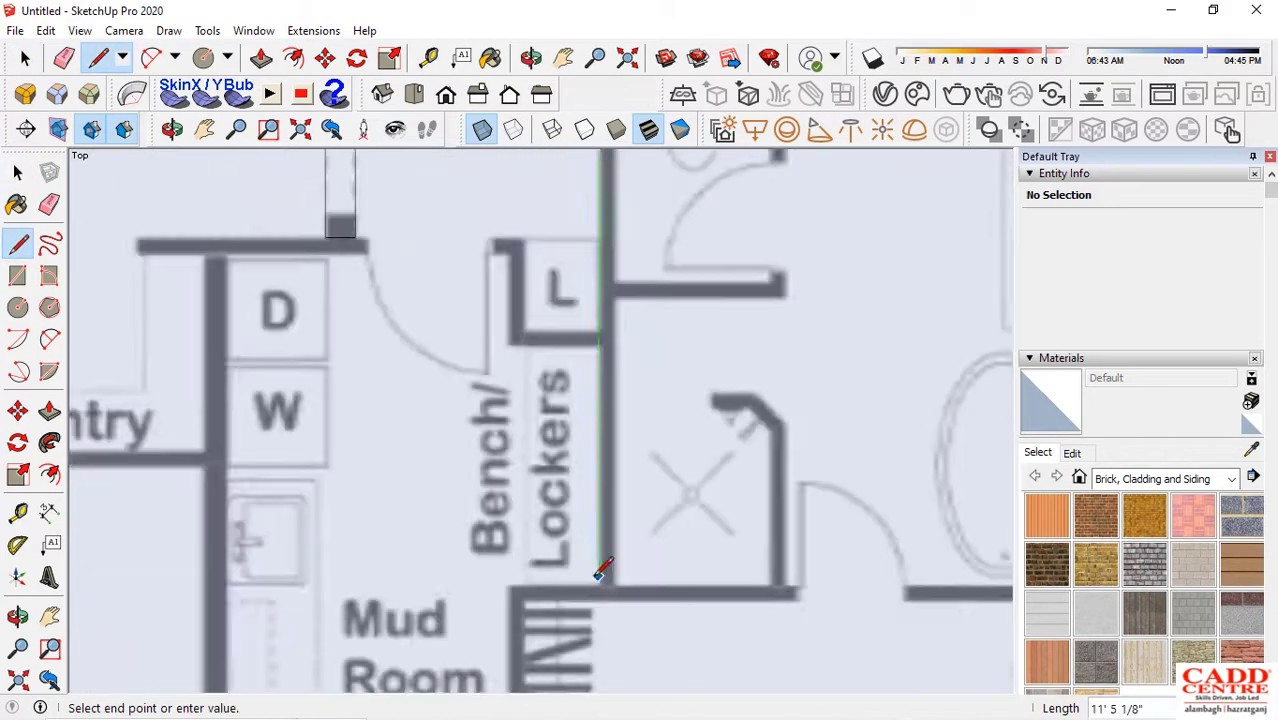
{"action": "left_click", "coordinate": [596, 580]}
{"action": "left_click", "coordinate": [612, 580]}
{"action": "scroll", "coordinate": [610, 325], "scroll_direction": "up", "scroll_amount": 3}
{"action": "left_click", "coordinate": [609, 320]}
Trace the lower and outer side walls of the toilet compartment in the master bath
{"action": "left_click", "coordinate": [504, 479]}
{"action": "left_click", "coordinate": [964, 479]}
{"action": "scroll", "coordinate": [795, 243], "scroll_direction": "up", "scroll_amount": 2}
{"action": "key", "text": "Escape"}
{"action": "scroll", "coordinate": [775, 470], "scroll_direction": "down", "scroll_amount": 2}
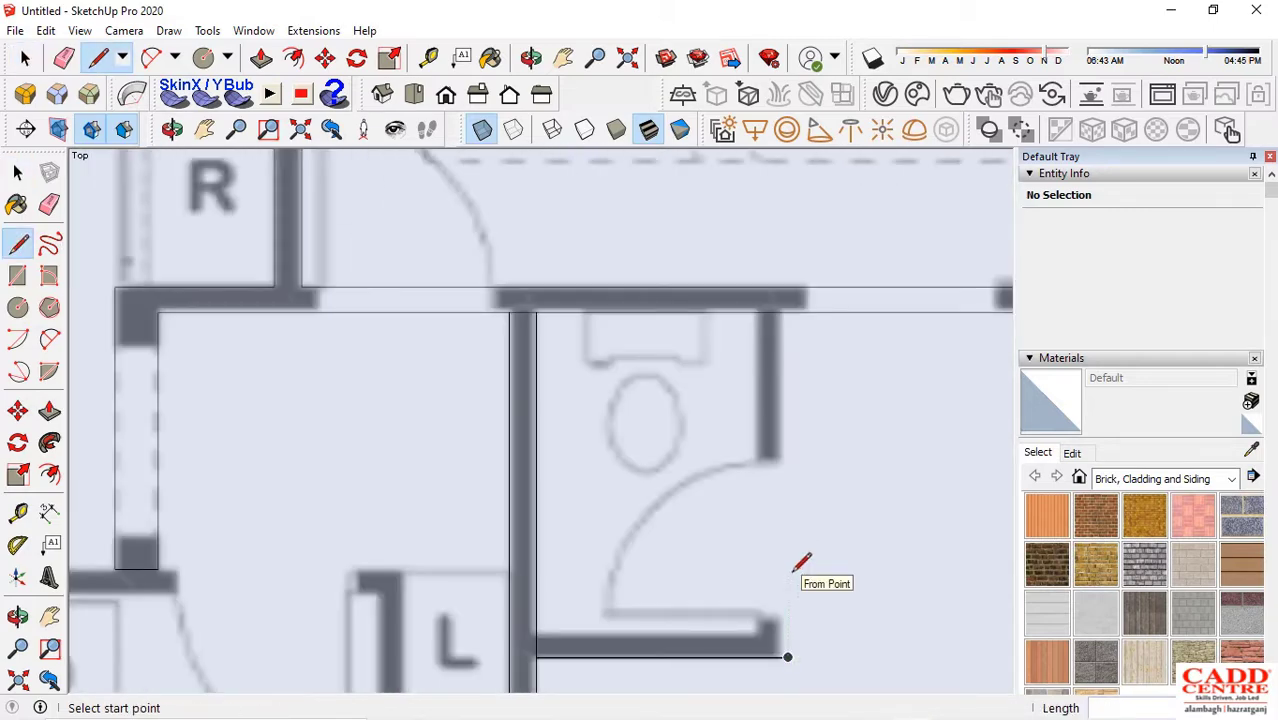
{"action": "left_click", "coordinate": [536, 658]}
{"action": "left_click", "coordinate": [777, 654]}
{"action": "left_click", "coordinate": [776, 280]}
{"action": "left_click", "coordinate": [756, 280]}
{"action": "scroll", "coordinate": [780, 563], "scroll_direction": "up", "scroll_amount": 2}
{"action": "left_click", "coordinate": [736, 654]}
{"action": "scroll", "coordinate": [456, 497], "scroll_direction": "down", "scroll_amount": 6}
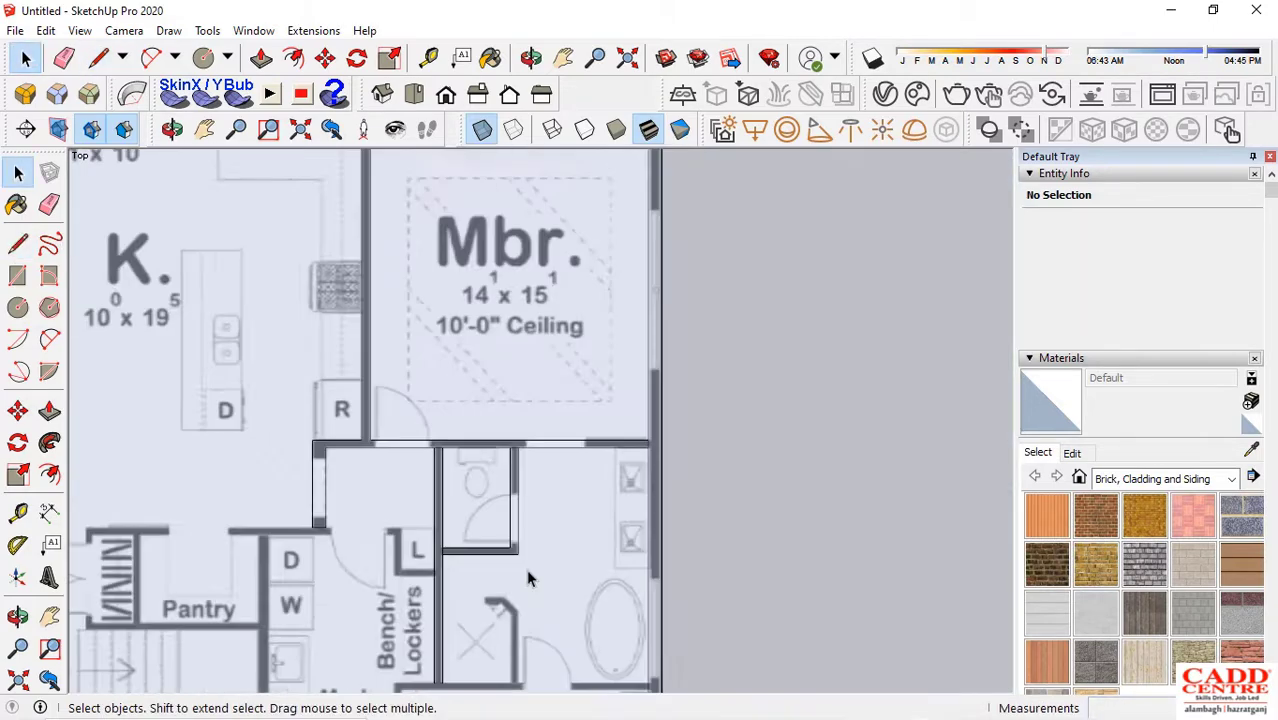
Trace the wall separating the garage from the mud room and closet, and the garage's side wall down to the porch
{"action": "scroll", "coordinate": [433, 600], "scroll_direction": "up", "scroll_amount": 5}
{"action": "scroll", "coordinate": [433, 605], "scroll_direction": "down", "scroll_amount": 5}
{"action": "left_click", "coordinate": [342, 450]}
{"action": "left_click", "coordinate": [342, 358]}
{"action": "left_click", "coordinate": [919, 366]}
{"action": "left_click", "coordinate": [919, 338]}
{"action": "left_click", "coordinate": [123, 331]}
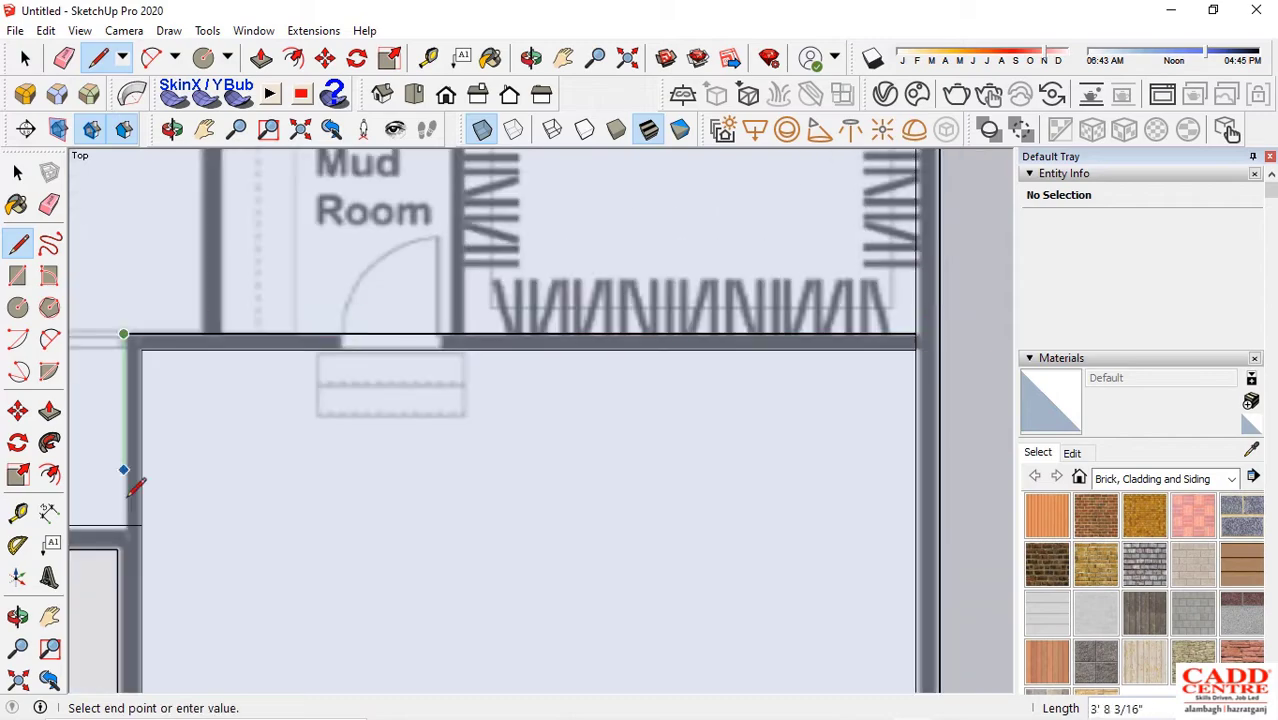
{"action": "left_click", "coordinate": [123, 526]}
{"action": "key", "text": "space"}
Trace the mud room side of the wall beside the washer and dryer and the short wall above them
{"action": "key", "text": "l"}
{"action": "left_click", "coordinate": [497, 414]}
{"action": "scroll", "coordinate": [470, 297], "scroll_direction": "up", "scroll_amount": 4}
{"action": "left_click", "coordinate": [473, 294]}
{"action": "left_click", "coordinate": [768, 294]}
{"action": "left_click", "coordinate": [768, 267]}
{"action": "left_click", "coordinate": [290, 267]}
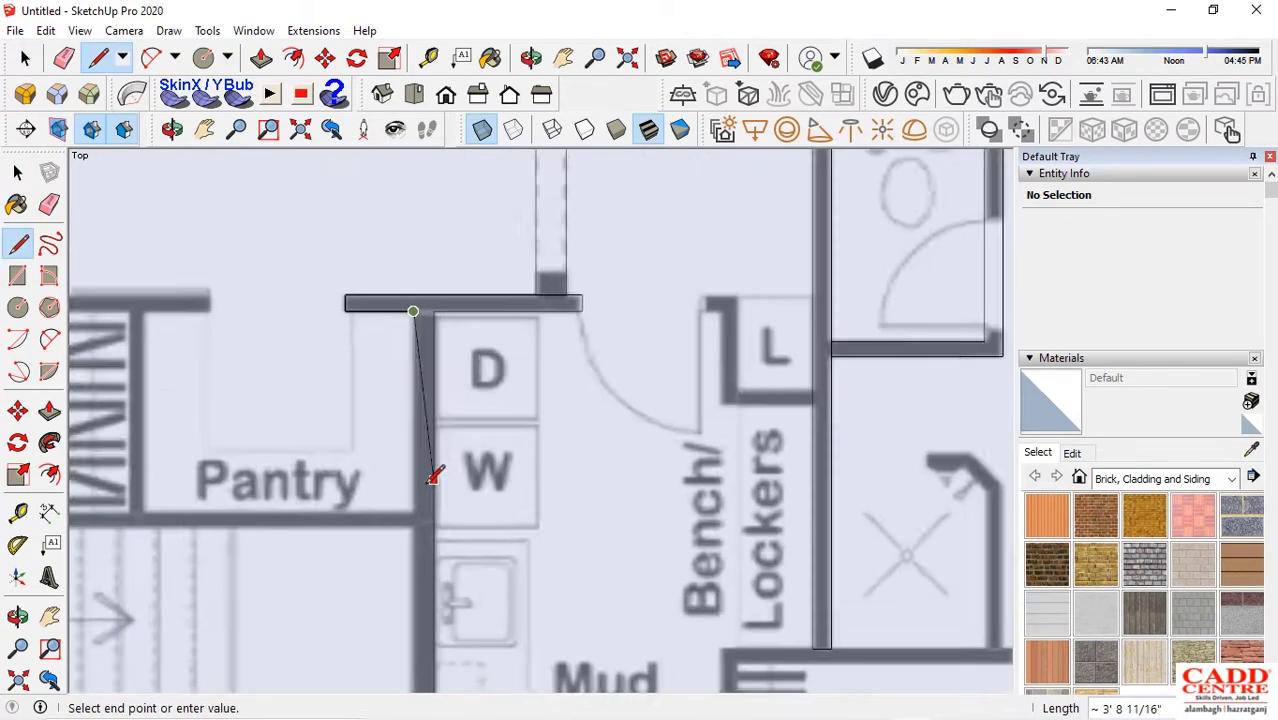
Trace the pantry's inner outline and the wall end at its opening, undoing the last two misplaced lines
{"action": "left_click", "coordinate": [229, 513]}
{"action": "left_click", "coordinate": [229, 284]}
{"action": "left_click", "coordinate": [307, 284]}
{"action": "left_click", "coordinate": [307, 257]}
{"action": "left_click", "coordinate": [180, 262]}
{"action": "left_click", "coordinate": [178, 276]}
{"action": "scroll", "coordinate": [420, 240], "scroll_direction": "down", "scroll_amount": 2}
{"action": "key", "text": "ctrl+z"}
{"action": "key", "text": "ctrl+z"}
Trace the closet walls beside the pantry, the wall above the stairs, and the stairwell's side wall down to the garage wall
{"action": "left_click", "coordinate": [397, 264]}
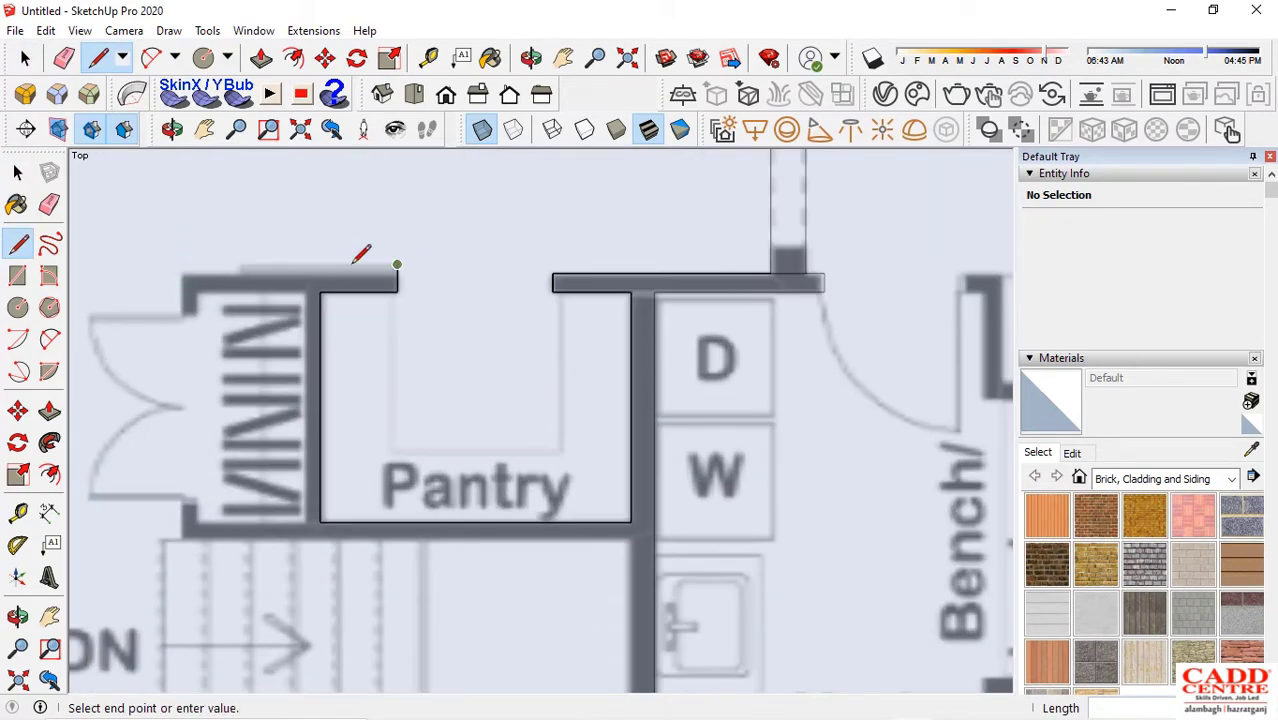
{"action": "scroll", "coordinate": [301, 515], "scroll_direction": "up", "scroll_amount": 2}
{"action": "left_click", "coordinate": [302, 521]}
{"action": "left_click", "coordinate": [201, 521]}
{"action": "left_click", "coordinate": [200, 499]}
{"action": "left_click", "coordinate": [182, 499]}
{"action": "left_click", "coordinate": [182, 538]}
{"action": "left_click", "coordinate": [631, 538]}
{"action": "scroll", "coordinate": [532, 480], "scroll_direction": "down", "scroll_amount": 8}
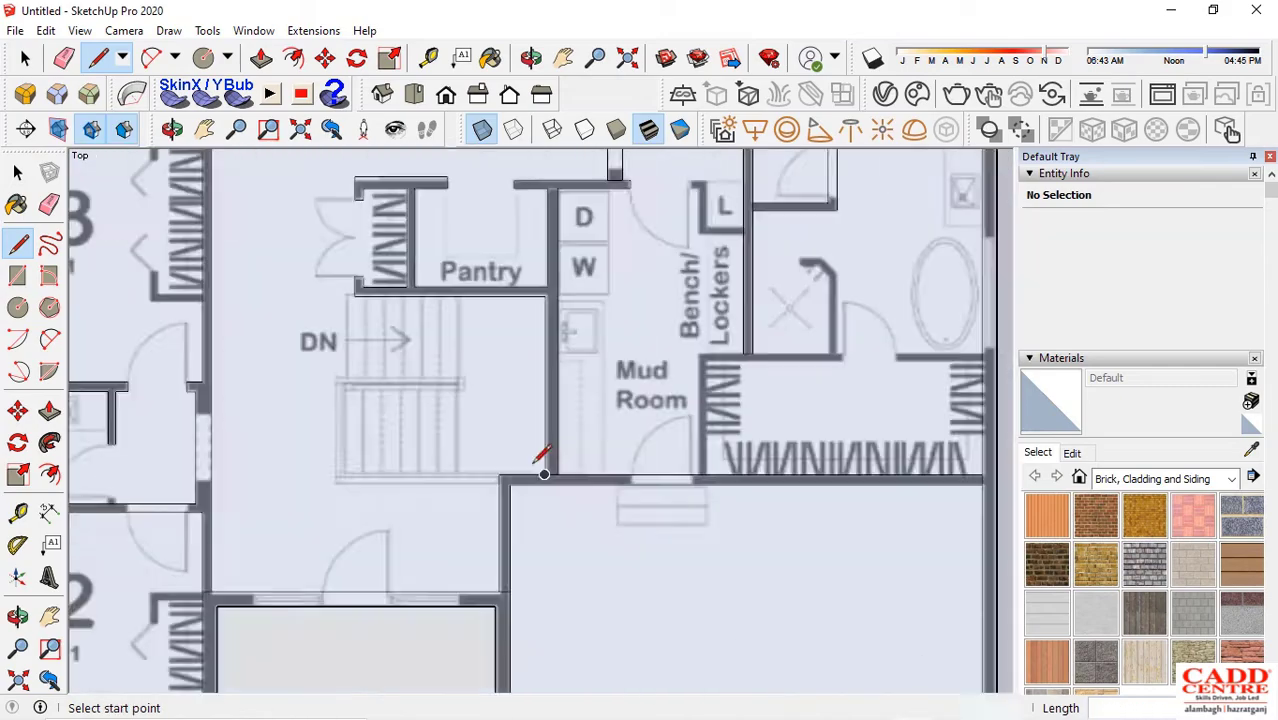
Erase the edges closing off the junctions of the porch and garage walls and of the master bedroom and bath walls
{"action": "key", "text": "space"}
{"action": "scroll", "coordinate": [500, 460], "scroll_direction": "up", "scroll_amount": 10}
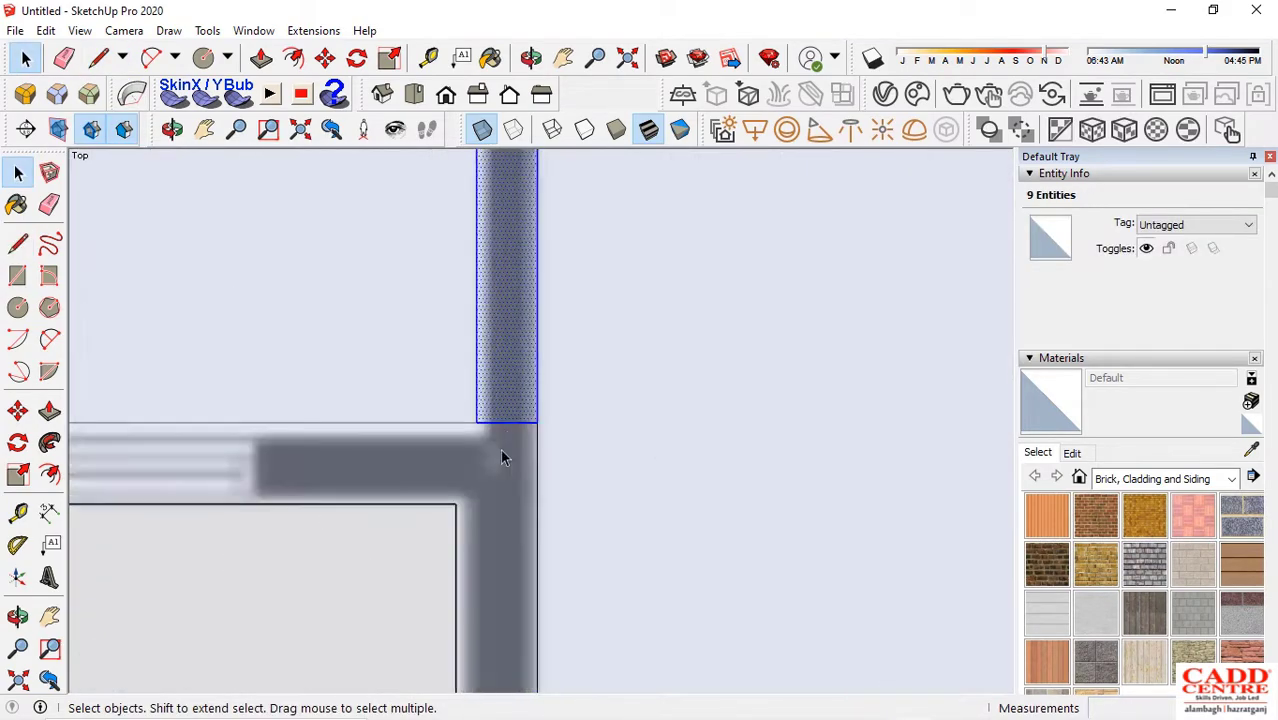
{"action": "key", "text": "e"}
{"action": "key", "text": "space"}
{"action": "key", "text": "e"}
{"action": "scroll", "coordinate": [466, 395], "scroll_direction": "down", "scroll_amount": 6}
{"action": "scroll", "coordinate": [700, 410], "scroll_direction": "up", "scroll_amount": 6}
{"action": "left_click_drag", "start_coordinate": [672, 414], "coordinate": [714, 409]}
{"action": "scroll", "coordinate": [712, 408], "scroll_direction": "down", "scroll_amount": 6}
{"action": "scroll", "coordinate": [692, 310], "scroll_direction": "up", "scroll_amount": 6}
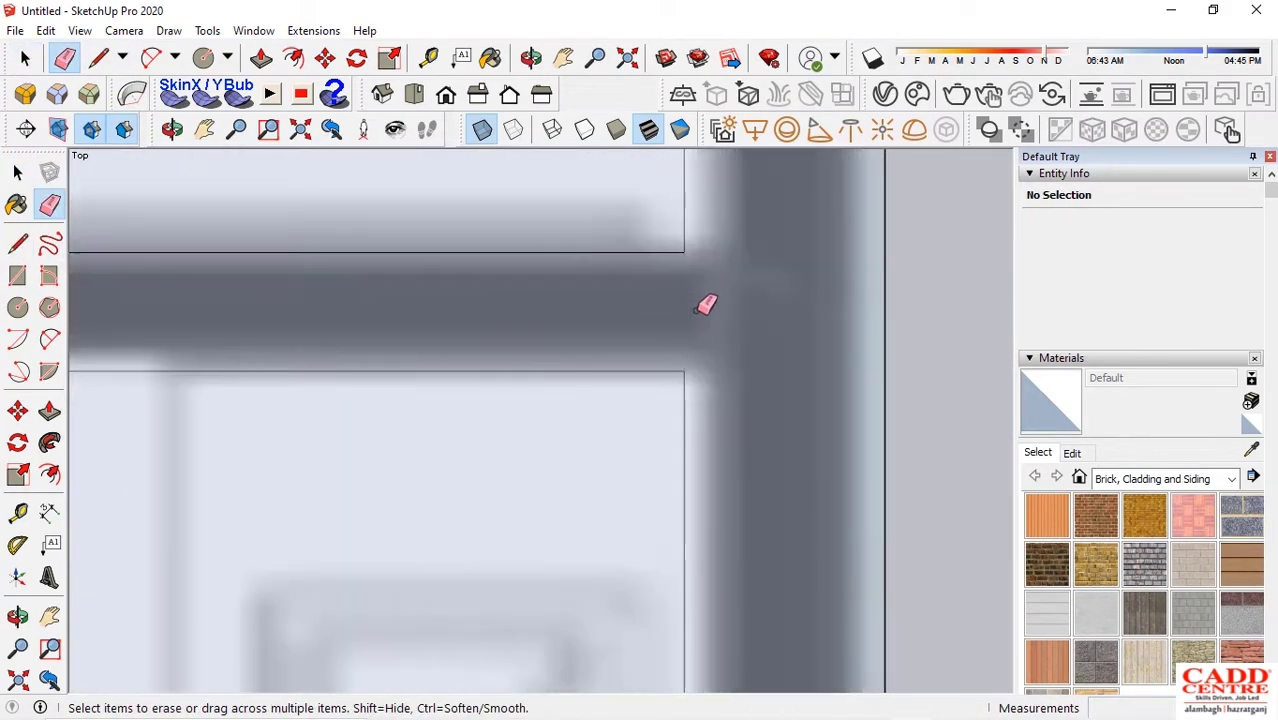
Erase the remaining edges crossing wall junctions, including where the great room and Br.3 wall meets the outer wall
{"action": "scroll", "coordinate": [690, 311], "scroll_direction": "down", "scroll_amount": 6}
{"action": "scroll", "coordinate": [468, 460], "scroll_direction": "up", "scroll_amount": 8}
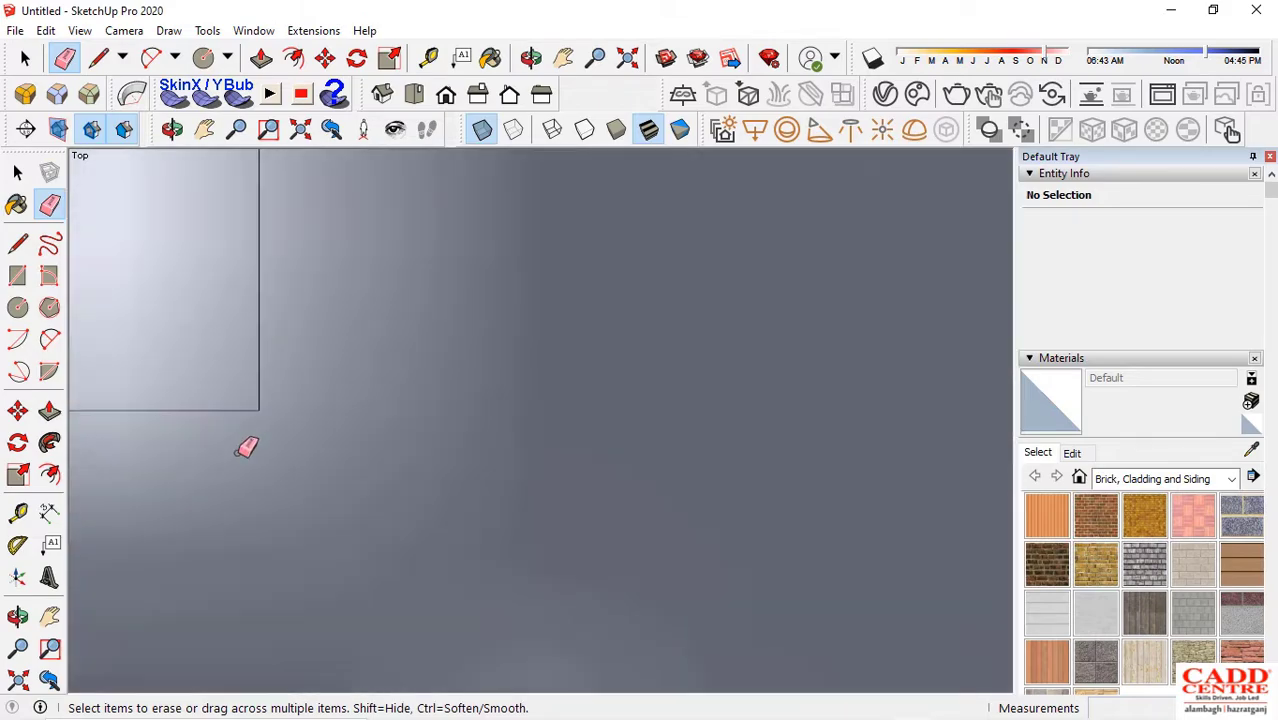
{"action": "scroll", "coordinate": [428, 532], "scroll_direction": "down", "scroll_amount": 2}
{"action": "scroll", "coordinate": [420, 536], "scroll_direction": "down", "scroll_amount": 5}
{"action": "scroll", "coordinate": [476, 368], "scroll_direction": "up", "scroll_amount": 4}
{"action": "scroll", "coordinate": [476, 368], "scroll_direction": "down", "scroll_amount": 5}
{"action": "scroll", "coordinate": [160, 430], "scroll_direction": "up", "scroll_amount": 5}
{"action": "scroll", "coordinate": [160, 430], "scroll_direction": "down", "scroll_amount": 5}
{"action": "scroll", "coordinate": [200, 548], "scroll_direction": "up", "scroll_amount": 5}
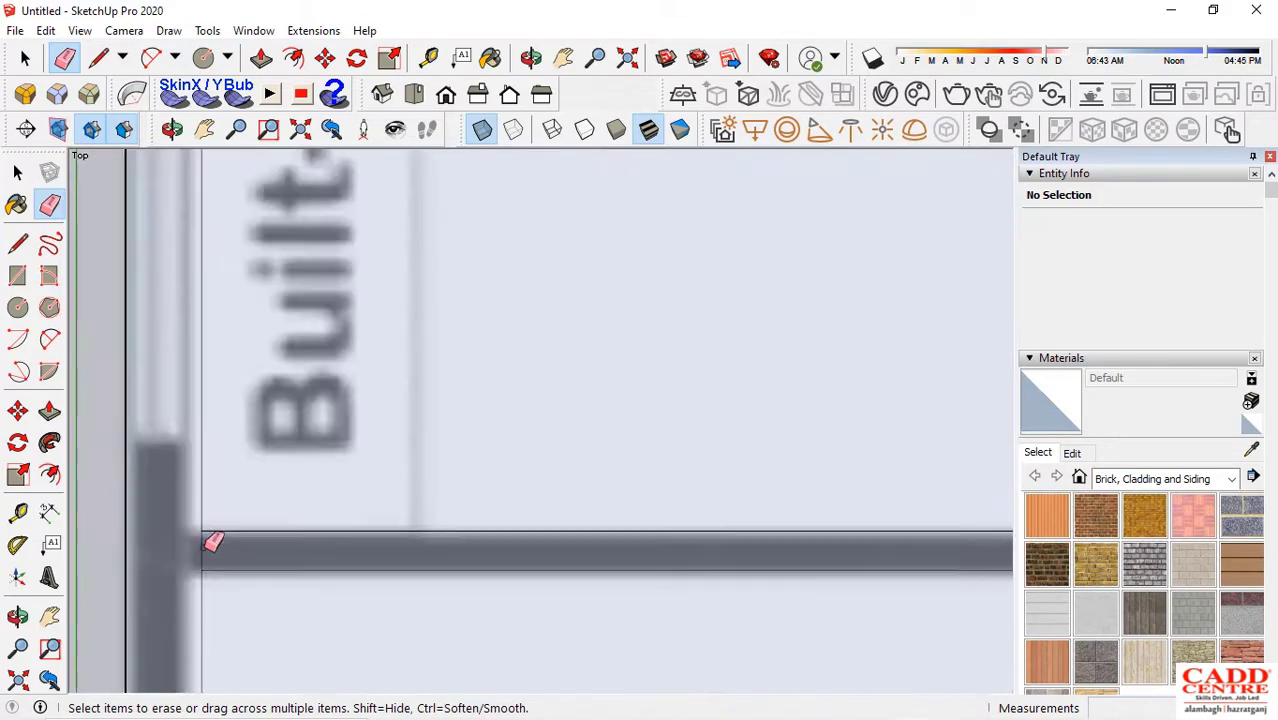
{"action": "scroll", "coordinate": [200, 548], "scroll_direction": "down", "scroll_amount": 6}
{"action": "scroll", "coordinate": [195, 440], "scroll_direction": "up", "scroll_amount": 3}
{"action": "scroll", "coordinate": [513, 456], "scroll_direction": "down", "scroll_amount": 3}
{"action": "scroll", "coordinate": [399, 465], "scroll_direction": "down", "scroll_amount": 2}
{"action": "scroll", "coordinate": [448, 442], "scroll_direction": "down", "scroll_amount": 5}
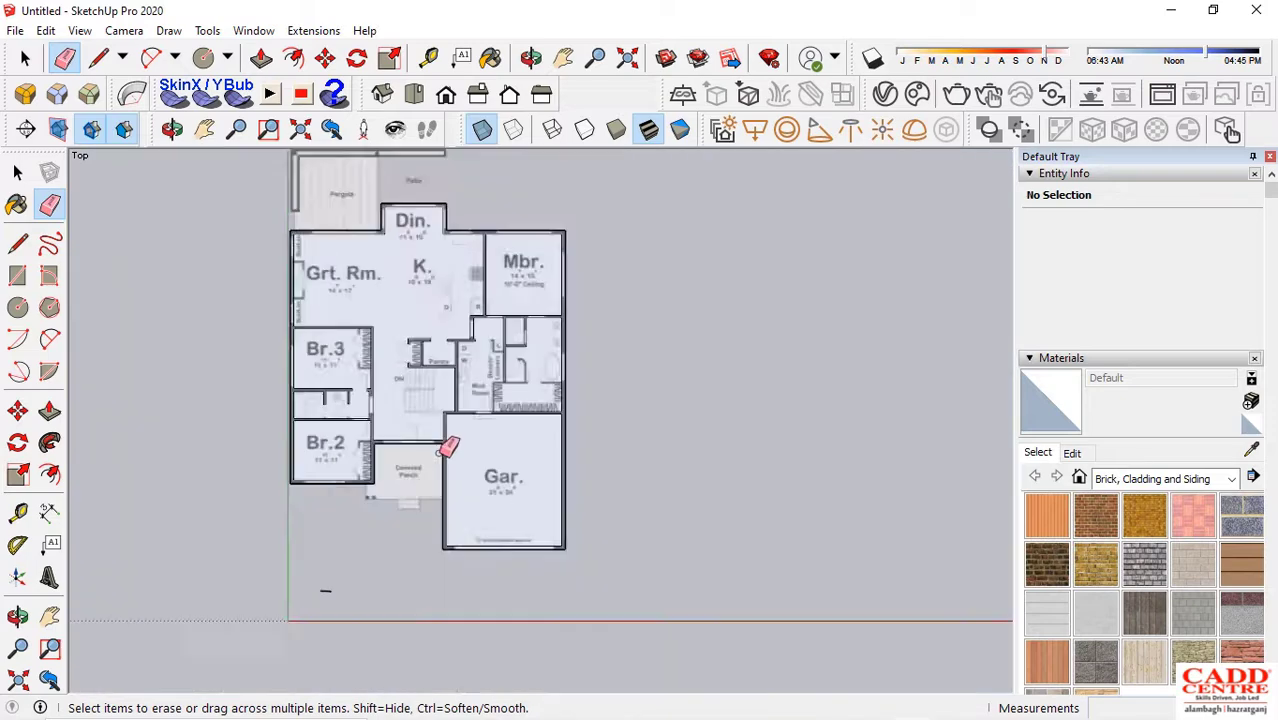
Select all the connected wall faces and edges of the traced floor plan
{"action": "scroll", "coordinate": [480, 265], "scroll_direction": "up", "scroll_amount": 6}
{"action": "scroll", "coordinate": [518, 294], "scroll_direction": "down", "scroll_amount": 1}
{"action": "key", "text": "space"}
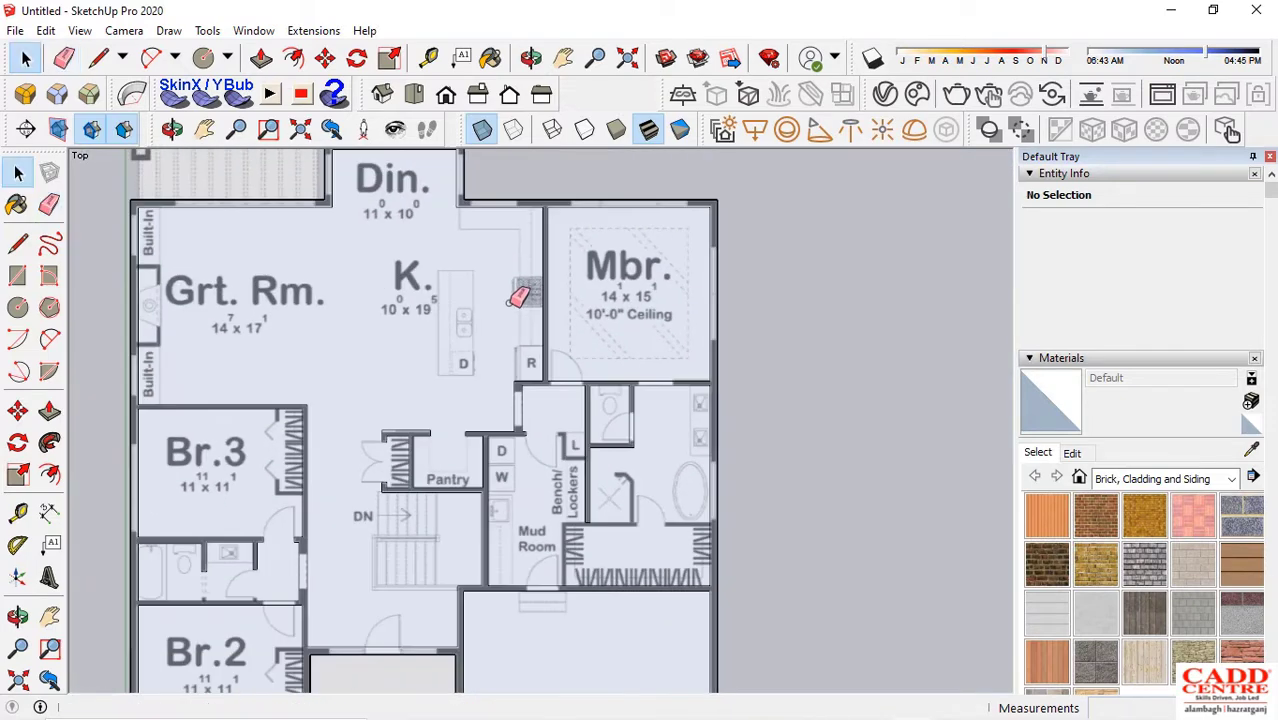
{"action": "scroll", "coordinate": [462, 405], "scroll_direction": "down", "scroll_amount": 3}
{"action": "scroll", "coordinate": [480, 578], "scroll_direction": "up", "scroll_amount": 2}
{"action": "scroll", "coordinate": [480, 578], "scroll_direction": "up", "scroll_amount": 1}
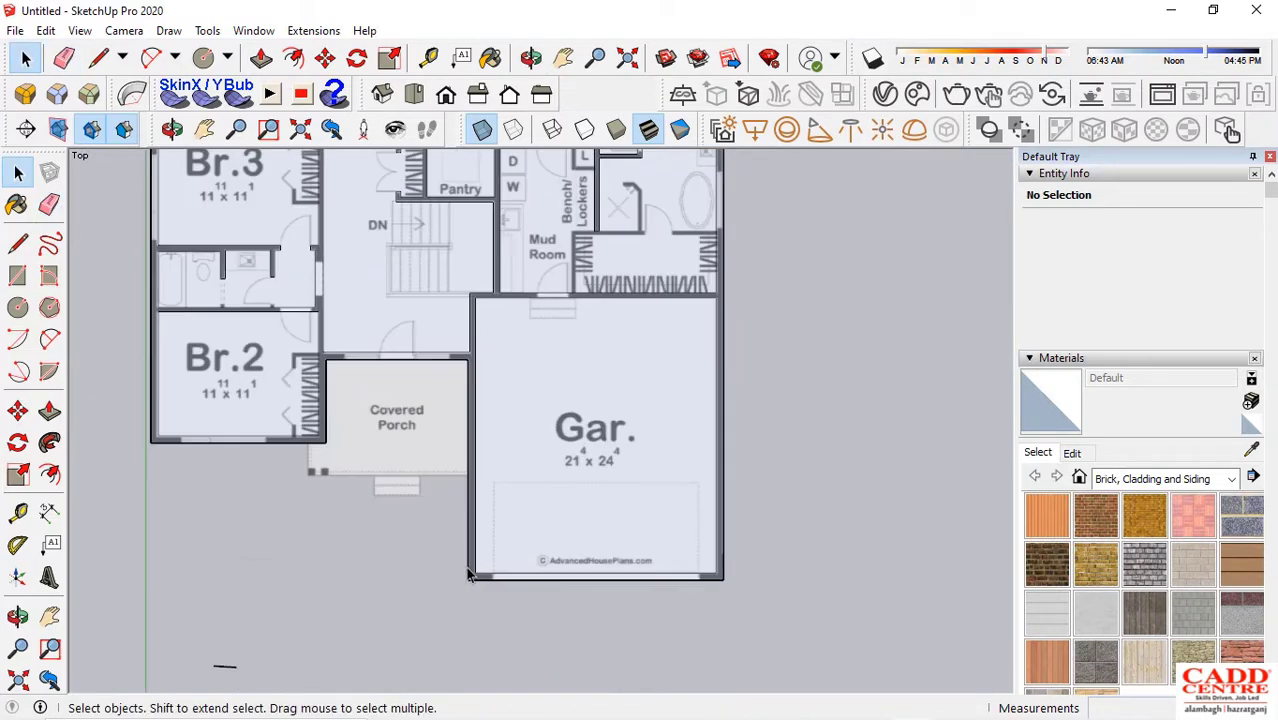
{"action": "triple_click", "coordinate": [475, 576]}
{"action": "scroll", "coordinate": [483, 480], "scroll_direction": "down", "scroll_amount": 4}
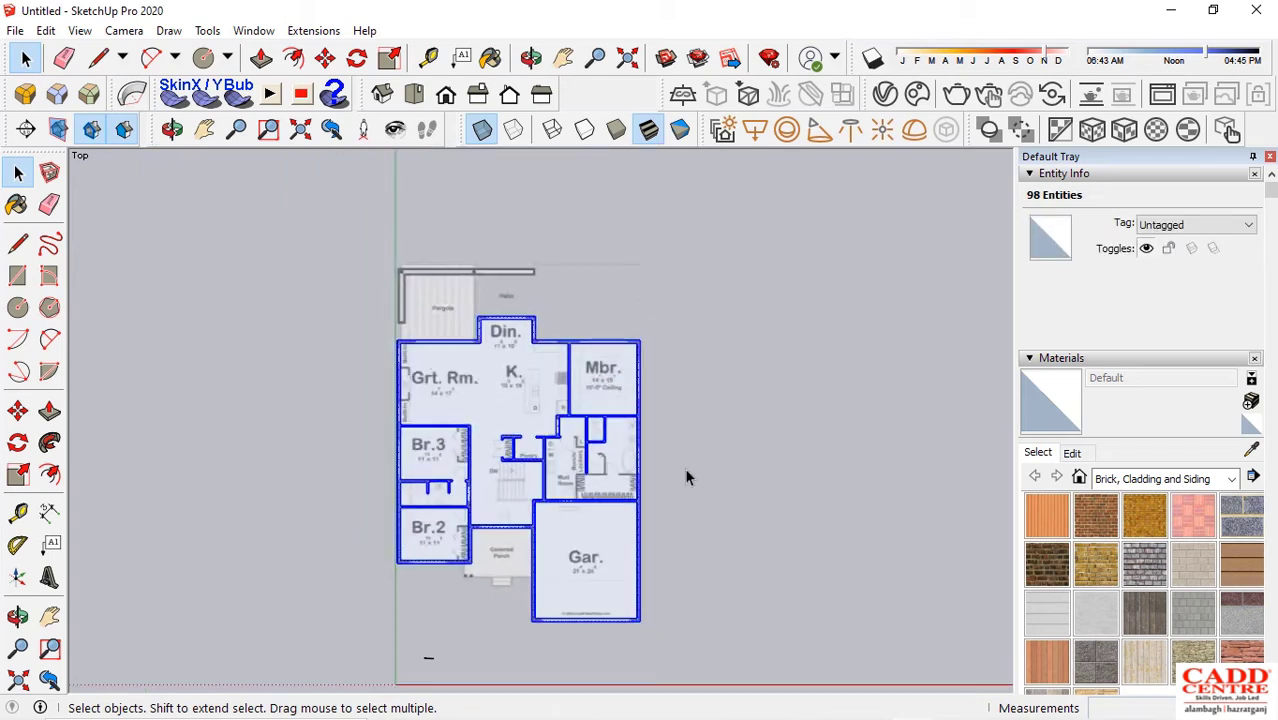
{"action": "scroll", "coordinate": [698, 532], "scroll_direction": "up", "scroll_amount": 2}
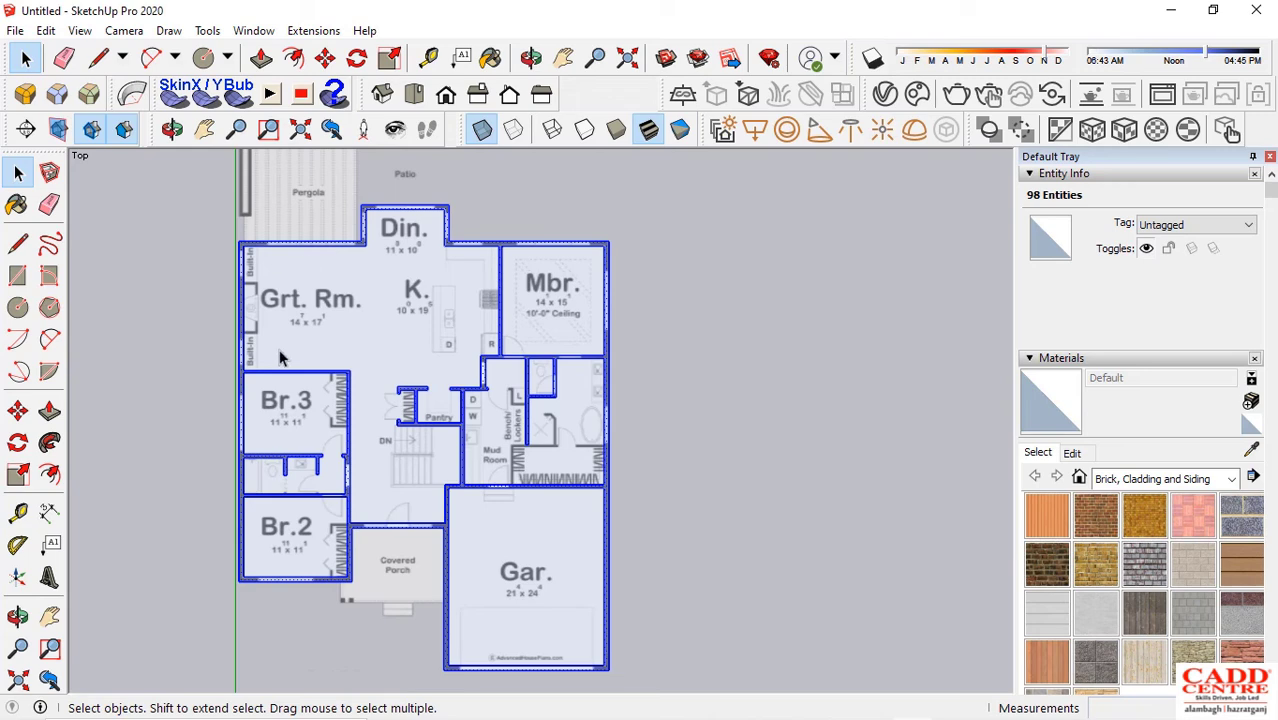
{"action": "scroll", "coordinate": [578, 488], "scroll_direction": "up", "scroll_amount": 3}
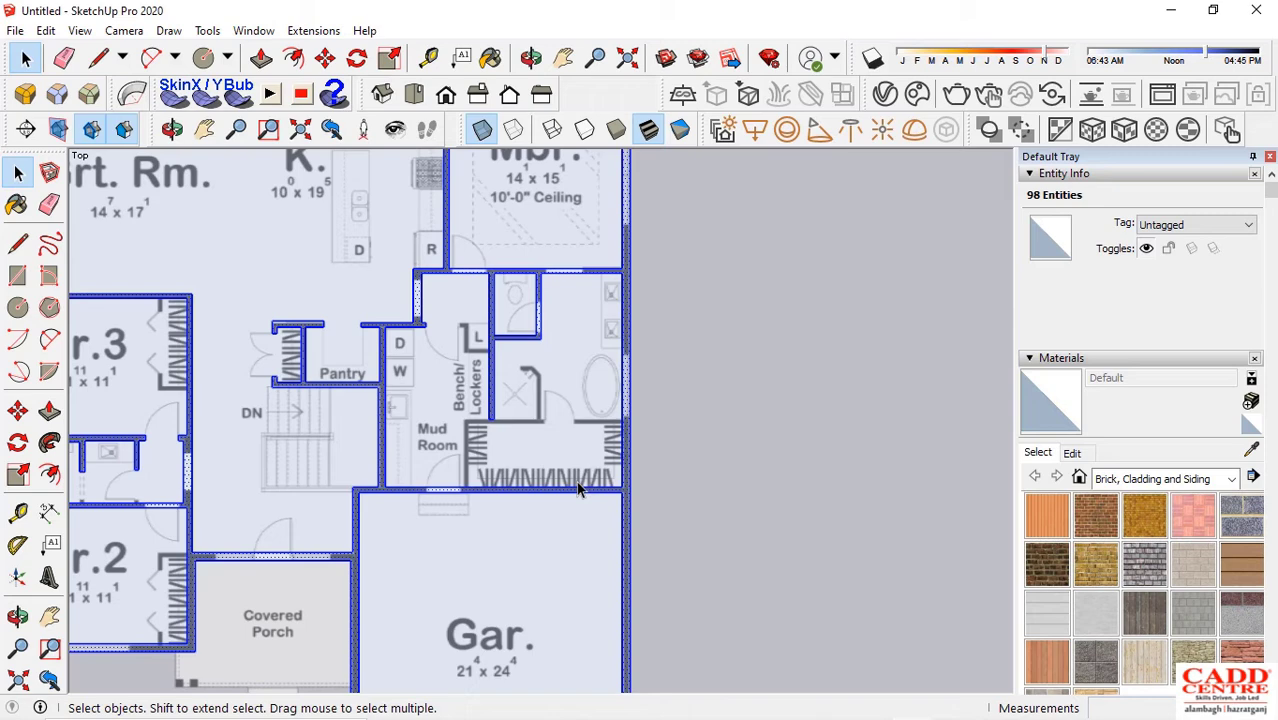
{"action": "scroll", "coordinate": [705, 405], "scroll_direction": "down", "scroll_amount": 5}
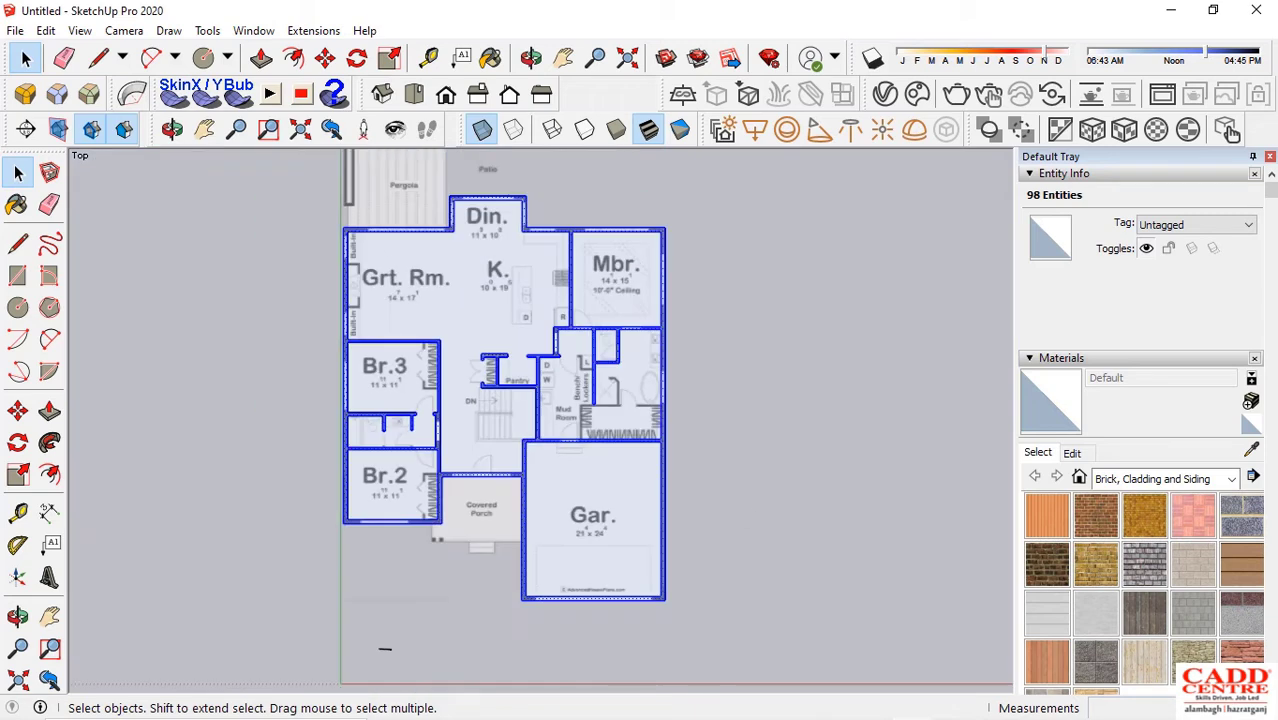
Switch to the Google Meet window to check the in-call messages, and return to SketchUp
{"action": "mouse_move", "coordinate": [709, 700]}
{"action": "mouse_move", "coordinate": [766, 702]}
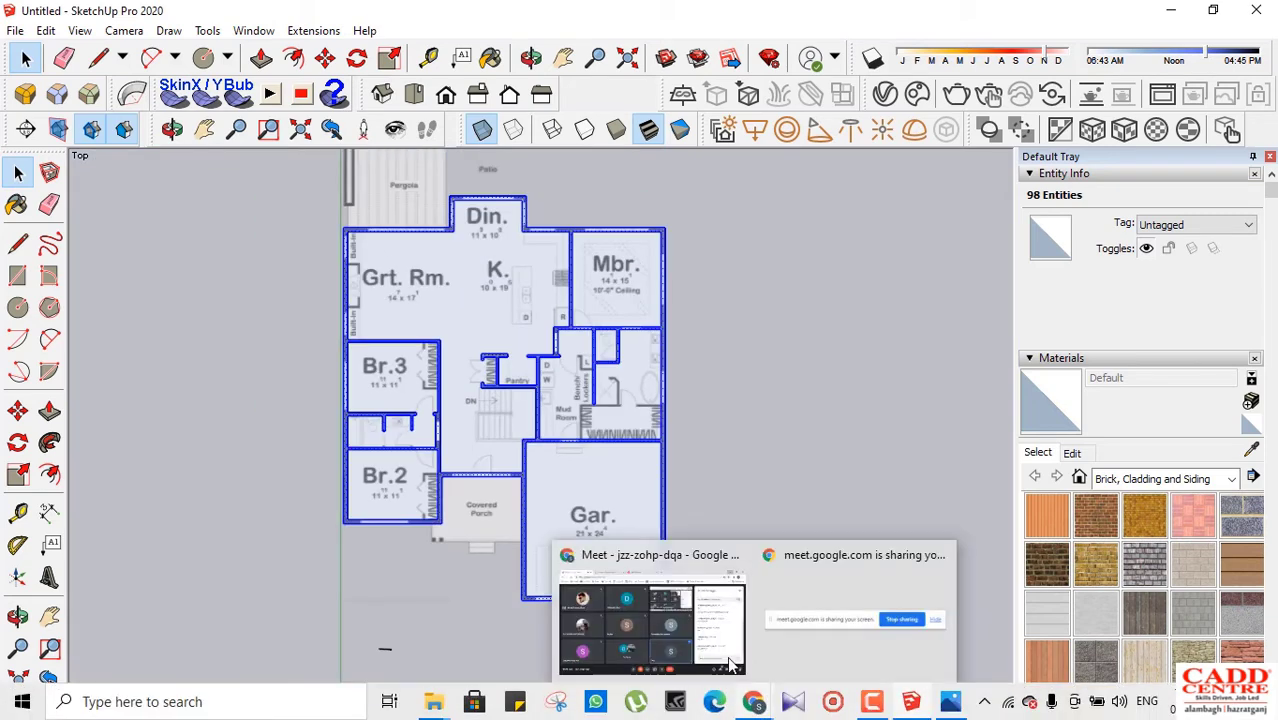
{"action": "left_click", "coordinate": [632, 597]}
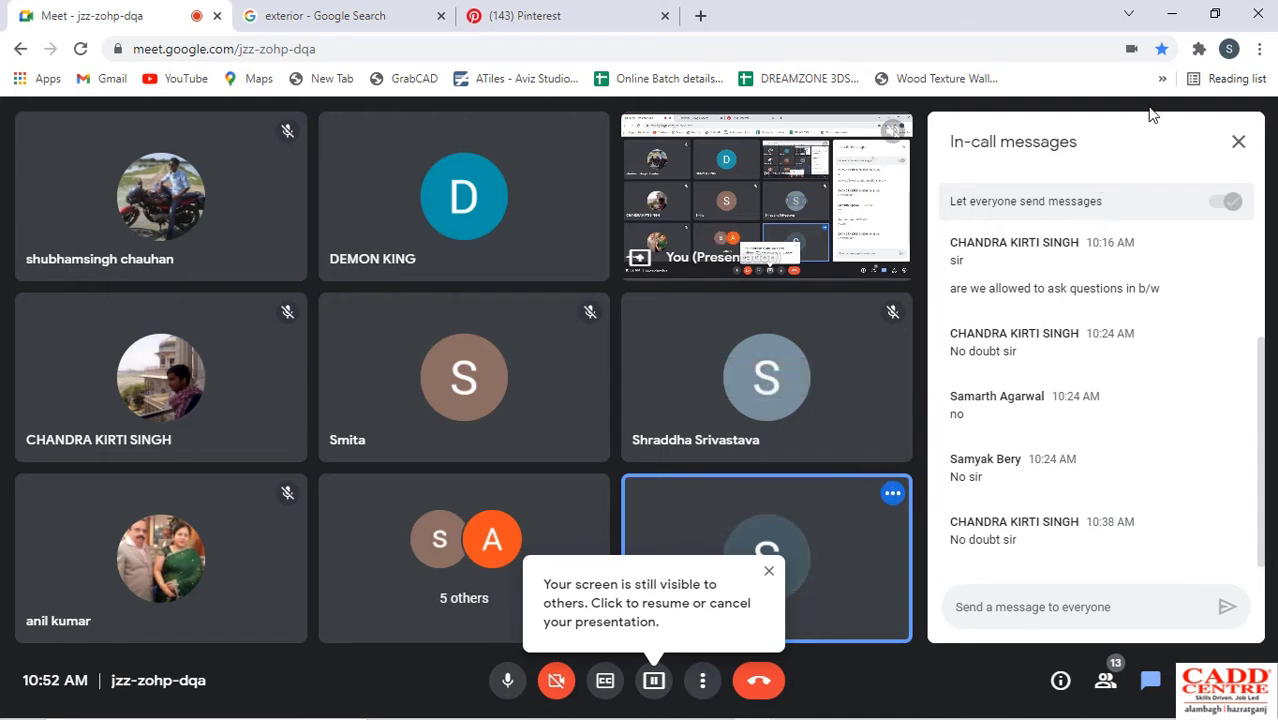
{"action": "left_click", "coordinate": [1174, 14]}
Make the selected wall outline a group and clear the selection
{"action": "scroll", "coordinate": [679, 443], "scroll_direction": "down", "scroll_amount": 3}
{"action": "scroll", "coordinate": [675, 480], "scroll_direction": "up", "scroll_amount": 5}
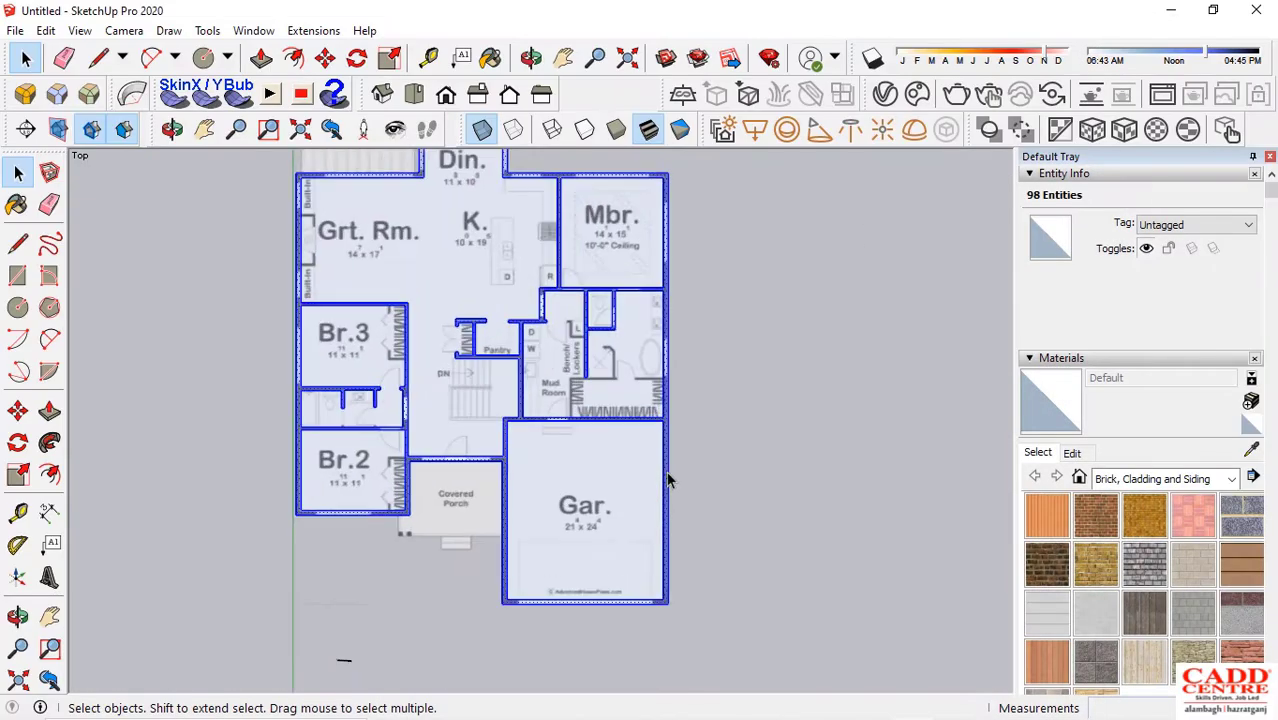
{"action": "right_click", "coordinate": [665, 526]}
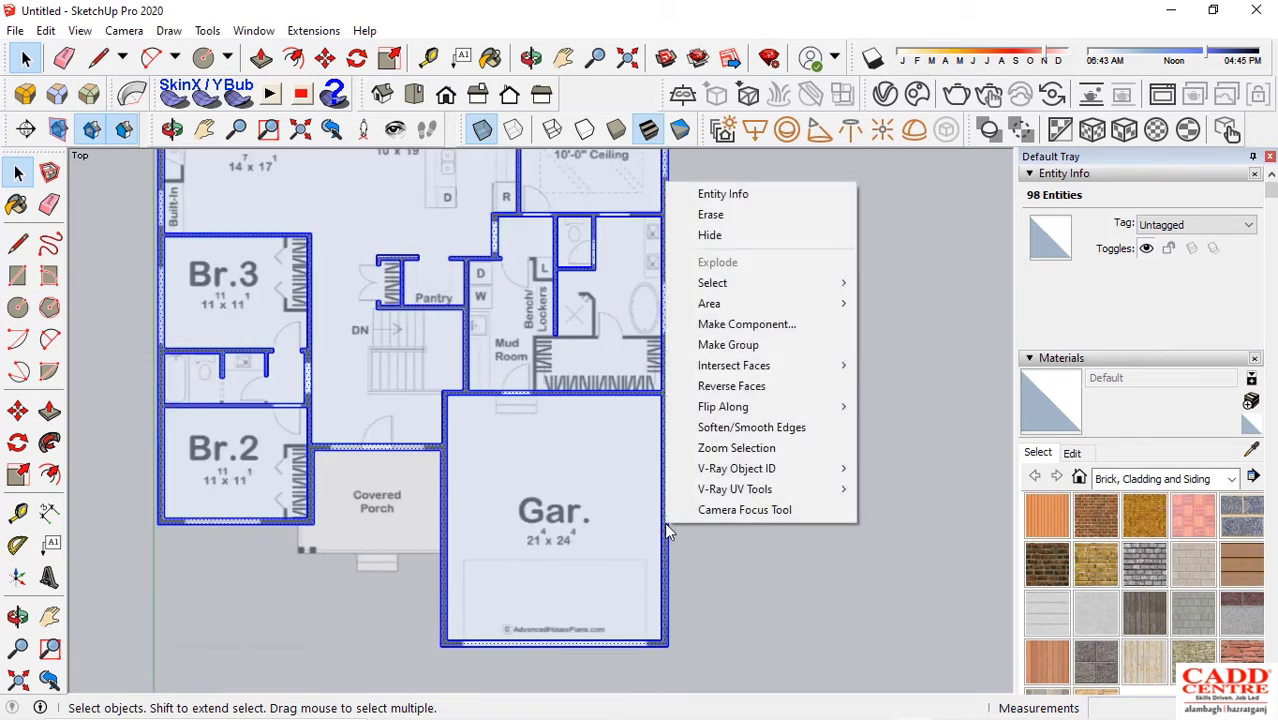
{"action": "left_click", "coordinate": [769, 340]}
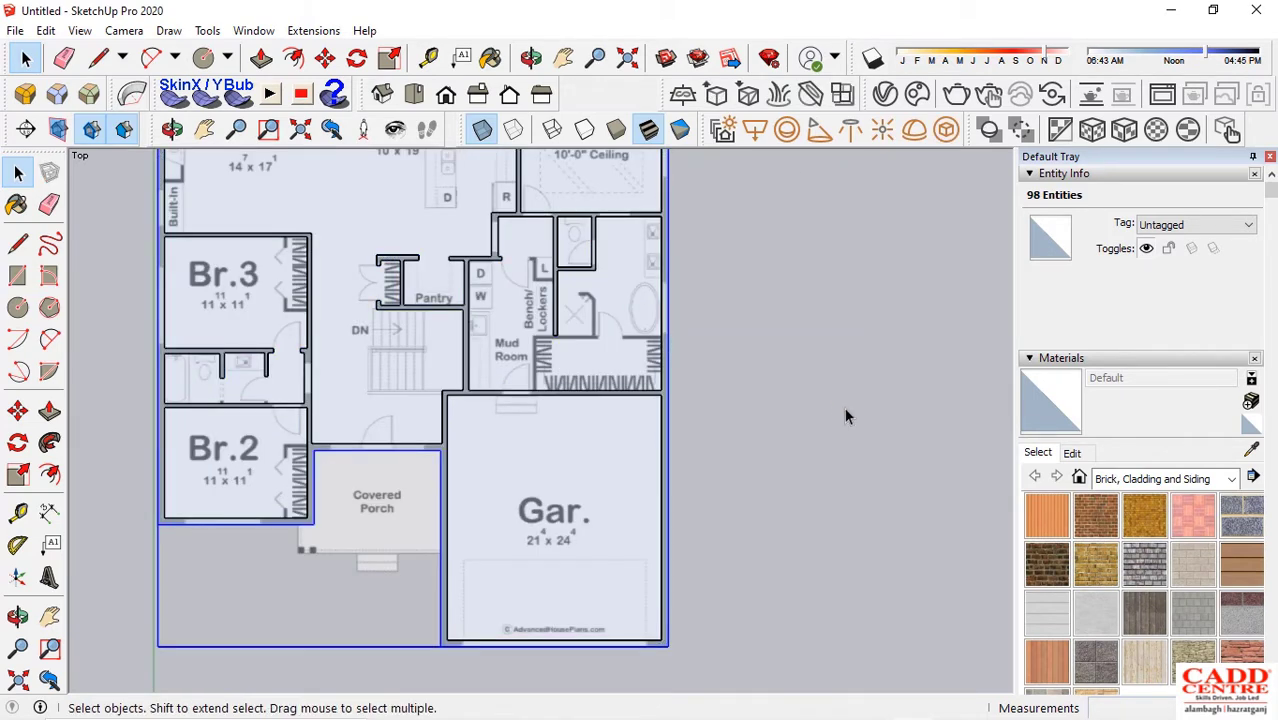
{"action": "left_click", "coordinate": [702, 520]}
{"action": "scroll", "coordinate": [650, 490], "scroll_direction": "down", "scroll_amount": 3}
{"action": "scroll", "coordinate": [659, 540], "scroll_direction": "up", "scroll_amount": 5}
{"action": "scroll", "coordinate": [690, 527], "scroll_direction": "up", "scroll_amount": 2}
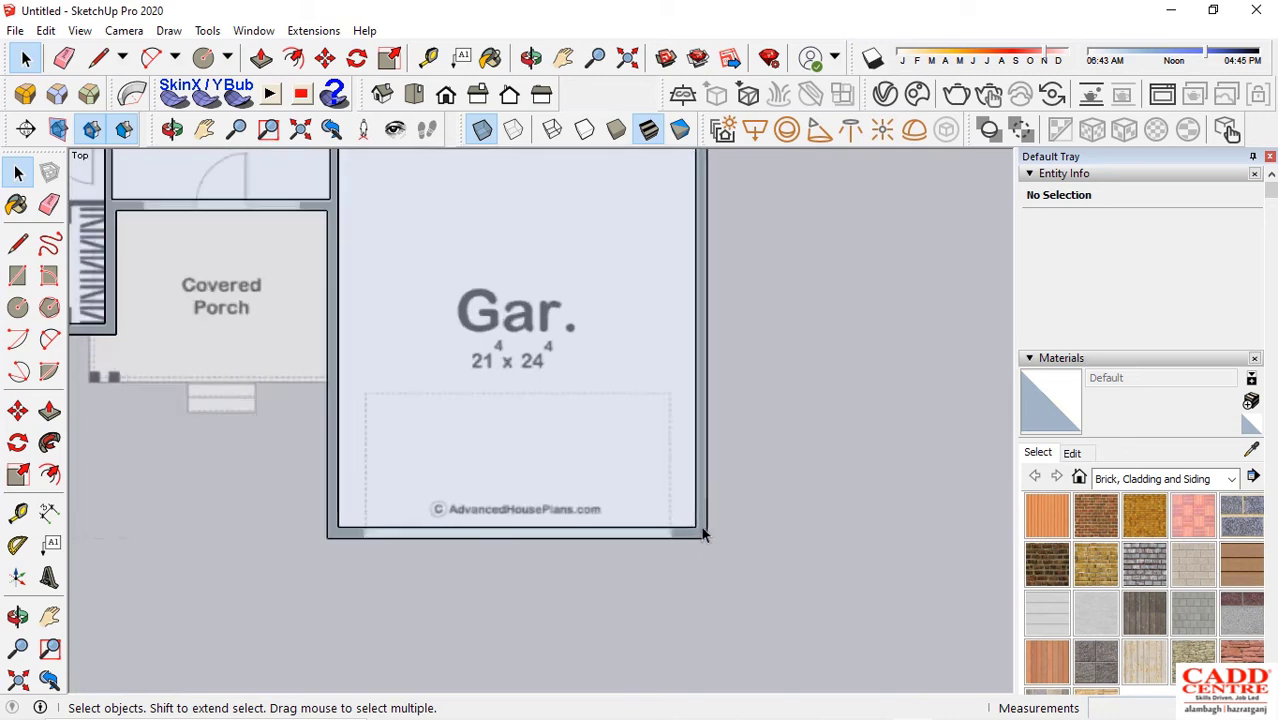
{"action": "double_click", "coordinate": [701, 526]}
{"action": "scroll", "coordinate": [715, 545], "scroll_direction": "down", "scroll_amount": 2}
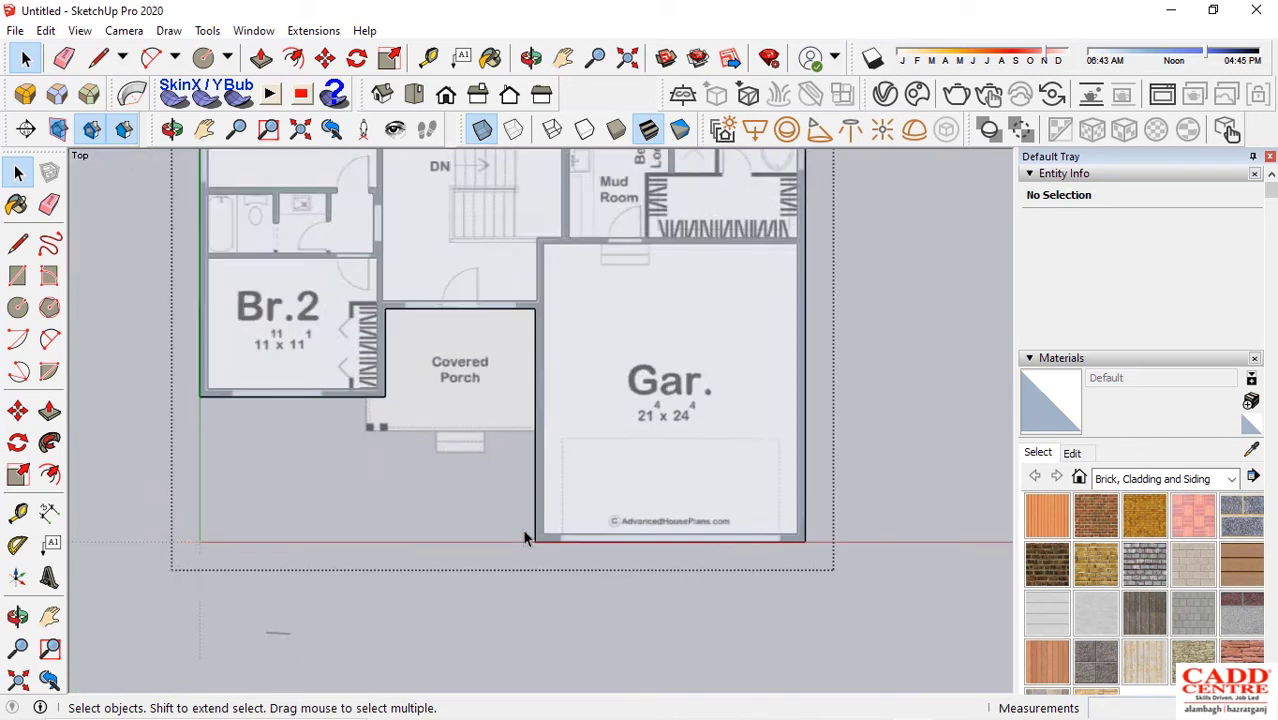
{"action": "scroll", "coordinate": [531, 536], "scroll_direction": "up", "scroll_amount": 3}
{"action": "triple_click", "coordinate": [527, 526]}
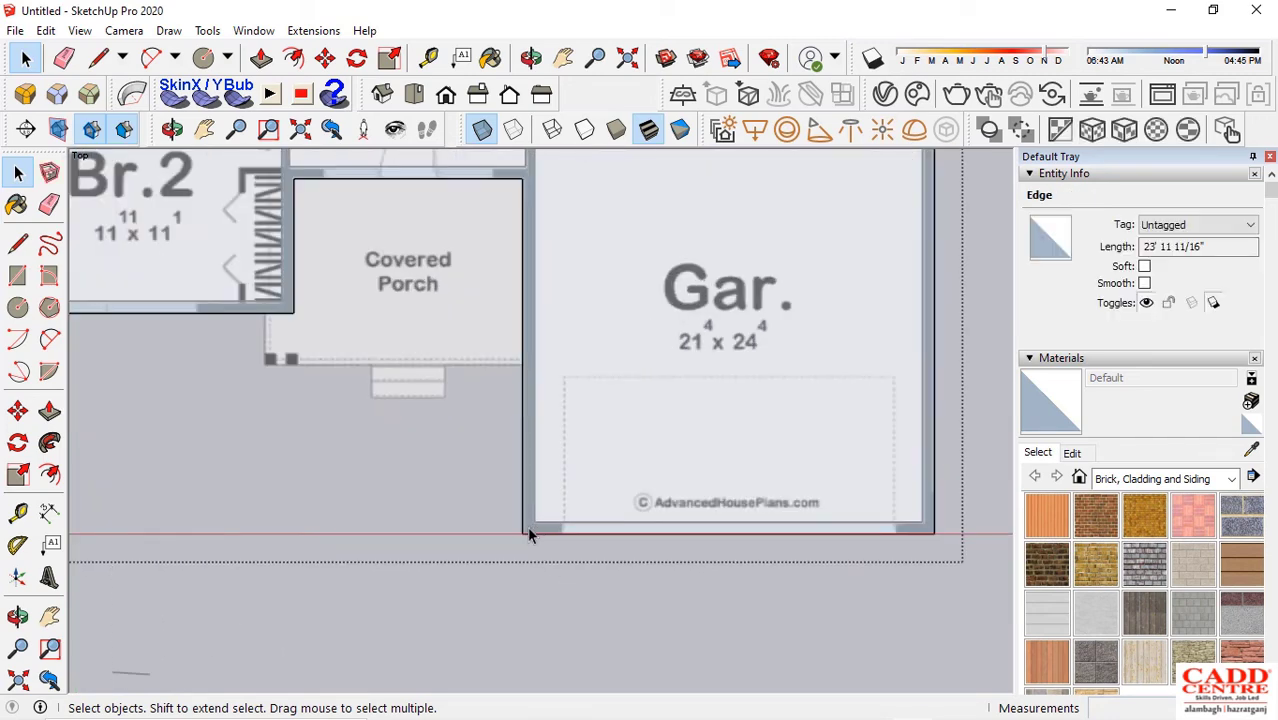
{"action": "scroll", "coordinate": [591, 545], "scroll_direction": "down", "scroll_amount": 3}
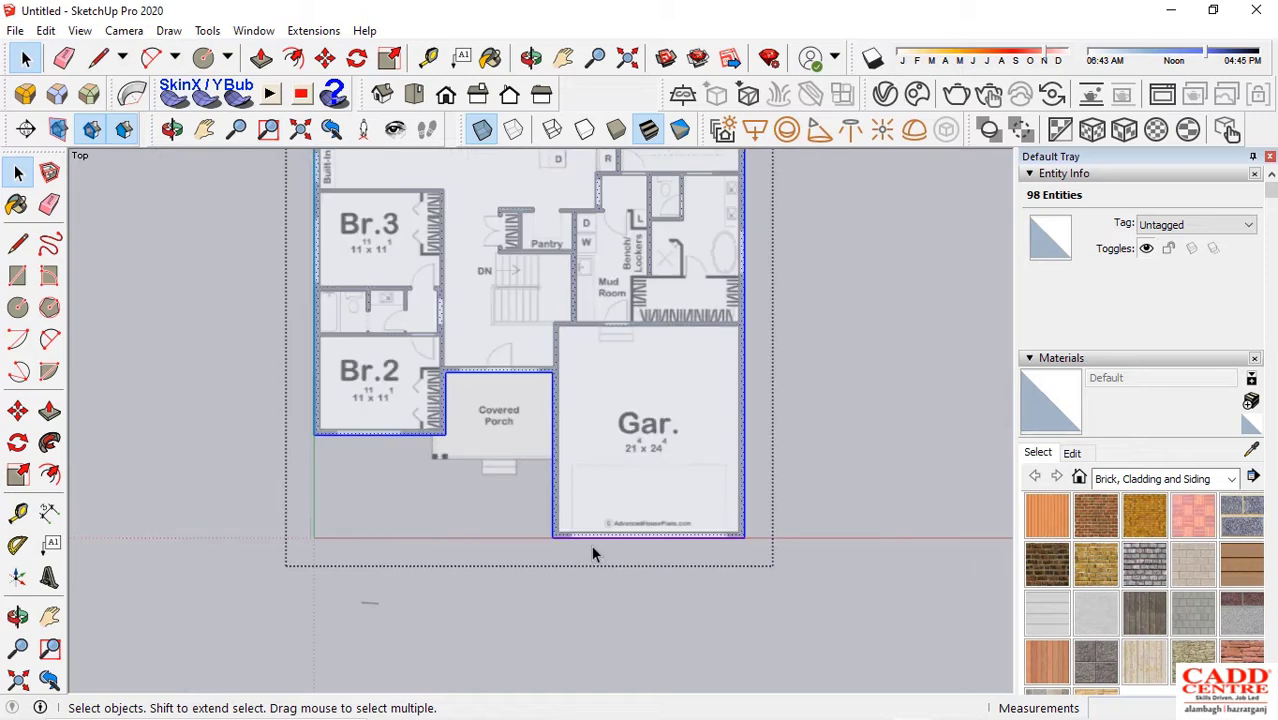
{"action": "left_click", "coordinate": [976, 399]}
Open the wall group for editing and raise its wall face 9' with Push/Pull
{"action": "scroll", "coordinate": [755, 470], "scroll_direction": "up", "scroll_amount": 4}
{"action": "left_click", "coordinate": [729, 505]}
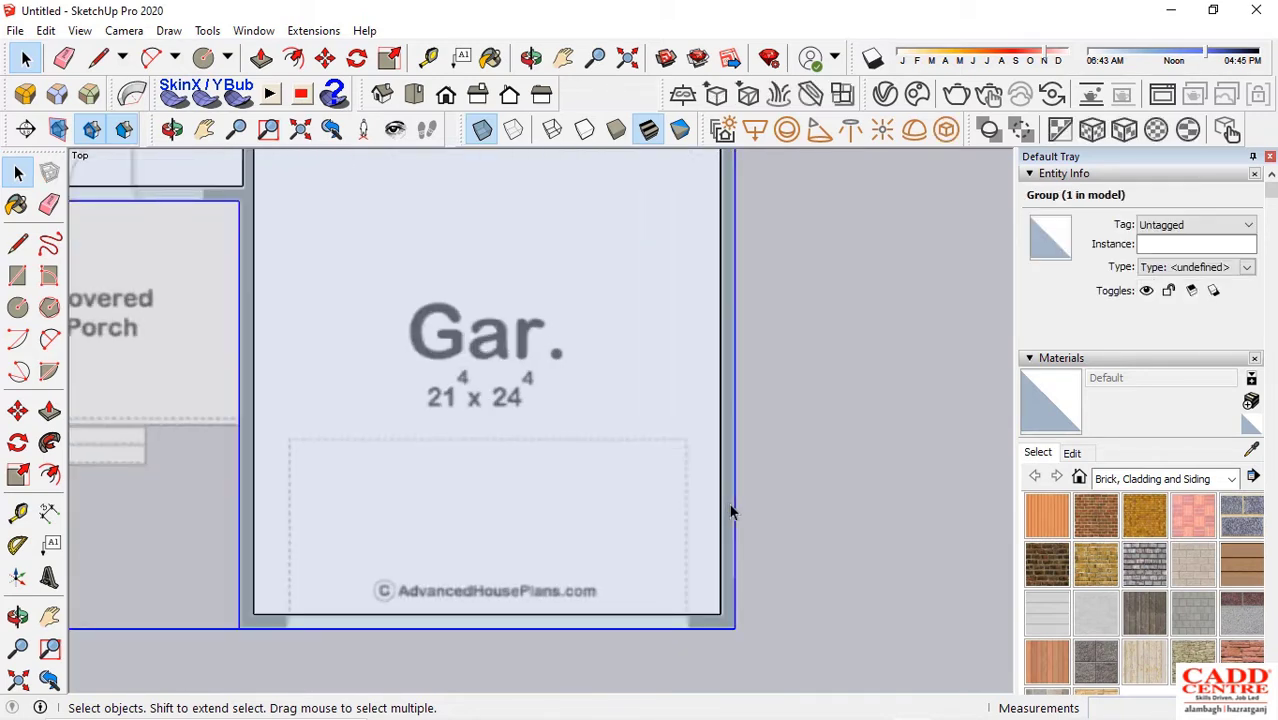
{"action": "left_click", "coordinate": [729, 511]}
{"action": "scroll", "coordinate": [729, 515], "scroll_direction": "down", "scroll_amount": 5}
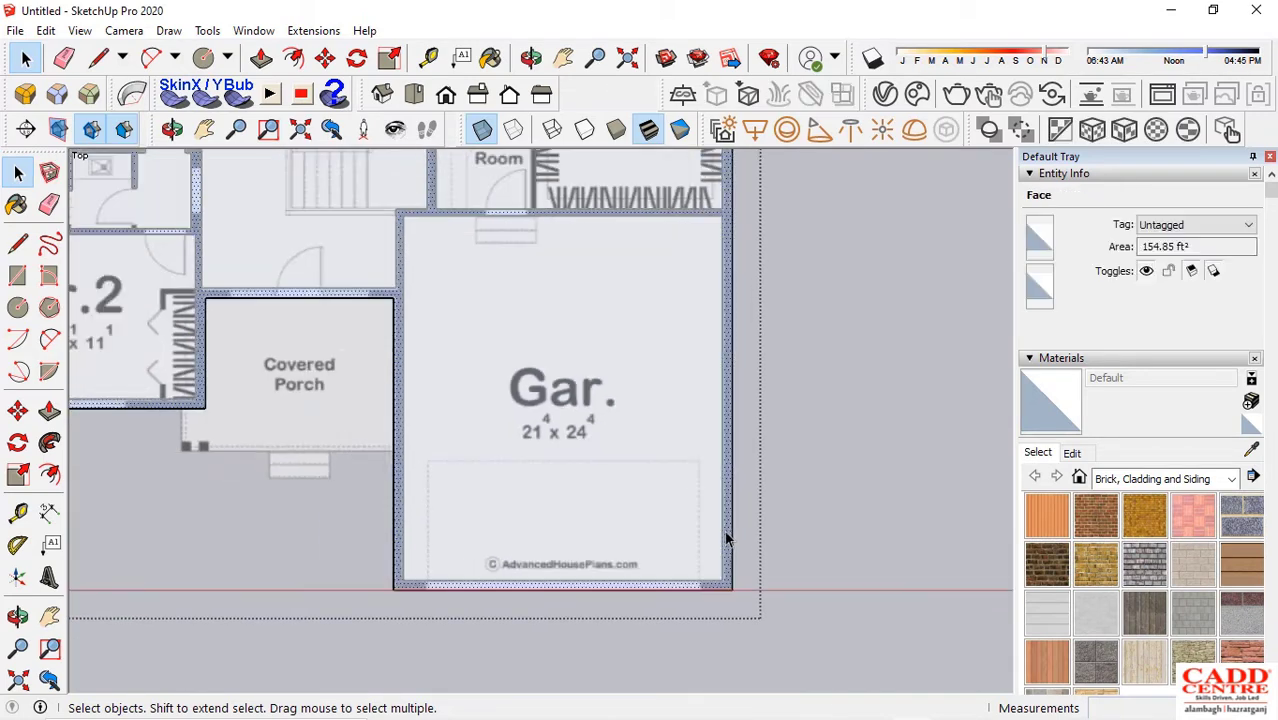
{"action": "scroll", "coordinate": [575, 280], "scroll_direction": "up", "scroll_amount": 2}
{"action": "scroll", "coordinate": [640, 415], "scroll_direction": "down", "scroll_amount": 3}
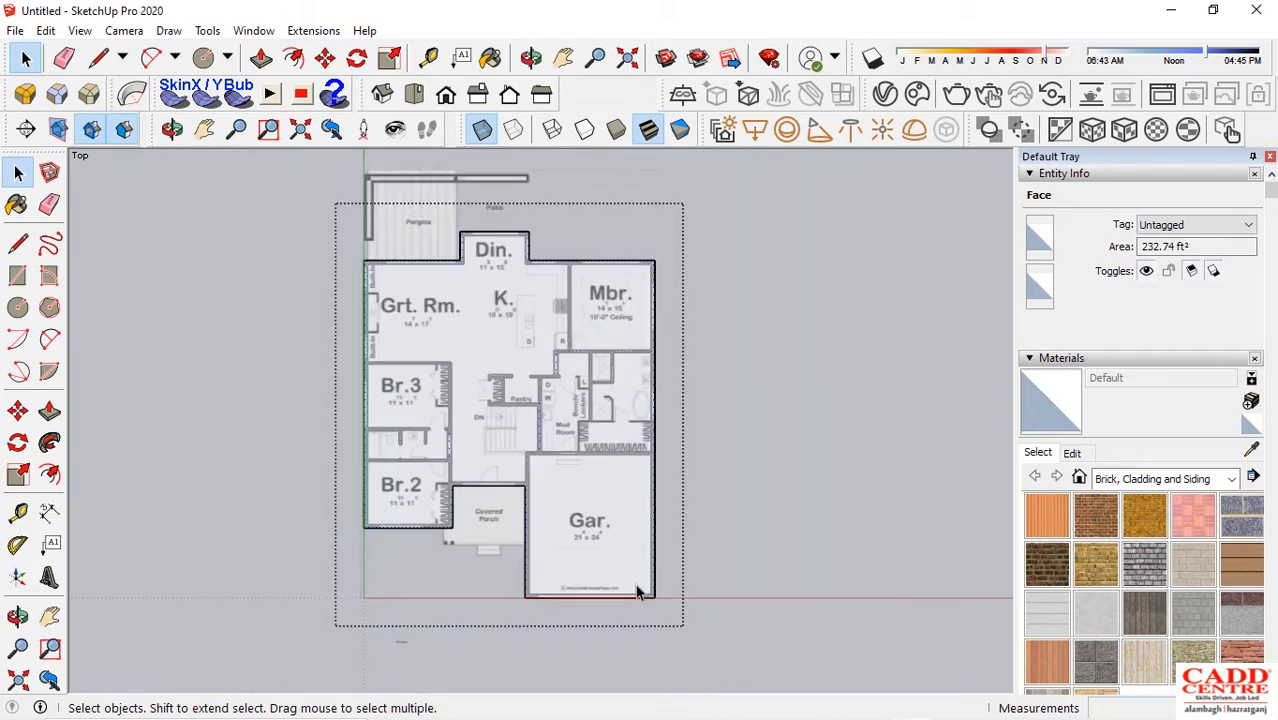
{"action": "middle_click_drag", "start_coordinate": [570, 572], "coordinate": [534, 568]}
{"action": "scroll", "coordinate": [596, 545], "scroll_direction": "up", "scroll_amount": 6}
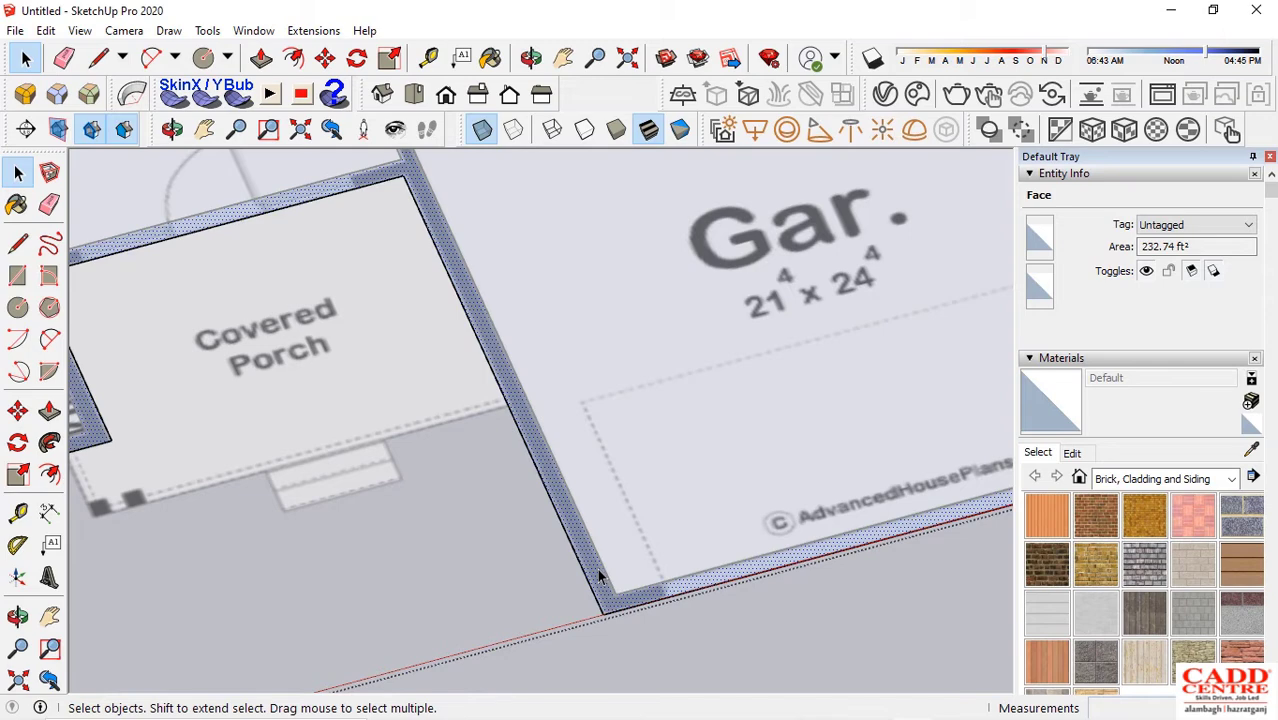
{"action": "key", "text": "p"}
{"action": "left_click", "coordinate": [598, 566]}
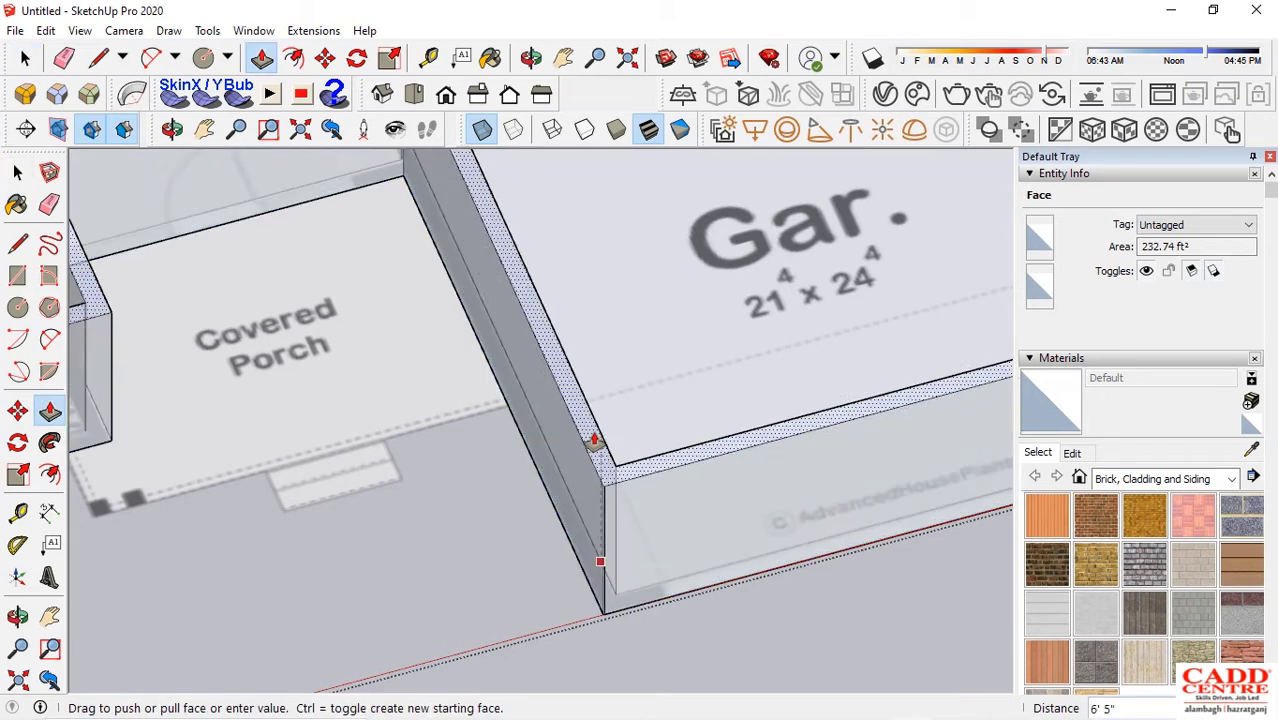
{"action": "scroll", "coordinate": [594, 436], "scroll_direction": "down", "scroll_amount": 5}
{"action": "middle_click_drag", "start_coordinate": [594, 430], "coordinate": [595, 396]}
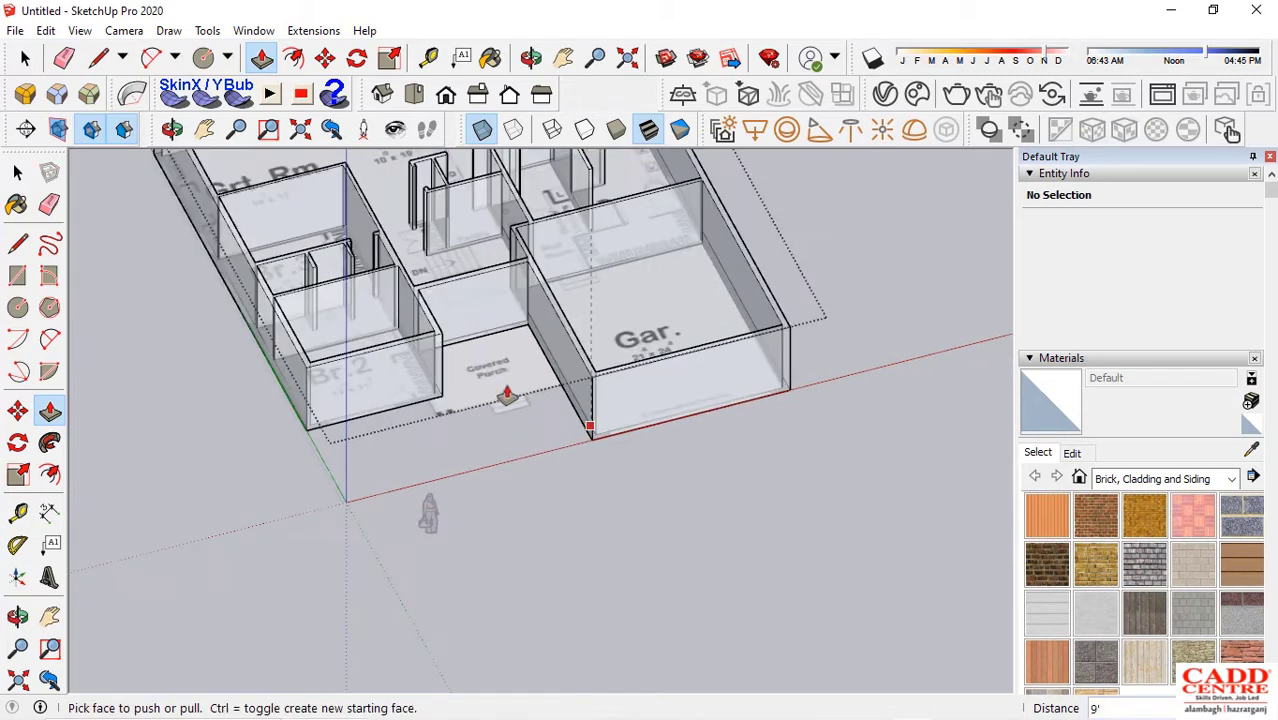
Close the wall group and turn off the X-ray display of transparent faces
{"action": "mouse_move", "coordinate": [507, 395]}
{"action": "middle_mouse_down"}
{"action": "mouse_move", "coordinate": [502, 434]}
{"action": "mouse_move", "coordinate": [756, 308]}
{"action": "mouse_move", "coordinate": [451, 251]}
{"action": "mouse_move", "coordinate": [507, 415]}
{"action": "middle_mouse_up"}
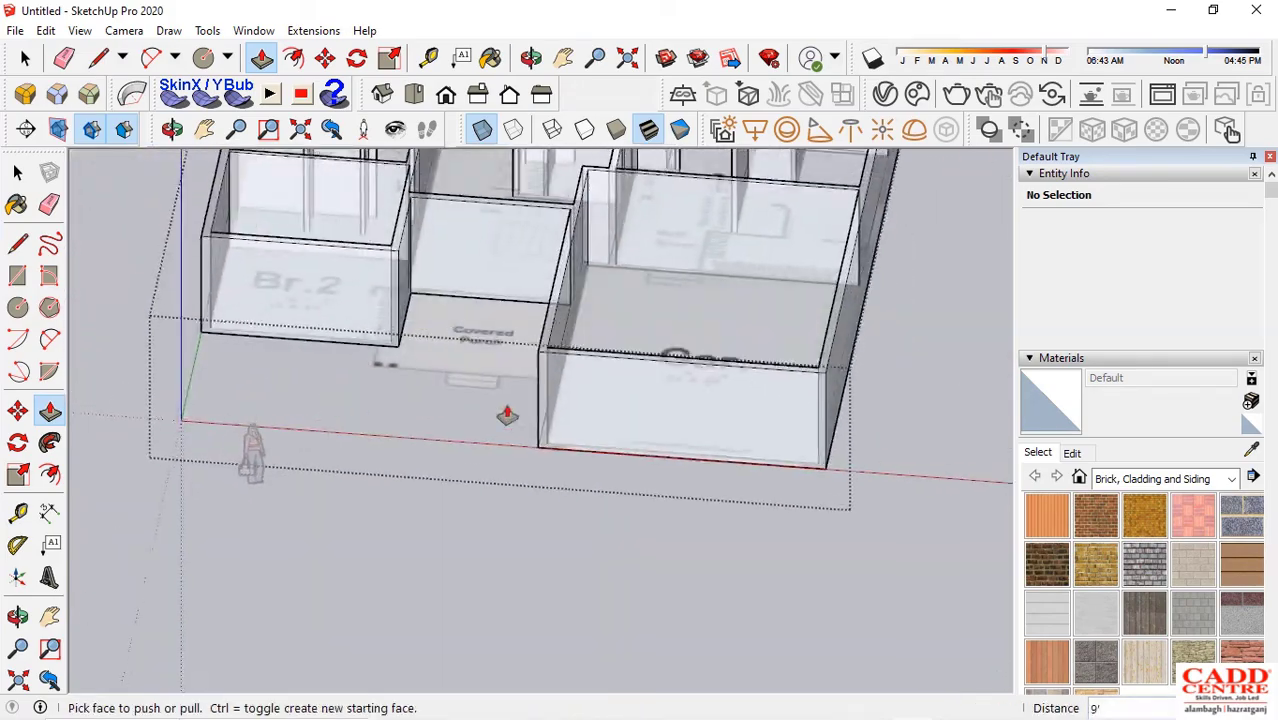
{"action": "middle_click_drag", "start_coordinate": [560, 305], "coordinate": [485, 452]}
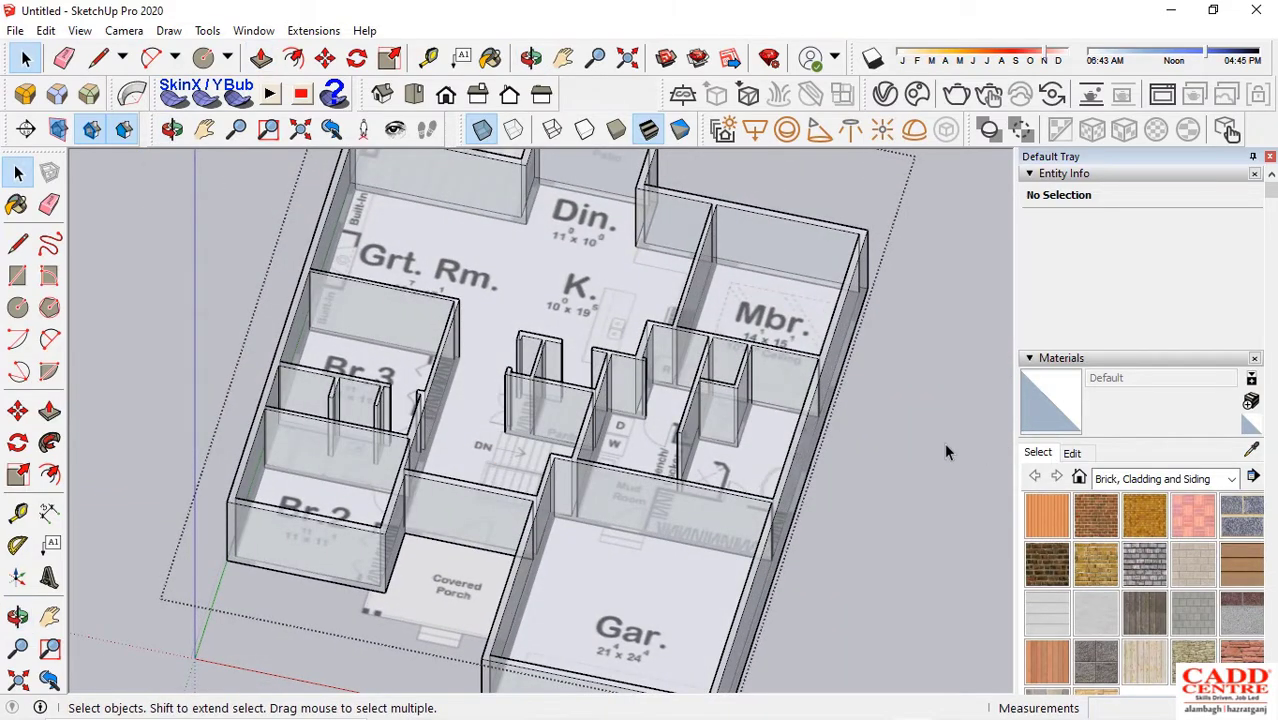
{"action": "left_click", "coordinate": [945, 445]}
{"action": "scroll", "coordinate": [650, 482], "scroll_direction": "down", "scroll_amount": 3}
{"action": "scroll", "coordinate": [618, 566], "scroll_direction": "up", "scroll_amount": 2}
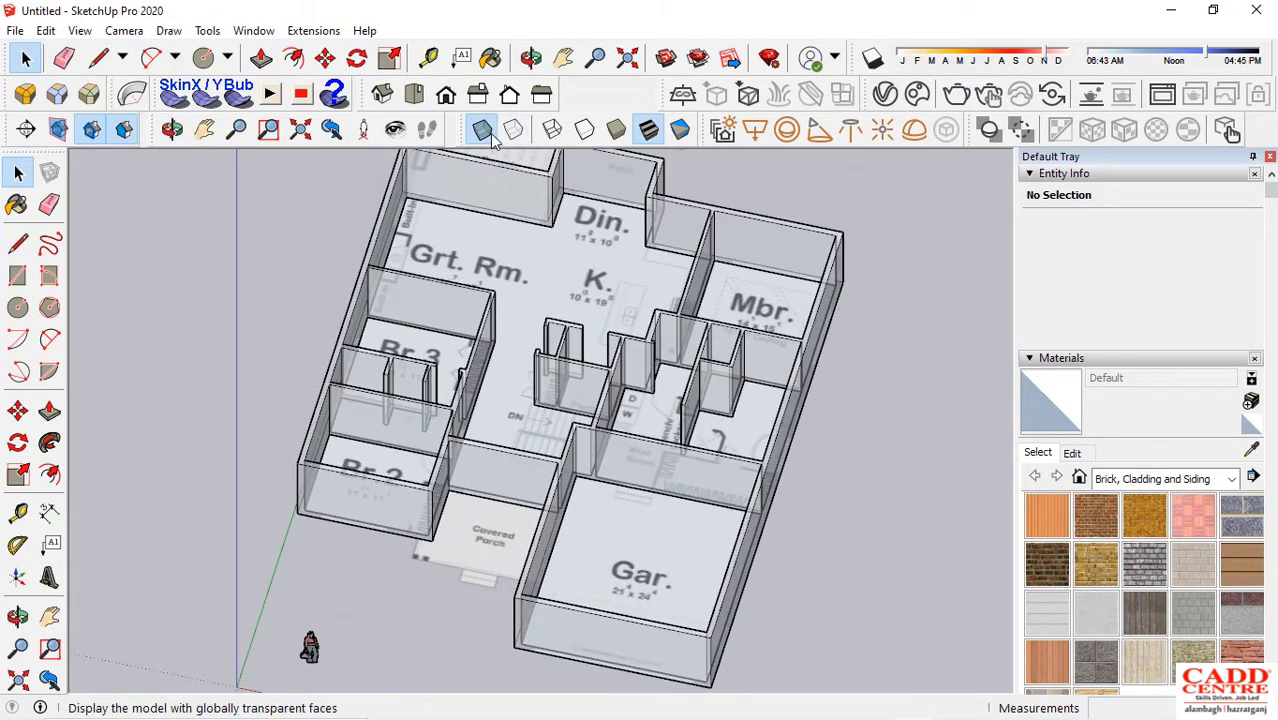
{"action": "scroll", "coordinate": [584, 549], "scroll_direction": "up", "scroll_amount": 2}
{"action": "mouse_move", "coordinate": [556, 490]}
{"action": "middle_mouse_down"}
{"action": "mouse_move", "coordinate": [539, 394]}
{"action": "mouse_move", "coordinate": [905, 364]}
{"action": "mouse_move", "coordinate": [687, 554]}
{"action": "mouse_move", "coordinate": [636, 535]}
{"action": "middle_mouse_up"}
{"action": "scroll", "coordinate": [636, 535], "scroll_direction": "down", "scroll_amount": 3}
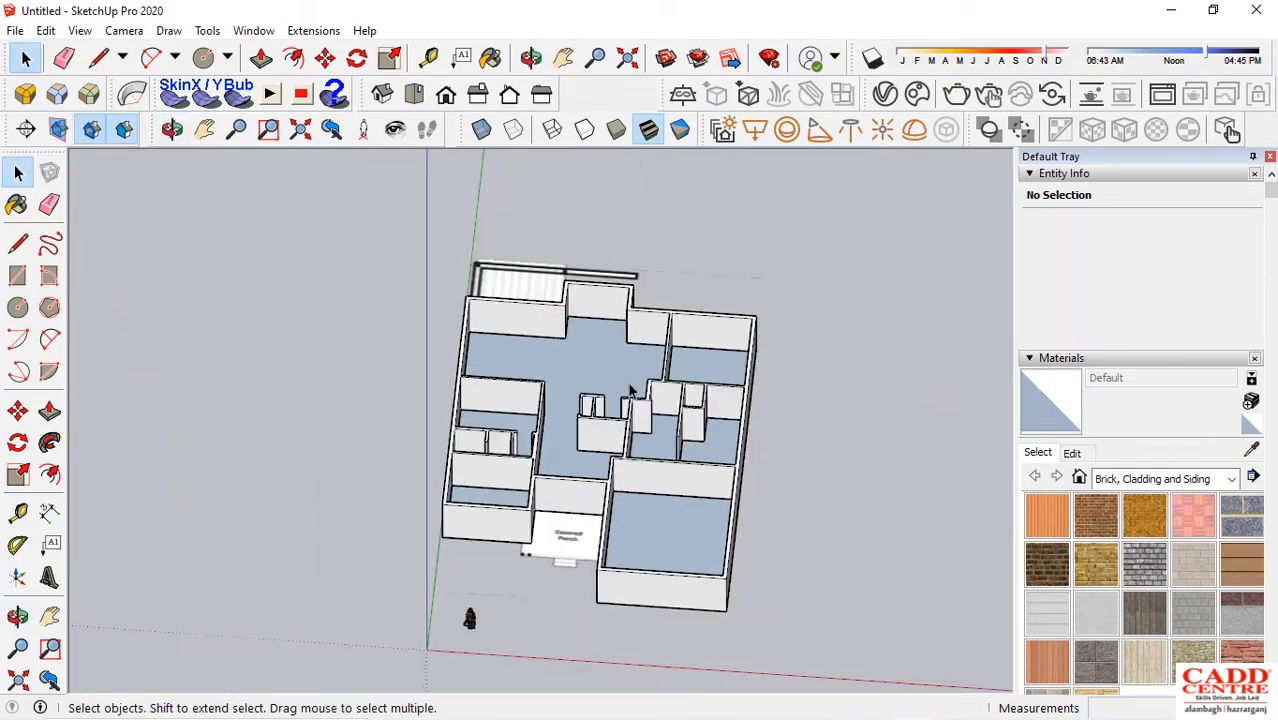
{"action": "scroll", "coordinate": [630, 385], "scroll_direction": "up", "scroll_amount": 2}
{"action": "middle_click_drag", "start_coordinate": [648, 424], "coordinate": [860, 458]}
{"action": "scroll", "coordinate": [436, 533], "scroll_direction": "up", "scroll_amount": 4}
{"action": "scroll", "coordinate": [442, 530], "scroll_direction": "down", "scroll_amount": 4}
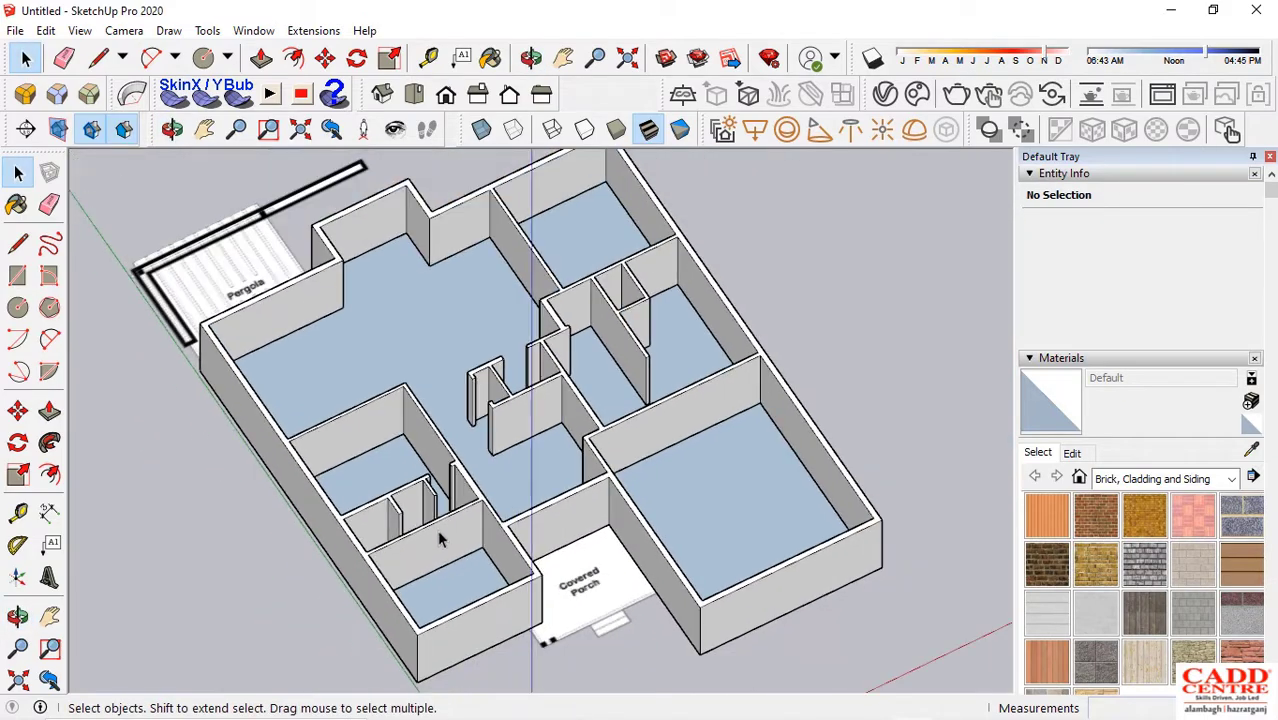
{"action": "mouse_move", "coordinate": [442, 530]}
{"action": "middle_mouse_down"}
{"action": "mouse_move", "coordinate": [700, 565]}
{"action": "mouse_move", "coordinate": [941, 471]}
{"action": "mouse_move", "coordinate": [446, 527]}
{"action": "middle_mouse_up"}
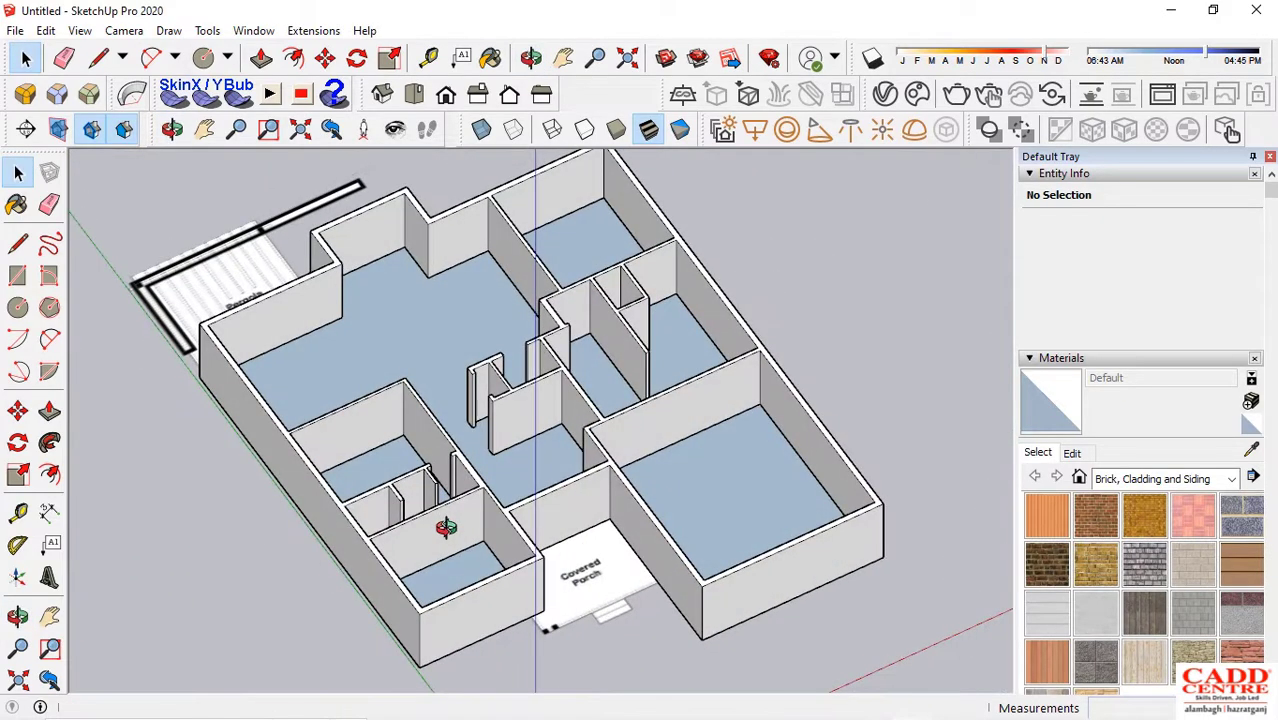
Turn the X-ray display of transparent faces back on and clear the floor face selection
{"action": "scroll", "coordinate": [452, 540], "scroll_direction": "up", "scroll_amount": 4}
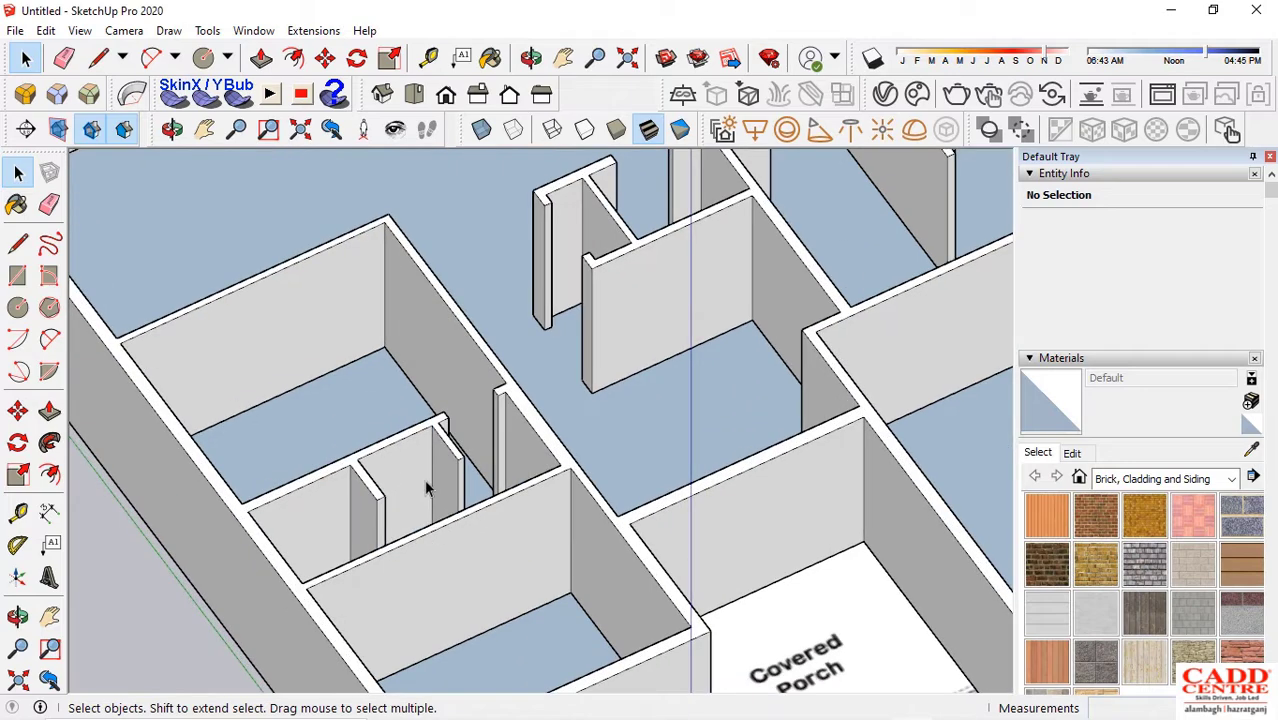
{"action": "scroll", "coordinate": [428, 485], "scroll_direction": "down", "scroll_amount": 4}
{"action": "middle_click_drag", "start_coordinate": [402, 599], "coordinate": [408, 479]}
{"action": "scroll", "coordinate": [408, 479], "scroll_direction": "down", "scroll_amount": 4}
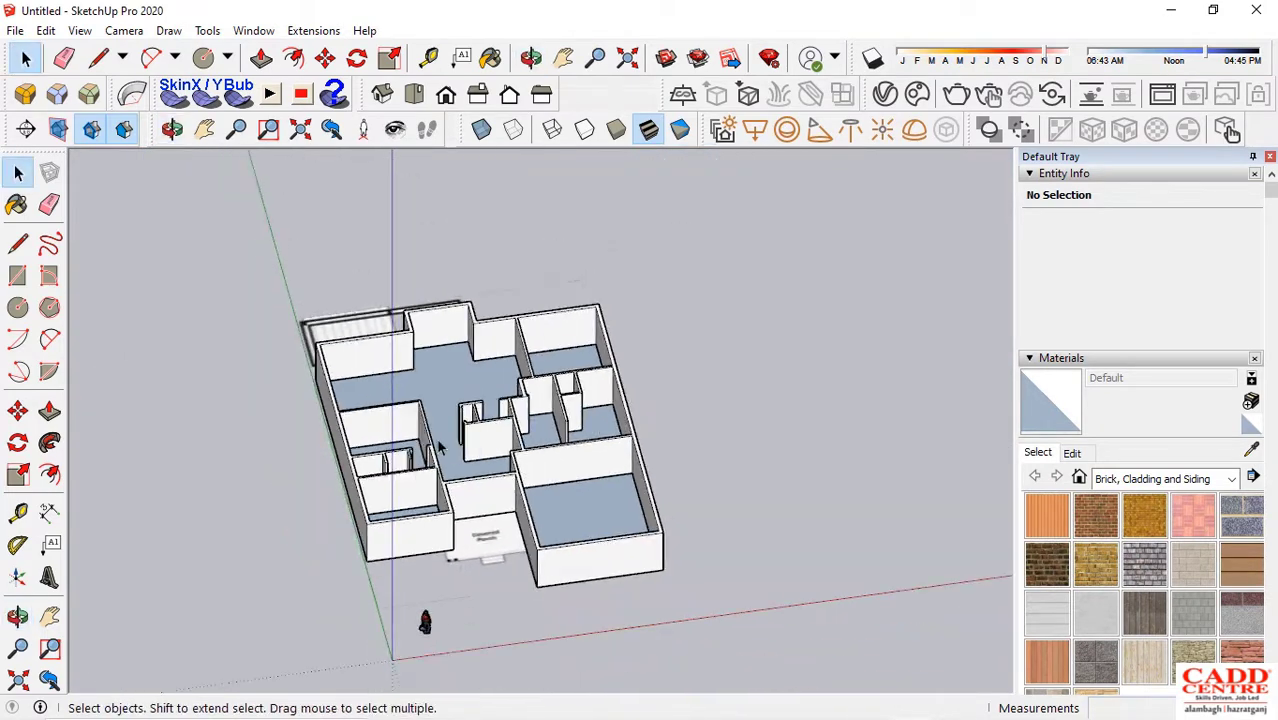
{"action": "scroll", "coordinate": [451, 456], "scroll_direction": "up", "scroll_amount": 5}
{"action": "left_click", "coordinate": [443, 407]}
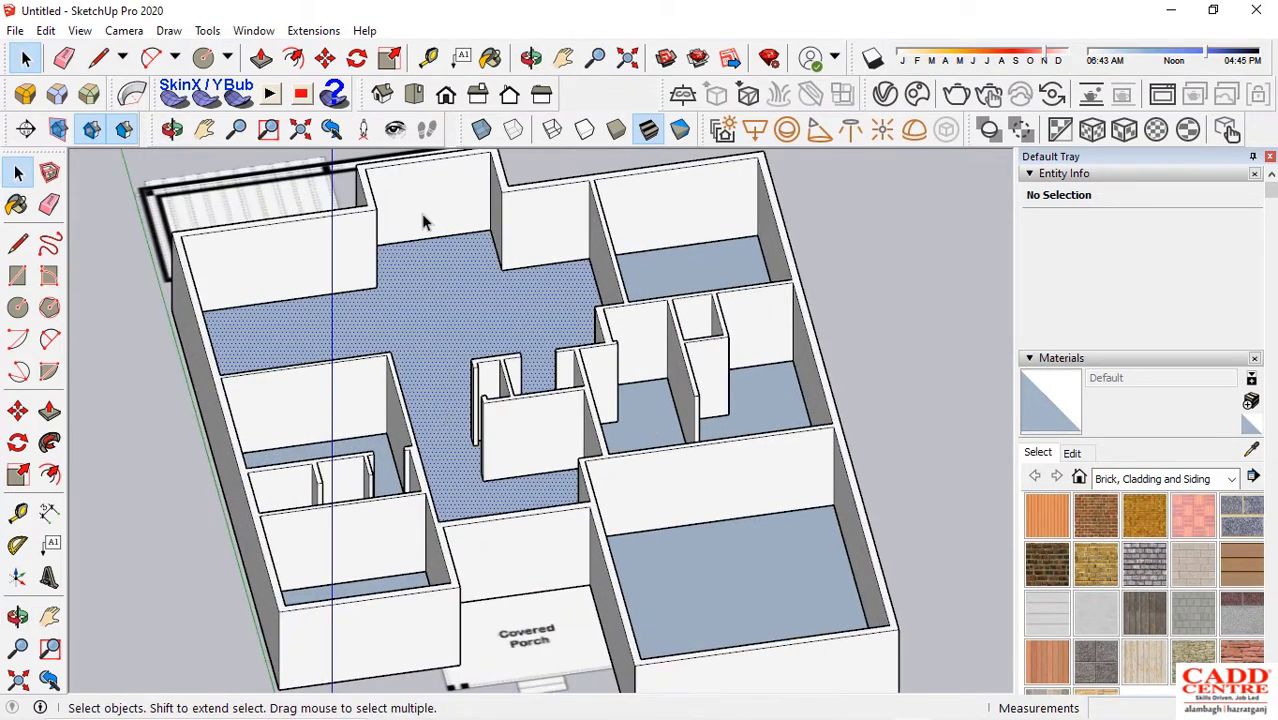
{"action": "left_click", "coordinate": [485, 130]}
{"action": "left_click", "coordinate": [890, 254]}
Examine the raised walls against the imported floor plan from above and from oblique angles
{"action": "scroll", "coordinate": [502, 377], "scroll_direction": "down", "scroll_amount": 4}
{"action": "middle_click_drag", "start_coordinate": [502, 377], "coordinate": [507, 505]}
{"action": "scroll", "coordinate": [507, 508], "scroll_direction": "up", "scroll_amount": 4}
{"action": "scroll", "coordinate": [442, 520], "scroll_direction": "down", "scroll_amount": 4}
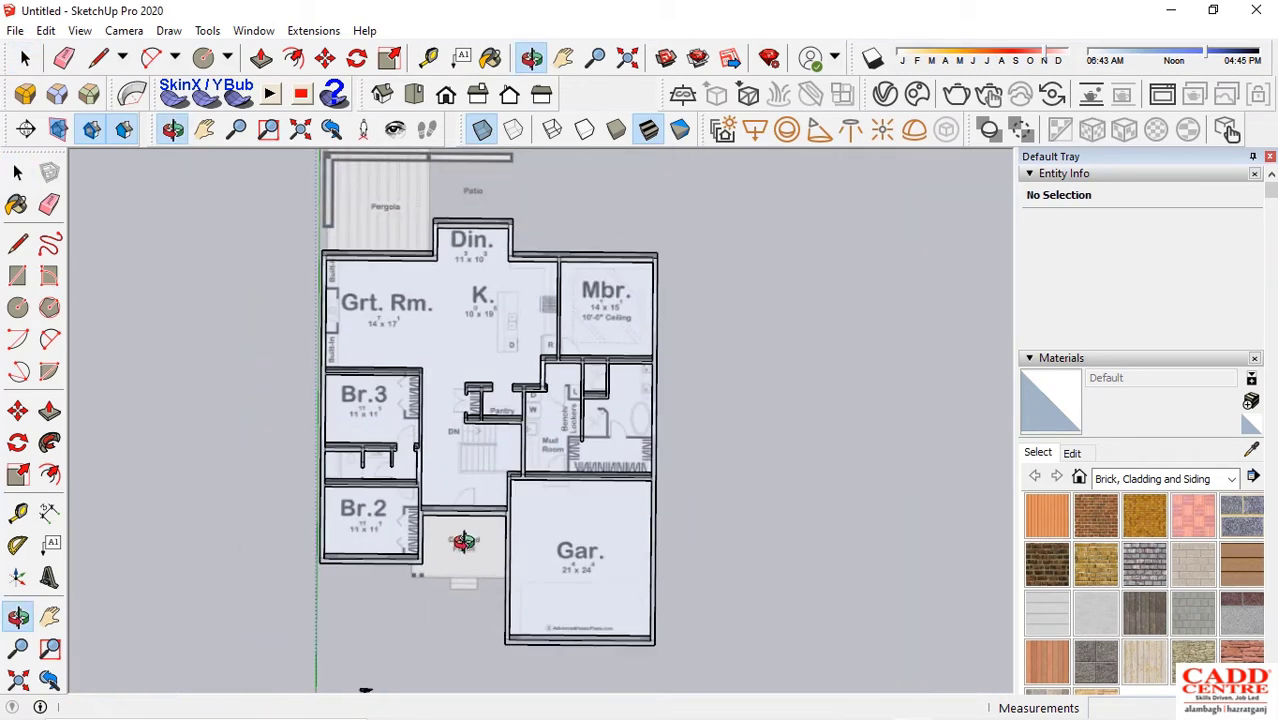
{"action": "scroll", "coordinate": [430, 450], "scroll_direction": "up", "scroll_amount": 2}
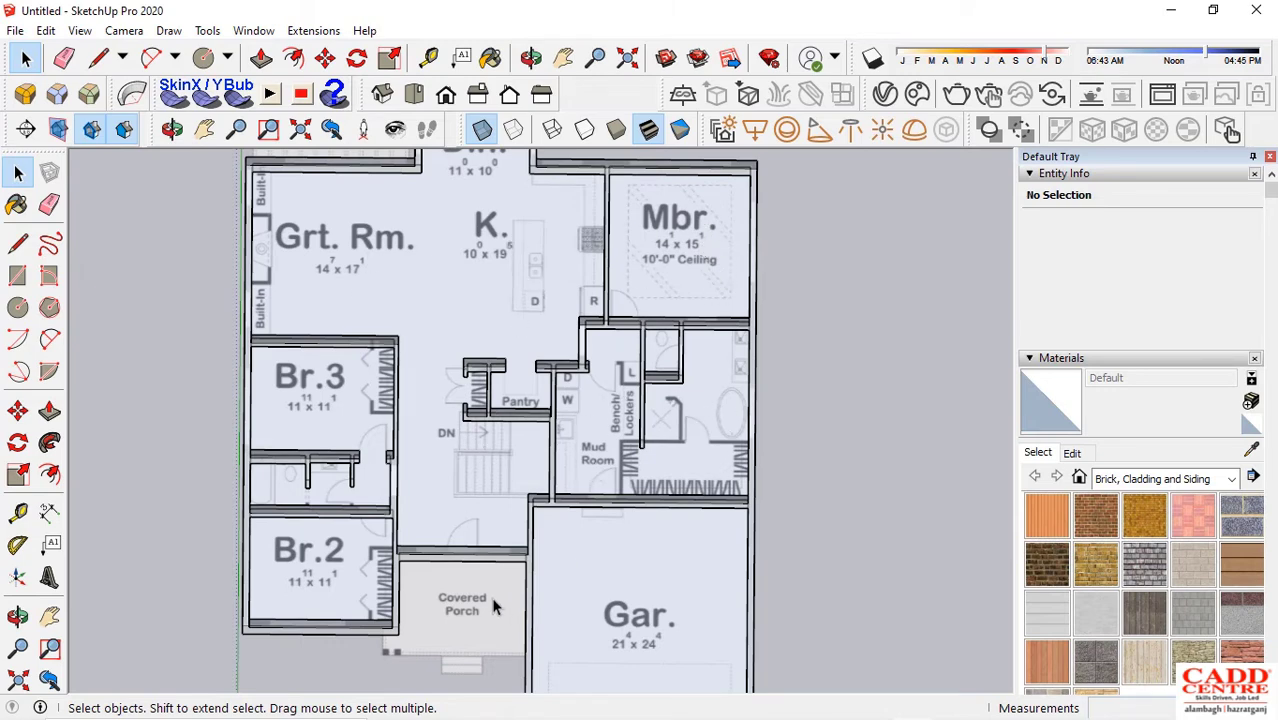
{"action": "scroll", "coordinate": [493, 606], "scroll_direction": "down", "scroll_amount": 3}
{"action": "scroll", "coordinate": [500, 595], "scroll_direction": "up", "scroll_amount": 1}
{"action": "scroll", "coordinate": [505, 590], "scroll_direction": "down", "scroll_amount": 2}
{"action": "scroll", "coordinate": [510, 578], "scroll_direction": "up", "scroll_amount": 2}
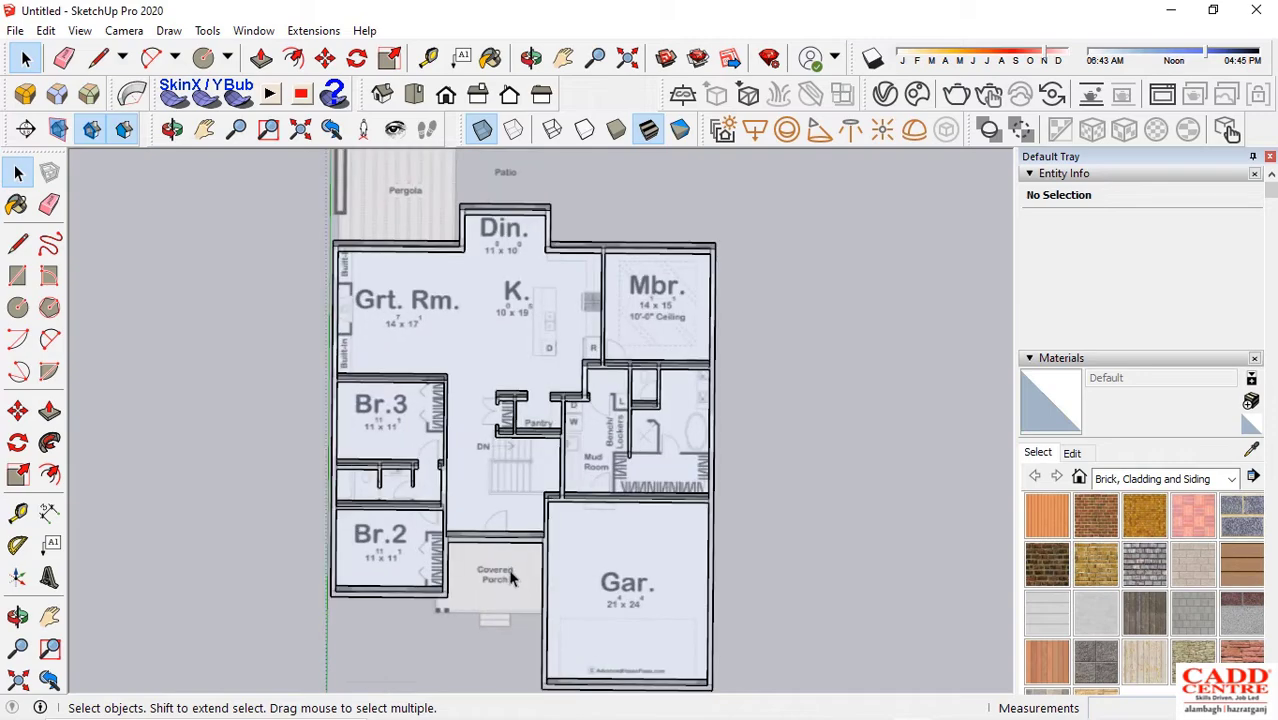
{"action": "scroll", "coordinate": [510, 577], "scroll_direction": "down", "scroll_amount": 1}
{"action": "scroll", "coordinate": [521, 594], "scroll_direction": "up", "scroll_amount": 2}
{"action": "middle_click_drag", "start_coordinate": [521, 594], "coordinate": [331, 342]}
{"action": "scroll", "coordinate": [317, 565], "scroll_direction": "up", "scroll_amount": 3}
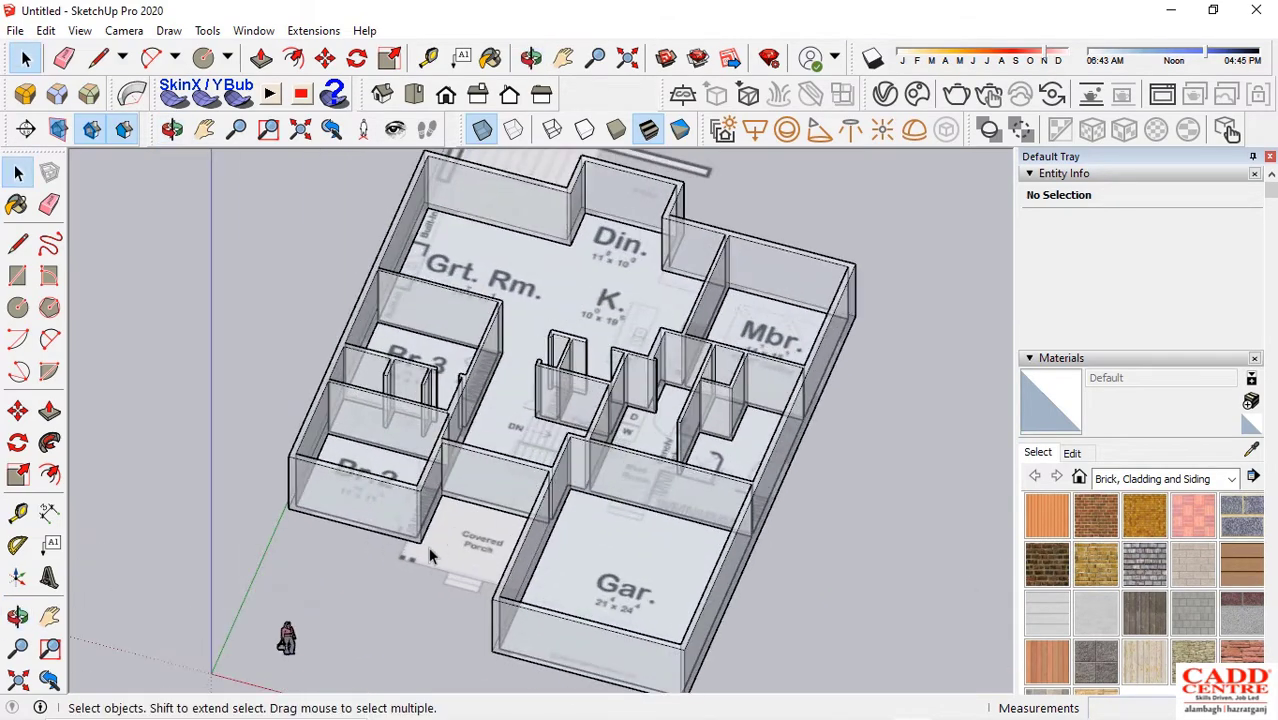
{"action": "scroll", "coordinate": [293, 568], "scroll_direction": "down", "scroll_amount": 2}
{"action": "scroll", "coordinate": [295, 565], "scroll_direction": "up", "scroll_amount": 5}
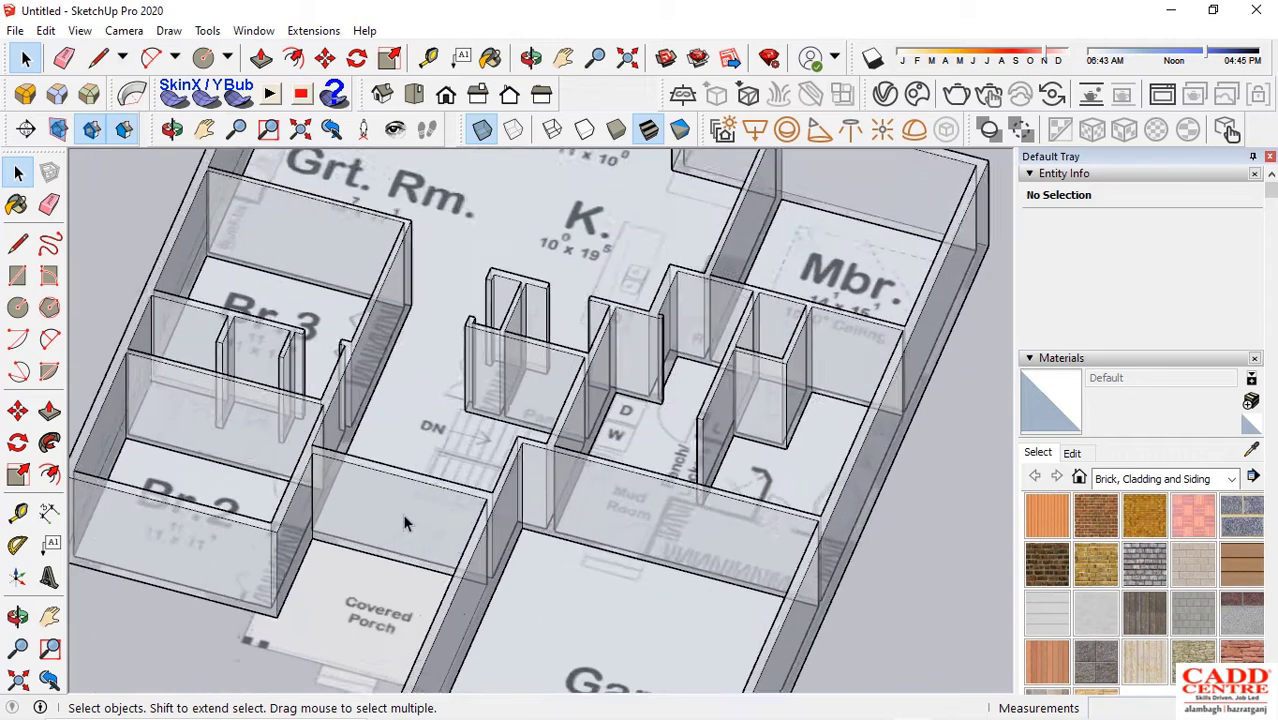
{"action": "scroll", "coordinate": [323, 545], "scroll_direction": "down", "scroll_amount": 5}
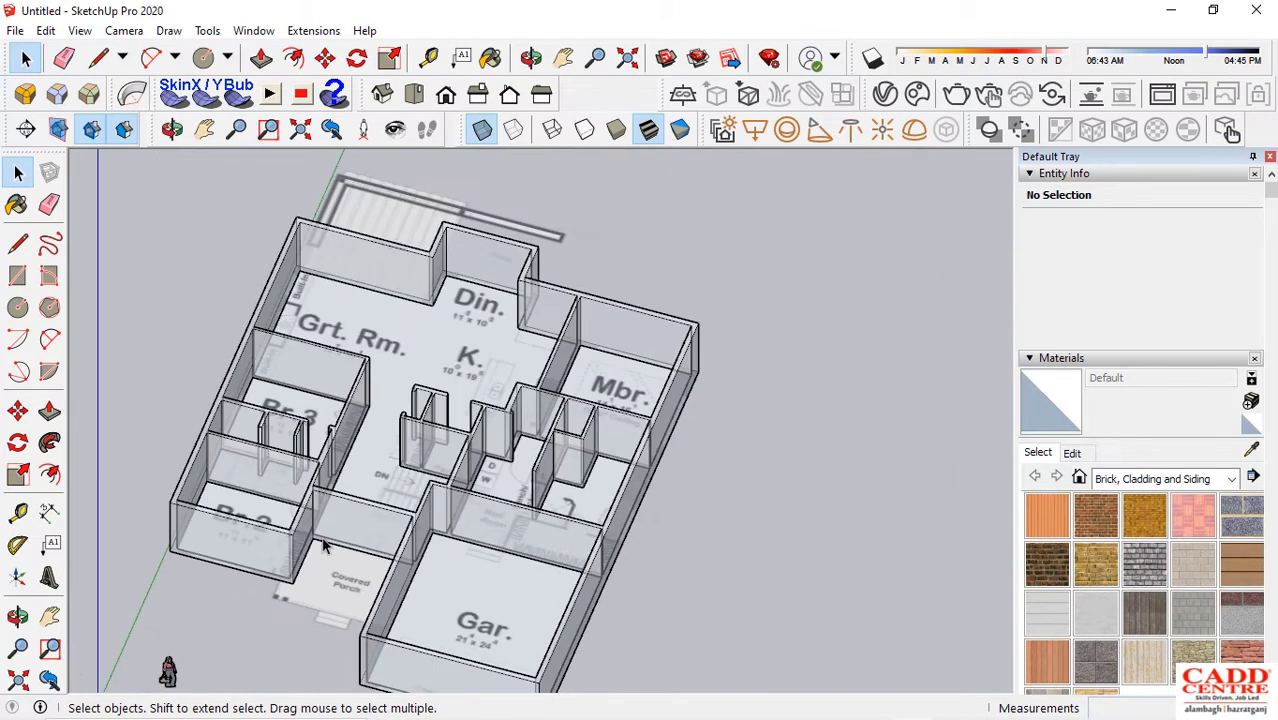
{"action": "middle_click_drag", "start_coordinate": [214, 628], "coordinate": [454, 585]}
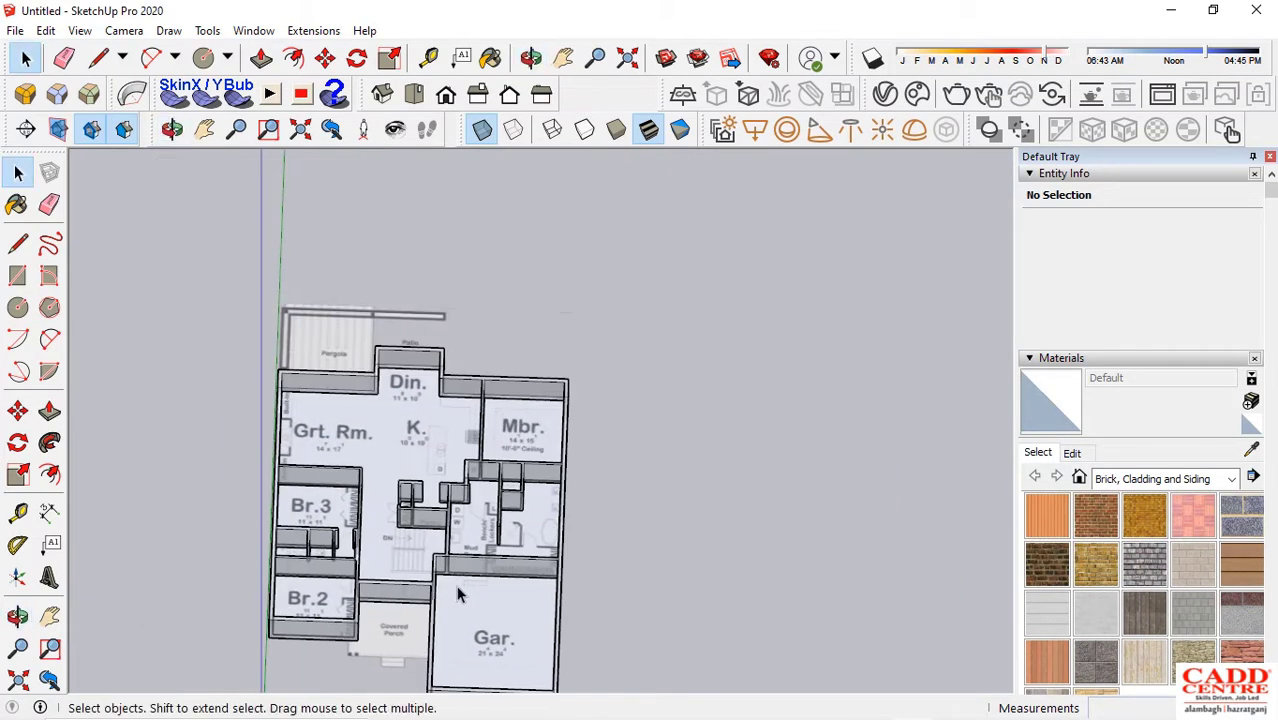
{"action": "scroll", "coordinate": [504, 280], "scroll_direction": "down", "scroll_amount": 1}
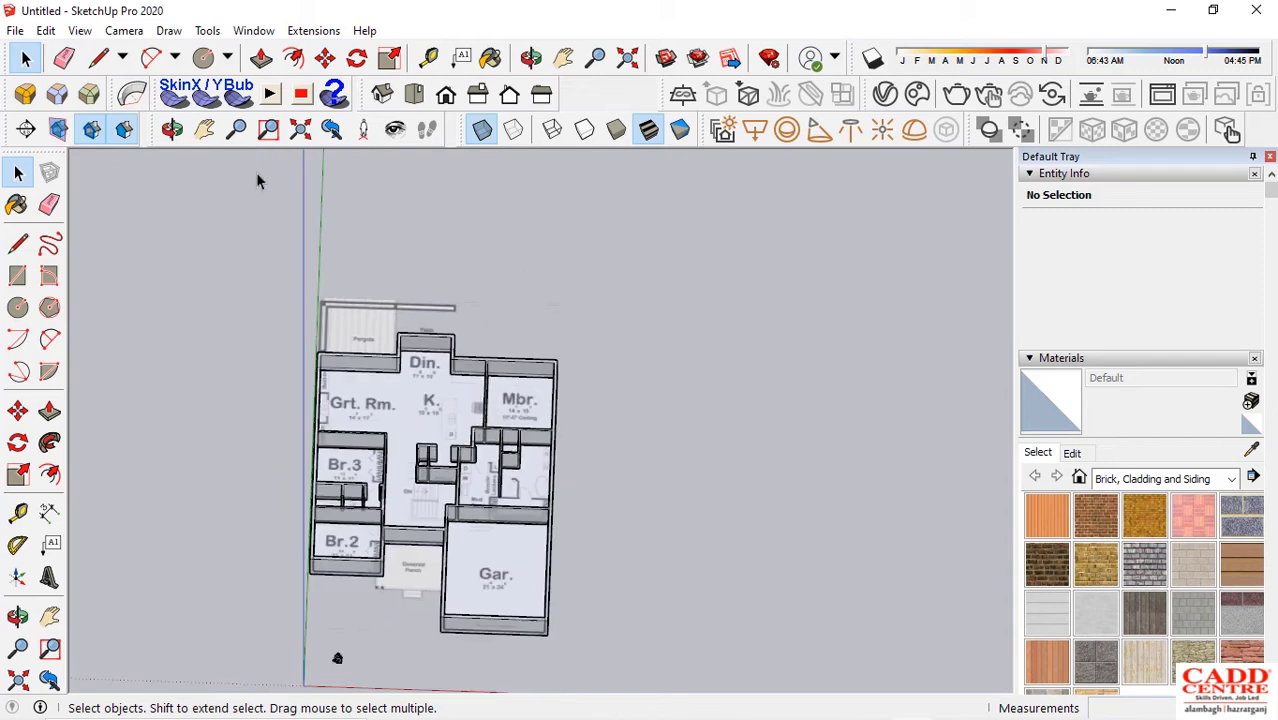
Switch to the top view and examine the room layout around the great room, kitchen and master bedroom
{"action": "left_click", "coordinate": [412, 97]}
{"action": "scroll", "coordinate": [225, 354], "scroll_direction": "down", "scroll_amount": 1}
{"action": "scroll", "coordinate": [362, 373], "scroll_direction": "up", "scroll_amount": 3}
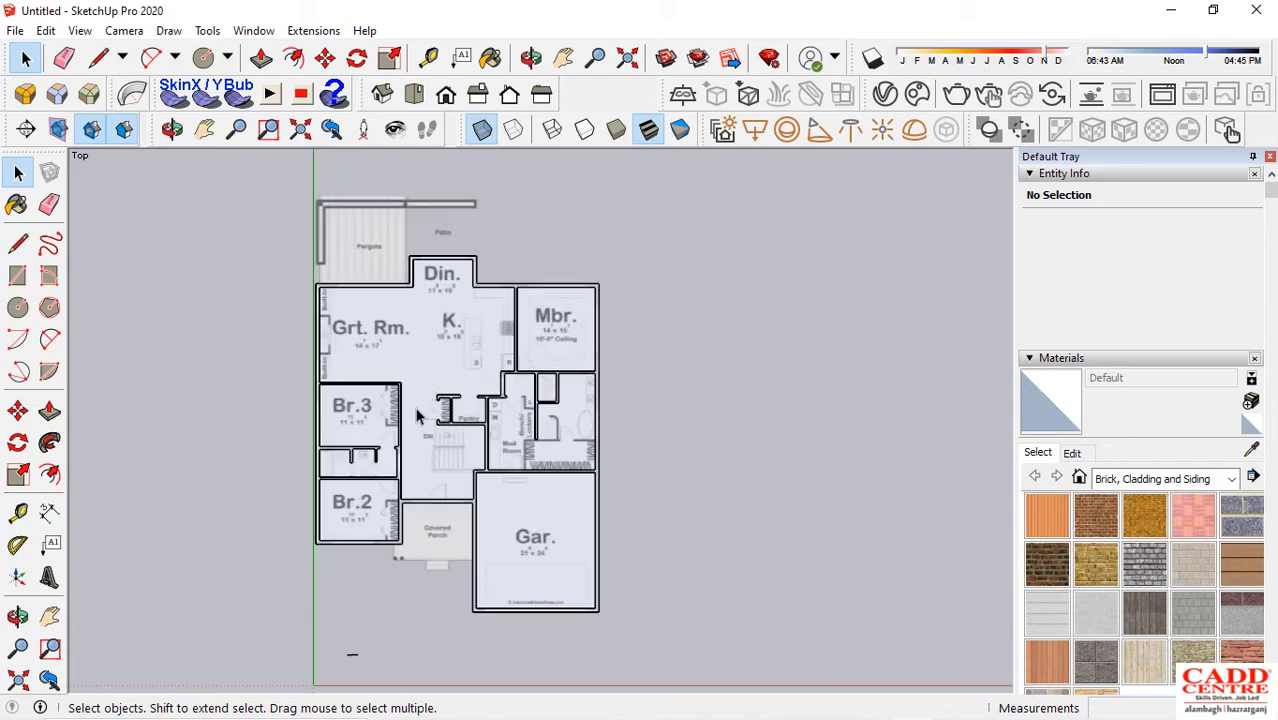
{"action": "scroll", "coordinate": [167, 456], "scroll_direction": "down", "scroll_amount": 2}
{"action": "scroll", "coordinate": [299, 450], "scroll_direction": "up", "scroll_amount": 2}
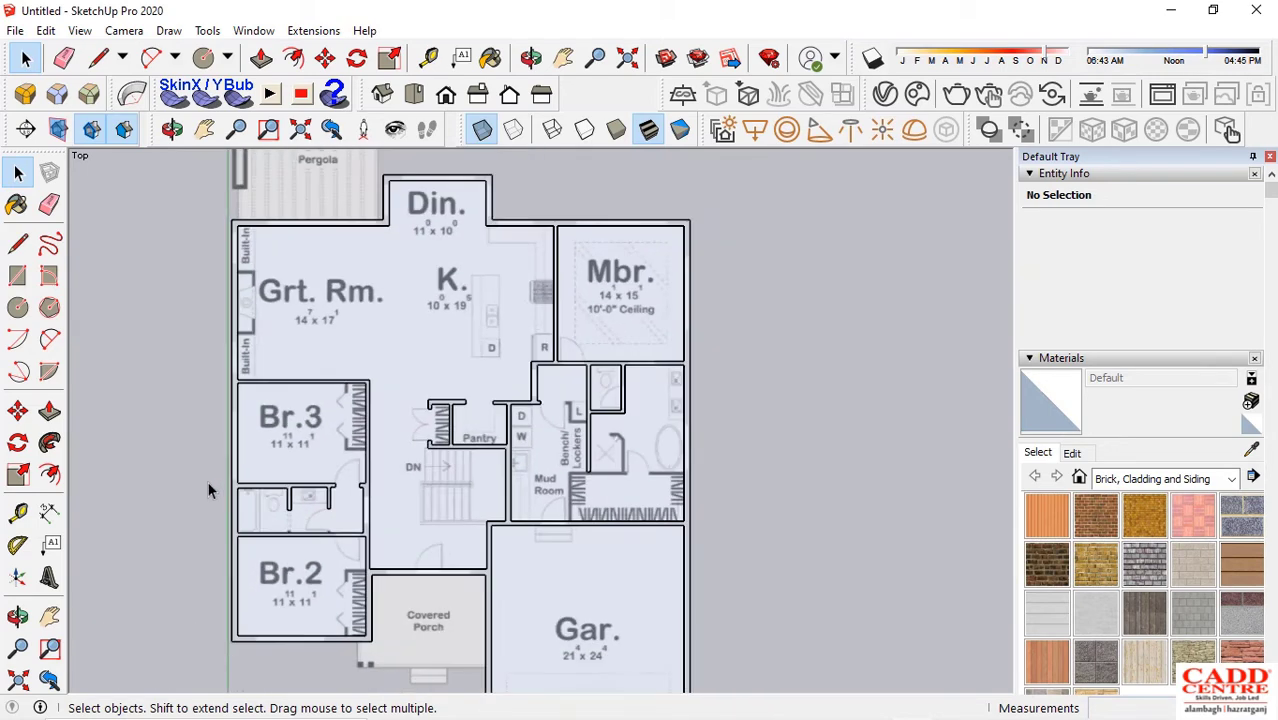
{"action": "scroll", "coordinate": [299, 443], "scroll_direction": "up", "scroll_amount": 2}
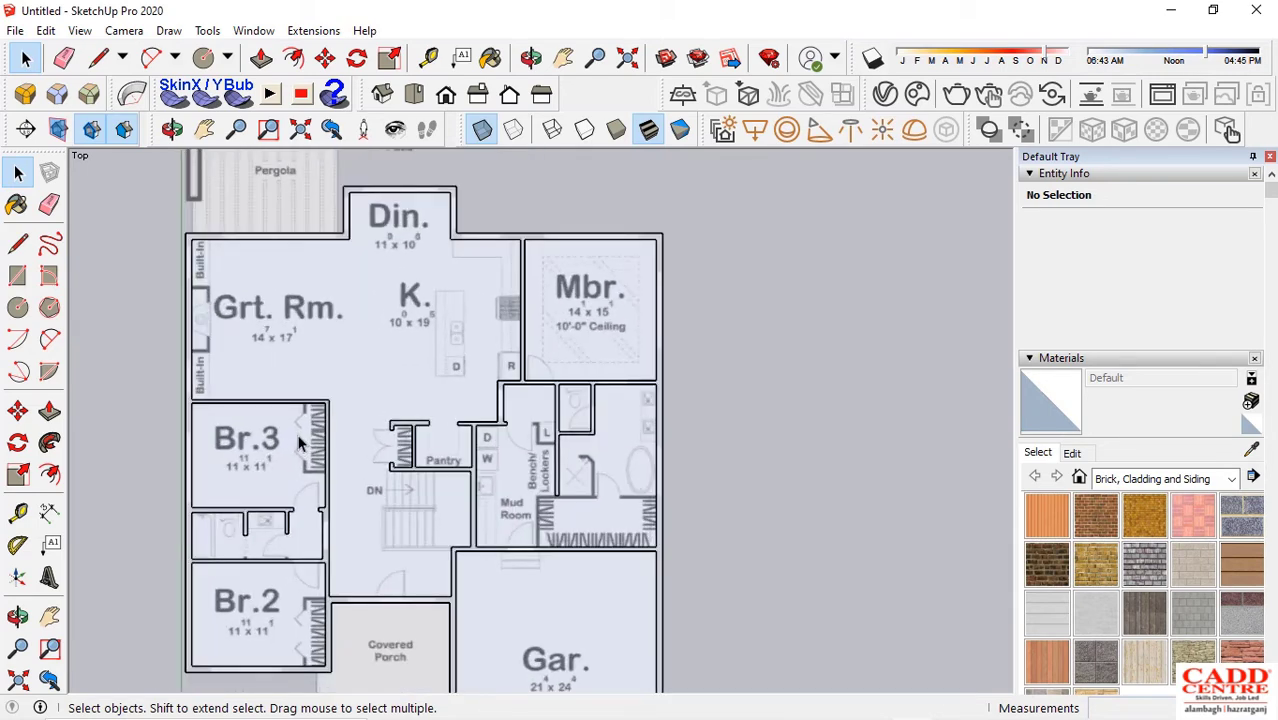
{"action": "scroll", "coordinate": [238, 420], "scroll_direction": "down", "scroll_amount": 1}
{"action": "scroll", "coordinate": [449, 317], "scroll_direction": "up", "scroll_amount": 2}
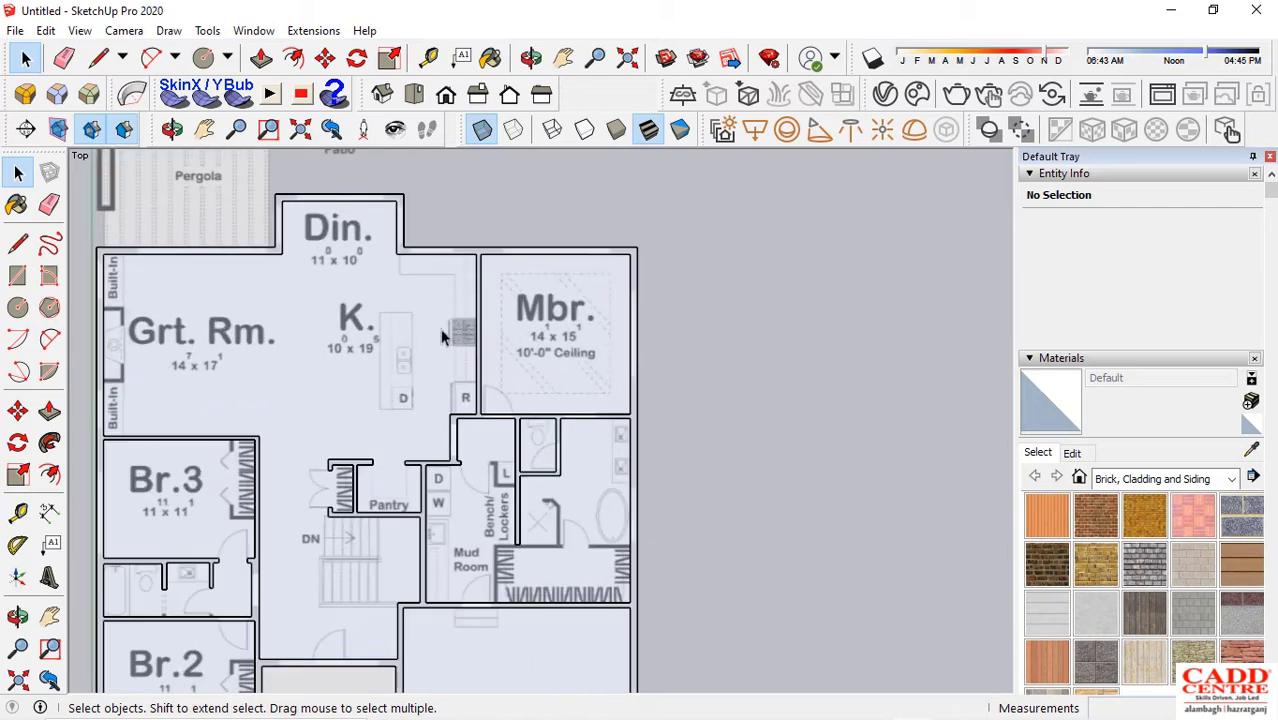
{"action": "scroll", "coordinate": [420, 340], "scroll_direction": "up", "scroll_amount": 3}
{"action": "scroll", "coordinate": [430, 390], "scroll_direction": "down", "scroll_amount": 2}
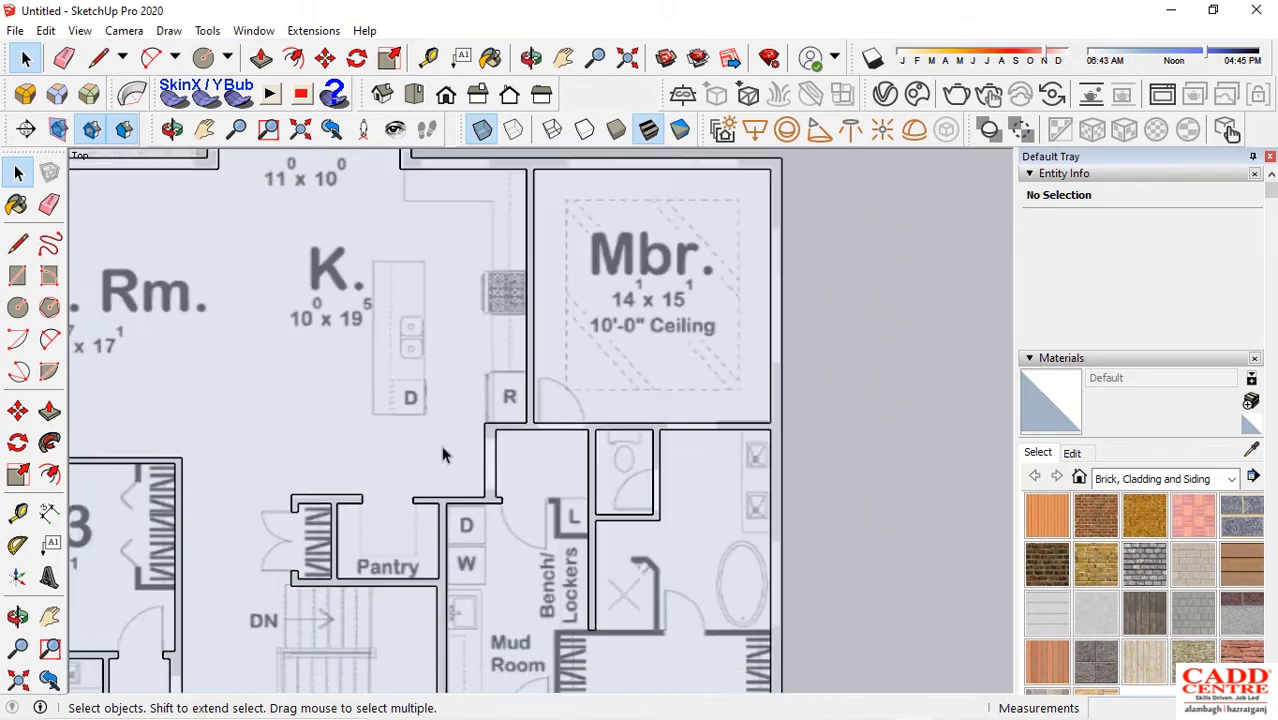
{"action": "scroll", "coordinate": [405, 423], "scroll_direction": "up", "scroll_amount": 1}
{"action": "scroll", "coordinate": [456, 500], "scroll_direction": "down", "scroll_amount": 3}
{"action": "scroll", "coordinate": [428, 534], "scroll_direction": "up", "scroll_amount": 1}
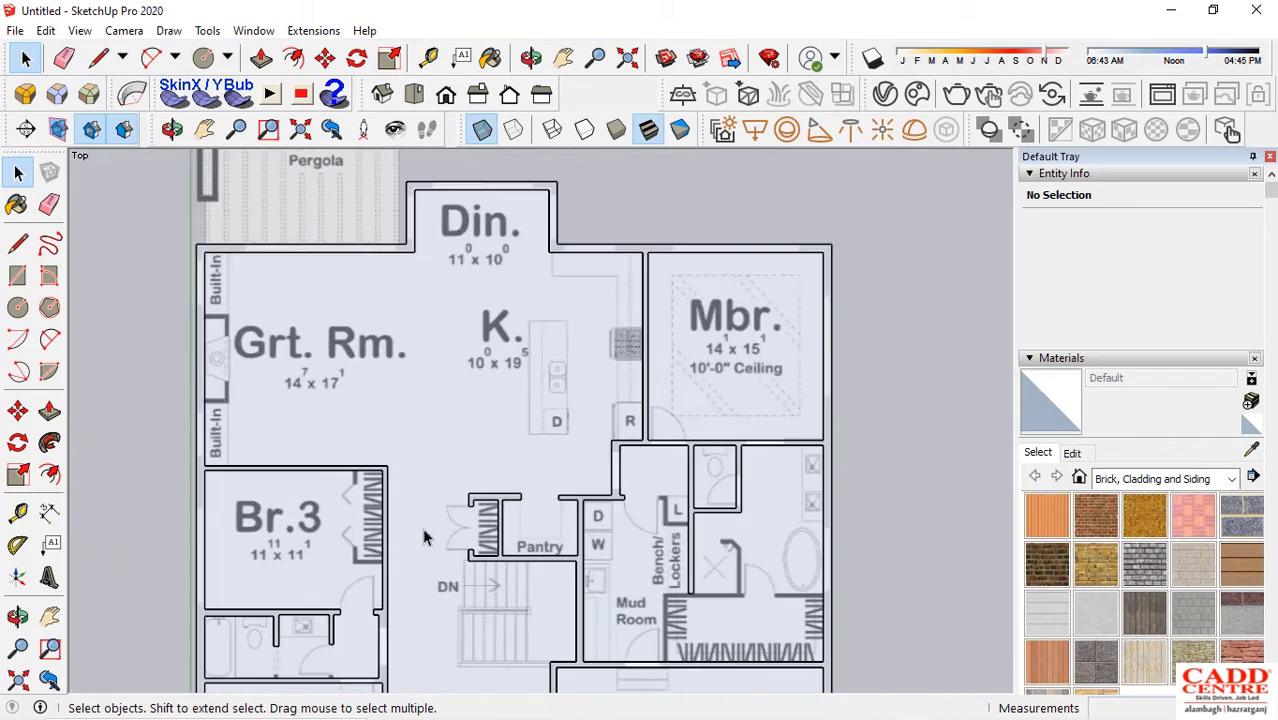
Trace the kitchen island as a grouped rectangle on the plan and raise it 3' 6" with Push/Pull
{"action": "middle_click_drag", "start_coordinate": [428, 534], "coordinate": [722, 340]}
{"action": "scroll", "coordinate": [522, 374], "scroll_direction": "up", "scroll_amount": 2}
{"action": "middle_click_drag", "start_coordinate": [522, 374], "coordinate": [599, 522]}
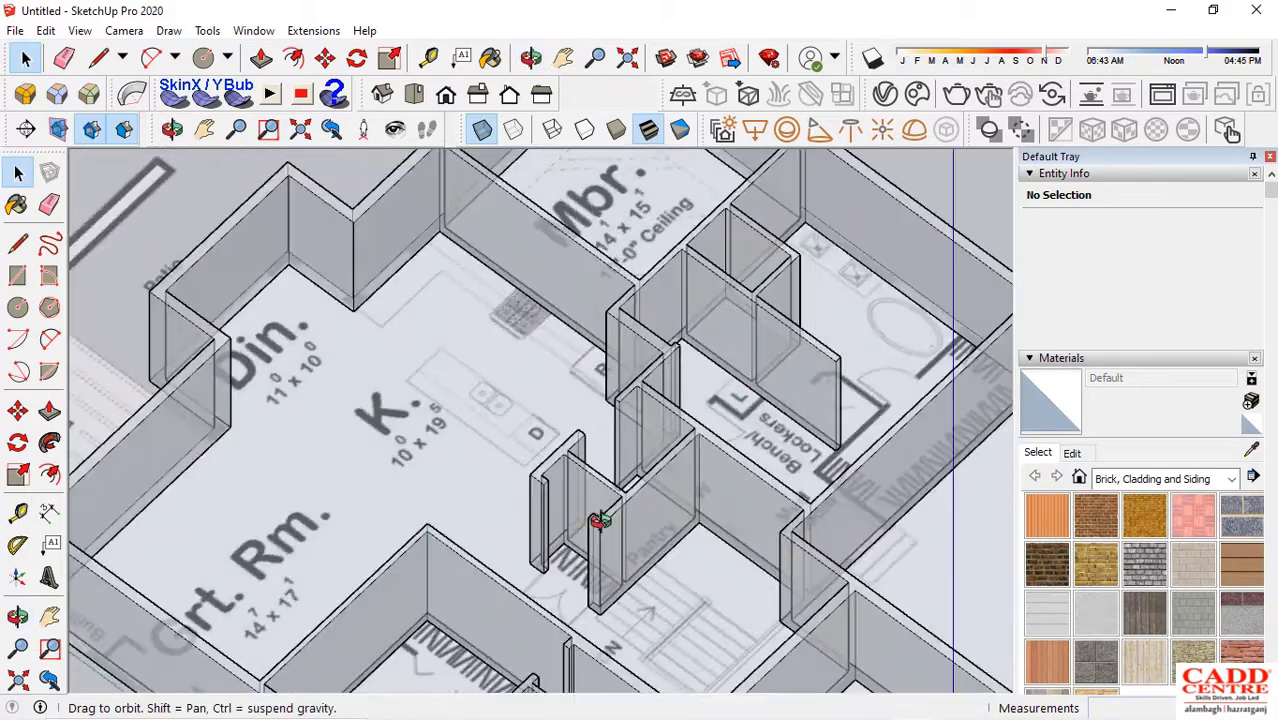
{"action": "scroll", "coordinate": [547, 484], "scroll_direction": "up", "scroll_amount": 2}
{"action": "scroll", "coordinate": [487, 433], "scroll_direction": "up", "scroll_amount": 4}
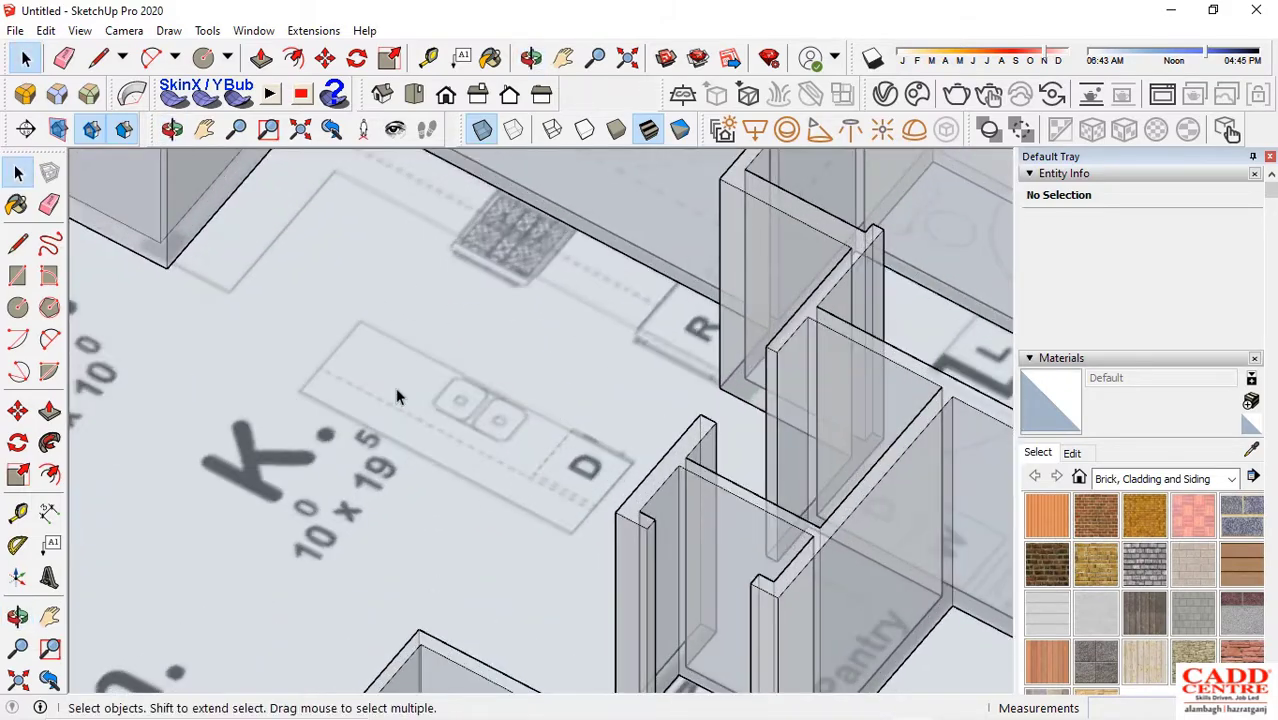
{"action": "scroll", "coordinate": [298, 375], "scroll_direction": "up", "scroll_amount": 2}
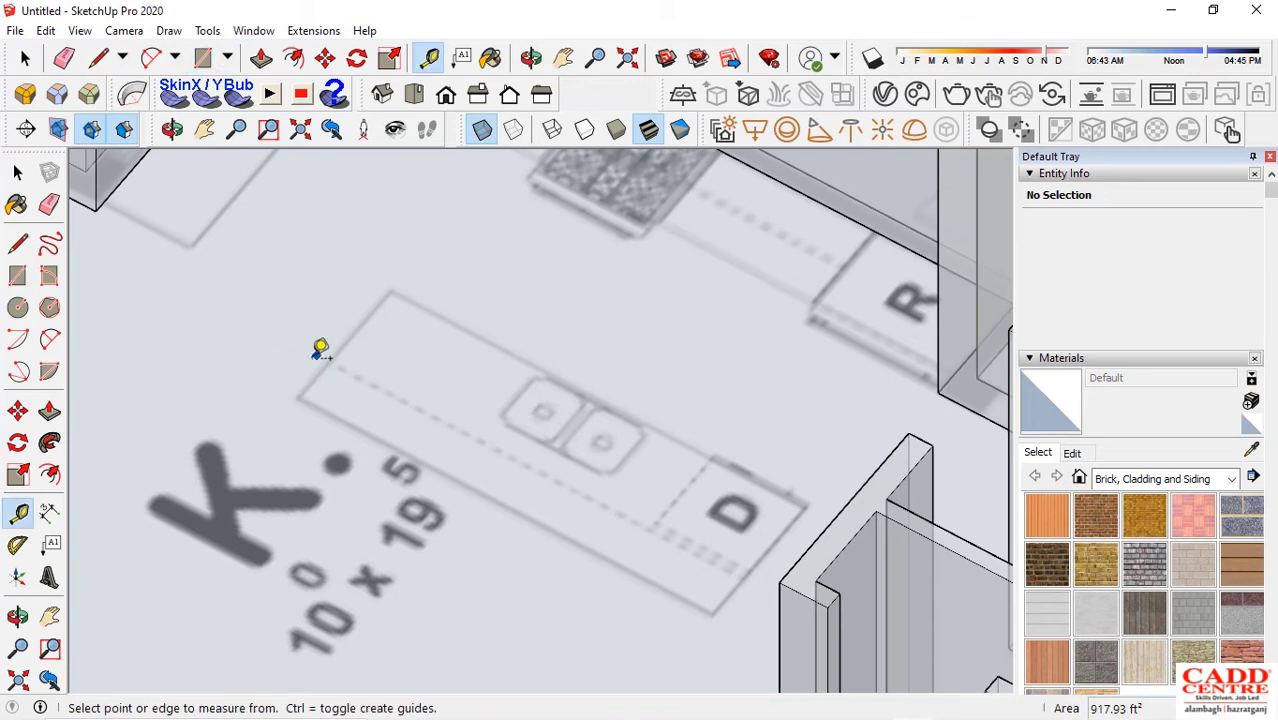
{"action": "left_click", "coordinate": [414, 94]}
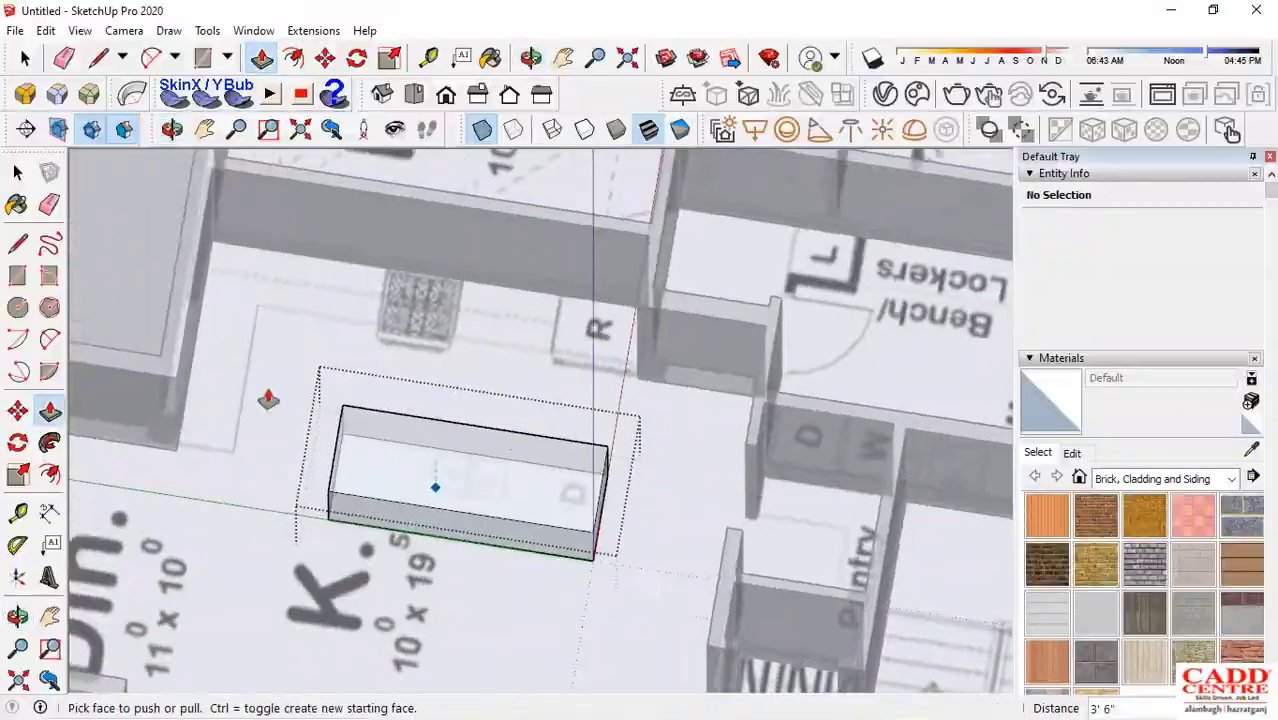
{"action": "middle_click_drag", "start_coordinate": [268, 397], "coordinate": [219, 390]}
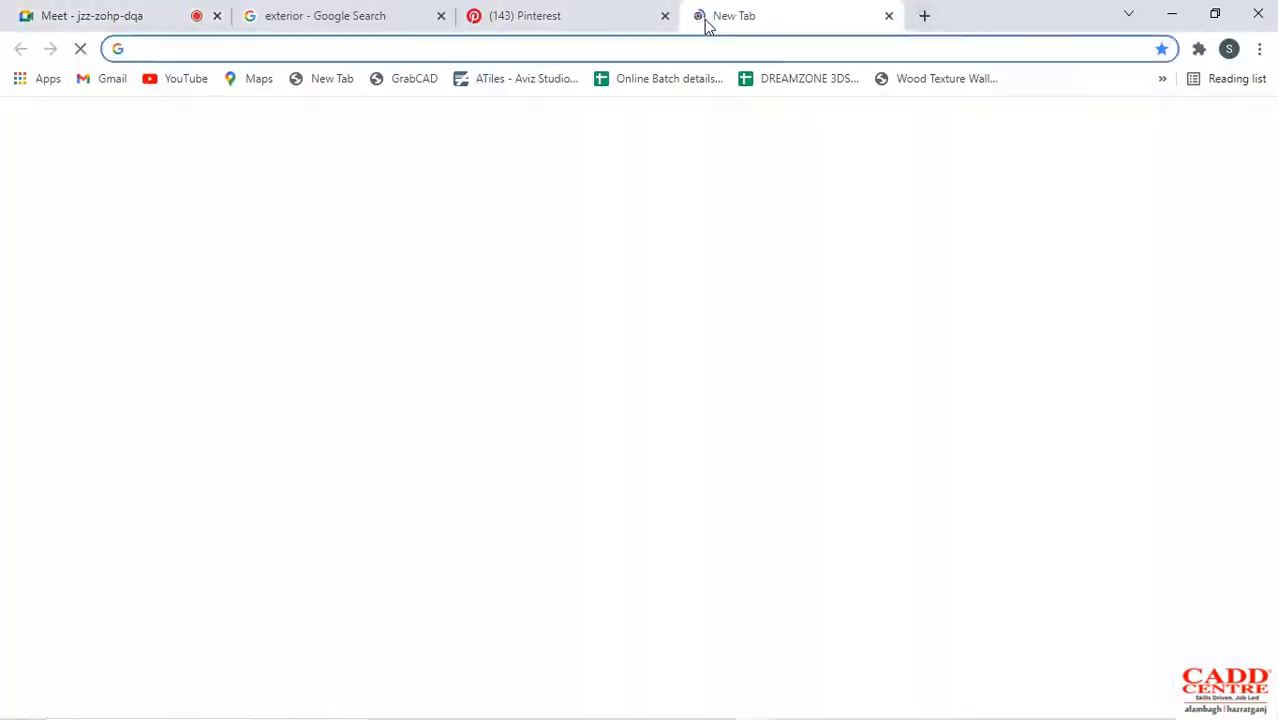
Switch to Chrome, search Google Images for "modular kitchen" and open one of the reference images
{"action": "scroll", "coordinate": [705, 449], "scroll_direction": "down", "scroll_amount": 4}
{"action": "scroll", "coordinate": [705, 449], "scroll_direction": "down", "scroll_amount": 5}
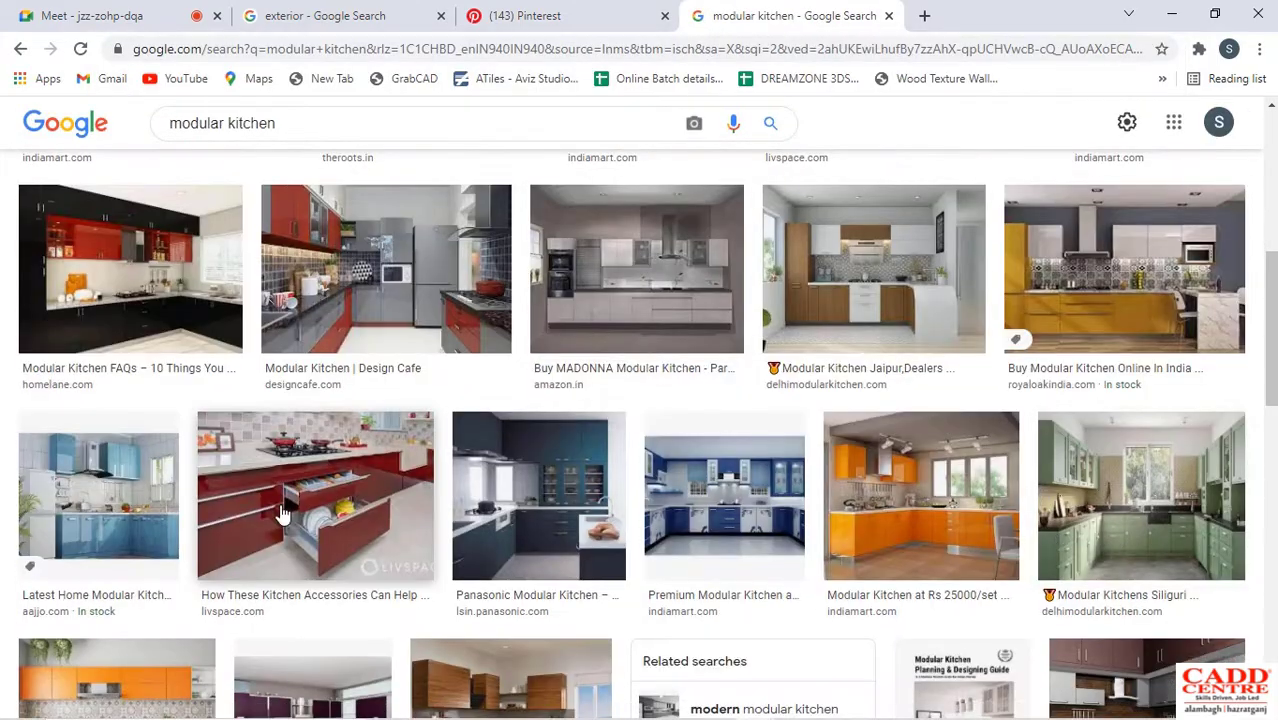
{"action": "left_click", "coordinate": [103, 294]}
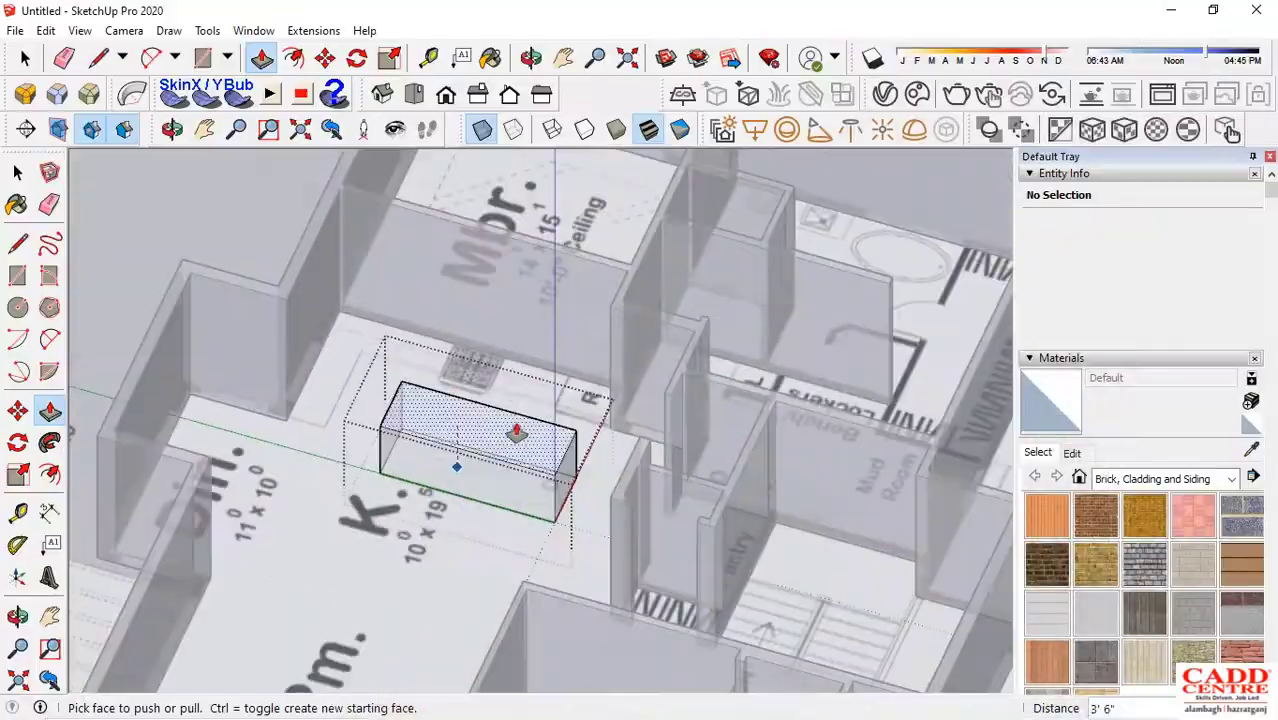
{"action": "scroll", "coordinate": [516, 433], "scroll_direction": "up", "scroll_amount": 2}
{"action": "middle_click_drag", "start_coordinate": [516, 433], "coordinate": [442, 348]}
{"action": "scroll", "coordinate": [442, 348], "scroll_direction": "down", "scroll_amount": 2}
{"action": "left_click", "coordinate": [414, 94]}
{"action": "key", "text": "l"}
{"action": "left_click", "coordinate": [357, 232]}
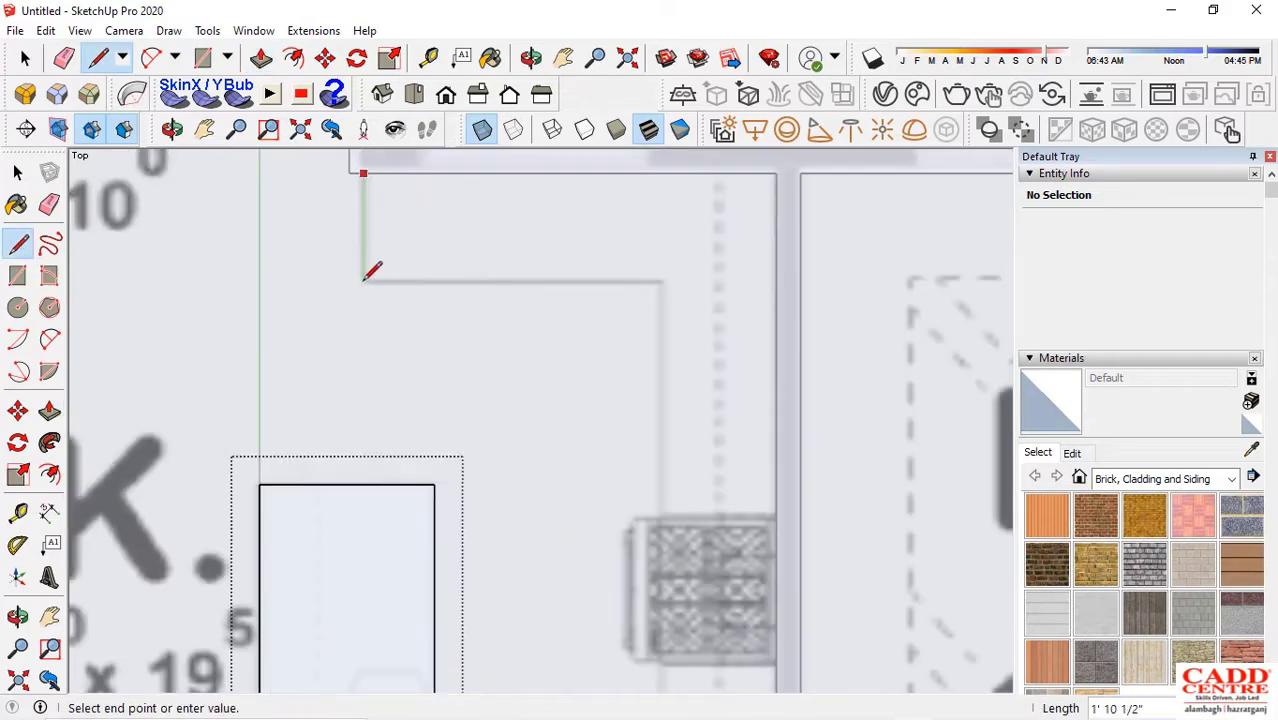
{"action": "left_click", "coordinate": [364, 280]}
{"action": "left_click", "coordinate": [661, 280]}
{"action": "left_click", "coordinate": [607, 470]}
{"action": "left_click", "coordinate": [750, 470]}
{"action": "key", "text": "space"}
{"action": "left_click", "coordinate": [672, 262]}
{"action": "key", "text": "ctrl+z"}
{"action": "key", "text": "ctrl+z"}
{"action": "key", "text": "ctrl+z"}
{"action": "key", "text": "ctrl+z"}
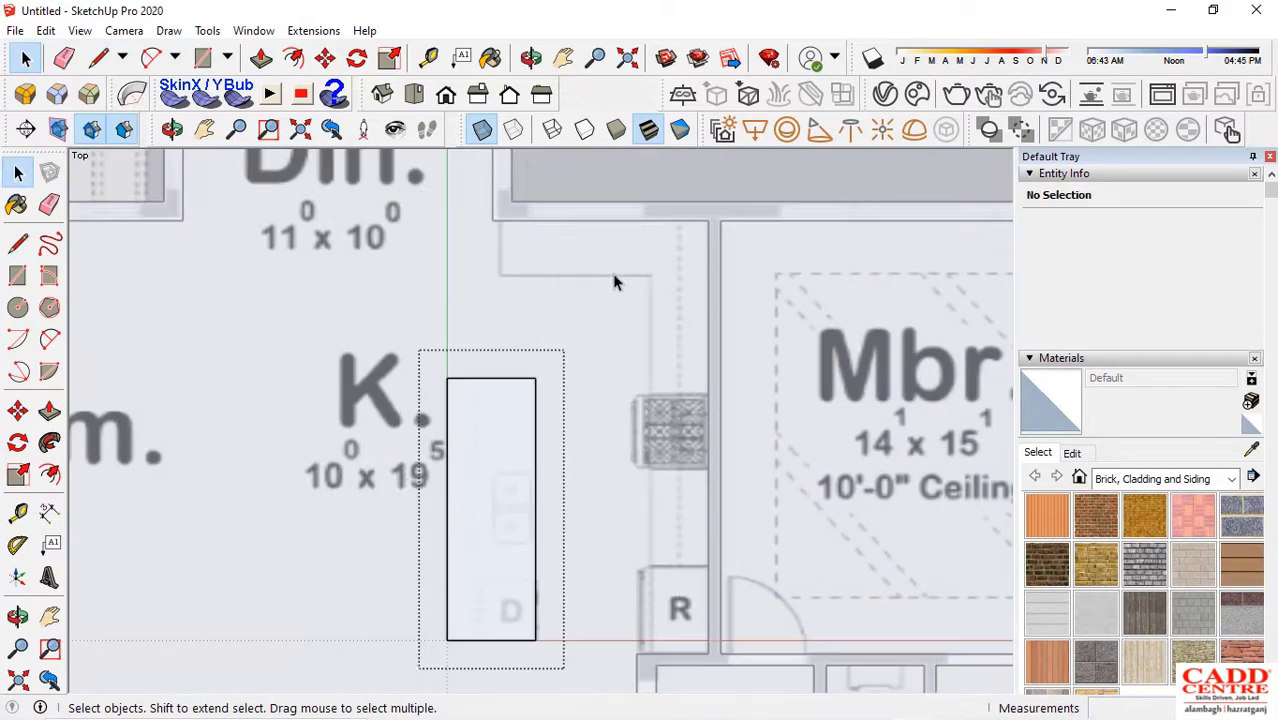
Draw the L-shaped kitchen counter outline with rectangles along the two kitchen walls and make its face a group
{"action": "key", "text": "r"}
{"action": "scroll", "coordinate": [514, 236], "scroll_direction": "up", "scroll_amount": 2}
{"action": "left_click", "coordinate": [494, 214]}
{"action": "left_click", "coordinate": [808, 690]}
{"action": "key", "text": "e"}
{"action": "left_click", "coordinate": [662, 371]}
{"action": "key", "text": "space"}
{"action": "double_click", "coordinate": [593, 439]}
{"action": "key", "text": "g"}
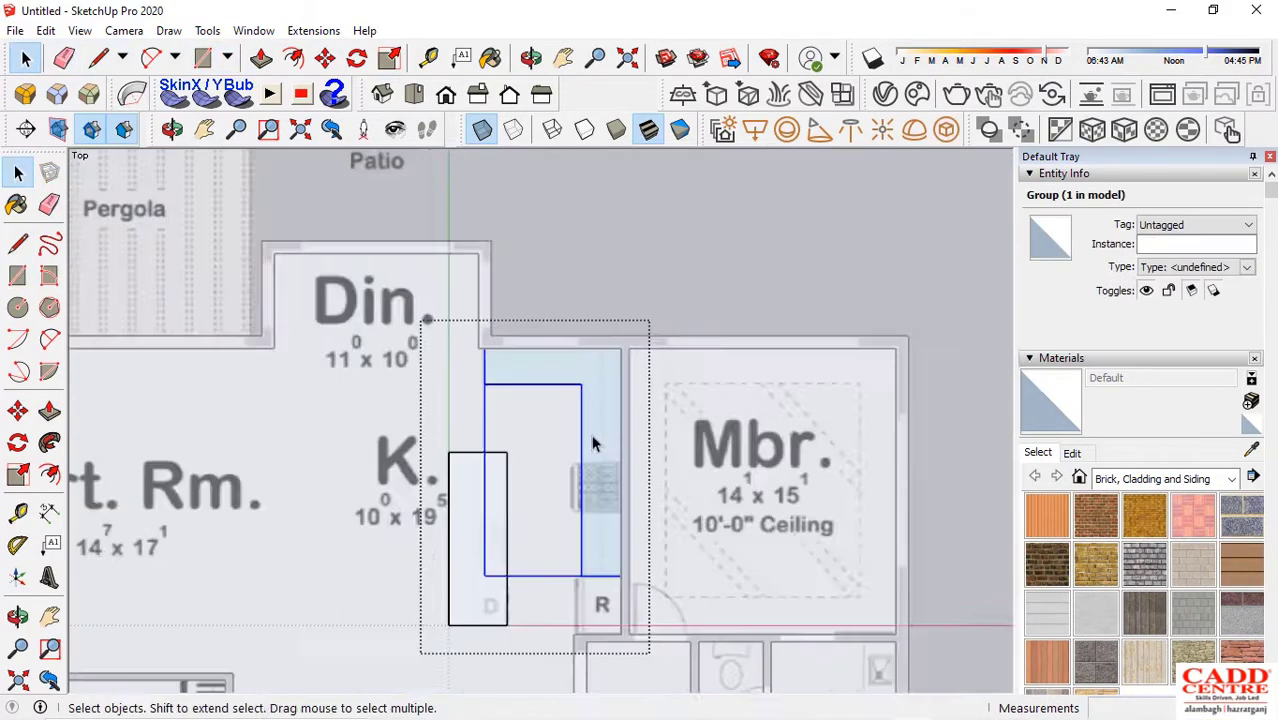
Raise the L-shaped counter face into a solid block with Push/Pull
{"action": "middle_click_drag", "start_coordinate": [593, 439], "coordinate": [783, 376]}
{"action": "key", "text": "m"}
{"action": "scroll", "coordinate": [348, 297], "scroll_direction": "up", "scroll_amount": 3}
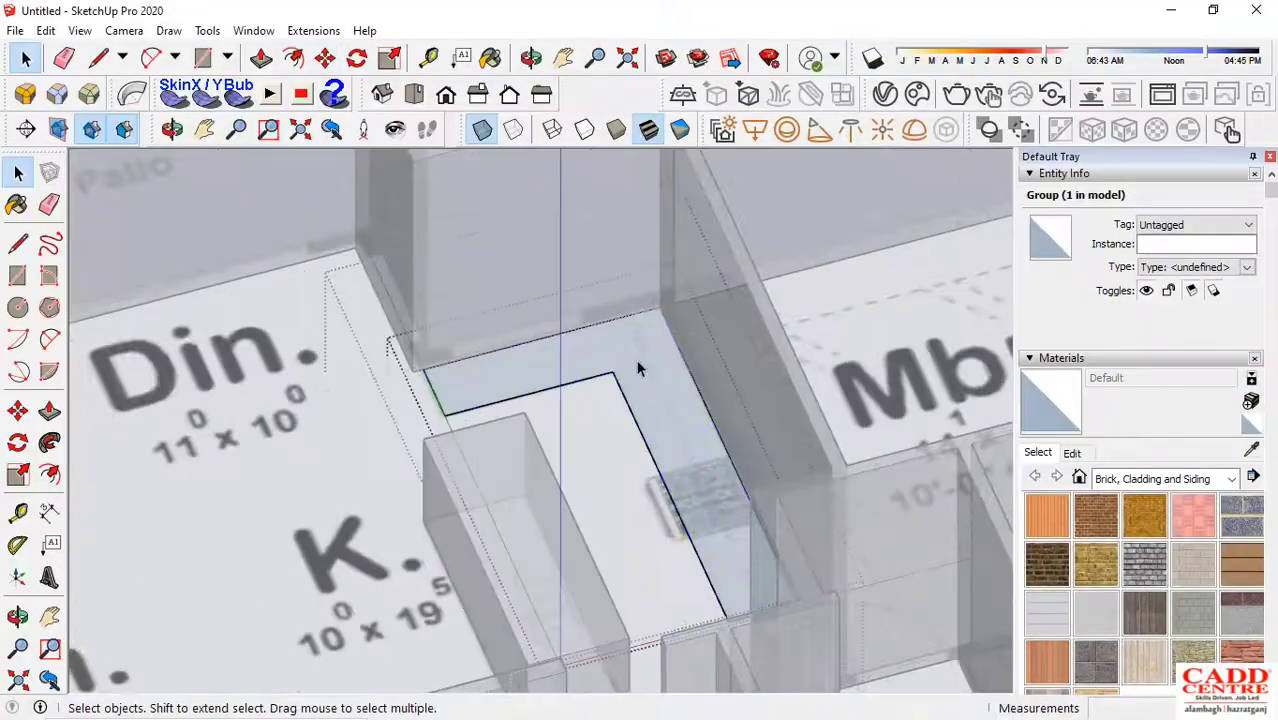
{"action": "left_click", "coordinate": [517, 494]}
{"action": "key", "text": "p"}
{"action": "left_click", "coordinate": [462, 479]}
{"action": "mouse_move", "coordinate": [517, 494]}
{"action": "middle_mouse_down"}
{"action": "mouse_move", "coordinate": [465, 425]}
{"action": "mouse_move", "coordinate": [428, 476]}
{"action": "mouse_move", "coordinate": [502, 409]}
{"action": "middle_mouse_up"}
{"action": "left_click", "coordinate": [453, 458]}
{"action": "key", "text": "space"}
{"action": "scroll", "coordinate": [576, 342], "scroll_direction": "down", "scroll_amount": 3}
{"action": "scroll", "coordinate": [553, 357], "scroll_direction": "up", "scroll_amount": 3}
Switch to Chrome to browse modular kitchen images, open a full-size reference photo of an L-shaped kitchen, and return to SketchUp
{"action": "mouse_move", "coordinate": [755, 700]}
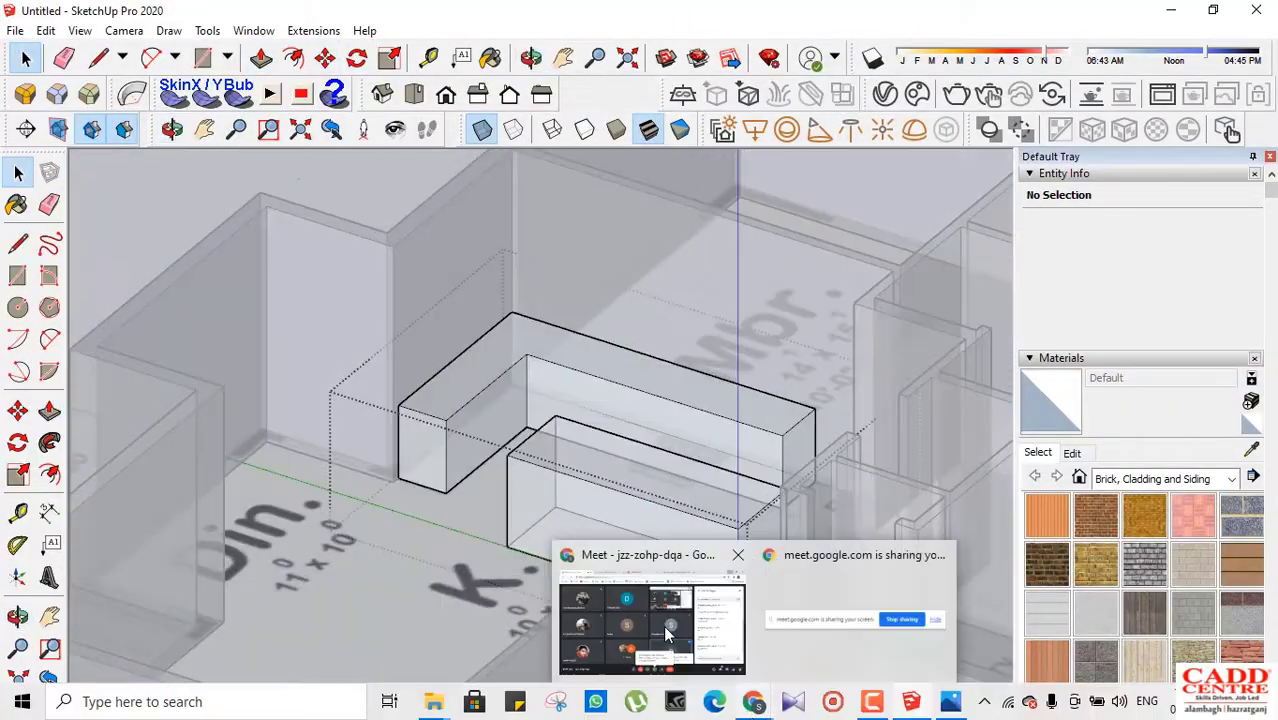
{"action": "left_click", "coordinate": [663, 625]}
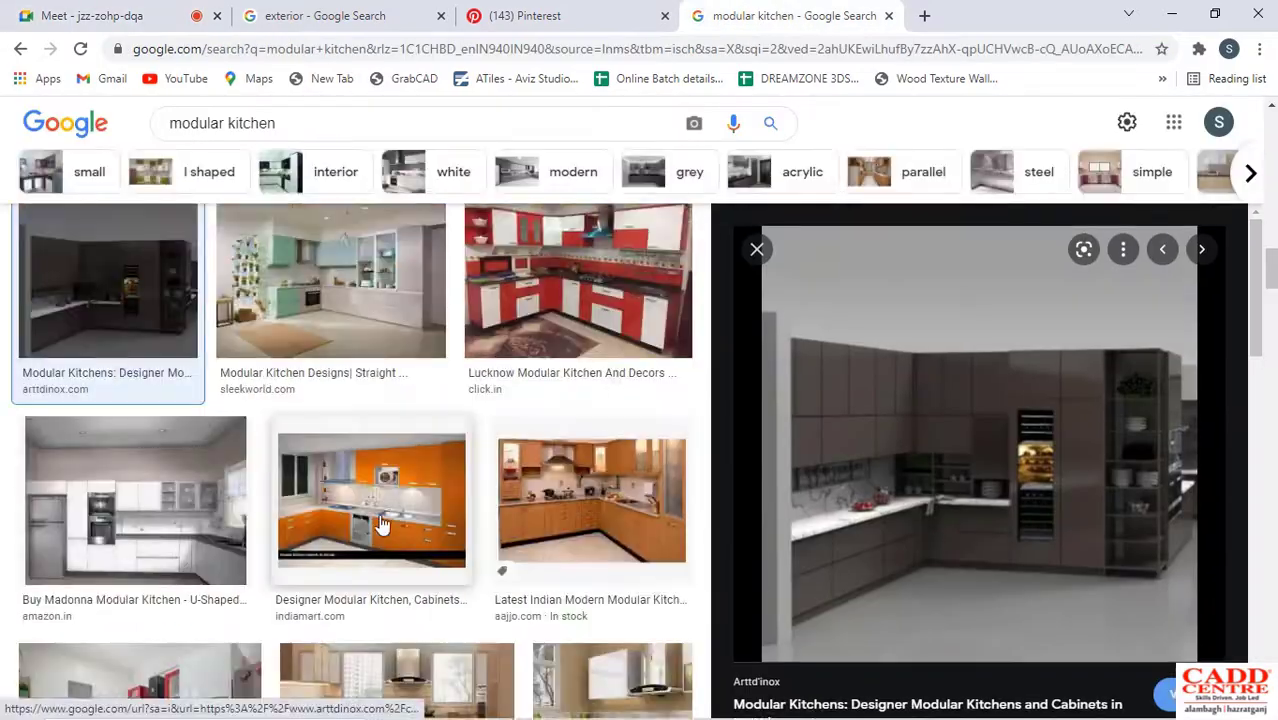
{"action": "scroll", "coordinate": [381, 527], "scroll_direction": "down", "scroll_amount": 5}
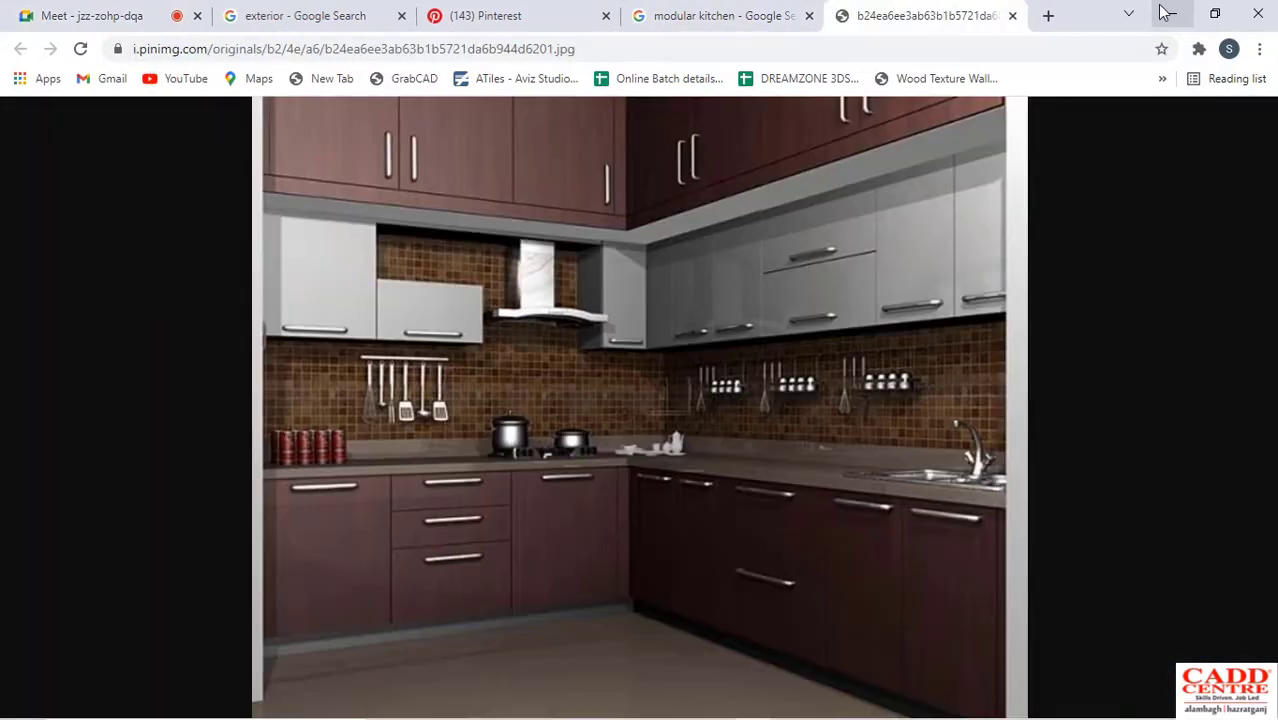
{"action": "left_click", "coordinate": [1170, 13]}
{"action": "mouse_move", "coordinate": [480, 400]}
{"action": "middle_mouse_down"}
{"action": "mouse_move", "coordinate": [402, 431]}
{"action": "mouse_move", "coordinate": [420, 470]}
{"action": "middle_mouse_up"}
{"action": "scroll", "coordinate": [420, 470], "scroll_direction": "down", "scroll_amount": 3}
{"action": "left_click", "coordinate": [756, 700]}
{"action": "left_click", "coordinate": [1170, 13]}
Open the L-shaped counter group for editing and offset the outlines of its two inner front faces inward
{"action": "scroll", "coordinate": [505, 403], "scroll_direction": "up", "scroll_amount": 3}
{"action": "left_click", "coordinate": [514, 381]}
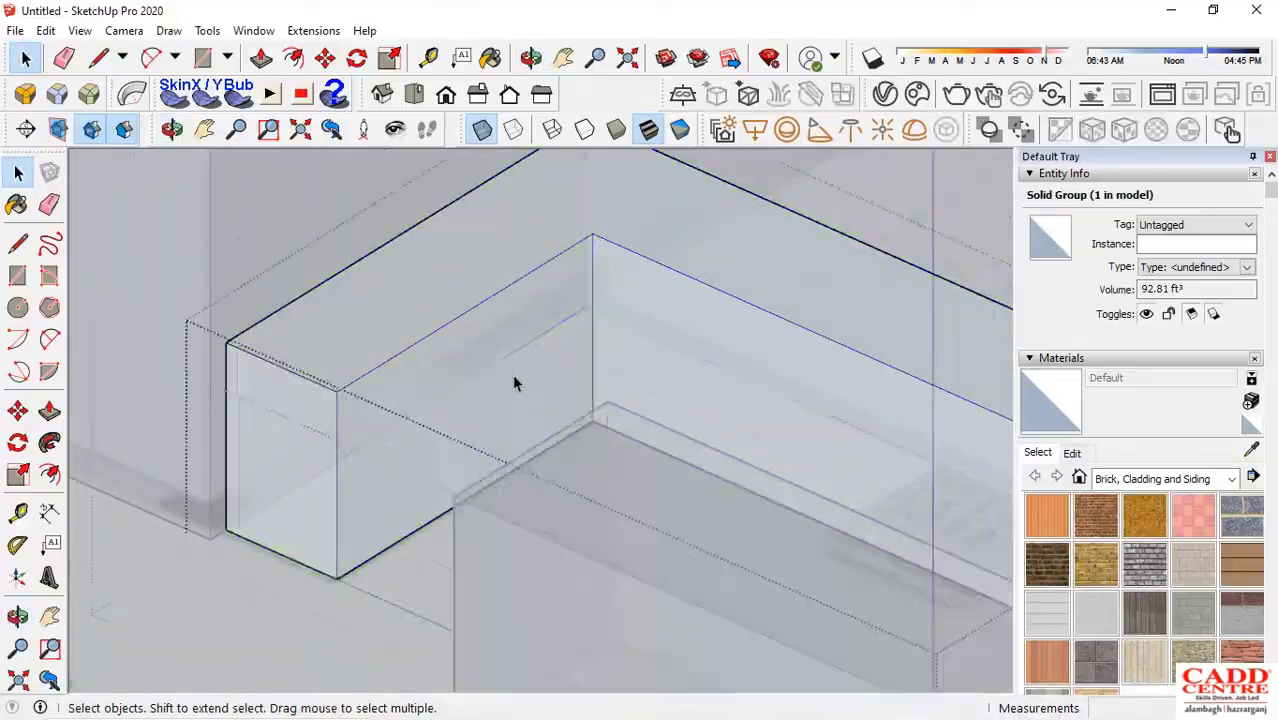
{"action": "double_click", "coordinate": [514, 381]}
{"action": "key", "text": "f"}
{"action": "scroll", "coordinate": [462, 371], "scroll_direction": "down", "scroll_amount": 2}
{"action": "left_click", "coordinate": [676, 308]}
{"action": "left_click", "coordinate": [485, 270]}
{"action": "left_click", "coordinate": [554, 253]}
{"action": "left_click", "coordinate": [584, 257]}
Draw a vertical line down the middle of the short counter front to split it into two cabinet panels
{"action": "middle_click_drag", "start_coordinate": [584, 257], "coordinate": [459, 463]}
{"action": "key", "text": "l"}
{"action": "left_click", "coordinate": [418, 354]}
{"action": "scroll", "coordinate": [413, 528], "scroll_direction": "down", "scroll_amount": 2}
{"action": "left_click", "coordinate": [416, 565]}
{"action": "mouse_move", "coordinate": [416, 565]}
{"action": "middle_mouse_down"}
{"action": "mouse_move", "coordinate": [579, 362]}
{"action": "mouse_move", "coordinate": [346, 408]}
{"action": "mouse_move", "coordinate": [511, 539]}
{"action": "mouse_move", "coordinate": [600, 535]}
{"action": "middle_mouse_up"}
{"action": "key", "text": "space"}
{"action": "scroll", "coordinate": [346, 408], "scroll_direction": "down", "scroll_amount": 3}
{"action": "scroll", "coordinate": [640, 515], "scroll_direction": "up", "scroll_amount": 1}
Check the reference kitchen photo in Chrome, then divide the upper offset edge of the long counter front into 3 segments
{"action": "left_click", "coordinate": [756, 700]}
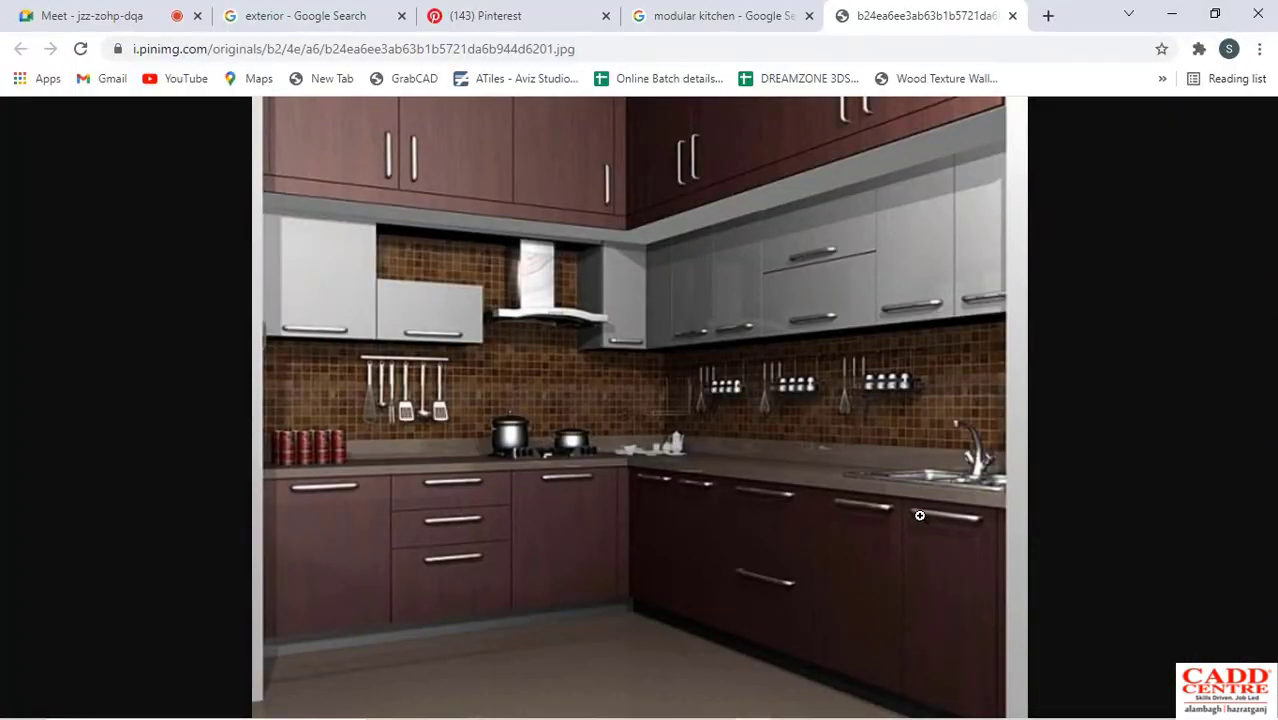
{"action": "left_click", "coordinate": [1171, 14]}
{"action": "scroll", "coordinate": [500, 430], "scroll_direction": "up", "scroll_amount": 1}
{"action": "left_click", "coordinate": [474, 422]}
{"action": "scroll", "coordinate": [640, 360], "scroll_direction": "up", "scroll_amount": 2}
{"action": "right_click", "coordinate": [560, 347]}
{"action": "left_click", "coordinate": [600, 465]}
{"action": "scroll", "coordinate": [450, 400], "scroll_direction": "down", "scroll_amount": 4}
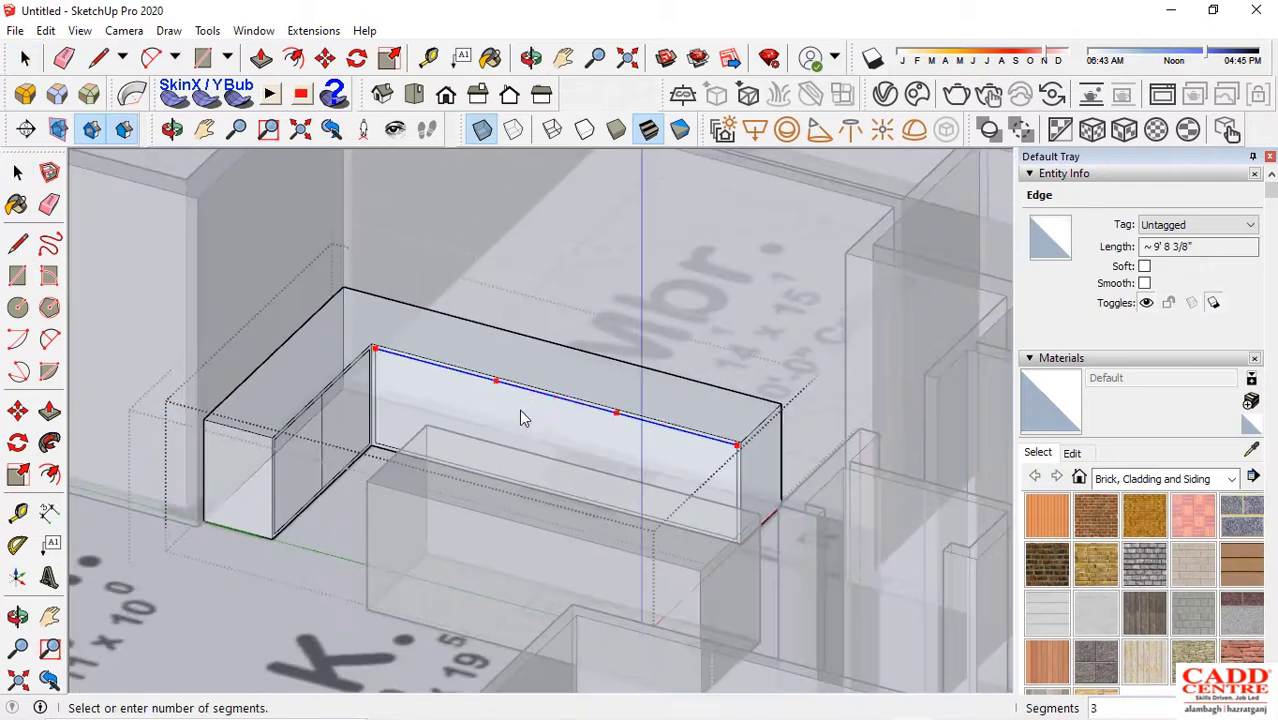
{"action": "left_click", "coordinate": [466, 402]}
{"action": "scroll", "coordinate": [505, 425], "scroll_direction": "up", "scroll_amount": 2}
{"action": "middle_click_drag", "start_coordinate": [505, 425], "coordinate": [547, 458]}
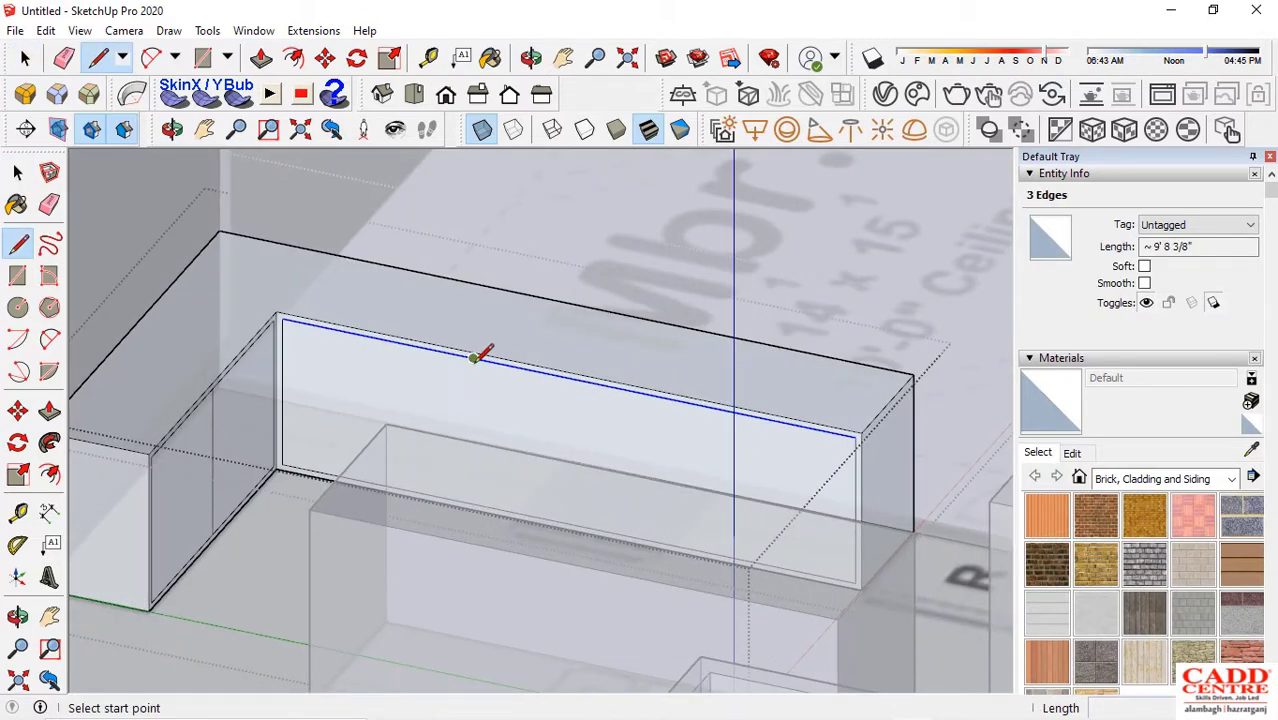
Draw vertical lines down from the two division points on the long counter front to split it into three panels
{"action": "left_click", "coordinate": [474, 358]}
{"action": "scroll", "coordinate": [488, 460], "scroll_direction": "up", "scroll_amount": 4}
{"action": "left_click", "coordinate": [502, 530]}
{"action": "scroll", "coordinate": [502, 530], "scroll_direction": "down", "scroll_amount": 4}
{"action": "left_click", "coordinate": [650, 381]}
{"action": "left_click", "coordinate": [650, 474]}
Draw a horizontal line across the middle panel of the long counter front to split it into two drawers
{"action": "scroll", "coordinate": [430, 405], "scroll_direction": "up", "scroll_amount": 3}
{"action": "left_click", "coordinate": [521, 448]}
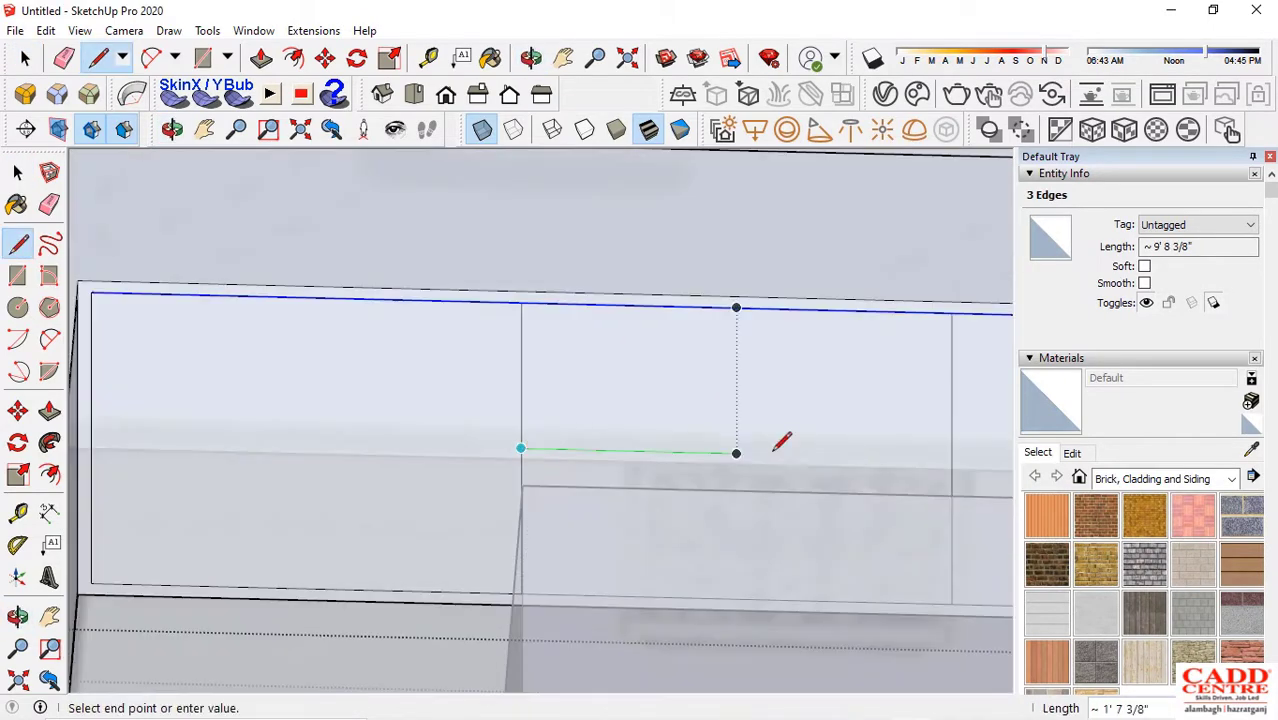
{"action": "left_click", "coordinate": [951, 458]}
{"action": "scroll", "coordinate": [800, 450], "scroll_direction": "down", "scroll_amount": 4}
{"action": "middle_click_drag", "start_coordinate": [700, 440], "coordinate": [580, 425]}
{"action": "middle_click_drag", "start_coordinate": [665, 485], "coordinate": [470, 460]}
{"action": "scroll", "coordinate": [434, 446], "scroll_direction": "up", "scroll_amount": 2}
{"action": "key", "text": "space"}
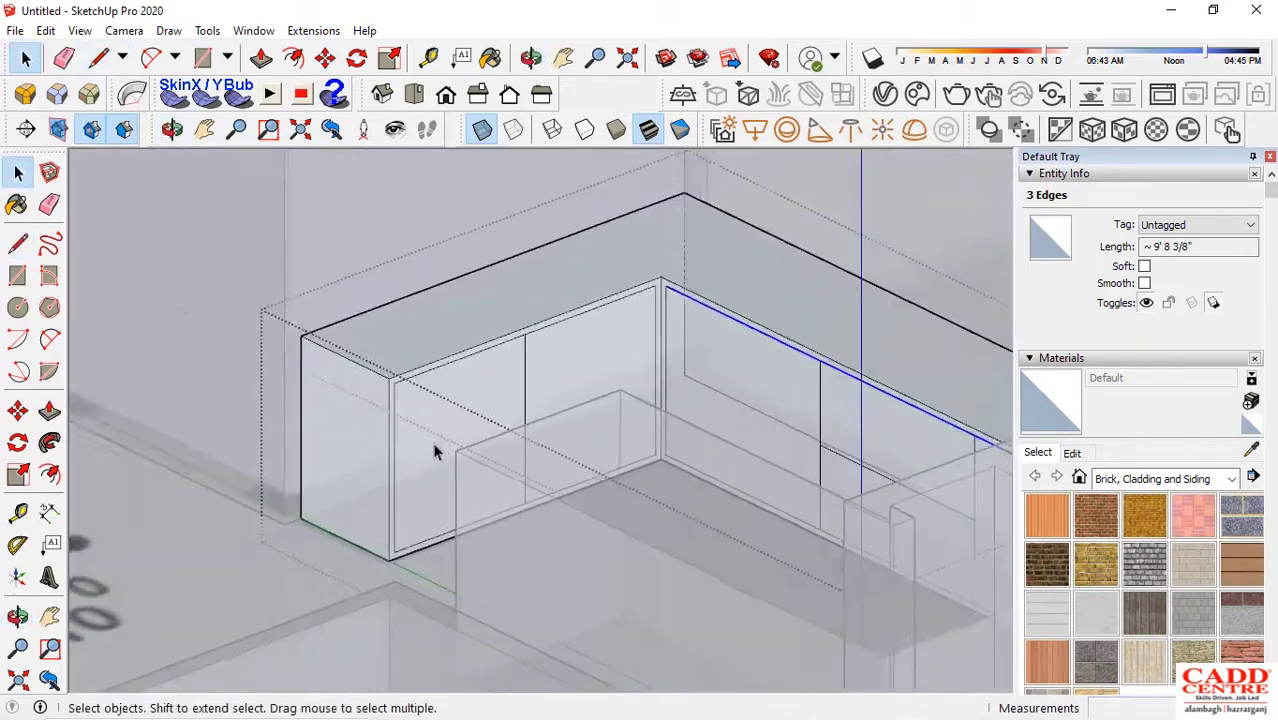
{"action": "key", "text": "p"}
{"action": "scroll", "coordinate": [388, 465], "scroll_direction": "up", "scroll_amount": 3}
{"action": "scroll", "coordinate": [359, 408], "scroll_direction": "up", "scroll_amount": 2}
{"action": "middle_click_drag", "start_coordinate": [359, 408], "coordinate": [329, 390]}
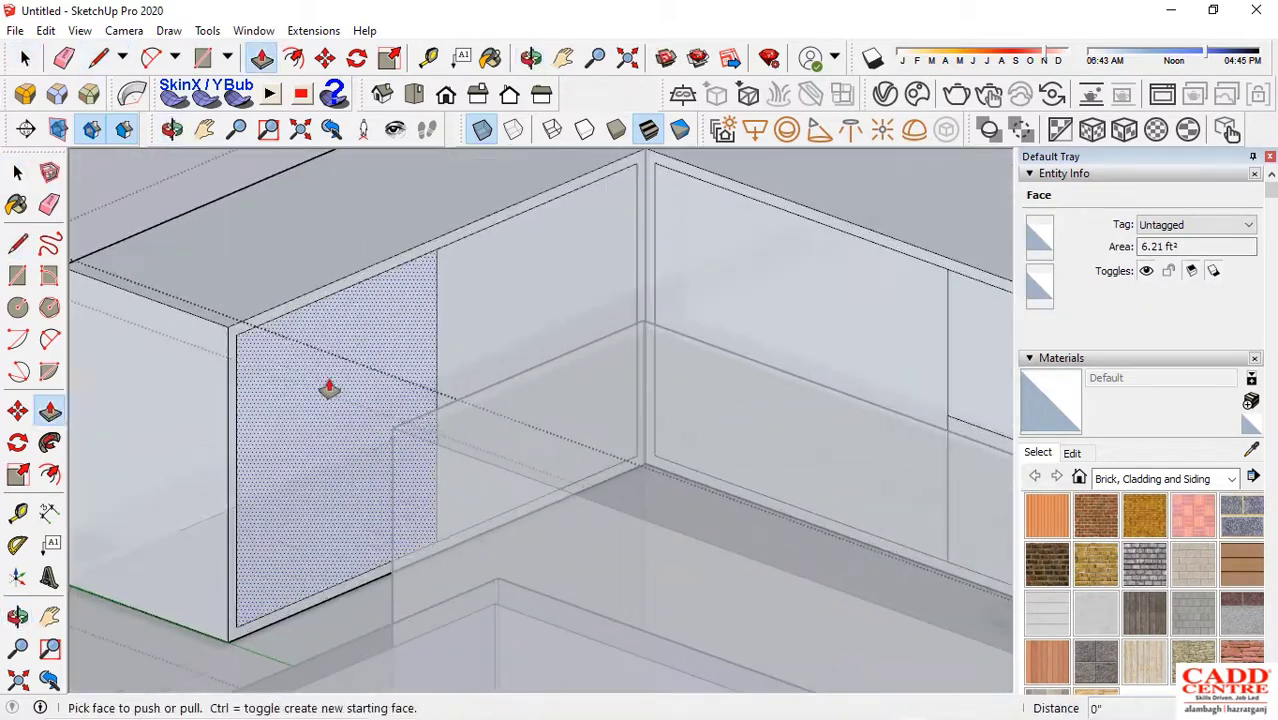
{"action": "key", "text": "space"}
Offset the outlines of the cabinet panels on the short counter front slightly inward
{"action": "key", "text": "f"}
{"action": "scroll", "coordinate": [258, 392], "scroll_direction": "up", "scroll_amount": 2}
{"action": "left_click", "coordinate": [300, 271]}
{"action": "left_click", "coordinate": [235, 313]}
{"action": "key", "text": "space"}
{"action": "key", "text": "f"}
{"action": "double_click", "coordinate": [516, 295]}
{"action": "left_click", "coordinate": [576, 261]}
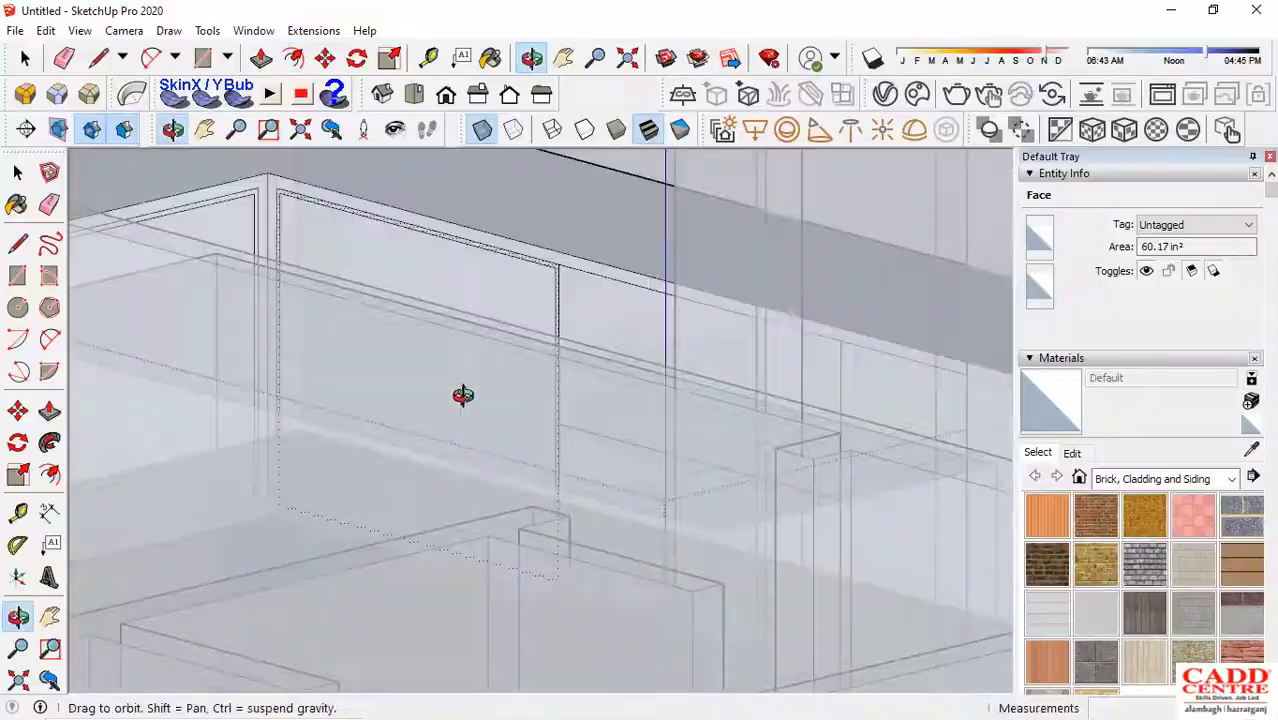
Offset the outlines of the door and drawer panels on the long counter front inward by the same distance
{"action": "mouse_move", "coordinate": [462, 395]}
{"action": "middle_mouse_down"}
{"action": "mouse_move", "coordinate": [516, 351]}
{"action": "mouse_move", "coordinate": [284, 367]}
{"action": "mouse_move", "coordinate": [434, 332]}
{"action": "mouse_move", "coordinate": [762, 382]}
{"action": "middle_mouse_up"}
{"action": "left_click", "coordinate": [283, 359]}
{"action": "double_click", "coordinate": [434, 332]}
{"action": "middle_click_drag", "start_coordinate": [575, 410], "coordinate": [752, 501]}
{"action": "scroll", "coordinate": [555, 438], "scroll_direction": "up", "scroll_amount": 2}
{"action": "scroll", "coordinate": [555, 443], "scroll_direction": "up", "scroll_amount": 1}
{"action": "left_click", "coordinate": [599, 431]}
{"action": "key", "text": "ctrl+z"}
{"action": "left_click", "coordinate": [565, 462]}
{"action": "scroll", "coordinate": [596, 445], "scroll_direction": "down", "scroll_amount": 2}
{"action": "double_click", "coordinate": [499, 466]}
{"action": "scroll", "coordinate": [499, 520], "scroll_direction": "up", "scroll_amount": 3}
{"action": "left_click", "coordinate": [364, 505]}
Push/Pull the cabinet panels of the short counter front outward by 1 inch
{"action": "middle_click_drag", "start_coordinate": [499, 520], "coordinate": [958, 398]}
{"action": "scroll", "coordinate": [365, 487], "scroll_direction": "down", "scroll_amount": 4}
{"action": "key", "text": "space"}
{"action": "scroll", "coordinate": [316, 443], "scroll_direction": "up", "scroll_amount": 2}
{"action": "key", "text": "p"}
{"action": "left_click", "coordinate": [280, 398]}
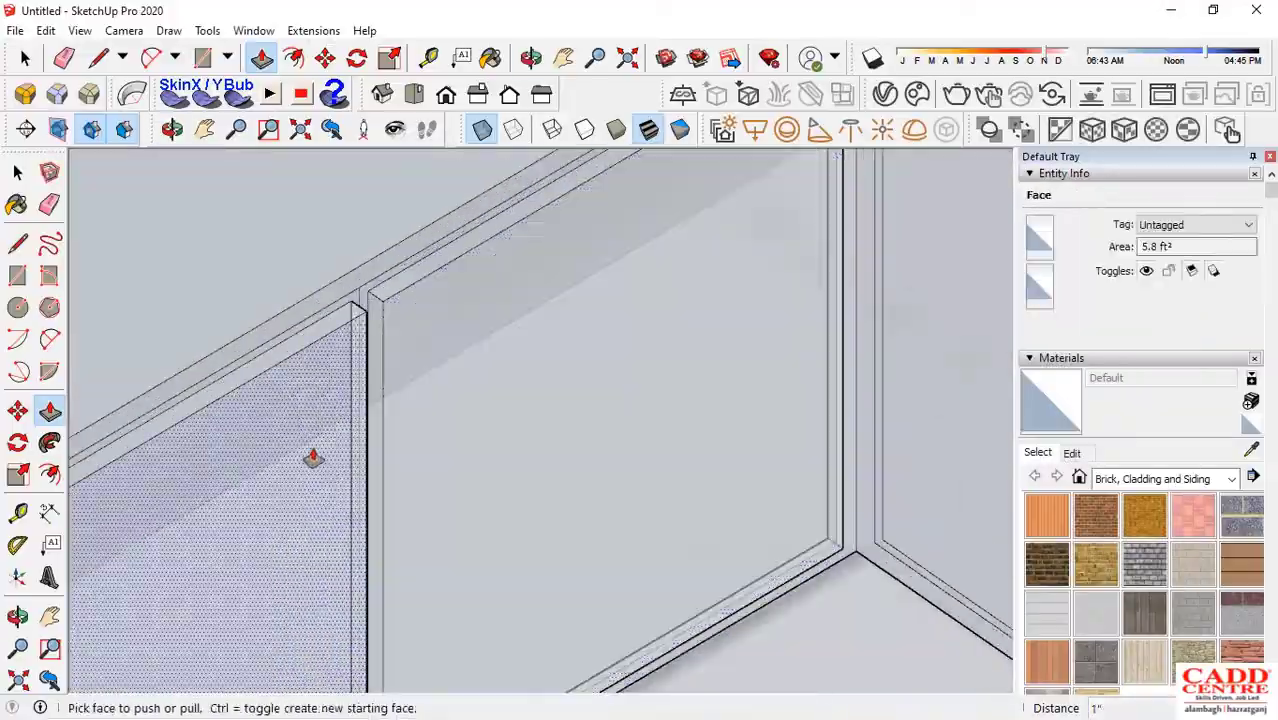
Push/Pull the door and drawer panels of the long counter front outward by 1 inch
{"action": "middle_click_drag", "start_coordinate": [314, 457], "coordinate": [442, 382]}
{"action": "scroll", "coordinate": [442, 382], "scroll_direction": "up", "scroll_amount": 2}
{"action": "left_click", "coordinate": [470, 450]}
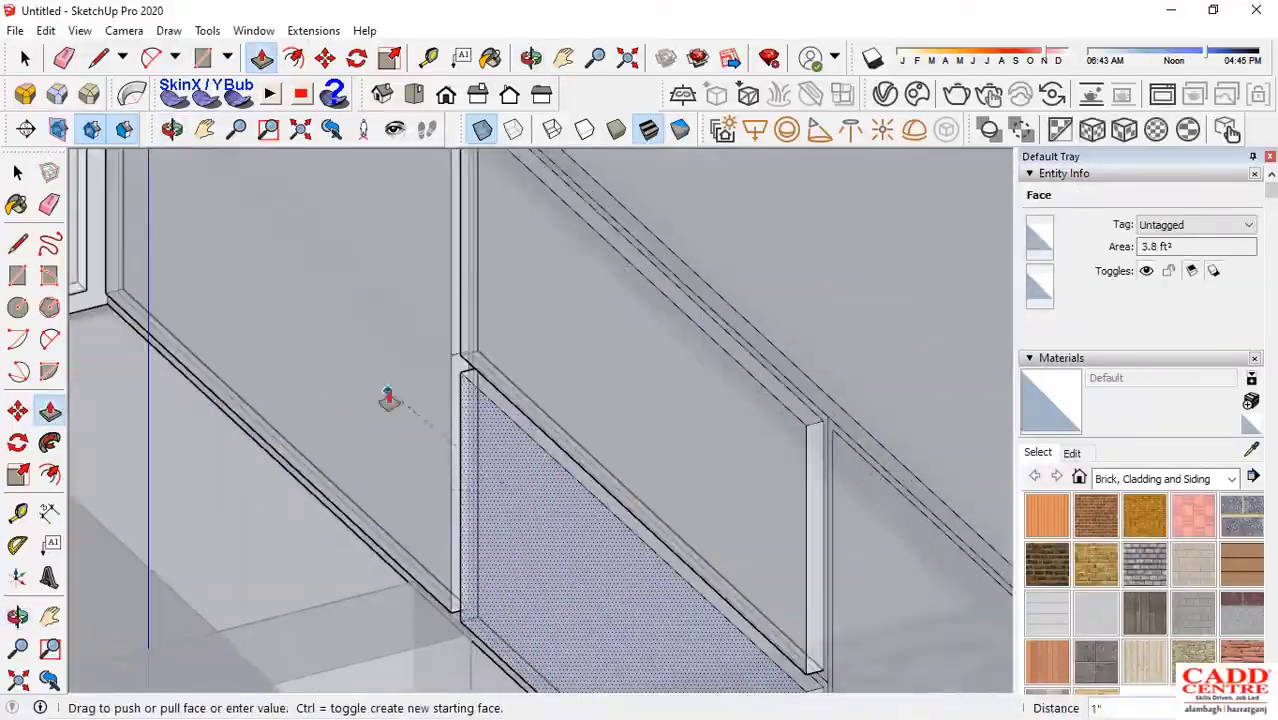
{"action": "left_click", "coordinate": [388, 398]}
{"action": "key", "text": "space"}
{"action": "scroll", "coordinate": [590, 465], "scroll_direction": "down", "scroll_amount": 6}
{"action": "left_click", "coordinate": [145, 440]}
Select the end panel's front face with its edges on the short counter, start Round Corner, and set the offset to 1/4"
{"action": "scroll", "coordinate": [345, 355], "scroll_direction": "up", "scroll_amount": 3}
{"action": "middle_click_drag", "start_coordinate": [345, 355], "coordinate": [380, 384]}
{"action": "scroll", "coordinate": [380, 384], "scroll_direction": "up", "scroll_amount": 3}
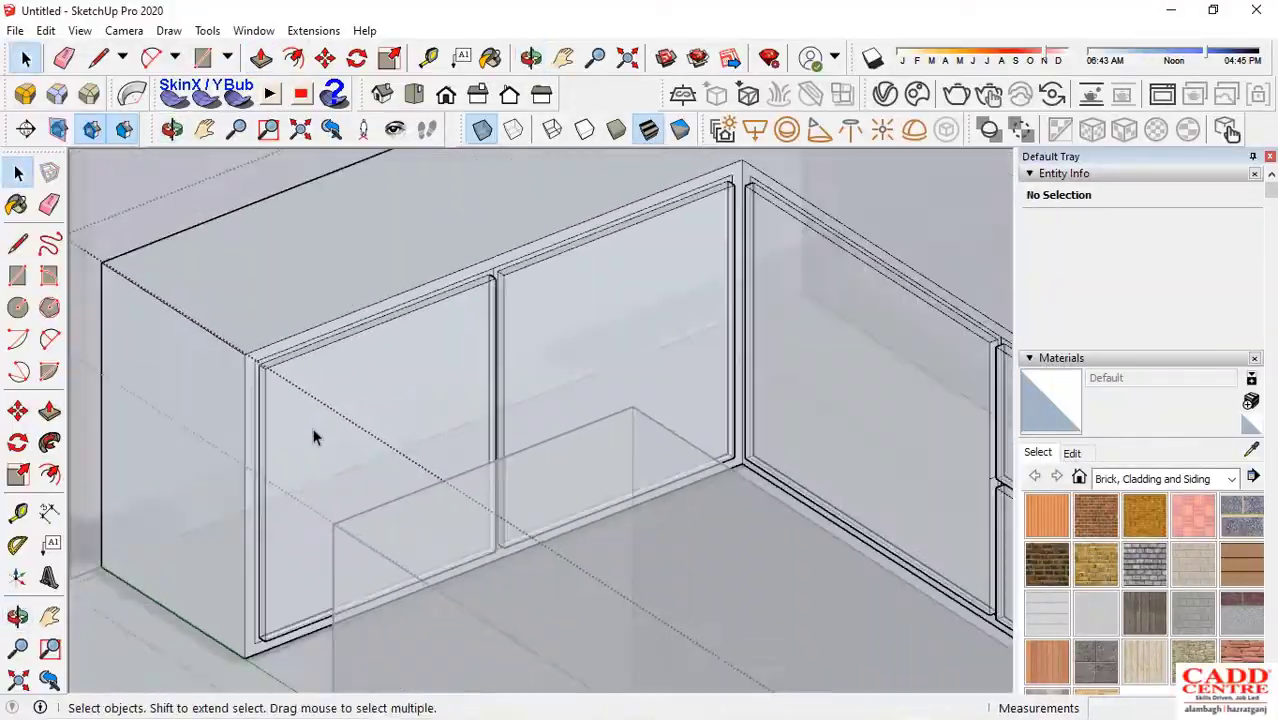
{"action": "scroll", "coordinate": [277, 512], "scroll_direction": "up", "scroll_amount": 3}
{"action": "double_click", "coordinate": [274, 411]}
{"action": "scroll", "coordinate": [274, 411], "scroll_direction": "down", "scroll_amount": 4}
{"action": "middle_click_drag", "start_coordinate": [440, 350], "coordinate": [390, 384]}
{"action": "scroll", "coordinate": [390, 384], "scroll_direction": "up", "scroll_amount": 2}
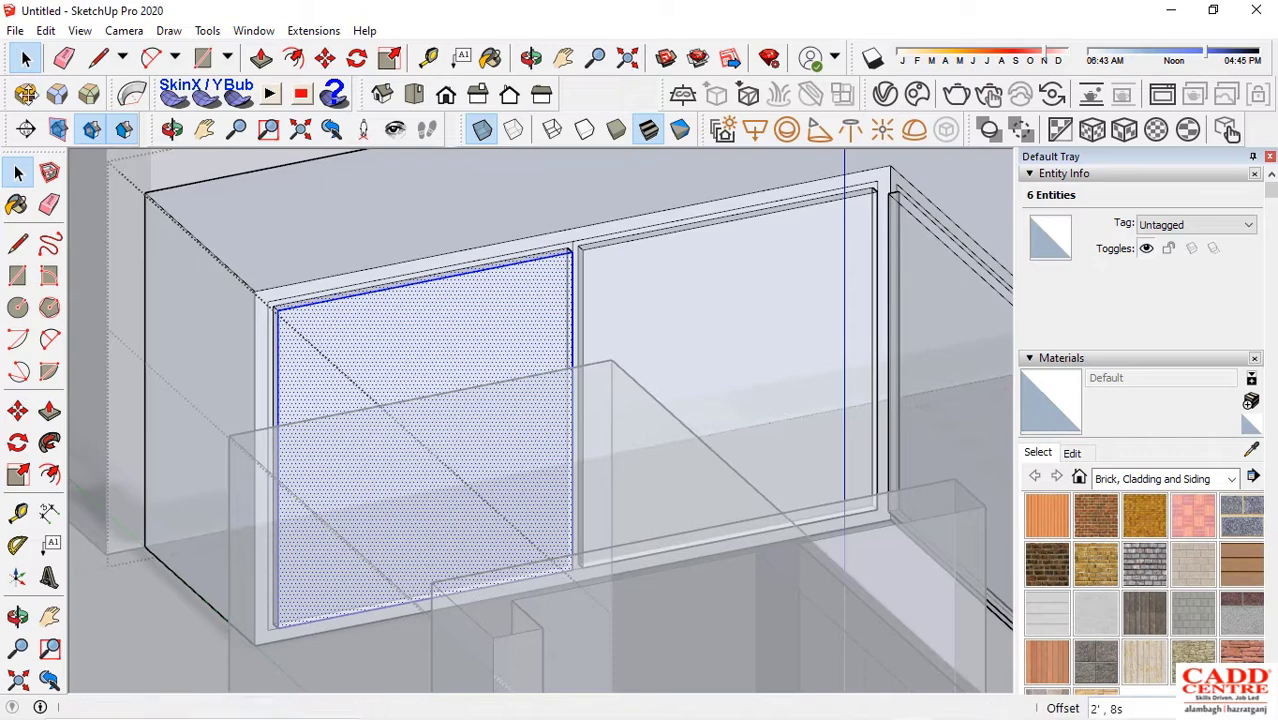
{"action": "middle_click_drag", "start_coordinate": [200, 410], "coordinate": [277, 365]}
{"action": "scroll", "coordinate": [277, 362], "scroll_direction": "up", "scroll_amount": 4}
{"action": "left_click", "coordinate": [345, 191]}
{"action": "key", "text": "Return"}
{"action": "scroll", "coordinate": [267, 362], "scroll_direction": "up", "scroll_amount": 3}
{"action": "left_click", "coordinate": [347, 191]}
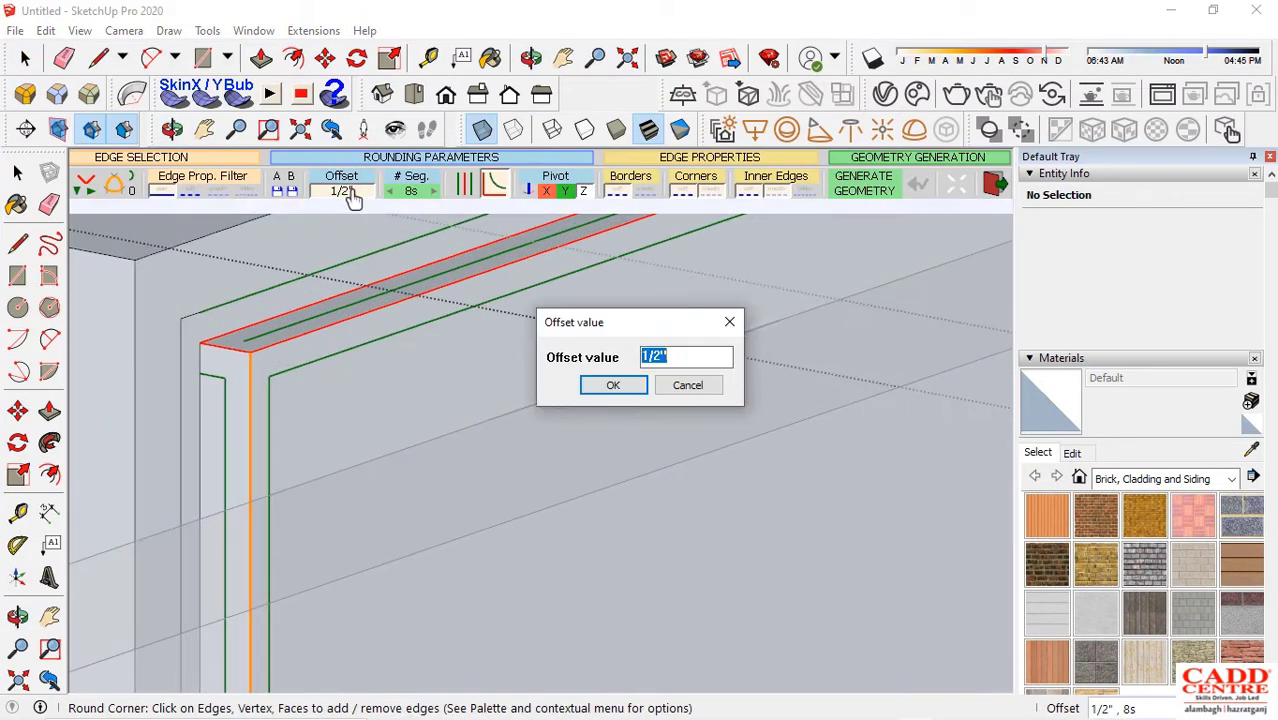
{"action": "type", "text": "1/4\""}
{"action": "key", "text": "Return"}
Try smaller Round Corner offsets of 1/6" and about 1/16" on the end panel's edges
{"action": "left_click", "coordinate": [343, 191]}
{"action": "type", "text": "1/6\""}
{"action": "key", "text": "Return"}
{"action": "scroll", "coordinate": [262, 334], "scroll_direction": "down", "scroll_amount": 2}
{"action": "left_click", "coordinate": [353, 191]}
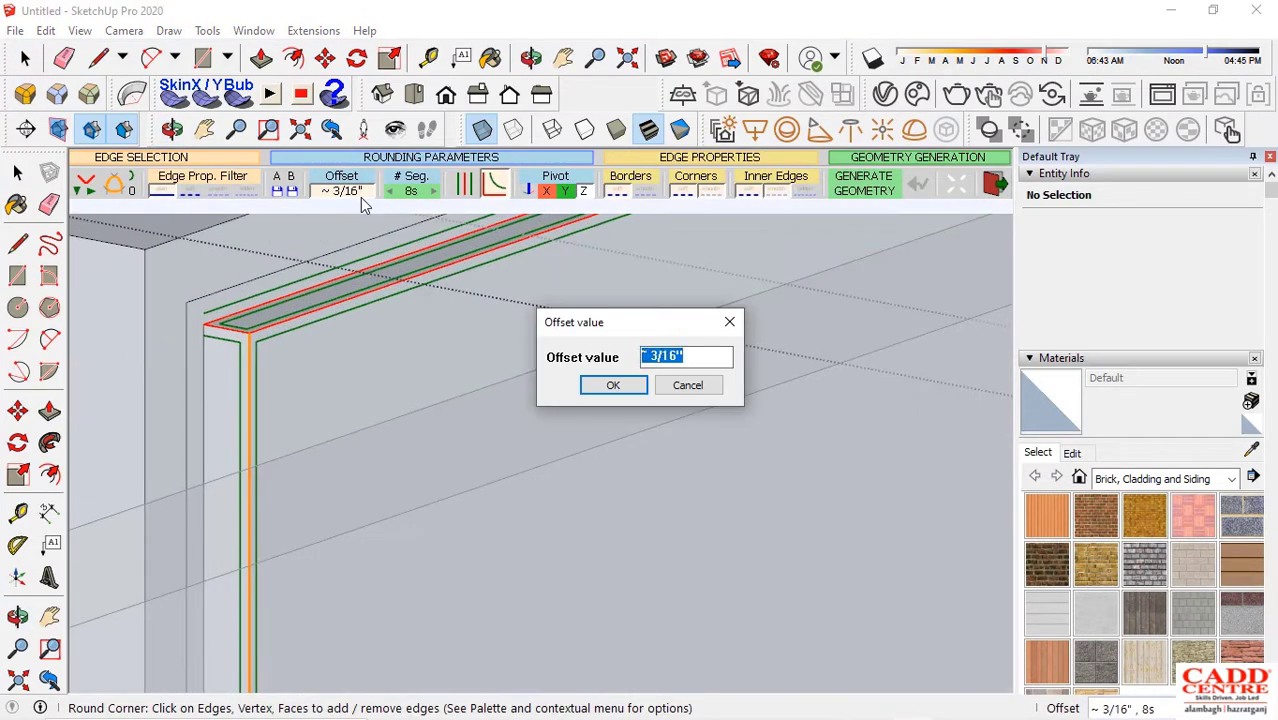
{"action": "type", "text": "1/64\""}
{"action": "key", "text": "Return"}
{"action": "scroll", "coordinate": [256, 340], "scroll_direction": "up", "scroll_amount": 5}
{"action": "left_click", "coordinate": [345, 191]}
{"action": "scroll", "coordinate": [585, 395], "scroll_direction": "down", "scroll_amount": 2}
Set the Round Corner offset to 1/64", apply it to the end panel's edges, and leave the tool
{"action": "left_click", "coordinate": [346, 192]}
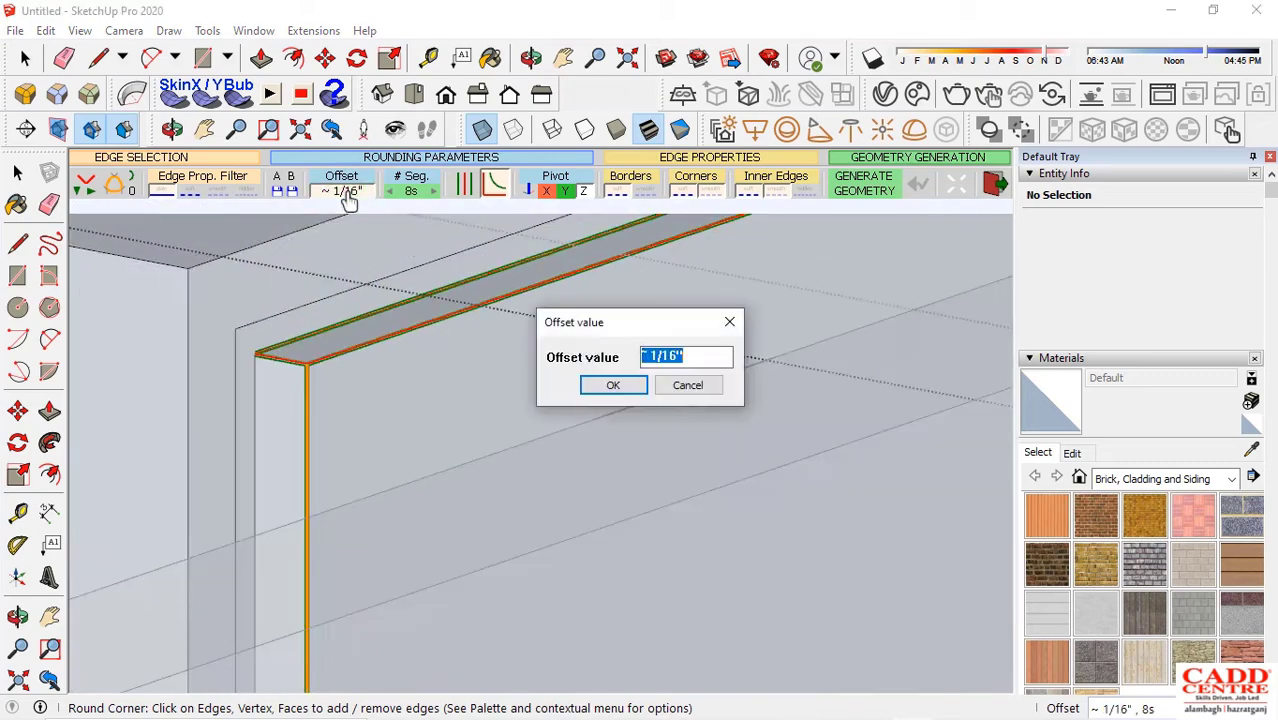
{"action": "type", "text": "64\""}
{"action": "key", "text": "Return"}
{"action": "scroll", "coordinate": [280, 400], "scroll_direction": "up", "scroll_amount": 2}
{"action": "left_click", "coordinate": [342, 191]}
{"action": "type", "text": "1/64\""}
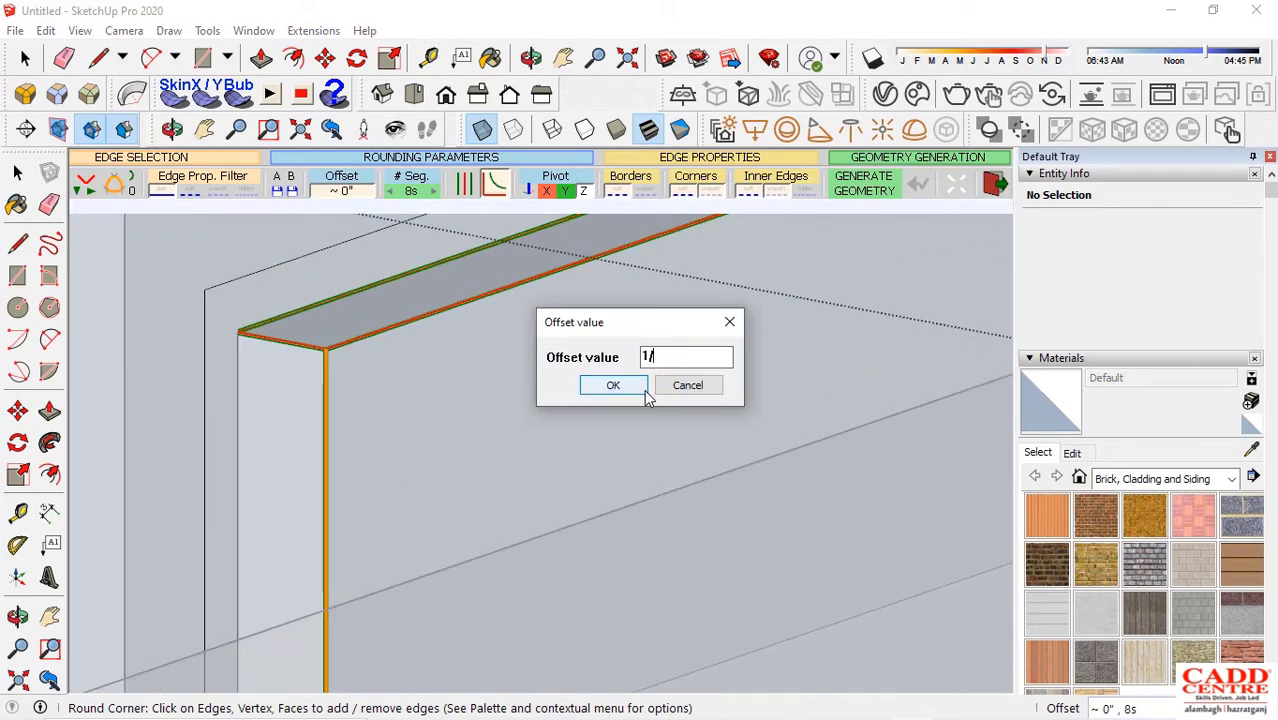
{"action": "left_click", "coordinate": [643, 391]}
{"action": "scroll", "coordinate": [354, 400], "scroll_direction": "down", "scroll_amount": 3}
{"action": "key", "text": "Return"}
{"action": "scroll", "coordinate": [340, 400], "scroll_direction": "down", "scroll_amount": 7}
{"action": "middle_click_drag", "start_coordinate": [422, 365], "coordinate": [600, 260]}
{"action": "scroll", "coordinate": [600, 260], "scroll_direction": "down", "scroll_amount": 2}
{"action": "key", "text": "space"}
Turn off the X-ray display and check the L-shaped counter within the whole house model
{"action": "left_click", "coordinate": [480, 131]}
{"action": "scroll", "coordinate": [527, 425], "scroll_direction": "up", "scroll_amount": 2}
{"action": "middle_click_drag", "start_coordinate": [527, 425], "coordinate": [385, 405]}
{"action": "scroll", "coordinate": [608, 372], "scroll_direction": "up", "scroll_amount": 4}
{"action": "middle_click_drag", "start_coordinate": [496, 374], "coordinate": [552, 447]}
{"action": "scroll", "coordinate": [552, 447], "scroll_direction": "down", "scroll_amount": 2}
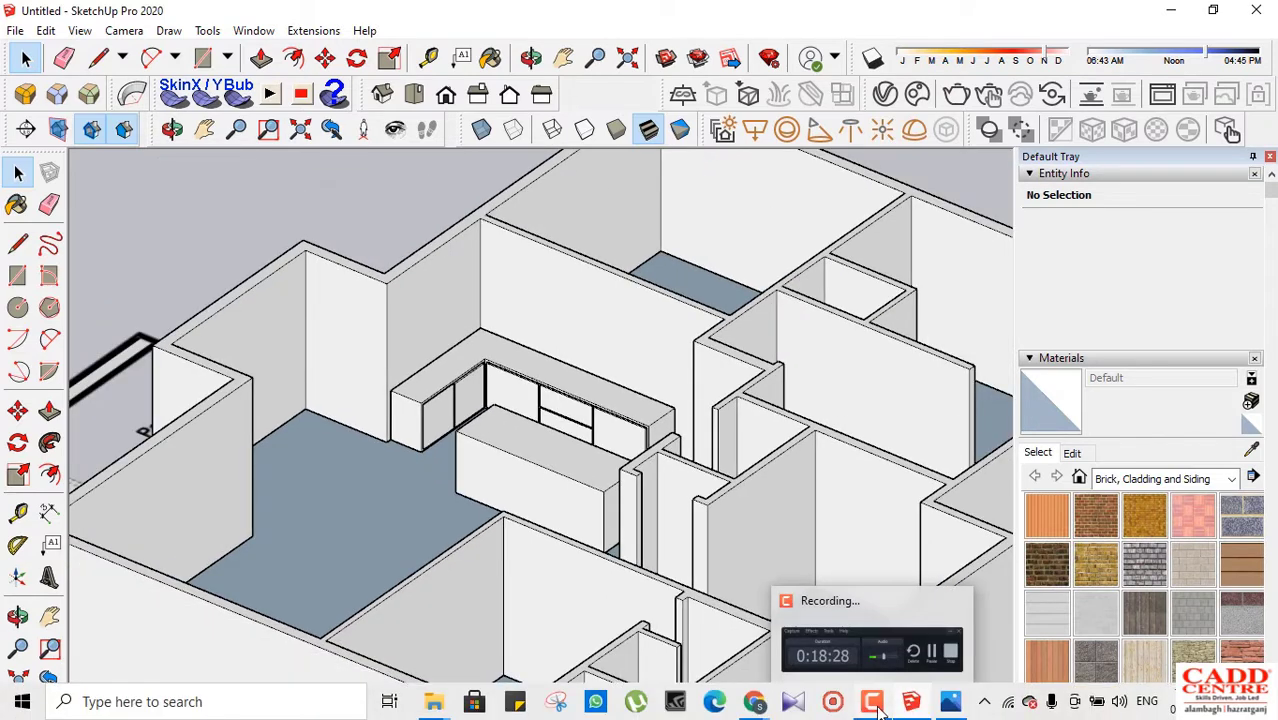
{"action": "scroll", "coordinate": [520, 343], "scroll_direction": "down", "scroll_amount": 2}
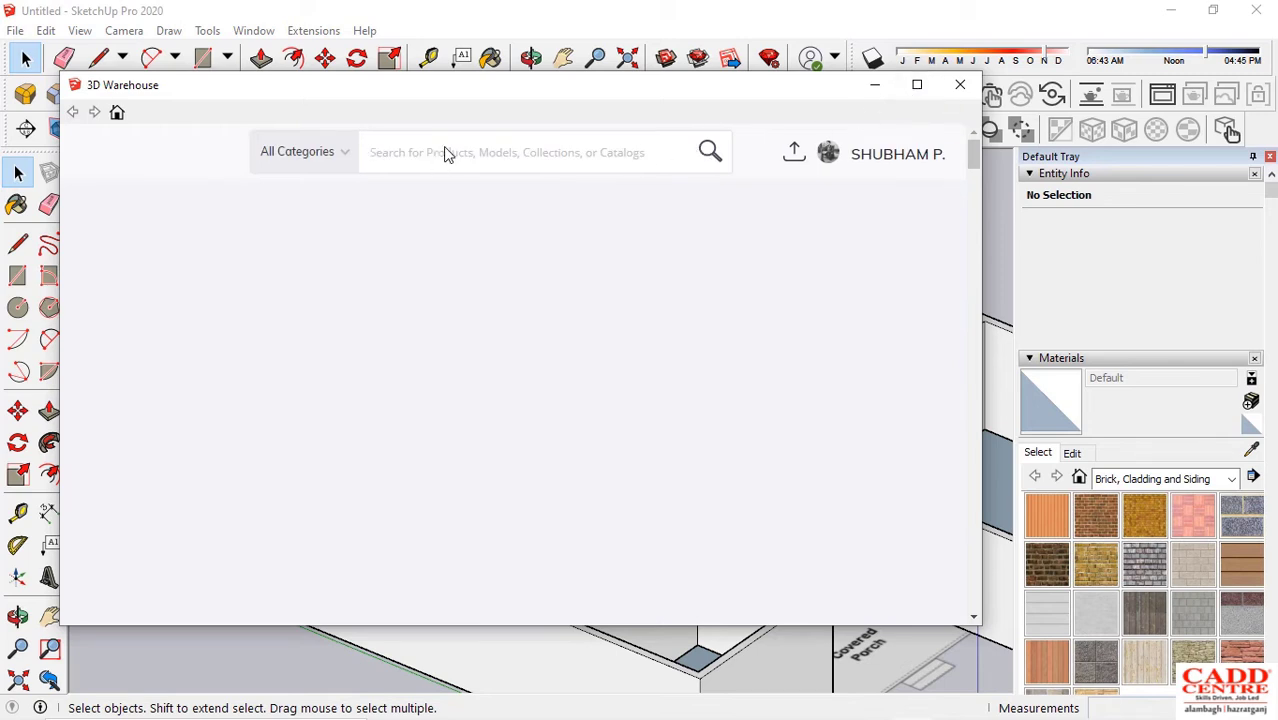
Search 3D Warehouse for "refrigerator" and look through the first product results
{"action": "left_click", "coordinate": [447, 153]}
{"action": "type", "text": "refrigerator"}
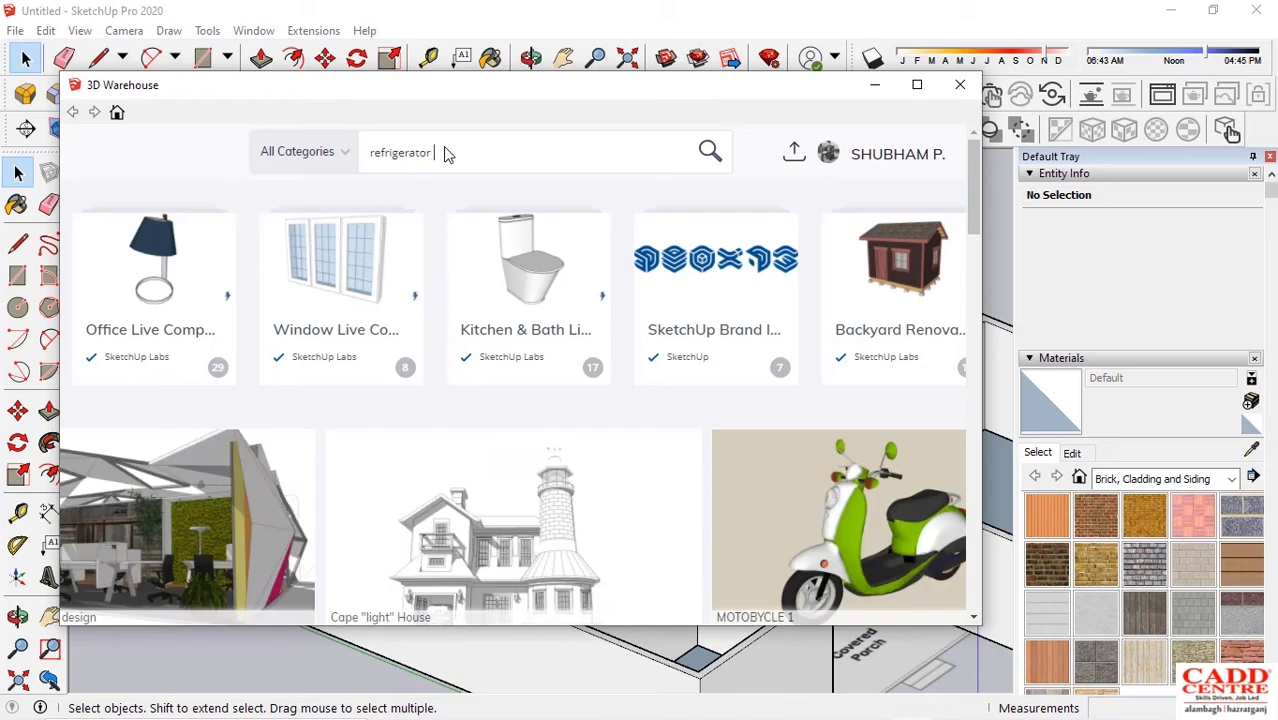
{"action": "key", "text": "Return"}
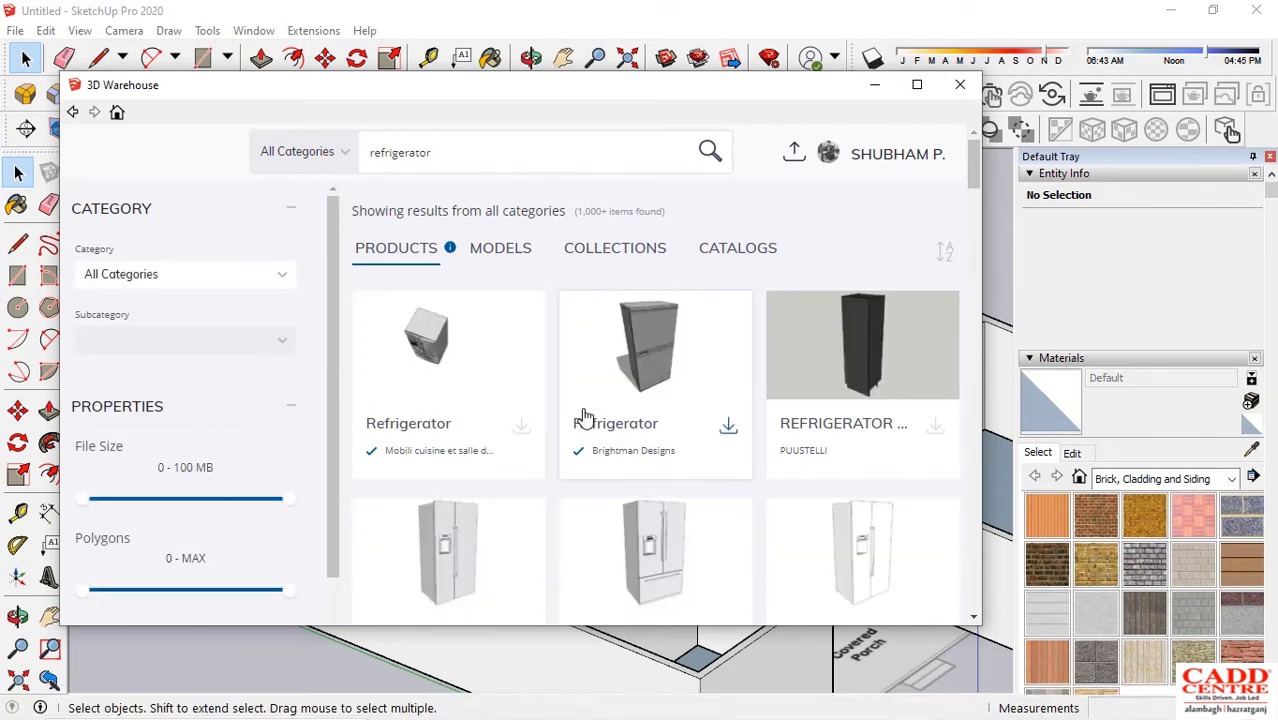
{"action": "scroll", "coordinate": [587, 418], "scroll_direction": "down", "scroll_amount": 3}
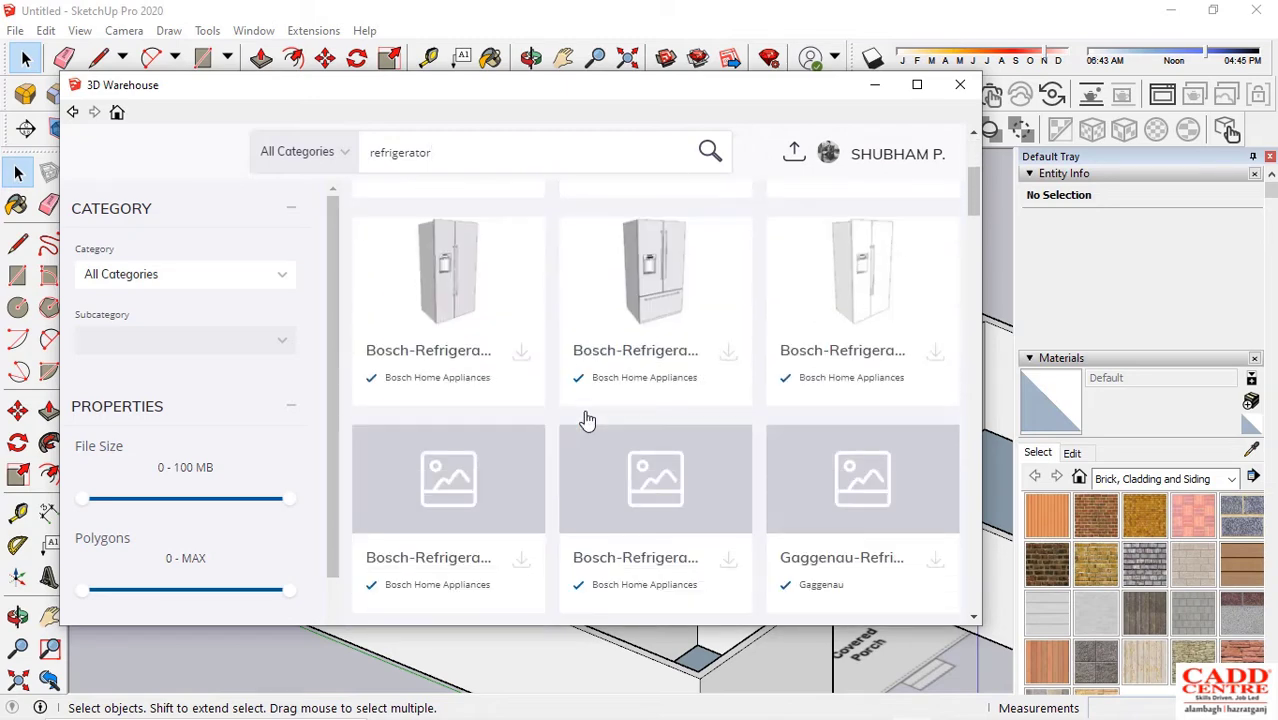
{"action": "scroll", "coordinate": [586, 420], "scroll_direction": "down", "scroll_amount": 1}
{"action": "scroll", "coordinate": [600, 424], "scroll_direction": "up", "scroll_amount": 5}
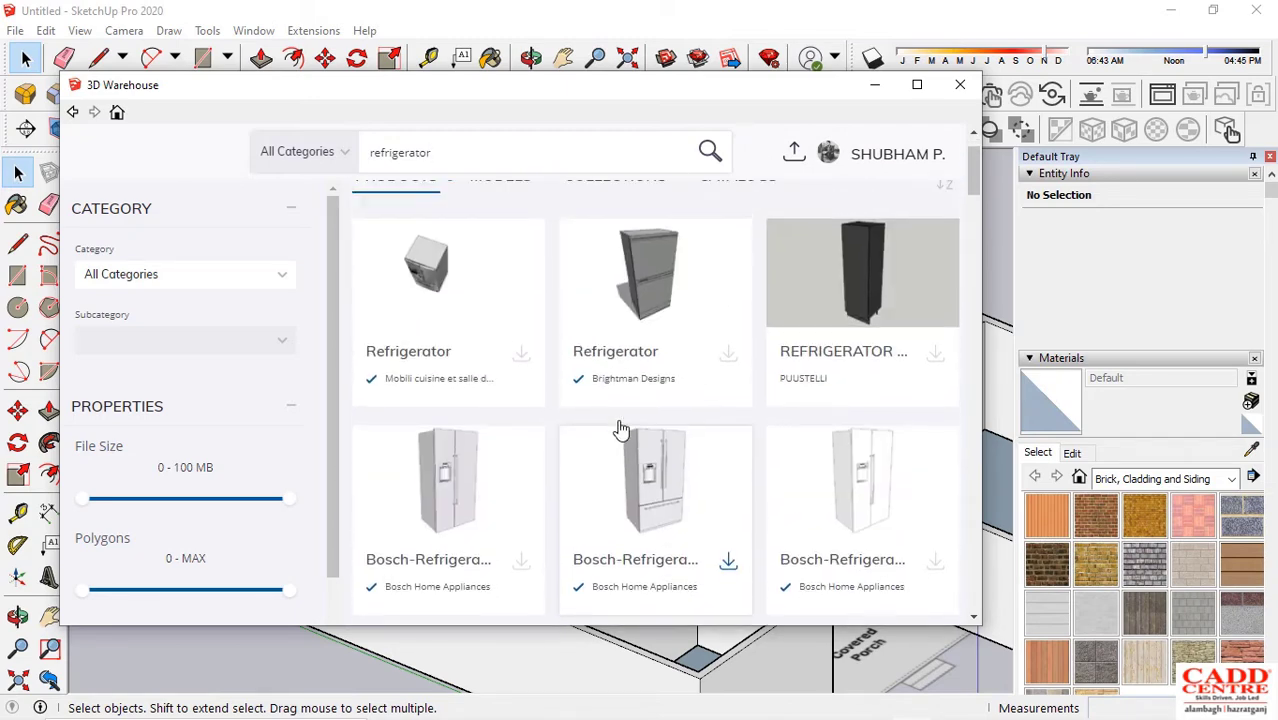
{"action": "scroll", "coordinate": [616, 405], "scroll_direction": "down", "scroll_amount": 5}
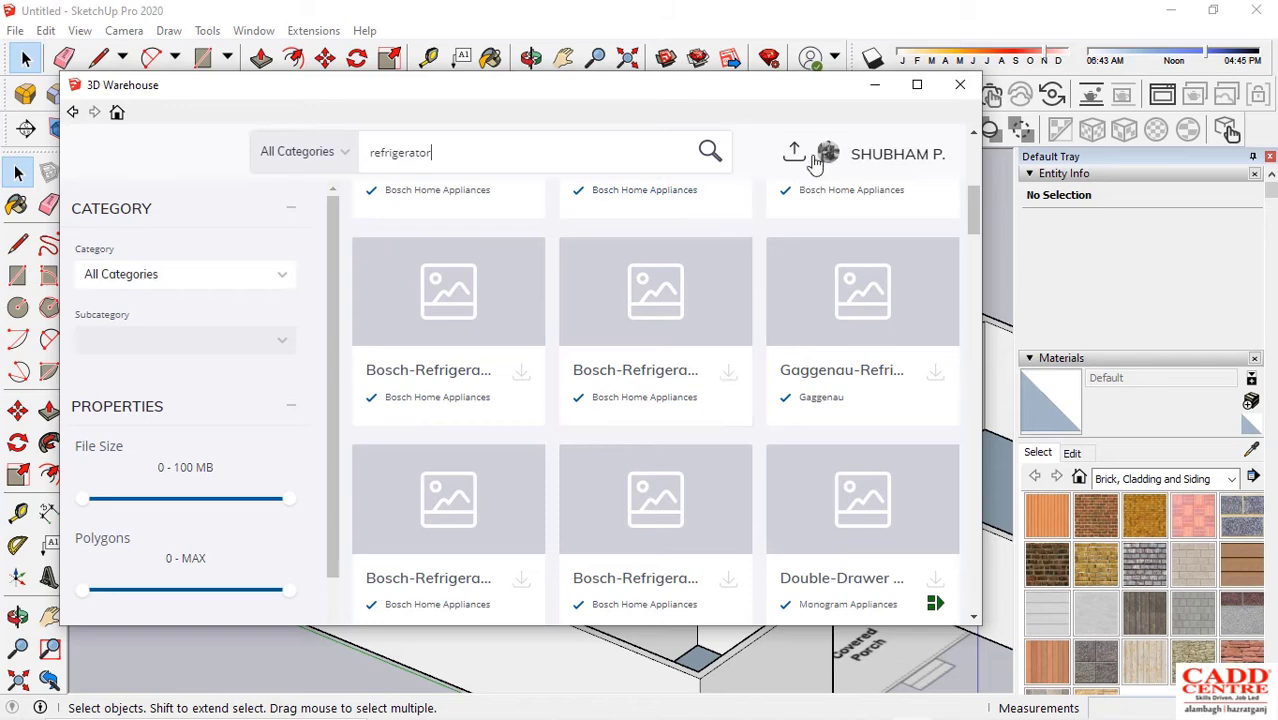
Enlarge 3D Warehouse, browse further refrigerators, and bring a Bosch bottom-freezer model into the kitchen for placement
{"action": "left_click", "coordinate": [917, 84]}
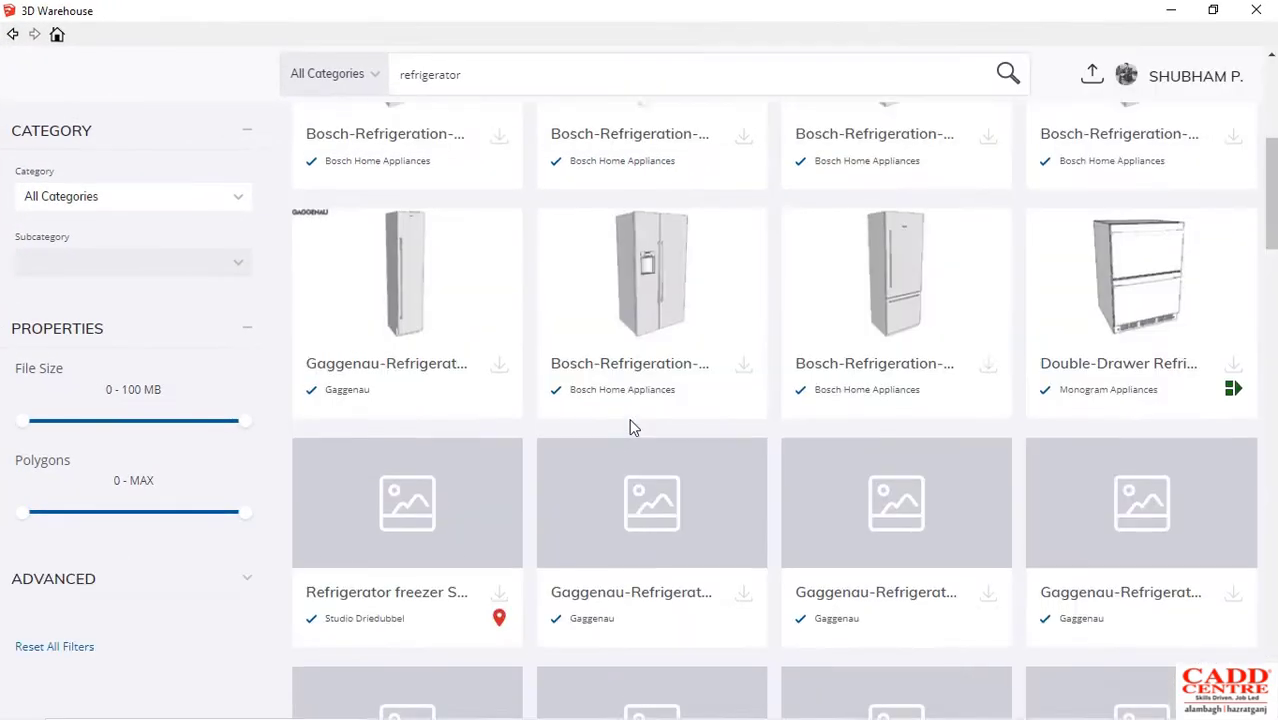
{"action": "scroll", "coordinate": [629, 418], "scroll_direction": "up", "scroll_amount": 2}
{"action": "scroll", "coordinate": [629, 418], "scroll_direction": "down", "scroll_amount": 4}
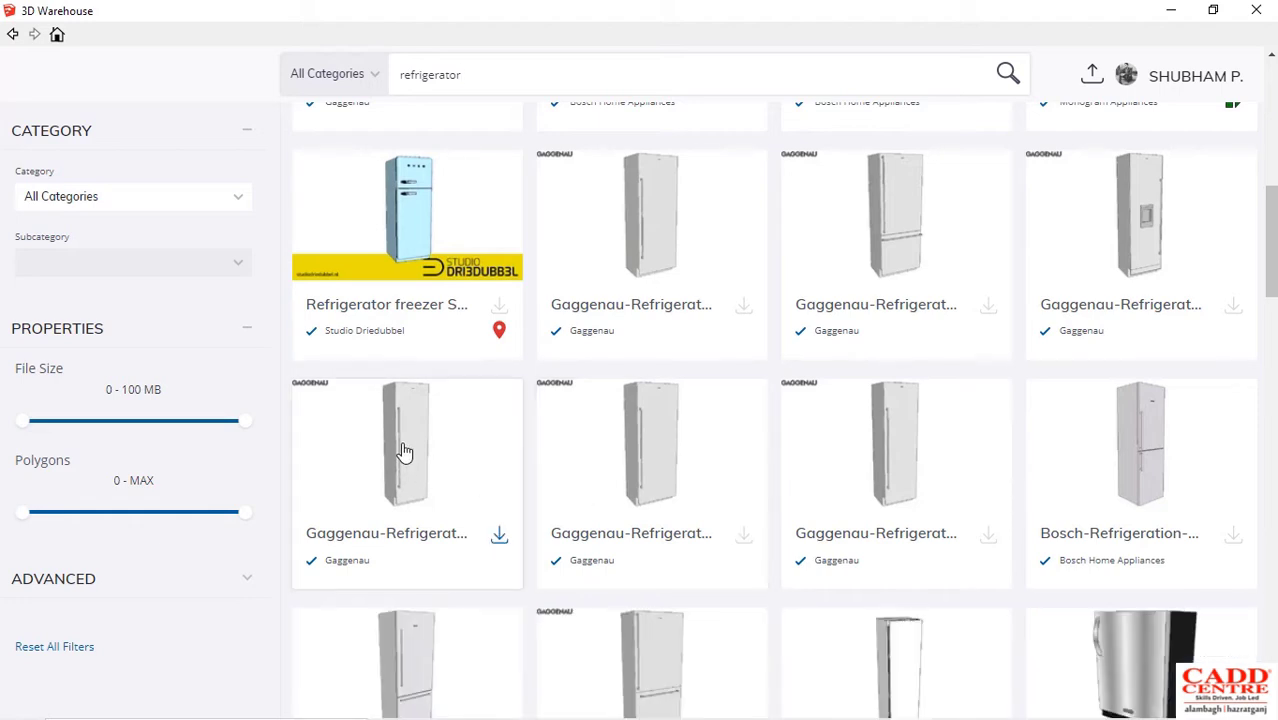
{"action": "scroll", "coordinate": [400, 440], "scroll_direction": "down", "scroll_amount": 1}
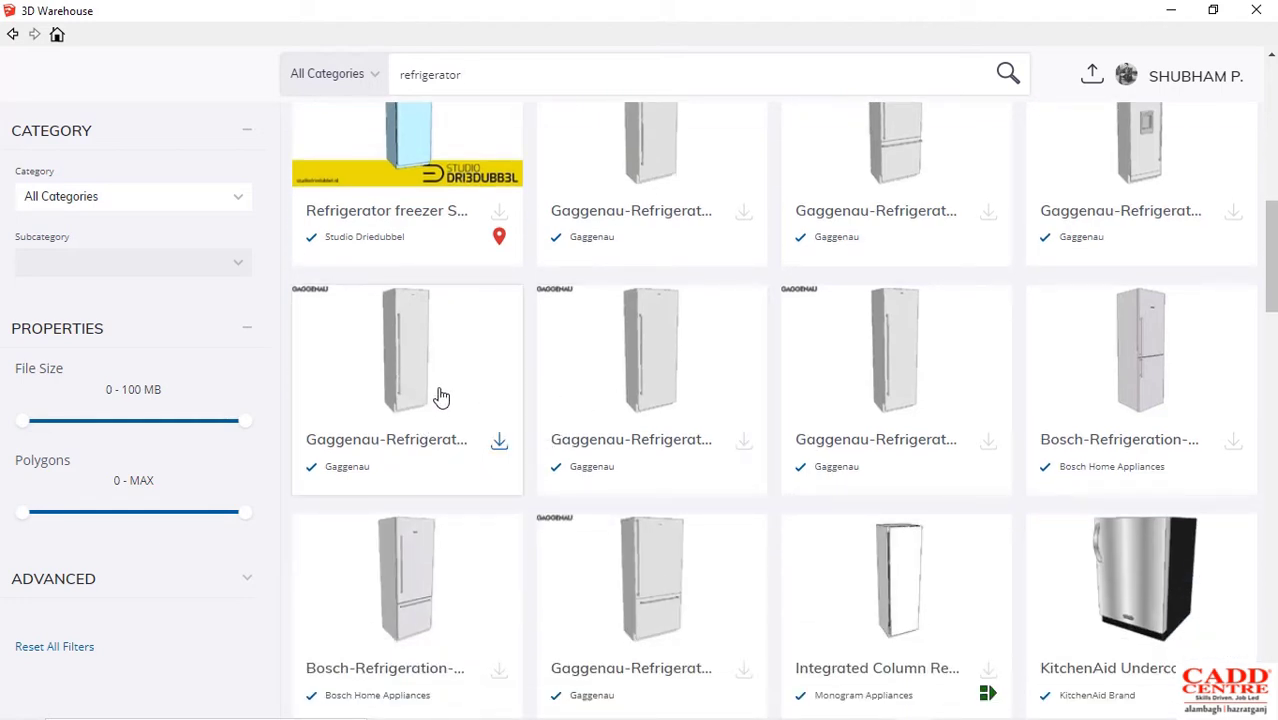
{"action": "scroll", "coordinate": [465, 560], "scroll_direction": "down", "scroll_amount": 2}
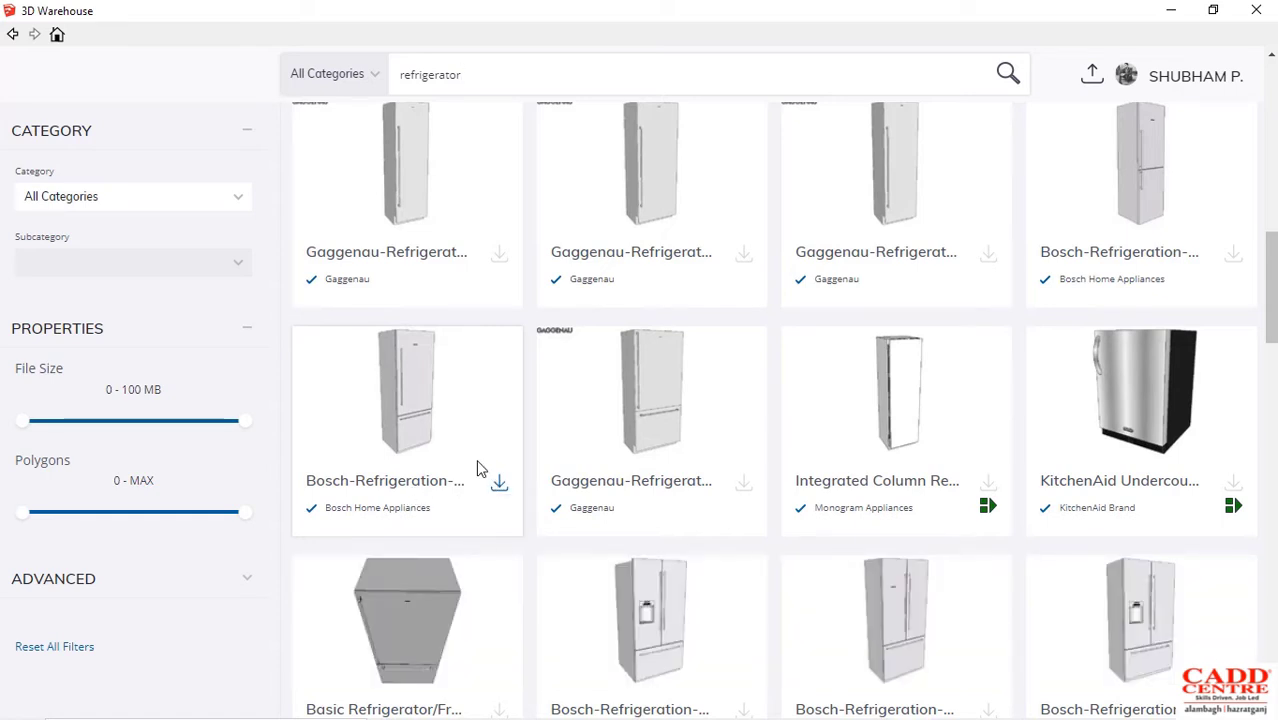
{"action": "left_click", "coordinate": [586, 409]}
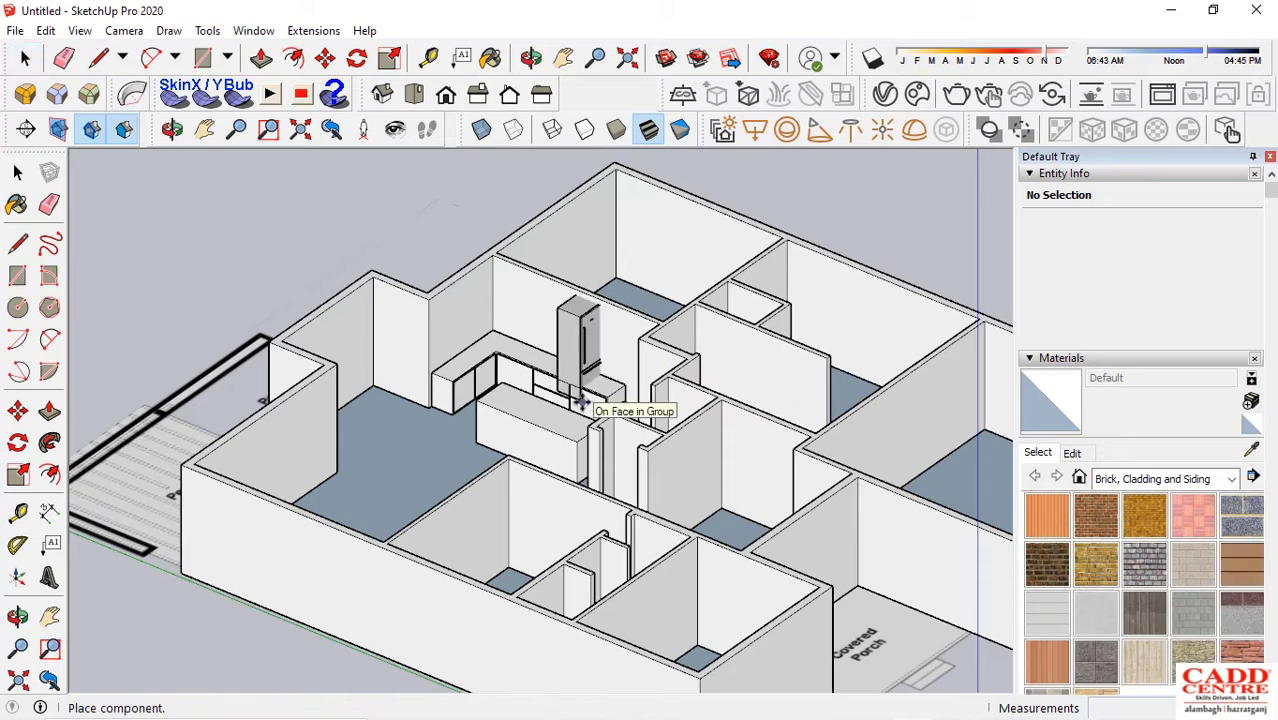
Place the Bosch refrigerator component on the open kitchen floor in front of the counters
{"action": "scroll", "coordinate": [435, 470], "scroll_direction": "up", "scroll_amount": 4}
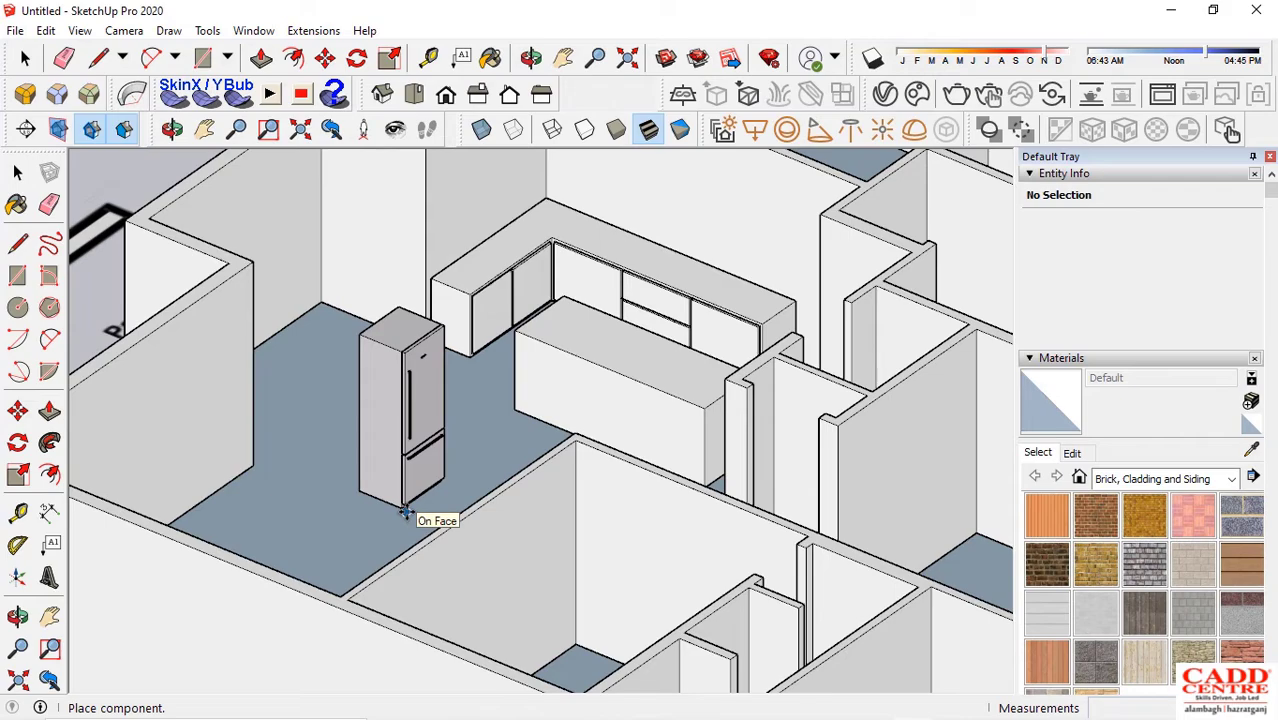
{"action": "scroll", "coordinate": [468, 431], "scroll_direction": "down", "scroll_amount": 2}
{"action": "middle_click_drag", "start_coordinate": [456, 445], "coordinate": [450, 472]}
Rotate the refrigerator about its vertical axis so its doors face away from the back counter wall
{"action": "scroll", "coordinate": [446, 479], "scroll_direction": "up", "scroll_amount": 2}
{"action": "scroll", "coordinate": [437, 365], "scroll_direction": "up", "scroll_amount": 3}
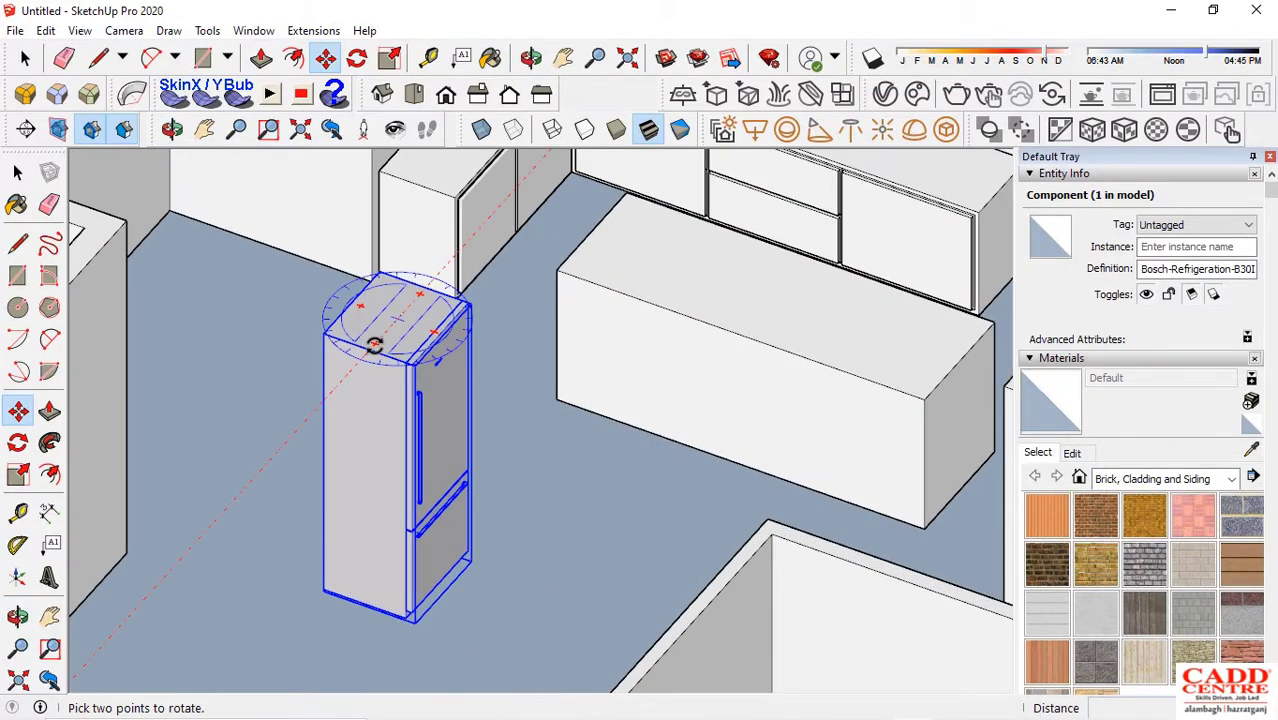
{"action": "left_click", "coordinate": [374, 344]}
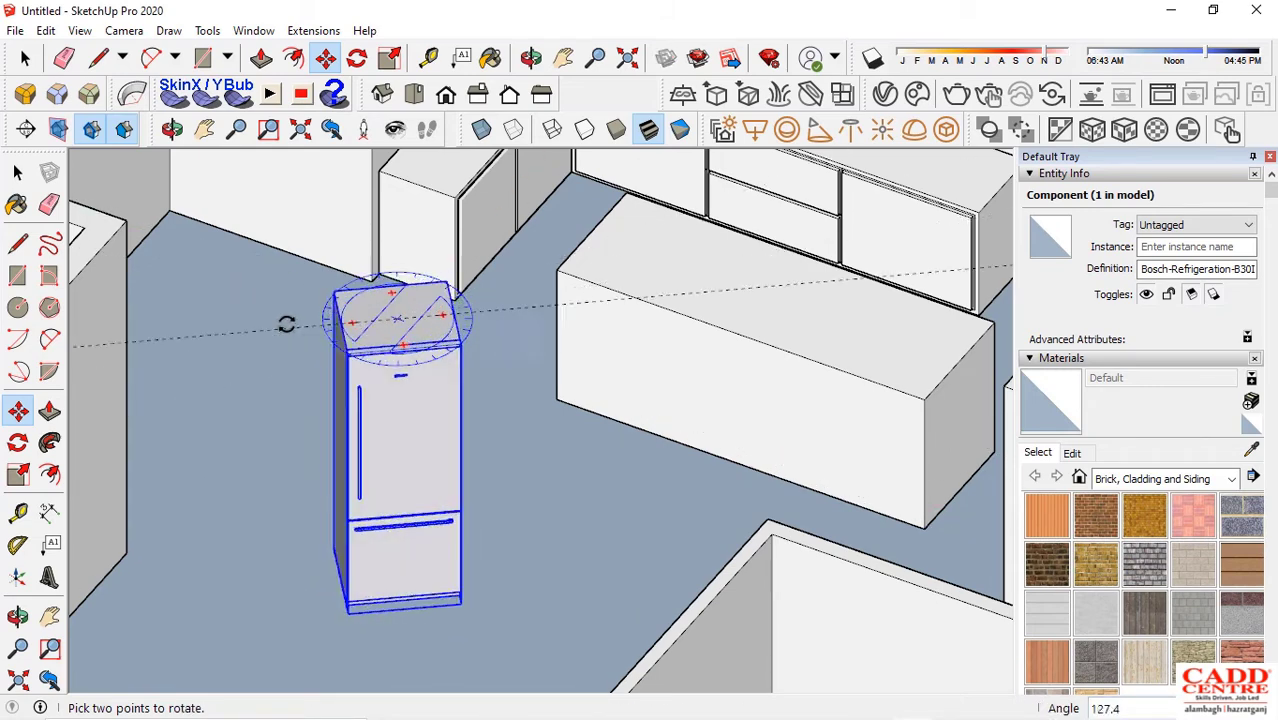
{"action": "left_click", "coordinate": [256, 266]}
{"action": "scroll", "coordinate": [345, 549], "scroll_direction": "down", "scroll_amount": 2}
{"action": "scroll", "coordinate": [396, 627], "scroll_direction": "up", "scroll_amount": 2}
{"action": "scroll", "coordinate": [405, 600], "scroll_direction": "down", "scroll_amount": 3}
{"action": "middle_click_drag", "start_coordinate": [414, 579], "coordinate": [291, 630]}
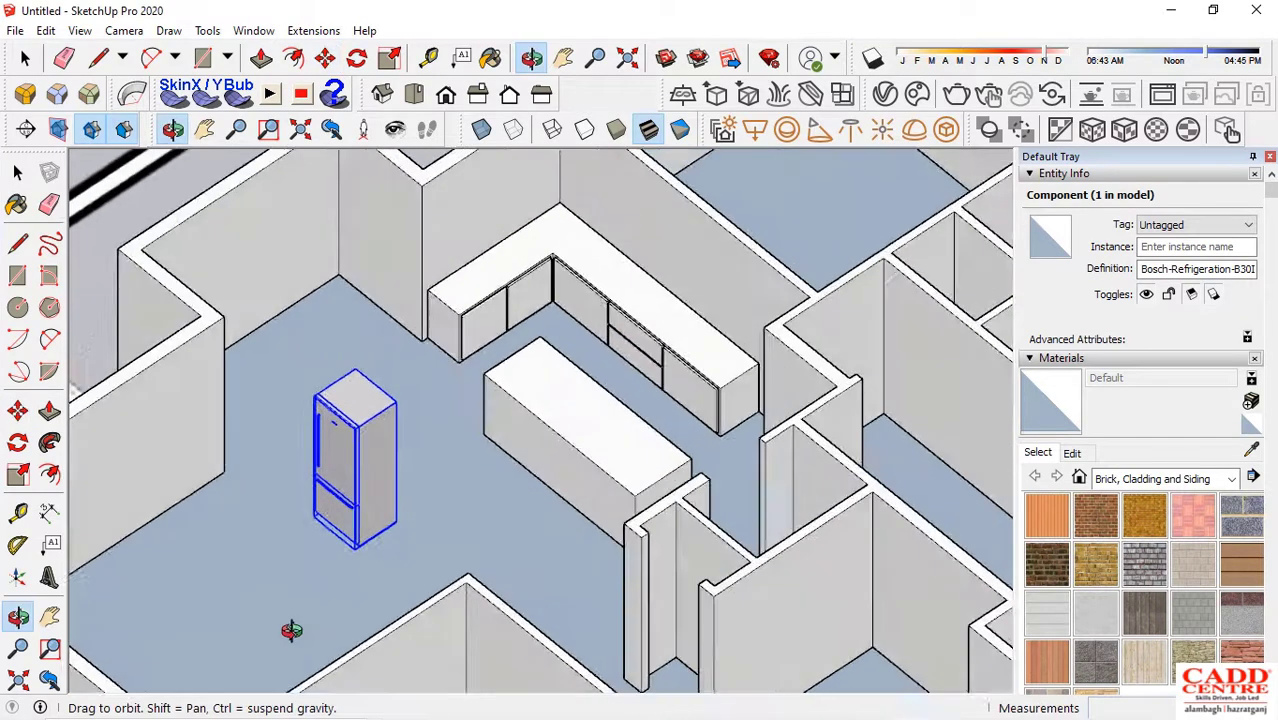
Move the refrigerator by its top corner to the top of the wall corner at the end of the back counter
{"action": "key", "text": "m"}
{"action": "scroll", "coordinate": [419, 505], "scroll_direction": "up", "scroll_amount": 8}
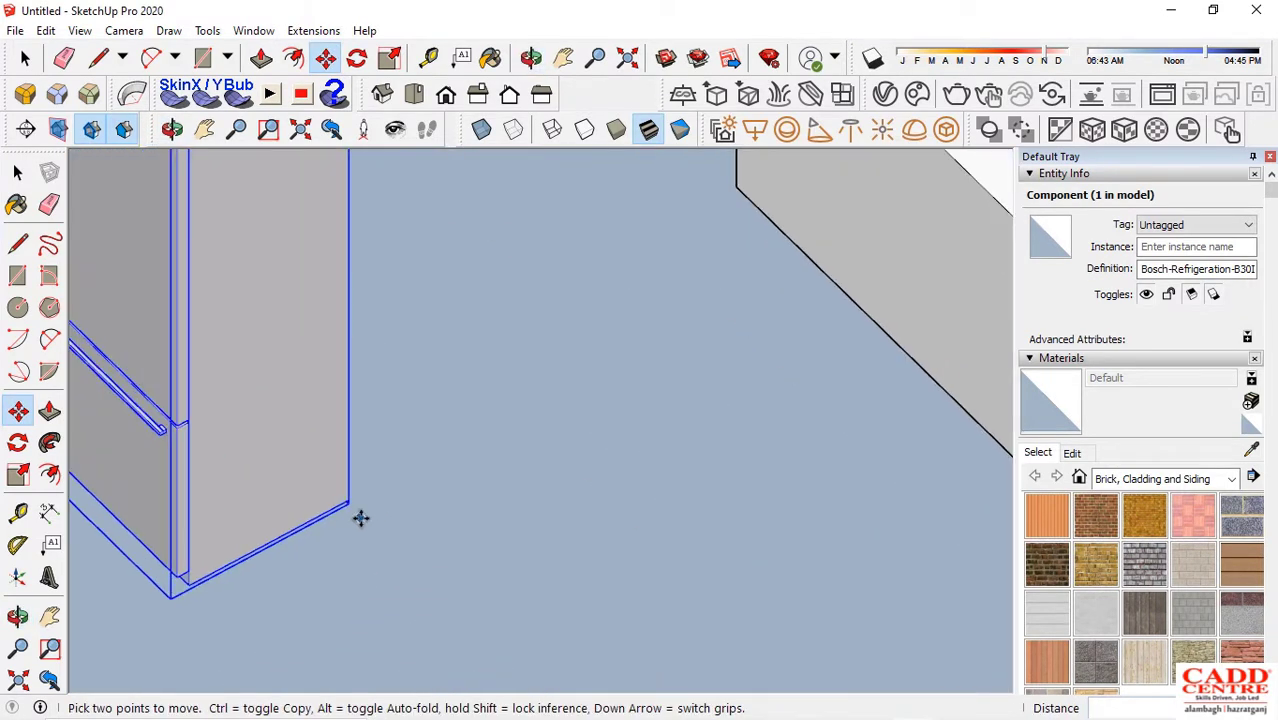
{"action": "scroll", "coordinate": [358, 515], "scroll_direction": "up", "scroll_amount": 3}
{"action": "scroll", "coordinate": [376, 548], "scroll_direction": "down", "scroll_amount": 6}
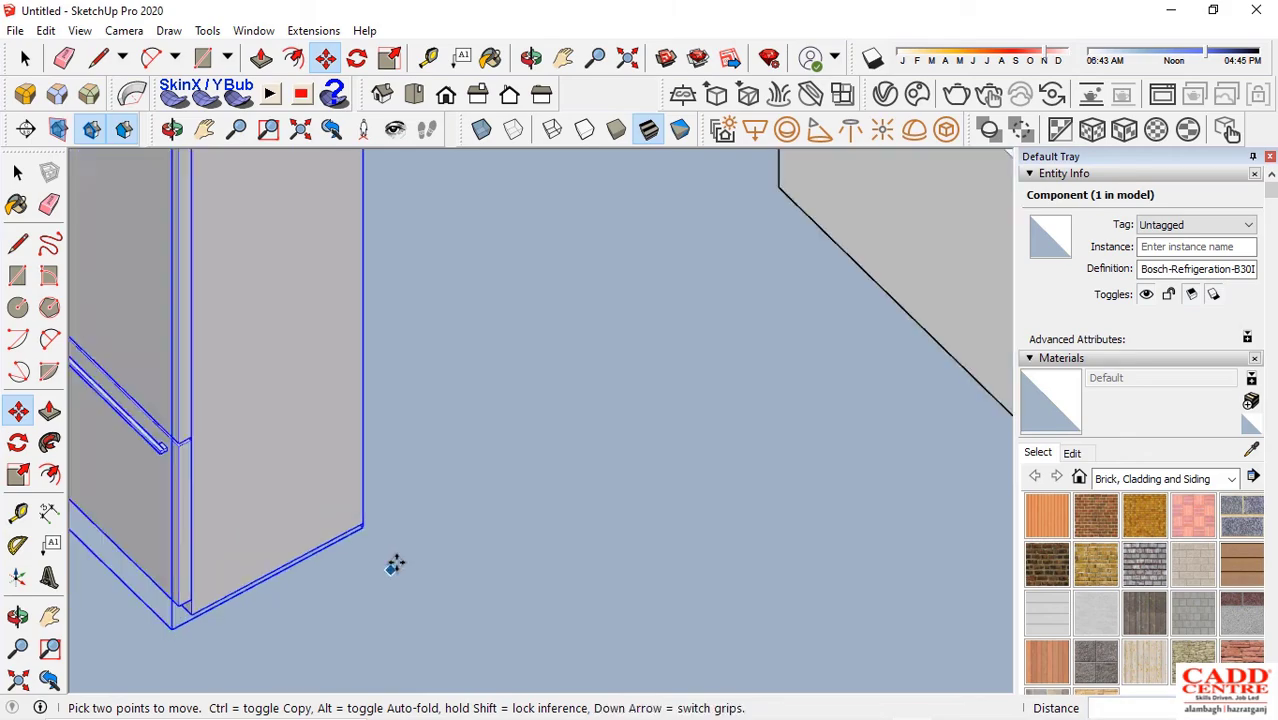
{"action": "scroll", "coordinate": [422, 545], "scroll_direction": "down", "scroll_amount": 3}
{"action": "middle_click_drag", "start_coordinate": [560, 538], "coordinate": [482, 459]}
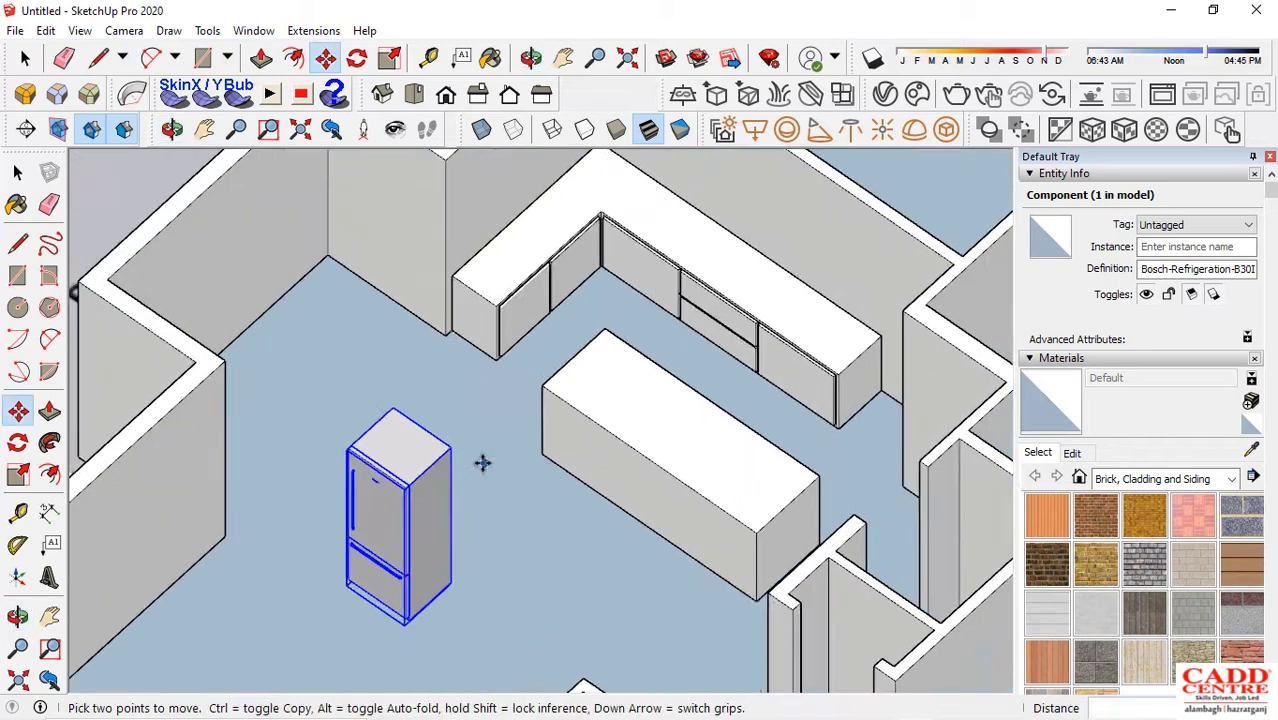
{"action": "scroll", "coordinate": [451, 440], "scroll_direction": "up", "scroll_amount": 8}
{"action": "left_click", "coordinate": [450, 466]}
{"action": "scroll", "coordinate": [499, 429], "scroll_direction": "down", "scroll_amount": 10}
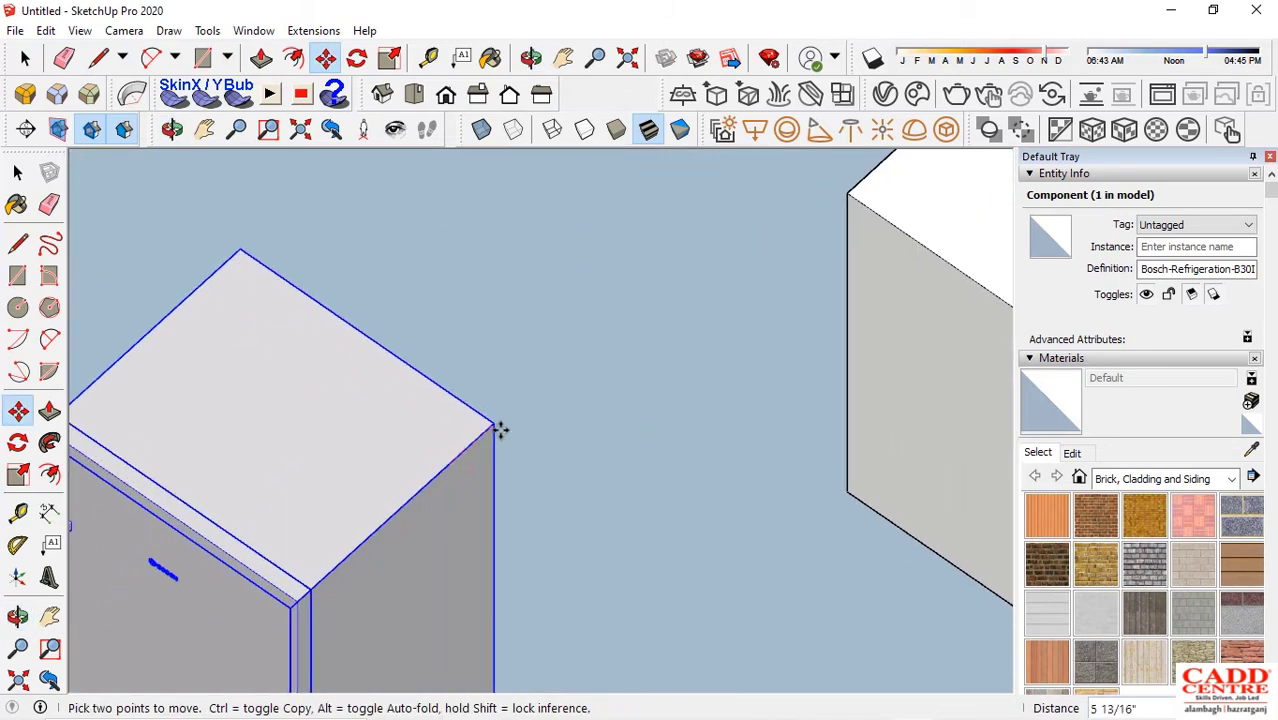
{"action": "scroll", "coordinate": [293, 463], "scroll_direction": "down", "scroll_amount": 1}
{"action": "middle_click_drag", "start_coordinate": [525, 451], "coordinate": [640, 545]}
{"action": "scroll", "coordinate": [559, 388], "scroll_direction": "up", "scroll_amount": 2}
{"action": "middle_click_drag", "start_coordinate": [598, 382], "coordinate": [755, 350]}
{"action": "scroll", "coordinate": [667, 268], "scroll_direction": "up", "scroll_amount": 6}
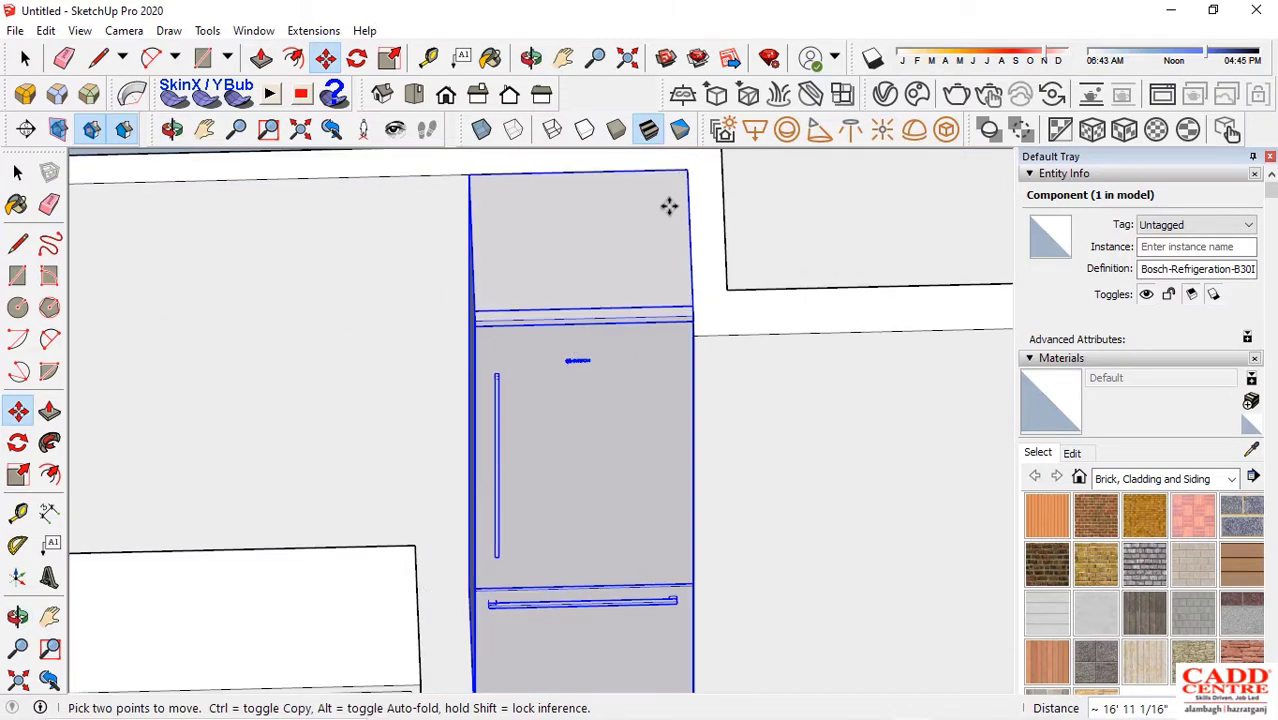
{"action": "scroll", "coordinate": [669, 206], "scroll_direction": "down", "scroll_amount": 3}
{"action": "middle_click_drag", "start_coordinate": [562, 428], "coordinate": [502, 466]}
{"action": "scroll", "coordinate": [512, 429], "scroll_direction": "down", "scroll_amount": 2}
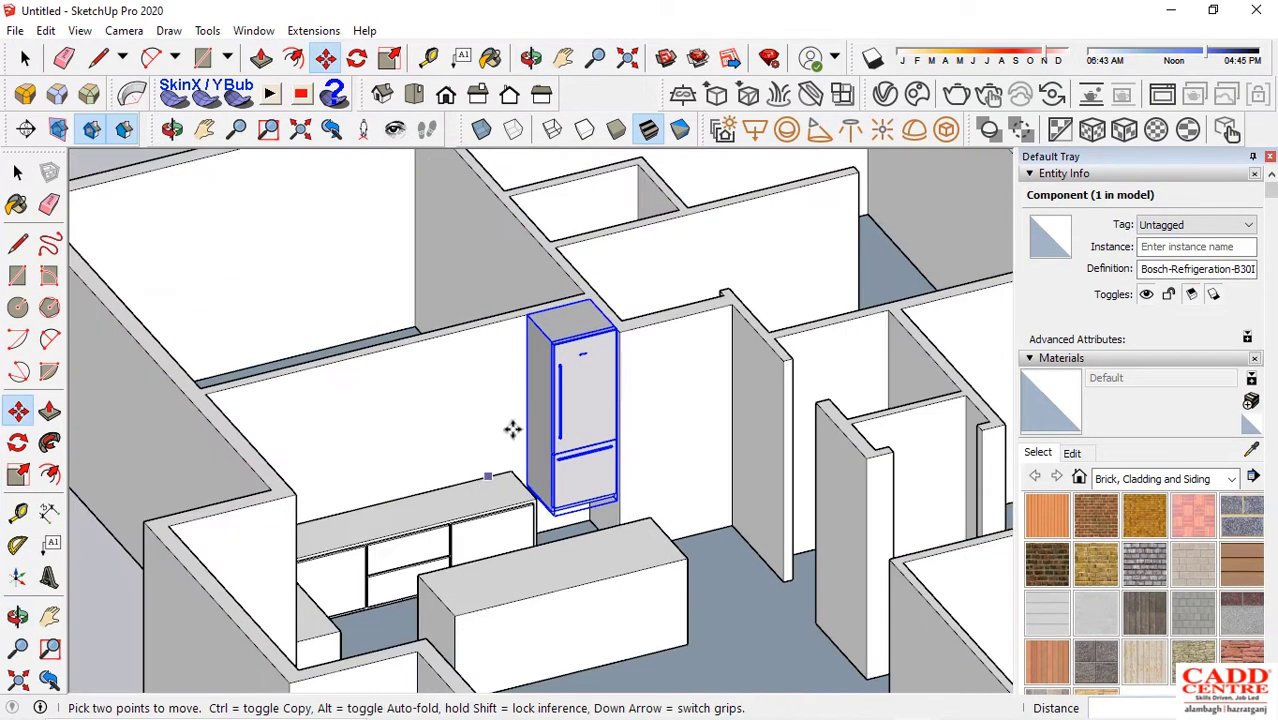
Lower the refrigerator vertically along the wall corner down to the kitchen floor
{"action": "scroll", "coordinate": [512, 429], "scroll_direction": "up", "scroll_amount": 4}
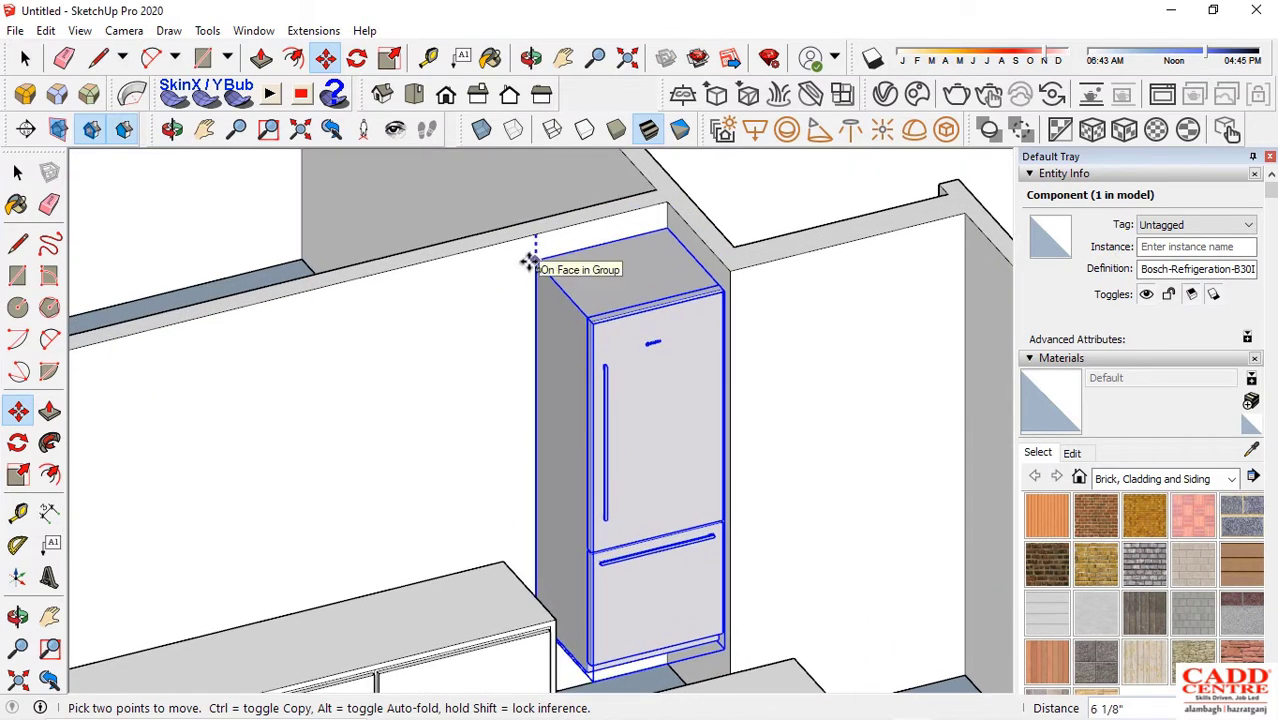
{"action": "scroll", "coordinate": [530, 290], "scroll_direction": "down", "scroll_amount": 2}
{"action": "middle_click_drag", "start_coordinate": [522, 280], "coordinate": [696, 382]}
{"action": "scroll", "coordinate": [676, 346], "scroll_direction": "up", "scroll_amount": 4}
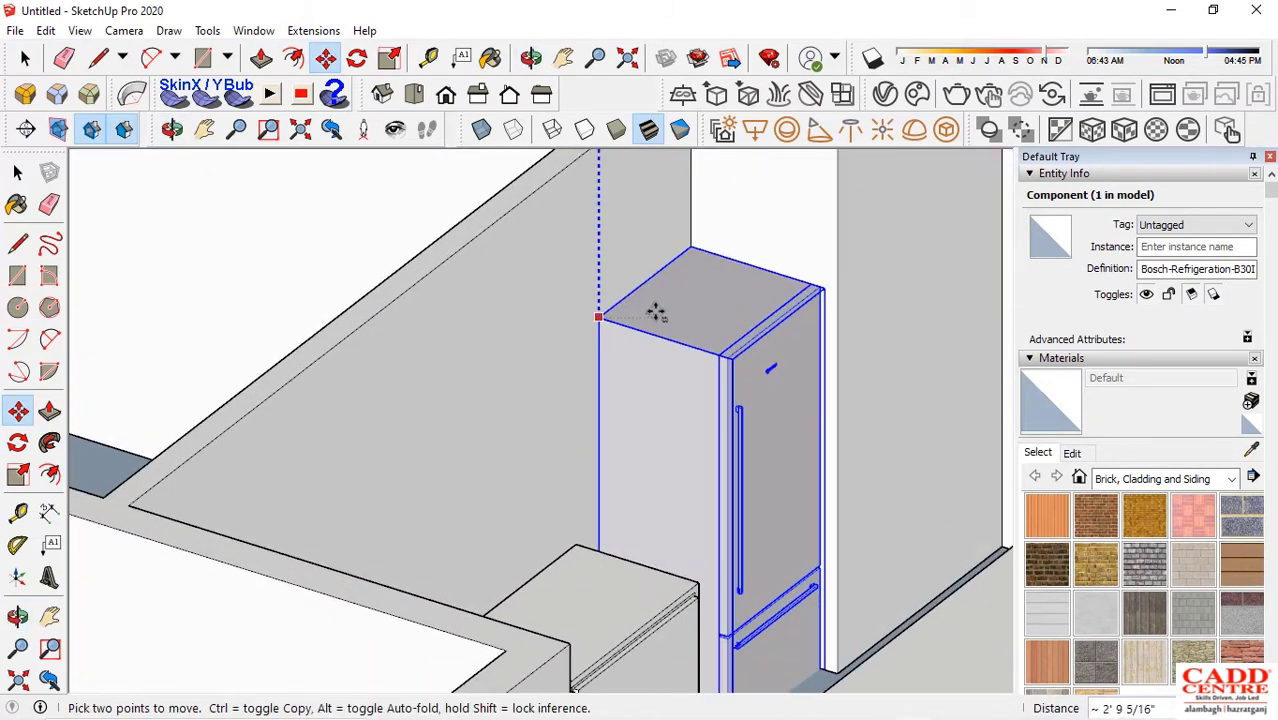
{"action": "scroll", "coordinate": [614, 233], "scroll_direction": "down", "scroll_amount": 2}
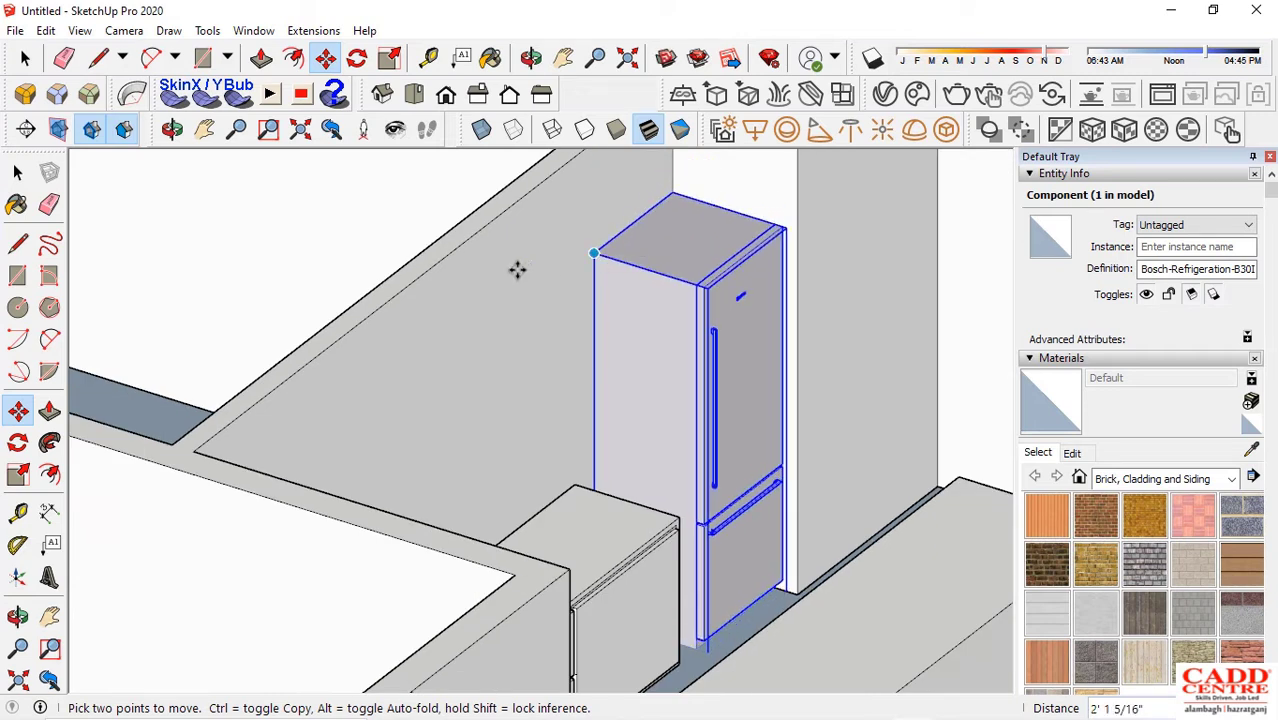
{"action": "scroll", "coordinate": [517, 269], "scroll_direction": "down", "scroll_amount": 3}
{"action": "scroll", "coordinate": [512, 340], "scroll_direction": "down", "scroll_amount": 2}
{"action": "middle_click_drag", "start_coordinate": [512, 340], "coordinate": [459, 606]}
{"action": "left_click", "coordinate": [451, 608]}
{"action": "scroll", "coordinate": [458, 532], "scroll_direction": "up", "scroll_amount": 2}
{"action": "middle_click_drag", "start_coordinate": [459, 534], "coordinate": [510, 542]}
{"action": "scroll", "coordinate": [558, 292], "scroll_direction": "up", "scroll_amount": 1}
{"action": "left_click", "coordinate": [558, 297]}
{"action": "scroll", "coordinate": [599, 580], "scroll_direction": "down", "scroll_amount": 3}
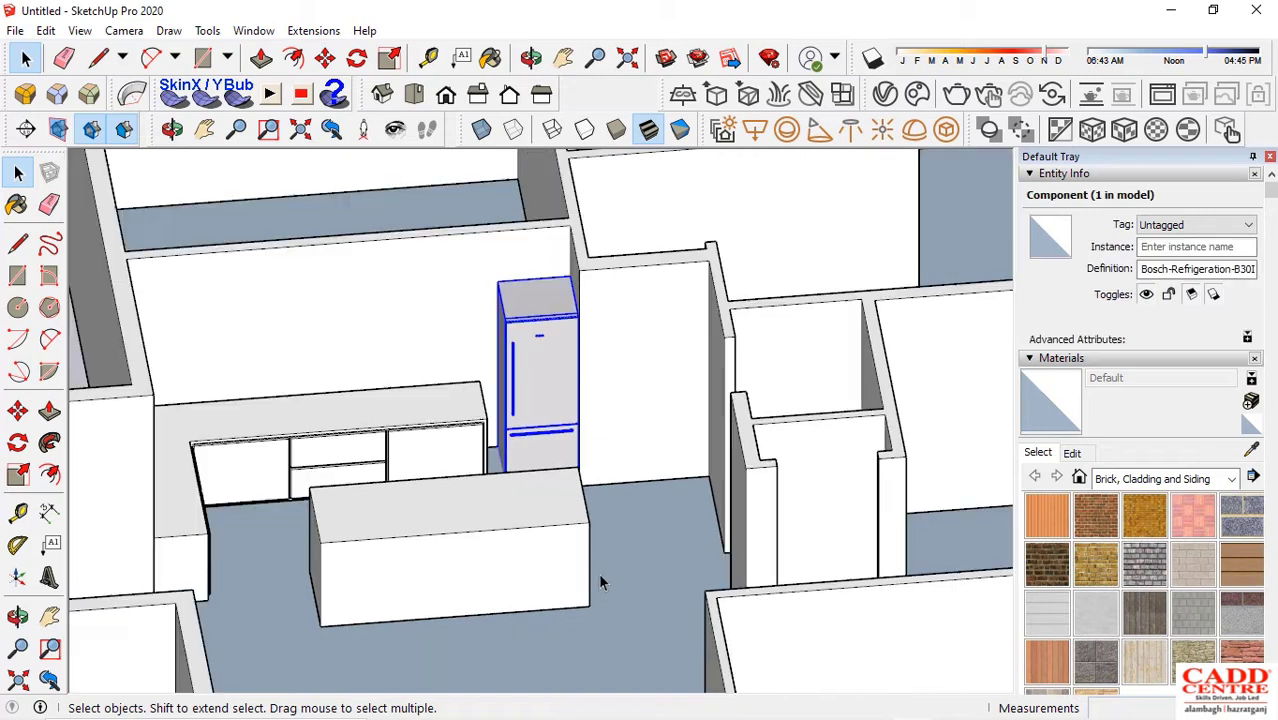
Move the refrigerator about 3" away from the side wall toward the back counter
{"action": "scroll", "coordinate": [551, 368], "scroll_direction": "up", "scroll_amount": 3}
{"action": "scroll", "coordinate": [553, 378], "scroll_direction": "up", "scroll_amount": 2}
{"action": "scroll", "coordinate": [476, 282], "scroll_direction": "up", "scroll_amount": 2}
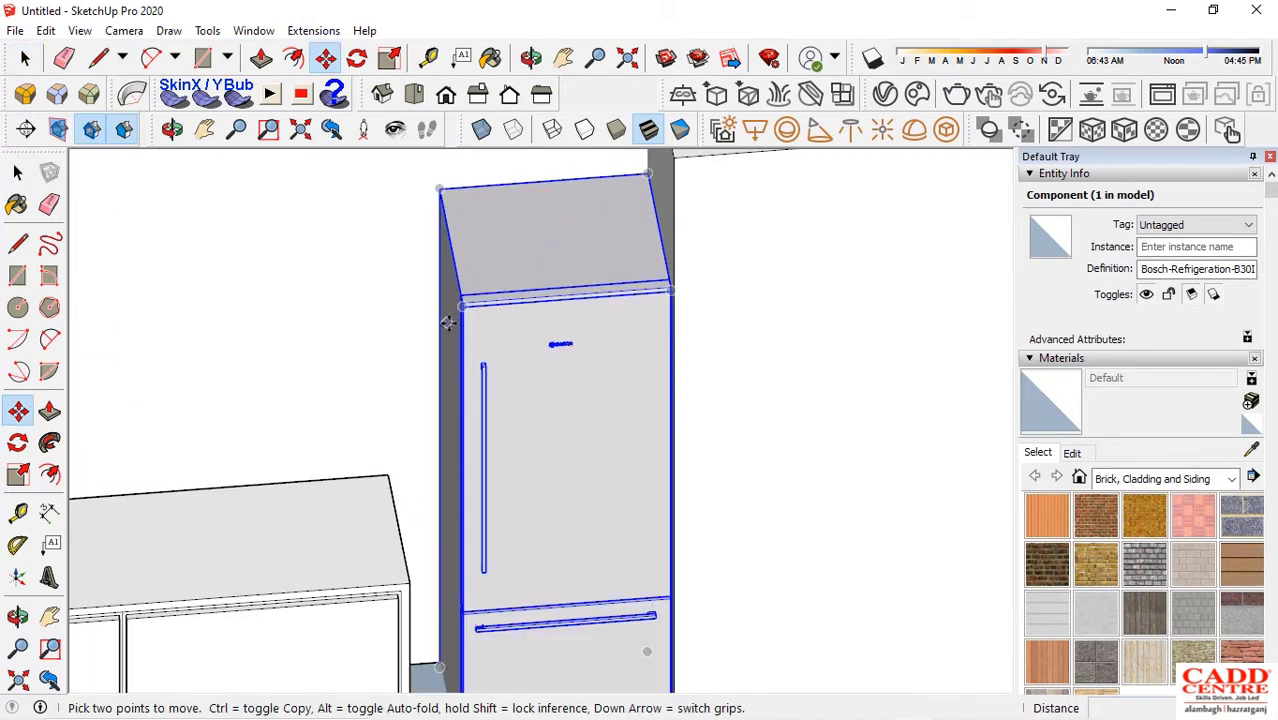
{"action": "left_click", "coordinate": [461, 304]}
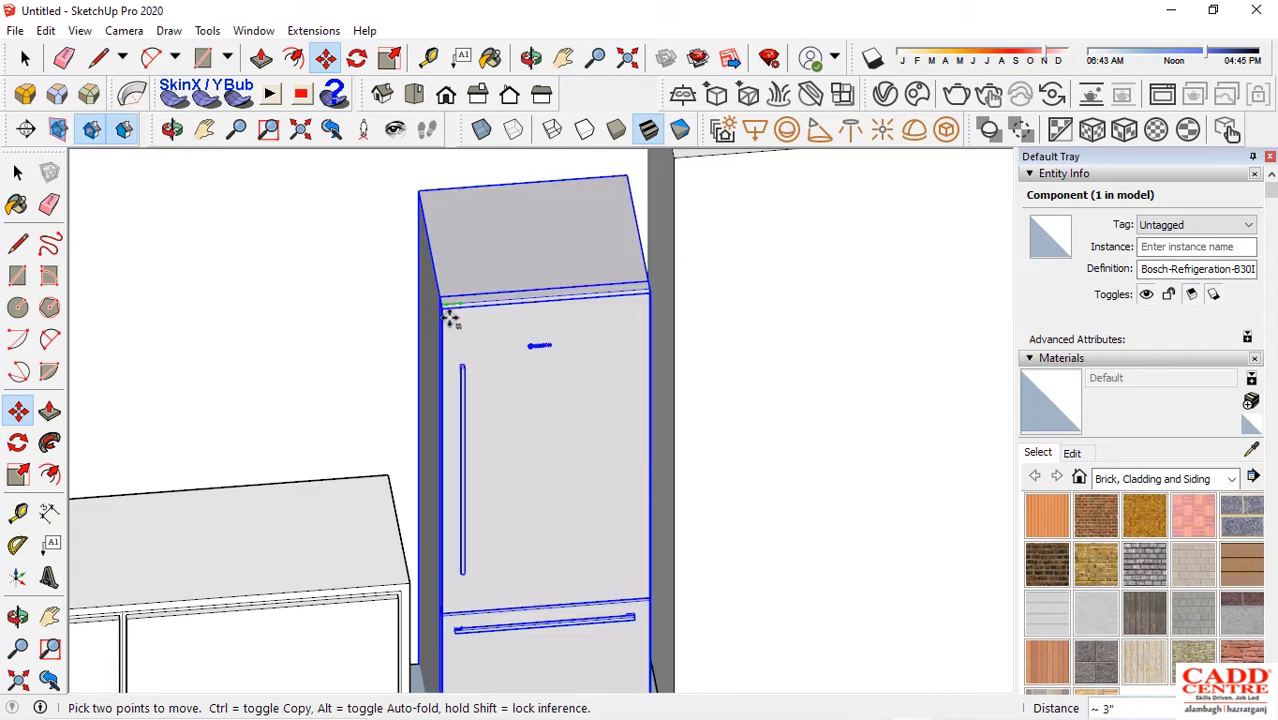
{"action": "scroll", "coordinate": [420, 314], "scroll_direction": "down", "scroll_amount": 3}
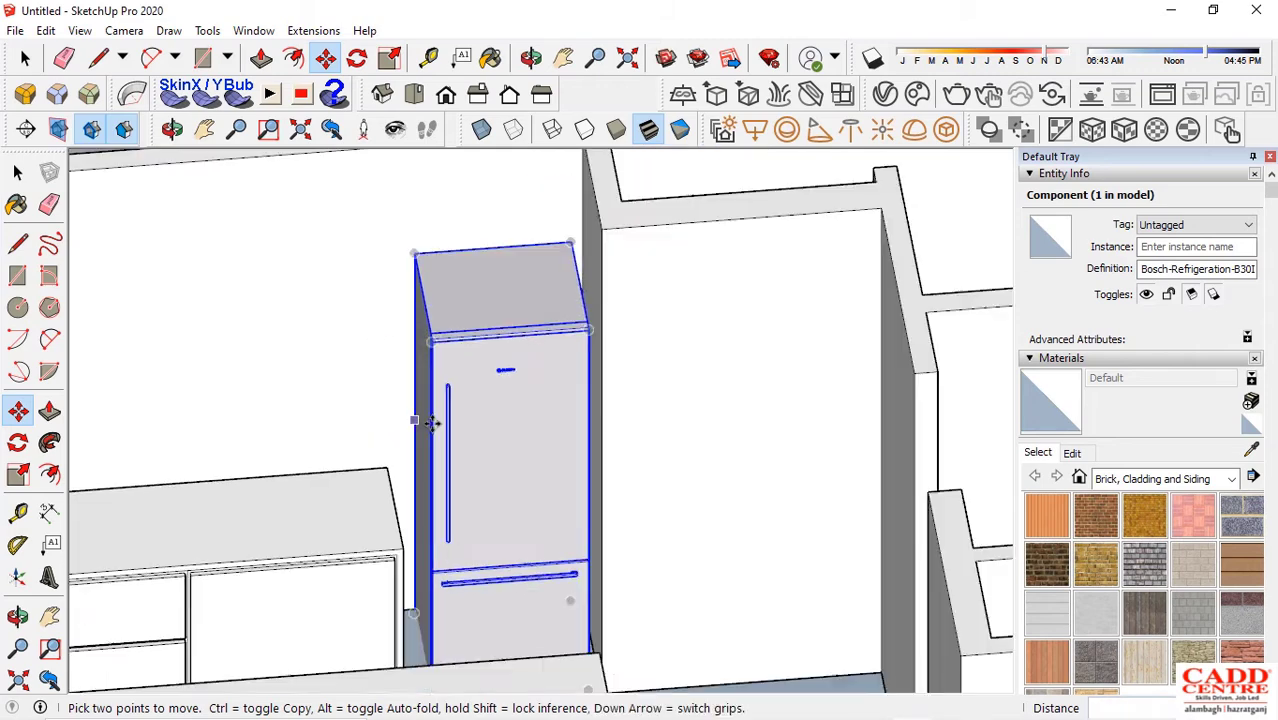
{"action": "mouse_move", "coordinate": [422, 422]}
{"action": "middle_mouse_down"}
{"action": "mouse_move", "coordinate": [294, 434]}
{"action": "mouse_move", "coordinate": [342, 402]}
{"action": "mouse_move", "coordinate": [410, 413]}
{"action": "middle_mouse_up"}
{"action": "scroll", "coordinate": [410, 413], "scroll_direction": "down", "scroll_amount": 2}
{"action": "key", "text": "space"}
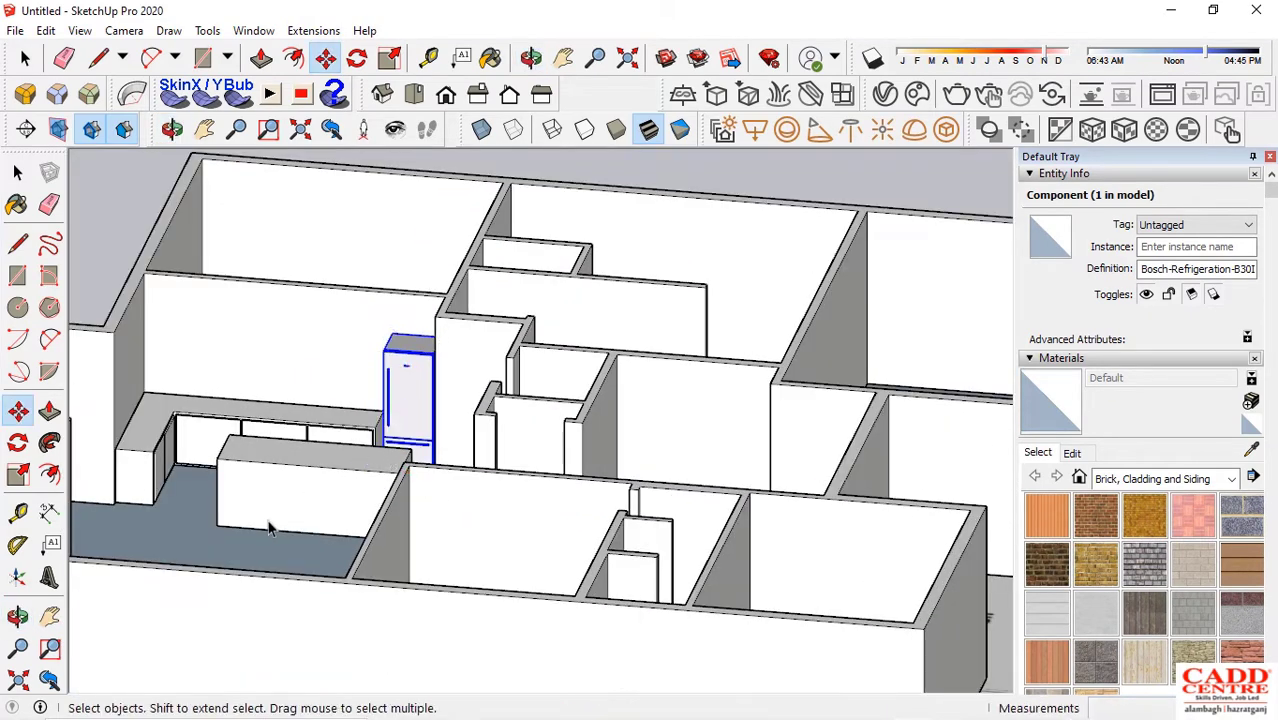
Open the kitchen counter group for editing at the island's long front face
{"action": "scroll", "coordinate": [315, 497], "scroll_direction": "down", "scroll_amount": 1}
{"action": "middle_click_drag", "start_coordinate": [315, 497], "coordinate": [285, 405]}
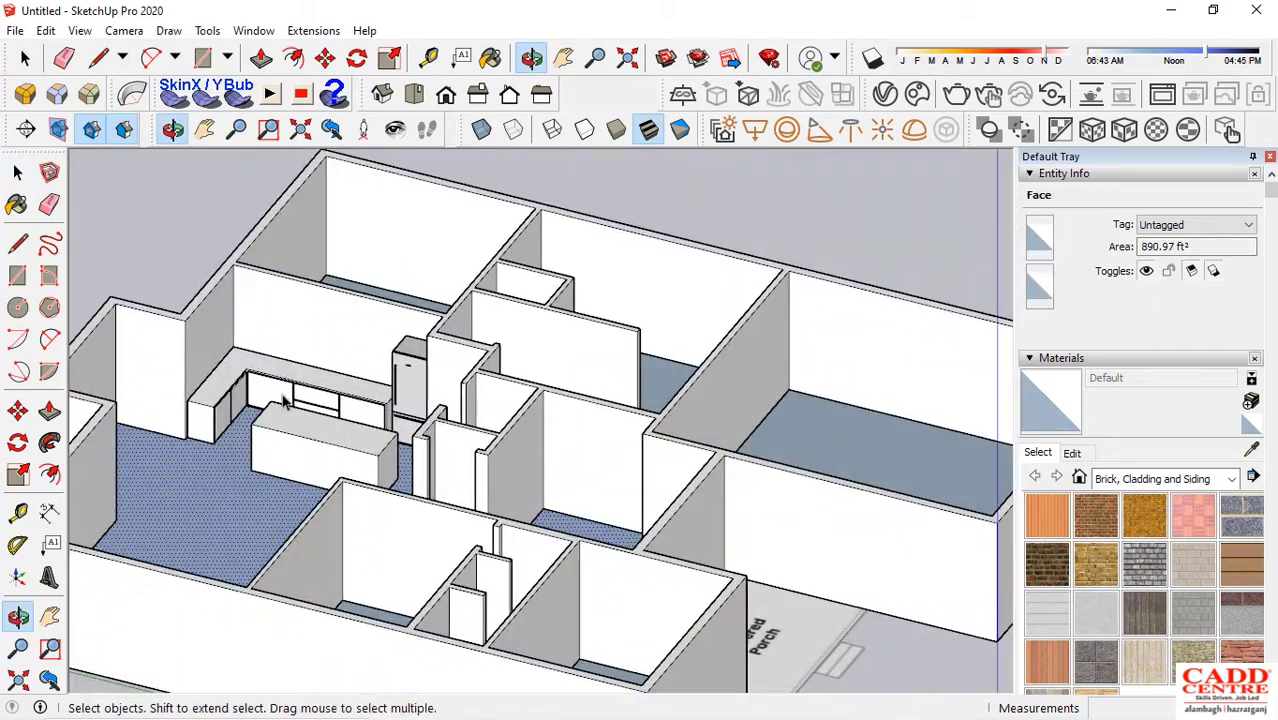
{"action": "scroll", "coordinate": [288, 414], "scroll_direction": "up", "scroll_amount": 2}
{"action": "middle_click_drag", "start_coordinate": [382, 558], "coordinate": [240, 625]}
{"action": "scroll", "coordinate": [274, 354], "scroll_direction": "up", "scroll_amount": 2}
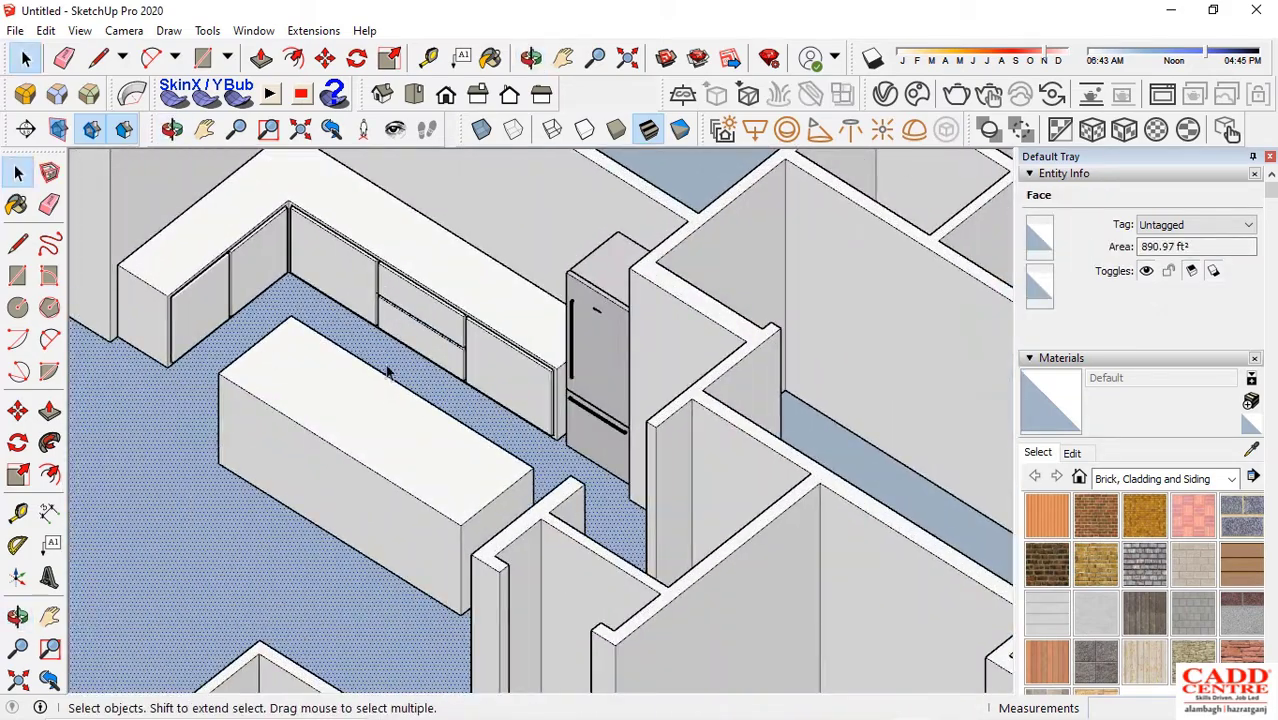
{"action": "middle_click_drag", "start_coordinate": [488, 470], "coordinate": [605, 362]}
{"action": "scroll", "coordinate": [454, 522], "scroll_direction": "up", "scroll_amount": 2}
{"action": "scroll", "coordinate": [470, 532], "scroll_direction": "down", "scroll_amount": 2}
{"action": "middle_click_drag", "start_coordinate": [470, 532], "coordinate": [425, 524]}
{"action": "scroll", "coordinate": [425, 524], "scroll_direction": "up", "scroll_amount": 2}
{"action": "left_click", "coordinate": [447, 506]}
{"action": "double_click", "coordinate": [447, 506]}
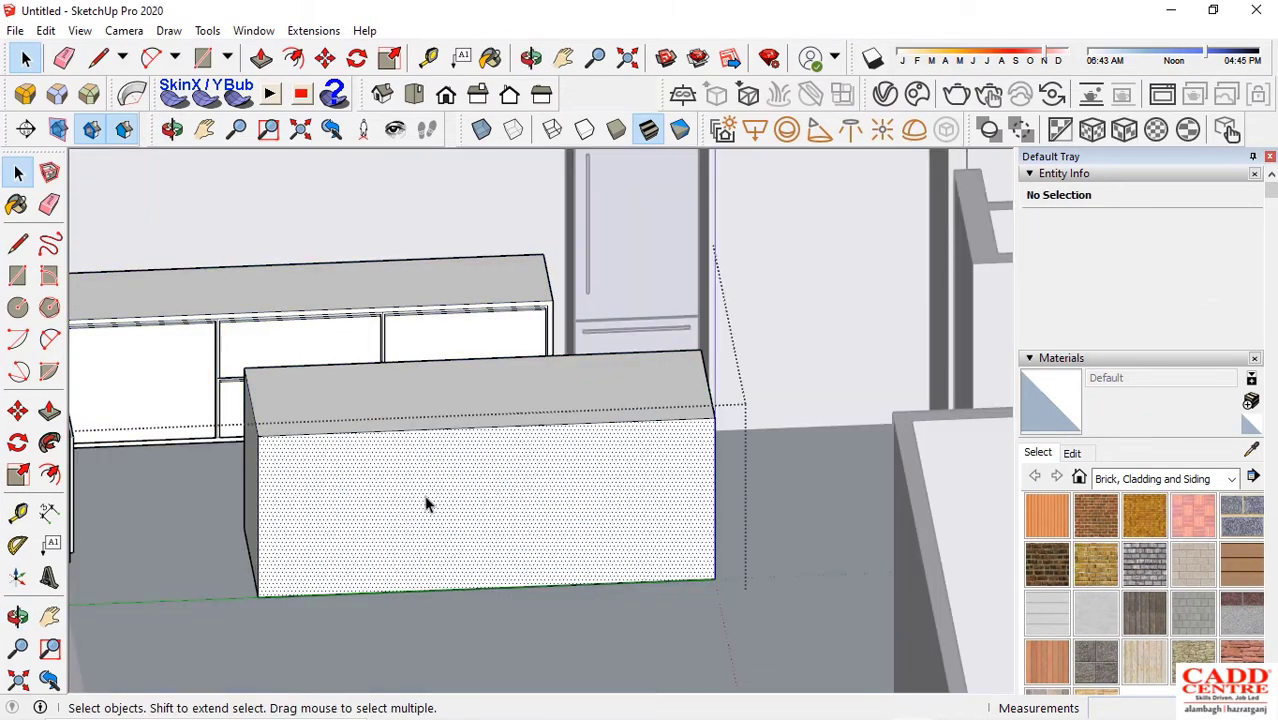
Offset the island's front face inward to form a narrow border around it
{"action": "scroll", "coordinate": [460, 500], "scroll_direction": "up", "scroll_amount": 2}
{"action": "scroll", "coordinate": [445, 529], "scroll_direction": "down", "scroll_amount": 1}
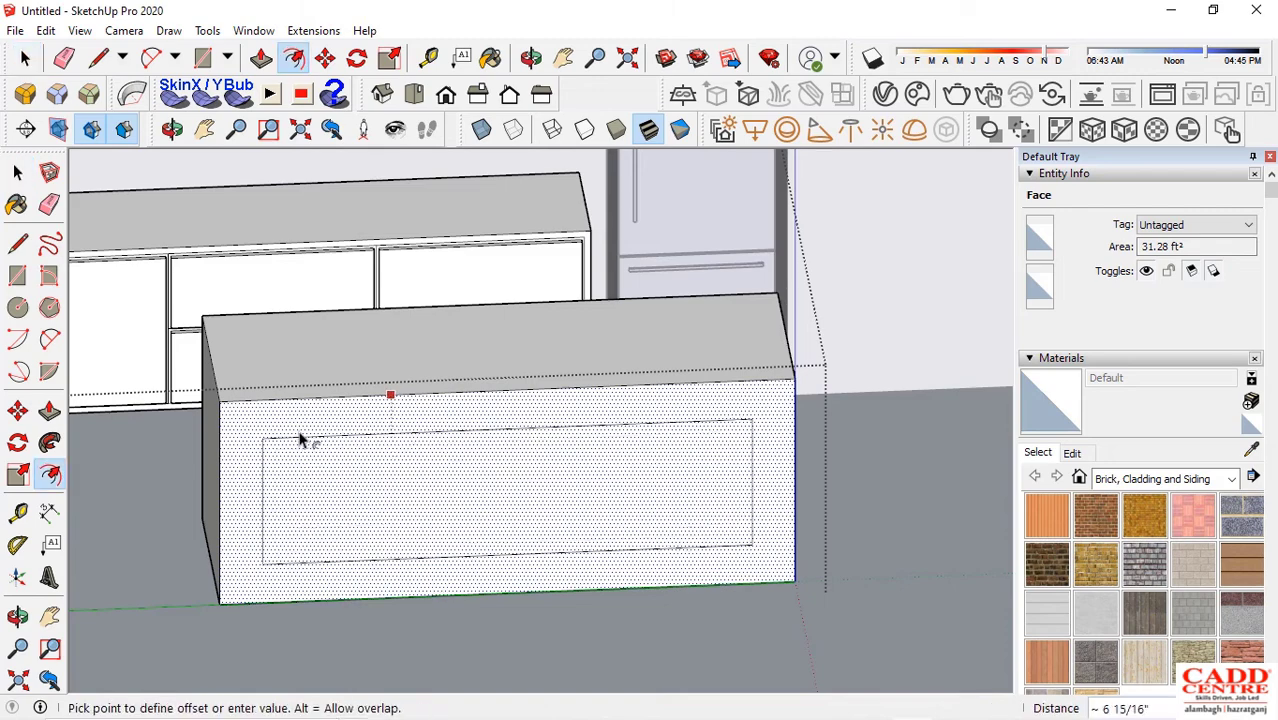
{"action": "left_click", "coordinate": [247, 422]}
{"action": "scroll", "coordinate": [370, 470], "scroll_direction": "down", "scroll_amount": 1}
{"action": "mouse_move", "coordinate": [450, 515]}
{"action": "middle_mouse_down"}
{"action": "mouse_move", "coordinate": [422, 508]}
{"action": "mouse_move", "coordinate": [474, 519]}
{"action": "middle_mouse_up"}
{"action": "scroll", "coordinate": [414, 530], "scroll_direction": "up", "scroll_amount": 2}
{"action": "key", "text": "space"}
{"action": "scroll", "coordinate": [311, 560], "scroll_direction": "down", "scroll_amount": 2}
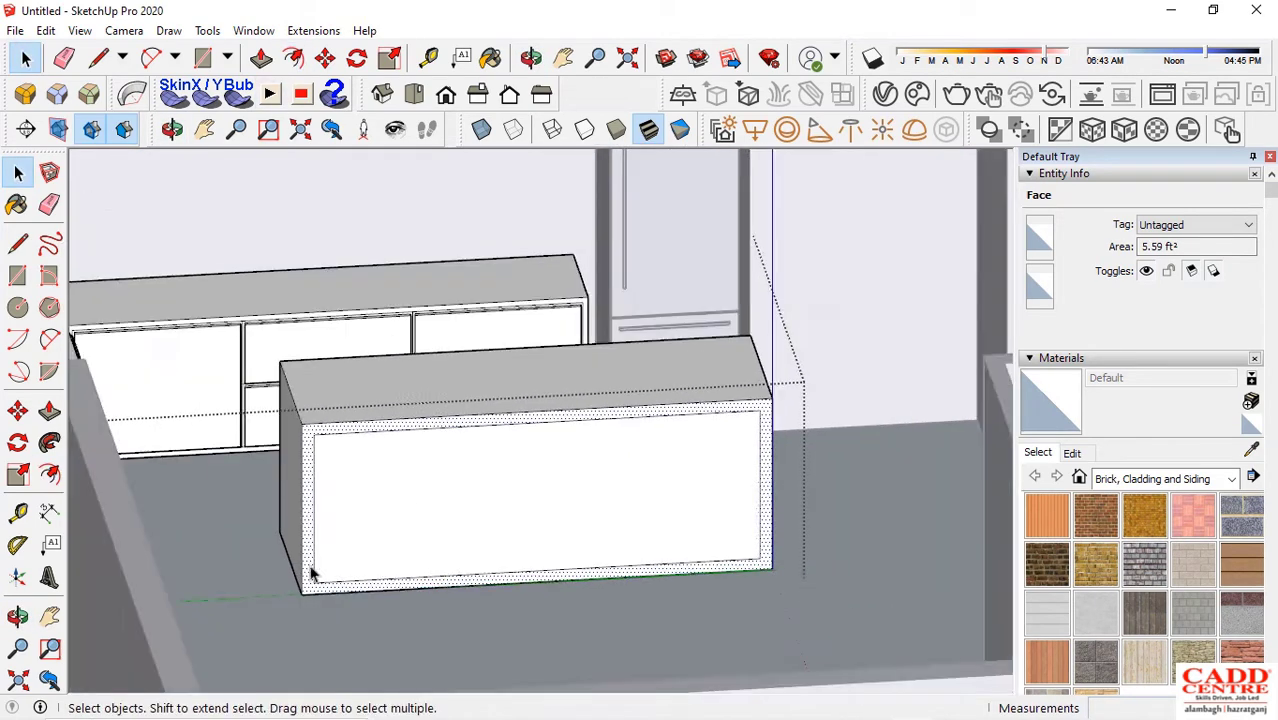
Switch to the Left standard view, framed on the island's bordered front face
{"action": "scroll", "coordinate": [314, 550], "scroll_direction": "up", "scroll_amount": 2}
{"action": "key", "text": "r"}
{"action": "scroll", "coordinate": [500, 522], "scroll_direction": "up", "scroll_amount": 1}
{"action": "scroll", "coordinate": [294, 428], "scroll_direction": "down", "scroll_amount": 3}
{"action": "middle_click_drag", "start_coordinate": [430, 470], "coordinate": [446, 492]}
{"action": "scroll", "coordinate": [425, 605], "scroll_direction": "down", "scroll_amount": 3}
{"action": "key", "text": "space"}
{"action": "key", "text": "h"}
{"action": "scroll", "coordinate": [352, 598], "scroll_direction": "up", "scroll_amount": 2}
{"action": "scroll", "coordinate": [380, 574], "scroll_direction": "up", "scroll_amount": 2}
{"action": "left_click", "coordinate": [446, 94]}
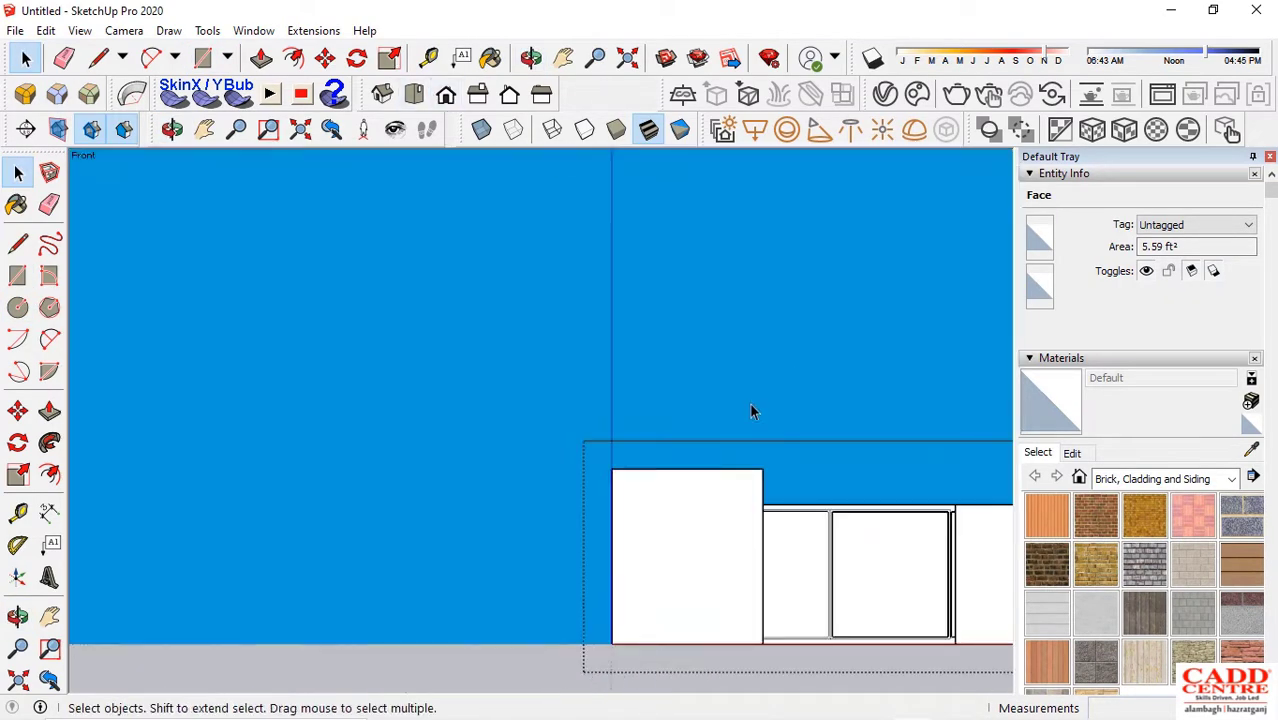
{"action": "middle_click_drag", "start_coordinate": [751, 406], "coordinate": [700, 578]}
{"action": "left_click", "coordinate": [477, 94]}
{"action": "scroll", "coordinate": [208, 528], "scroll_direction": "down", "scroll_amount": 3}
{"action": "middle_click_drag", "start_coordinate": [582, 550], "coordinate": [585, 645]}
{"action": "left_click", "coordinate": [478, 94]}
{"action": "middle_click_drag", "start_coordinate": [660, 480], "coordinate": [441, 420]}
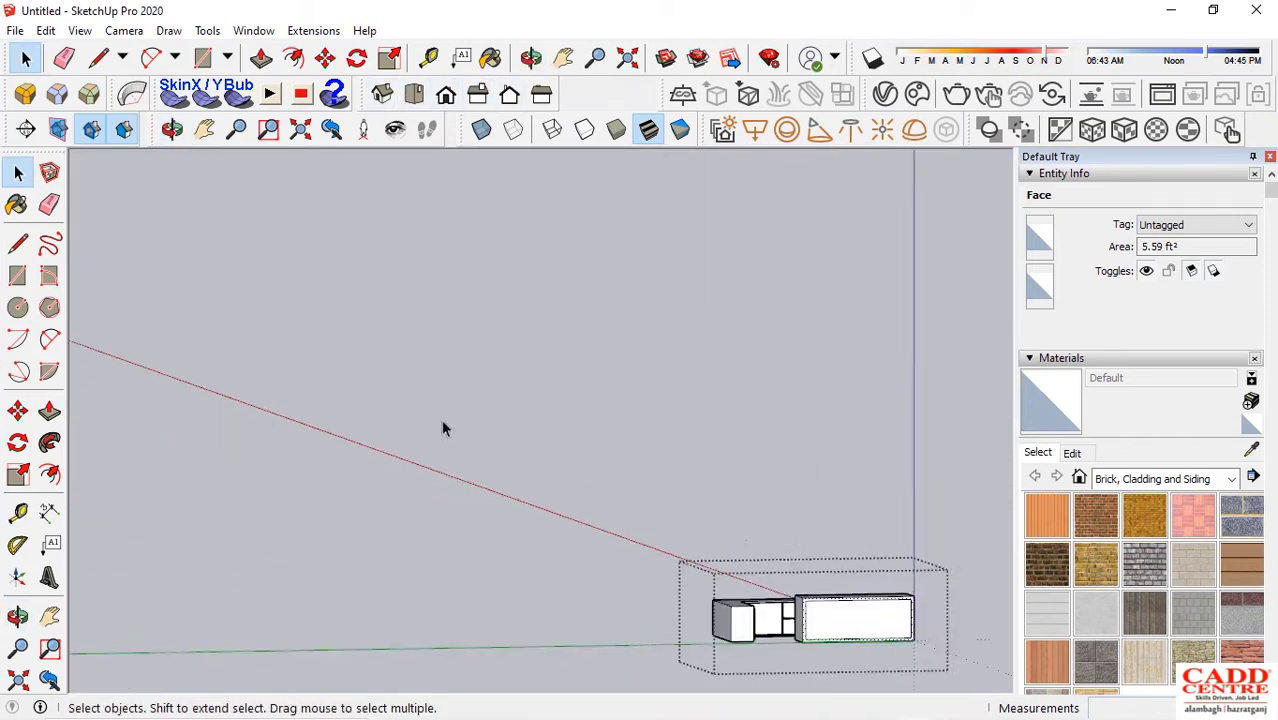
{"action": "middle_click_drag", "start_coordinate": [844, 497], "coordinate": [616, 291], "text": "shift"}
{"action": "scroll", "coordinate": [616, 291], "scroll_direction": "up", "scroll_amount": 2}
{"action": "left_click", "coordinate": [541, 94]}
{"action": "scroll", "coordinate": [195, 500], "scroll_direction": "up", "scroll_amount": 4}
{"action": "middle_click_drag", "start_coordinate": [565, 525], "coordinate": [668, 553], "text": "shift"}
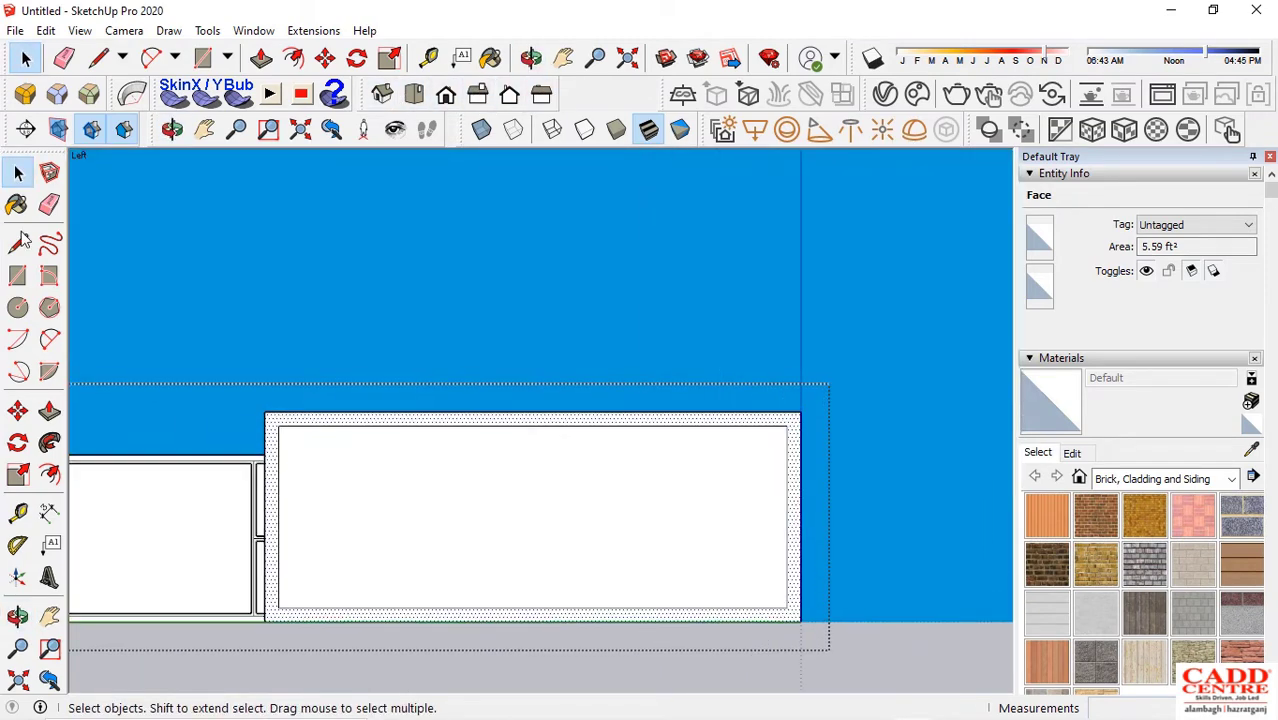
Draw two full-width horizontal shelf strips, about 2 3/8" and 2 3/16" high, across the island's inner front face
{"action": "key", "text": "r"}
{"action": "scroll", "coordinate": [298, 522], "scroll_direction": "up", "scroll_amount": 1}
{"action": "left_click", "coordinate": [265, 449]}
{"action": "scroll", "coordinate": [369, 473], "scroll_direction": "down", "scroll_amount": 1}
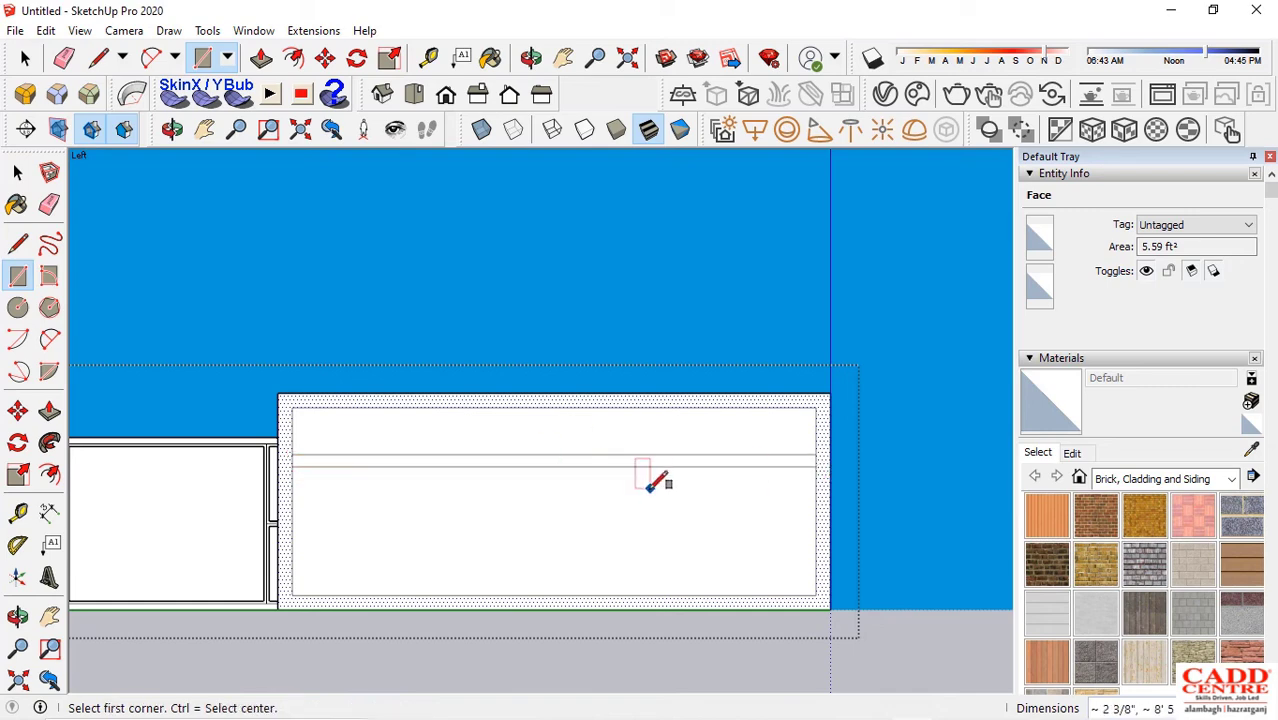
{"action": "scroll", "coordinate": [813, 543], "scroll_direction": "up", "scroll_amount": 1}
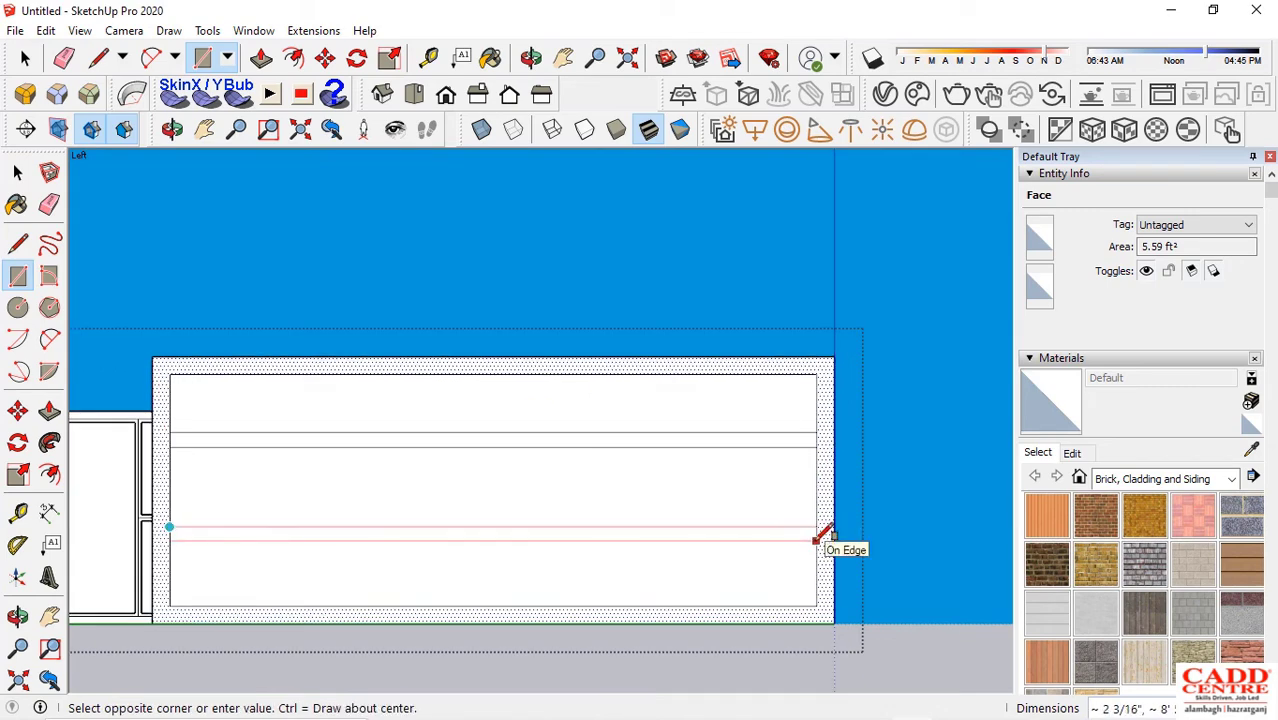
{"action": "key", "text": "space"}
Push the three panels between the strips inward to form open island shelves, and close the counter group
{"action": "middle_click_drag", "start_coordinate": [482, 485], "coordinate": [558, 440]}
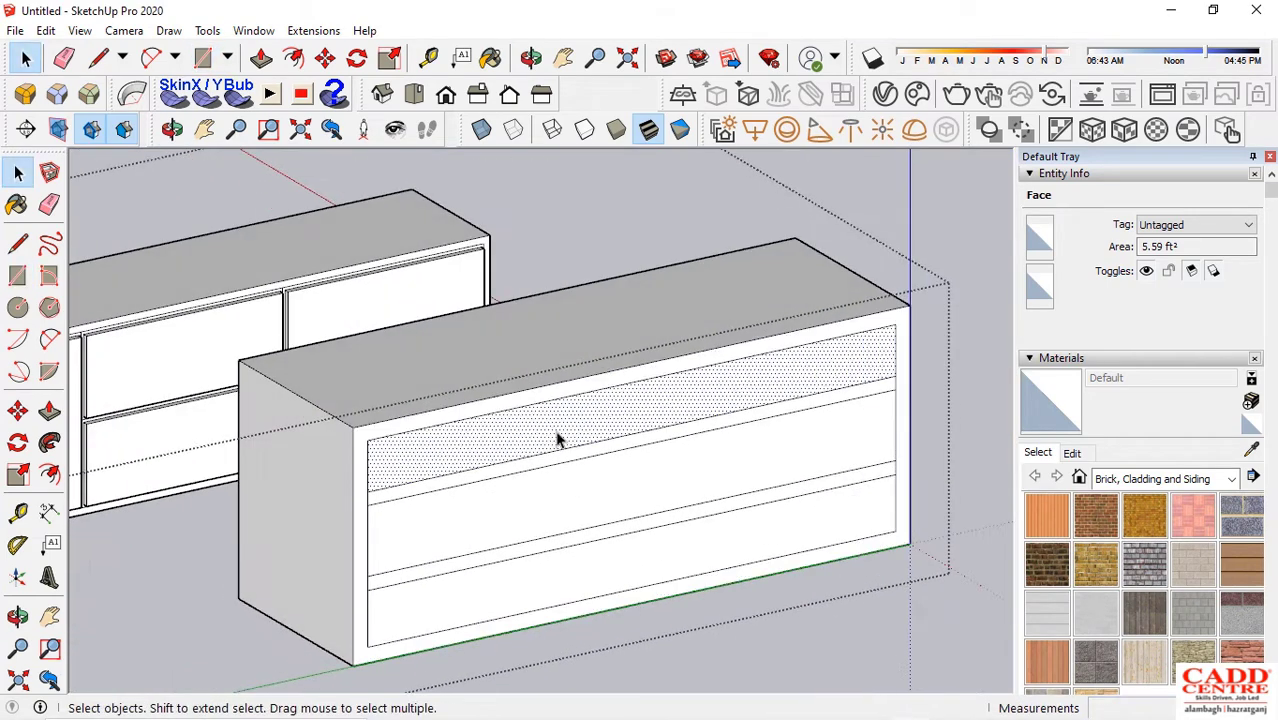
{"action": "left_click", "coordinate": [479, 445]}
{"action": "left_click", "coordinate": [505, 525]}
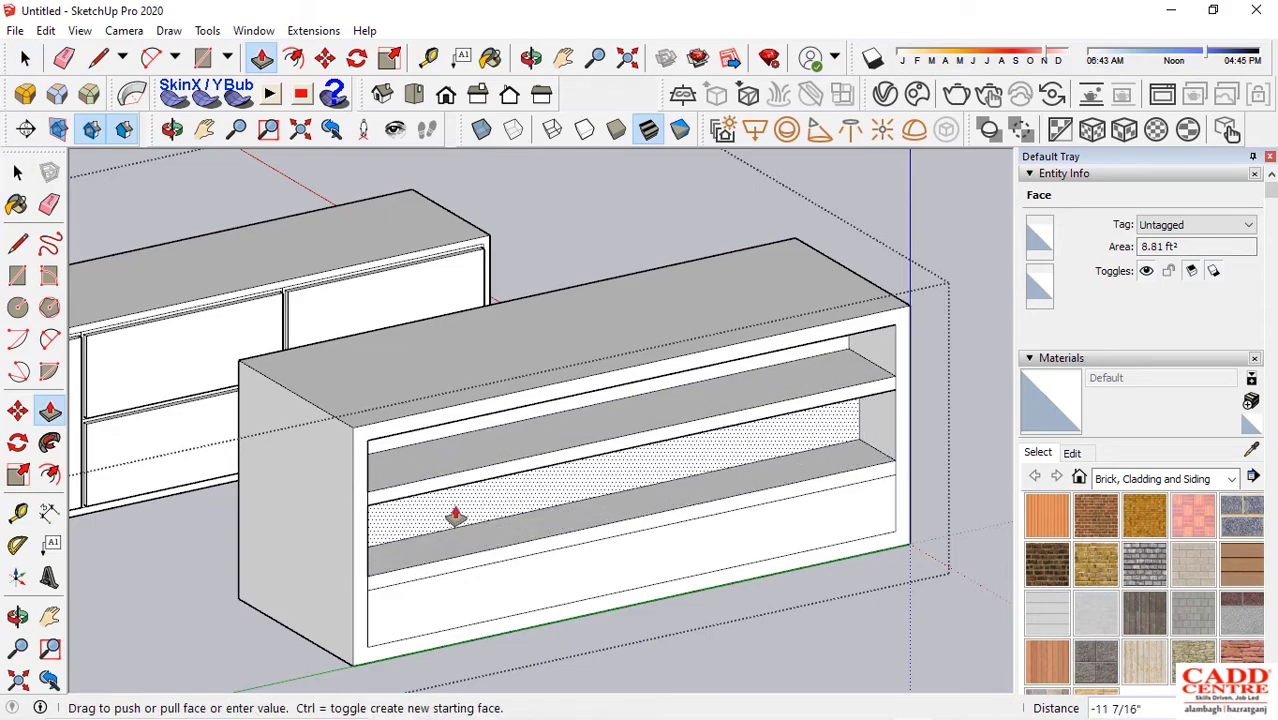
{"action": "left_click", "coordinate": [431, 449]}
{"action": "scroll", "coordinate": [525, 480], "scroll_direction": "down", "scroll_amount": 1}
{"action": "scroll", "coordinate": [465, 570], "scroll_direction": "up", "scroll_amount": 1}
{"action": "left_click", "coordinate": [469, 577]}
{"action": "left_click", "coordinate": [443, 508]}
{"action": "scroll", "coordinate": [501, 538], "scroll_direction": "down", "scroll_amount": 6}
{"action": "key", "text": "space"}
{"action": "left_click", "coordinate": [747, 600]}
Switch to Chrome to check the modular kitchen reference image, and return to the SketchUp model
{"action": "middle_click_drag", "start_coordinate": [560, 600], "coordinate": [440, 590]}
{"action": "scroll", "coordinate": [560, 557], "scroll_direction": "down", "scroll_amount": 3}
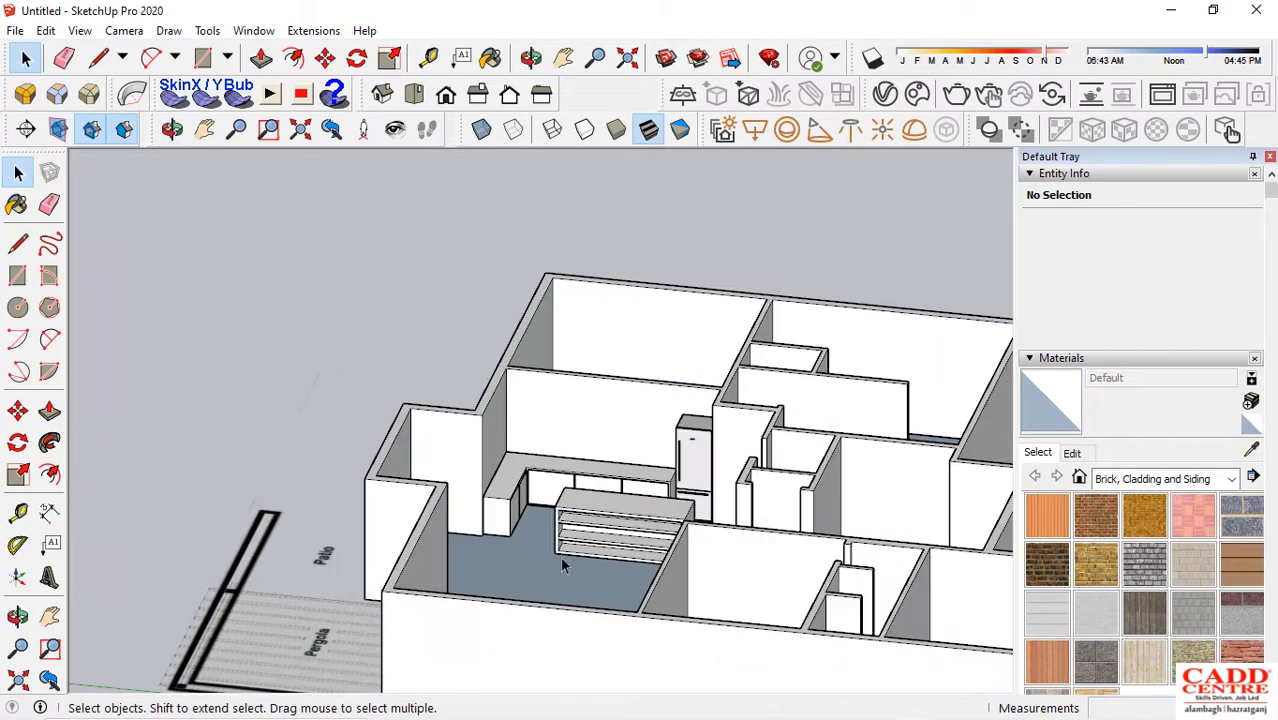
{"action": "middle_click_drag", "start_coordinate": [560, 557], "coordinate": [559, 408]}
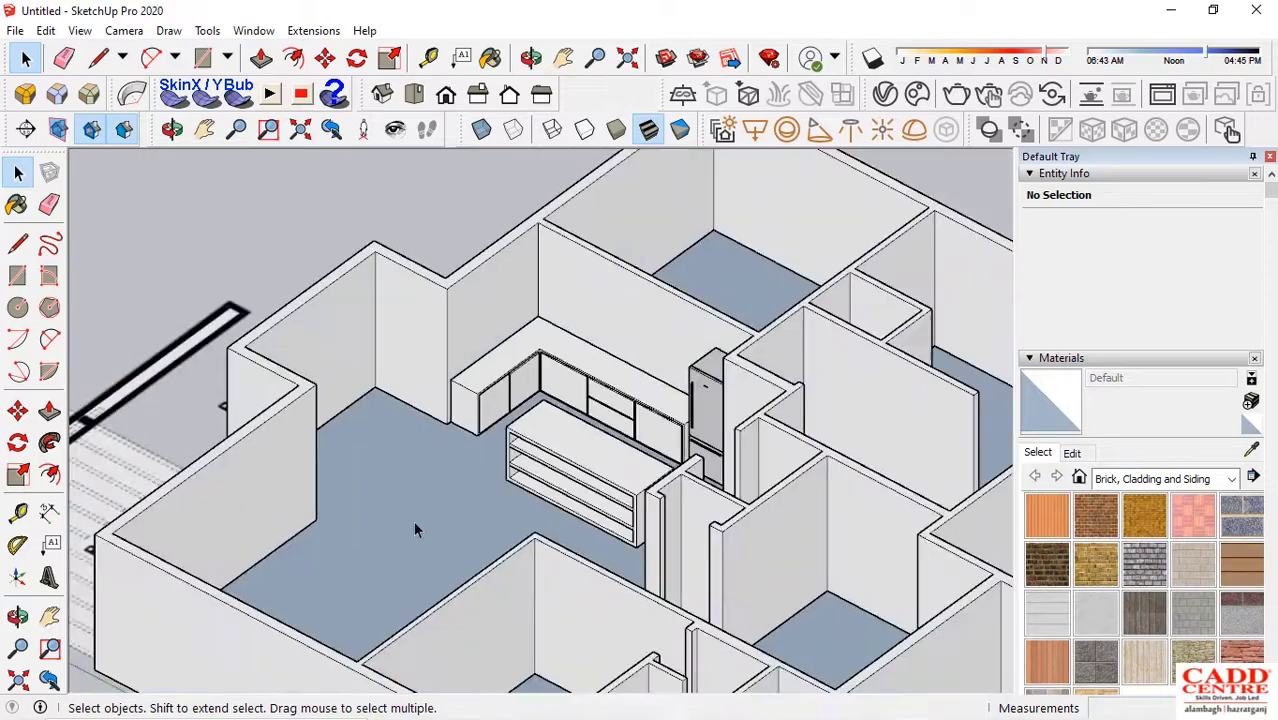
{"action": "middle_click_drag", "start_coordinate": [414, 528], "coordinate": [457, 497]}
{"action": "scroll", "coordinate": [457, 497], "scroll_direction": "down", "scroll_amount": 3}
{"action": "mouse_move", "coordinate": [993, 700]}
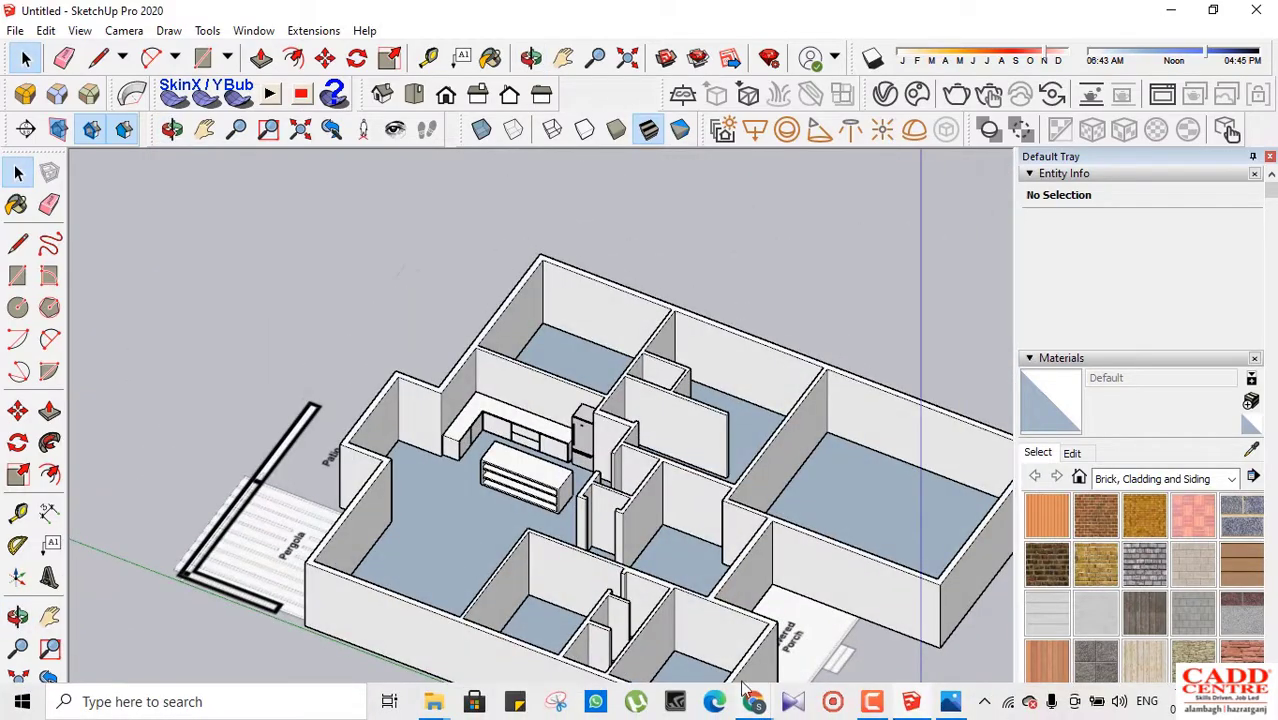
{"action": "left_click", "coordinate": [660, 611]}
{"action": "left_click", "coordinate": [686, 16]}
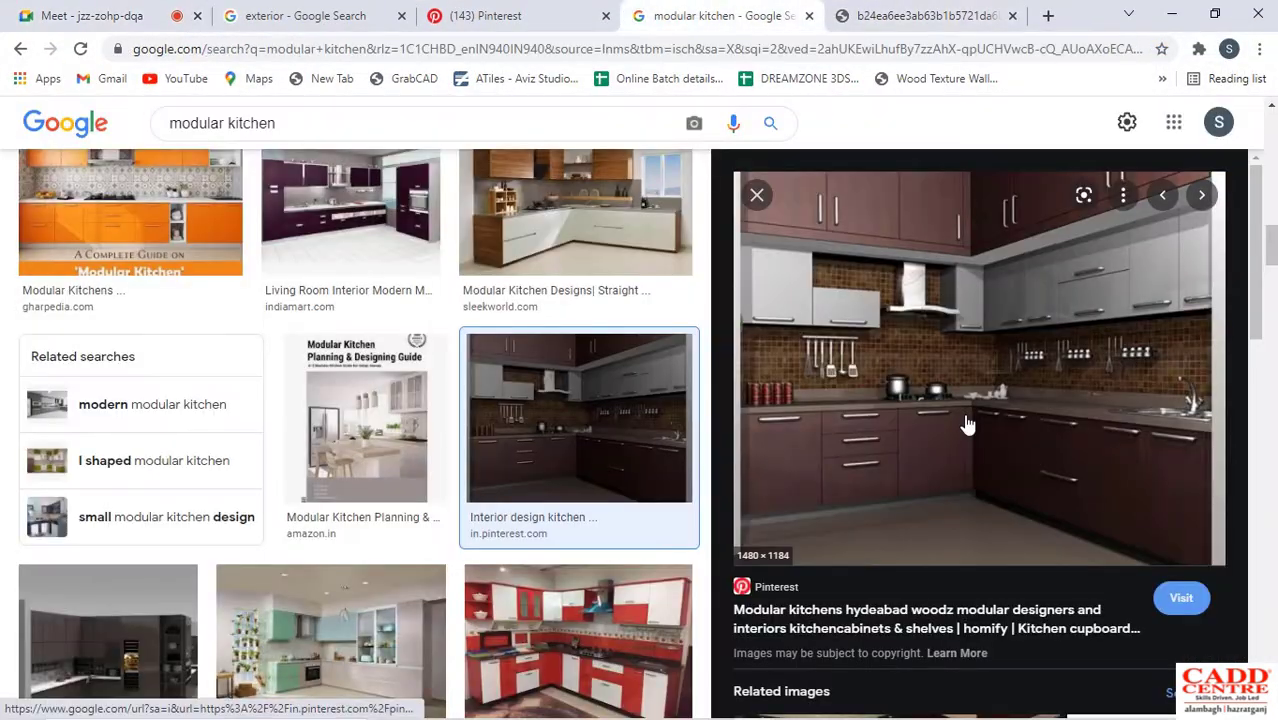
{"action": "left_click", "coordinate": [1172, 13]}
Examine the house layout from above around the kitchen and the neighbouring rooms
{"action": "scroll", "coordinate": [540, 444], "scroll_direction": "up", "scroll_amount": 4}
{"action": "mouse_move", "coordinate": [500, 444]}
{"action": "middle_mouse_down"}
{"action": "mouse_move", "coordinate": [628, 337]}
{"action": "mouse_move", "coordinate": [194, 447]}
{"action": "mouse_move", "coordinate": [271, 382]}
{"action": "mouse_move", "coordinate": [339, 462]}
{"action": "mouse_move", "coordinate": [576, 608]}
{"action": "mouse_move", "coordinate": [613, 560]}
{"action": "mouse_move", "coordinate": [385, 516]}
{"action": "middle_mouse_up"}
{"action": "scroll", "coordinate": [339, 462], "scroll_direction": "down", "scroll_amount": 3}
{"action": "scroll", "coordinate": [391, 451], "scroll_direction": "up", "scroll_amount": 2}
{"action": "scroll", "coordinate": [490, 523], "scroll_direction": "down", "scroll_amount": 2}
{"action": "middle_click_drag", "start_coordinate": [505, 565], "coordinate": [281, 551]}
{"action": "scroll", "coordinate": [474, 478], "scroll_direction": "down", "scroll_amount": 2}
{"action": "scroll", "coordinate": [465, 491], "scroll_direction": "up", "scroll_amount": 3}
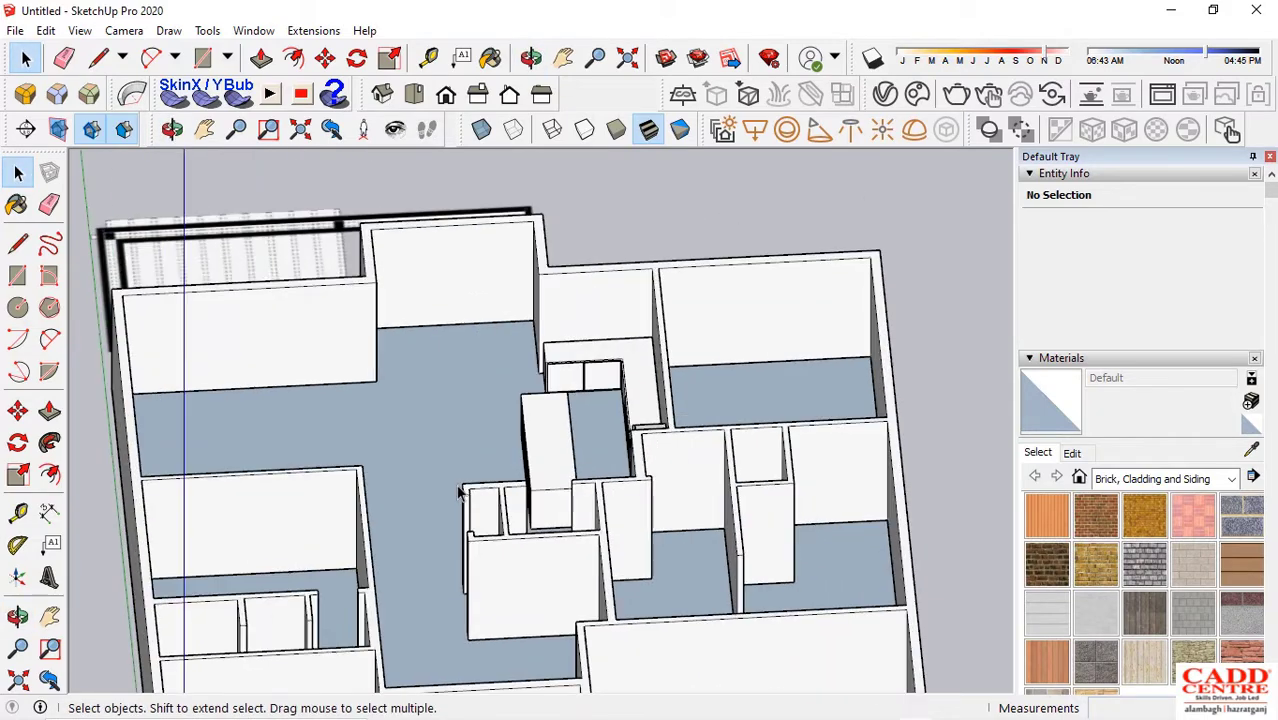
Turn on the X-ray face style to read the floor plan's room labels around the kitchen and dining area
{"action": "middle_click_drag", "start_coordinate": [465, 491], "coordinate": [471, 522]}
{"action": "scroll", "coordinate": [442, 502], "scroll_direction": "down", "scroll_amount": 2}
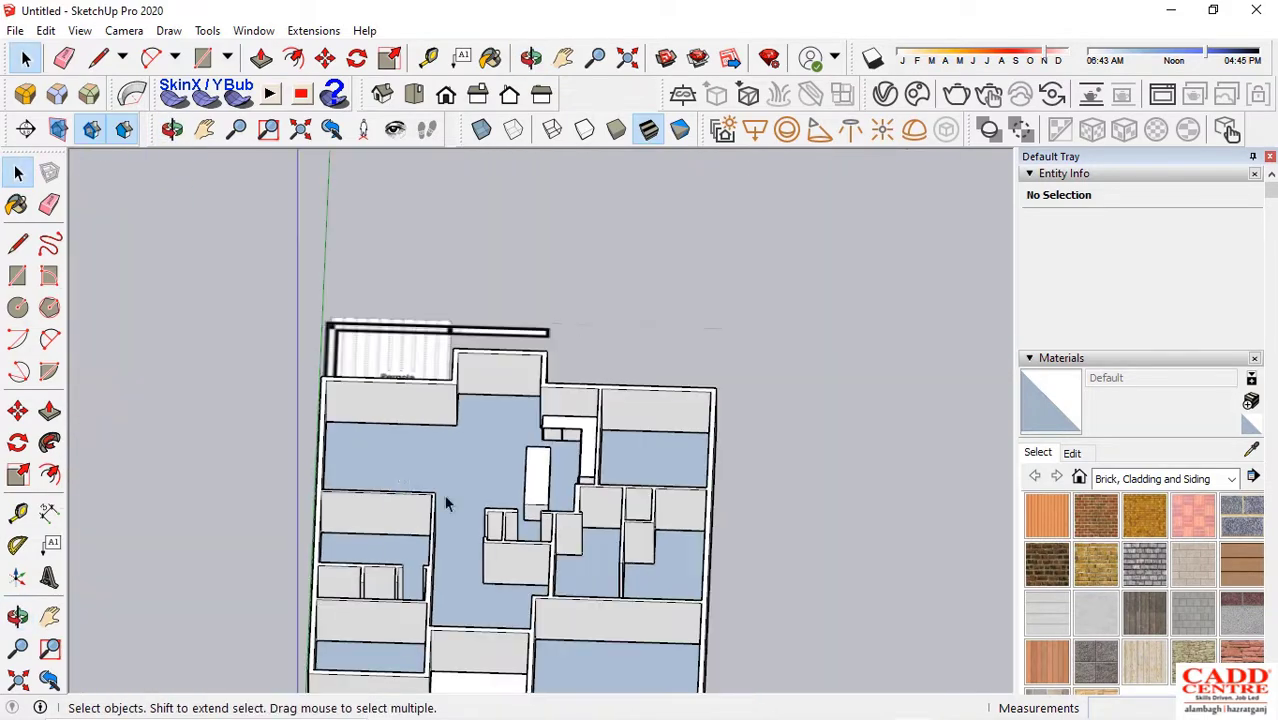
{"action": "scroll", "coordinate": [483, 510], "scroll_direction": "up", "scroll_amount": 2}
{"action": "key", "text": "k"}
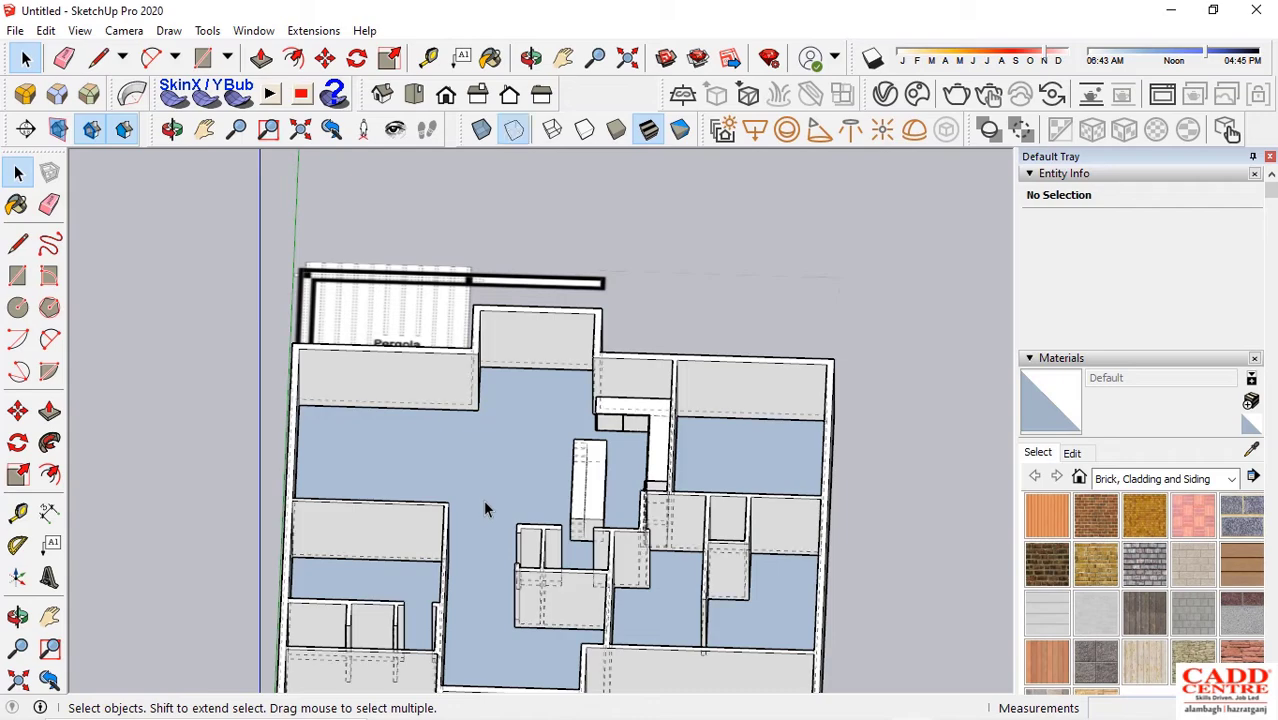
{"action": "key", "text": "k"}
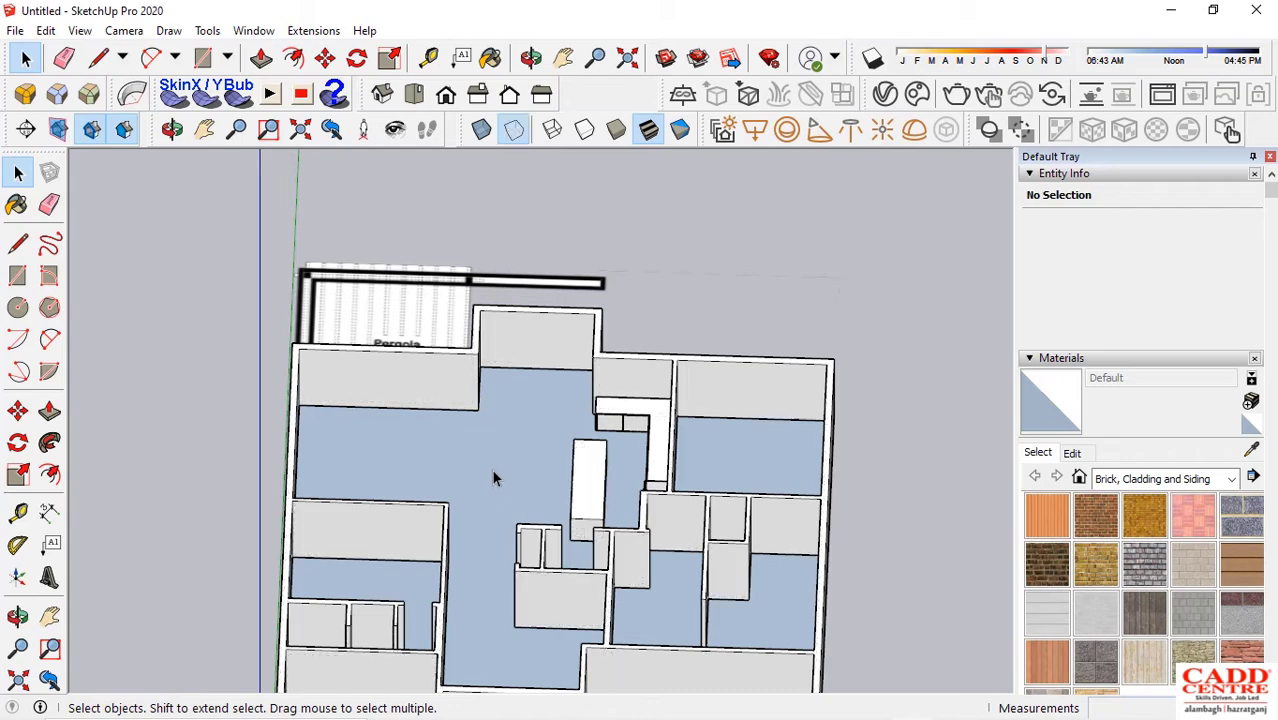
{"action": "left_click", "coordinate": [482, 130]}
{"action": "middle_click_drag", "start_coordinate": [502, 491], "coordinate": [627, 425]}
{"action": "scroll", "coordinate": [627, 425], "scroll_direction": "up", "scroll_amount": 2}
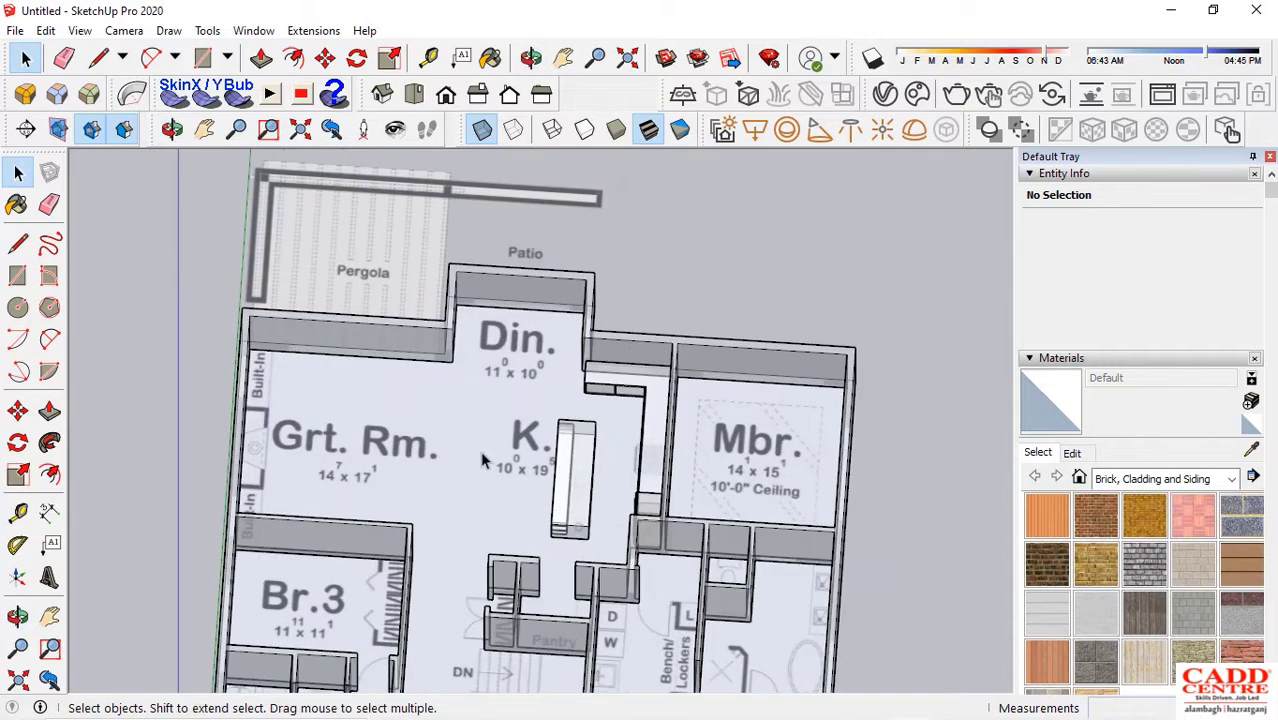
{"action": "middle_click_drag", "start_coordinate": [483, 459], "coordinate": [553, 333]}
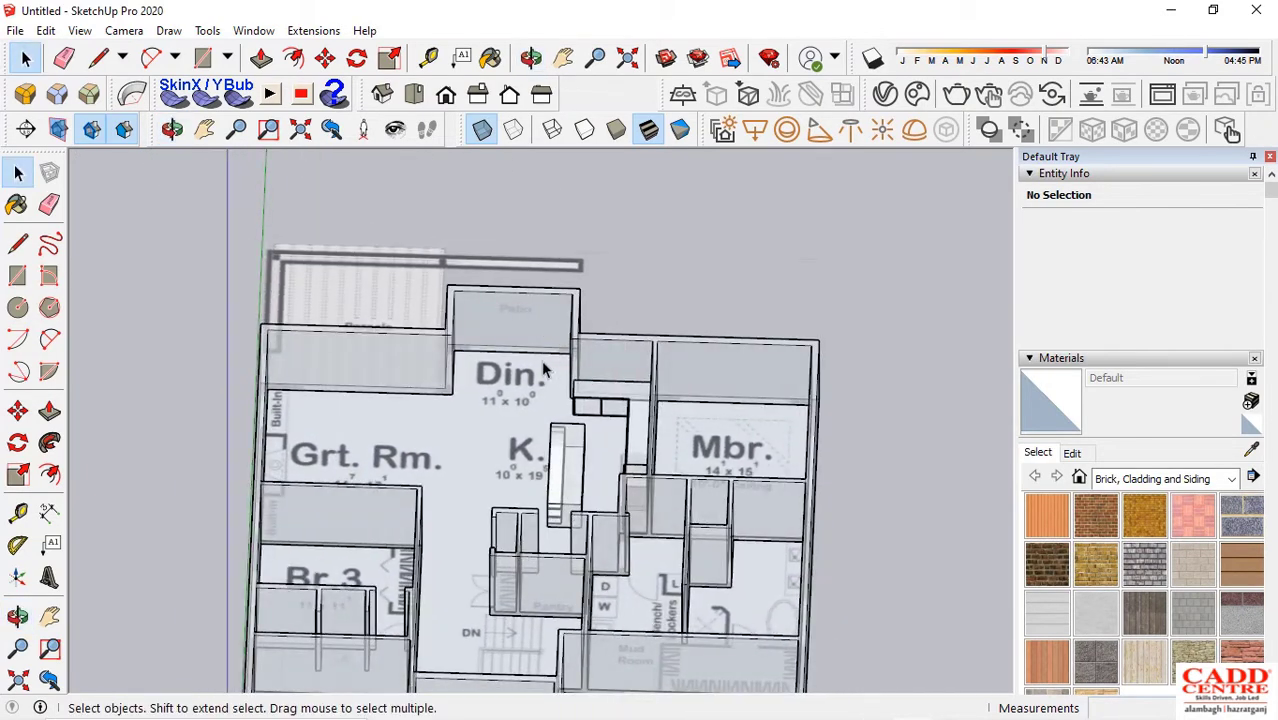
{"action": "scroll", "coordinate": [543, 371], "scroll_direction": "down", "scroll_amount": 2}
Open the 29811-atlanta-heights-dining-perfect image from the sketchup workshop folder to check the dining area, and return to the SketchUp model
{"action": "mouse_move", "coordinate": [693, 707]}
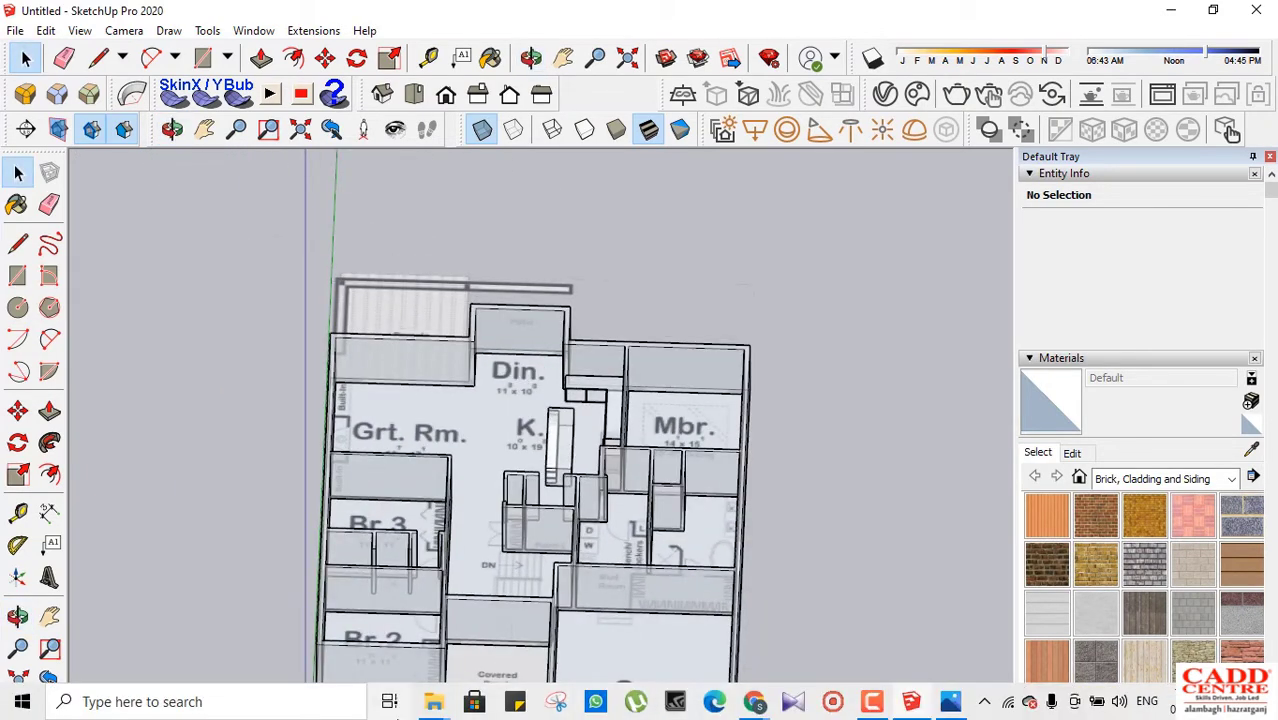
{"action": "mouse_move", "coordinate": [433, 705]}
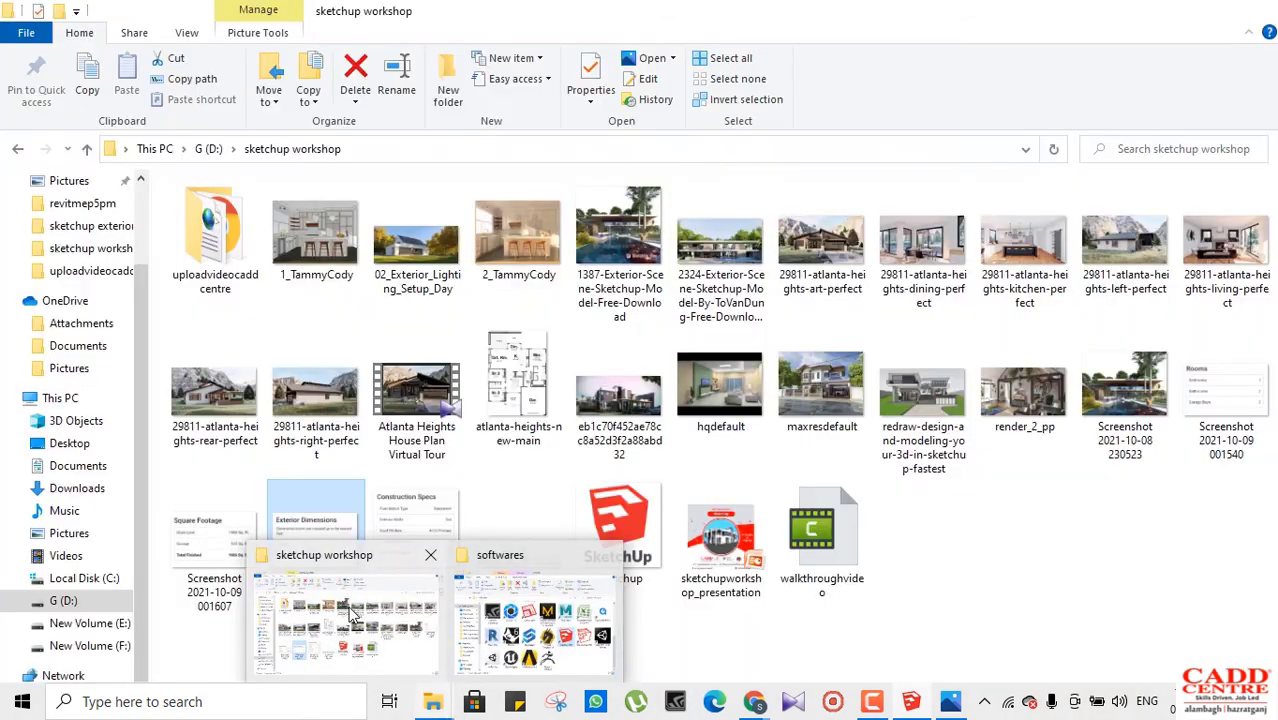
{"action": "left_click", "coordinate": [350, 615]}
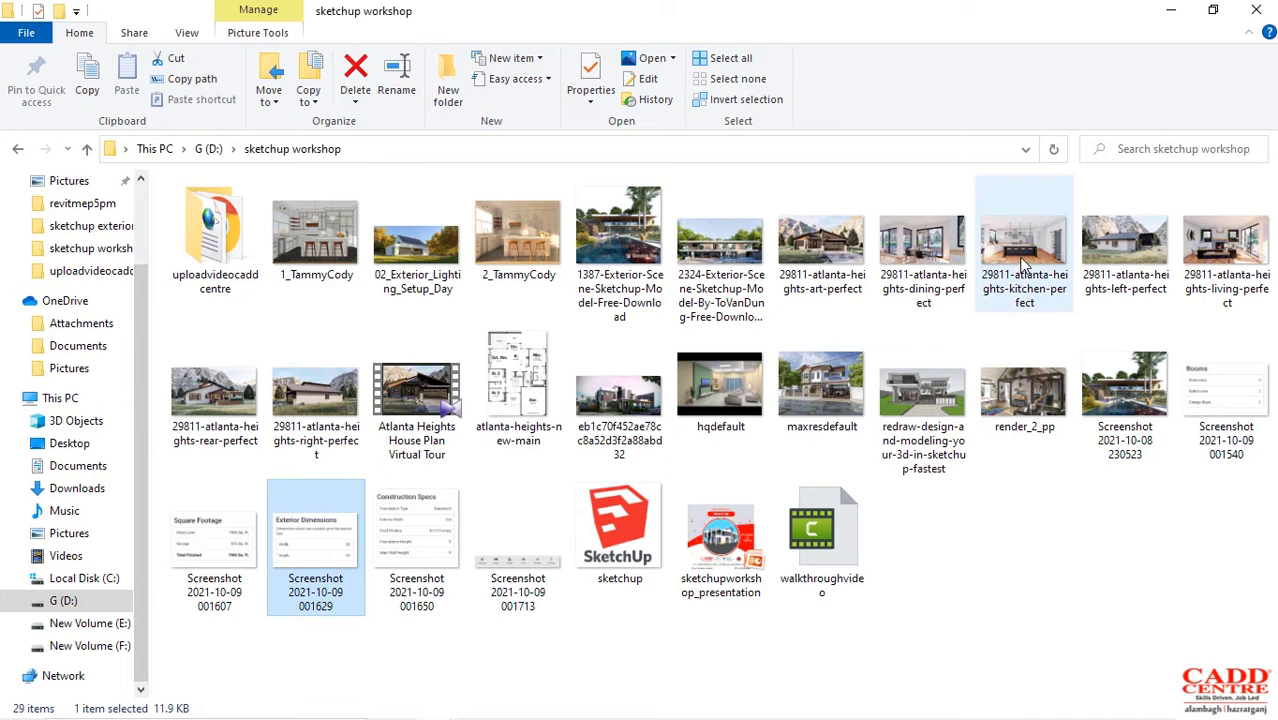
{"action": "left_click", "coordinate": [900, 265]}
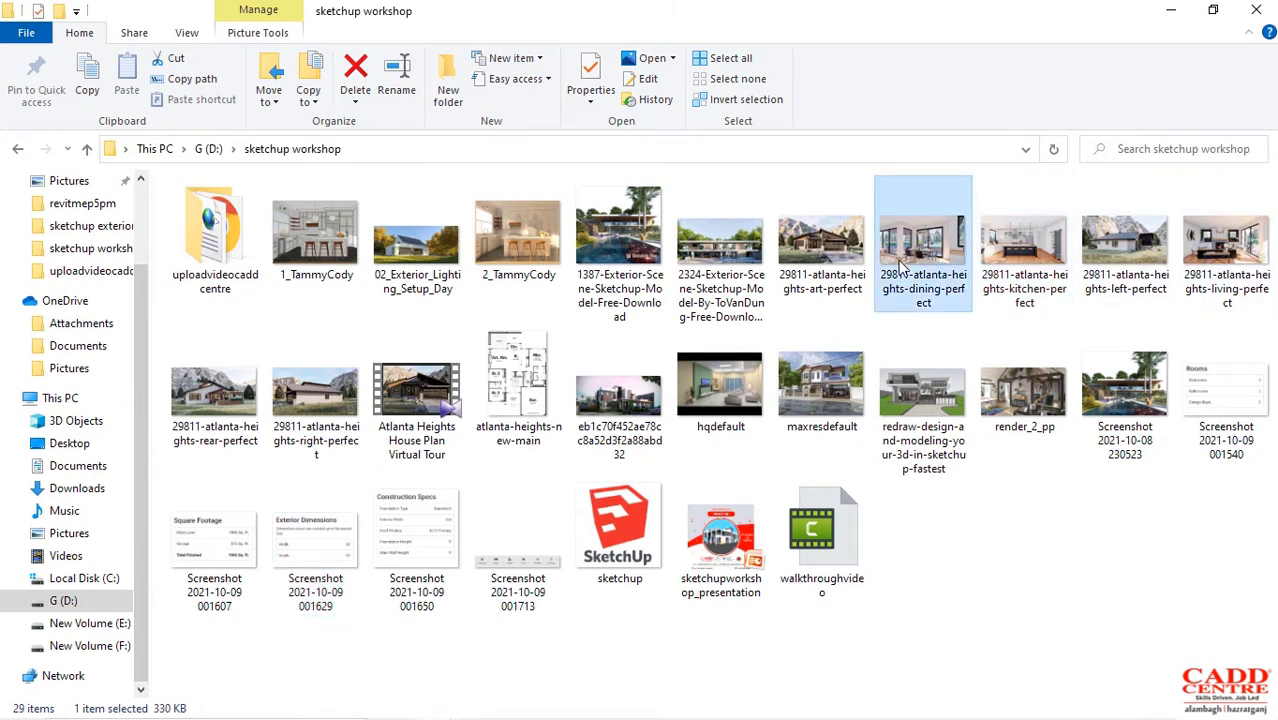
{"action": "double_click", "coordinate": [903, 265]}
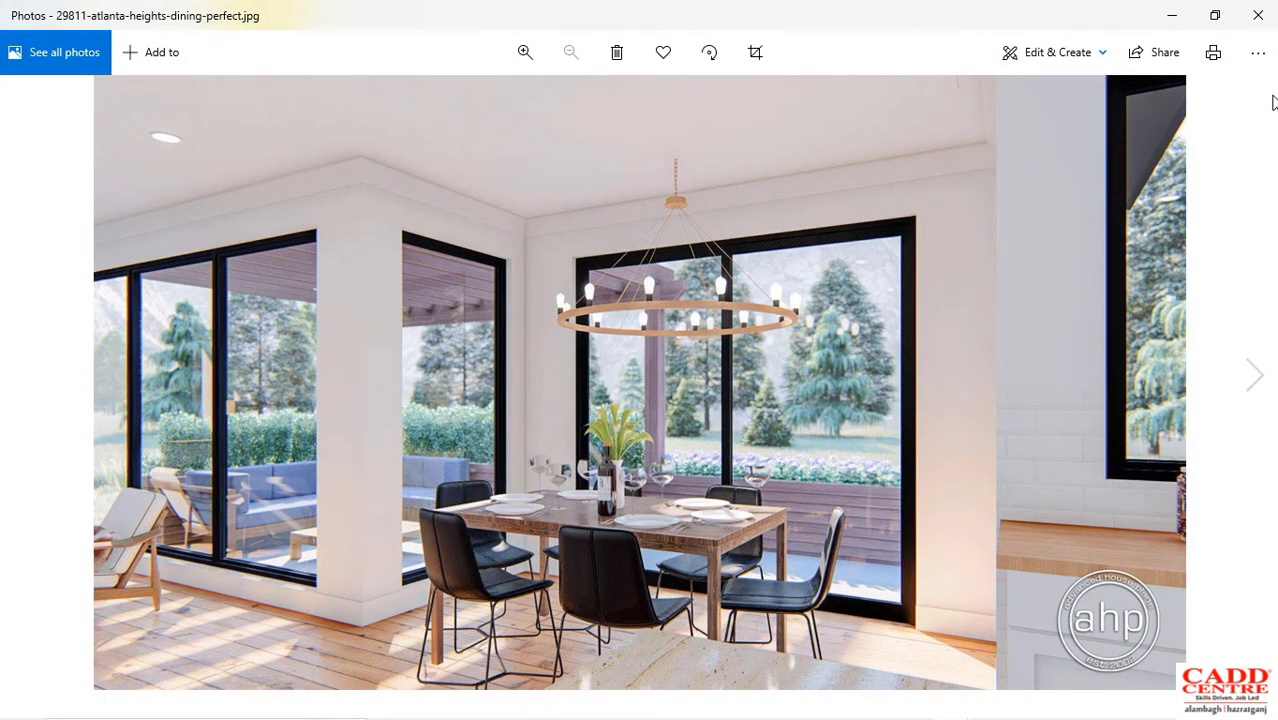
{"action": "left_click", "coordinate": [1173, 20]}
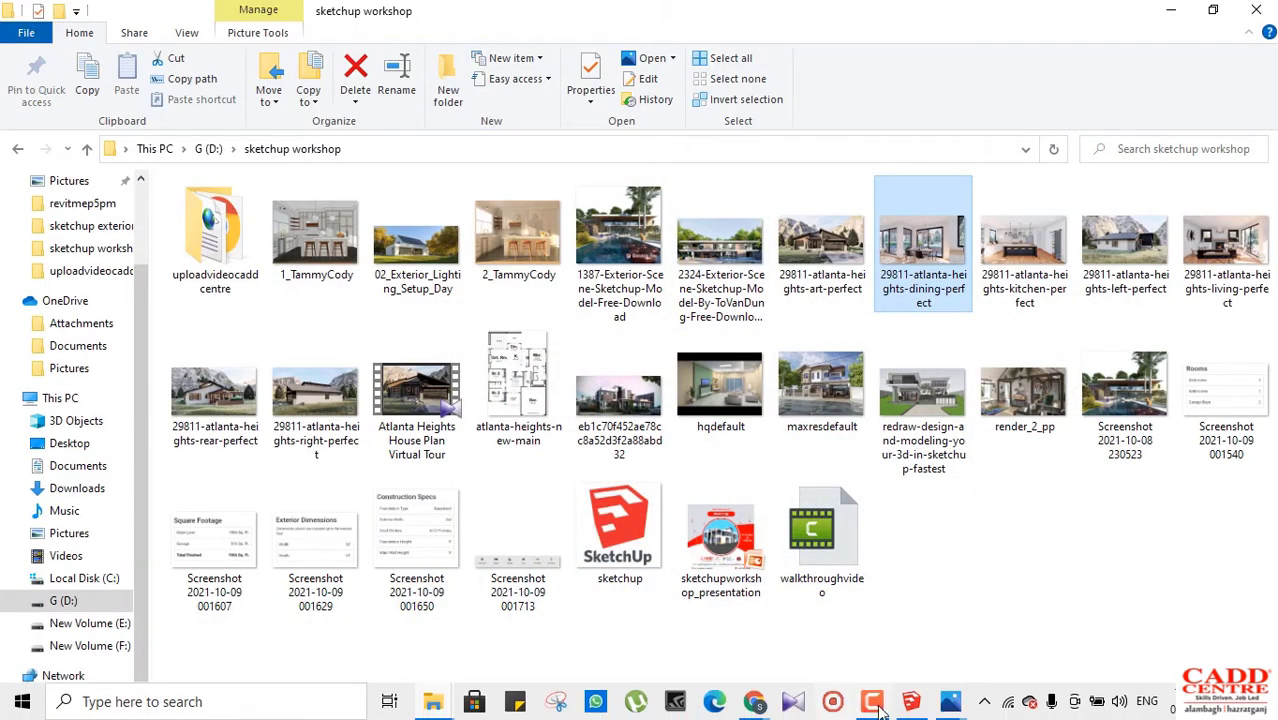
{"action": "mouse_move", "coordinate": [917, 714]}
{"action": "left_click", "coordinate": [905, 622]}
Open 3D Warehouse and search all categories for "dining"
{"action": "scroll", "coordinate": [460, 502], "scroll_direction": "down", "scroll_amount": 2}
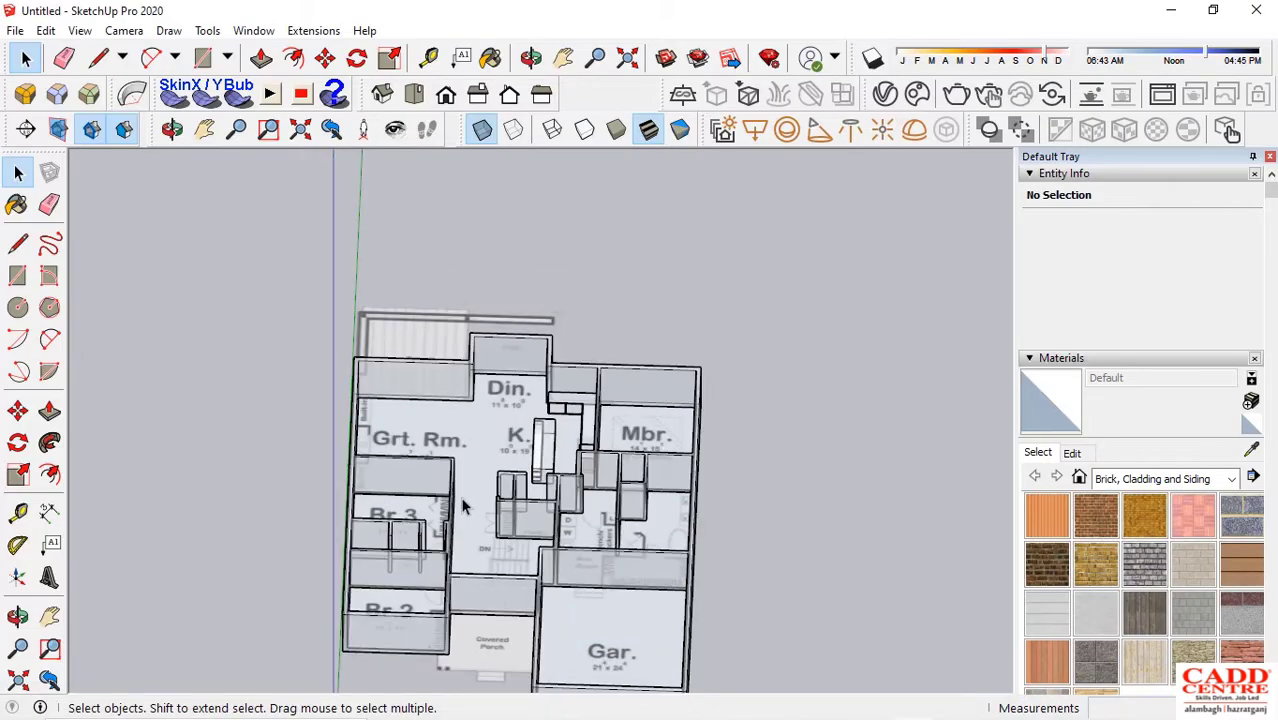
{"action": "mouse_move", "coordinate": [463, 503]}
{"action": "middle_mouse_down"}
{"action": "mouse_move", "coordinate": [476, 509]}
{"action": "mouse_move", "coordinate": [542, 442]}
{"action": "mouse_move", "coordinate": [428, 422]}
{"action": "mouse_move", "coordinate": [488, 559]}
{"action": "middle_mouse_up"}
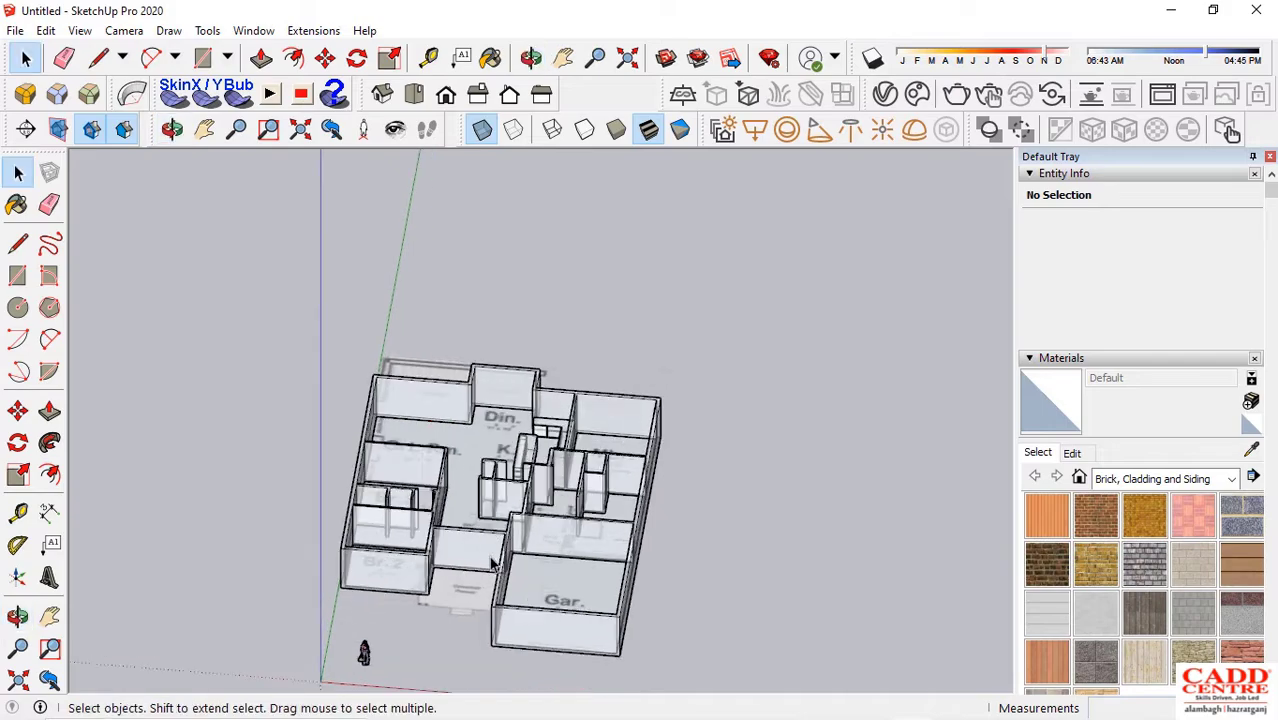
{"action": "scroll", "coordinate": [528, 455], "scroll_direction": "up", "scroll_amount": 2}
{"action": "middle_click_drag", "start_coordinate": [528, 455], "coordinate": [470, 443]}
{"action": "scroll", "coordinate": [513, 450], "scroll_direction": "up", "scroll_amount": 4}
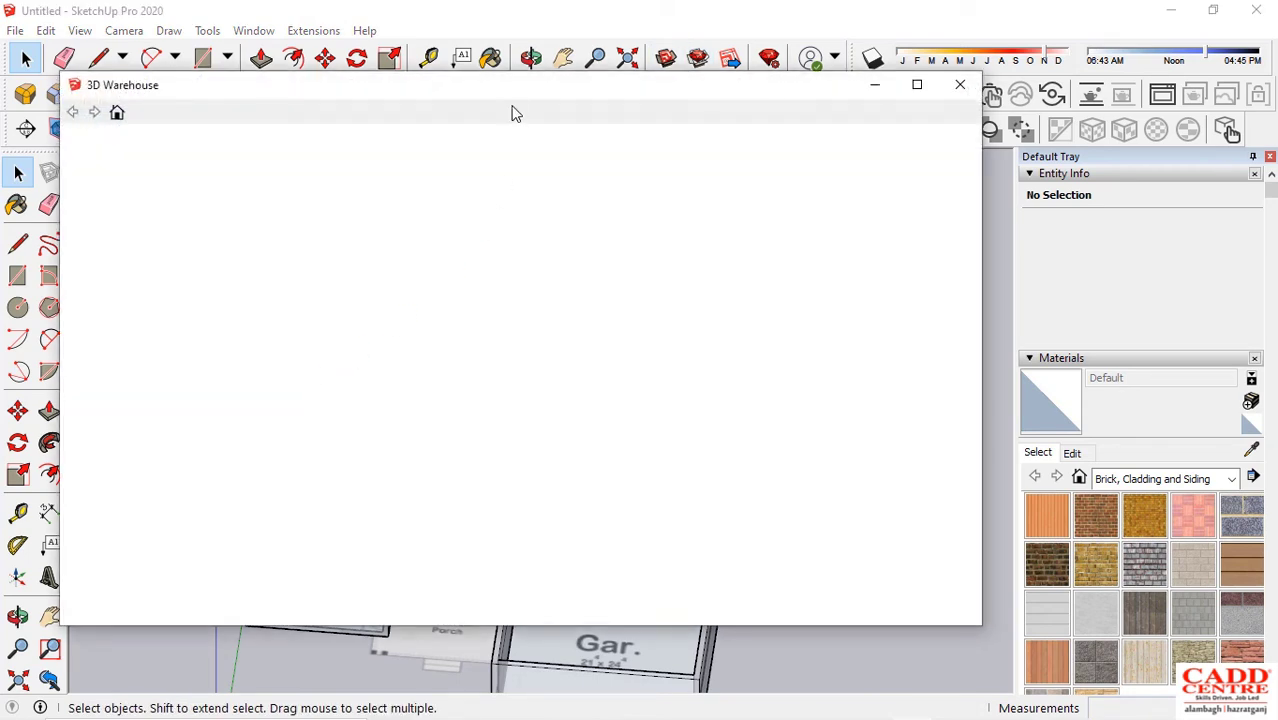
{"action": "left_click_drag", "start_coordinate": [509, 90], "coordinate": [671, 89]}
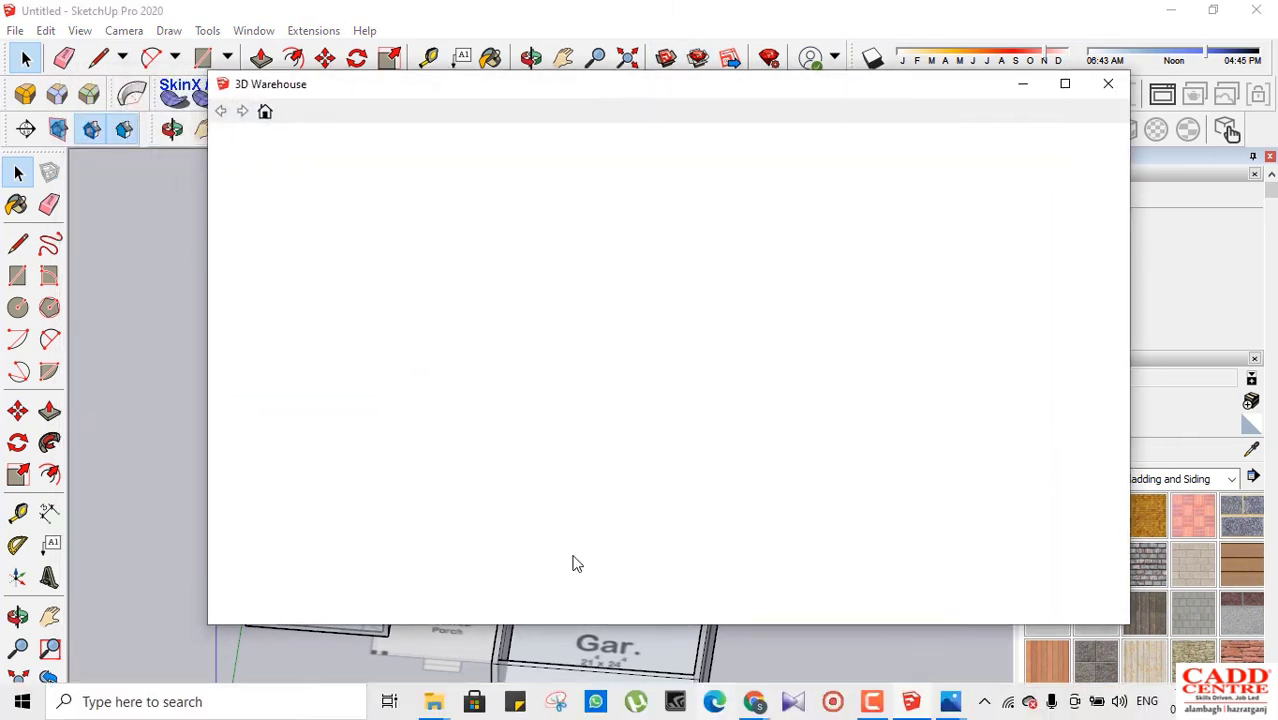
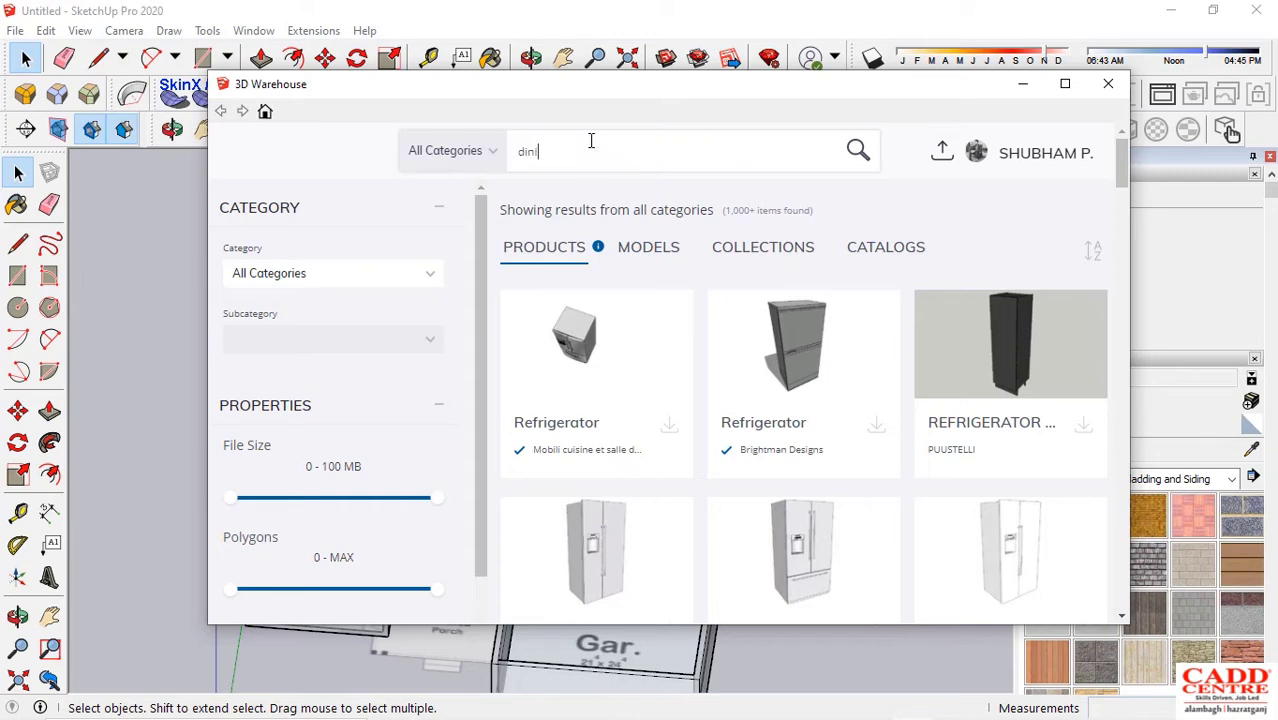
{"action": "type", "text": "ng"}
{"action": "key", "text": "Return"}
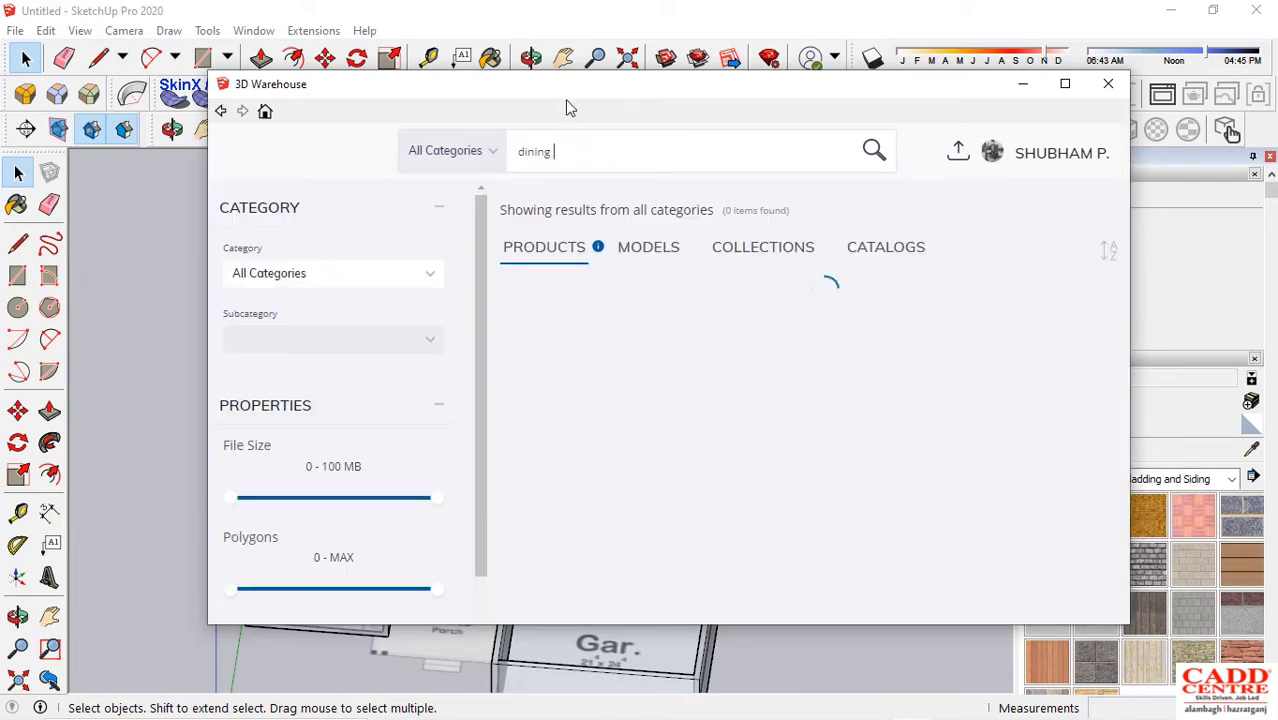
Download the modern dining table set with pendant lamps into the model and place it near the dining area
{"action": "left_click", "coordinate": [876, 424]}
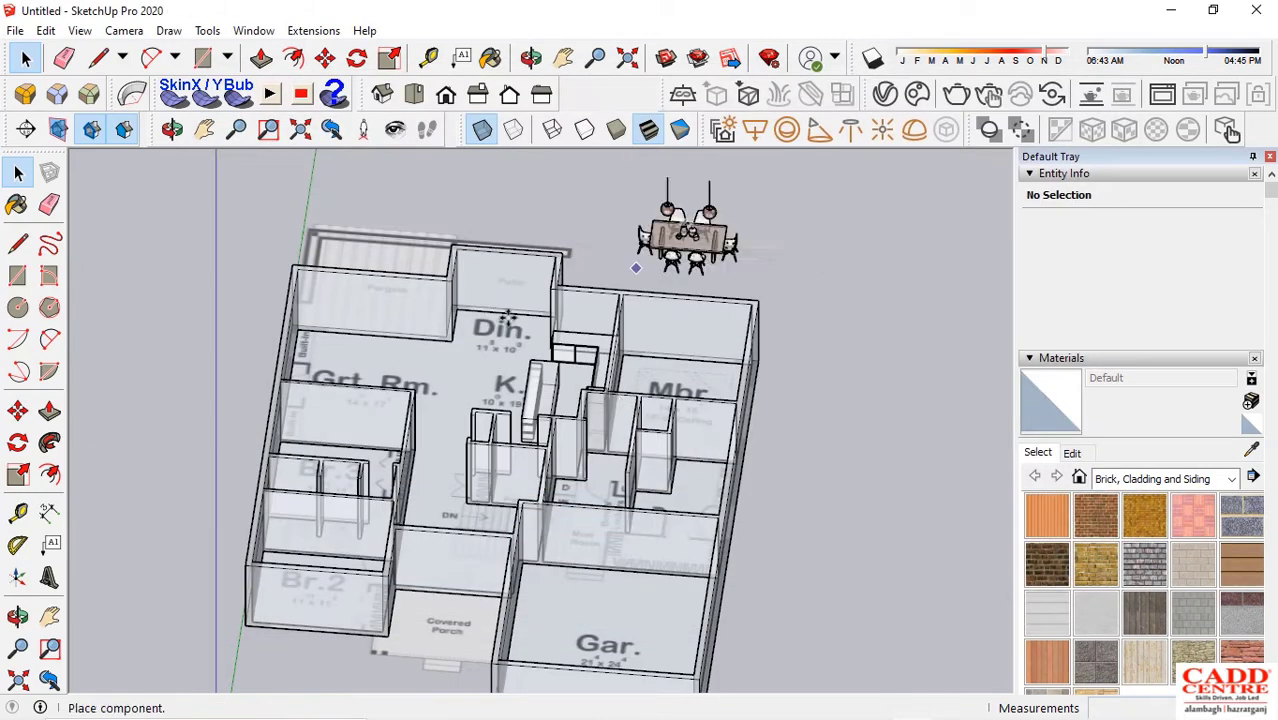
{"action": "scroll", "coordinate": [458, 372], "scroll_direction": "up", "scroll_amount": 3}
{"action": "left_click", "coordinate": [400, 416]}
{"action": "scroll", "coordinate": [399, 420], "scroll_direction": "up", "scroll_amount": 2}
{"action": "middle_click_drag", "start_coordinate": [405, 428], "coordinate": [559, 327]}
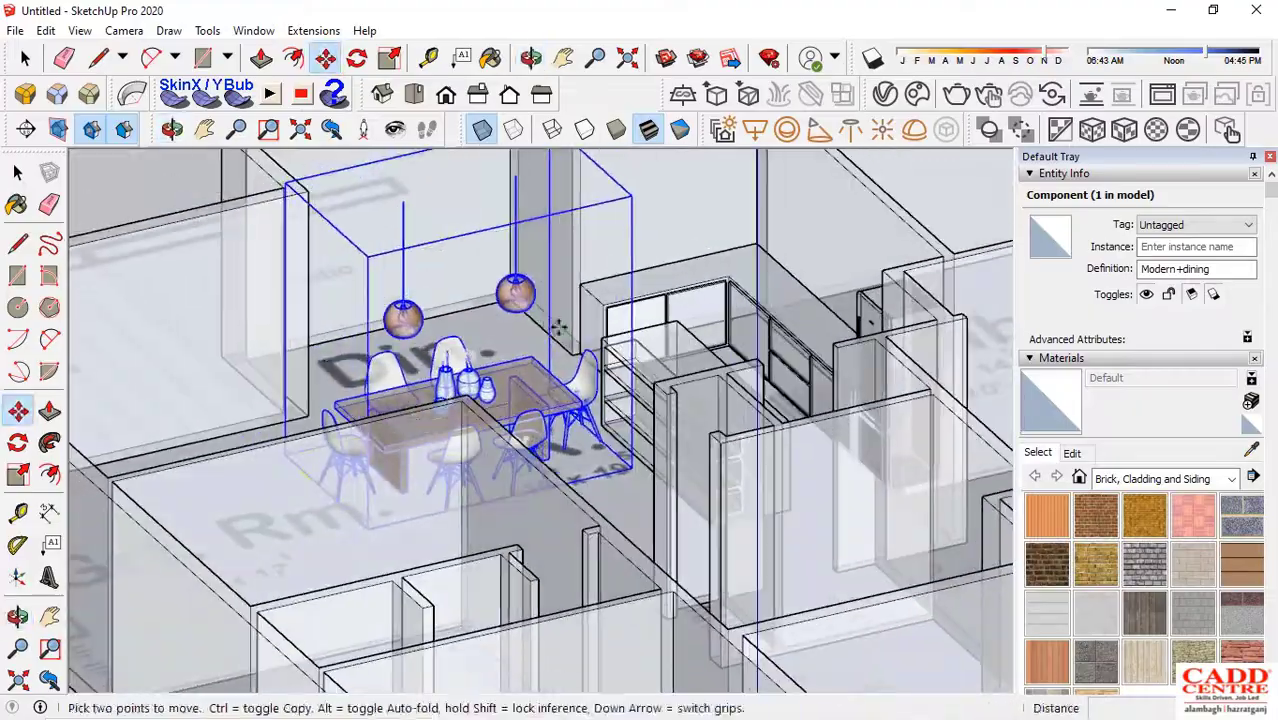
Scale down the dining table set from a corner of its bounding box
{"action": "key", "text": "s"}
{"action": "left_click_drag", "start_coordinate": [329, 225], "coordinate": [379, 257]}
{"action": "middle_click_drag", "start_coordinate": [385, 262], "coordinate": [337, 175]}
{"action": "scroll", "coordinate": [508, 434], "scroll_direction": "down", "scroll_amount": 2}
{"action": "middle_click_drag", "start_coordinate": [335, 385], "coordinate": [465, 351]}
Move the dining table set over the Din. label, clear of the kitchen island, and end the move
{"action": "key", "text": "m"}
{"action": "scroll", "coordinate": [440, 321], "scroll_direction": "down", "scroll_amount": 3}
{"action": "scroll", "coordinate": [465, 351], "scroll_direction": "up", "scroll_amount": 3}
{"action": "left_click", "coordinate": [453, 419]}
{"action": "scroll", "coordinate": [314, 265], "scroll_direction": "down", "scroll_amount": 3}
{"action": "middle_click_drag", "start_coordinate": [314, 265], "coordinate": [492, 413]}
{"action": "key", "text": "Escape"}
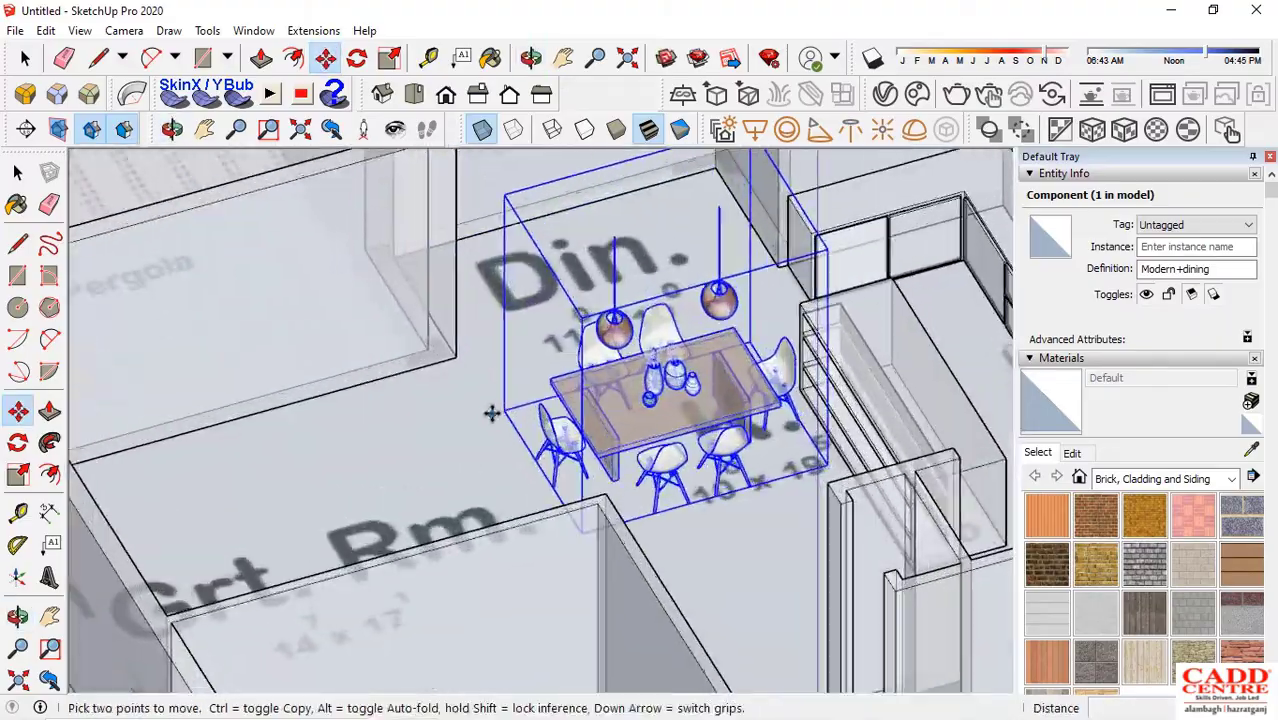
{"action": "left_click", "coordinate": [497, 411]}
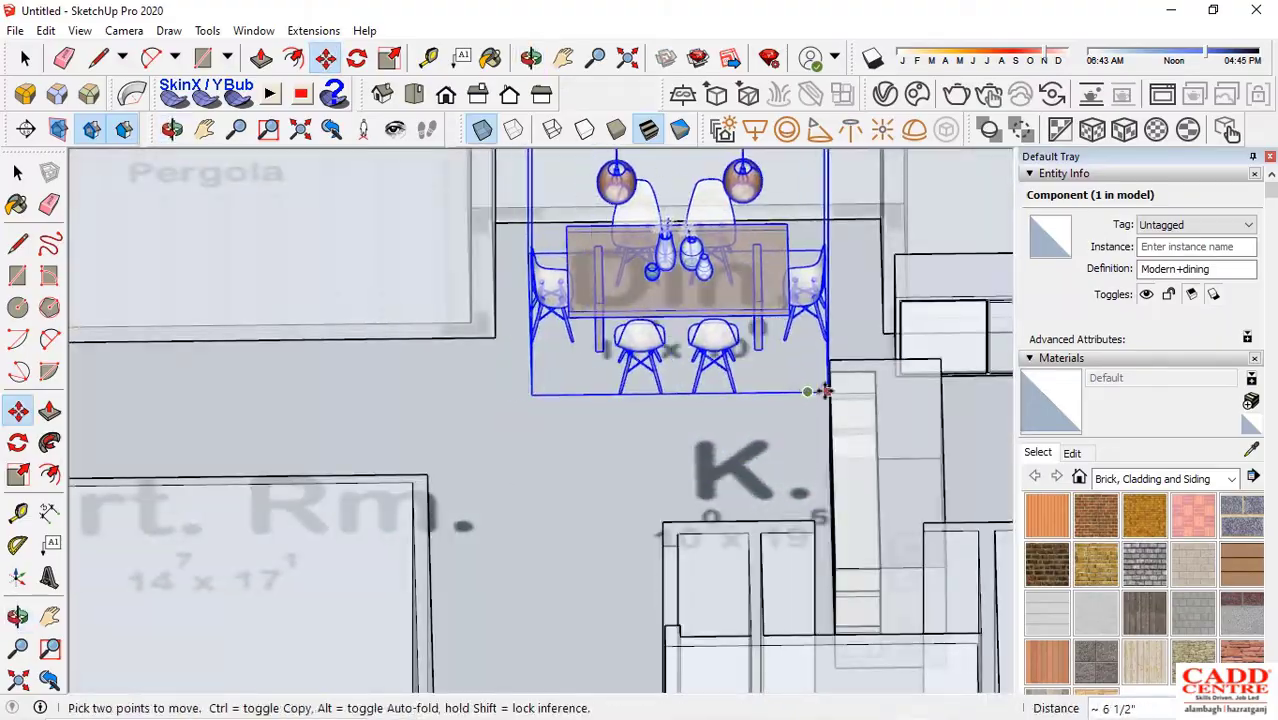
{"action": "left_click", "coordinate": [848, 392]}
{"action": "middle_click_drag", "start_coordinate": [848, 392], "coordinate": [352, 405]}
{"action": "key", "text": "space"}
{"action": "left_click", "coordinate": [525, 436]}
{"action": "scroll", "coordinate": [352, 405], "scroll_direction": "down", "scroll_amount": 3}
Switch to Photos to check the dining reference image and the one after it, and return to the SketchUp model
{"action": "mouse_move", "coordinate": [957, 703]}
{"action": "left_click", "coordinate": [1057, 600]}
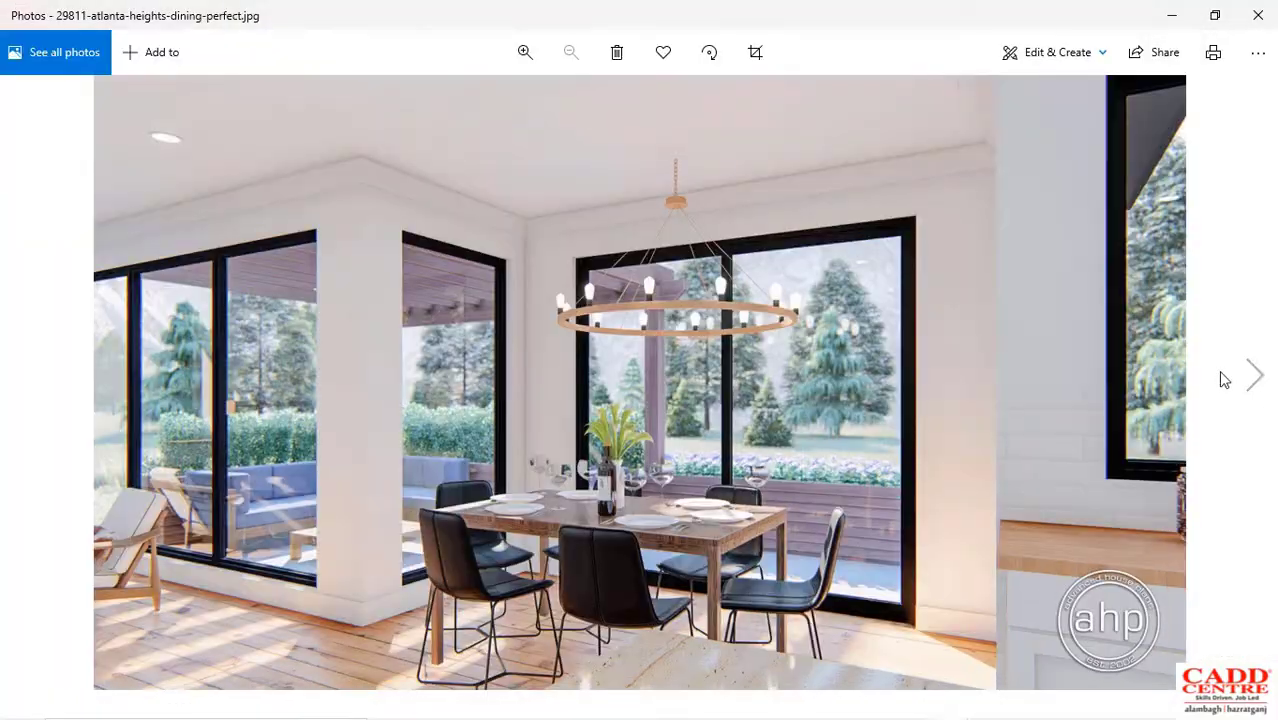
{"action": "left_click", "coordinate": [1255, 375]}
{"action": "left_click", "coordinate": [1172, 15]}
Find PowerPoint with the Windows search and start it
{"action": "left_click", "coordinate": [136, 704]}
{"action": "type", "text": "ms"}
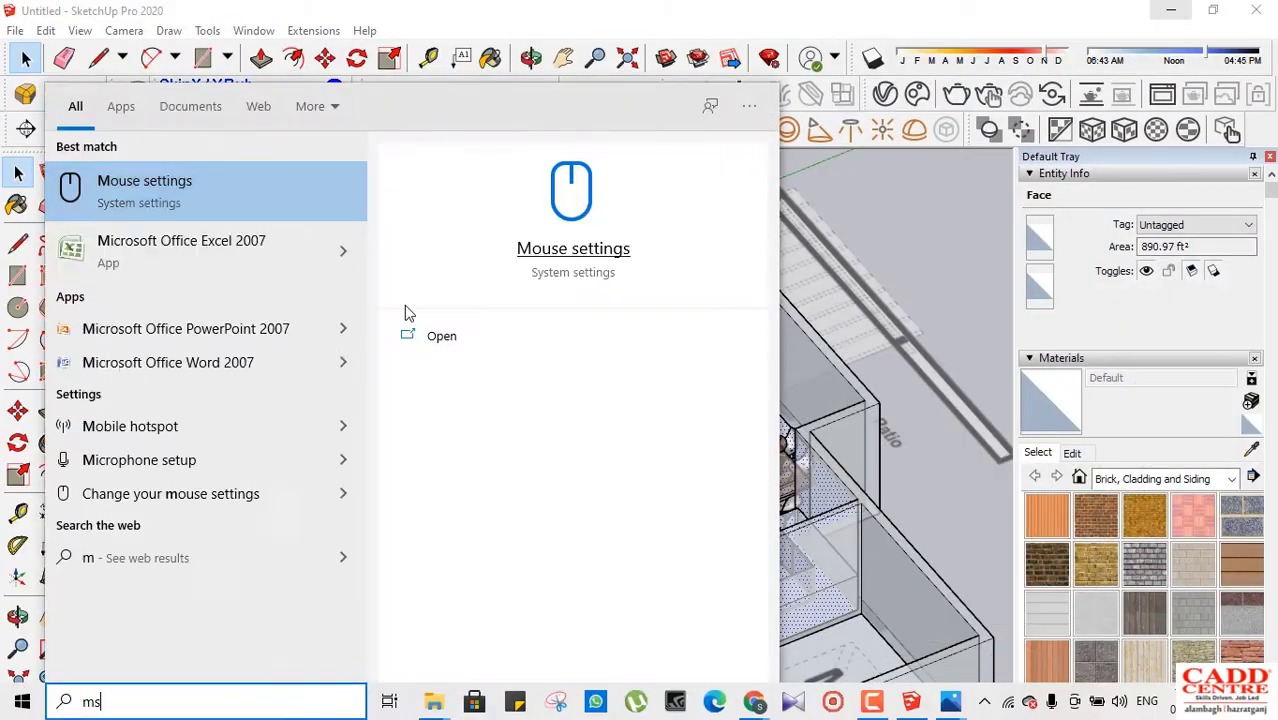
{"action": "key", "text": "BackSpace"}
{"action": "key", "text": "BackSpace"}
{"action": "type", "text": "powe"}
{"action": "key", "text": "Return"}
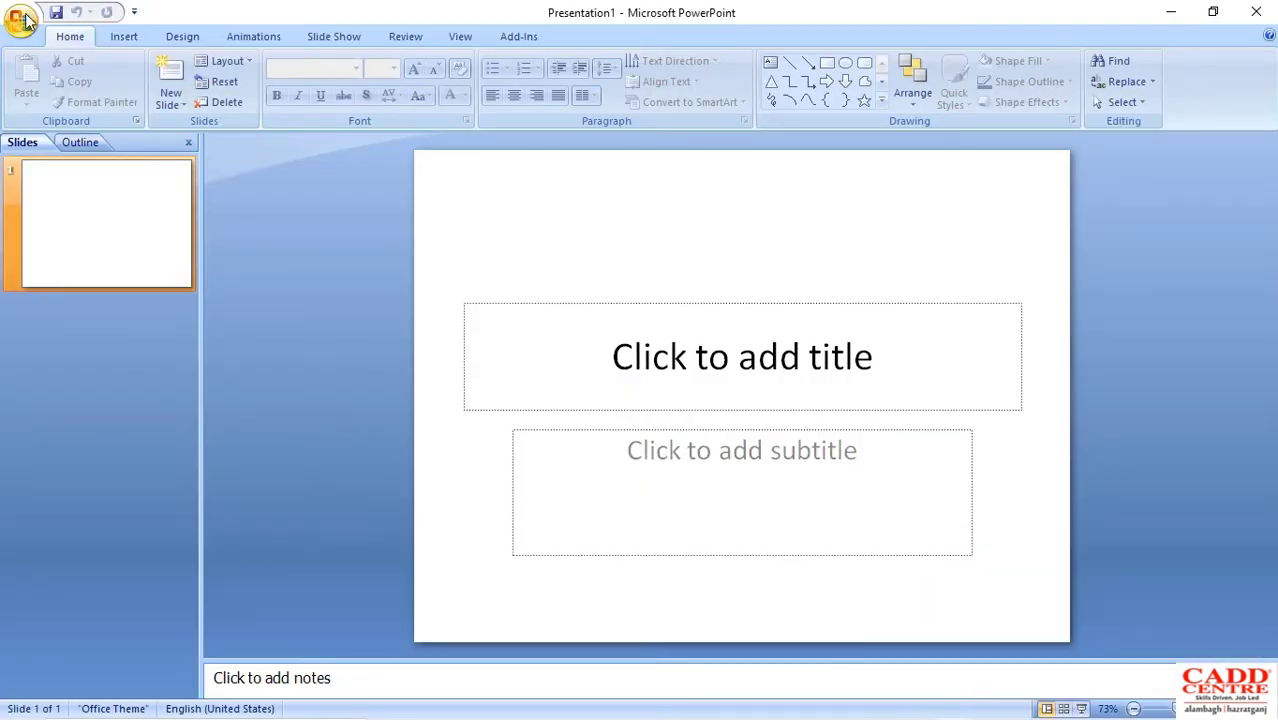
Open the recent sketchupworkshop_presentation file and browse its slides to the interior reference images
{"action": "left_click", "coordinate": [22, 19]}
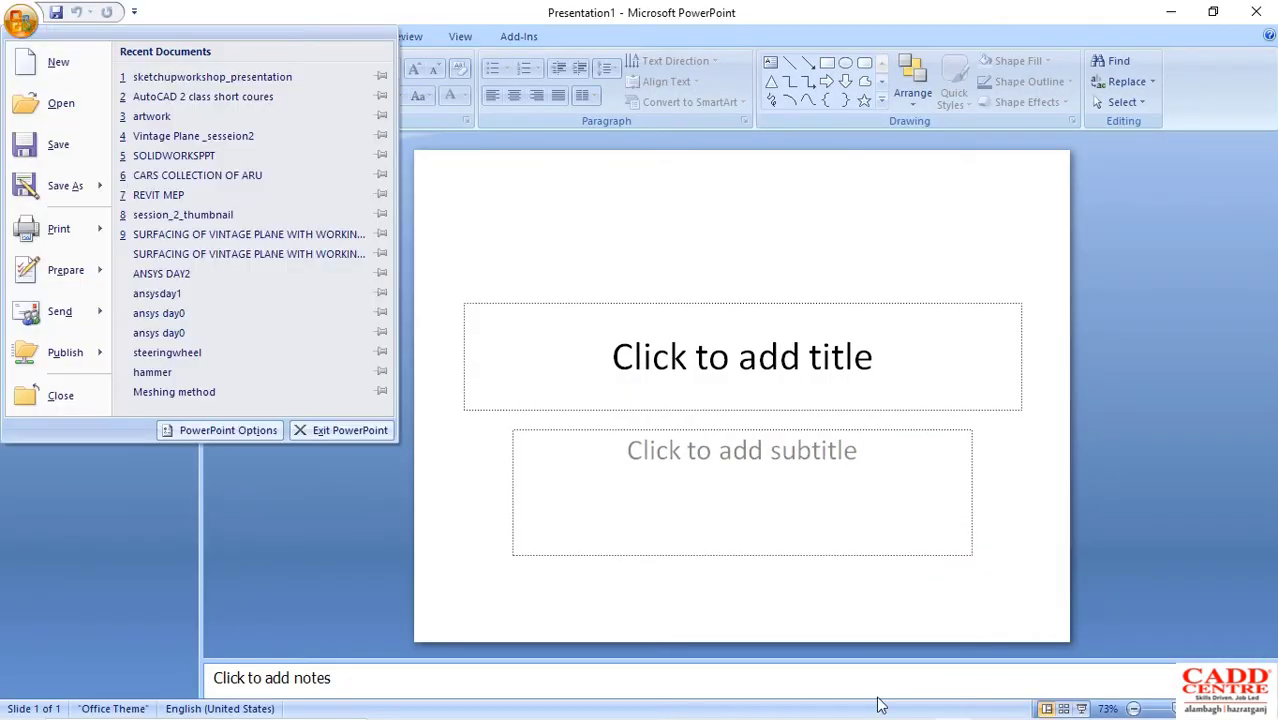
{"action": "left_click", "coordinate": [257, 80]}
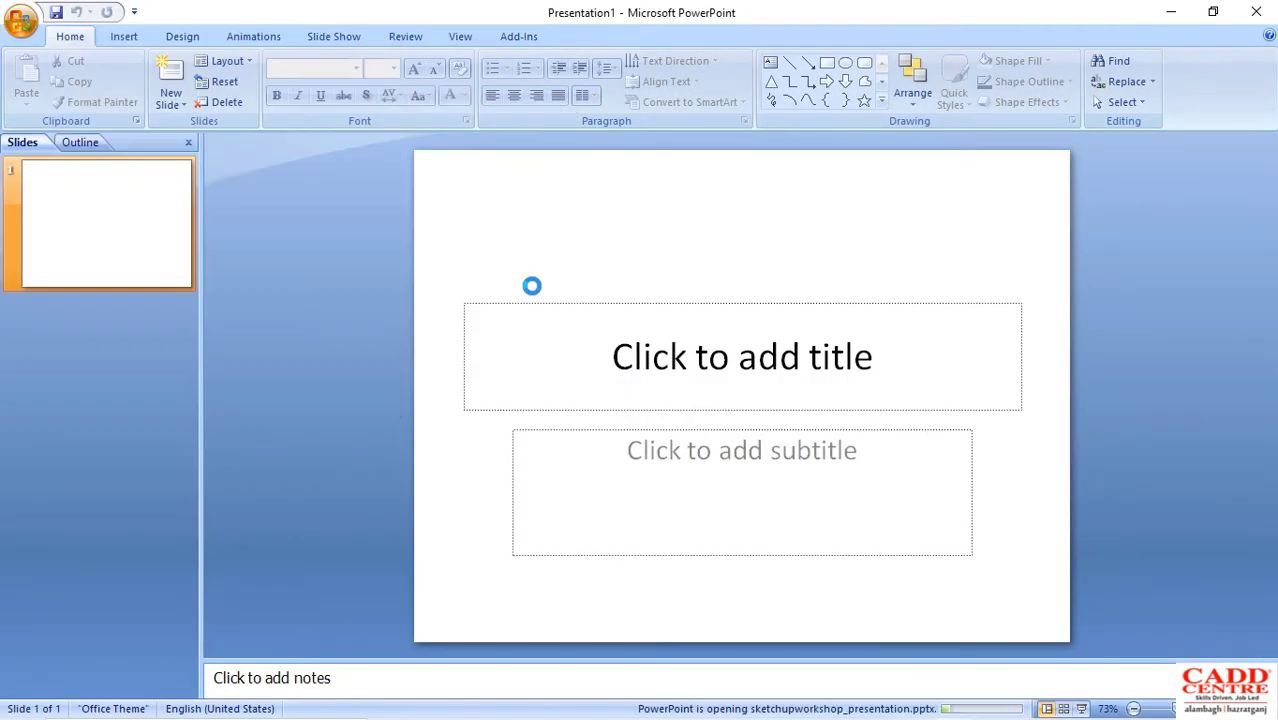
{"action": "scroll", "coordinate": [76, 558], "scroll_direction": "down", "scroll_amount": 10}
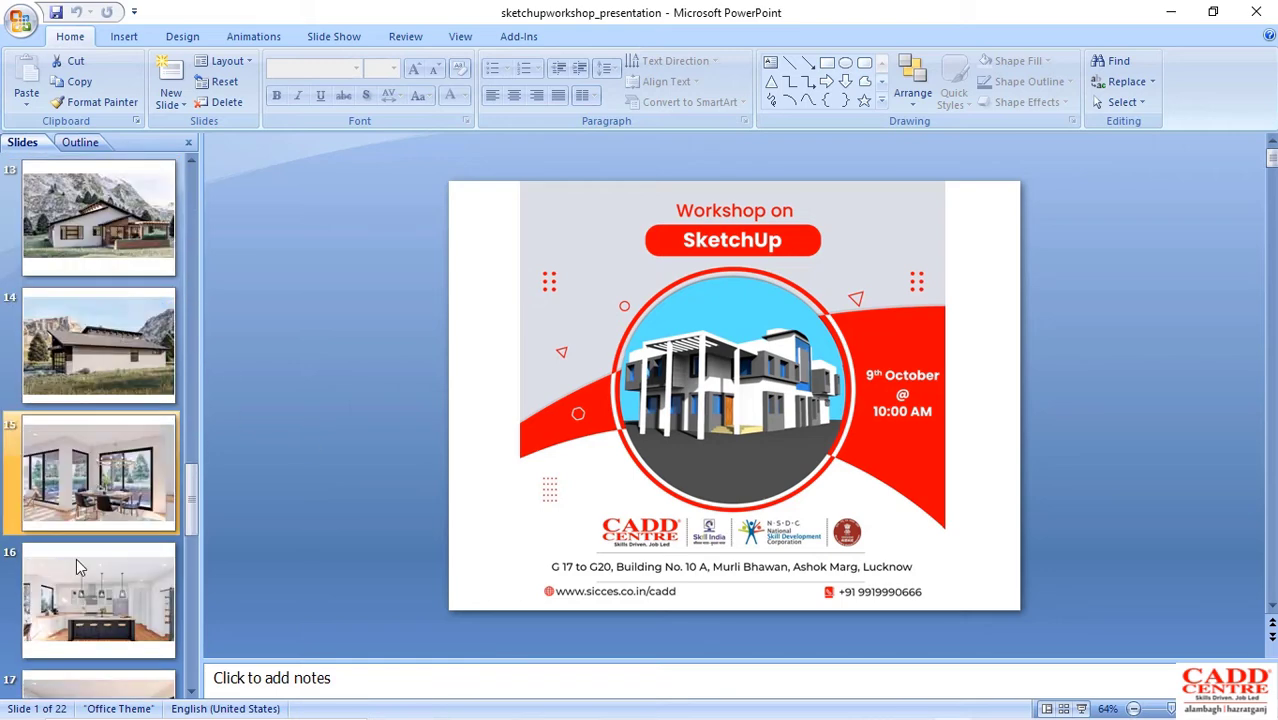
{"action": "left_click", "coordinate": [76, 558]}
{"action": "scroll", "coordinate": [728, 408], "scroll_direction": "down", "scroll_amount": 1}
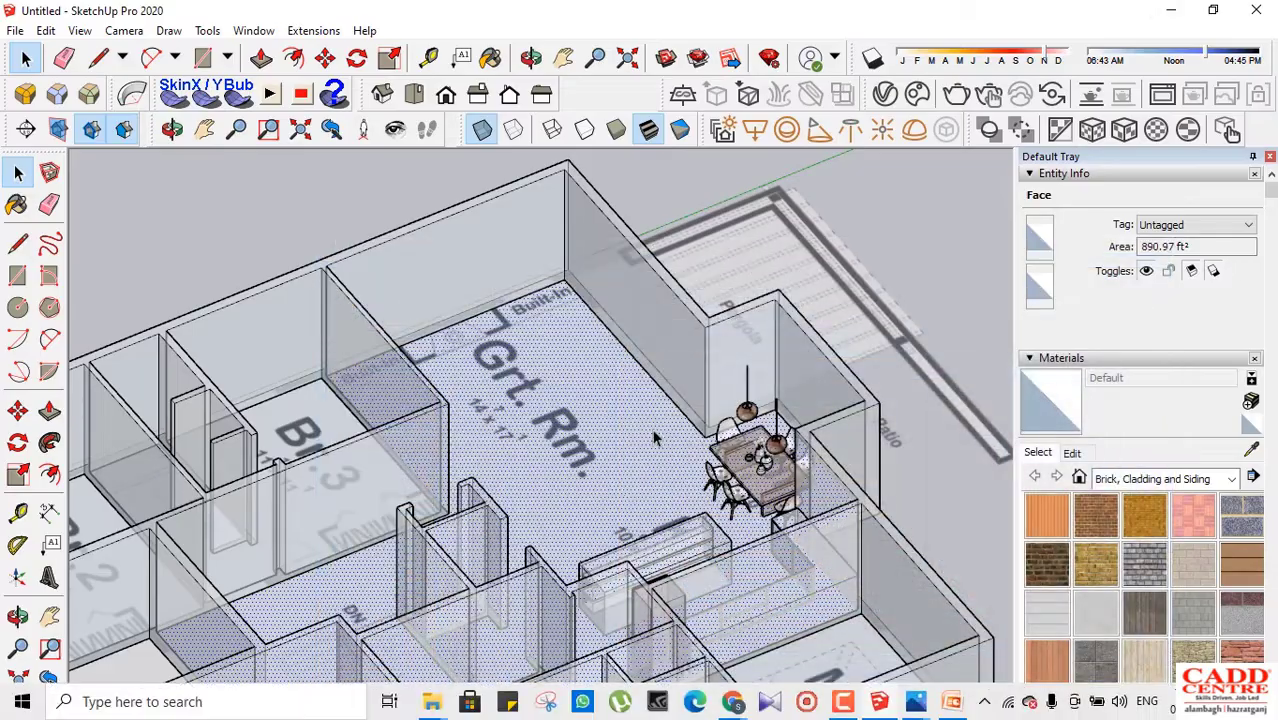
Examine the great room and its Built-In wall from above in the SketchUp model
{"action": "scroll", "coordinate": [650, 432], "scroll_direction": "down", "scroll_amount": 2}
{"action": "scroll", "coordinate": [530, 383], "scroll_direction": "up", "scroll_amount": 1}
{"action": "middle_click_drag", "start_coordinate": [530, 383], "coordinate": [523, 466]}
{"action": "scroll", "coordinate": [464, 340], "scroll_direction": "up", "scroll_amount": 1}
{"action": "middle_click_drag", "start_coordinate": [536, 398], "coordinate": [436, 351]}
{"action": "scroll", "coordinate": [508, 374], "scroll_direction": "up", "scroll_amount": 1}
{"action": "scroll", "coordinate": [495, 413], "scroll_direction": "down", "scroll_amount": 2}
{"action": "scroll", "coordinate": [536, 450], "scroll_direction": "up", "scroll_amount": 2}
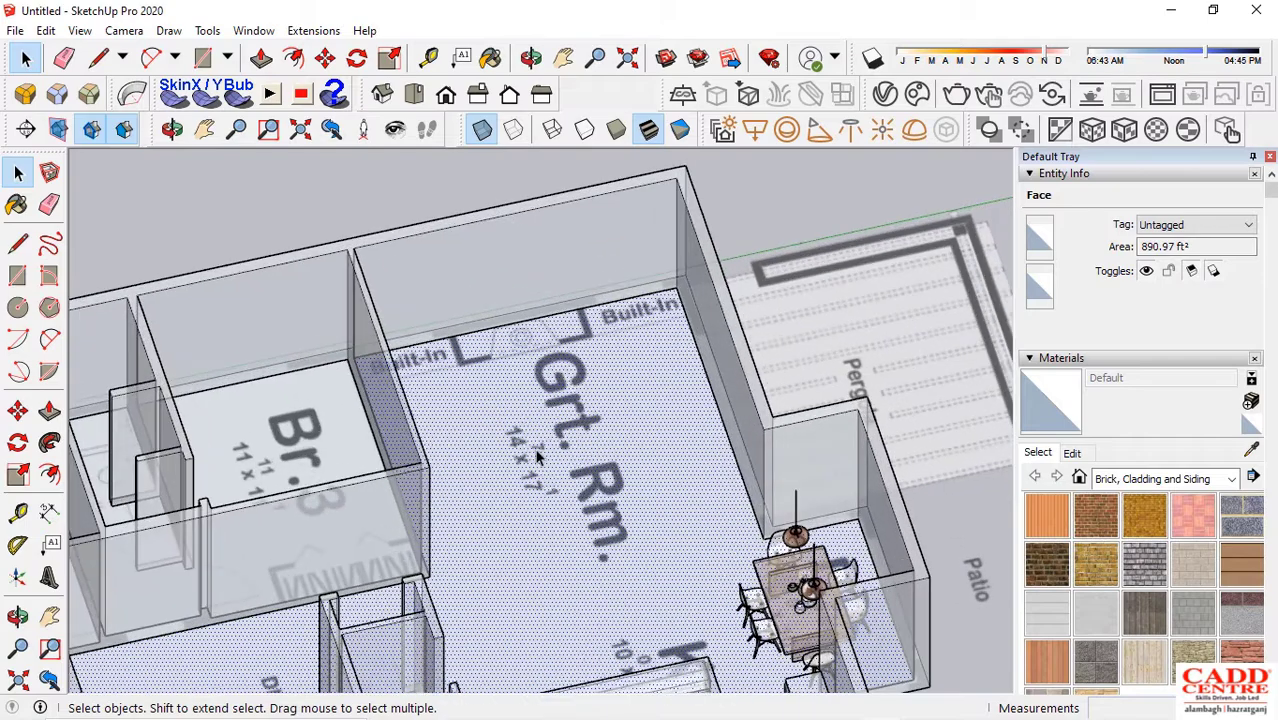
{"action": "middle_click_drag", "start_coordinate": [516, 394], "coordinate": [477, 507]}
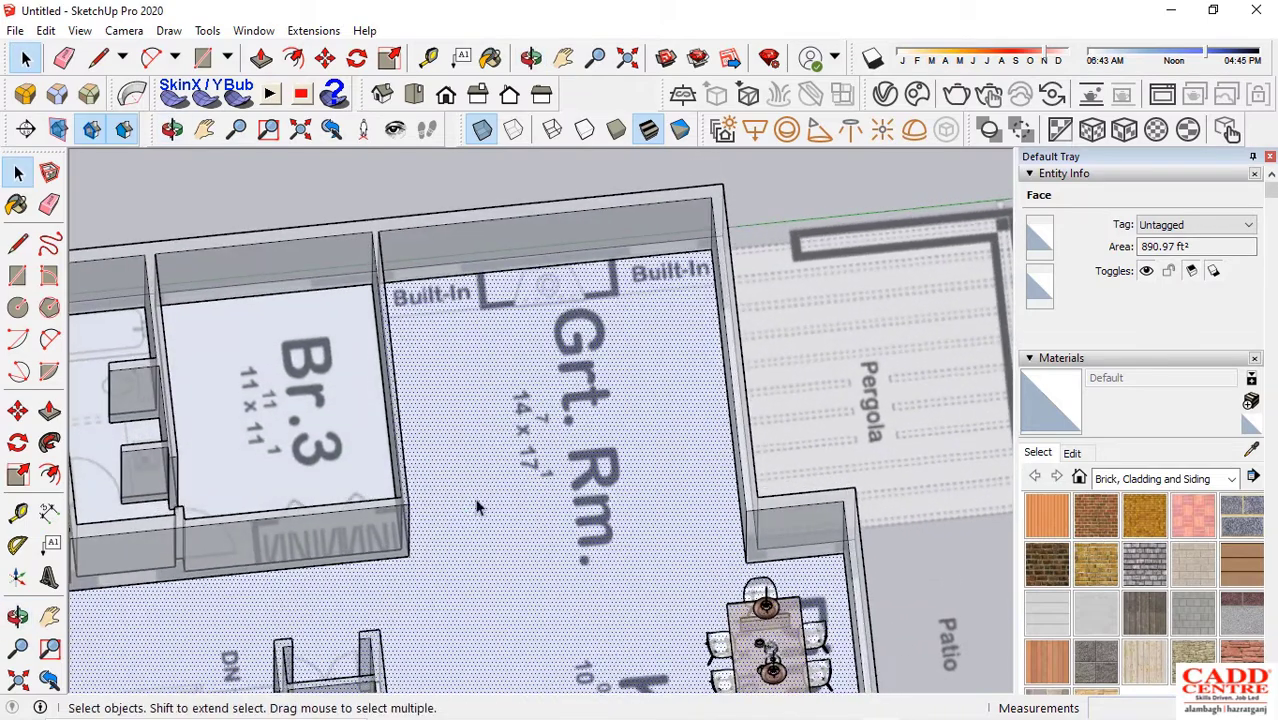
Draw a rectangle on the great room floor over the fireplace outline between the two Built-In labels
{"action": "left_click", "coordinate": [415, 95]}
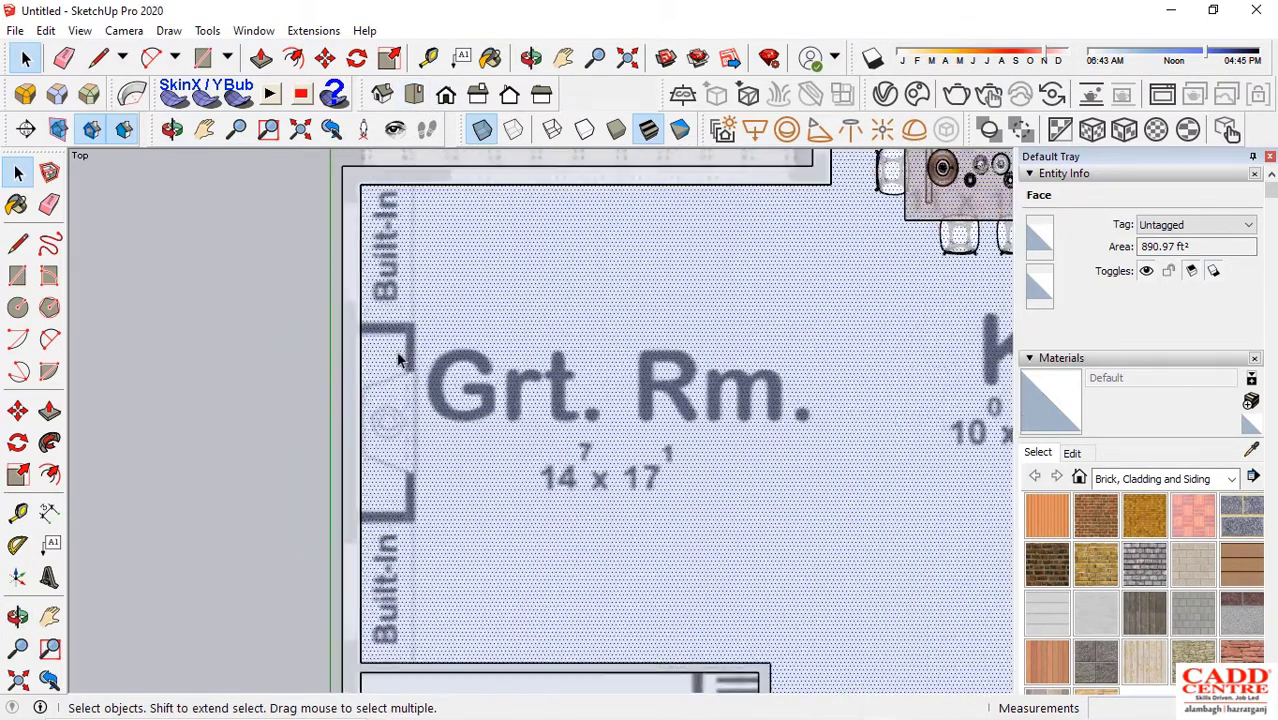
{"action": "key", "text": "r"}
{"action": "scroll", "coordinate": [398, 360], "scroll_direction": "up", "scroll_amount": 4}
{"action": "left_click", "coordinate": [321, 283]}
{"action": "scroll", "coordinate": [350, 300], "scroll_direction": "down", "scroll_amount": 2}
{"action": "scroll", "coordinate": [428, 577], "scroll_direction": "up", "scroll_amount": 3}
{"action": "left_click", "coordinate": [425, 622]}
{"action": "scroll", "coordinate": [430, 600], "scroll_direction": "down", "scroll_amount": 6}
{"action": "middle_click_drag", "start_coordinate": [440, 590], "coordinate": [537, 491]}
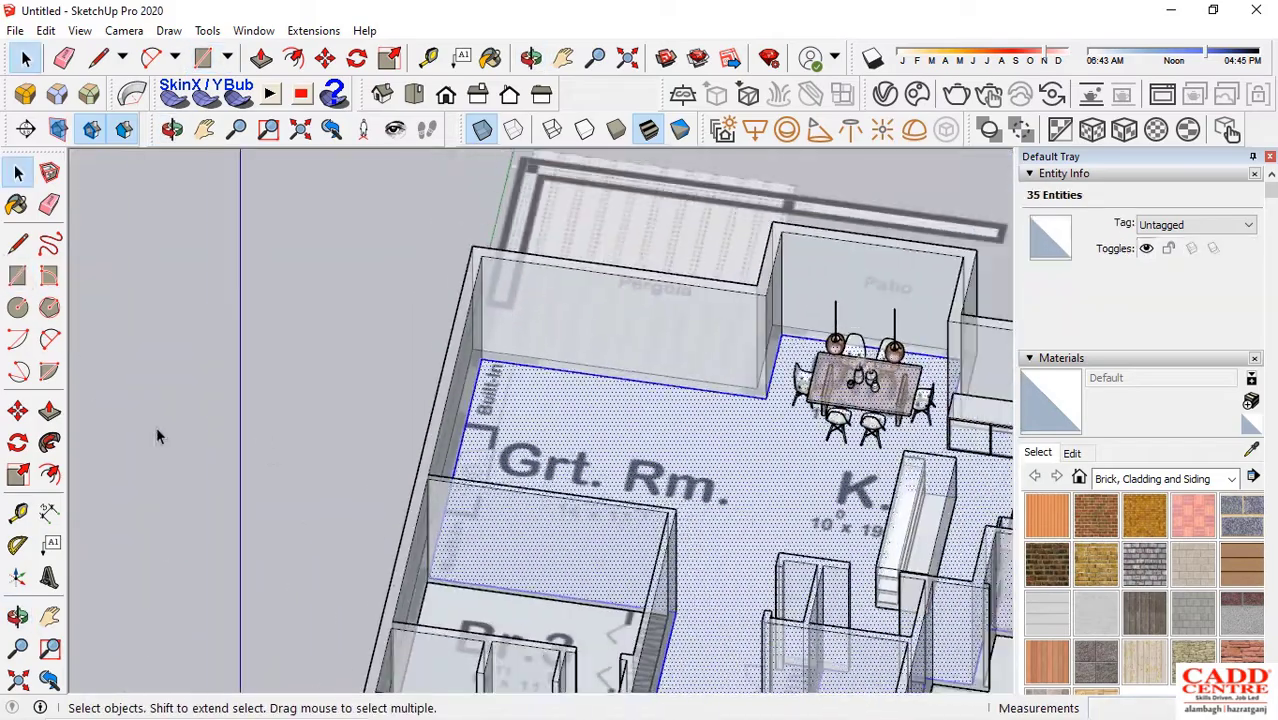
{"action": "left_click", "coordinate": [414, 94]}
{"action": "scroll", "coordinate": [298, 410], "scroll_direction": "up", "scroll_amount": 5}
{"action": "left_click", "coordinate": [262, 562]}
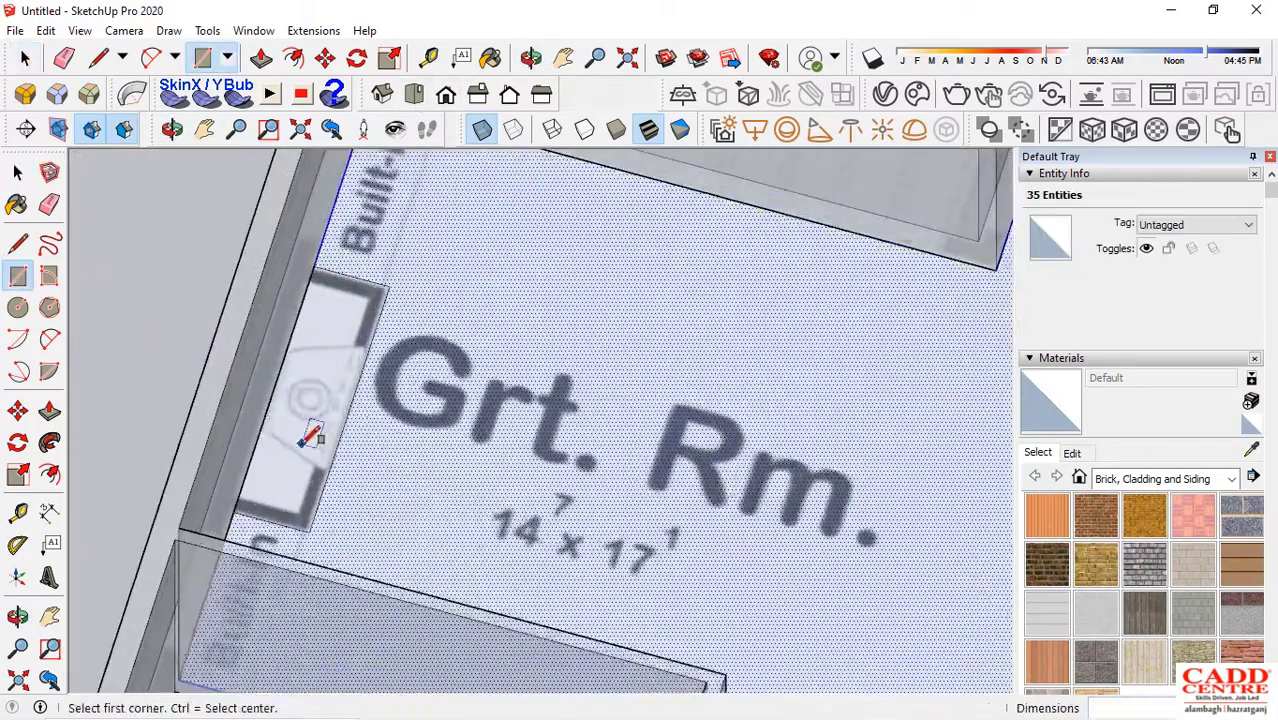
Group the fireplace rectangle on the great room floor and extrude it upward about 4' 4 9/16"
{"action": "right_click", "coordinate": [302, 106]}
{"action": "left_click", "coordinate": [357, 254]}
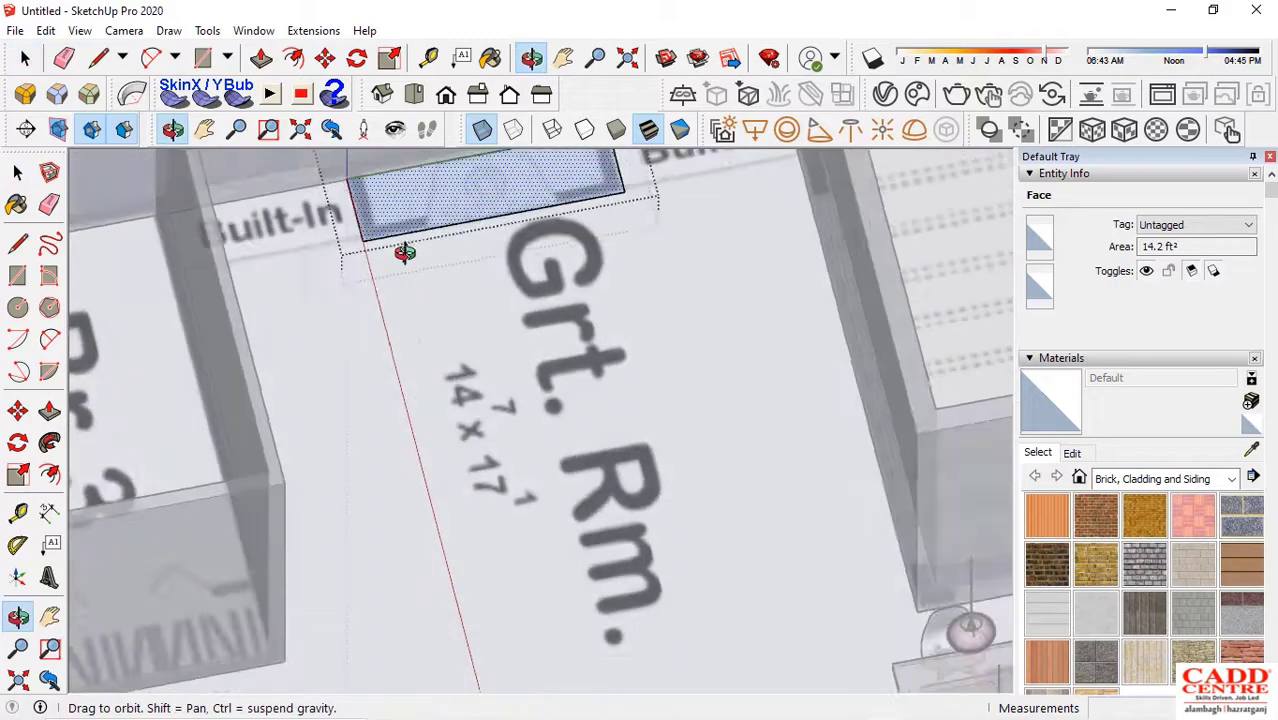
{"action": "scroll", "coordinate": [519, 165], "scroll_direction": "down", "scroll_amount": 3}
{"action": "key", "text": "p"}
{"action": "left_click", "coordinate": [448, 294]}
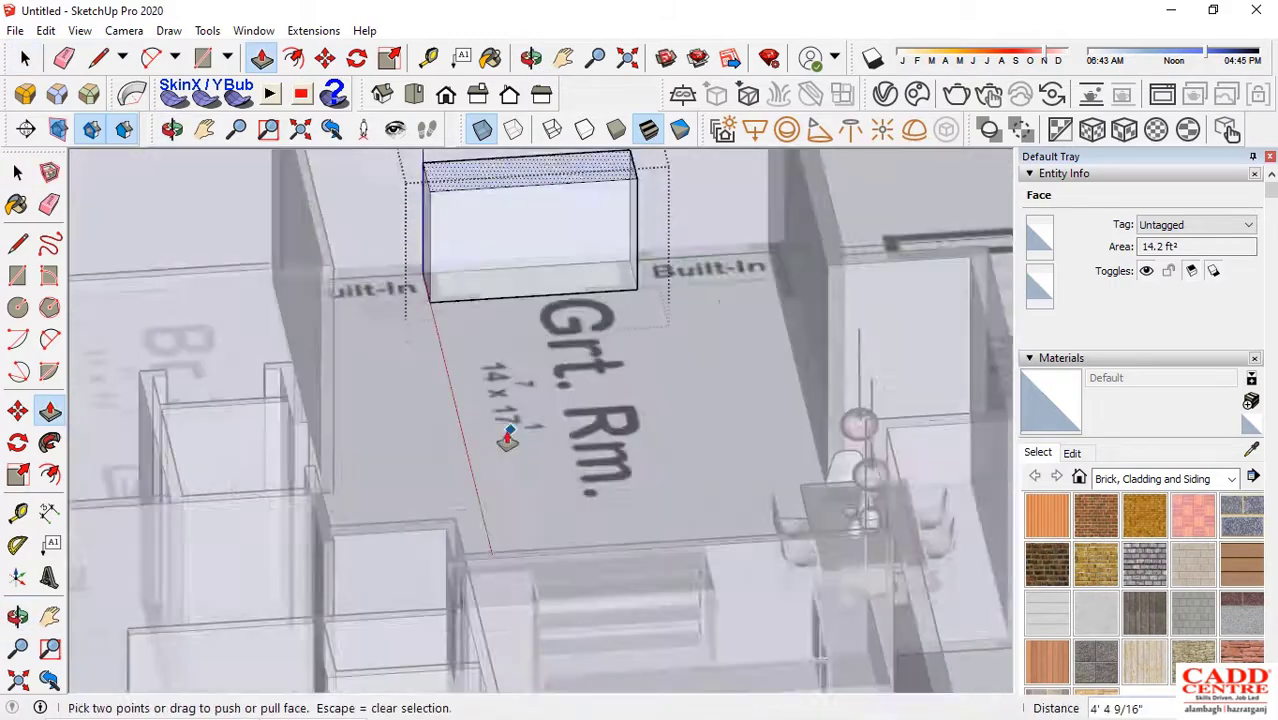
Try to draw and reposition a rectangle for the Built-In area beside the fireplace block
{"action": "left_click", "coordinate": [414, 94]}
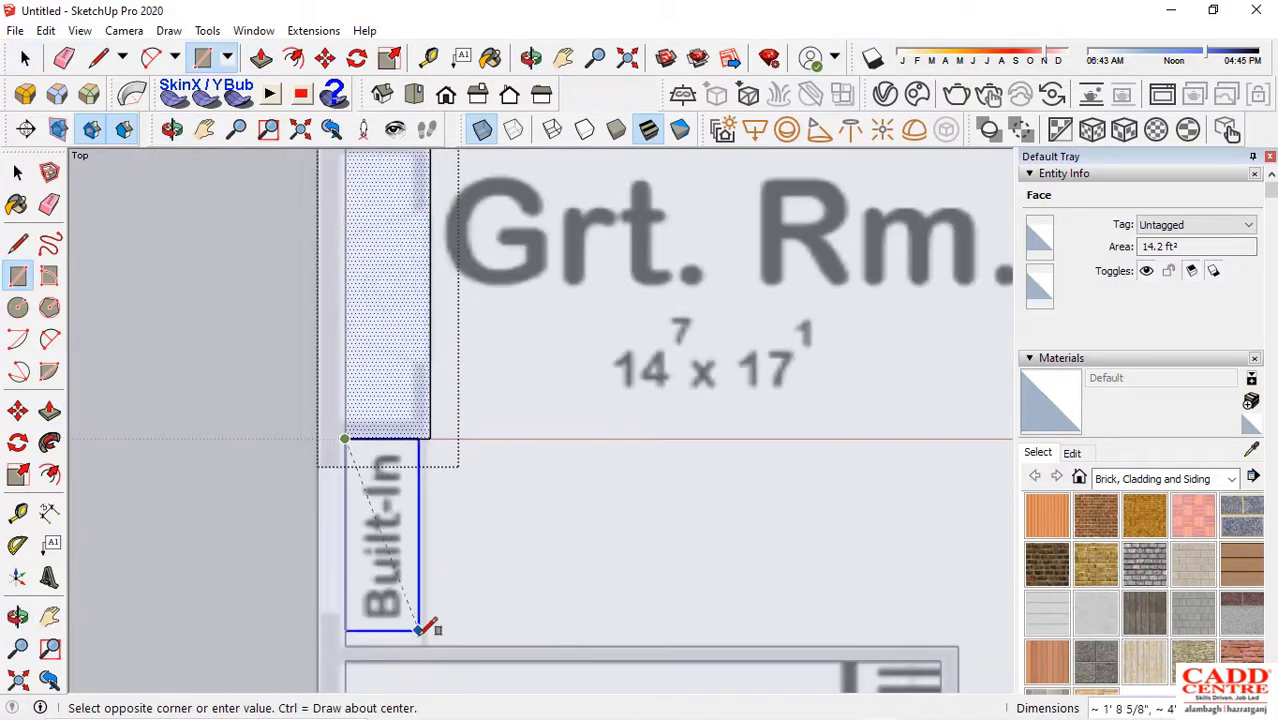
{"action": "middle_click_drag", "start_coordinate": [319, 359], "coordinate": [582, 185]}
{"action": "key", "text": "space"}
{"action": "double_click", "coordinate": [582, 185]}
{"action": "key", "text": "m"}
{"action": "left_click", "coordinate": [542, 204]}
{"action": "left_click", "coordinate": [573, 457]}
{"action": "middle_click_drag", "start_coordinate": [633, 440], "coordinate": [361, 323]}
{"action": "key", "text": "space"}
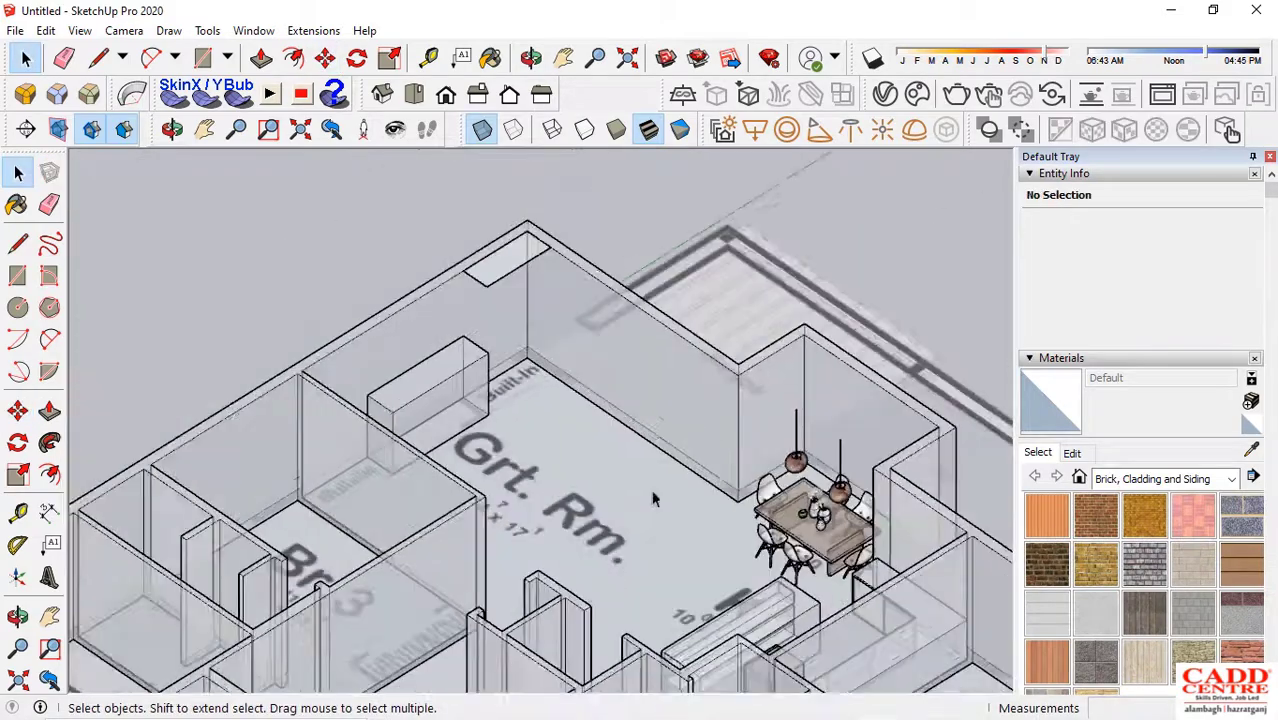
{"action": "left_click", "coordinate": [414, 94]}
{"action": "middle_click_drag", "start_coordinate": [400, 400], "coordinate": [340, 190]}
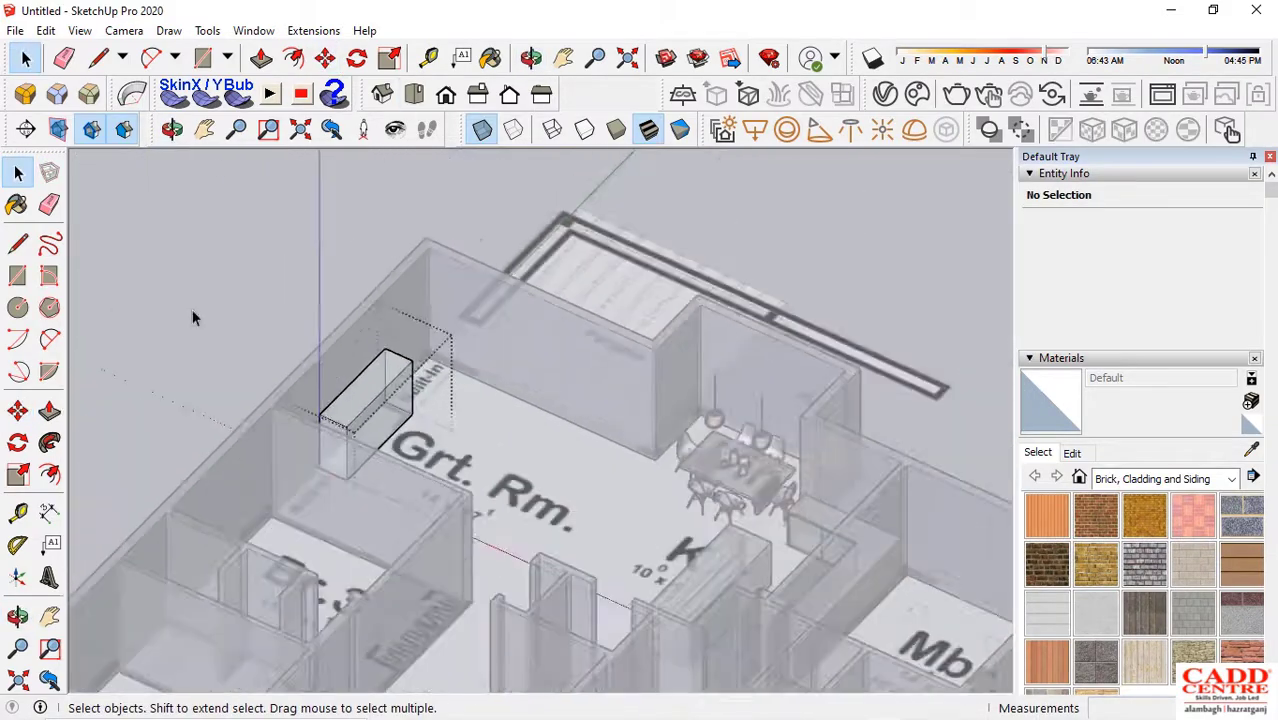
{"action": "left_click", "coordinate": [193, 318]}
Draw a rectangle over the Built-In label, from the side wall corner to the edge of the fireplace block
{"action": "left_click", "coordinate": [414, 94]}
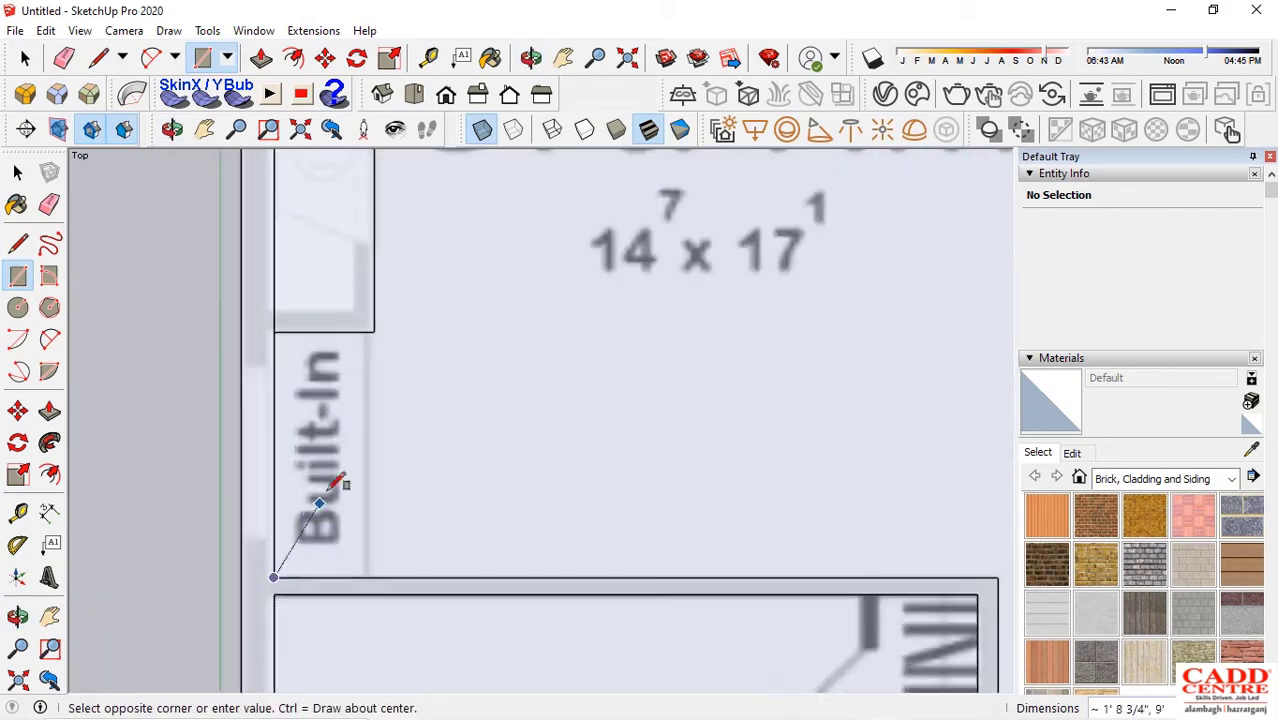
{"action": "left_click", "coordinate": [367, 332]}
{"action": "scroll", "coordinate": [400, 400], "scroll_direction": "down", "scroll_amount": 3}
{"action": "middle_click_drag", "start_coordinate": [560, 470], "coordinate": [370, 360]}
{"action": "scroll", "coordinate": [420, 330], "scroll_direction": "up", "scroll_amount": 2}
{"action": "key", "text": "space"}
{"action": "double_click", "coordinate": [556, 172]}
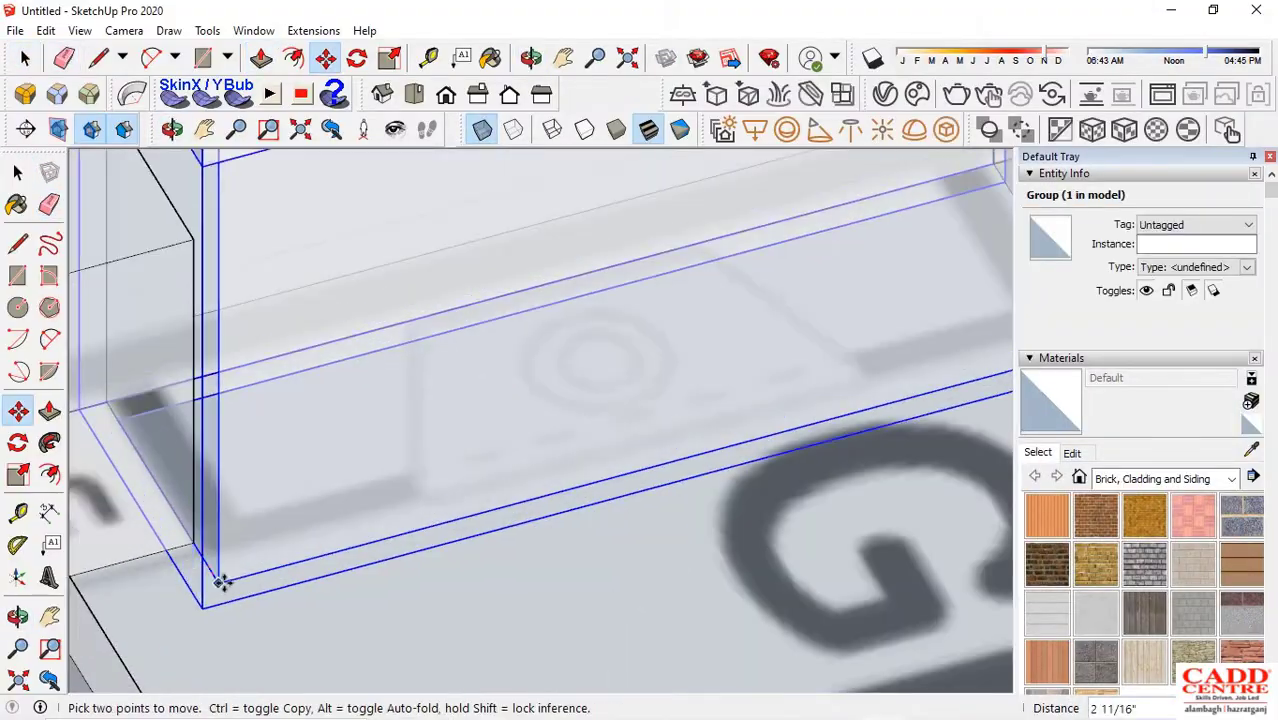
Shift the grouped fireplace block about 2 11/16" so it lines up between the two Built-In units
{"action": "left_click", "coordinate": [225, 590]}
{"action": "scroll", "coordinate": [308, 522], "scroll_direction": "down", "scroll_amount": 2}
{"action": "middle_click_drag", "start_coordinate": [308, 522], "coordinate": [288, 345]}
{"action": "scroll", "coordinate": [288, 348], "scroll_direction": "down", "scroll_amount": 4}
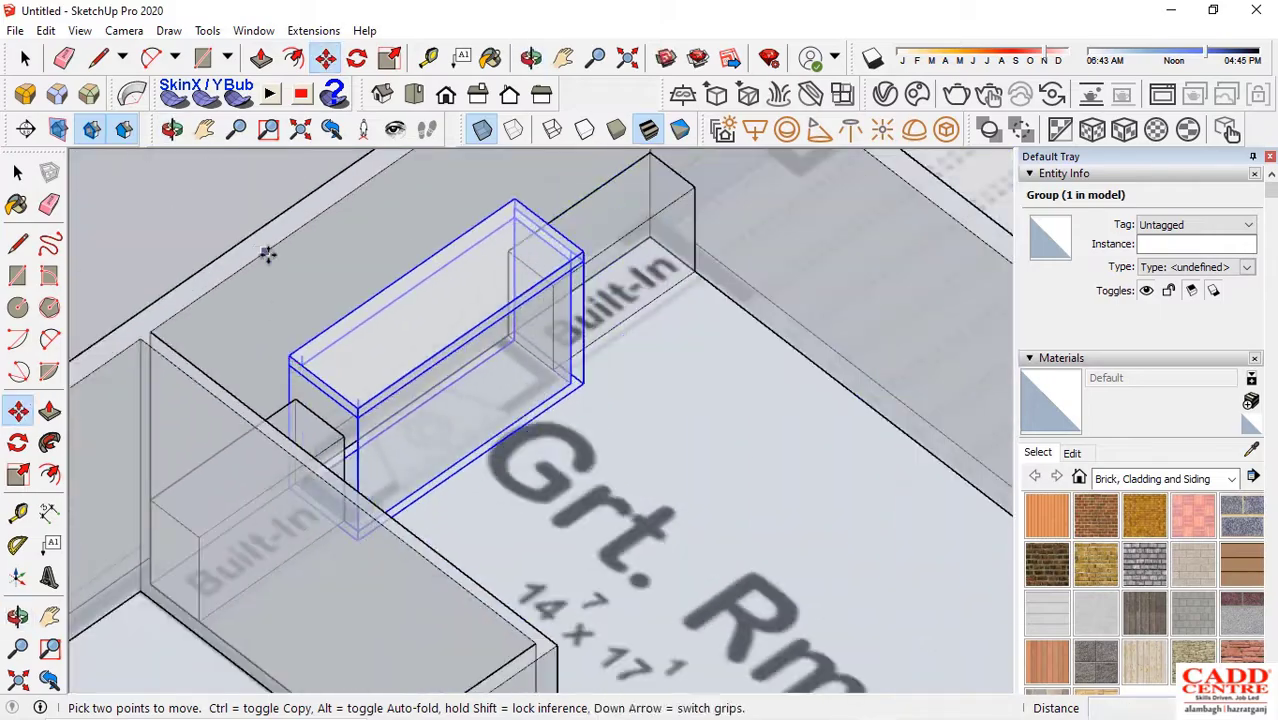
Copy the vase about 1' 1/8" sideways along the top of the Built-In unit
{"action": "scroll", "coordinate": [268, 254], "scroll_direction": "up", "scroll_amount": 1}
{"action": "scroll", "coordinate": [290, 320], "scroll_direction": "up", "scroll_amount": 3}
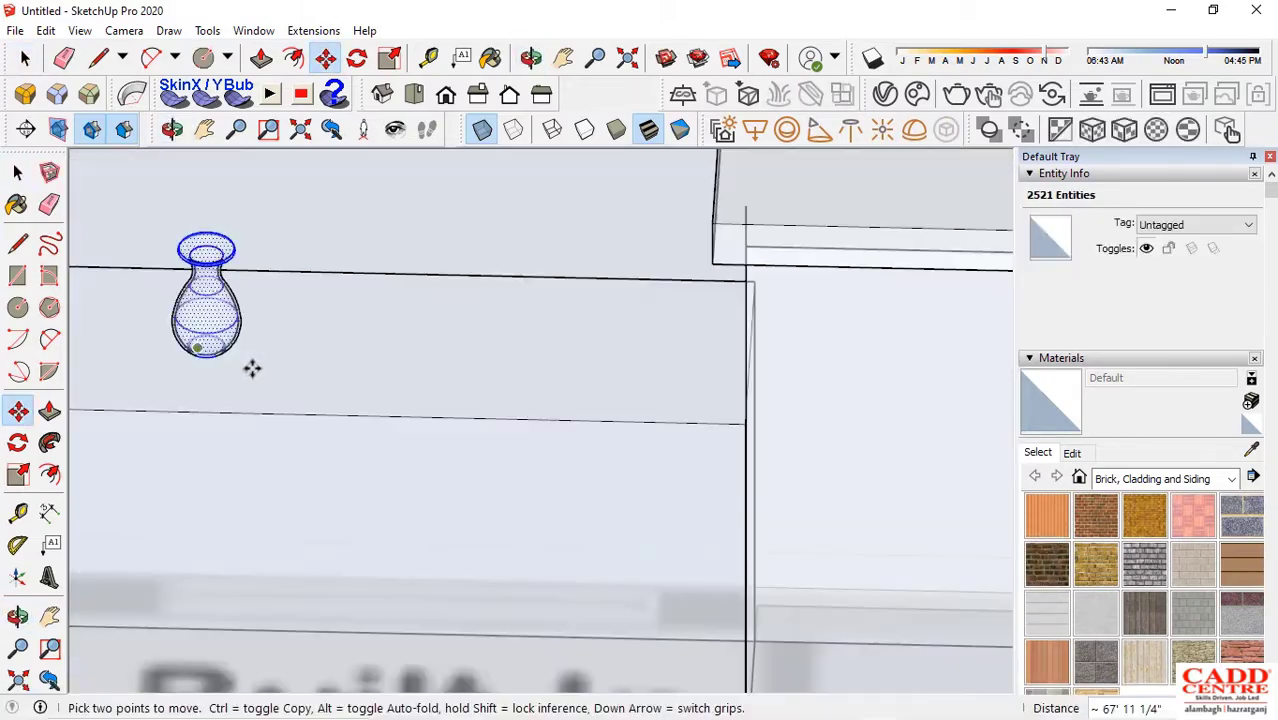
{"action": "scroll", "coordinate": [288, 345], "scroll_direction": "down", "scroll_amount": 2}
{"action": "scroll", "coordinate": [229, 338], "scroll_direction": "up", "scroll_amount": 5}
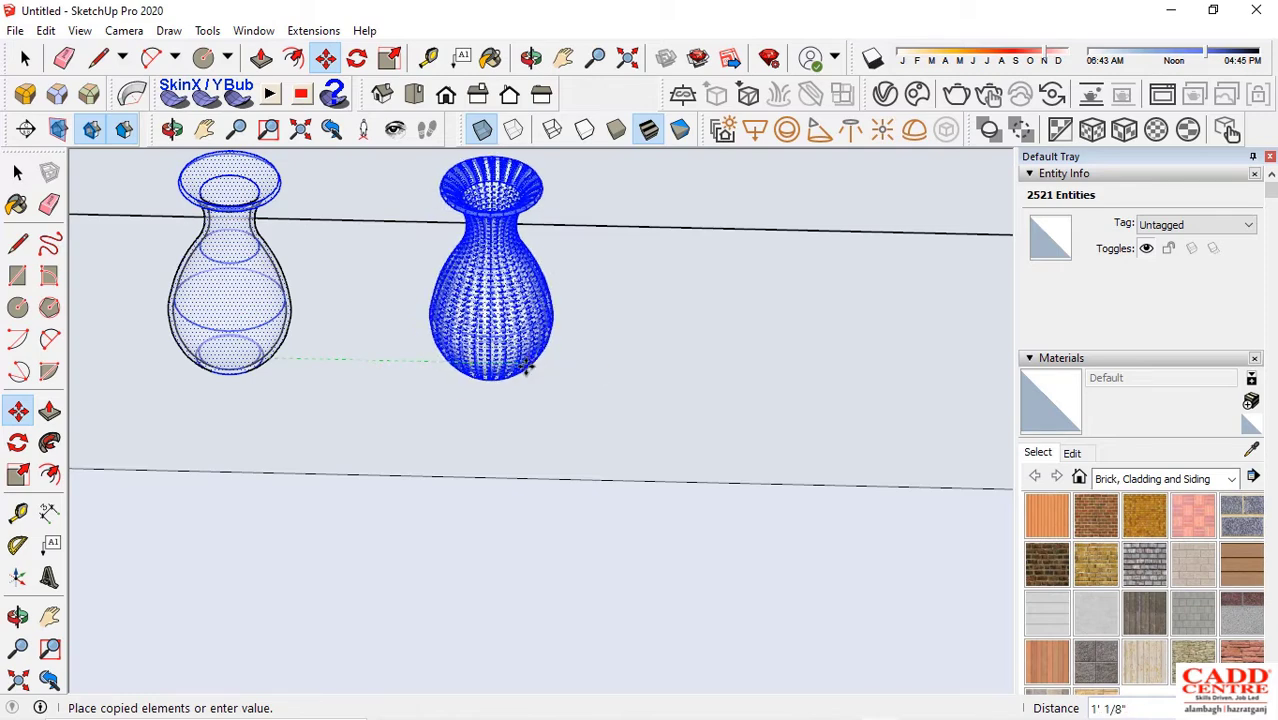
{"action": "scroll", "coordinate": [497, 352], "scroll_direction": "down", "scroll_amount": 2}
Stretch the copied vase vertically to a blue-axis scale of 1.65 and deselect it
{"action": "middle_click_drag", "start_coordinate": [497, 352], "coordinate": [510, 273]}
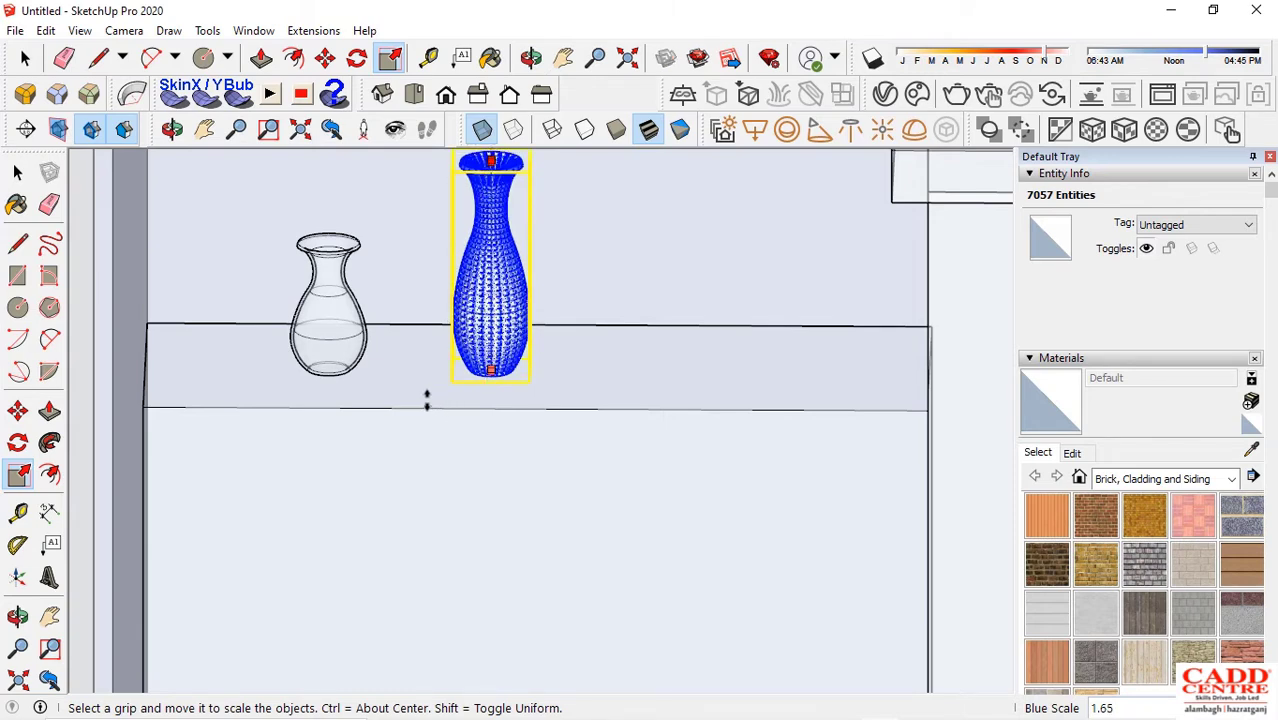
{"action": "scroll", "coordinate": [427, 400], "scroll_direction": "down", "scroll_amount": 6}
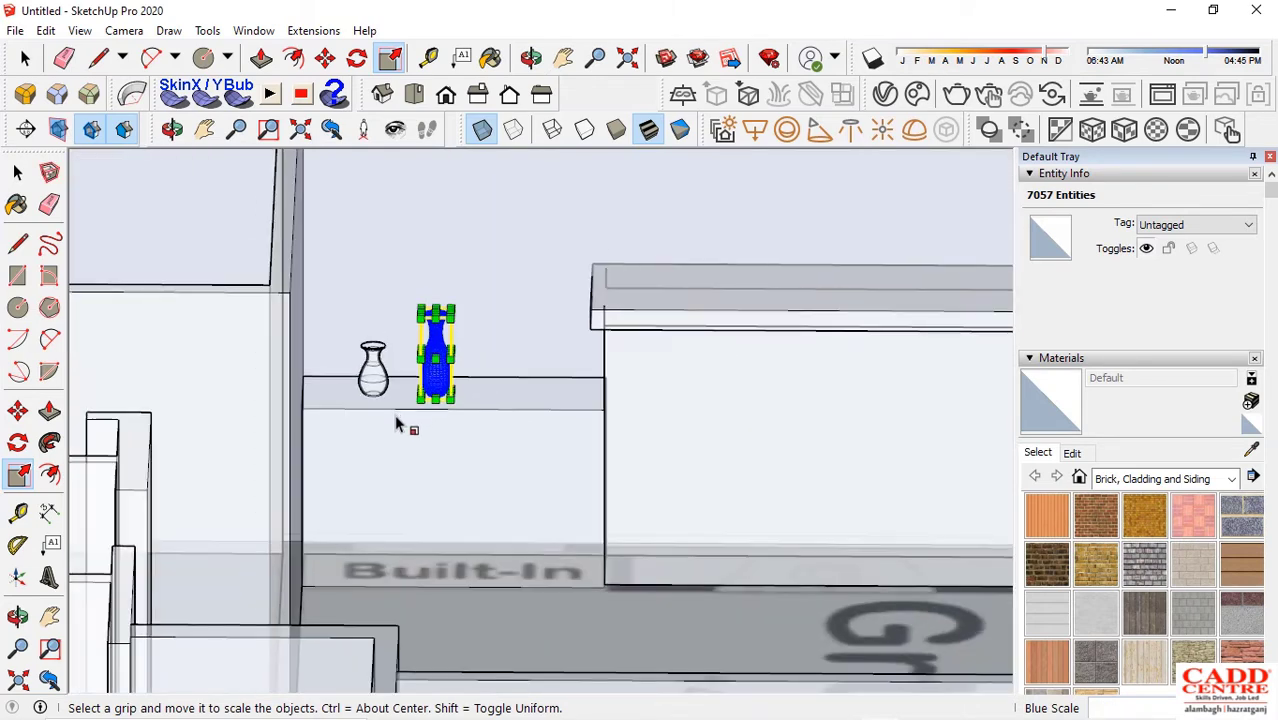
{"action": "key", "text": "space"}
{"action": "scroll", "coordinate": [468, 352], "scroll_direction": "down", "scroll_amount": 3}
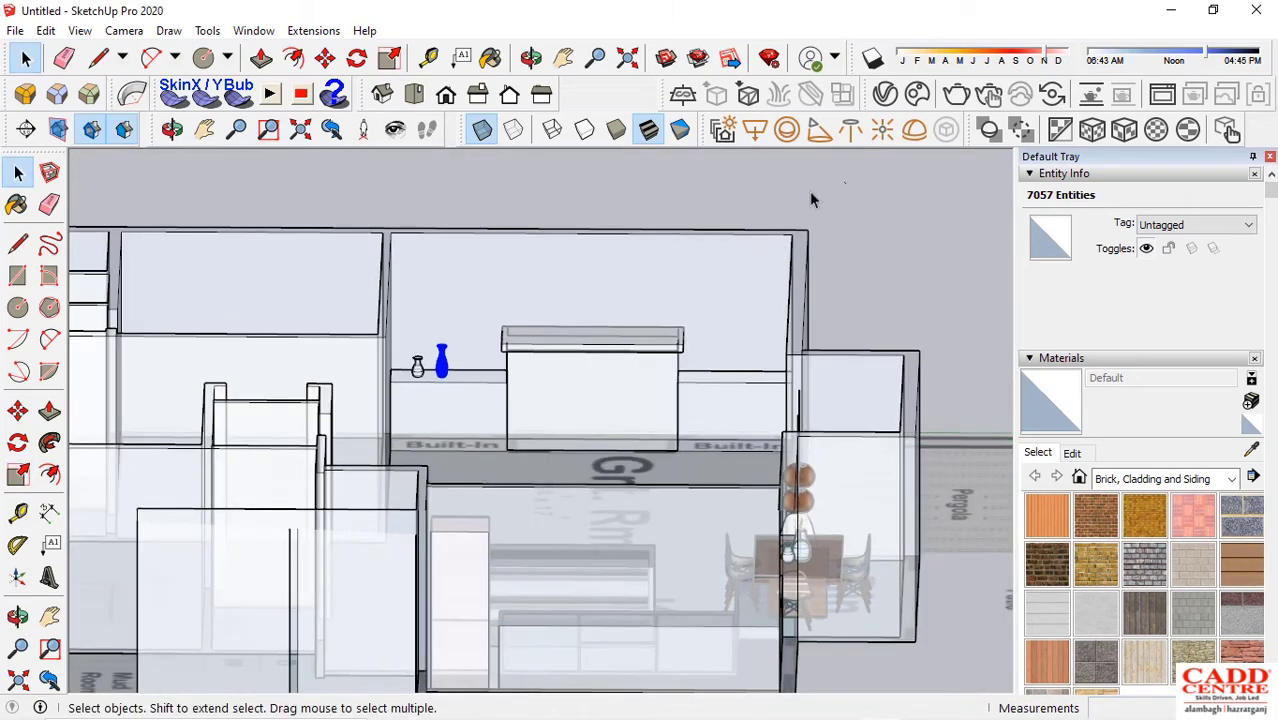
{"action": "left_click", "coordinate": [813, 197]}
Search the 3D Warehouse for "table lamp" and download the wooden table lamp into the model
{"action": "scroll", "coordinate": [482, 358], "scroll_direction": "up", "scroll_amount": 3}
{"action": "middle_click_drag", "start_coordinate": [416, 393], "coordinate": [627, 468]}
{"action": "scroll", "coordinate": [437, 398], "scroll_direction": "down", "scroll_amount": 3}
{"action": "scroll", "coordinate": [676, 438], "scroll_direction": "down", "scroll_amount": 2}
{"action": "scroll", "coordinate": [620, 465], "scroll_direction": "down", "scroll_amount": 3}
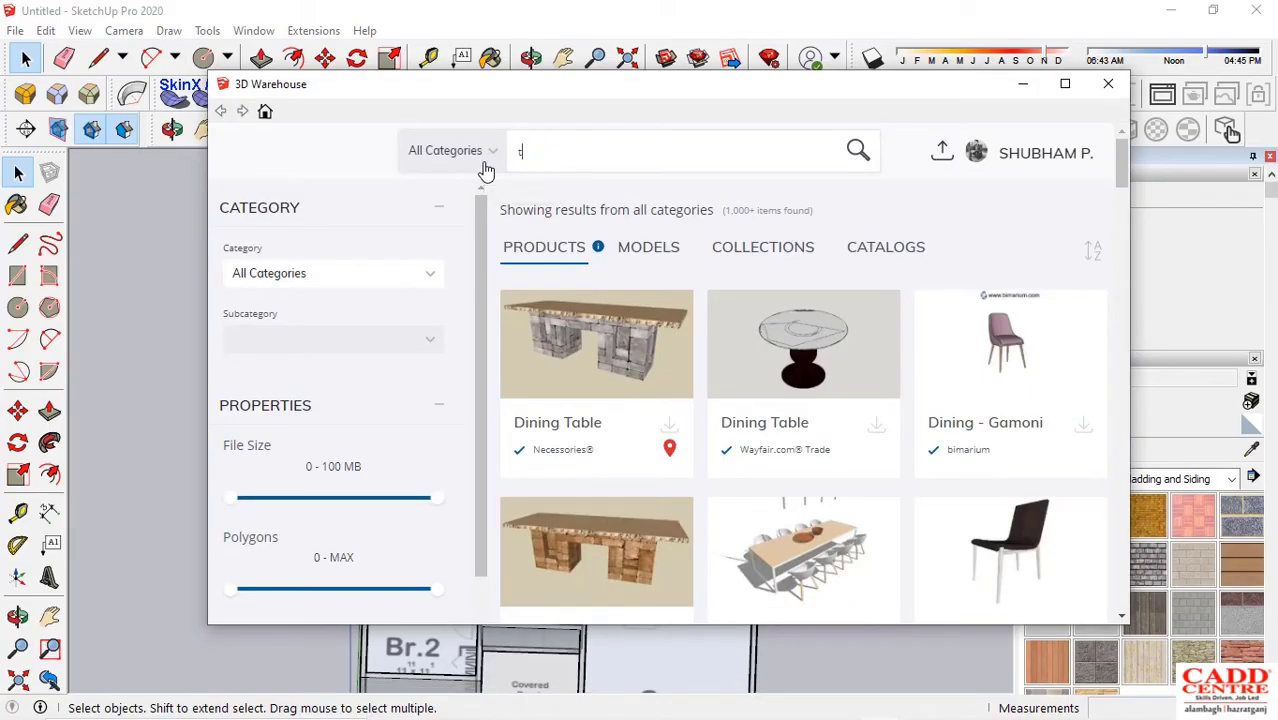
{"action": "type", "text": "able lamp"}
{"action": "scroll", "coordinate": [941, 405], "scroll_direction": "down", "scroll_amount": 5}
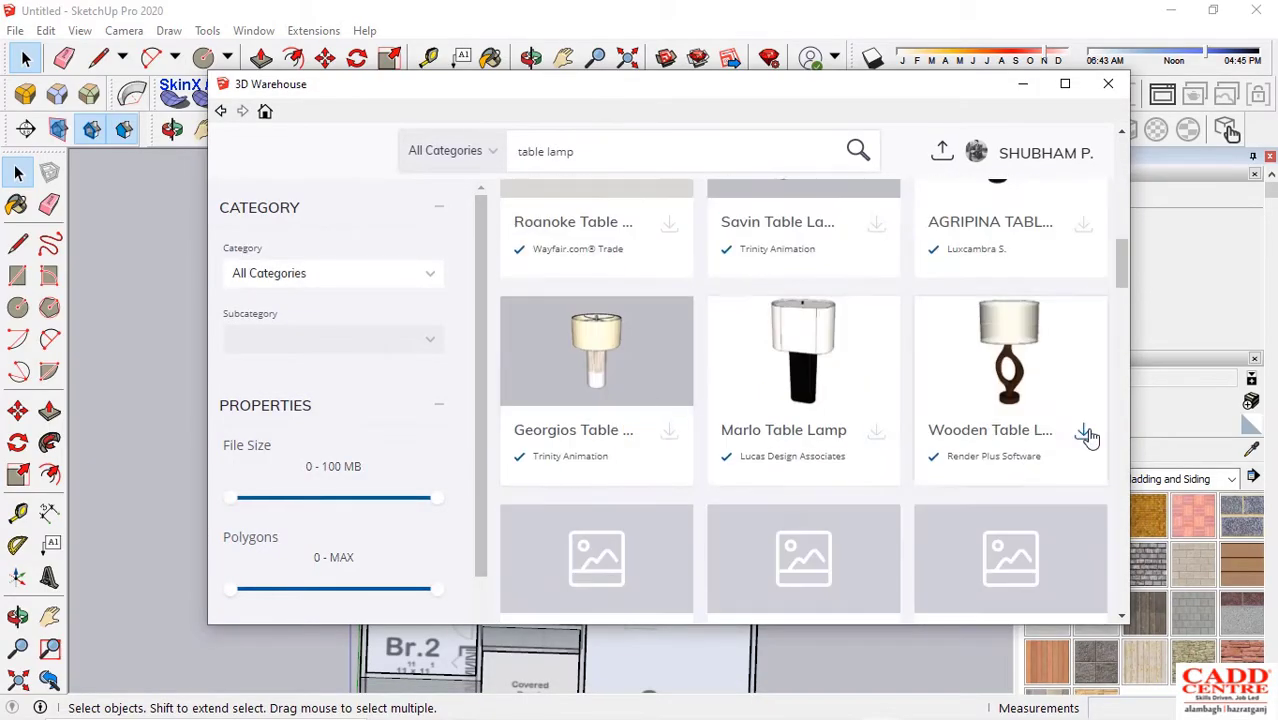
{"action": "left_click", "coordinate": [1084, 433]}
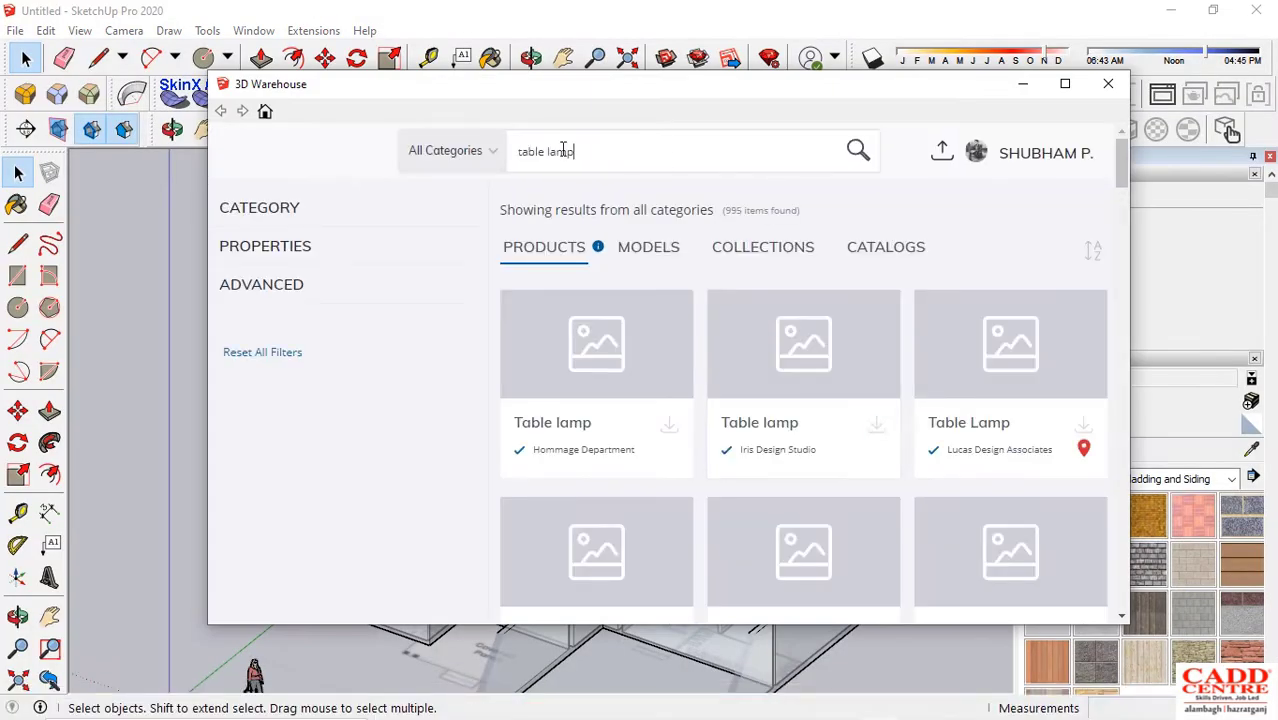
Search the 3D Warehouse for "living room set" and browse the models for suitable seating
{"action": "triple_click", "coordinate": [563, 150]}
{"action": "key", "text": "BackSpace"}
{"action": "type", "text": "living room set"}
{"action": "key", "text": "Return"}
{"action": "scroll", "coordinate": [890, 375], "scroll_direction": "down", "scroll_amount": 3}
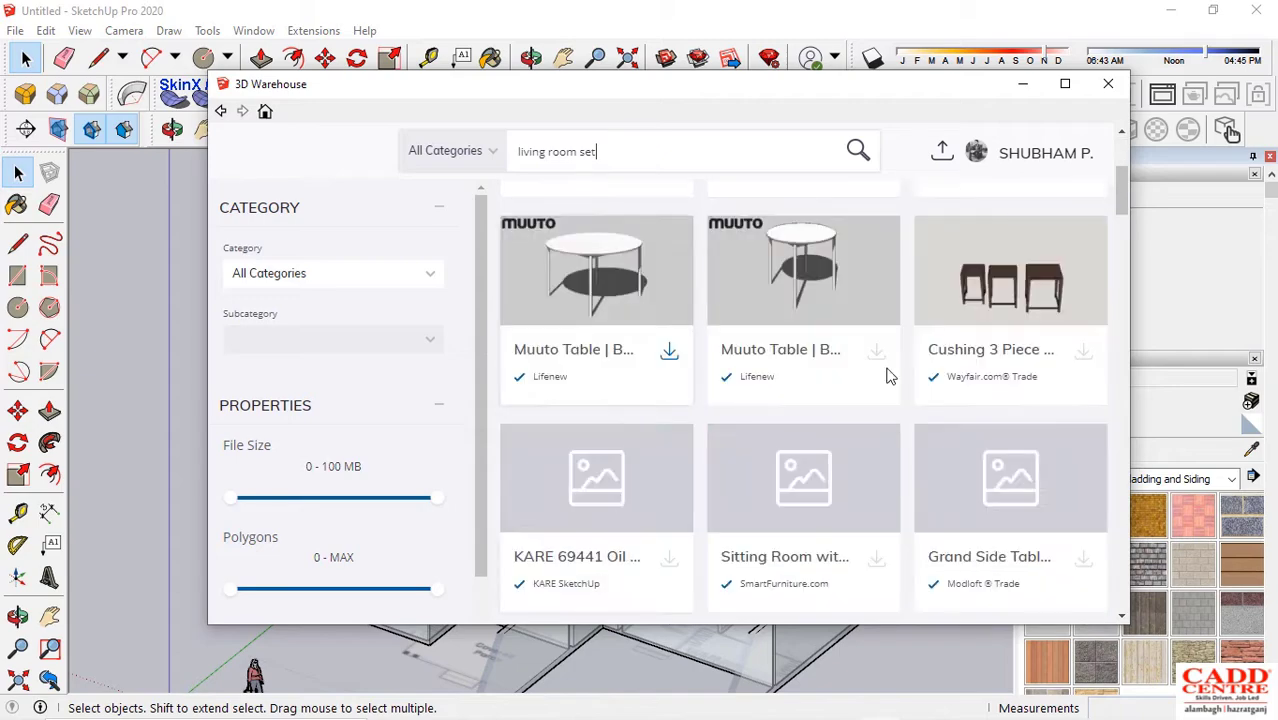
{"action": "scroll", "coordinate": [613, 362], "scroll_direction": "down", "scroll_amount": 10}
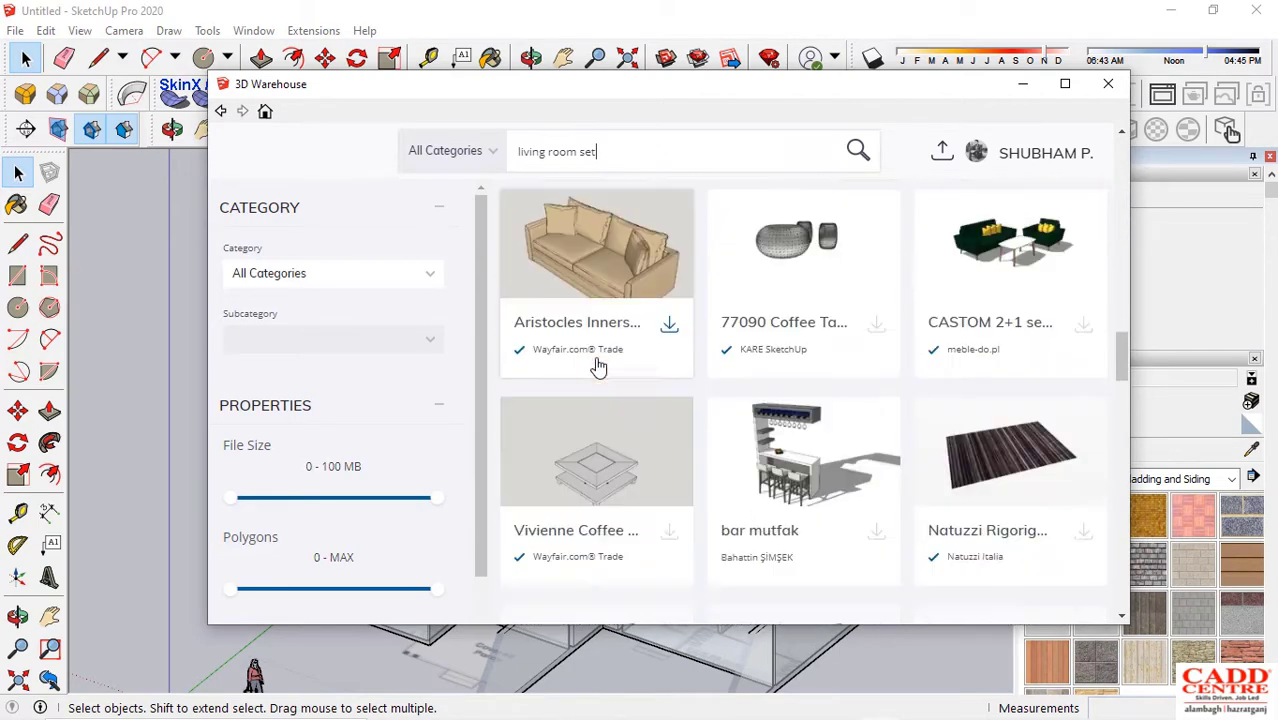
{"action": "scroll", "coordinate": [598, 367], "scroll_direction": "down", "scroll_amount": 10}
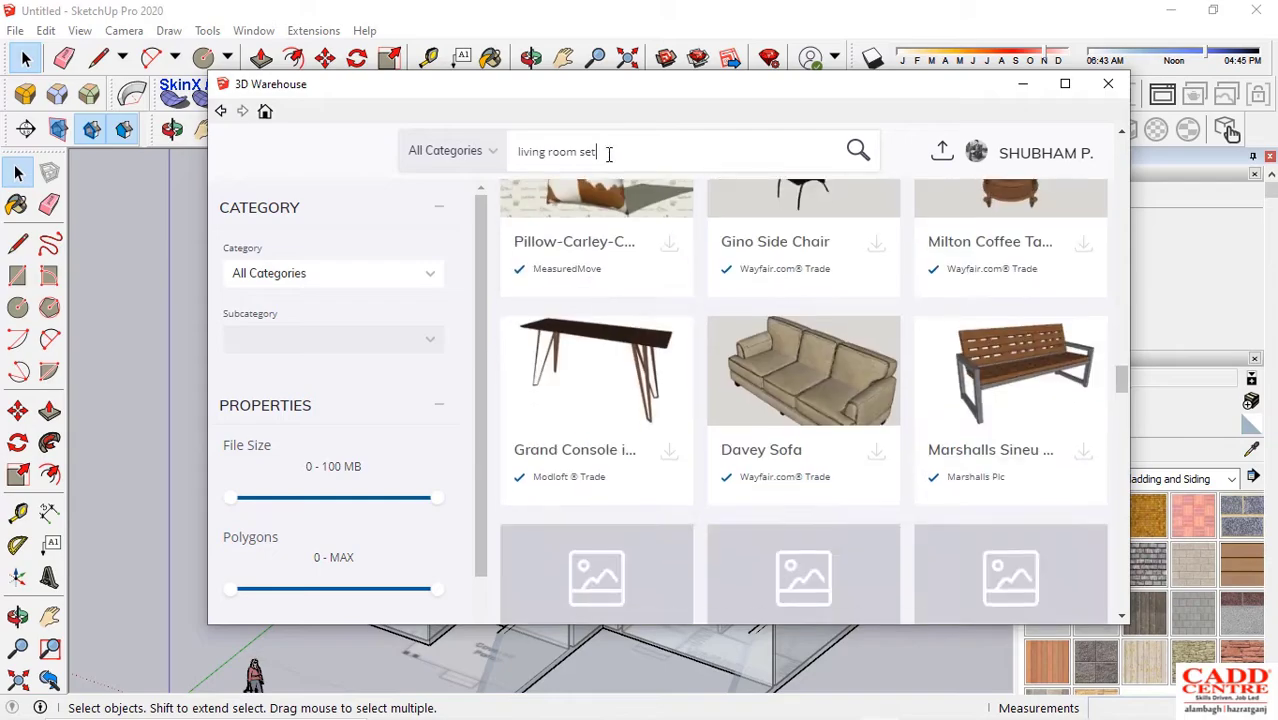
Search the 3D Warehouse for "chairs with sofa" and download the Natuzzi Tratto Vignette furniture set
{"action": "triple_click", "coordinate": [607, 151]}
{"action": "type", "text": "chairs with sof"}
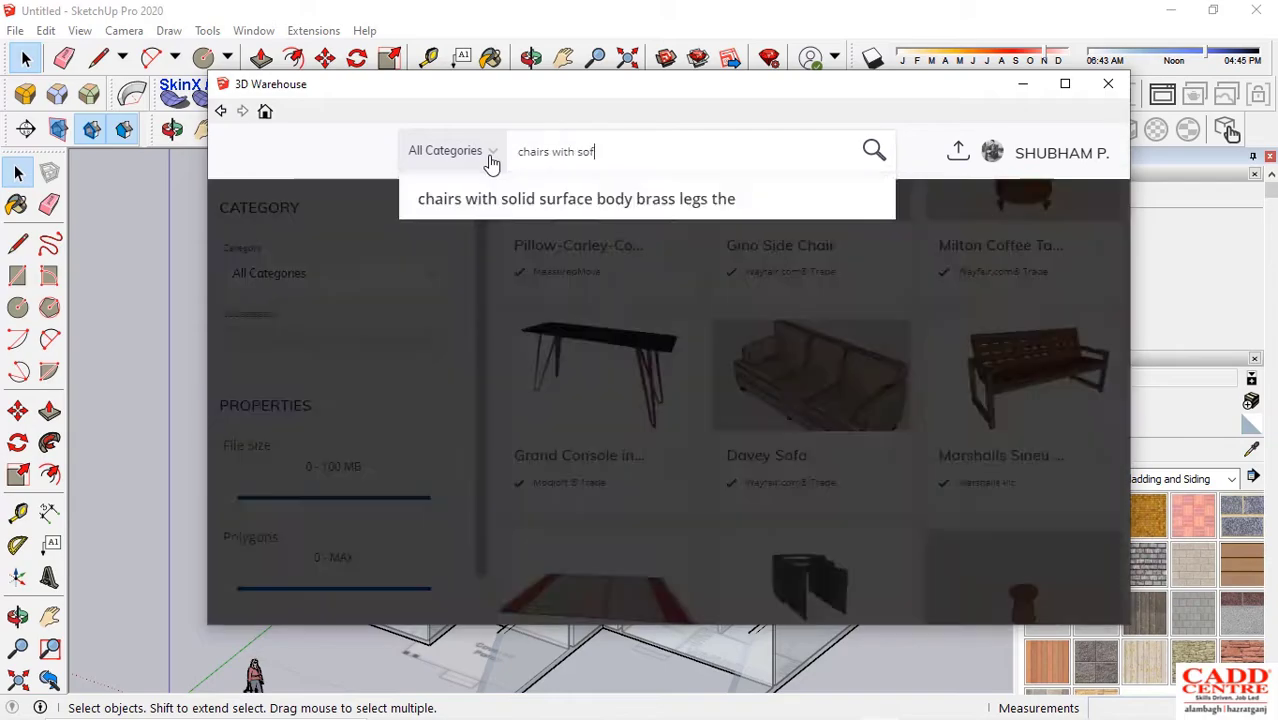
{"action": "type", "text": "a"}
{"action": "key", "text": "Return"}
{"action": "scroll", "coordinate": [605, 360], "scroll_direction": "down", "scroll_amount": 10}
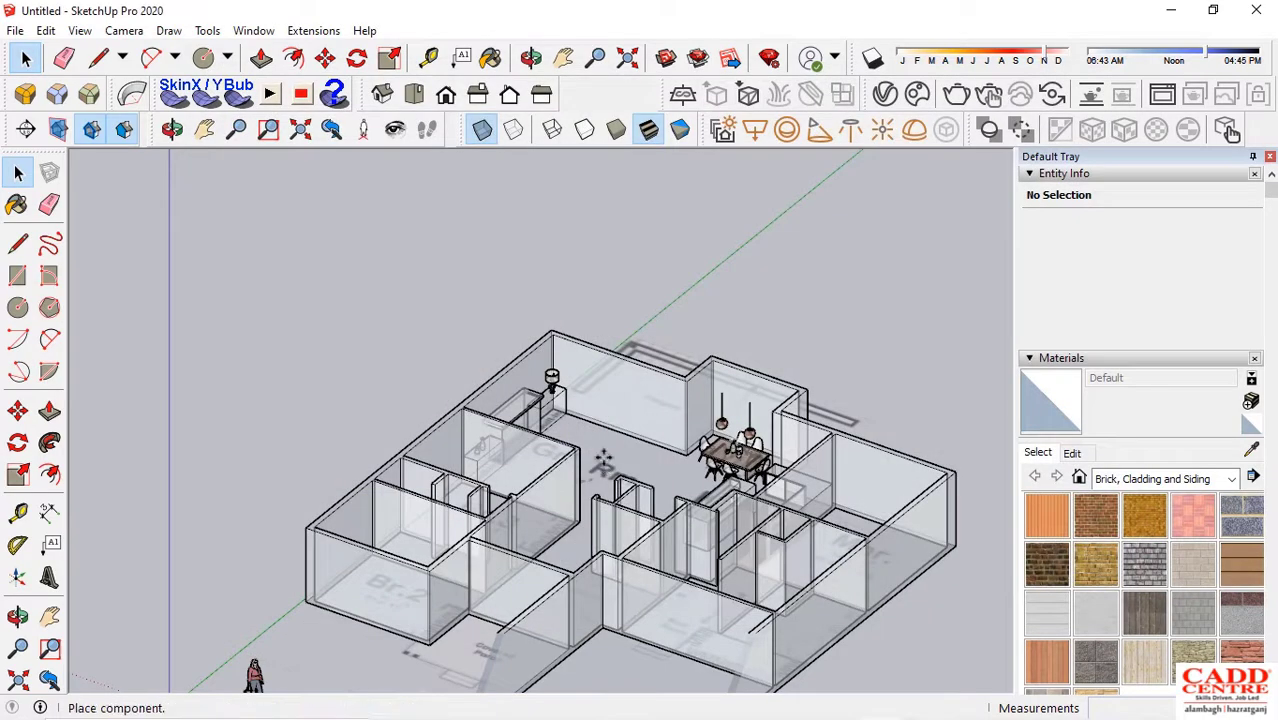
Place the Natuzzi Tratto Vignette set outside the house and rotate it to line up with the great room walls
{"action": "middle_click_drag", "start_coordinate": [602, 459], "coordinate": [593, 473]}
{"action": "scroll", "coordinate": [400, 305], "scroll_direction": "up", "scroll_amount": 2}
{"action": "left_click", "coordinate": [420, 330]}
{"action": "left_click", "coordinate": [465, 325]}
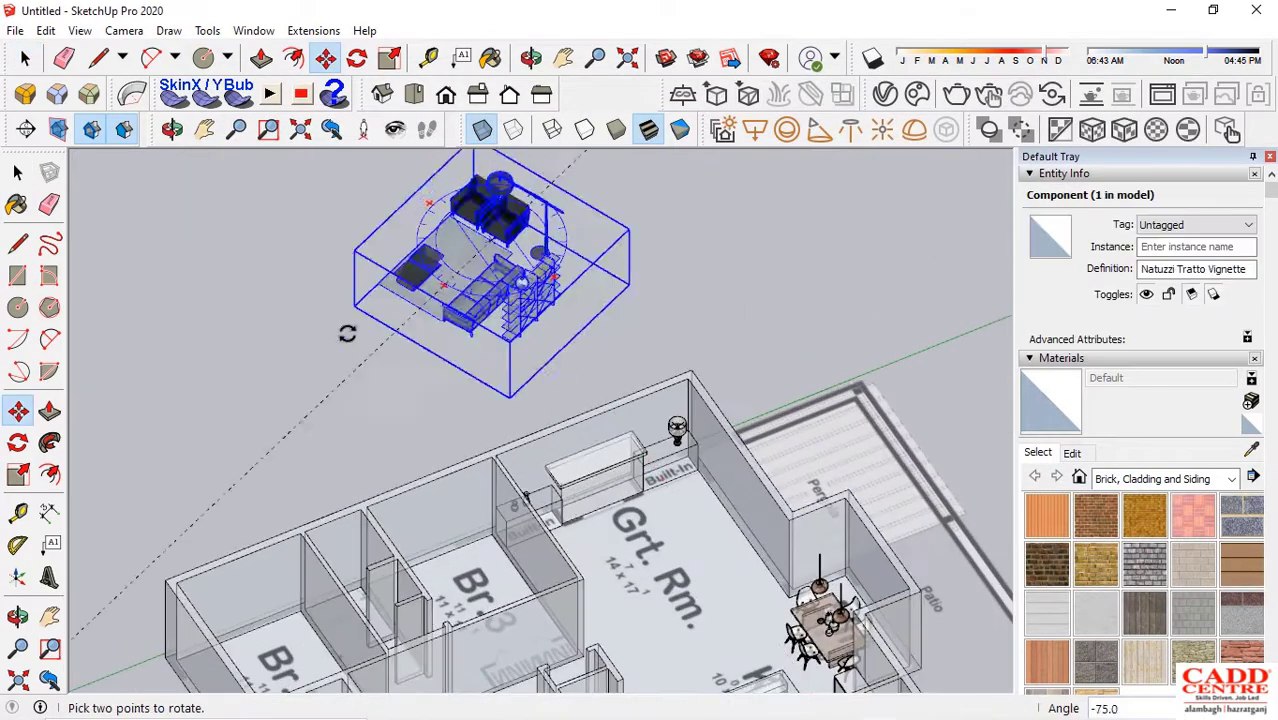
{"action": "left_click", "coordinate": [348, 334]}
{"action": "scroll", "coordinate": [340, 325], "scroll_direction": "down", "scroll_amount": 1}
Move the furniture set from outside the house onto the great room floor in front of the fireplace block
{"action": "left_click", "coordinate": [436, 383]}
{"action": "middle_click_drag", "start_coordinate": [622, 625], "coordinate": [562, 342]}
{"action": "scroll", "coordinate": [562, 380], "scroll_direction": "up", "scroll_amount": 5}
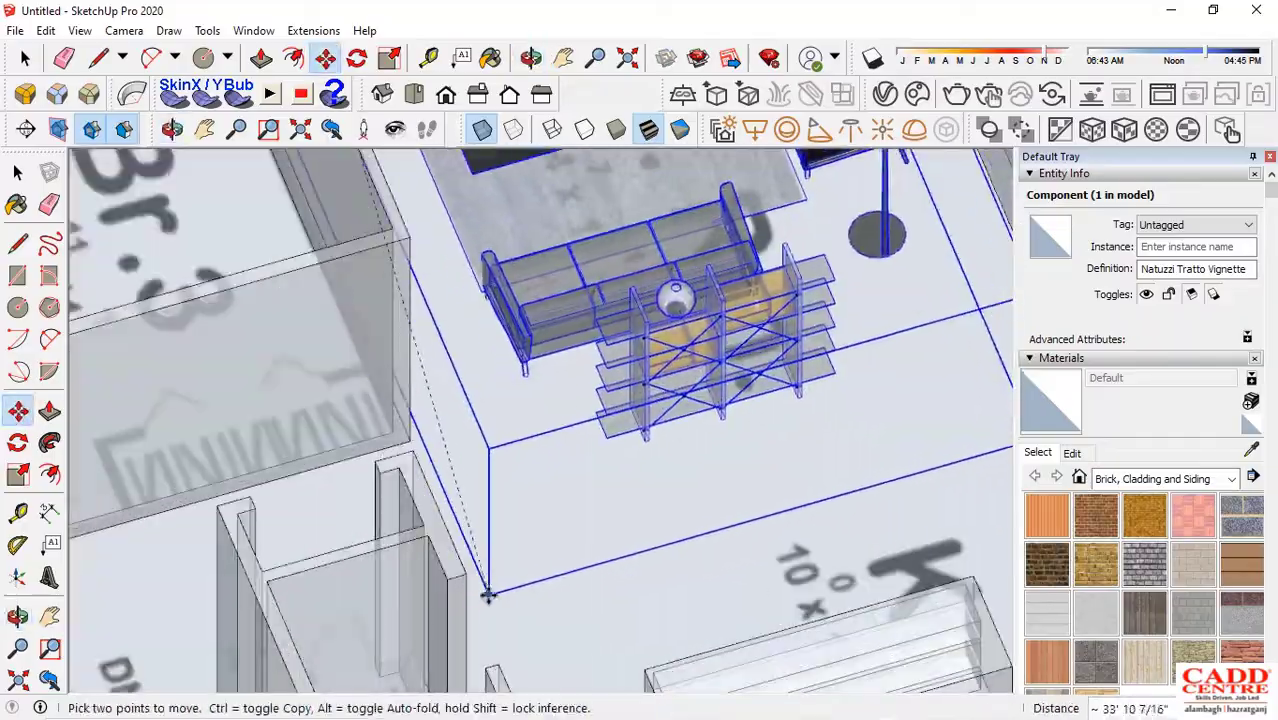
{"action": "left_click", "coordinate": [491, 593]}
{"action": "scroll", "coordinate": [583, 355], "scroll_direction": "down", "scroll_amount": 3}
Delete the shelving unit and the floor lamp from inside the furniture set and leave the component
{"action": "key", "text": "space"}
{"action": "double_click", "coordinate": [583, 355]}
{"action": "left_click", "coordinate": [679, 419]}
{"action": "key", "text": "Delete"}
{"action": "scroll", "coordinate": [756, 222], "scroll_direction": "down", "scroll_amount": 3}
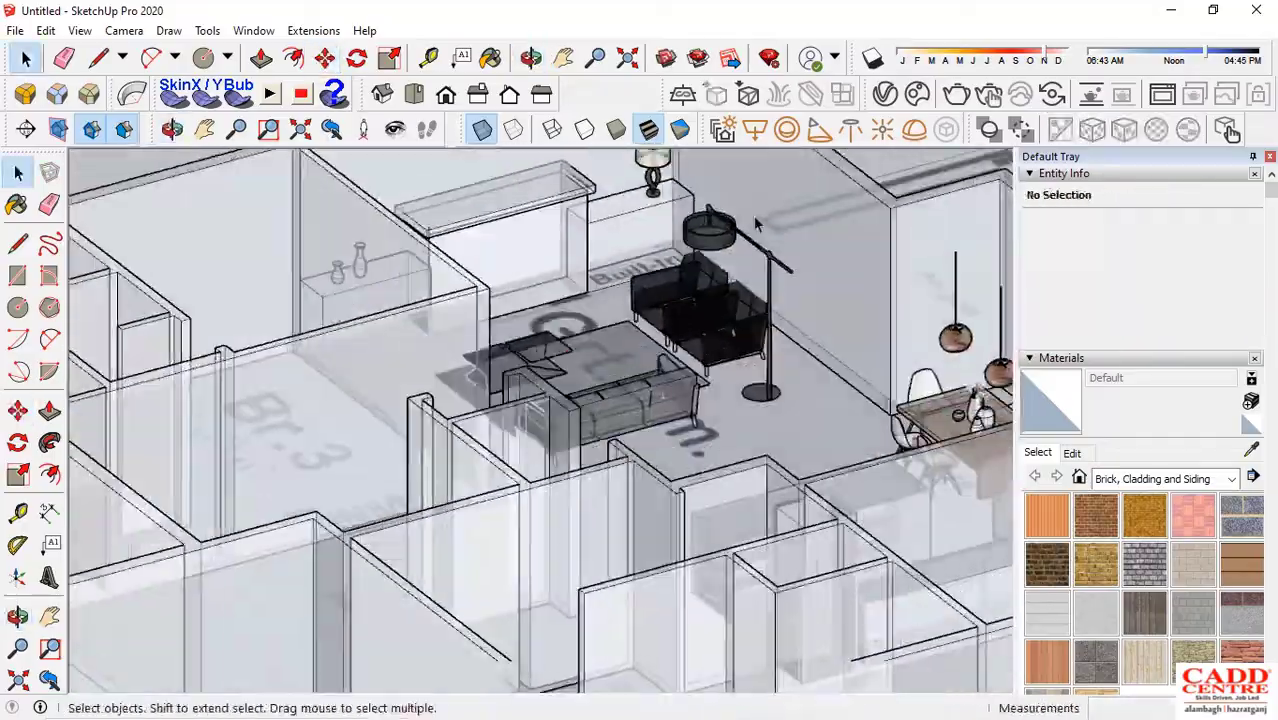
{"action": "left_click", "coordinate": [756, 222]}
{"action": "key", "text": "Delete"}
{"action": "middle_click_drag", "start_coordinate": [756, 222], "coordinate": [620, 310]}
{"action": "scroll", "coordinate": [620, 310], "scroll_direction": "down", "scroll_amount": 2}
{"action": "left_click", "coordinate": [890, 172]}
{"action": "left_click", "coordinate": [890, 172]}
Place vertical guides near both ends of the garage's front wall, the first about 1' 7 3/16" from the corner edge
{"action": "scroll", "coordinate": [679, 391], "scroll_direction": "up", "scroll_amount": 3}
{"action": "scroll", "coordinate": [679, 480], "scroll_direction": "down", "scroll_amount": 4}
{"action": "middle_click_drag", "start_coordinate": [700, 550], "coordinate": [574, 418]}
{"action": "scroll", "coordinate": [689, 530], "scroll_direction": "up", "scroll_amount": 8}
{"action": "key", "text": "t"}
{"action": "left_click", "coordinate": [516, 508]}
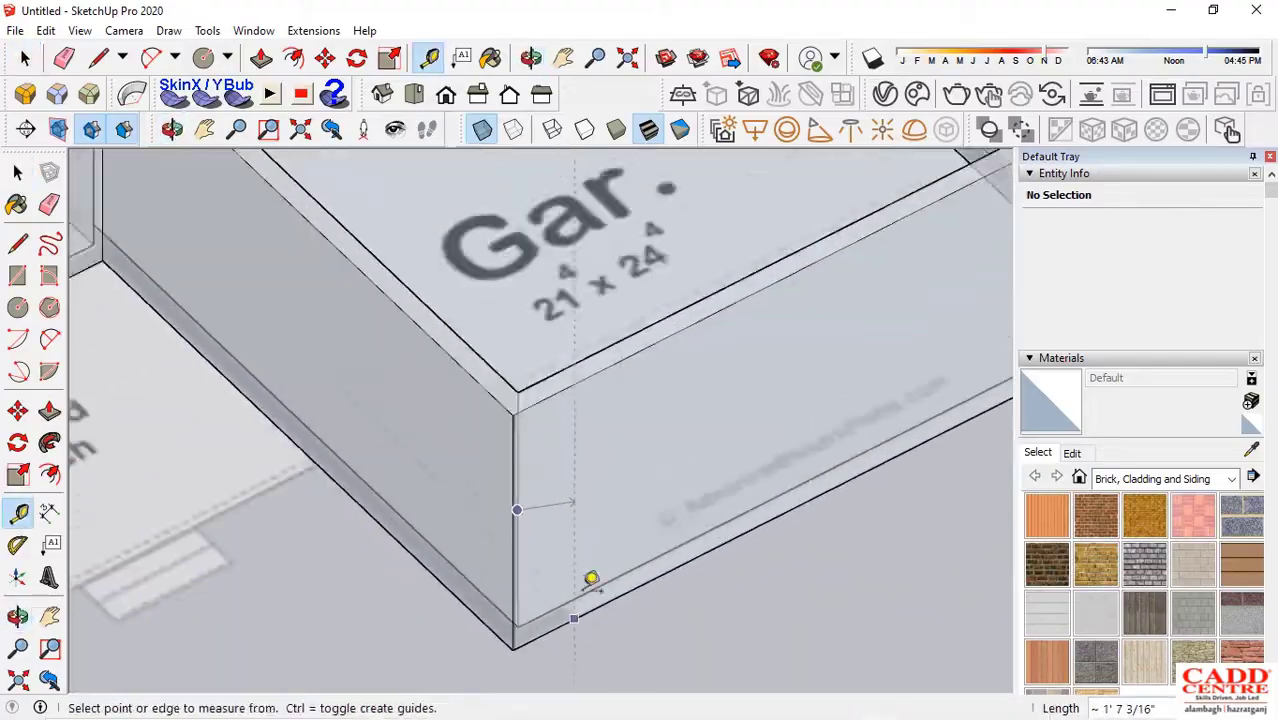
{"action": "left_click", "coordinate": [574, 590]}
{"action": "middle_click_drag", "start_coordinate": [574, 590], "coordinate": [470, 560]}
{"action": "left_click", "coordinate": [397, 508]}
{"action": "left_click", "coordinate": [927, 520]}
Place vertical guides on the outer wall of bedroom Br.2, in from its corner edges
{"action": "scroll", "coordinate": [950, 500], "scroll_direction": "down", "scroll_amount": 4}
{"action": "middle_click_drag", "start_coordinate": [329, 612], "coordinate": [308, 528]}
{"action": "scroll", "coordinate": [308, 528], "scroll_direction": "up", "scroll_amount": 5}
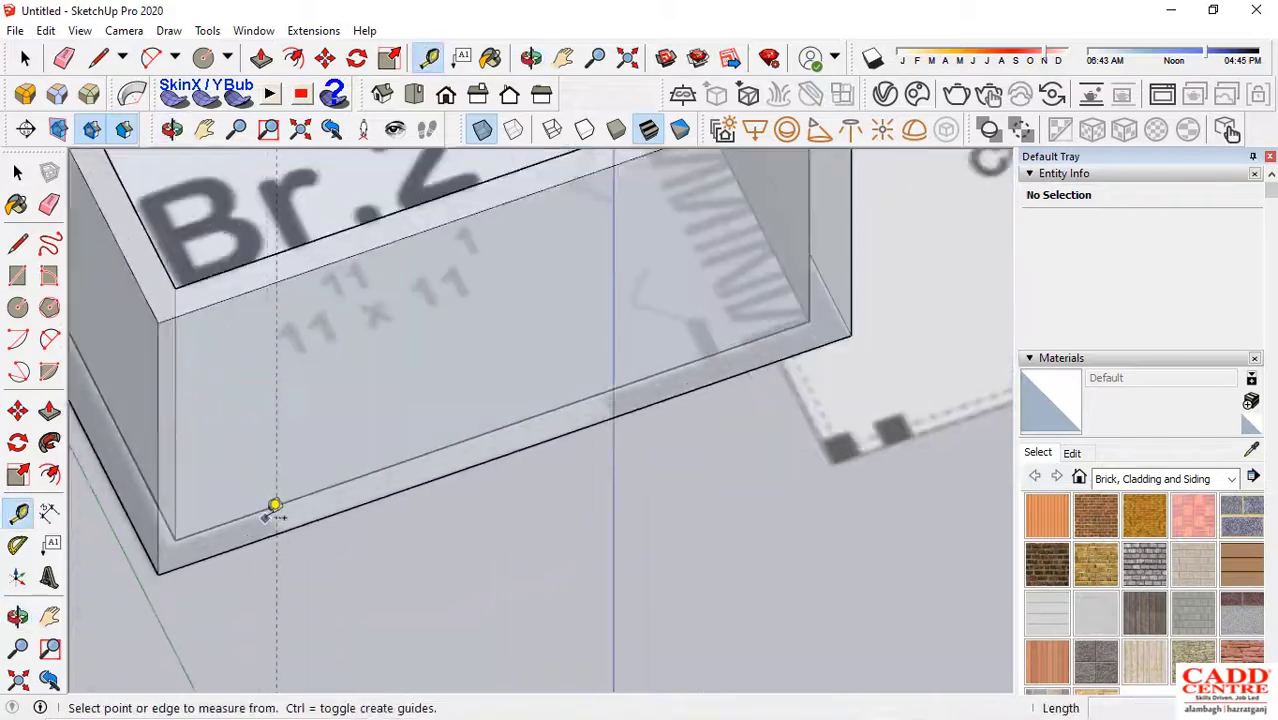
{"action": "scroll", "coordinate": [371, 448], "scroll_direction": "down", "scroll_amount": 8}
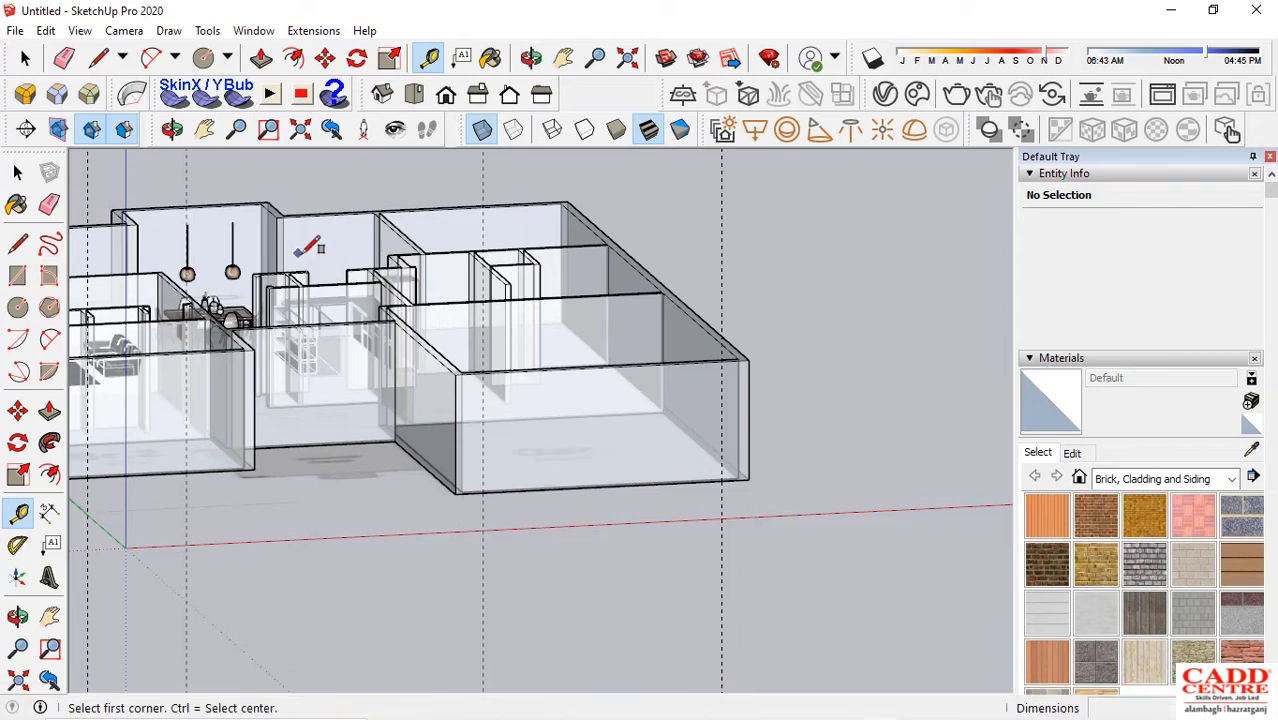
Try to draw a rectangle on the garage's front wall starting at the base of the first guide
{"action": "scroll", "coordinate": [541, 431], "scroll_direction": "up", "scroll_amount": 6}
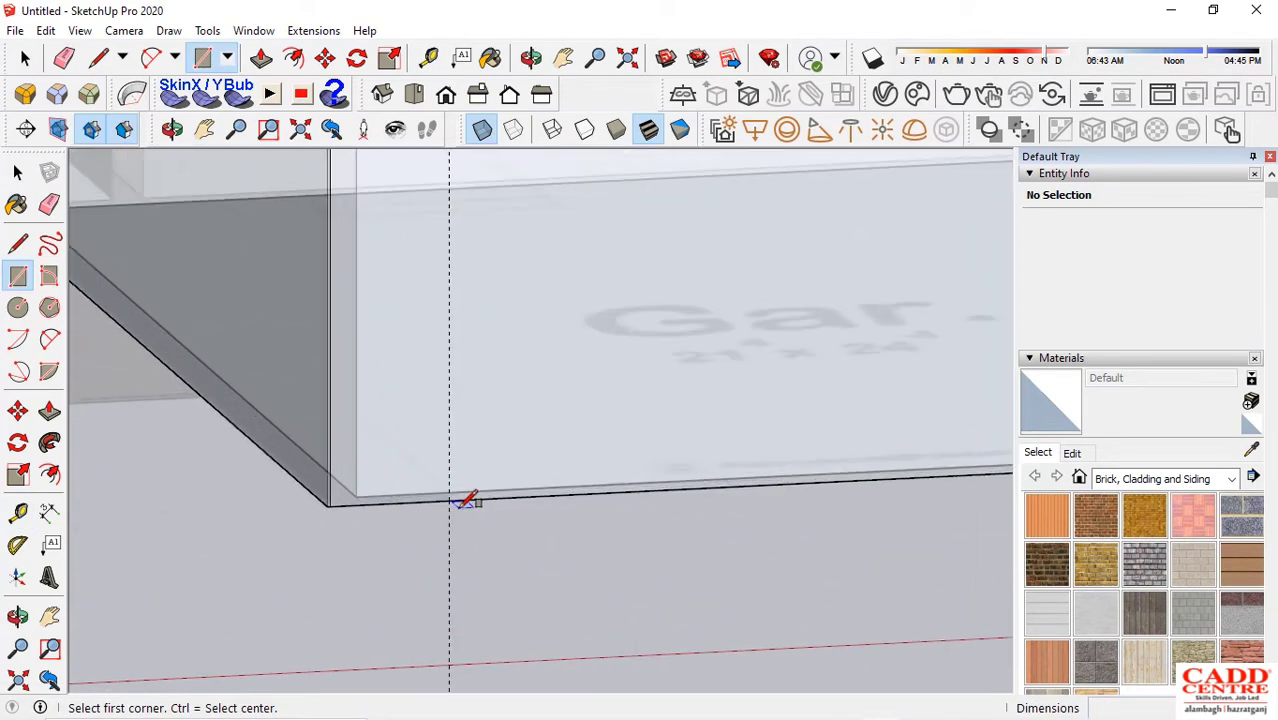
{"action": "scroll", "coordinate": [545, 390], "scroll_direction": "down", "scroll_amount": 4}
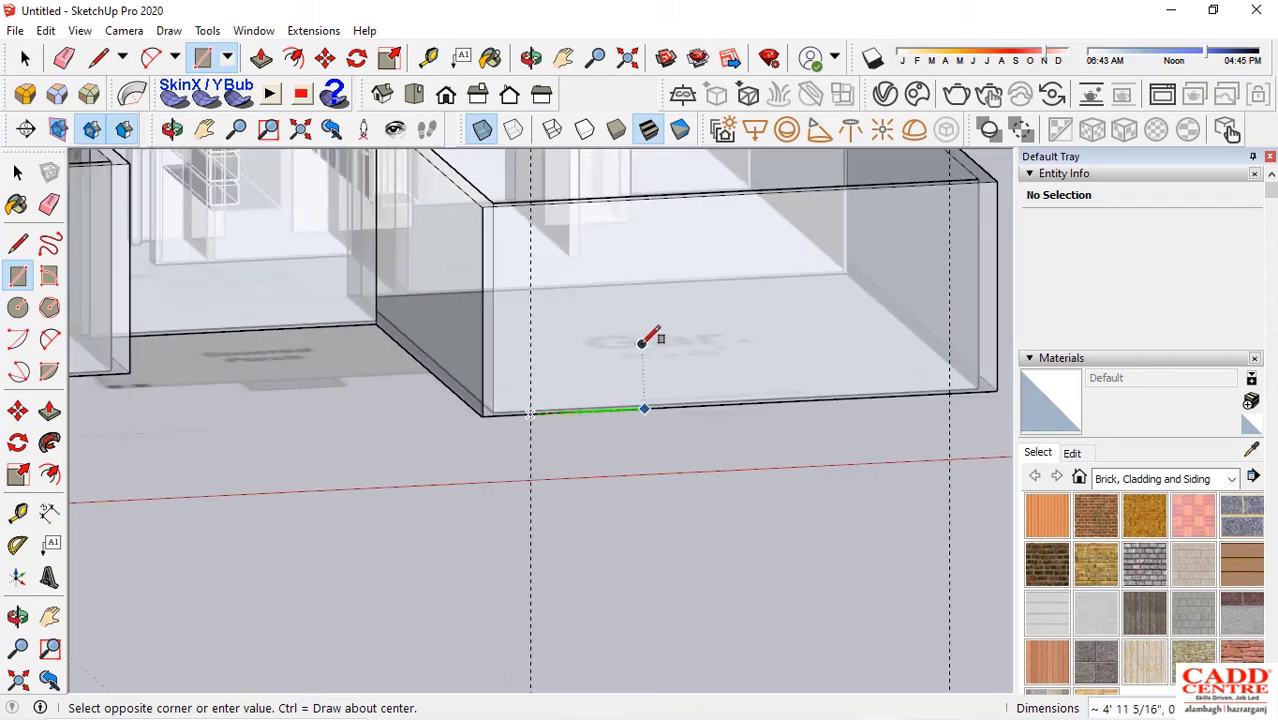
{"action": "scroll", "coordinate": [725, 318], "scroll_direction": "down", "scroll_amount": 2}
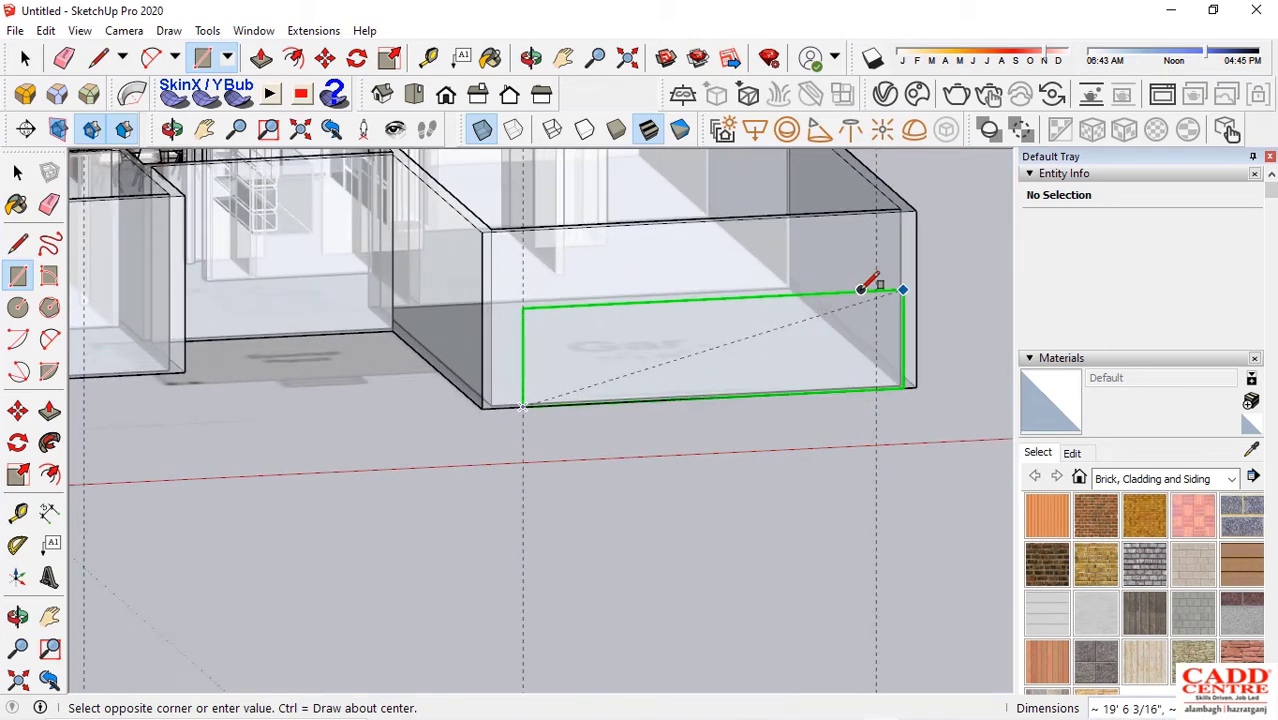
{"action": "scroll", "coordinate": [848, 264], "scroll_direction": "up", "scroll_amount": 2}
{"action": "scroll", "coordinate": [786, 334], "scroll_direction": "down", "scroll_amount": 2}
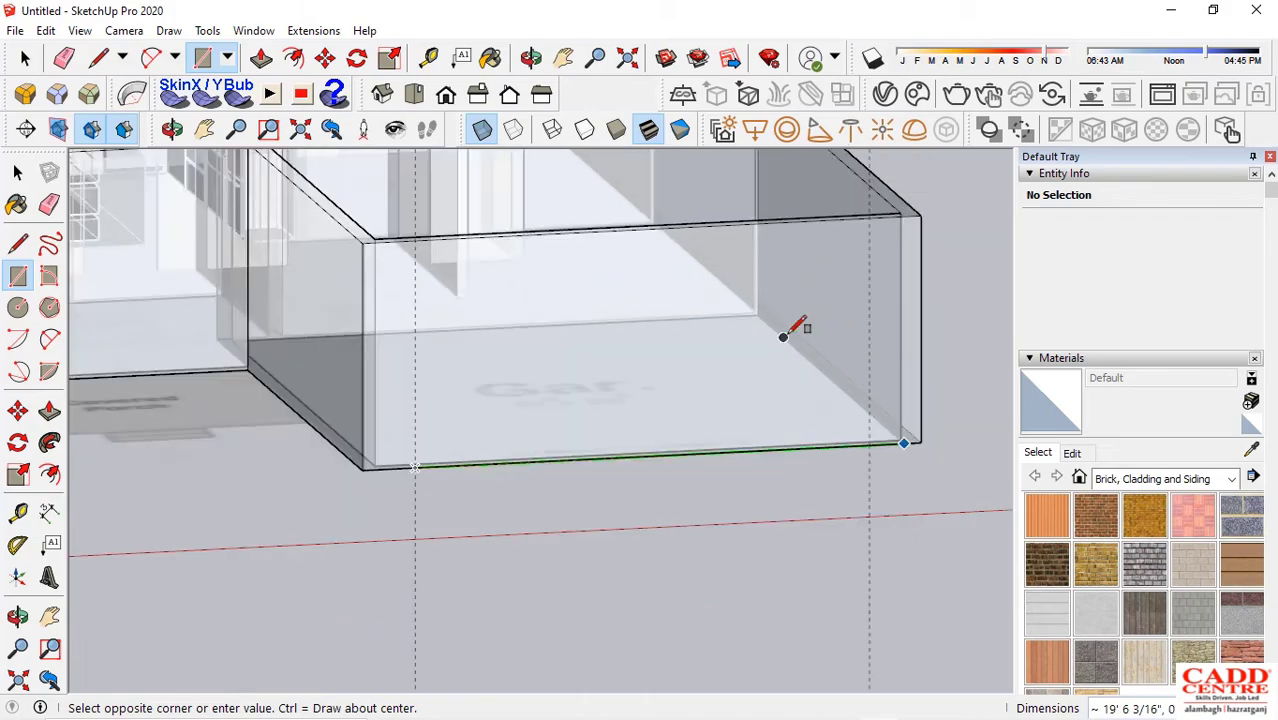
{"action": "scroll", "coordinate": [780, 368], "scroll_direction": "down", "scroll_amount": 1}
{"action": "middle_click_drag", "start_coordinate": [780, 368], "coordinate": [760, 428]}
{"action": "key", "text": "space"}
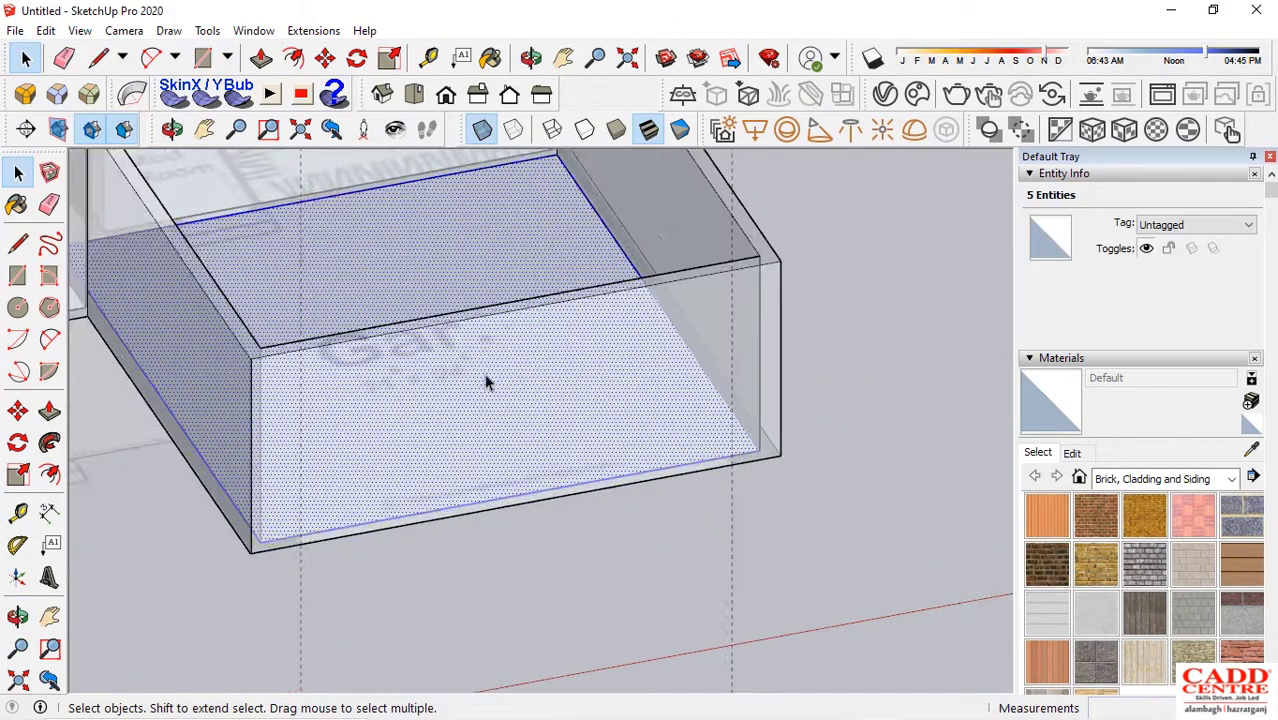
Draw a garage door rectangle about 18' 1 5/16" wide between the two guides on the garage's front wall face
{"action": "middle_click_drag", "start_coordinate": [376, 475], "coordinate": [367, 337]}
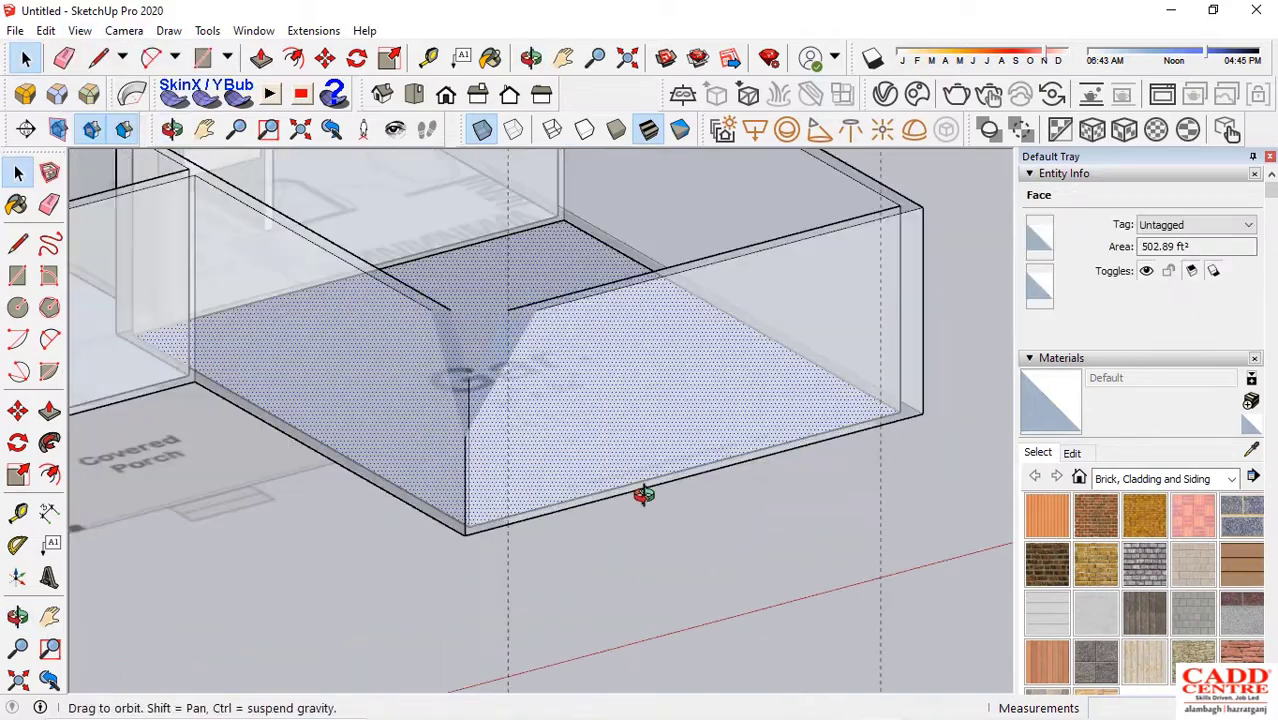
{"action": "left_click", "coordinate": [762, 248]}
{"action": "middle_click_drag", "start_coordinate": [642, 491], "coordinate": [470, 535]}
{"action": "key", "text": "r"}
{"action": "left_click", "coordinate": [474, 536]}
{"action": "scroll", "coordinate": [557, 399], "scroll_direction": "down", "scroll_amount": 5}
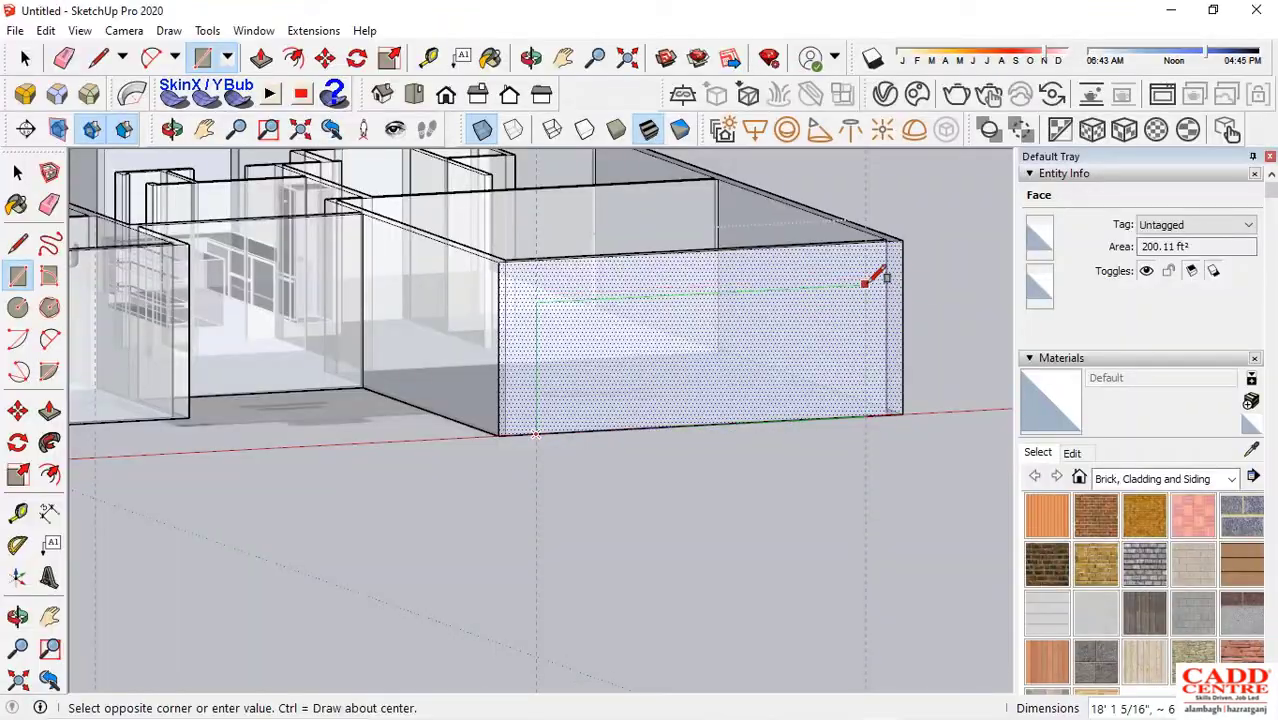
{"action": "left_click", "coordinate": [868, 275]}
Switch the camera to perspective projection and push the garage door rectangle through the front wall to cut the opening
{"action": "middle_click_drag", "start_coordinate": [868, 275], "coordinate": [400, 430]}
{"action": "left_click", "coordinate": [124, 30]}
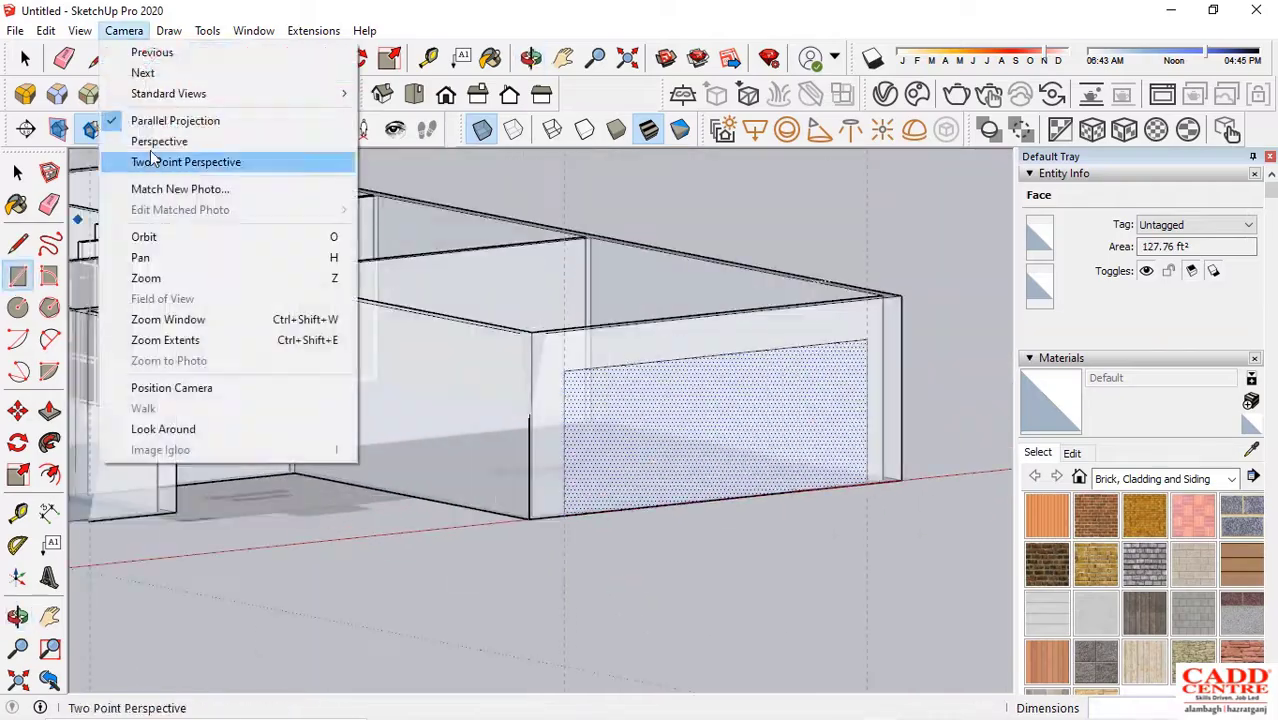
{"action": "left_click", "coordinate": [159, 141]}
{"action": "key", "text": "p"}
{"action": "left_click", "coordinate": [690, 515]}
{"action": "middle_click_drag", "start_coordinate": [532, 437], "coordinate": [511, 395]}
{"action": "left_click", "coordinate": [650, 495]}
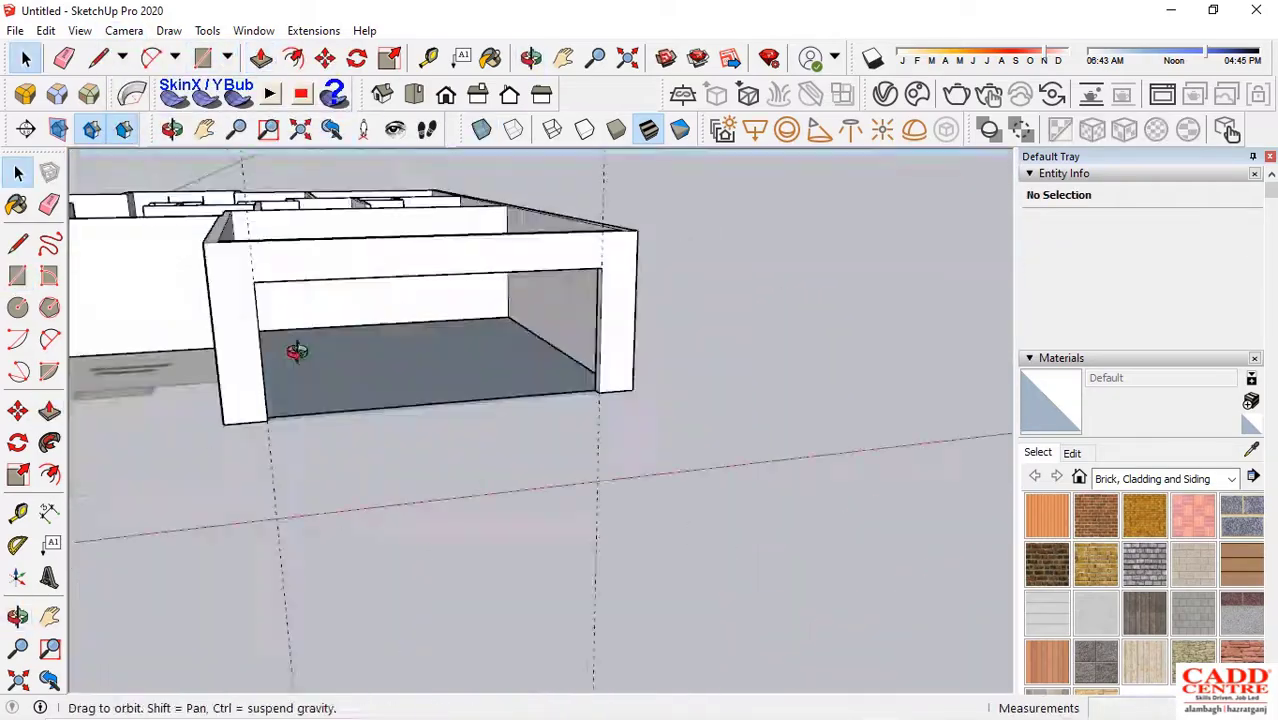
Place a horizontal guide about 3' 3 1/16" above the base edge of bedroom Br.2's front wall
{"action": "mouse_move", "coordinate": [297, 351]}
{"action": "middle_mouse_down"}
{"action": "mouse_move", "coordinate": [462, 499]}
{"action": "mouse_move", "coordinate": [480, 470]}
{"action": "middle_mouse_up"}
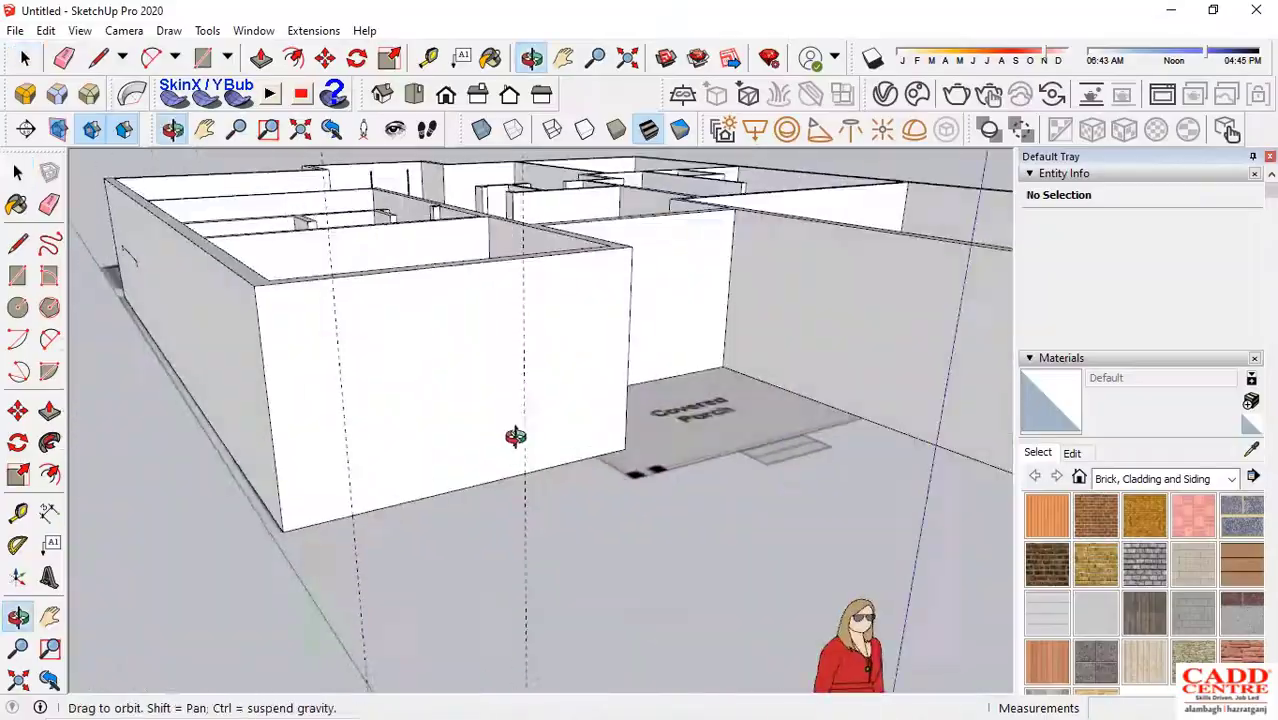
{"action": "middle_click_drag", "start_coordinate": [515, 436], "coordinate": [440, 455]}
{"action": "key", "text": "space"}
{"action": "left_click", "coordinate": [437, 455]}
{"action": "key", "text": "space"}
{"action": "middle_click_drag", "start_coordinate": [367, 482], "coordinate": [390, 510]}
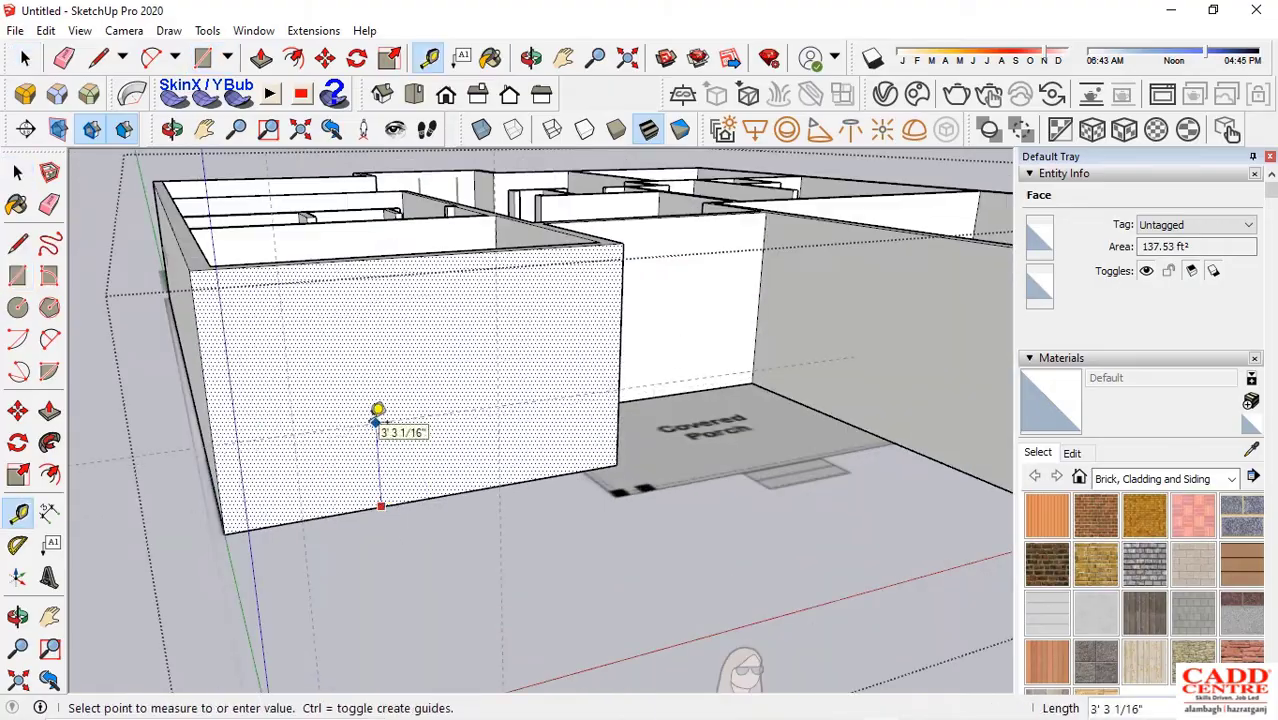
Draw a window rectangle between the guides on bedroom Br.2's front wall and push it through to cut the opening
{"action": "left_click", "coordinate": [497, 314]}
{"action": "middle_click_drag", "start_coordinate": [498, 420], "coordinate": [434, 568]}
{"action": "key", "text": "p"}
{"action": "left_click", "coordinate": [559, 560]}
{"action": "key", "text": "space"}
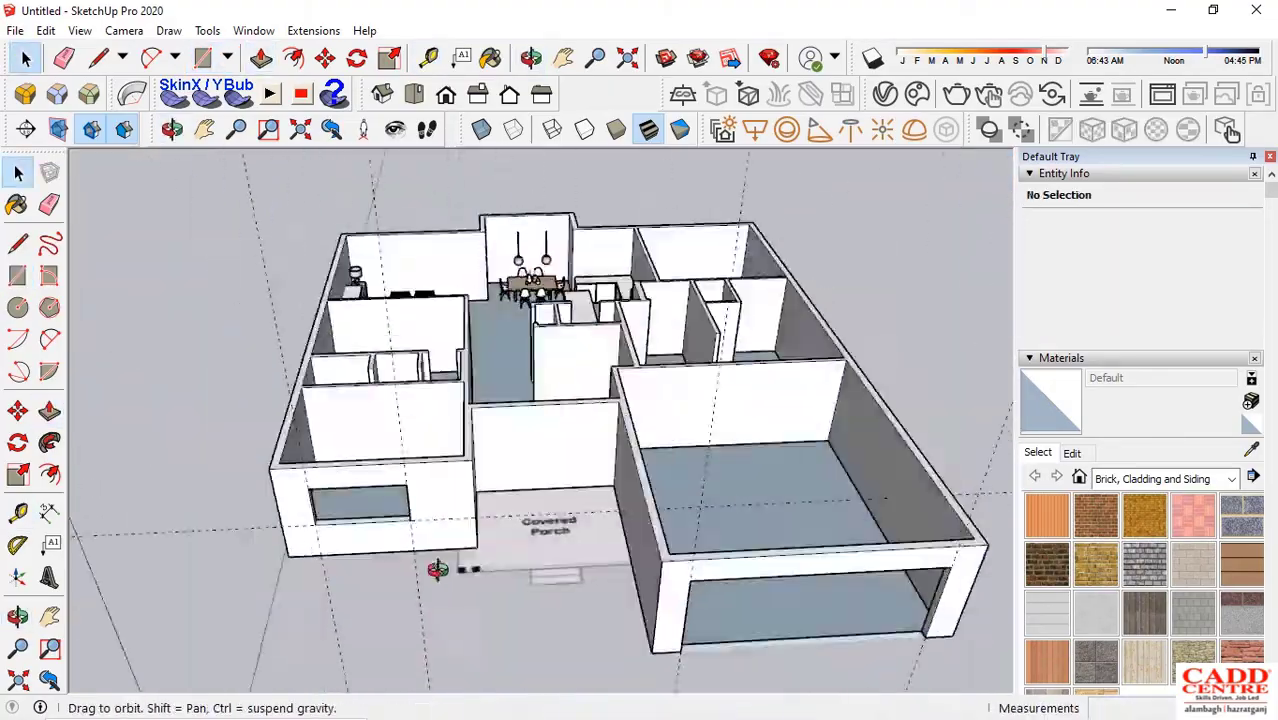
Turn on X-ray view and place vertical guides about 9' 4 5/16" apart on the entry wall behind the covered porch
{"action": "left_click", "coordinate": [509, 512]}
{"action": "key", "text": "alt+x"}
{"action": "scroll", "coordinate": [508, 512], "scroll_direction": "up", "scroll_amount": 3}
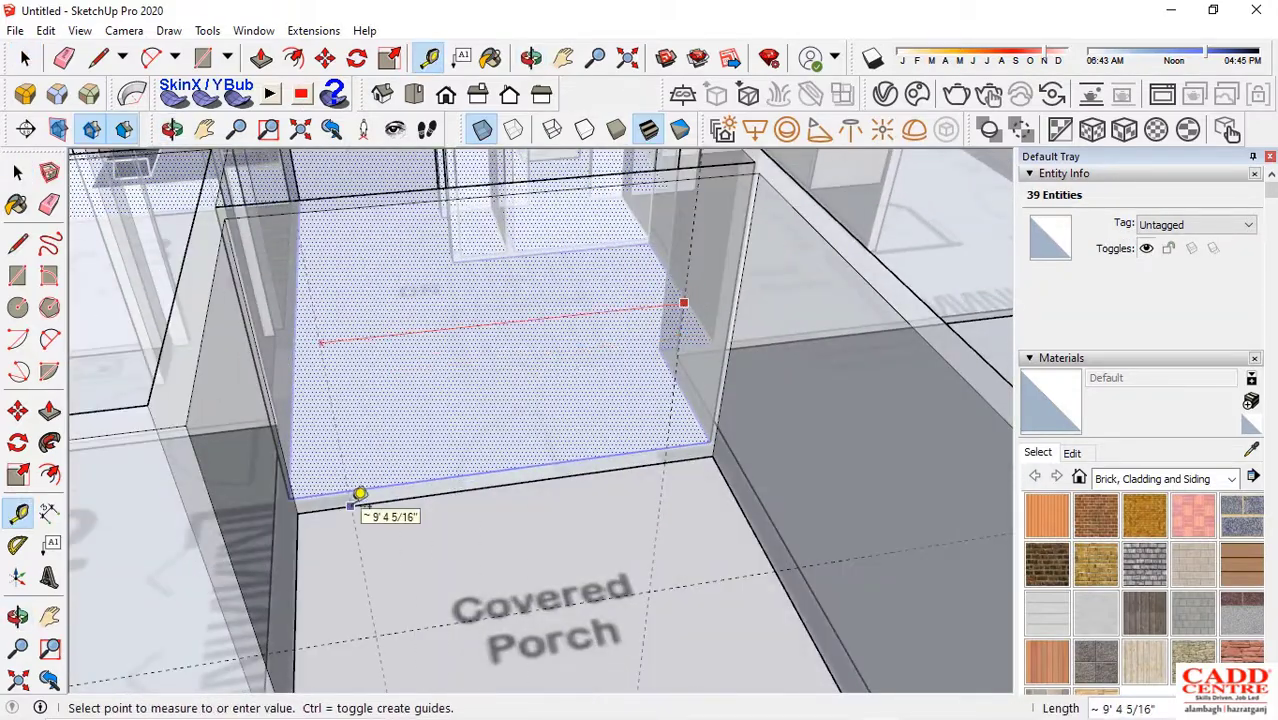
{"action": "middle_click_drag", "start_coordinate": [359, 494], "coordinate": [523, 566]}
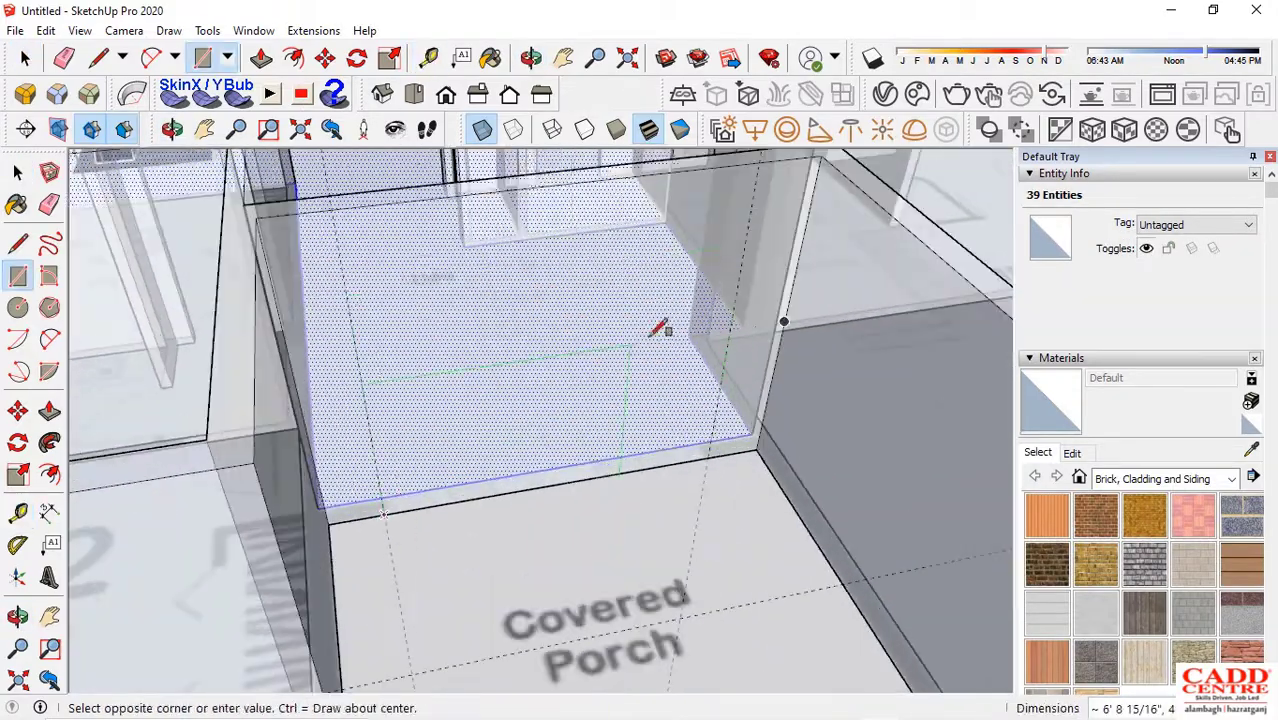
Draw an entry rectangle about 9' 4 5/16" wide between the guides on the wall behind the porch and push it through
{"action": "scroll", "coordinate": [704, 334], "scroll_direction": "up", "scroll_amount": 3}
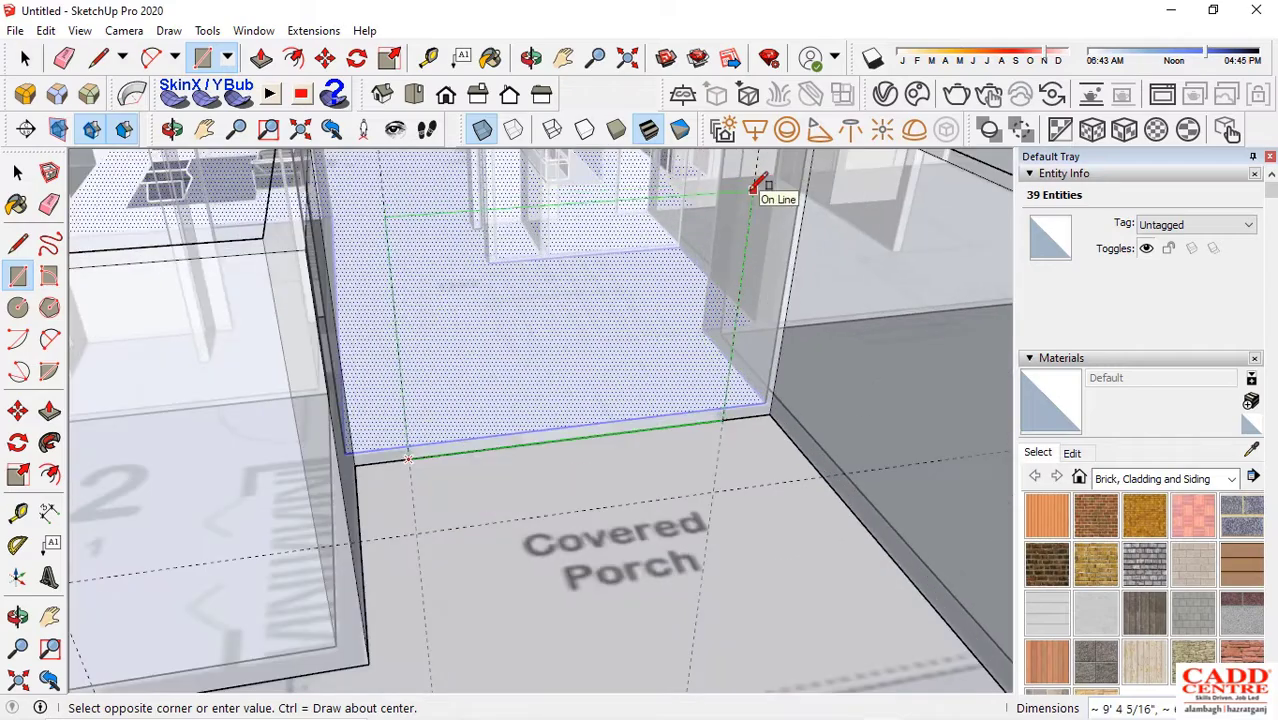
{"action": "mouse_move", "coordinate": [525, 562]}
{"action": "middle_mouse_down"}
{"action": "mouse_move", "coordinate": [588, 533]}
{"action": "mouse_move", "coordinate": [390, 620]}
{"action": "middle_mouse_up"}
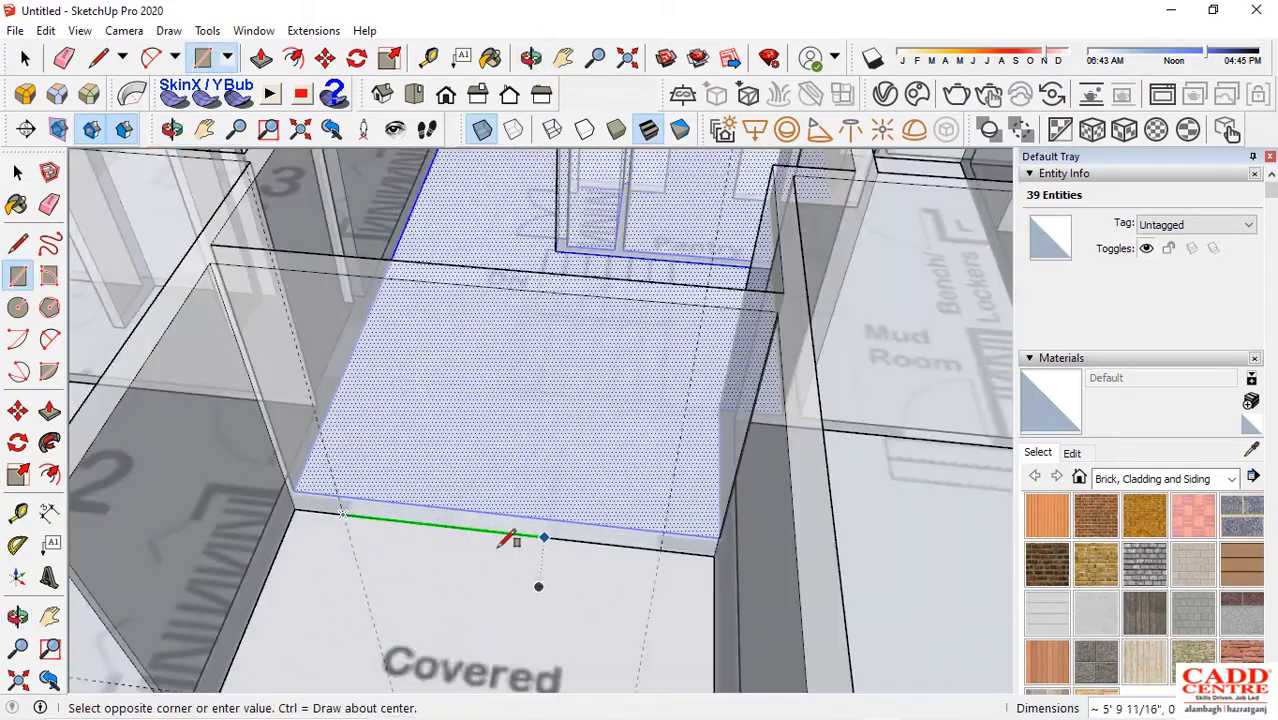
{"action": "middle_click_drag", "start_coordinate": [499, 547], "coordinate": [570, 500]}
{"action": "left_click", "coordinate": [567, 547]}
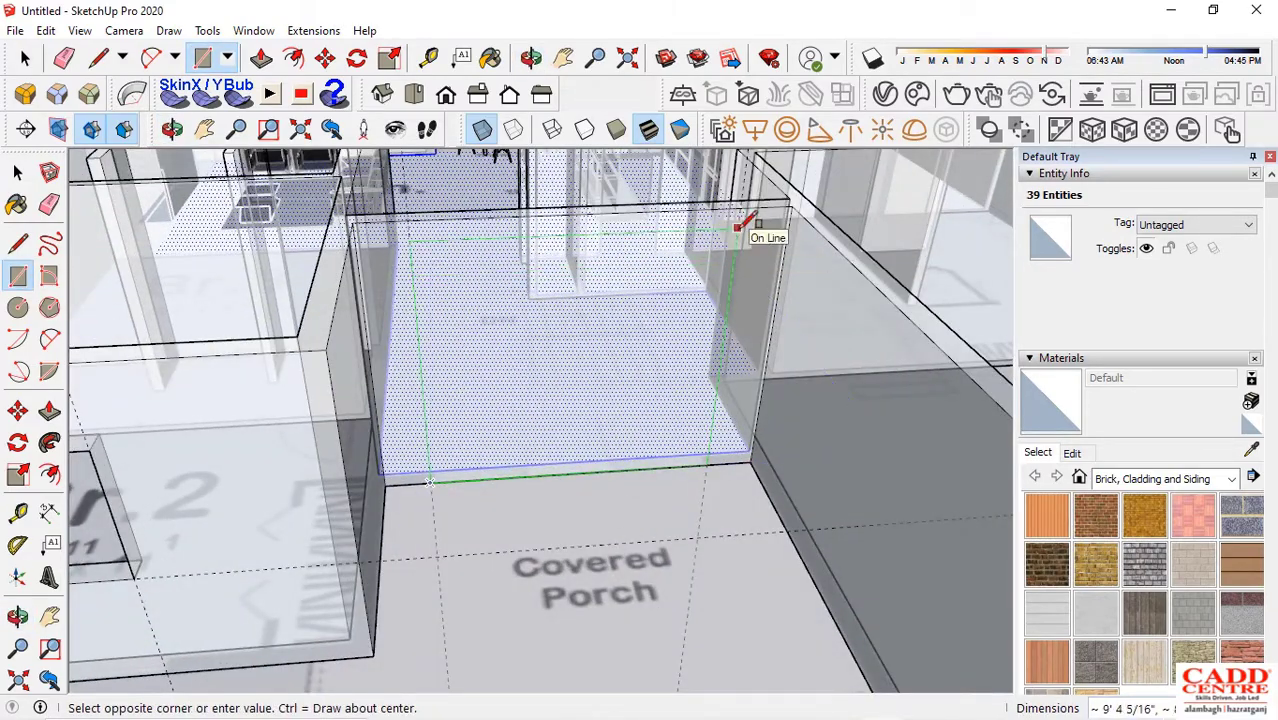
{"action": "left_click", "coordinate": [732, 266]}
{"action": "key", "text": "space"}
{"action": "left_click", "coordinate": [604, 374]}
{"action": "key", "text": "p"}
{"action": "mouse_move", "coordinate": [604, 374]}
{"action": "middle_mouse_down"}
{"action": "mouse_move", "coordinate": [639, 579]}
{"action": "mouse_move", "coordinate": [582, 411]}
{"action": "mouse_move", "coordinate": [590, 350]}
{"action": "middle_mouse_up"}
{"action": "key", "text": "space"}
Delete the selected geometry and turn off X-ray view
{"action": "middle_click_drag", "start_coordinate": [615, 555], "coordinate": [560, 420]}
{"action": "left_click", "coordinate": [845, 571]}
{"action": "key", "text": "Delete"}
{"action": "key", "text": "x"}
Open the wall group, draw a rectangle on the wall face and push it through to cut an opening
{"action": "scroll", "coordinate": [643, 492], "scroll_direction": "down", "scroll_amount": 4}
{"action": "middle_click_drag", "start_coordinate": [643, 492], "coordinate": [571, 485]}
{"action": "scroll", "coordinate": [630, 440], "scroll_direction": "up", "scroll_amount": 3}
{"action": "double_click", "coordinate": [682, 497]}
{"action": "double_click", "coordinate": [682, 497]}
{"action": "mouse_move", "coordinate": [682, 497]}
{"action": "middle_mouse_down"}
{"action": "mouse_move", "coordinate": [653, 662]}
{"action": "mouse_move", "coordinate": [504, 566]}
{"action": "mouse_move", "coordinate": [500, 440]}
{"action": "middle_mouse_up"}
{"action": "key", "text": "r"}
{"action": "left_click_drag", "start_coordinate": [402, 425], "coordinate": [685, 610]}
{"action": "key", "text": "p"}
{"action": "middle_click_drag", "start_coordinate": [606, 548], "coordinate": [536, 596]}
{"action": "left_click", "coordinate": [536, 596]}
{"action": "key", "text": "space"}
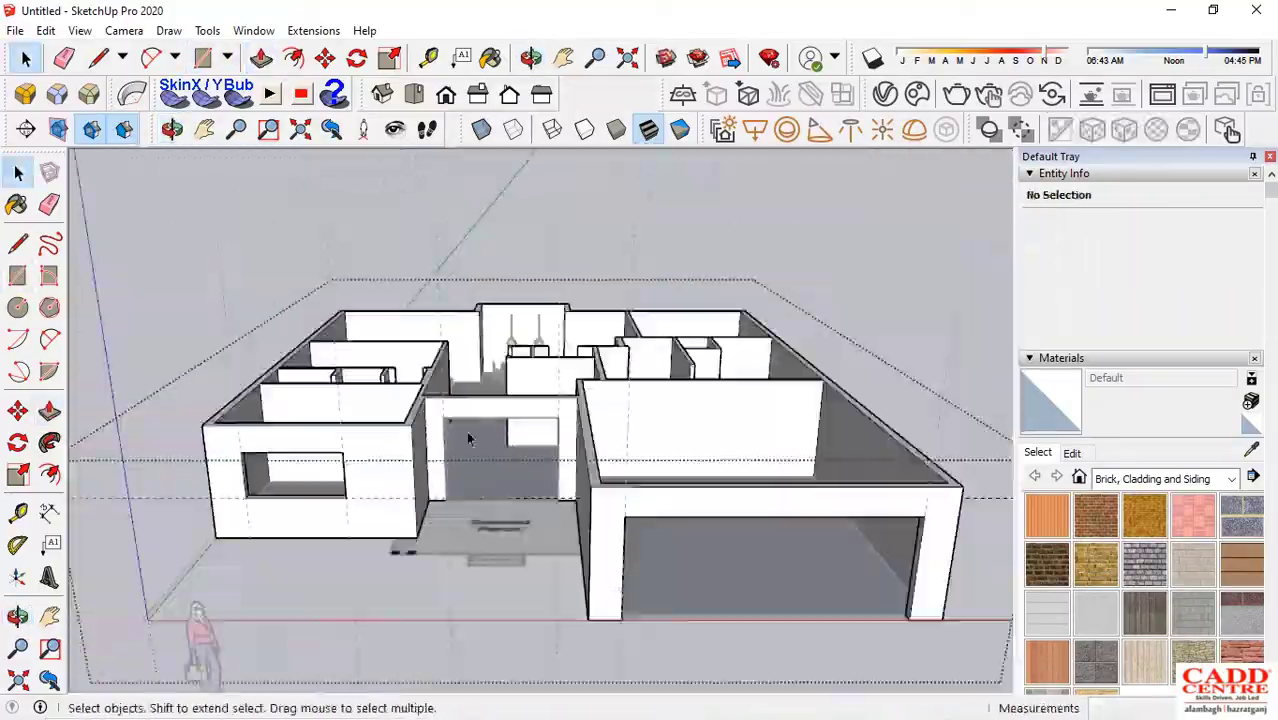
Select the face at the wall opening with its edges and make it a group
{"action": "mouse_move", "coordinate": [468, 434]}
{"action": "middle_mouse_down"}
{"action": "mouse_move", "coordinate": [565, 478]}
{"action": "mouse_move", "coordinate": [337, 678]}
{"action": "middle_mouse_up"}
{"action": "key", "text": "x"}
{"action": "scroll", "coordinate": [565, 478], "scroll_direction": "down", "scroll_amount": 3}
{"action": "scroll", "coordinate": [545, 500], "scroll_direction": "up", "scroll_amount": 3}
{"action": "middle_click_drag", "start_coordinate": [545, 500], "coordinate": [283, 510]}
{"action": "scroll", "coordinate": [418, 538], "scroll_direction": "up", "scroll_amount": 5}
{"action": "scroll", "coordinate": [418, 538], "scroll_direction": "down", "scroll_amount": 5}
{"action": "scroll", "coordinate": [357, 394], "scroll_direction": "up", "scroll_amount": 4}
{"action": "double_click", "coordinate": [283, 510]}
{"action": "right_click", "coordinate": [283, 510]}
{"action": "left_click", "coordinate": [345, 352]}
Inside the new group, offset the face's outline and push/pull the resulting face to form a frame
{"action": "double_click", "coordinate": [382, 420]}
{"action": "key", "text": "f"}
{"action": "left_click", "coordinate": [382, 420]}
{"action": "key", "text": "p"}
{"action": "left_click", "coordinate": [434, 360]}
{"action": "middle_click_drag", "start_coordinate": [434, 360], "coordinate": [498, 591]}
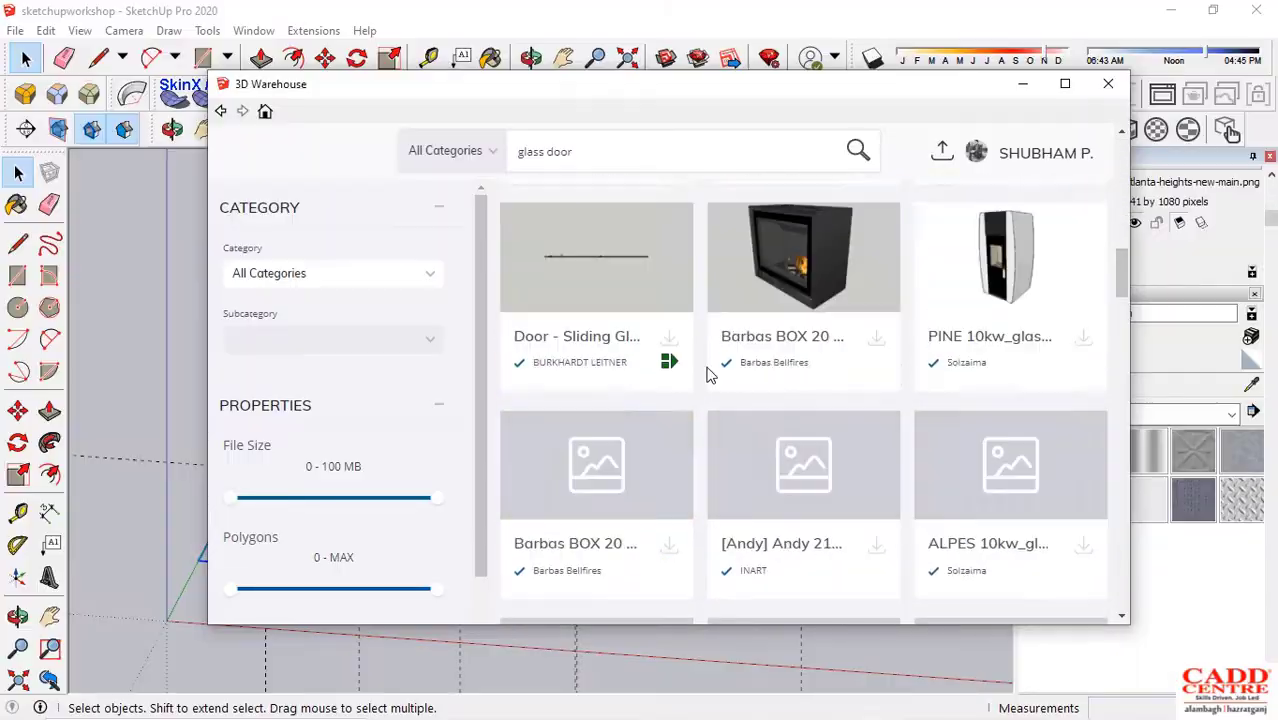
Browse the 3D Warehouse results for "glass door" models
{"action": "scroll", "coordinate": [668, 362], "scroll_direction": "down", "scroll_amount": 8}
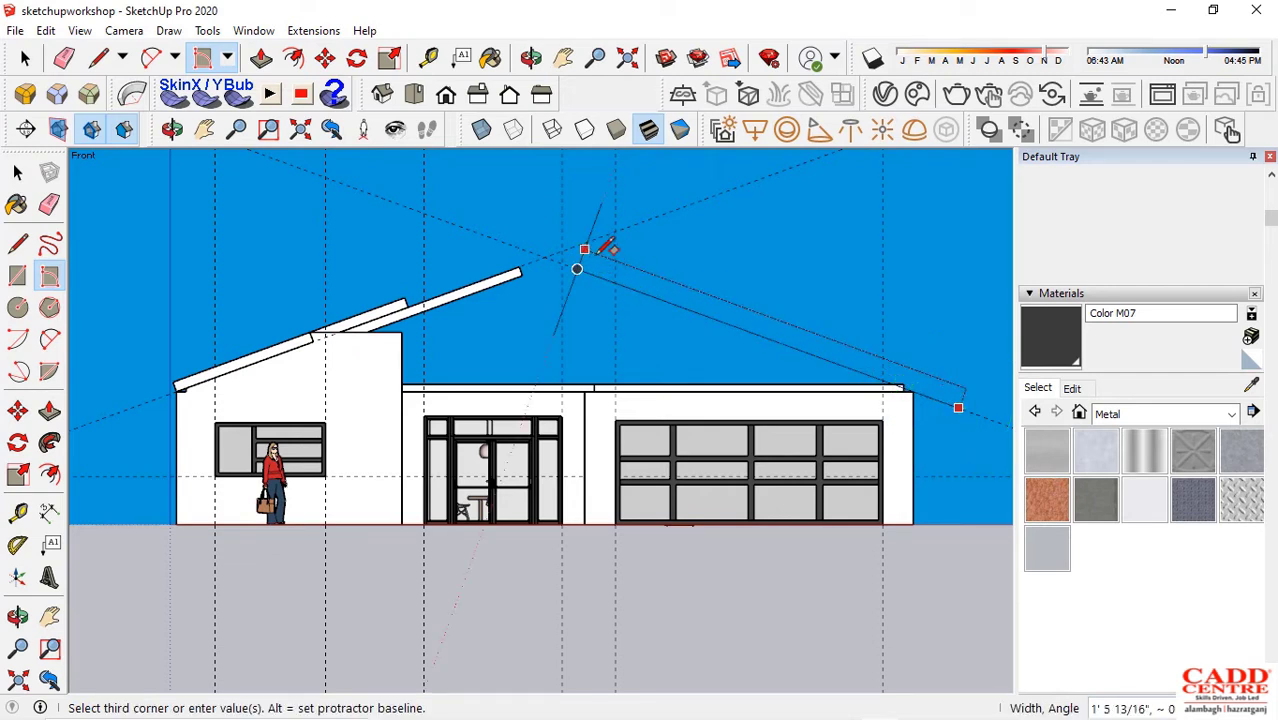
Draw a rotated rectangle about 27' 6 3/16" by 8 1/2" along the sloping guide above the garage as a roof profile
{"action": "scroll", "coordinate": [596, 262], "scroll_direction": "up", "scroll_amount": 3}
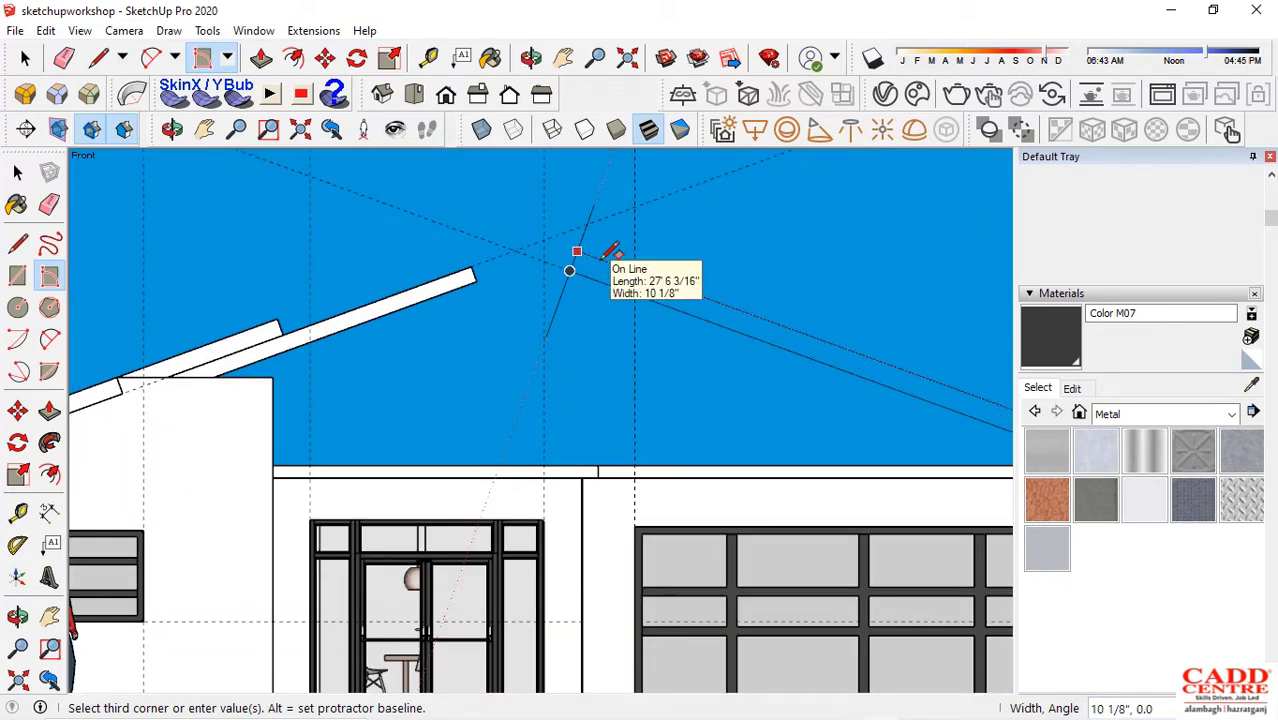
{"action": "scroll", "coordinate": [607, 252], "scroll_direction": "up", "scroll_amount": 2}
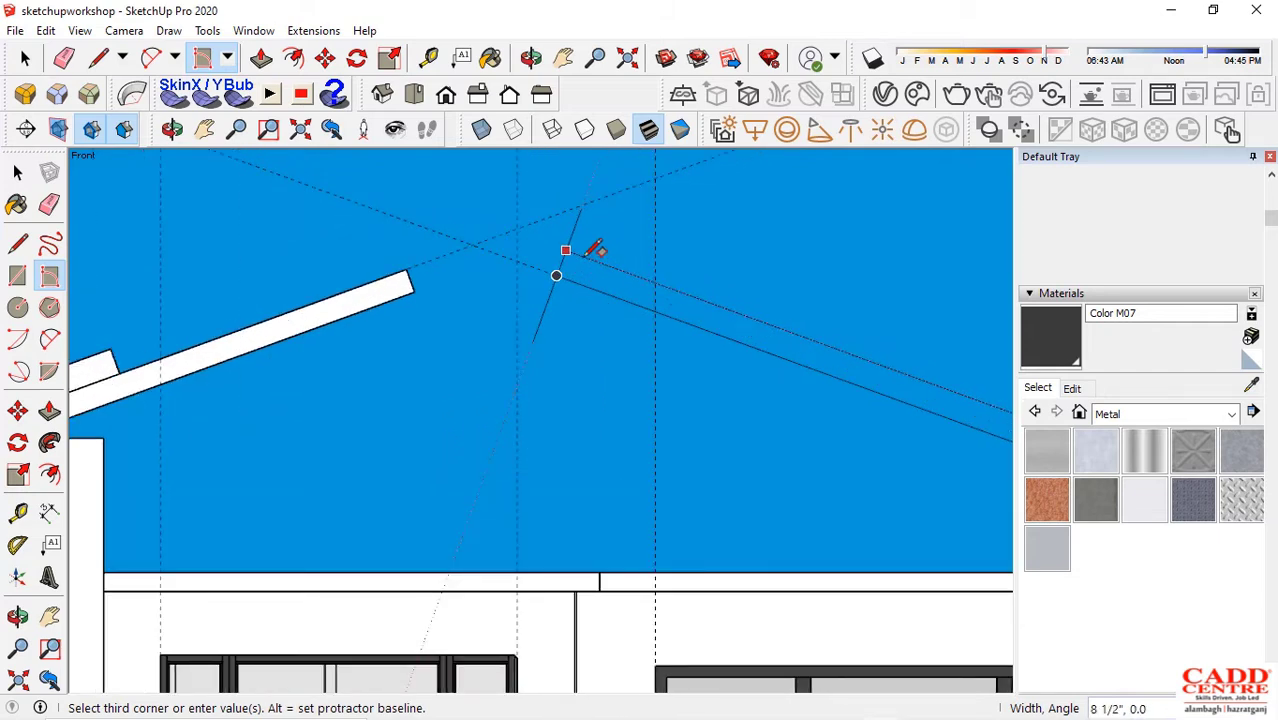
{"action": "key", "text": "Escape"}
{"action": "scroll", "coordinate": [500, 300], "scroll_direction": "down", "scroll_amount": 5}
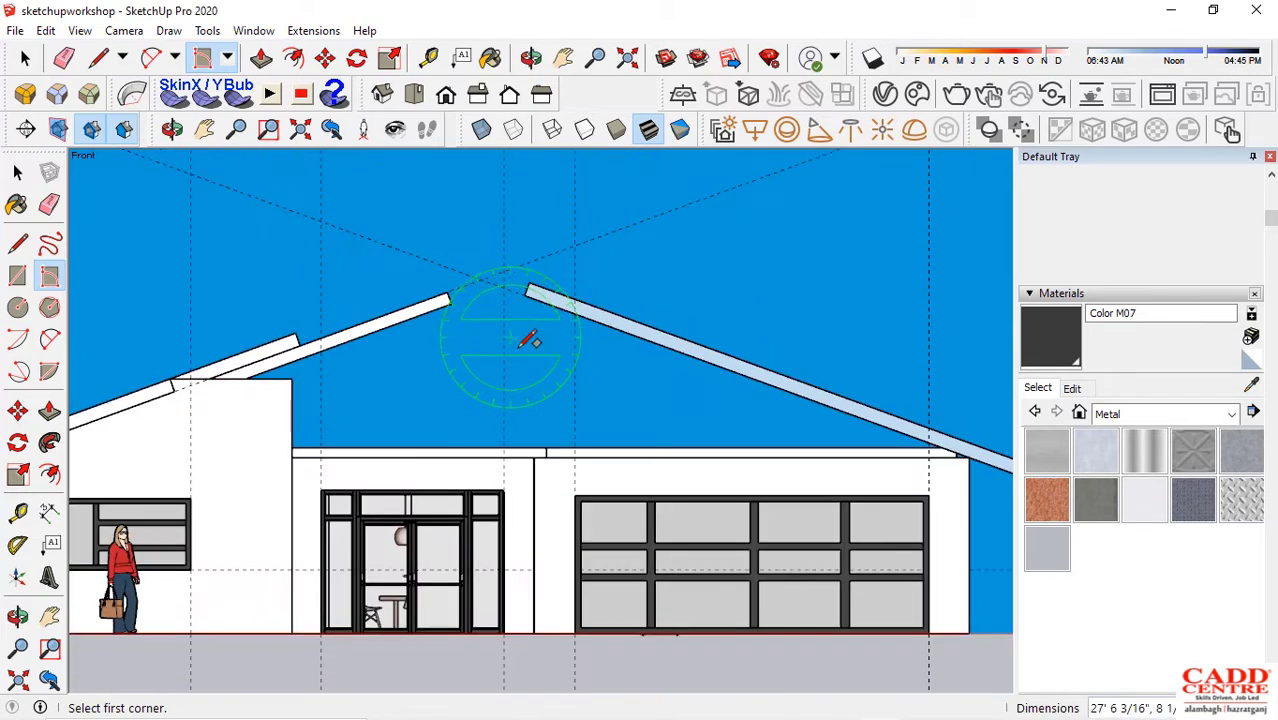
{"action": "scroll", "coordinate": [521, 407], "scroll_direction": "down", "scroll_amount": 3}
{"action": "scroll", "coordinate": [545, 428], "scroll_direction": "up", "scroll_amount": 2}
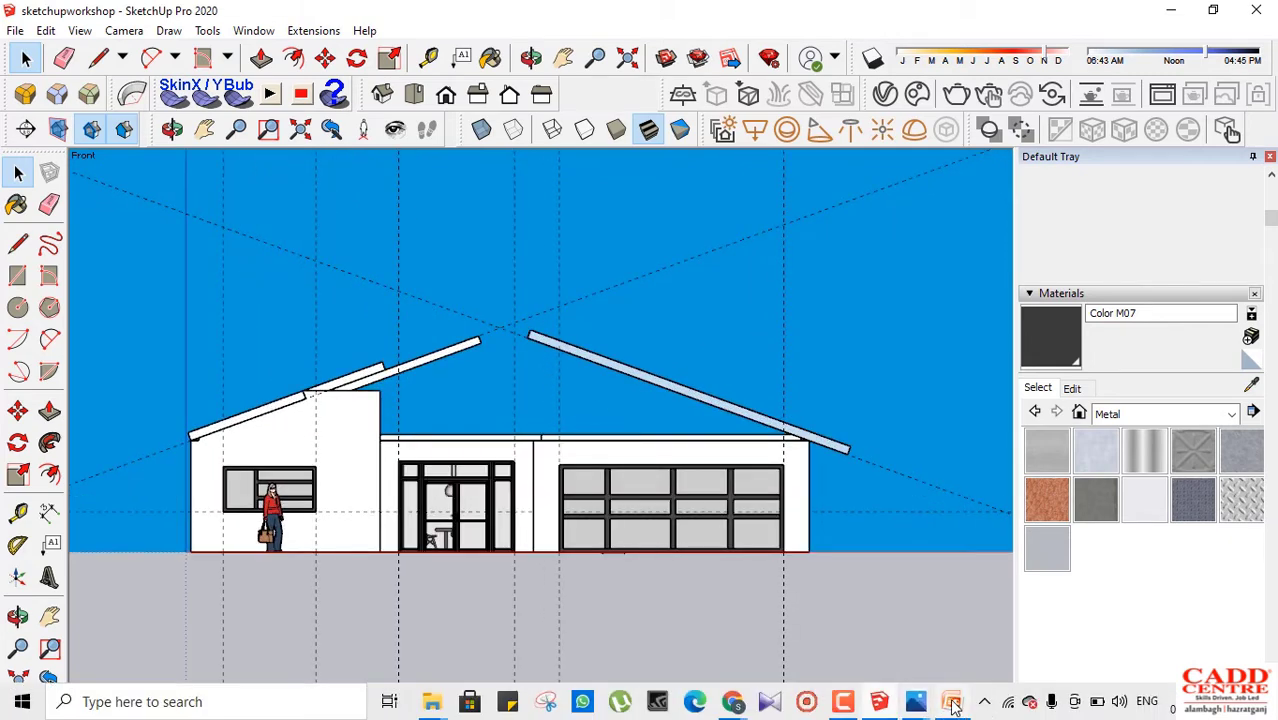
Compare the model's roof from several sides with the reference house image on the "Our Workshop Task" slide in PowerPoint
{"action": "mouse_move", "coordinate": [955, 707]}
{"action": "left_click", "coordinate": [947, 600]}
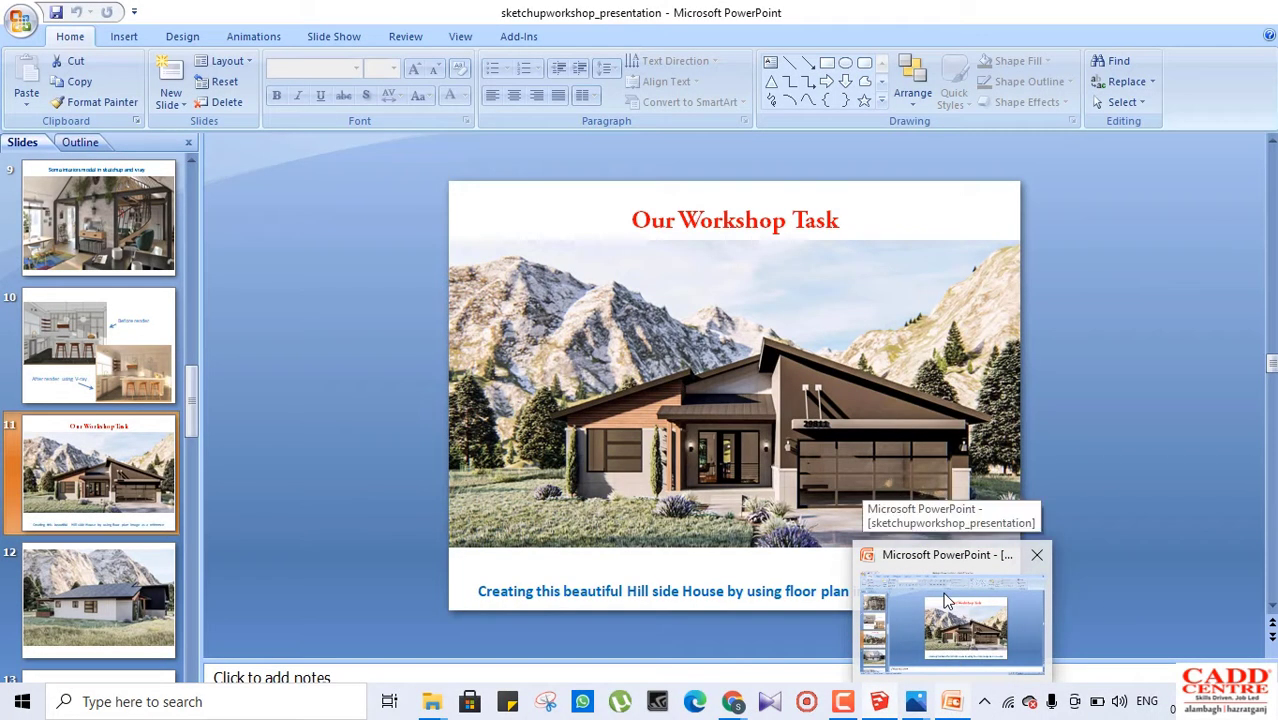
{"action": "scroll", "coordinate": [540, 408], "scroll_direction": "up", "scroll_amount": 1}
{"action": "scroll", "coordinate": [535, 390], "scroll_direction": "down", "scroll_amount": 2}
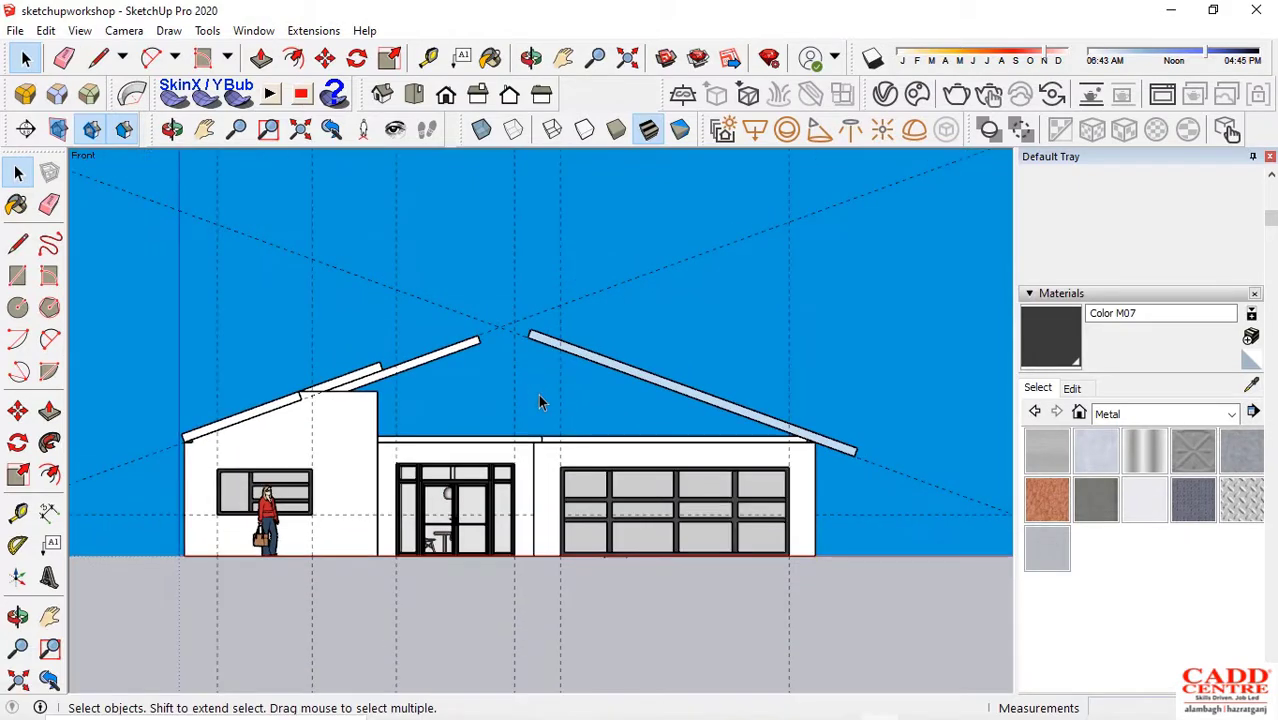
{"action": "mouse_move", "coordinate": [554, 401]}
{"action": "middle_mouse_down"}
{"action": "mouse_move", "coordinate": [693, 456]}
{"action": "mouse_move", "coordinate": [705, 487]}
{"action": "middle_mouse_up"}
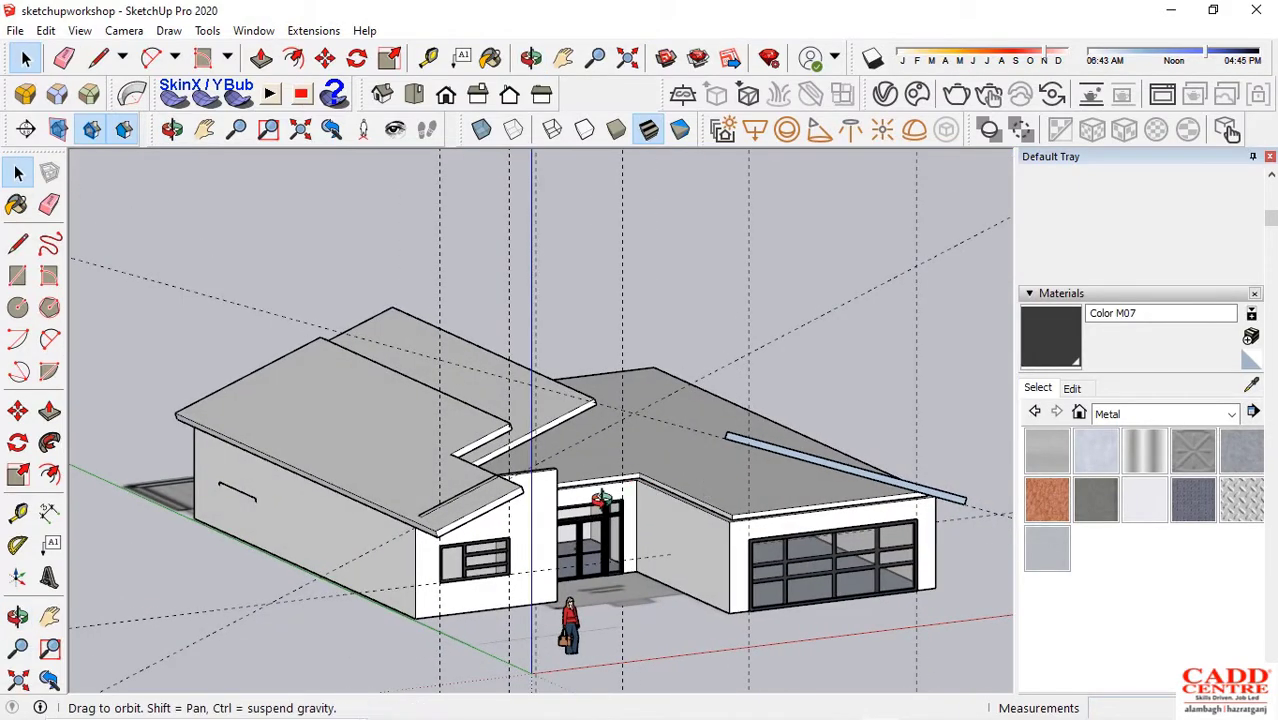
{"action": "middle_click_drag", "start_coordinate": [600, 500], "coordinate": [600, 540]}
{"action": "scroll", "coordinate": [693, 479], "scroll_direction": "down", "scroll_amount": 2}
{"action": "scroll", "coordinate": [305, 536], "scroll_direction": "up", "scroll_amount": 2}
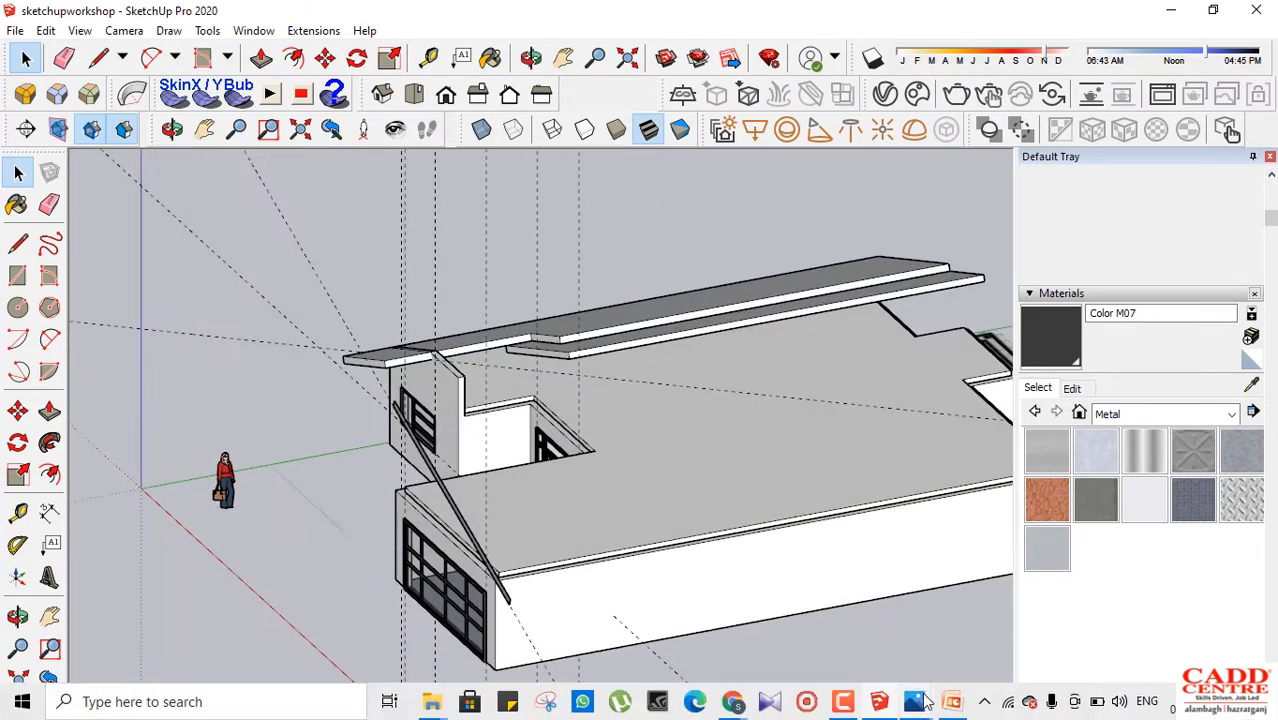
{"action": "mouse_move", "coordinate": [955, 707]}
{"action": "left_click", "coordinate": [958, 622]}
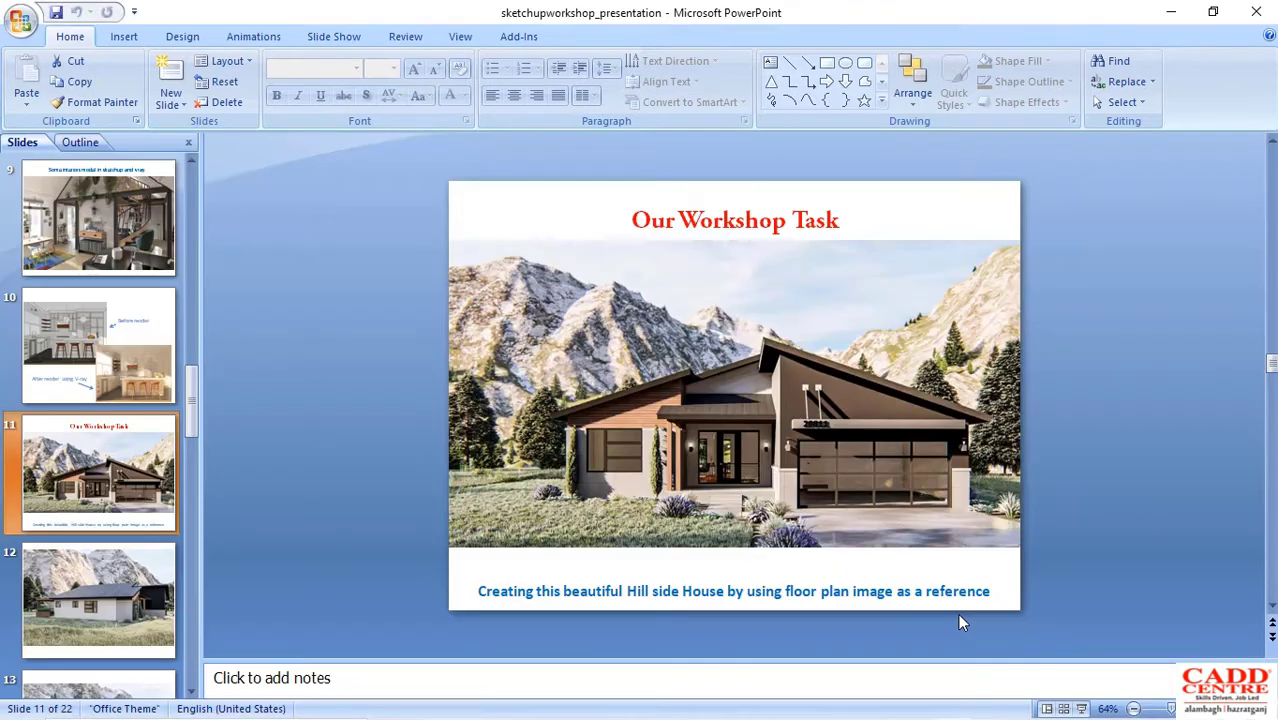
{"action": "left_click", "coordinate": [1167, 11]}
Make the sloping roof profile above the garage front a group
{"action": "mouse_move", "coordinate": [685, 414]}
{"action": "middle_mouse_down"}
{"action": "mouse_move", "coordinate": [536, 528]}
{"action": "mouse_move", "coordinate": [330, 538]}
{"action": "middle_mouse_up"}
{"action": "scroll", "coordinate": [720, 362], "scroll_direction": "down", "scroll_amount": 2}
{"action": "scroll", "coordinate": [317, 457], "scroll_direction": "up", "scroll_amount": 3}
{"action": "middle_click_drag", "start_coordinate": [426, 499], "coordinate": [270, 485]}
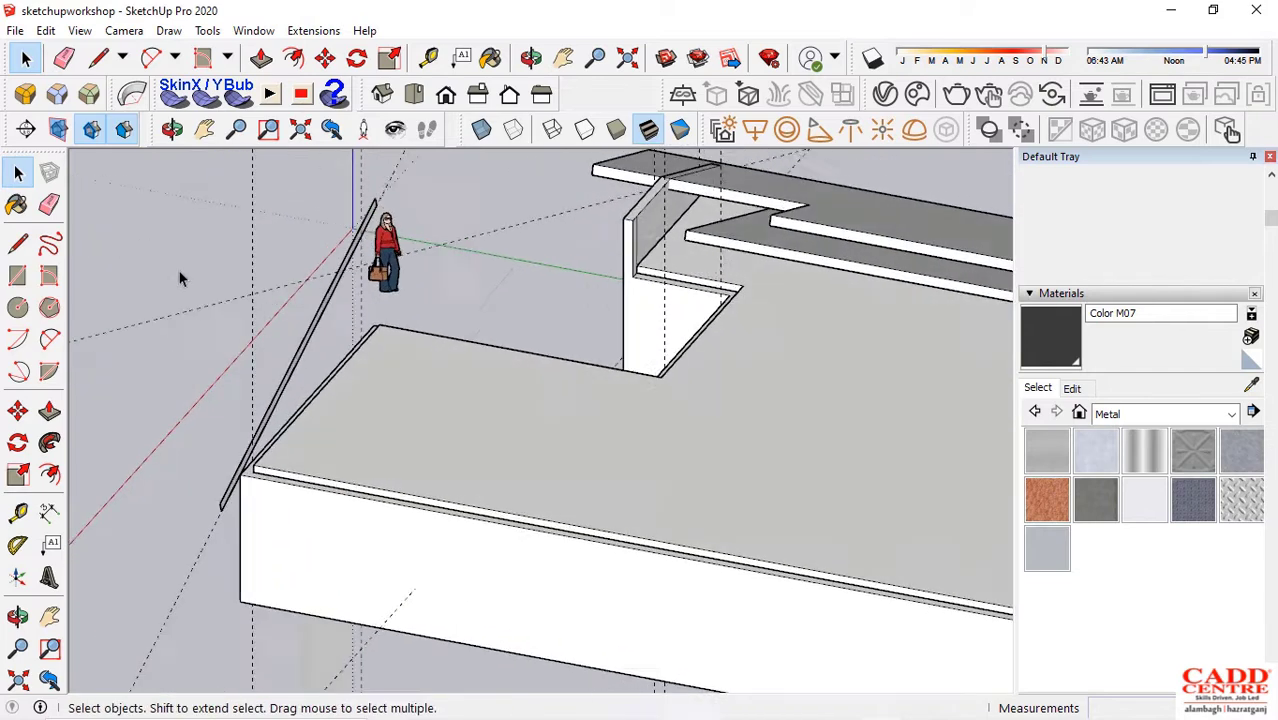
{"action": "scroll", "coordinate": [328, 451], "scroll_direction": "up", "scroll_amount": 4}
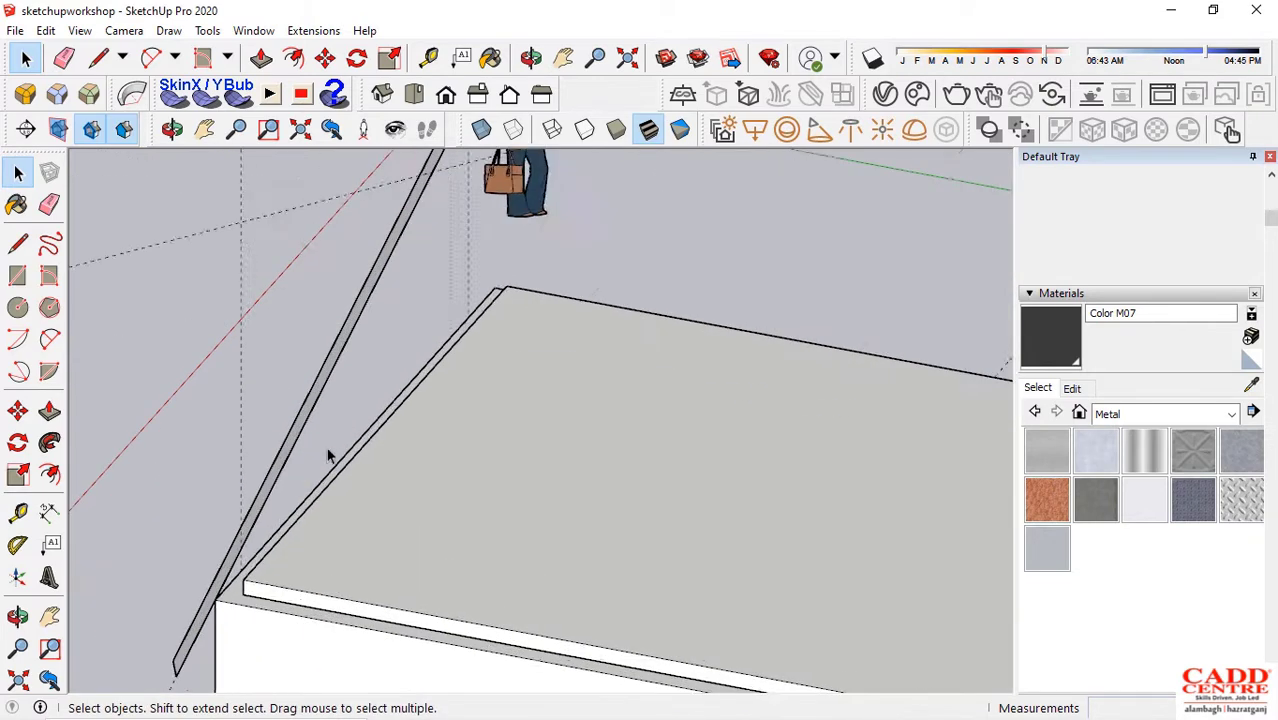
{"action": "right_click", "coordinate": [268, 484]}
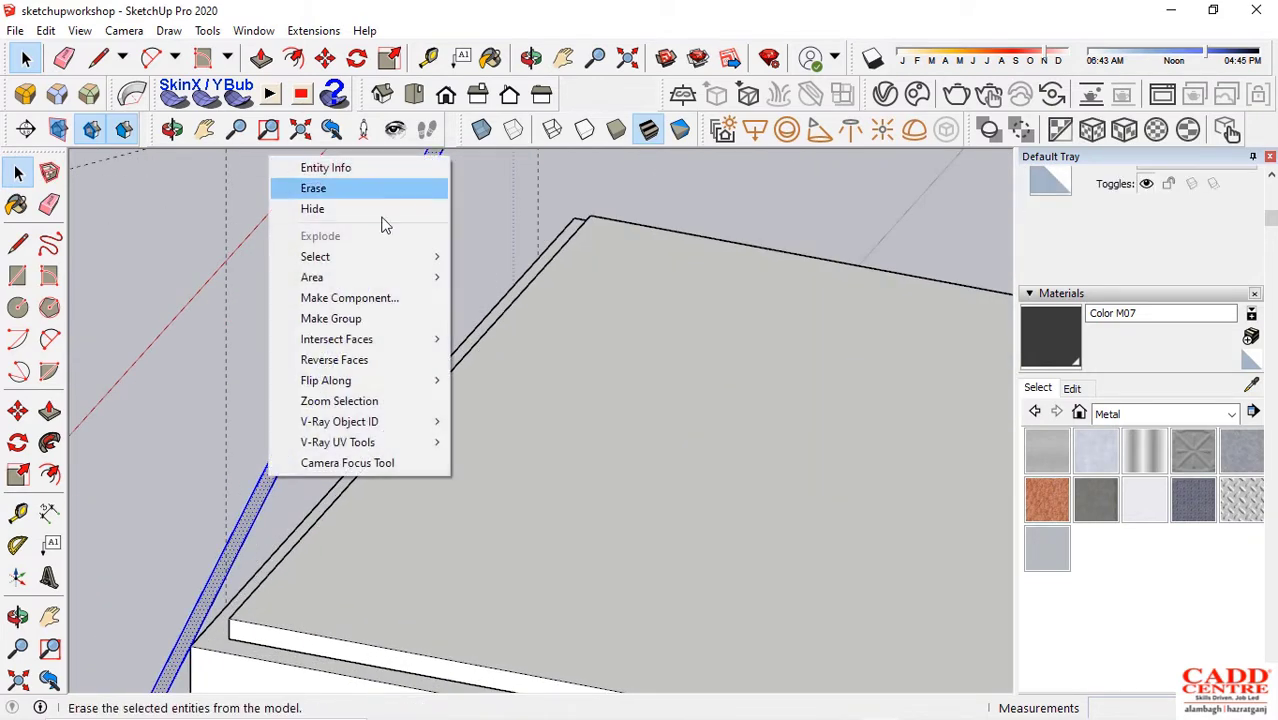
{"action": "left_click", "coordinate": [345, 319]}
{"action": "scroll", "coordinate": [250, 510], "scroll_direction": "up", "scroll_amount": 2}
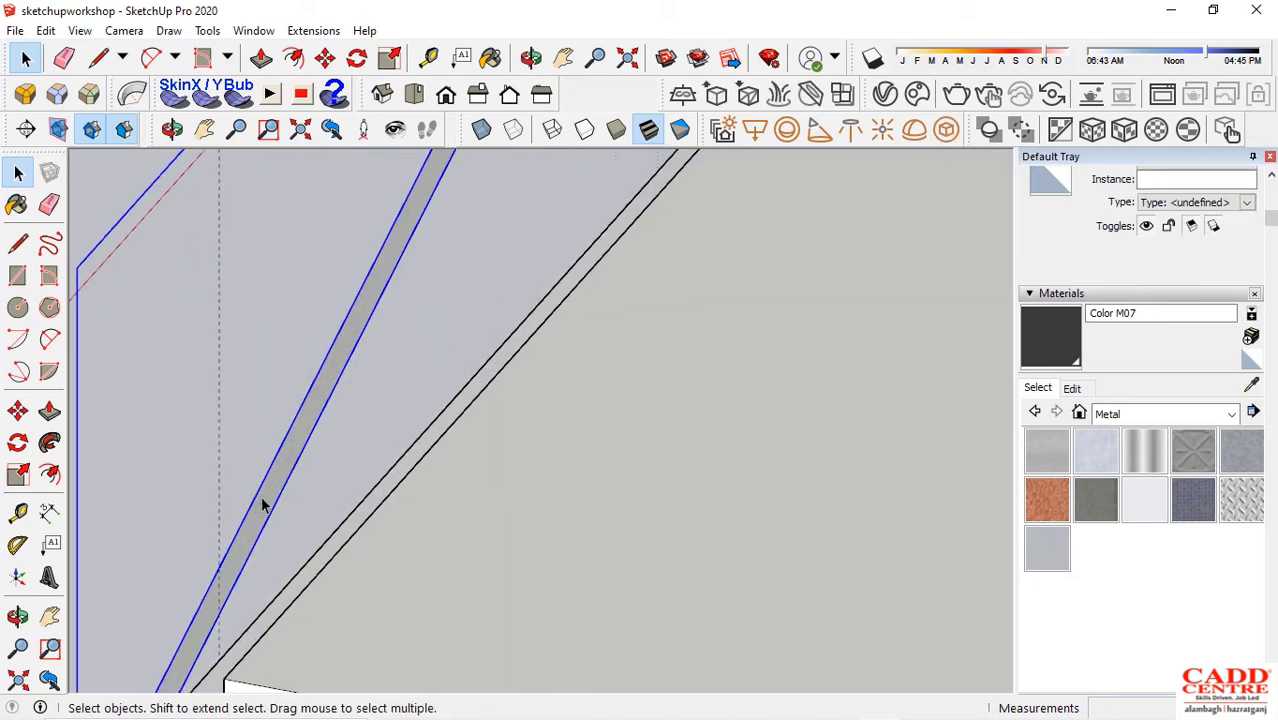
Inside the group, push/pull the garage roof profile about 60' 5 5/16" back along the house
{"action": "double_click", "coordinate": [266, 505]}
{"action": "scroll", "coordinate": [270, 505], "scroll_direction": "down", "scroll_amount": 3}
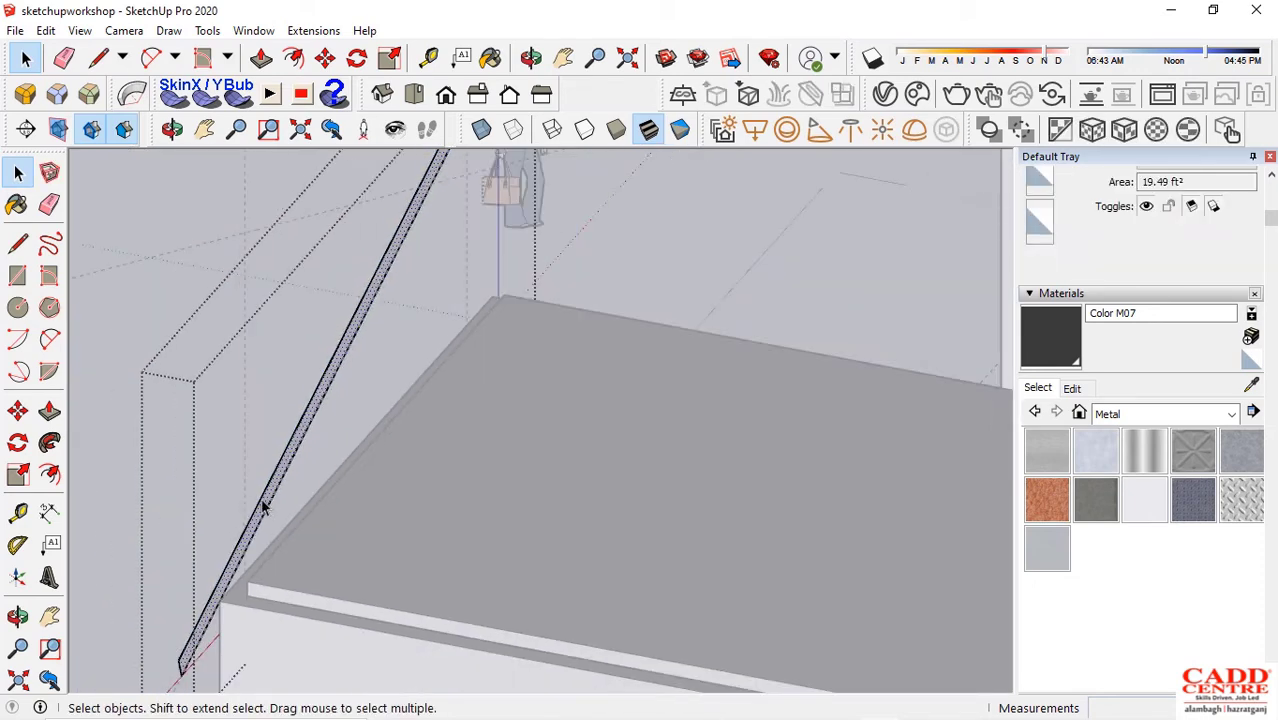
{"action": "left_click", "coordinate": [263, 507]}
{"action": "scroll", "coordinate": [263, 507], "scroll_direction": "down", "scroll_amount": 6}
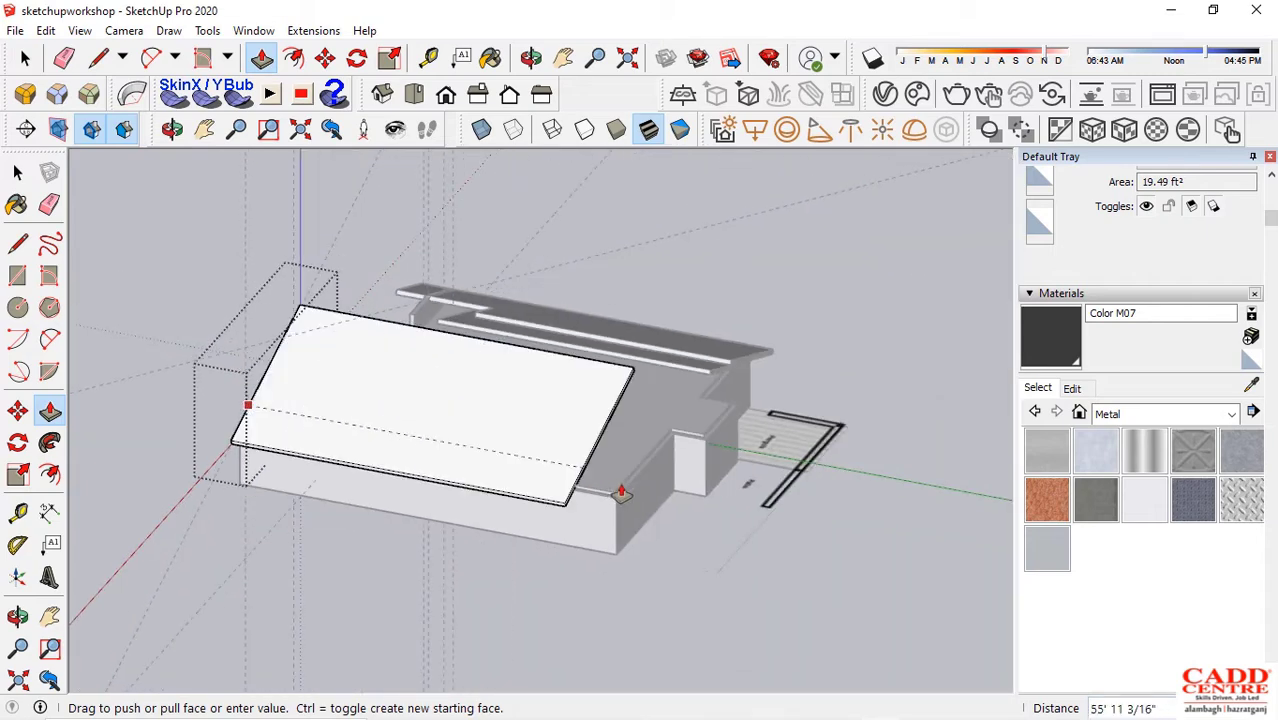
{"action": "scroll", "coordinate": [630, 505], "scroll_direction": "up", "scroll_amount": 2}
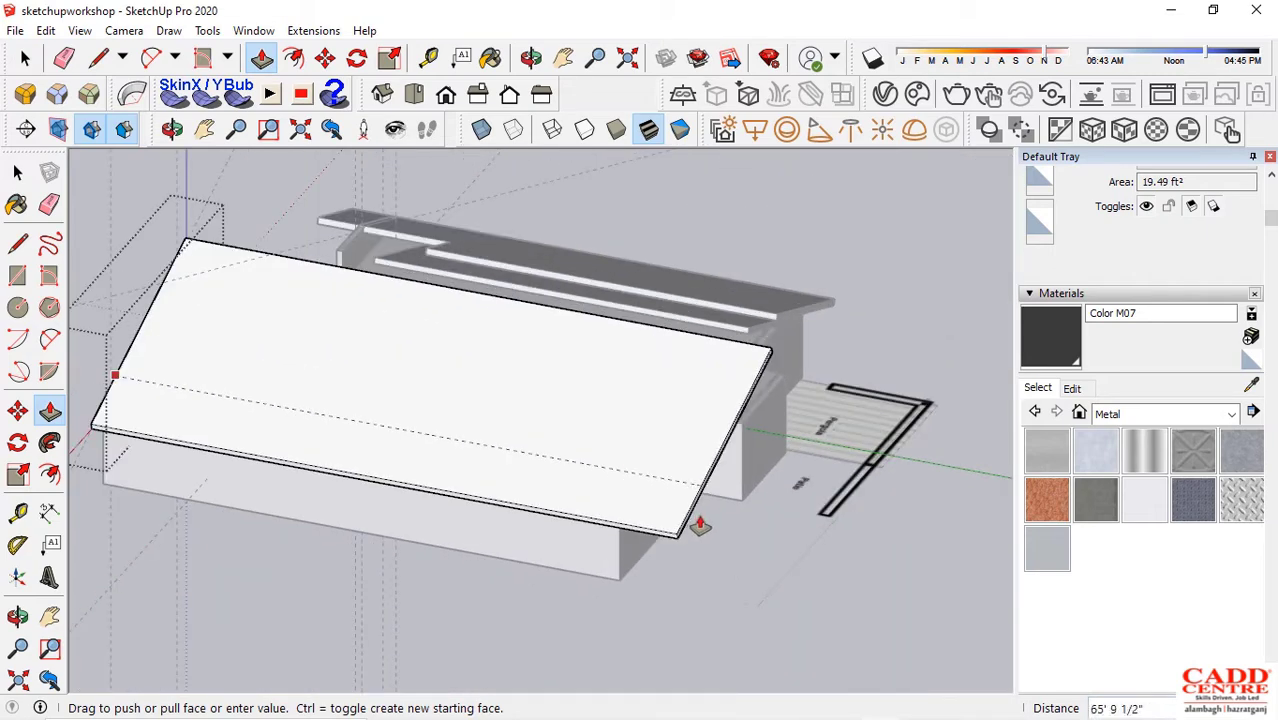
{"action": "middle_click_drag", "start_coordinate": [678, 556], "coordinate": [869, 389]}
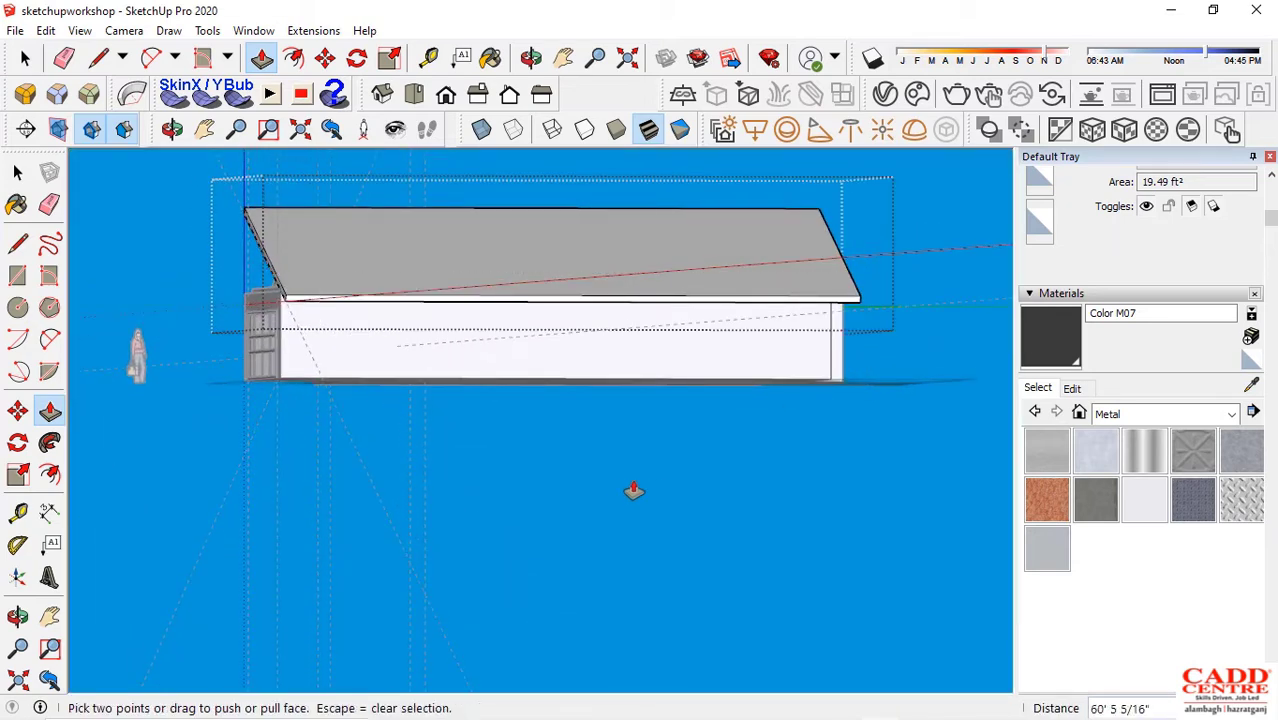
{"action": "key", "text": "space"}
Check the extruded garage roof against the reference house image in PowerPoint, then return to the SketchUp model
{"action": "mouse_move", "coordinate": [575, 498]}
{"action": "middle_mouse_down"}
{"action": "mouse_move", "coordinate": [379, 430]}
{"action": "mouse_move", "coordinate": [659, 463]}
{"action": "mouse_move", "coordinate": [750, 398]}
{"action": "mouse_move", "coordinate": [719, 516]}
{"action": "mouse_move", "coordinate": [674, 496]}
{"action": "mouse_move", "coordinate": [801, 456]}
{"action": "mouse_move", "coordinate": [785, 462]}
{"action": "middle_mouse_up"}
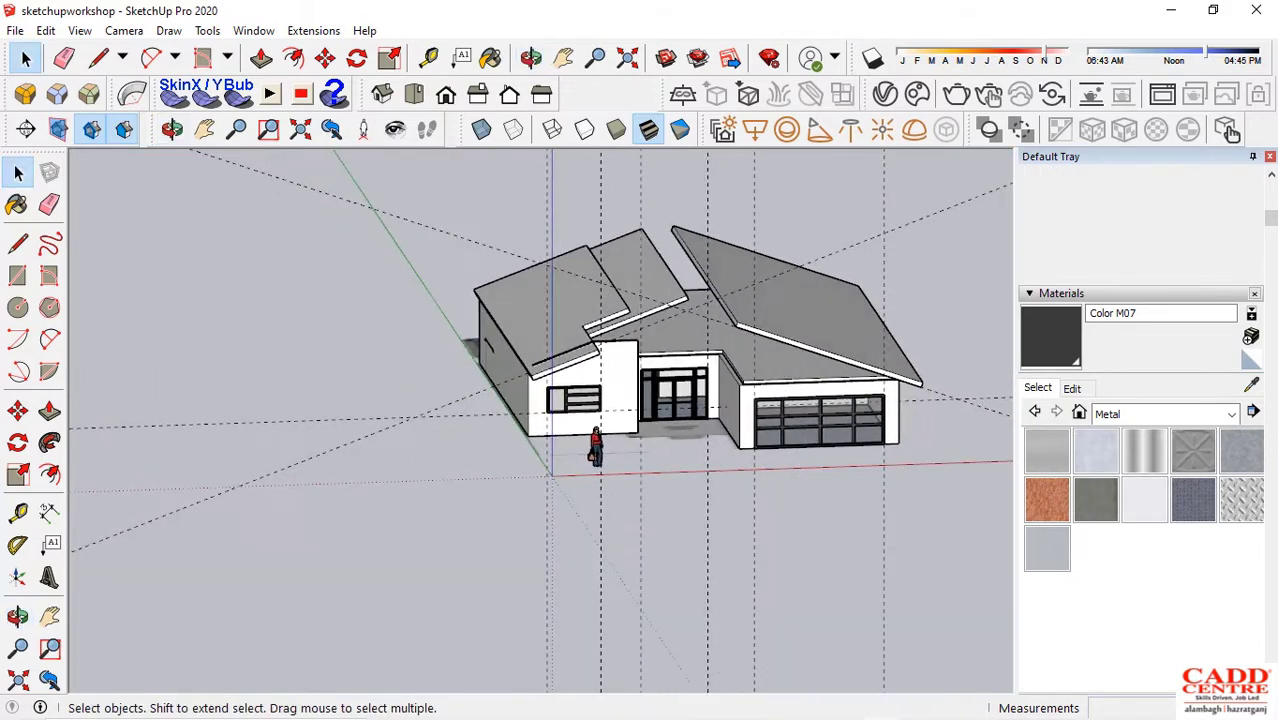
{"action": "key", "text": "alt+Tab"}
{"action": "left_click", "coordinate": [1213, 12]}
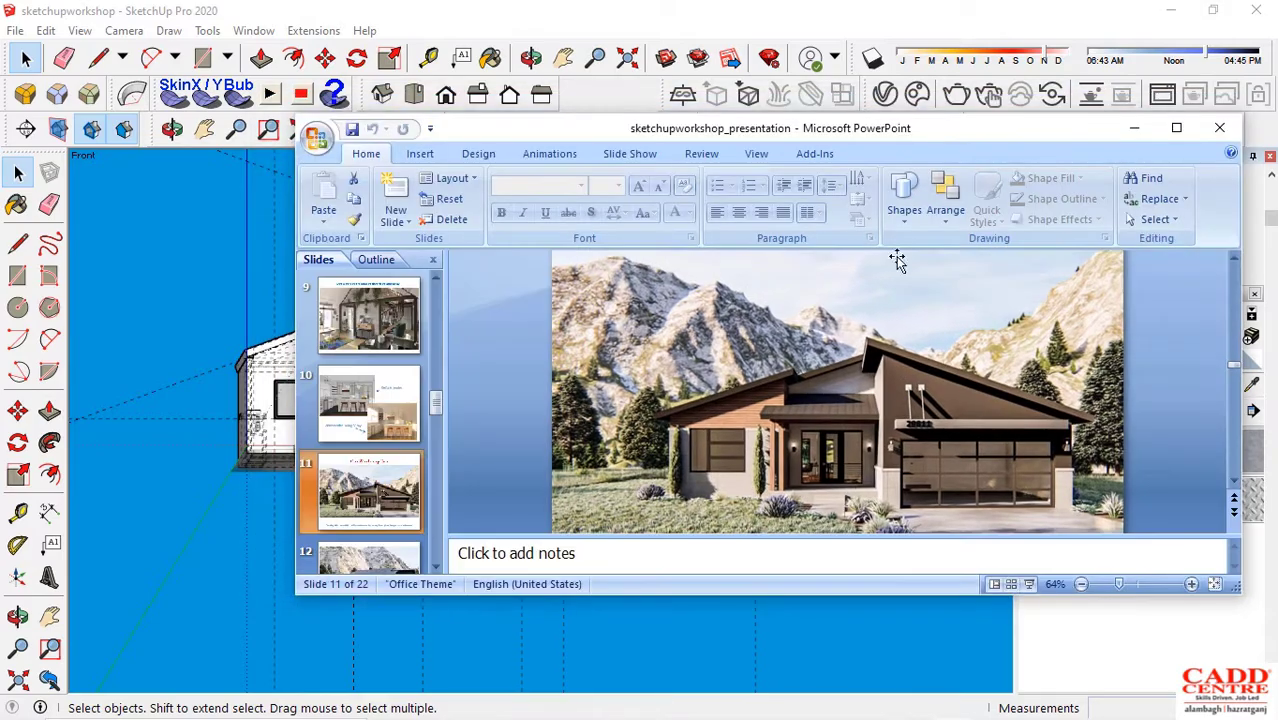
{"action": "left_click", "coordinate": [1134, 128]}
Open the middle roof slab's group and push/pull its upper end face toward the garage roof
{"action": "mouse_move", "coordinate": [465, 362]}
{"action": "middle_mouse_down"}
{"action": "mouse_move", "coordinate": [523, 420]}
{"action": "mouse_move", "coordinate": [456, 354]}
{"action": "mouse_move", "coordinate": [480, 434]}
{"action": "middle_mouse_up"}
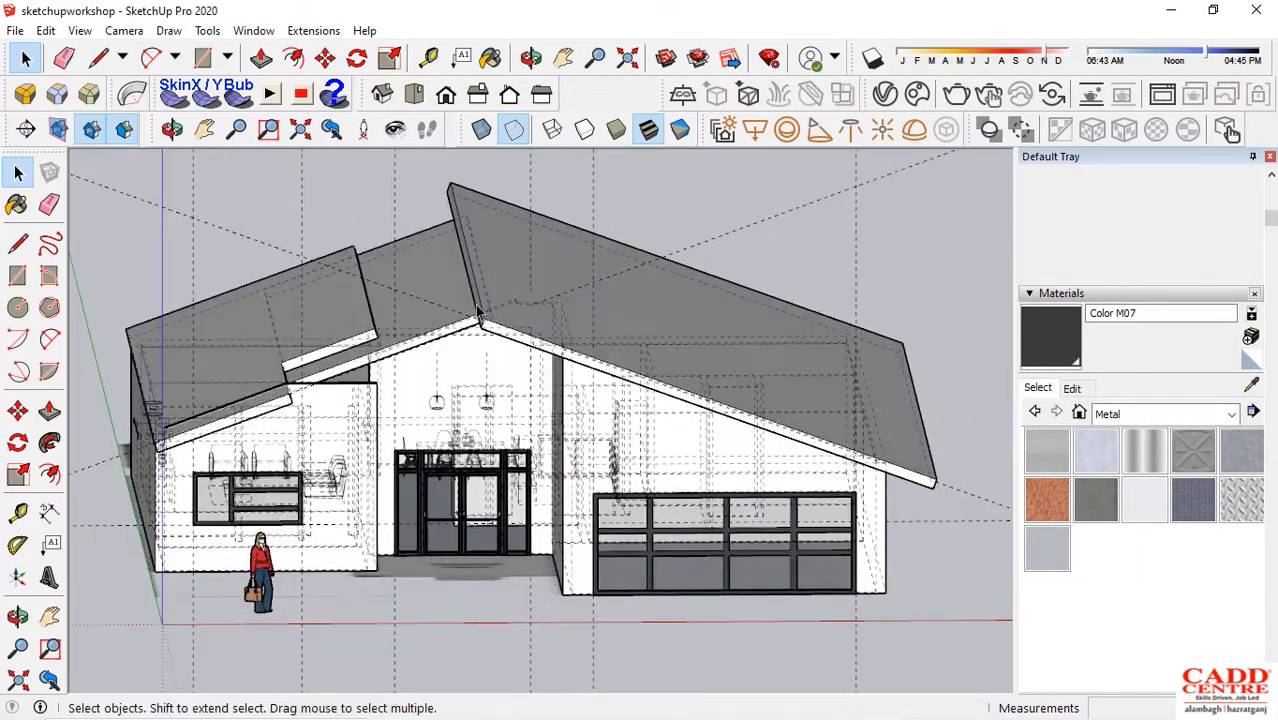
{"action": "scroll", "coordinate": [455, 318], "scroll_direction": "up", "scroll_amount": 2}
{"action": "scroll", "coordinate": [403, 332], "scroll_direction": "up", "scroll_amount": 2}
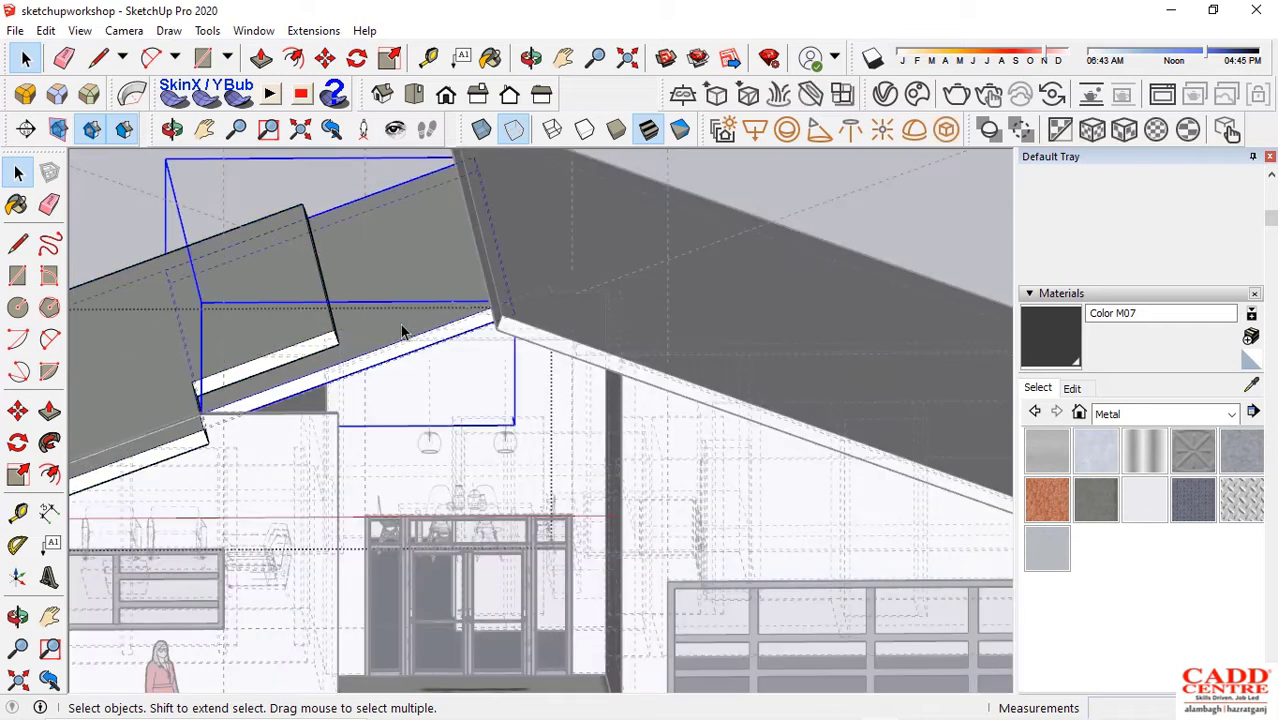
{"action": "double_click", "coordinate": [403, 332]}
{"action": "key", "text": "h"}
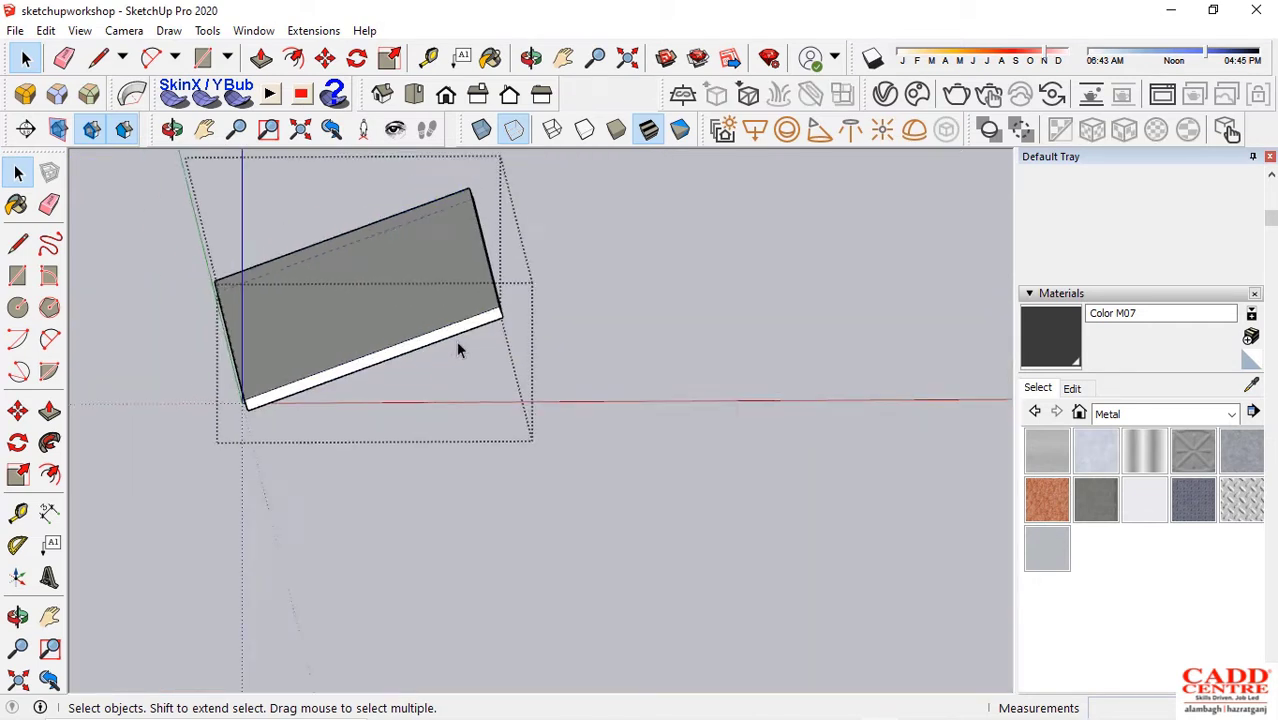
{"action": "middle_click_drag", "start_coordinate": [458, 343], "coordinate": [318, 369]}
{"action": "scroll", "coordinate": [352, 300], "scroll_direction": "up", "scroll_amount": 2}
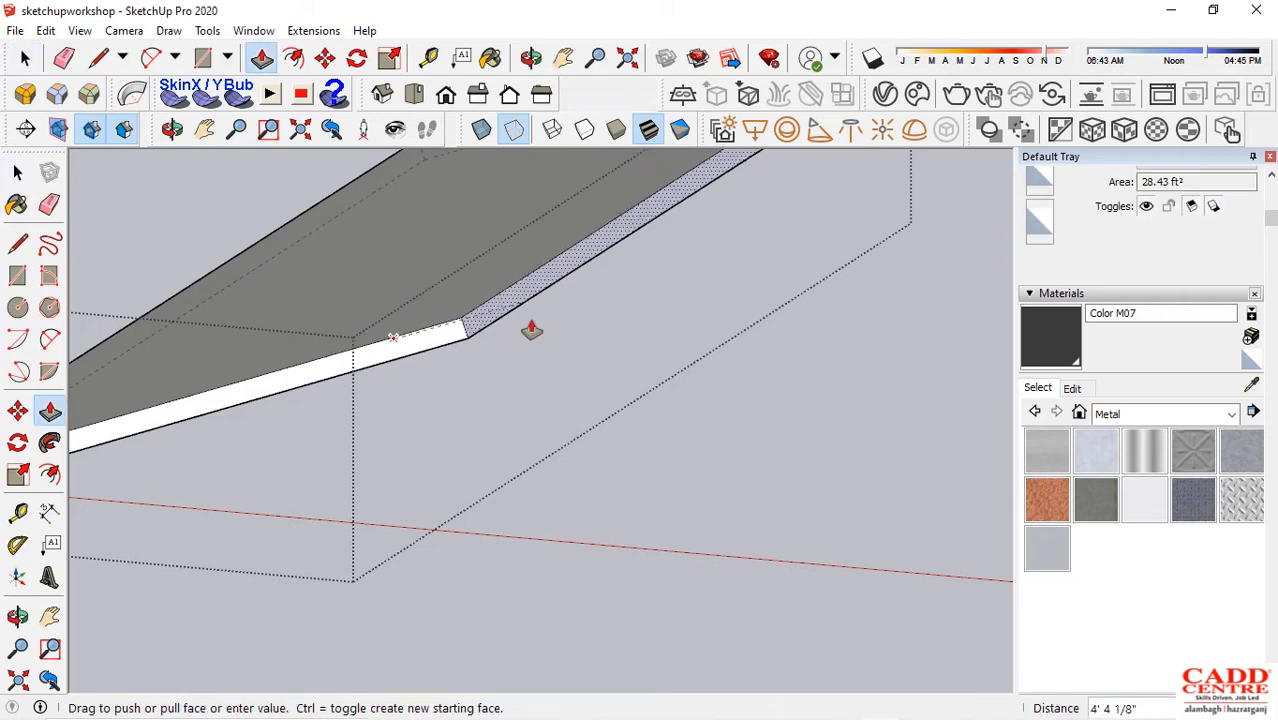
{"action": "key", "text": "h"}
{"action": "scroll", "coordinate": [531, 328], "scroll_direction": "down", "scroll_amount": 1}
{"action": "scroll", "coordinate": [436, 365], "scroll_direction": "down", "scroll_amount": 2}
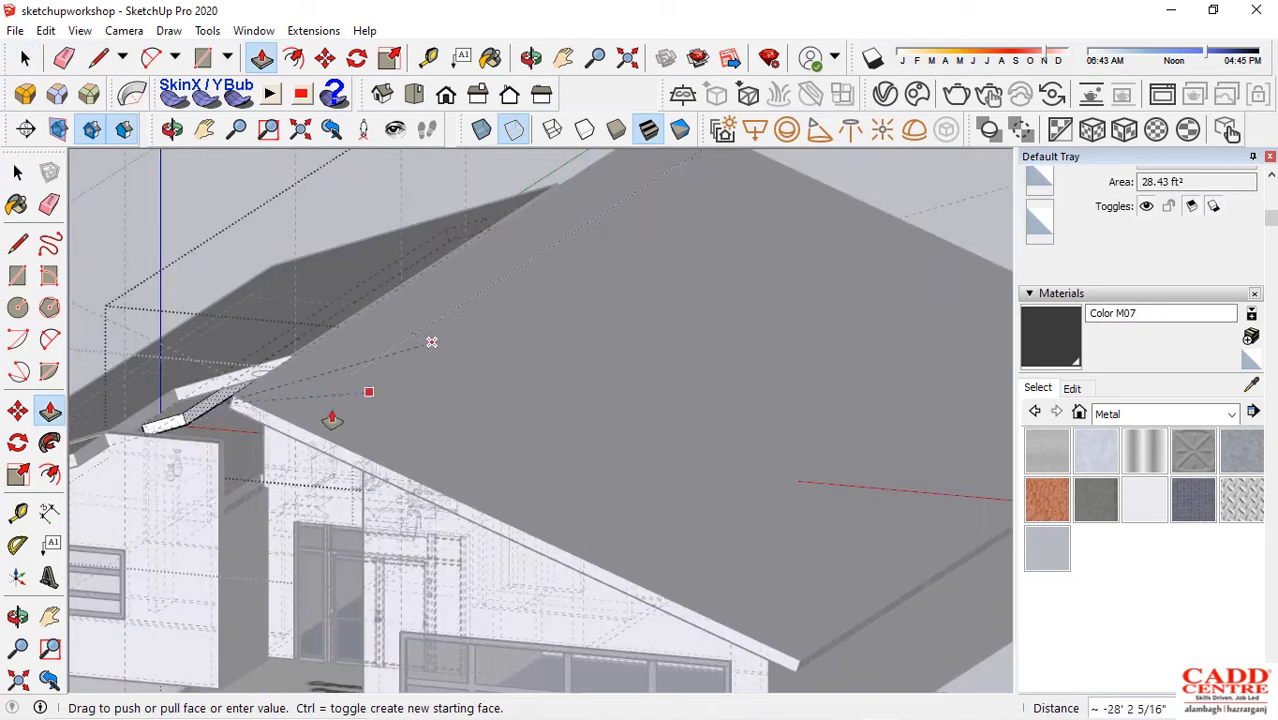
{"action": "scroll", "coordinate": [251, 431], "scroll_direction": "up", "scroll_amount": 3}
{"action": "scroll", "coordinate": [253, 428], "scroll_direction": "up", "scroll_amount": 1}
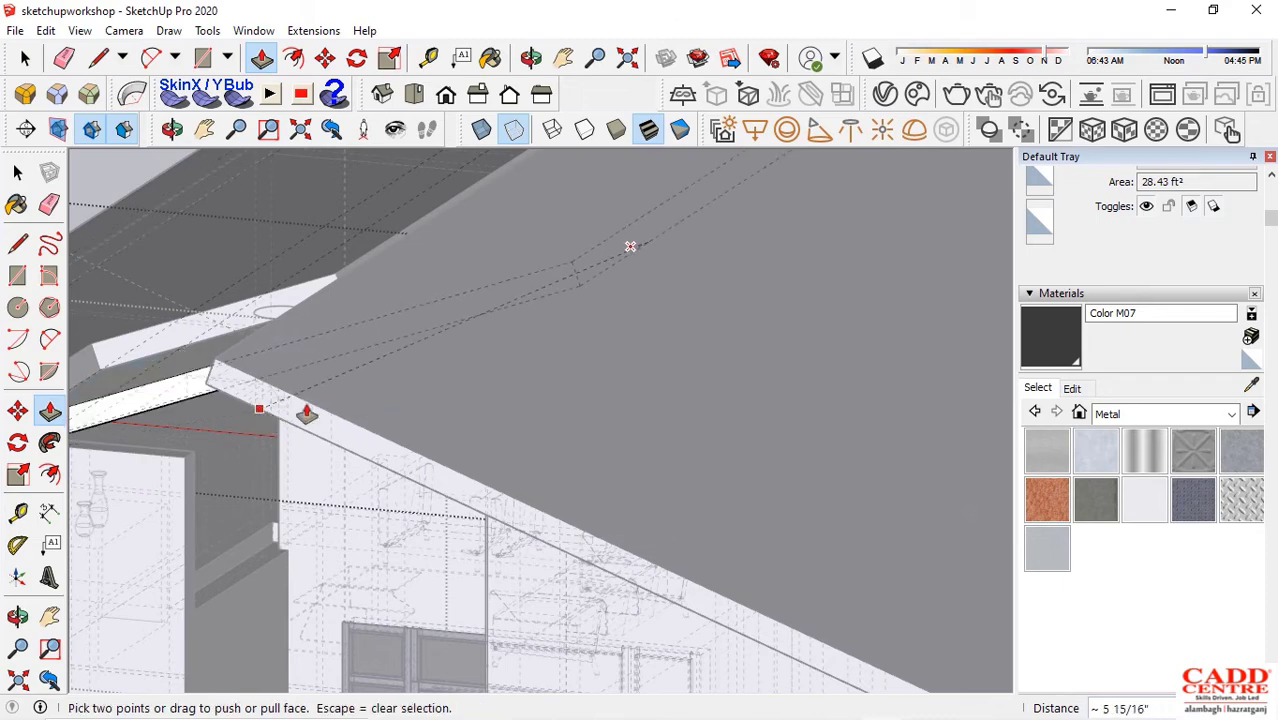
Extend the middle roof slab's upper end face until it runs under the garage roof slab
{"action": "scroll", "coordinate": [414, 500], "scroll_direction": "down", "scroll_amount": 6}
{"action": "middle_click_drag", "start_coordinate": [359, 543], "coordinate": [508, 456]}
{"action": "scroll", "coordinate": [622, 337], "scroll_direction": "up", "scroll_amount": 5}
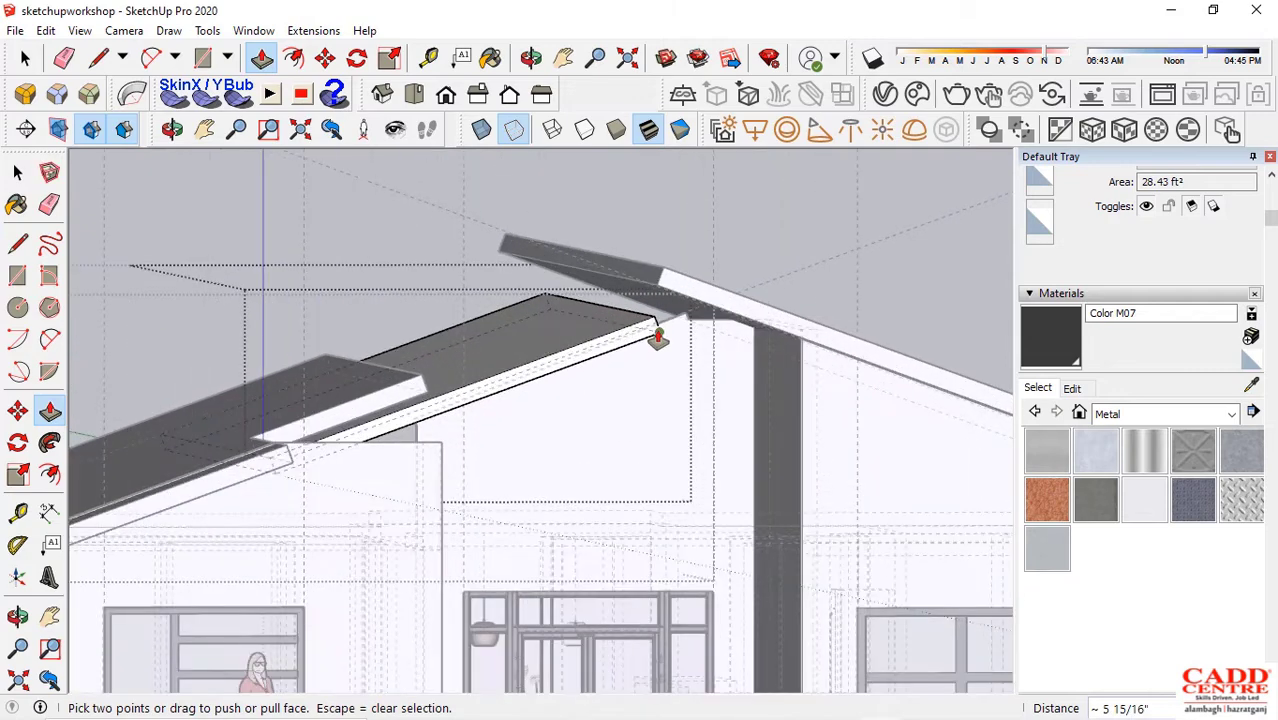
{"action": "middle_click_drag", "start_coordinate": [644, 349], "coordinate": [596, 345]}
{"action": "scroll", "coordinate": [599, 350], "scroll_direction": "up", "scroll_amount": 5}
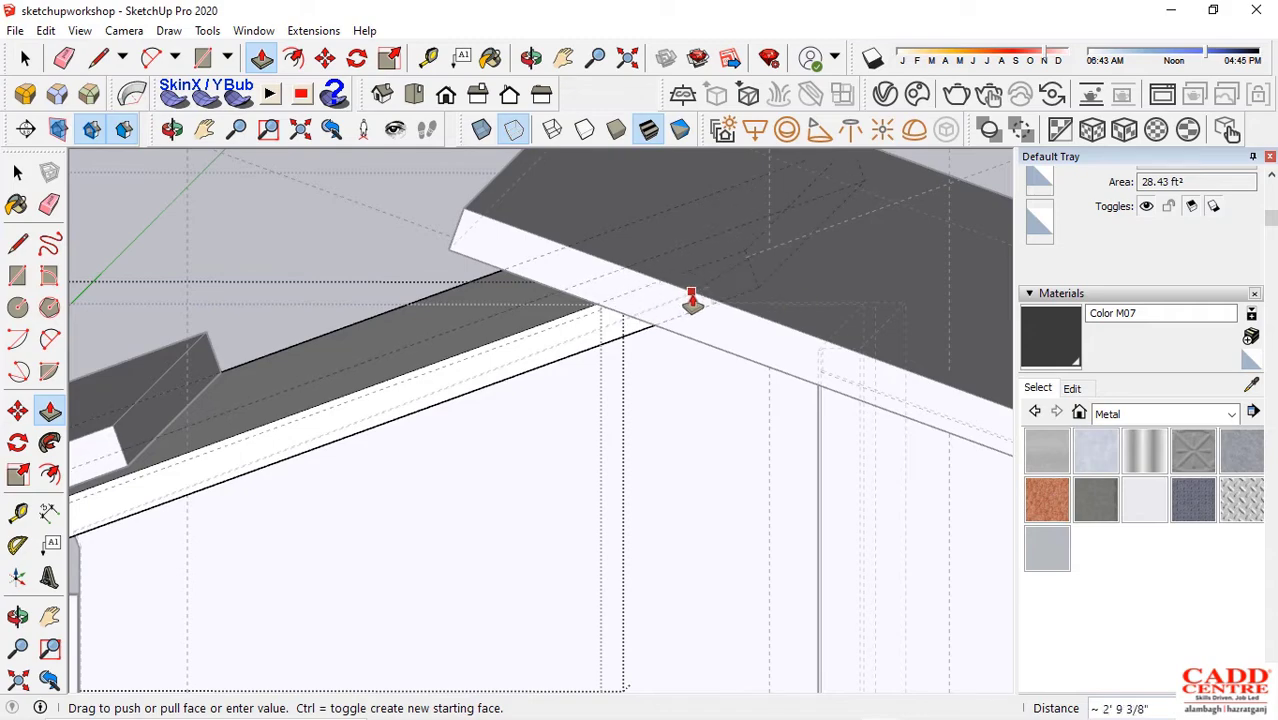
{"action": "scroll", "coordinate": [613, 428], "scroll_direction": "down", "scroll_amount": 3}
{"action": "mouse_move", "coordinate": [613, 428]}
{"action": "middle_mouse_down"}
{"action": "mouse_move", "coordinate": [639, 402]}
{"action": "mouse_move", "coordinate": [621, 432]}
{"action": "mouse_move", "coordinate": [719, 437]}
{"action": "mouse_move", "coordinate": [620, 416]}
{"action": "middle_mouse_up"}
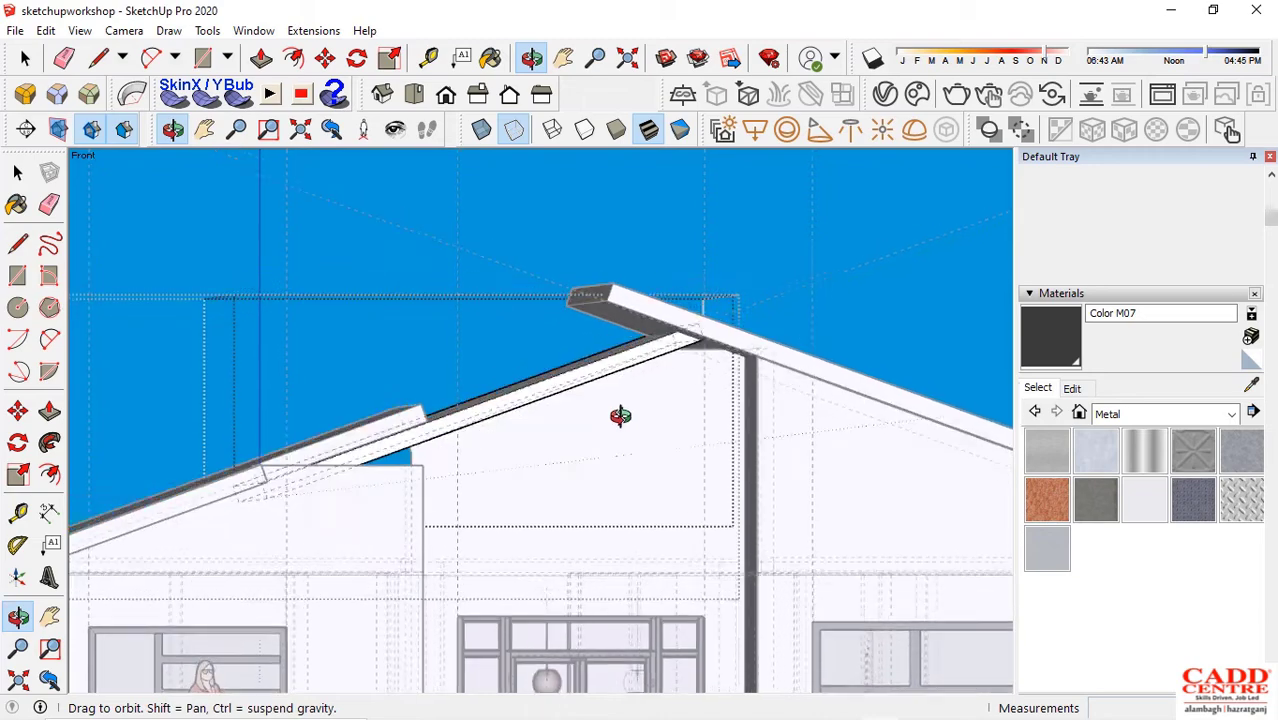
{"action": "scroll", "coordinate": [535, 345], "scroll_direction": "down", "scroll_amount": 5}
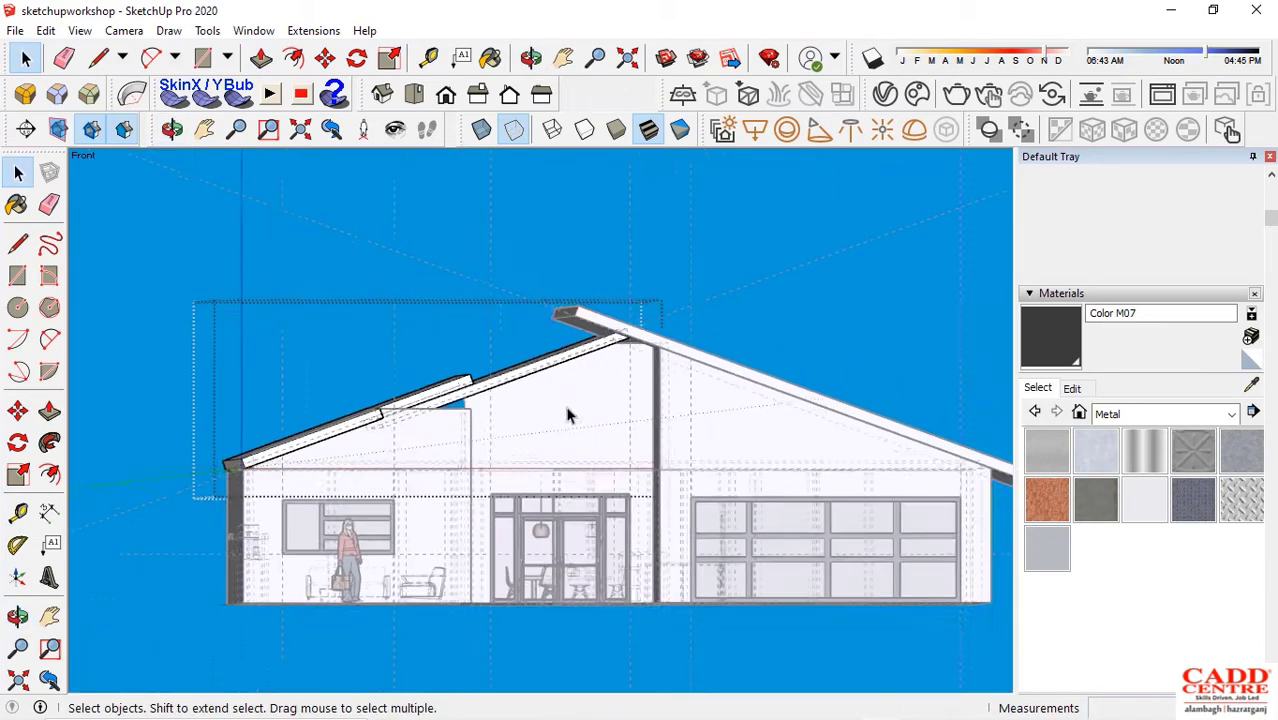
Open the house wall group and examine where the front walls meet the sloping roof slabs above the window and entrance
{"action": "scroll", "coordinate": [541, 421], "scroll_direction": "down", "scroll_amount": 2}
{"action": "mouse_move", "coordinate": [513, 502]}
{"action": "middle_mouse_down"}
{"action": "mouse_move", "coordinate": [550, 565]}
{"action": "mouse_move", "coordinate": [519, 499]}
{"action": "middle_mouse_up"}
{"action": "scroll", "coordinate": [517, 501], "scroll_direction": "up", "scroll_amount": 3}
{"action": "scroll", "coordinate": [434, 382], "scroll_direction": "down", "scroll_amount": 3}
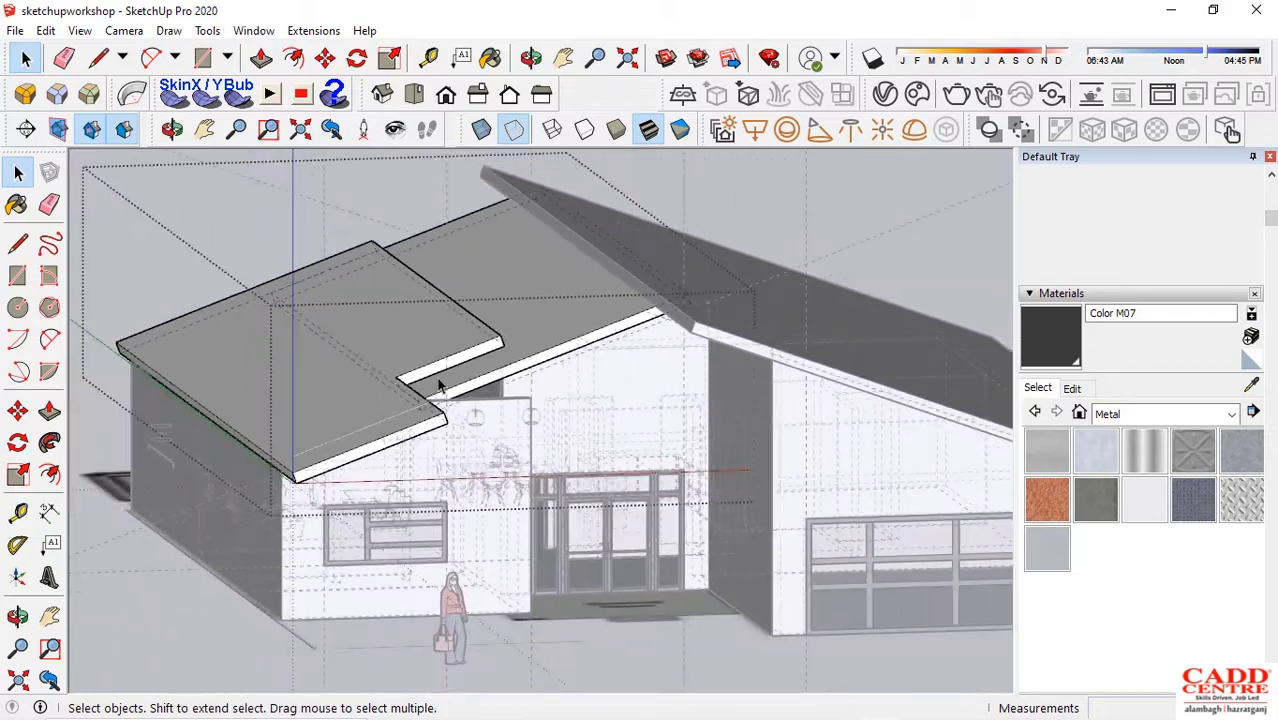
{"action": "middle_click_drag", "start_coordinate": [437, 385], "coordinate": [614, 578]}
{"action": "scroll", "coordinate": [614, 578], "scroll_direction": "up", "scroll_amount": 4}
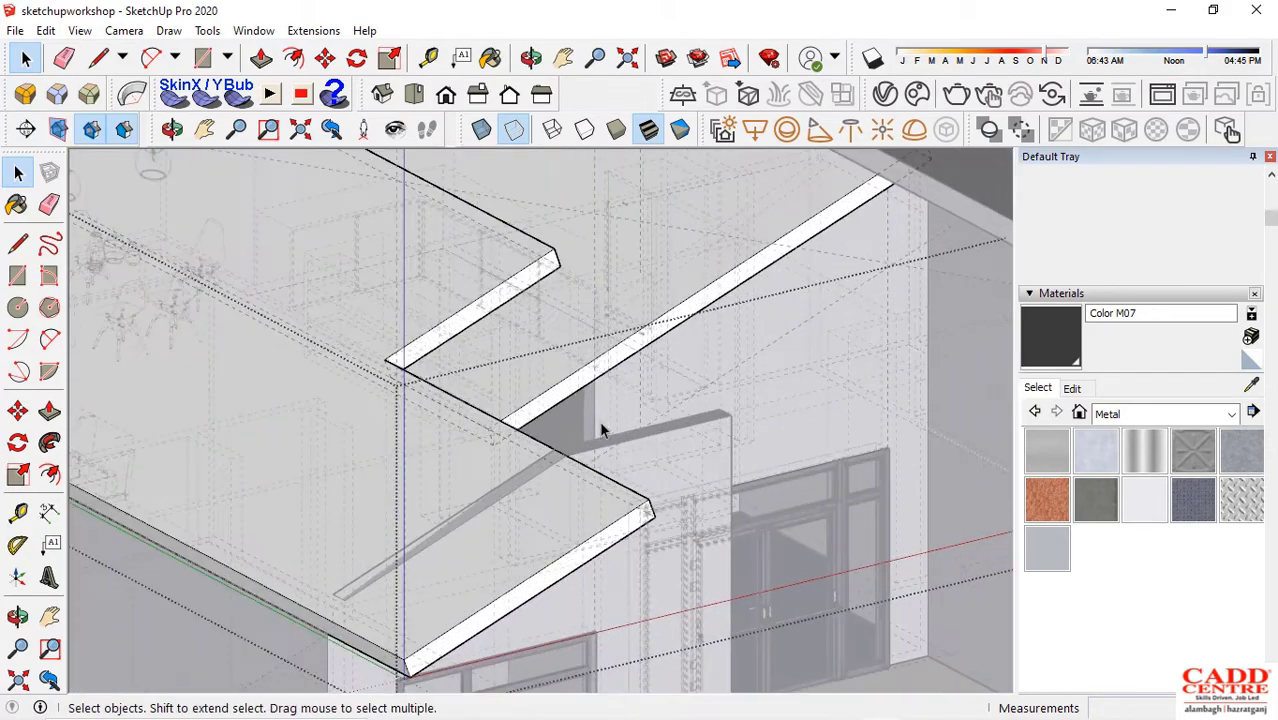
{"action": "double_click", "coordinate": [567, 392]}
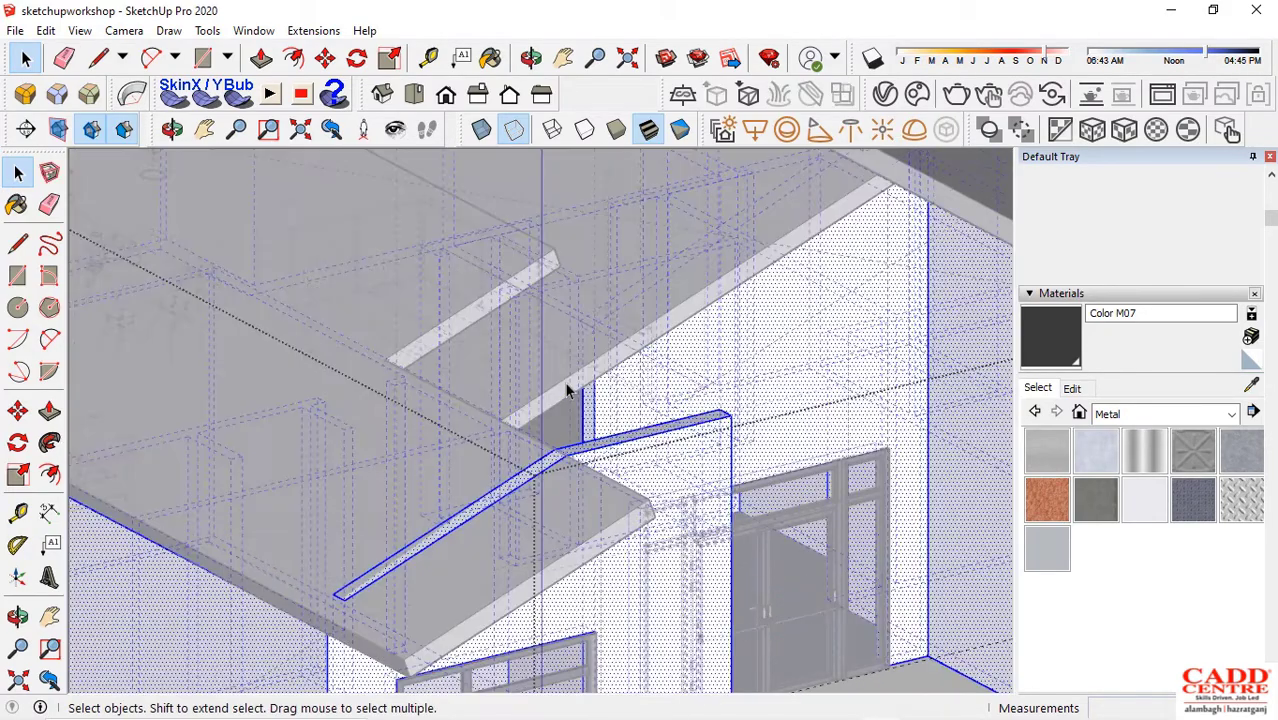
{"action": "scroll", "coordinate": [522, 414], "scroll_direction": "down", "scroll_amount": 6}
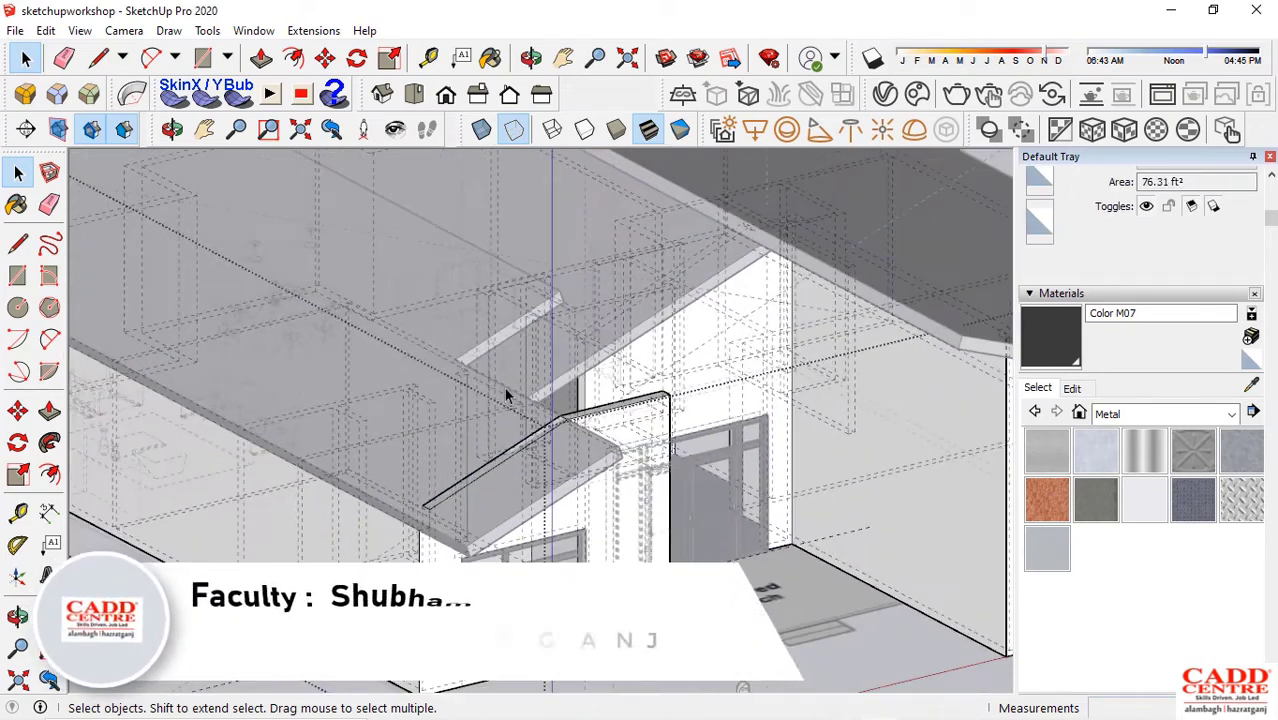
{"action": "scroll", "coordinate": [437, 402], "scroll_direction": "up", "scroll_amount": 6}
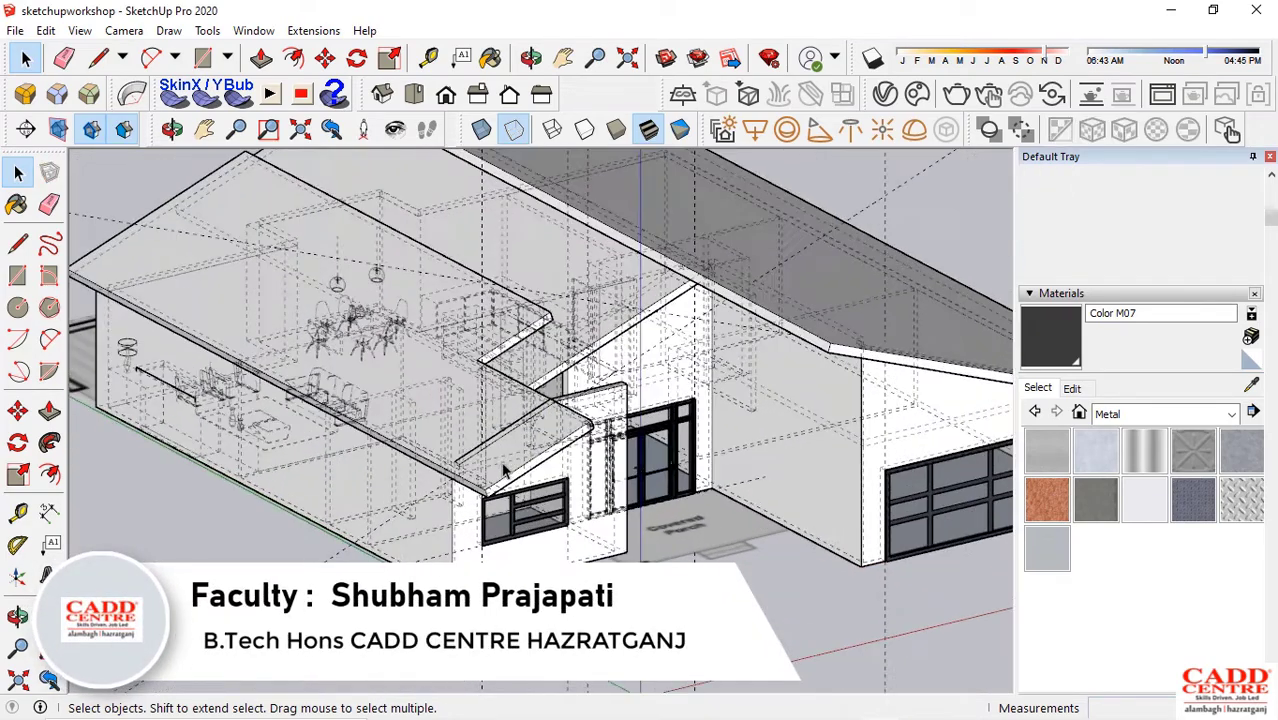
{"action": "scroll", "coordinate": [428, 376], "scroll_direction": "down", "scroll_amount": 8}
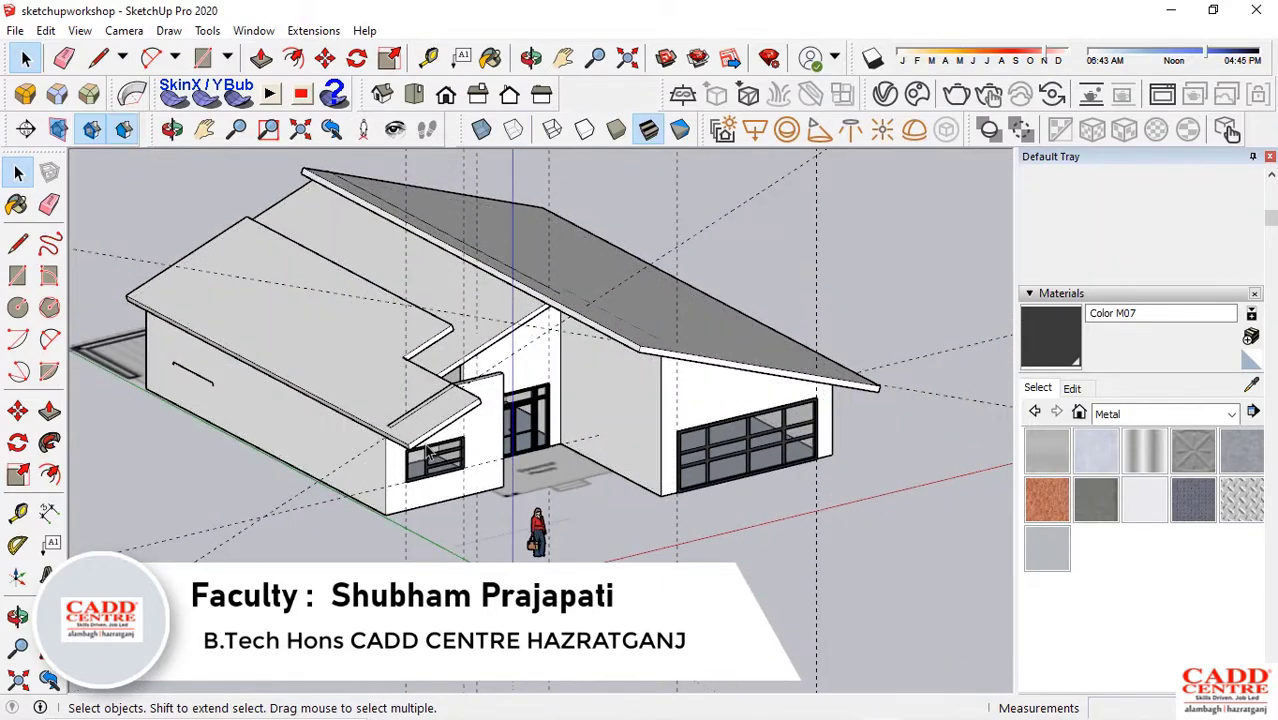
{"action": "middle_click_drag", "start_coordinate": [430, 453], "coordinate": [290, 374]}
{"action": "scroll", "coordinate": [488, 360], "scroll_direction": "up", "scroll_amount": 3}
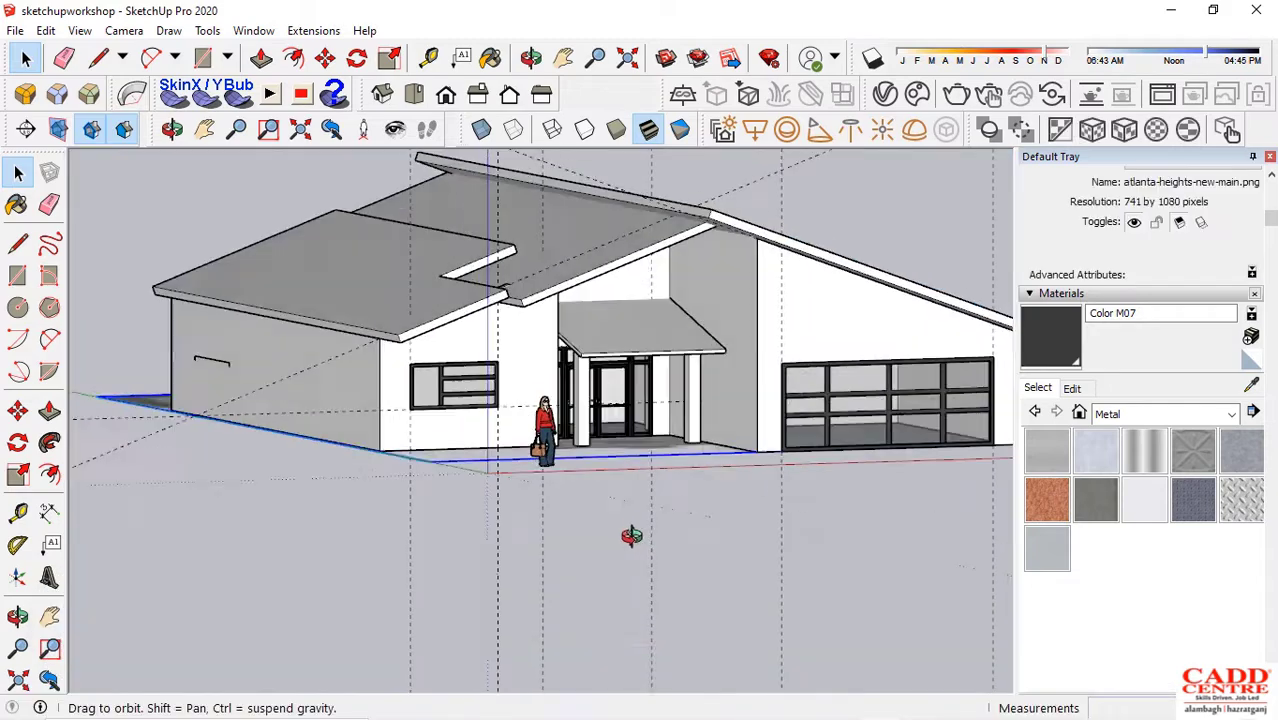
View the house from the front and compare it with the reference house image in PowerPoint, then return to SketchUp
{"action": "middle_click_drag", "start_coordinate": [632, 536], "coordinate": [514, 548]}
{"action": "scroll", "coordinate": [474, 500], "scroll_direction": "down", "scroll_amount": 4}
{"action": "left_click", "coordinate": [923, 592]}
{"action": "scroll", "coordinate": [397, 497], "scroll_direction": "down", "scroll_amount": 1}
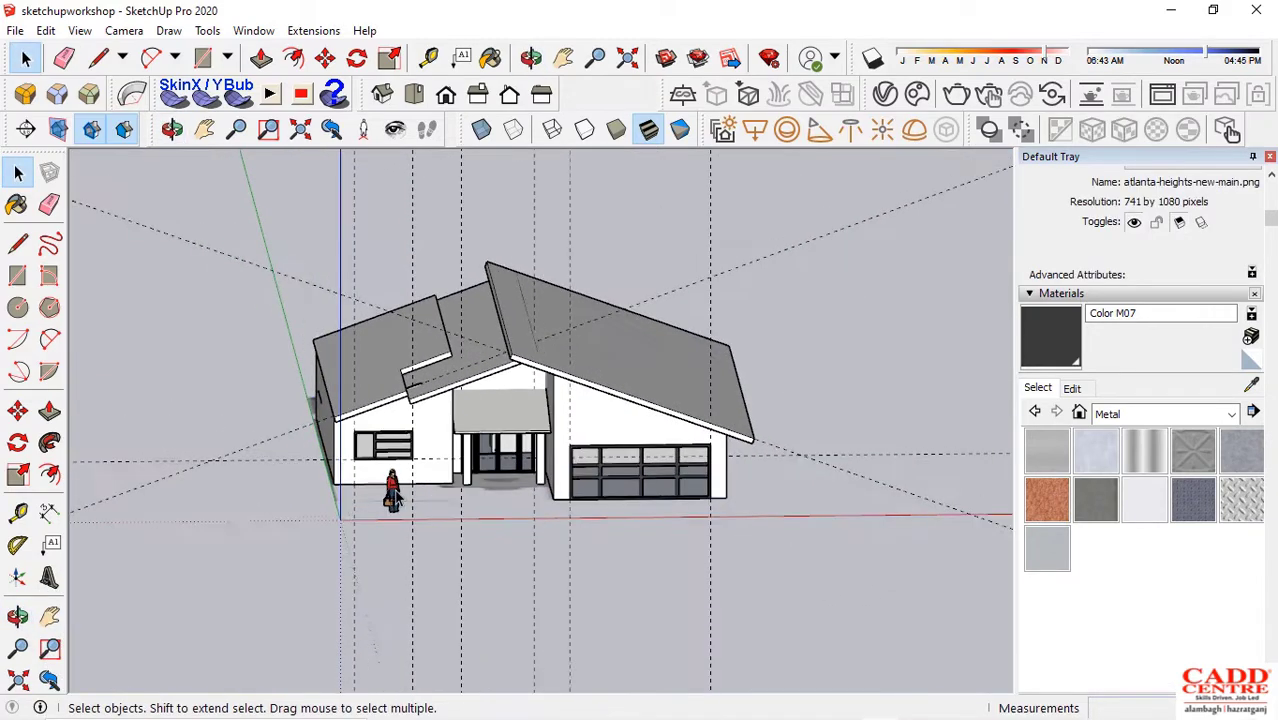
{"action": "middle_click_drag", "start_coordinate": [395, 497], "coordinate": [330, 485]}
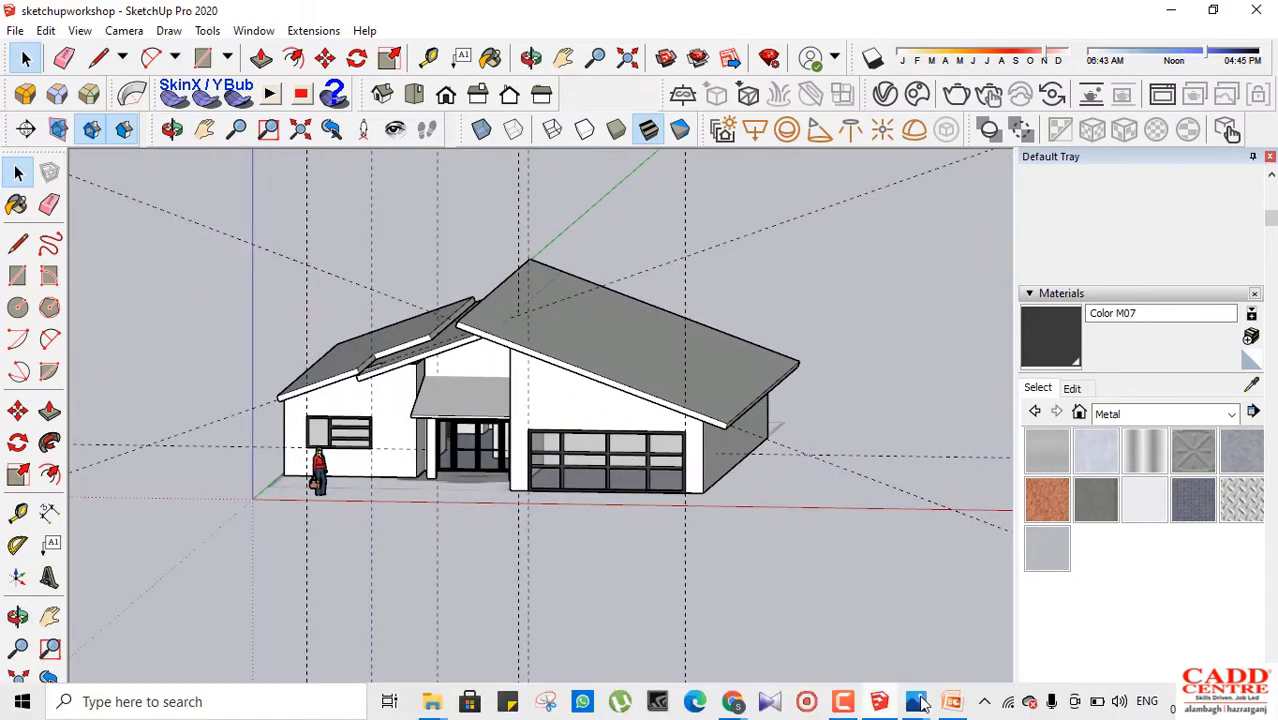
{"action": "mouse_move", "coordinate": [948, 704]}
{"action": "left_click", "coordinate": [958, 606]}
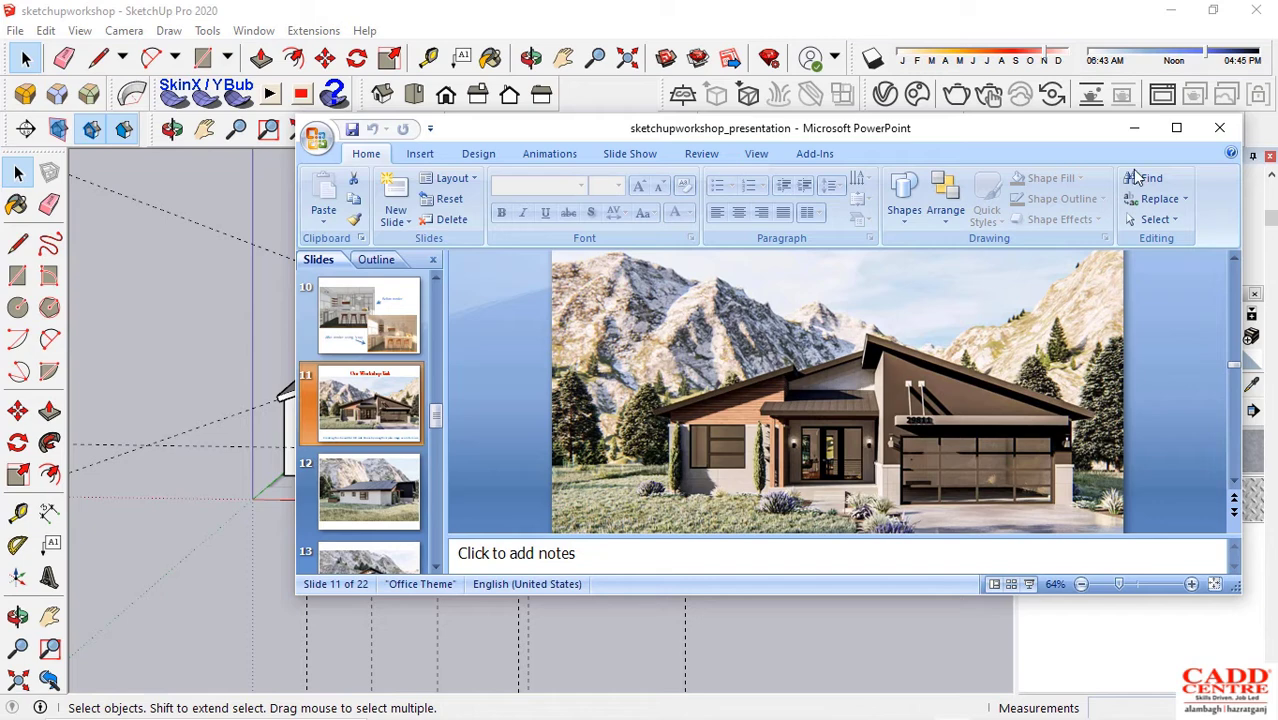
{"action": "left_click", "coordinate": [1135, 130]}
{"action": "scroll", "coordinate": [503, 422], "scroll_direction": "up", "scroll_amount": 2}
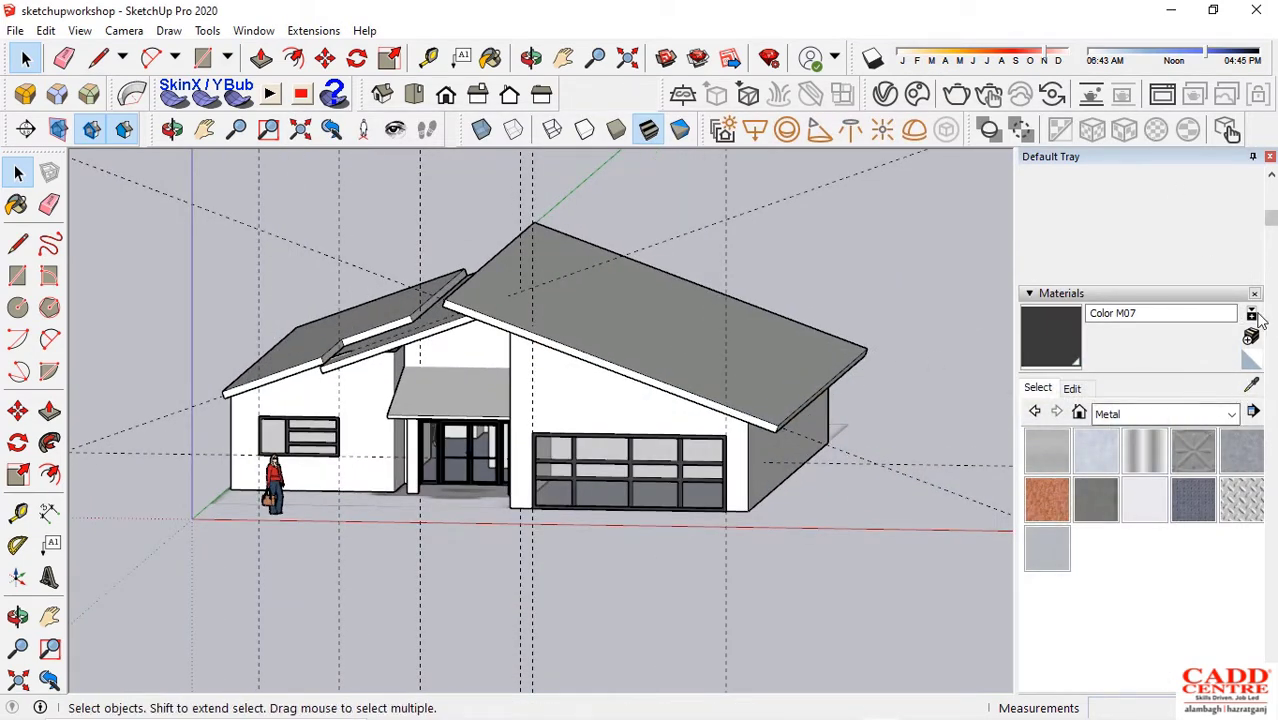
Paint the main roof slabs with a brown shingle roofing material and the entrance canopy with Roofing Tile Spanish
{"action": "left_click", "coordinate": [1234, 414]}
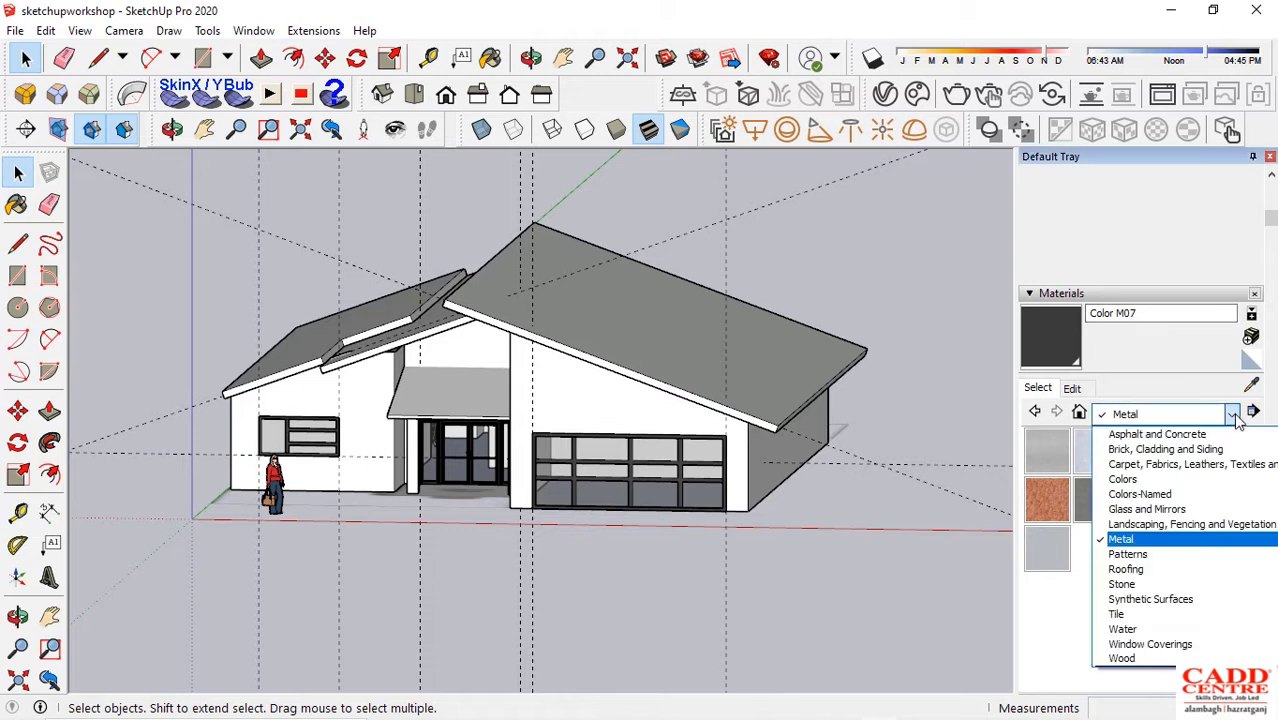
{"action": "left_click", "coordinate": [1166, 450]}
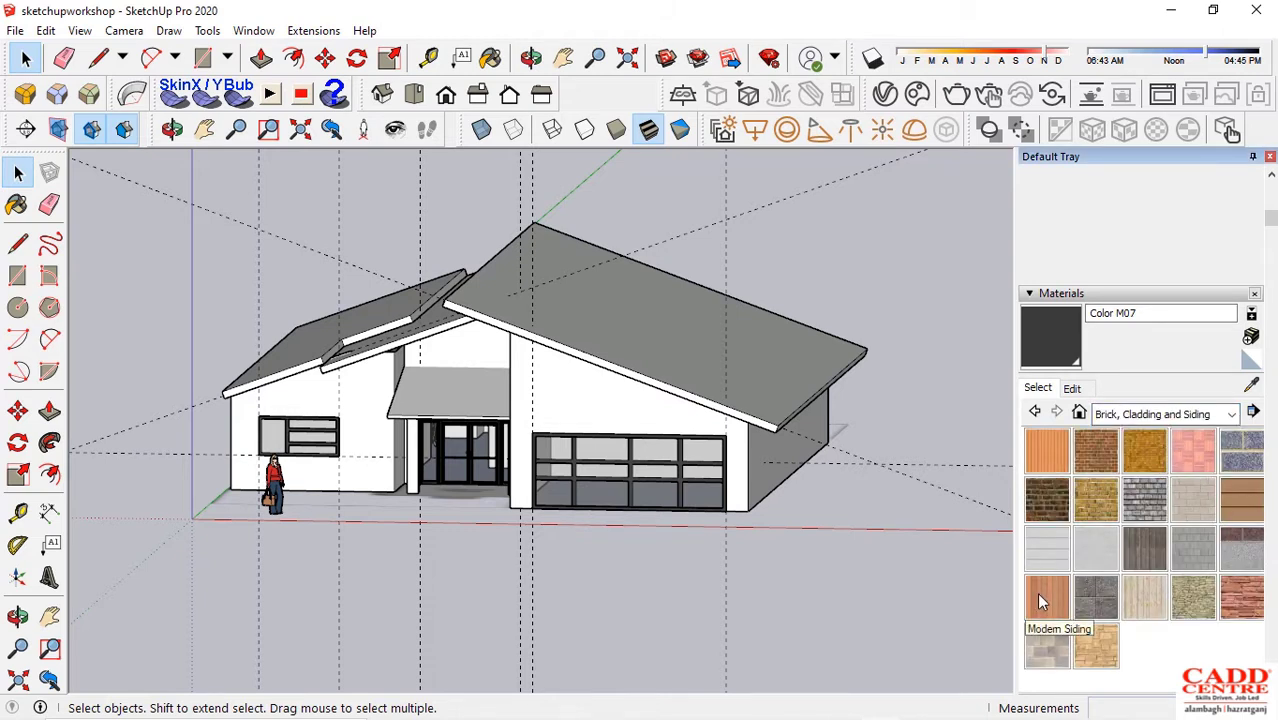
{"action": "left_click", "coordinate": [1232, 414]}
{"action": "left_click", "coordinate": [1130, 545]}
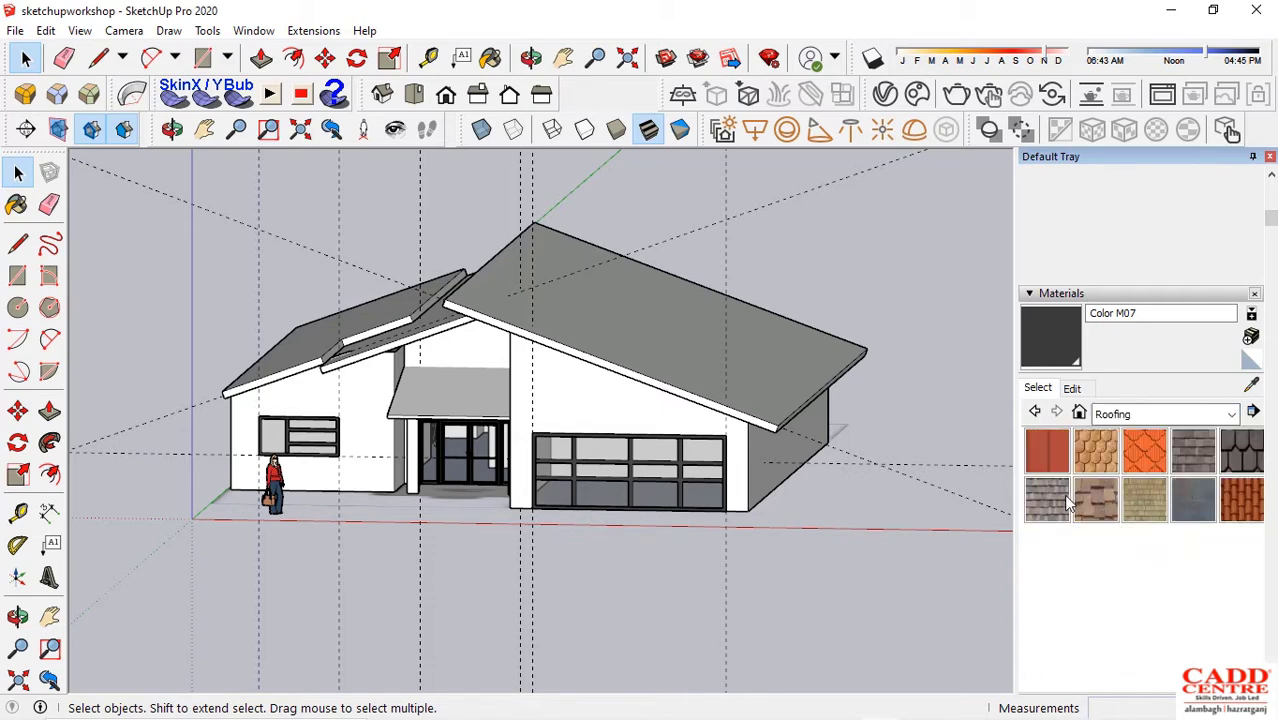
{"action": "left_click", "coordinate": [1241, 498]}
{"action": "left_click", "coordinate": [793, 381]}
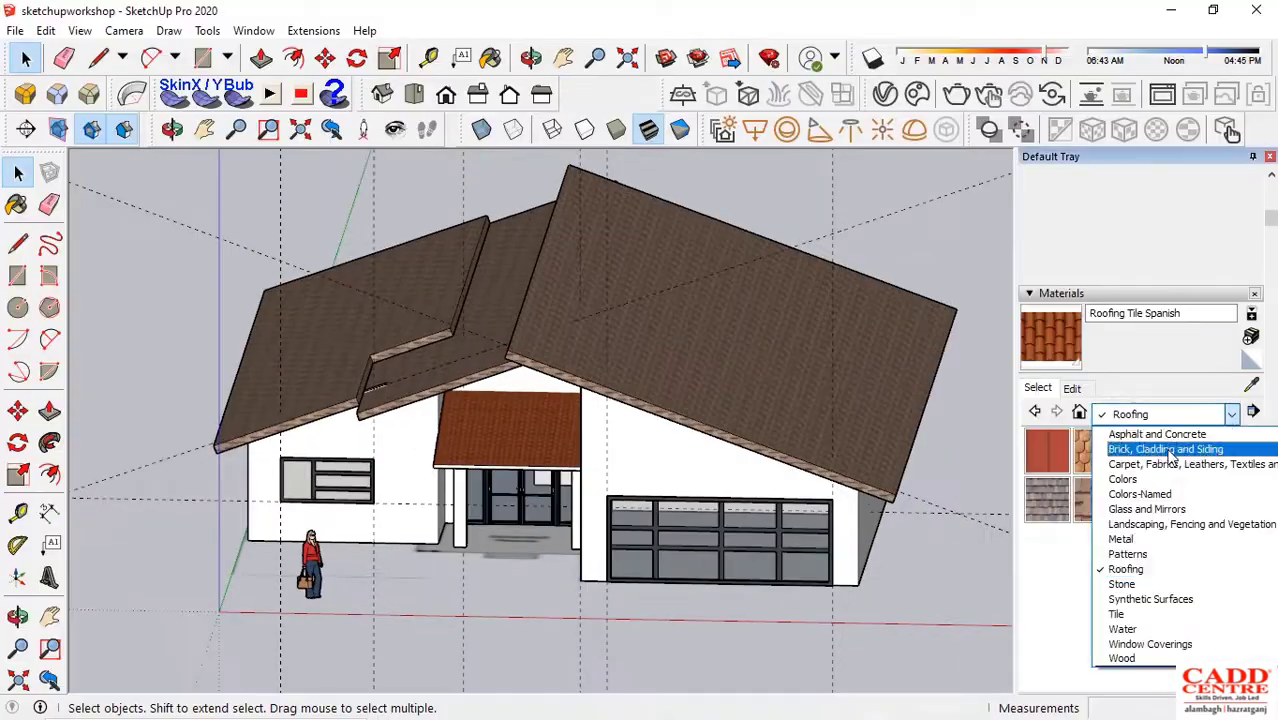
Paint the exterior walls with Color D01 and hide the axes and guides
{"action": "left_click", "coordinate": [1110, 477]}
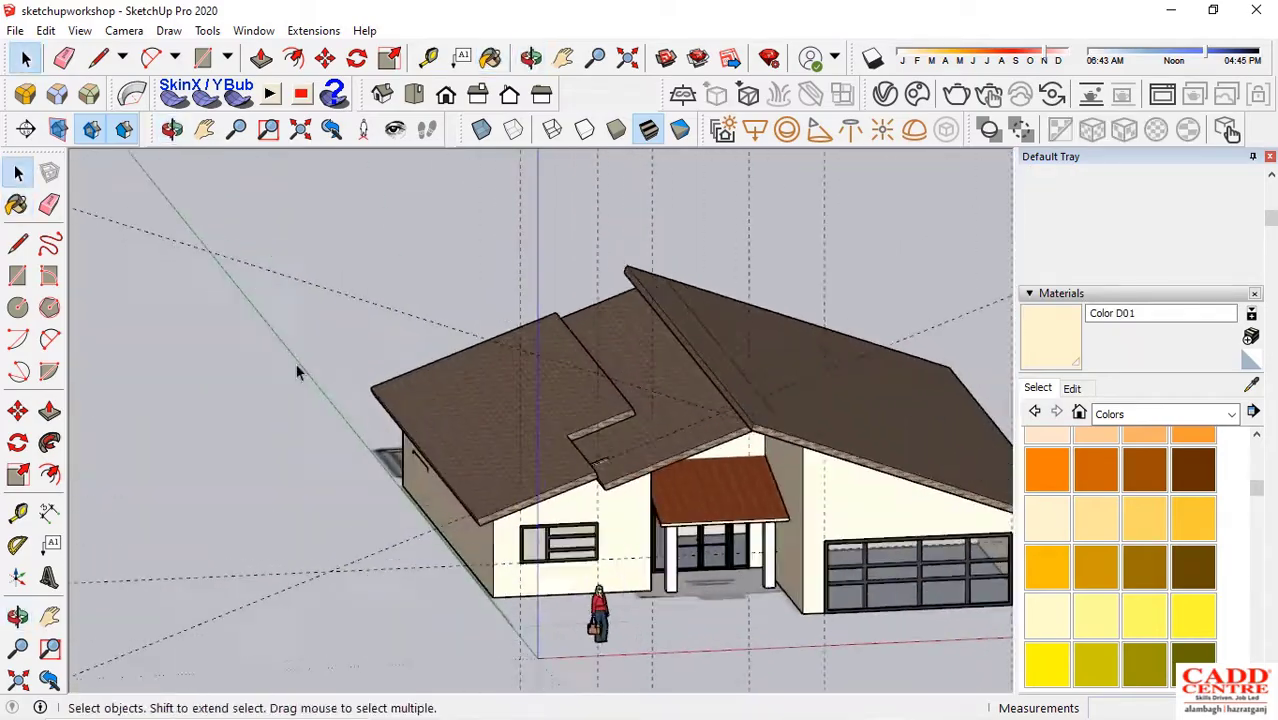
{"action": "left_click", "coordinate": [79, 30]}
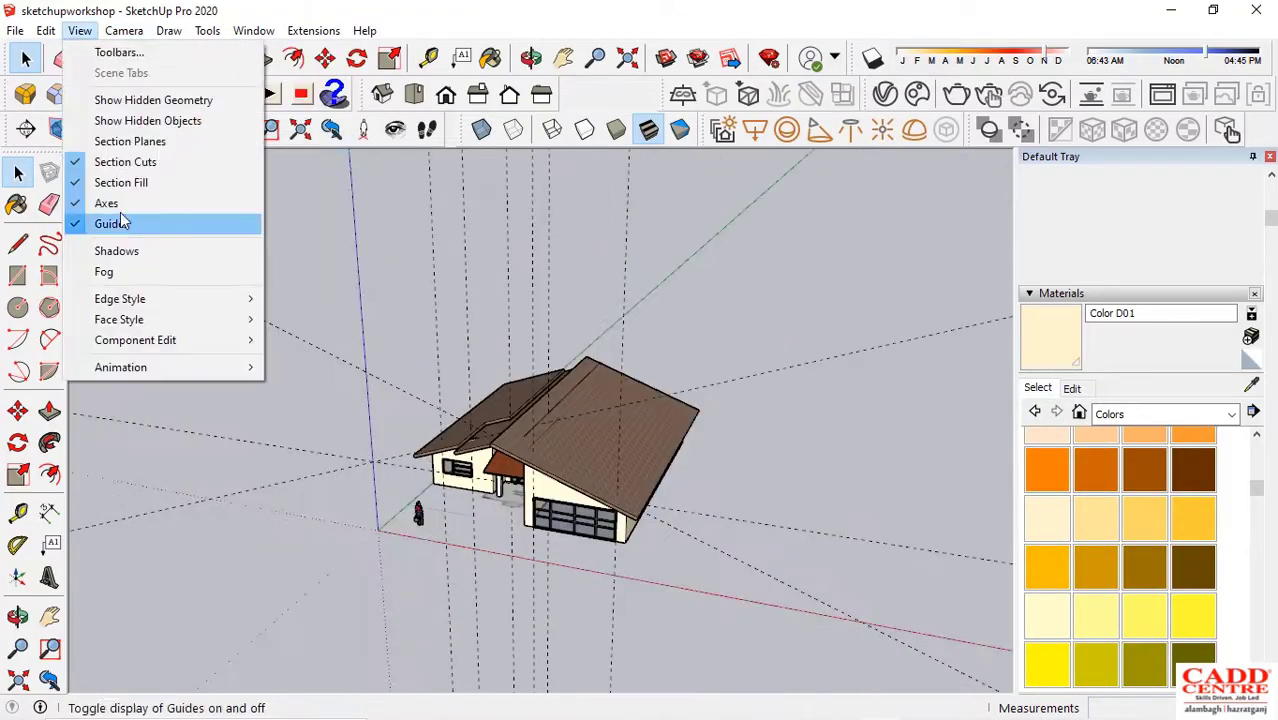
{"action": "left_click", "coordinate": [105, 220]}
Examine the painted house from the front and the entrance side
{"action": "middle_click_drag", "start_coordinate": [600, 500], "coordinate": [637, 513]}
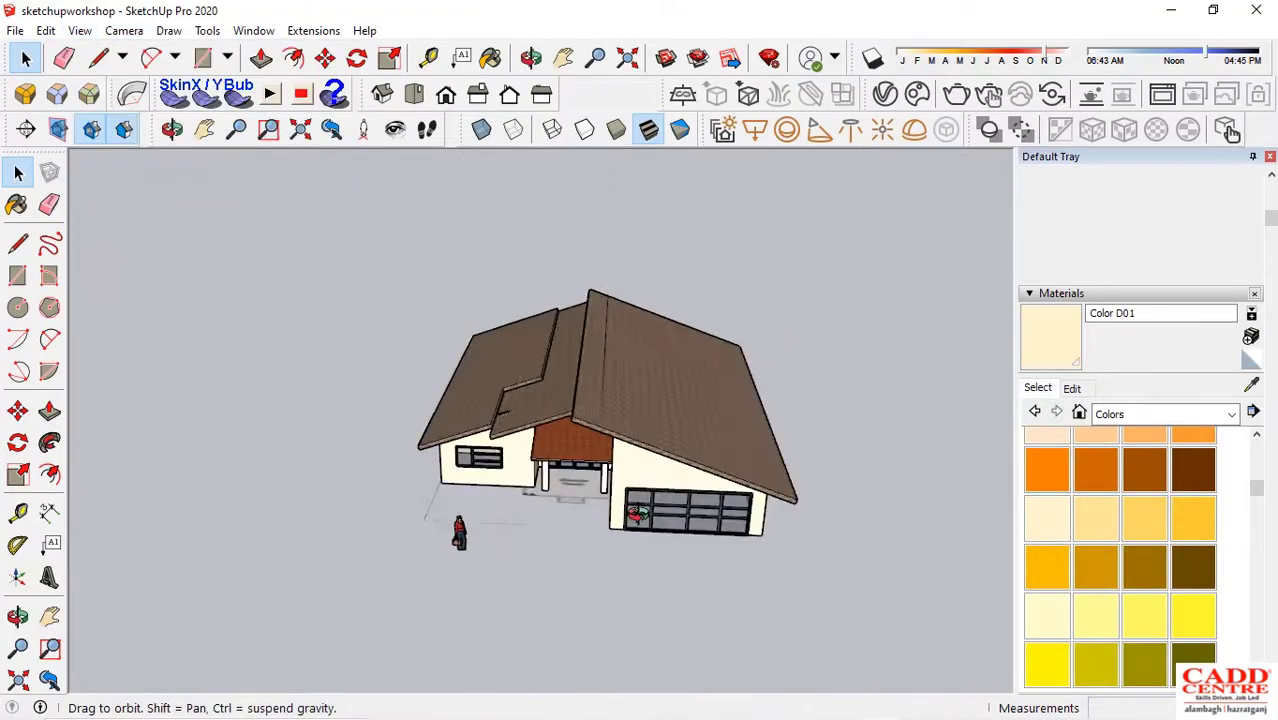
{"action": "middle_click_drag", "start_coordinate": [513, 513], "coordinate": [196, 467]}
{"action": "scroll", "coordinate": [331, 488], "scroll_direction": "down", "scroll_amount": 3}
{"action": "scroll", "coordinate": [196, 467], "scroll_direction": "down", "scroll_amount": 2}
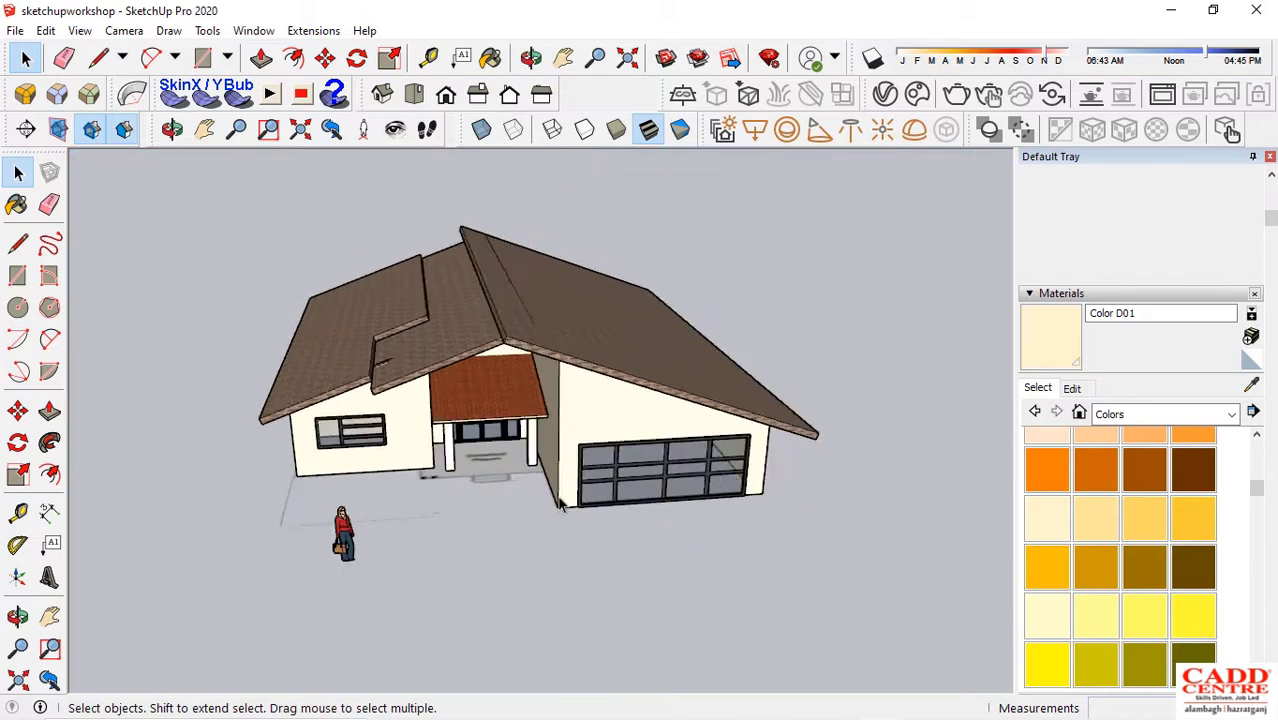
{"action": "scroll", "coordinate": [562, 503], "scroll_direction": "up", "scroll_amount": 4}
{"action": "middle_click_drag", "start_coordinate": [502, 511], "coordinate": [583, 491]}
{"action": "middle_click_drag", "start_coordinate": [620, 476], "coordinate": [670, 602]}
{"action": "scroll", "coordinate": [595, 467], "scroll_direction": "down", "scroll_amount": 2}
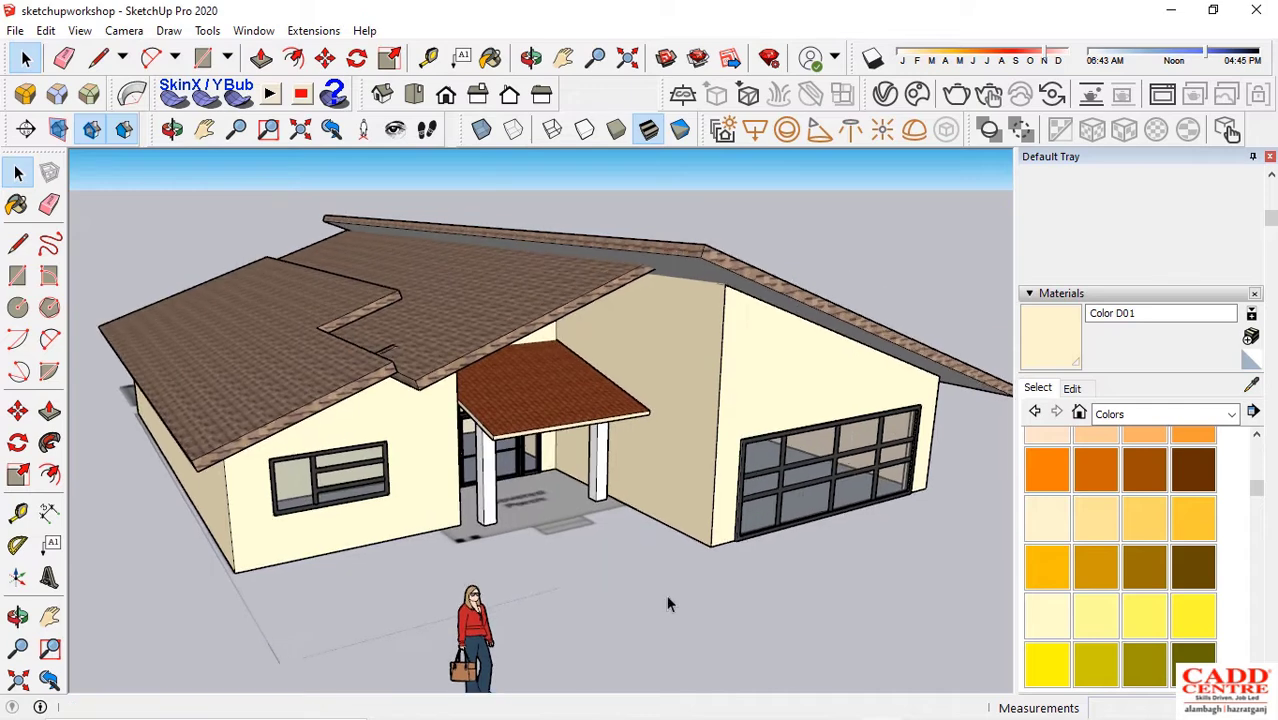
Open the shadow settings and turn on shadows for the house model
{"action": "left_click", "coordinate": [1040, 293]}
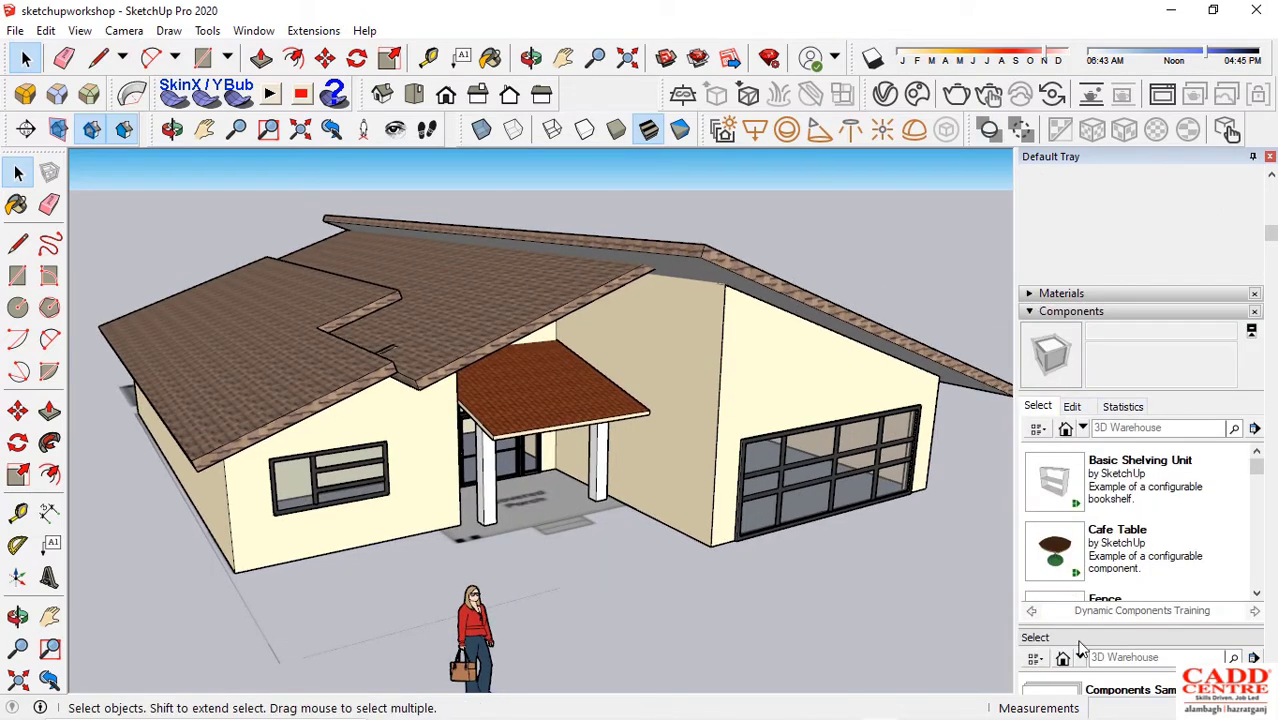
{"action": "scroll", "coordinate": [1170, 550], "scroll_direction": "down", "scroll_amount": 5}
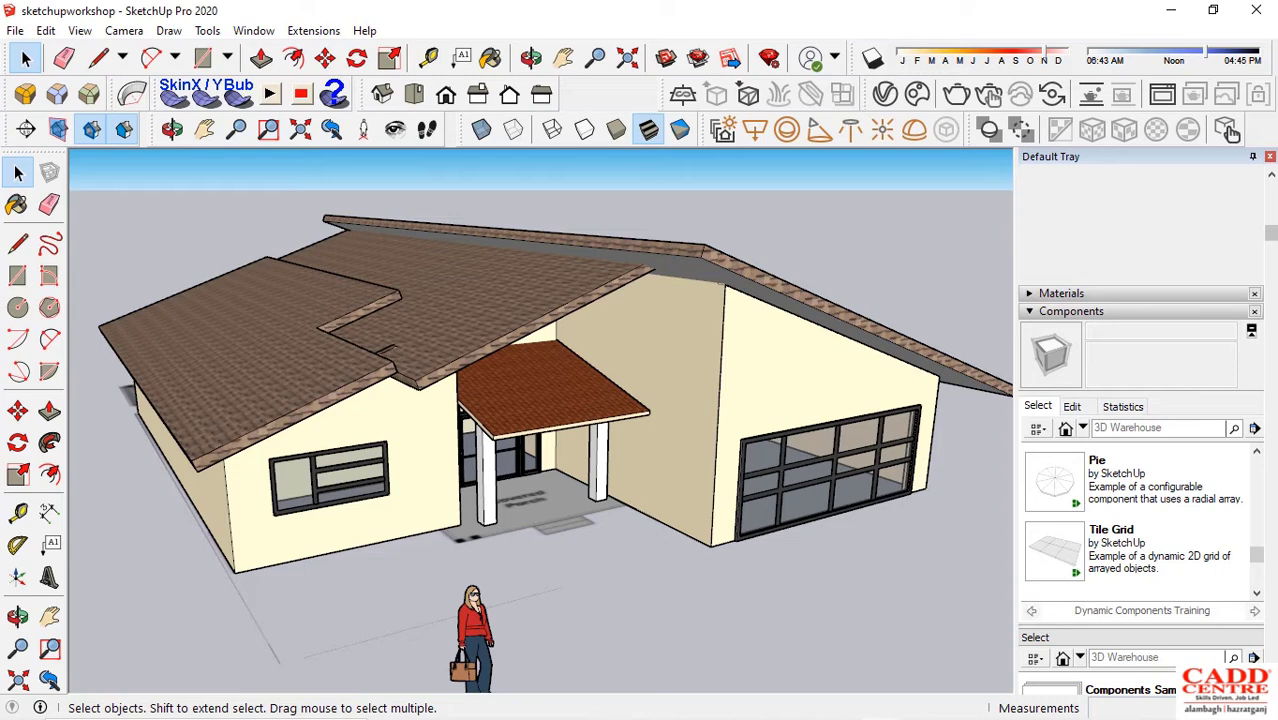
{"action": "scroll", "coordinate": [1140, 450], "scroll_direction": "up", "scroll_amount": 1}
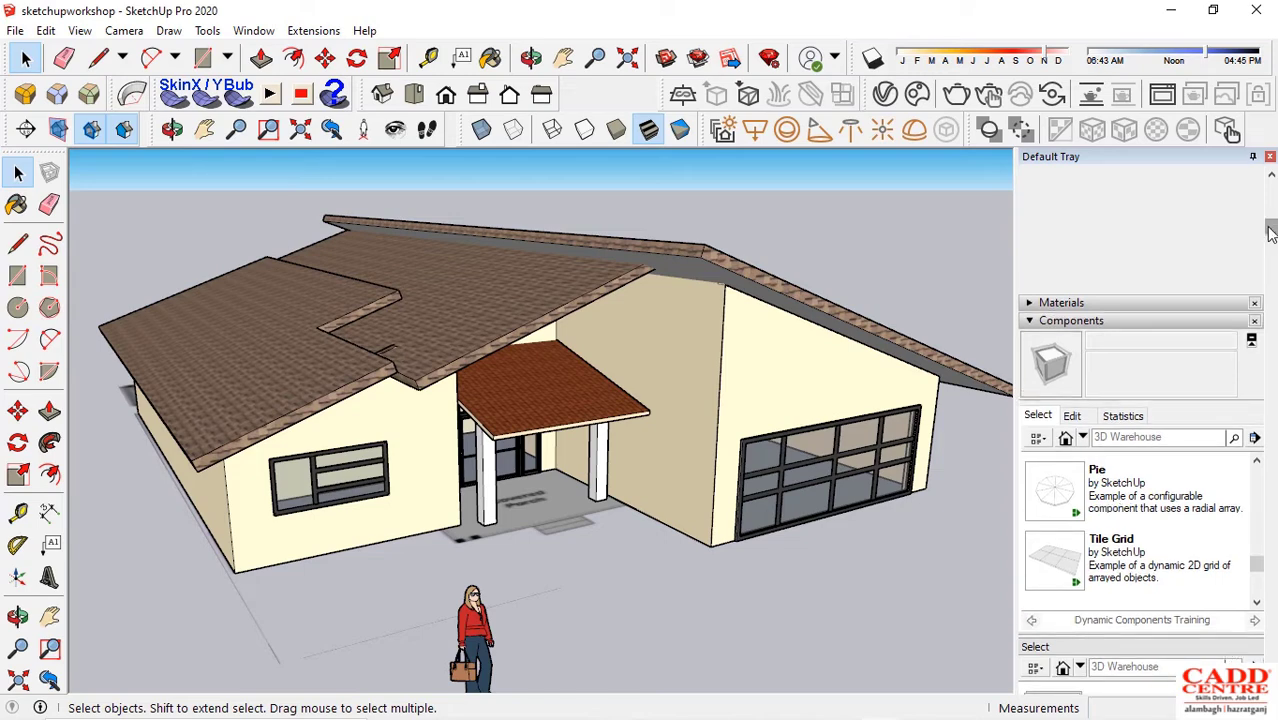
{"action": "scroll", "coordinate": [1270, 232], "scroll_direction": "down", "scroll_amount": 5}
{"action": "left_click", "coordinate": [1030, 503]}
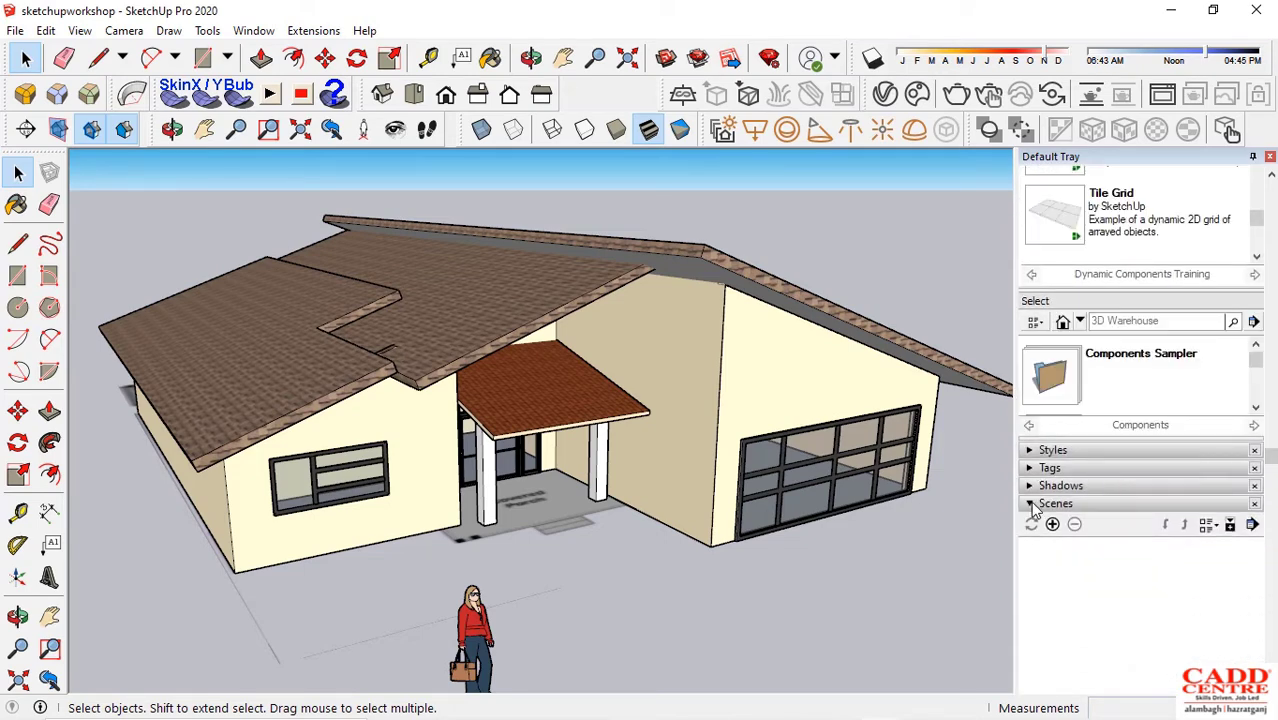
{"action": "left_click", "coordinate": [1045, 486]}
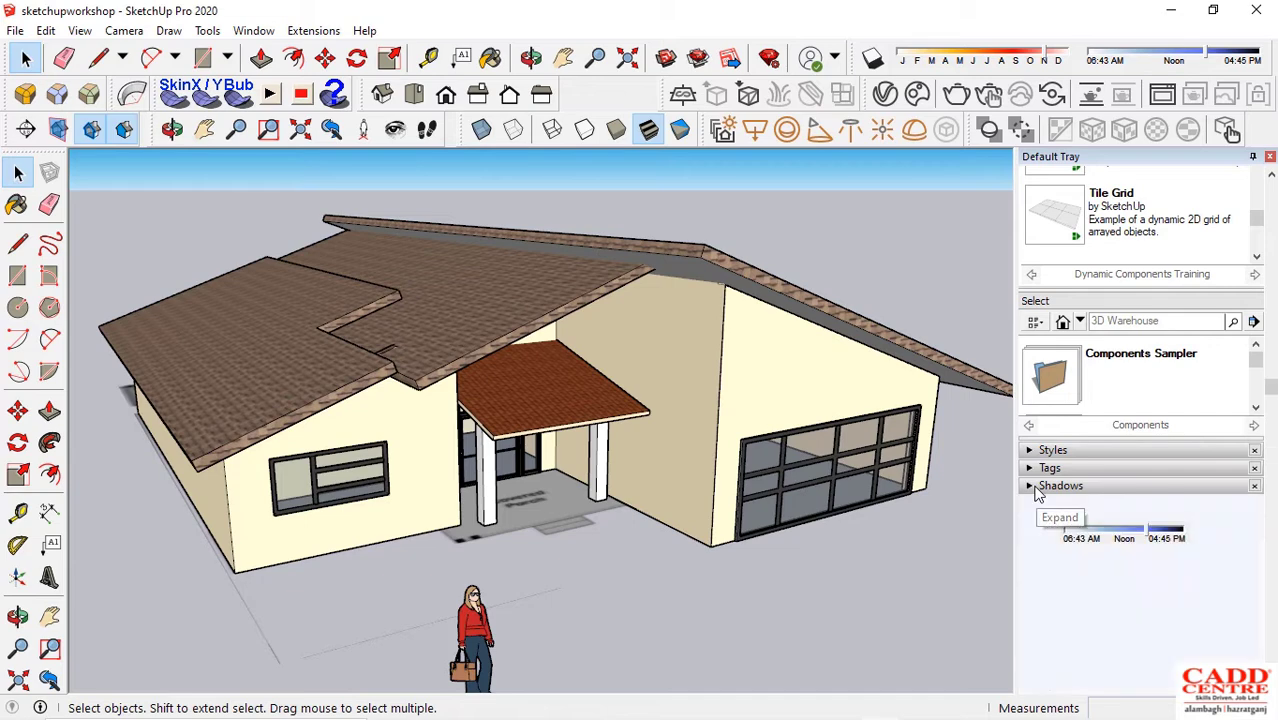
{"action": "left_click", "coordinate": [124, 31]}
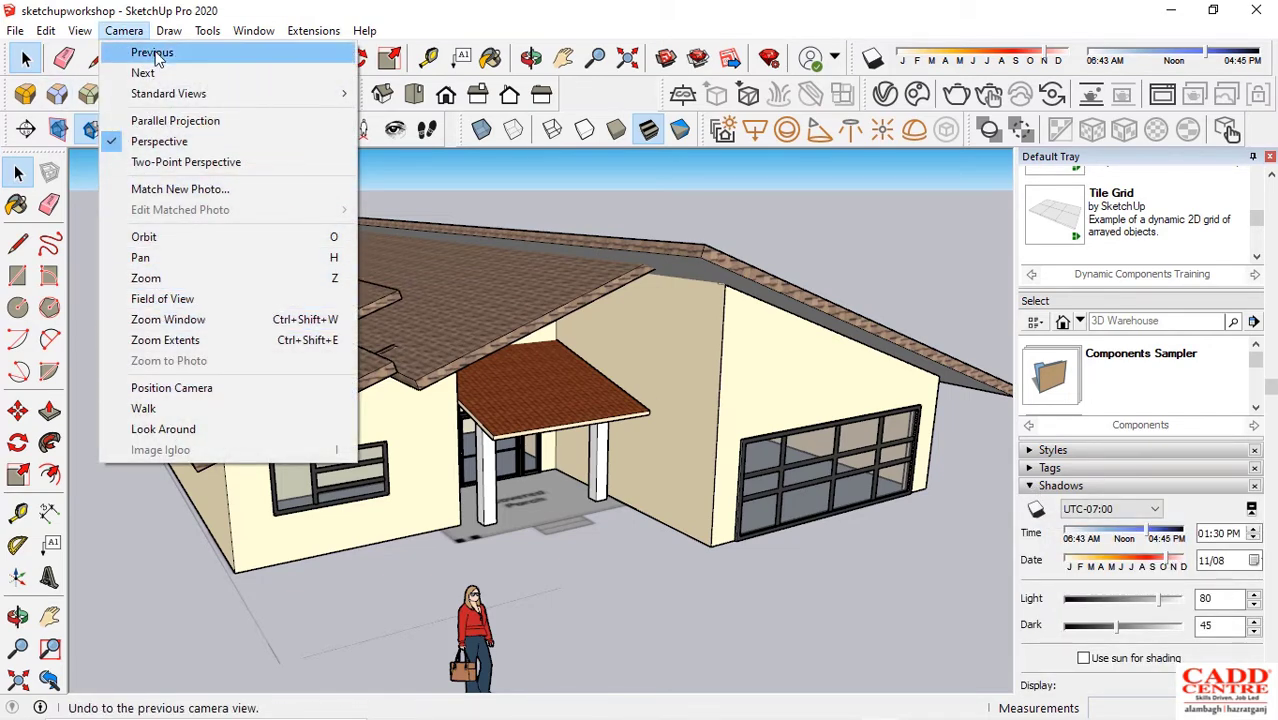
{"action": "mouse_move", "coordinate": [168, 35]}
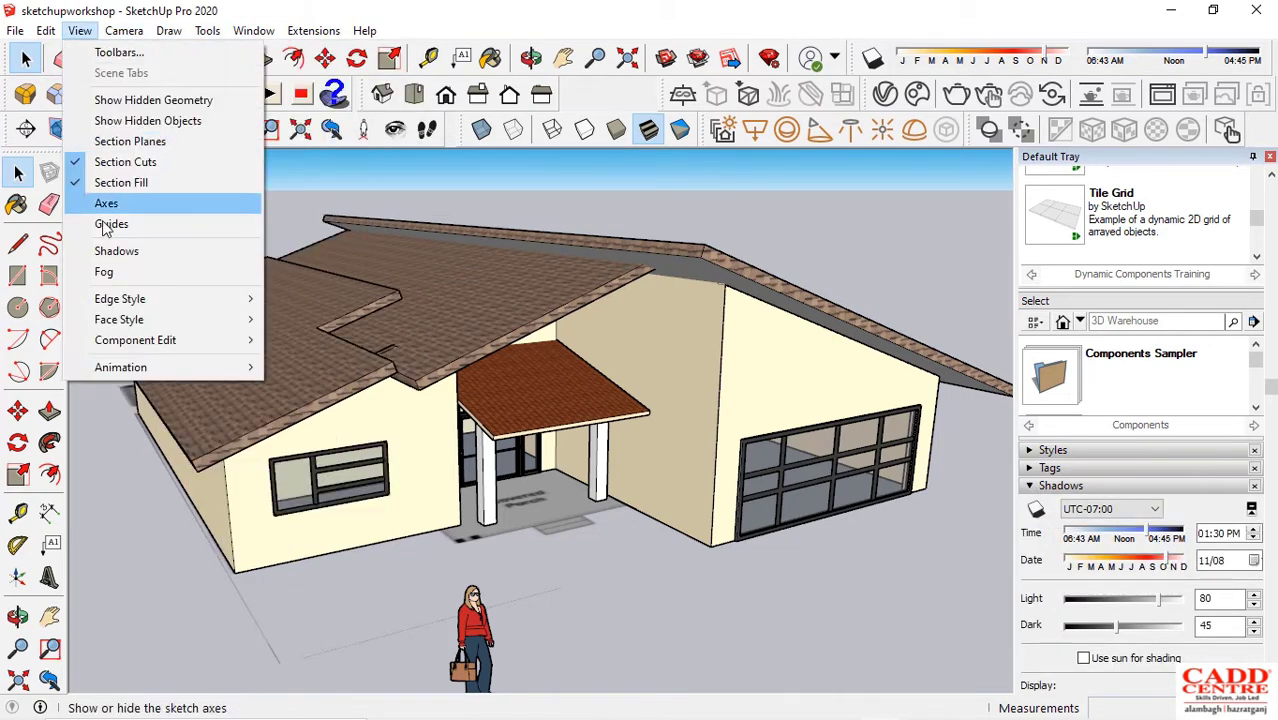
{"action": "left_click", "coordinate": [106, 251]}
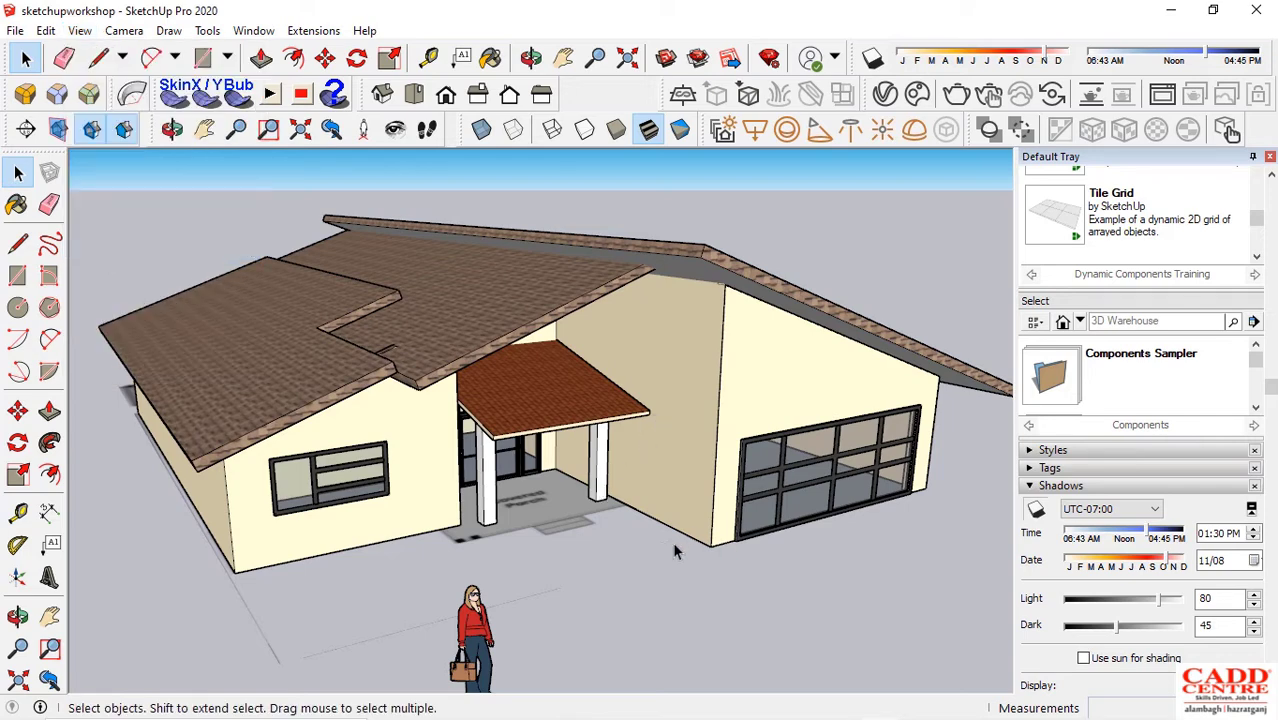
{"action": "scroll", "coordinate": [609, 512], "scroll_direction": "down", "scroll_amount": 2}
{"action": "scroll", "coordinate": [555, 528], "scroll_direction": "up", "scroll_amount": 2}
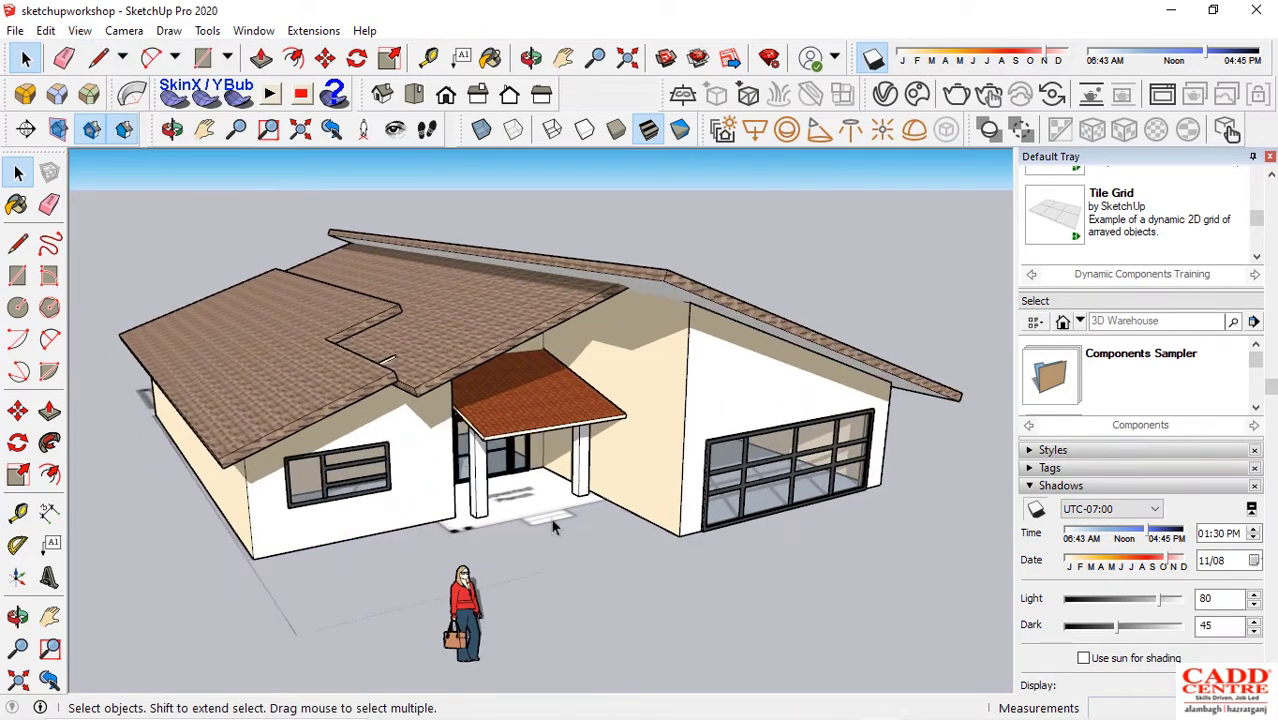
Hide the floor plan image lying on the ground beneath the house
{"action": "left_click", "coordinate": [527, 497]}
{"action": "right_click", "coordinate": [527, 497]}
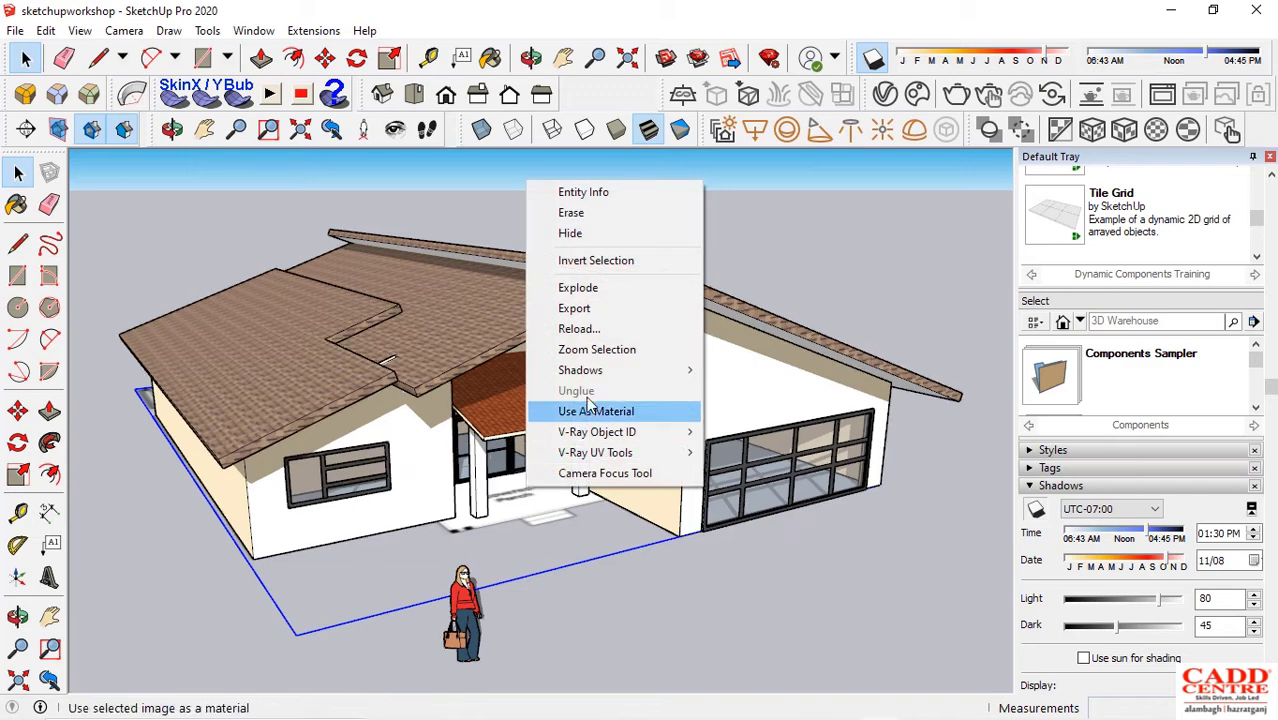
{"action": "left_click", "coordinate": [589, 244]}
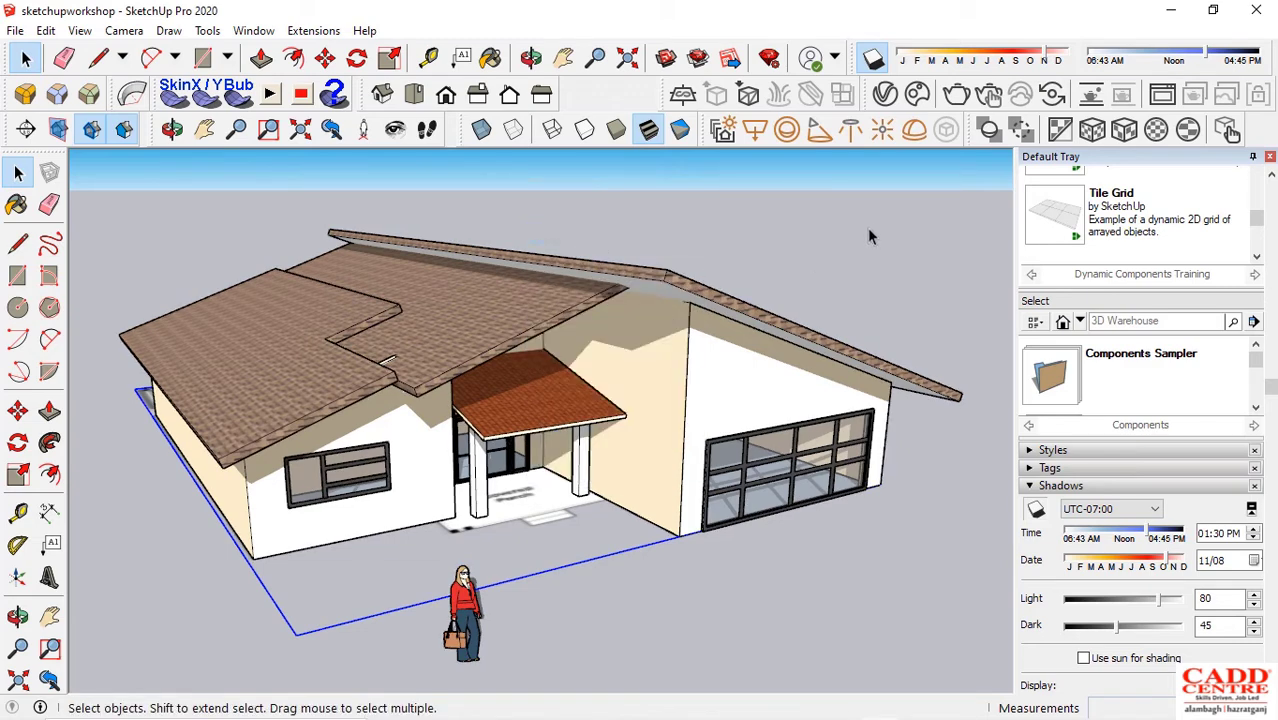
Set the shadow time to 10:21 AM and the shadow date to 11/07
{"action": "mouse_move", "coordinate": [650, 585]}
{"action": "middle_mouse_down"}
{"action": "mouse_move", "coordinate": [609, 589]}
{"action": "mouse_move", "coordinate": [762, 599]}
{"action": "middle_mouse_up"}
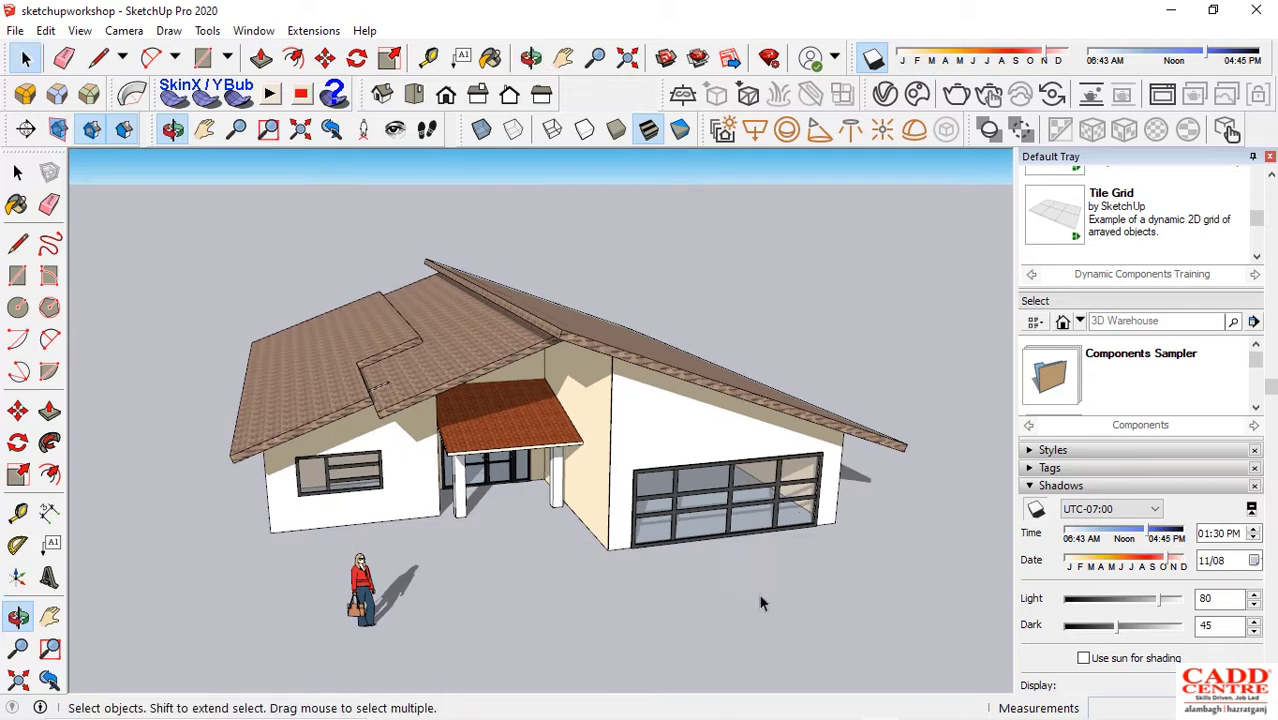
{"action": "mouse_move", "coordinate": [1165, 566]}
{"action": "left_mouse_down"}
{"action": "mouse_move", "coordinate": [1110, 563]}
{"action": "mouse_move", "coordinate": [1170, 564]}
{"action": "mouse_move", "coordinate": [1110, 538]}
{"action": "left_mouse_up"}
{"action": "left_click", "coordinate": [1150, 538]}
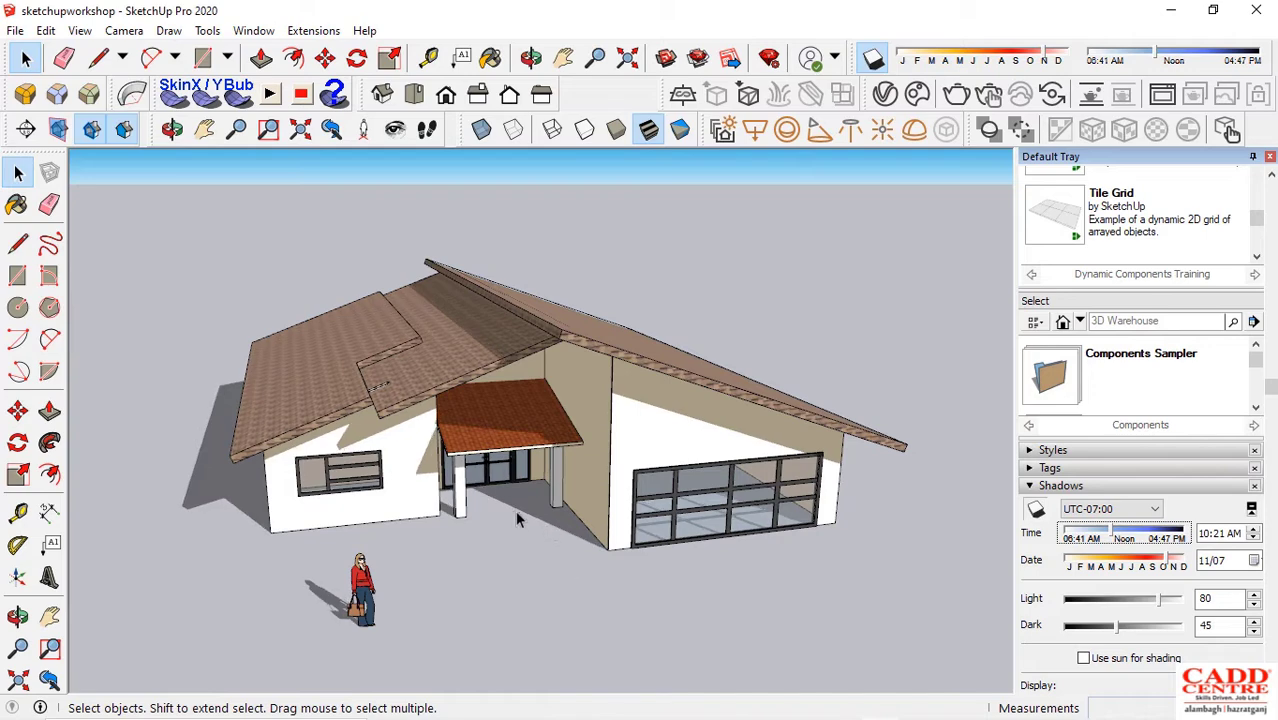
Frame the house at near eye level from the front and add a scene, saving the style changes as a new style
{"action": "scroll", "coordinate": [516, 512], "scroll_direction": "up", "scroll_amount": 2}
{"action": "middle_click_drag", "start_coordinate": [548, 503], "coordinate": [505, 522]}
{"action": "left_click", "coordinate": [1036, 510]}
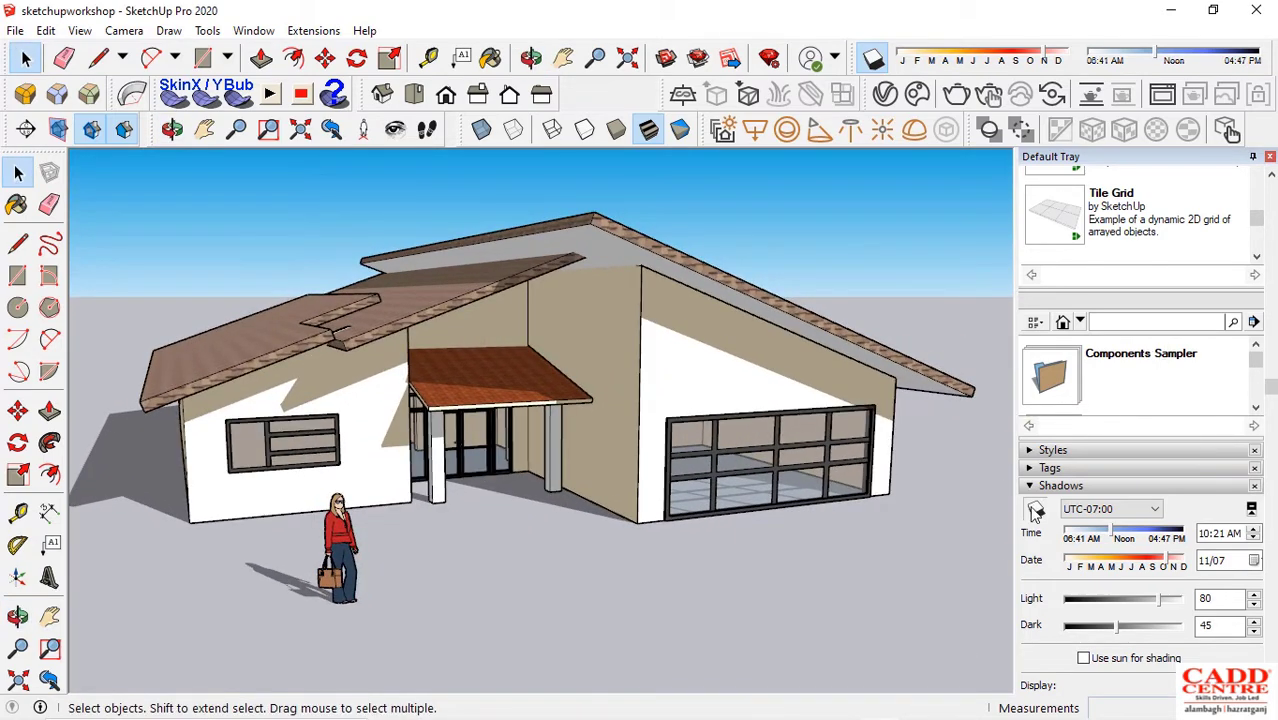
{"action": "left_click_drag", "start_coordinate": [1275, 378], "coordinate": [1263, 505]}
{"action": "left_click", "coordinate": [1052, 561]}
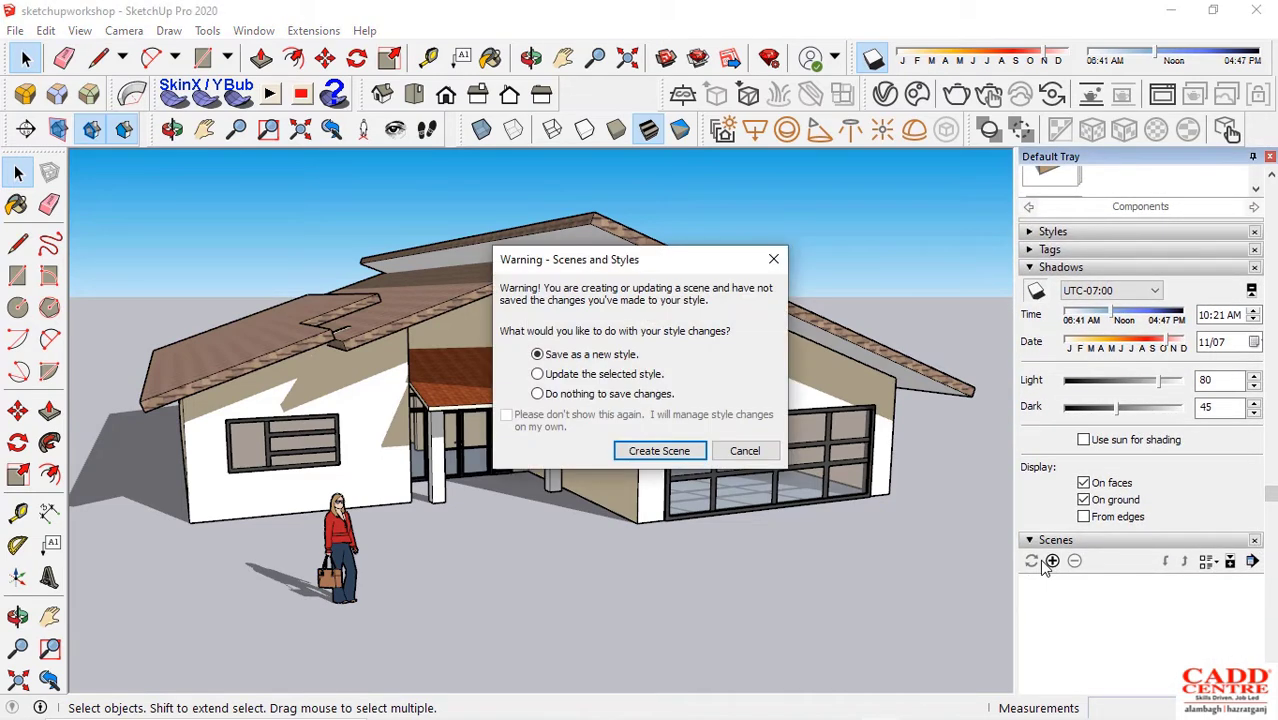
{"action": "left_click", "coordinate": [666, 455]}
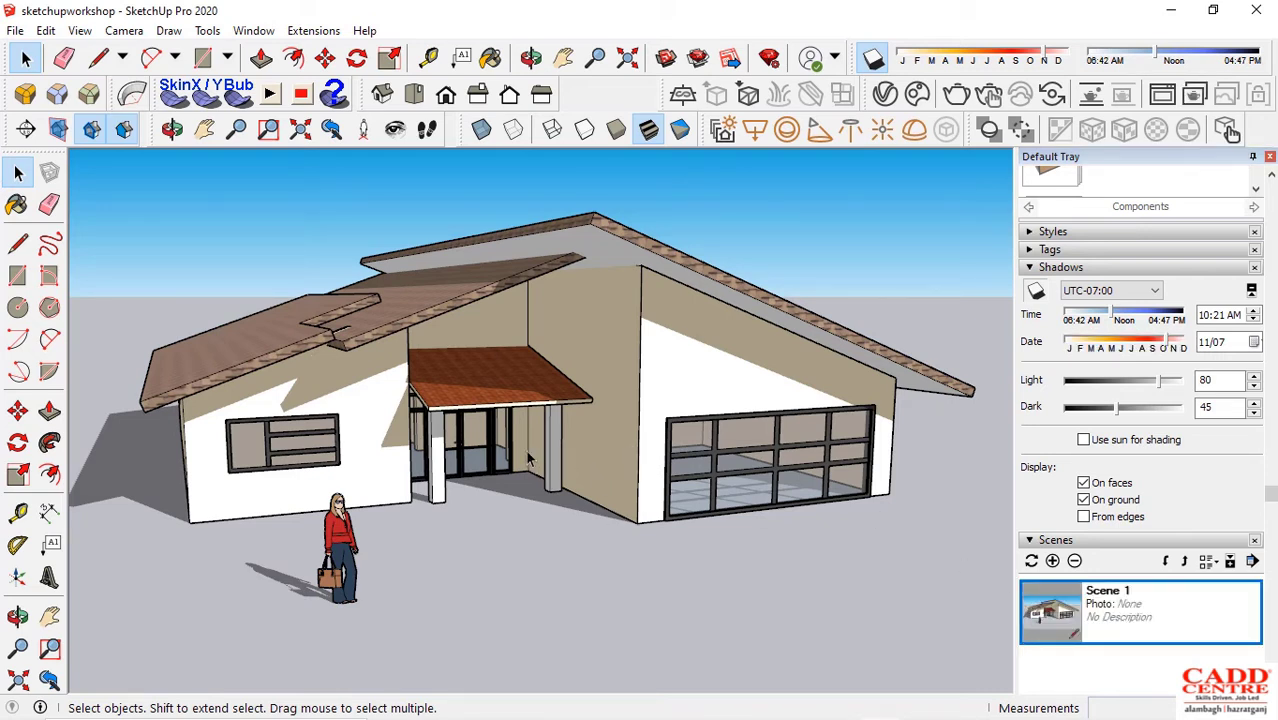
Add a second scene showing the house from the side of the large gridded front window
{"action": "scroll", "coordinate": [600, 468], "scroll_direction": "down", "scroll_amount": 5}
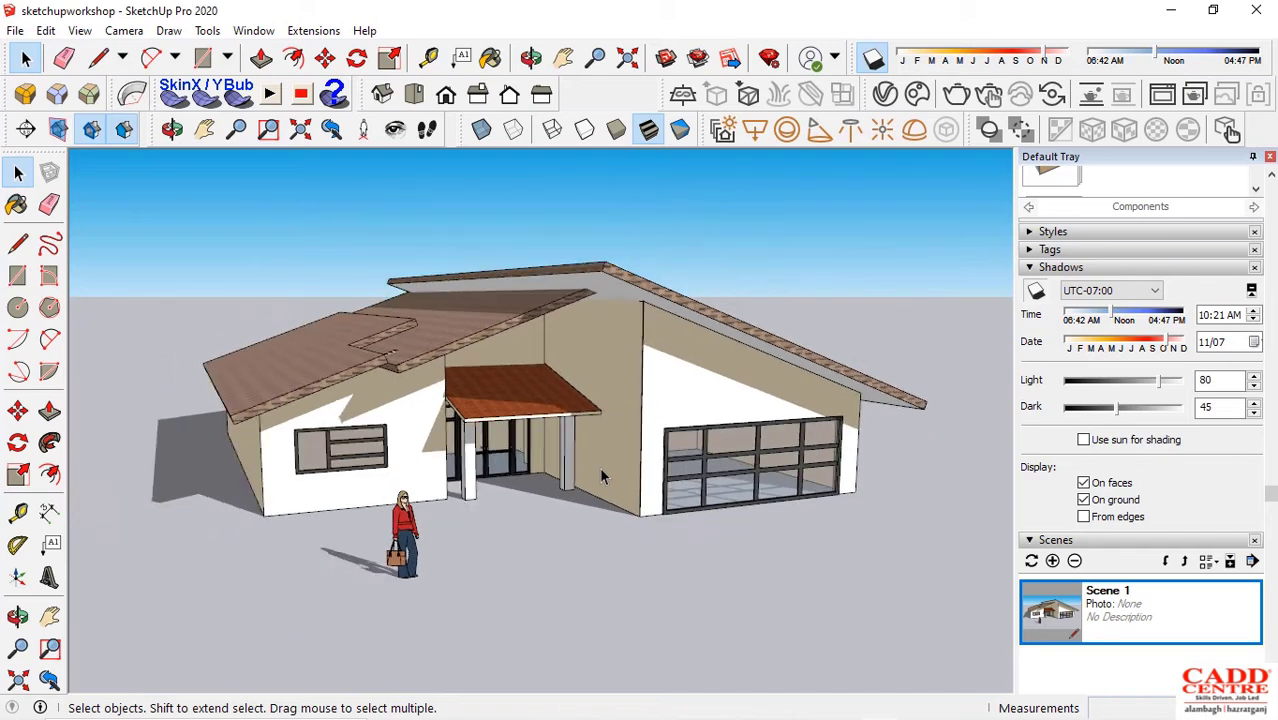
{"action": "middle_click_drag", "start_coordinate": [600, 468], "coordinate": [340, 440]}
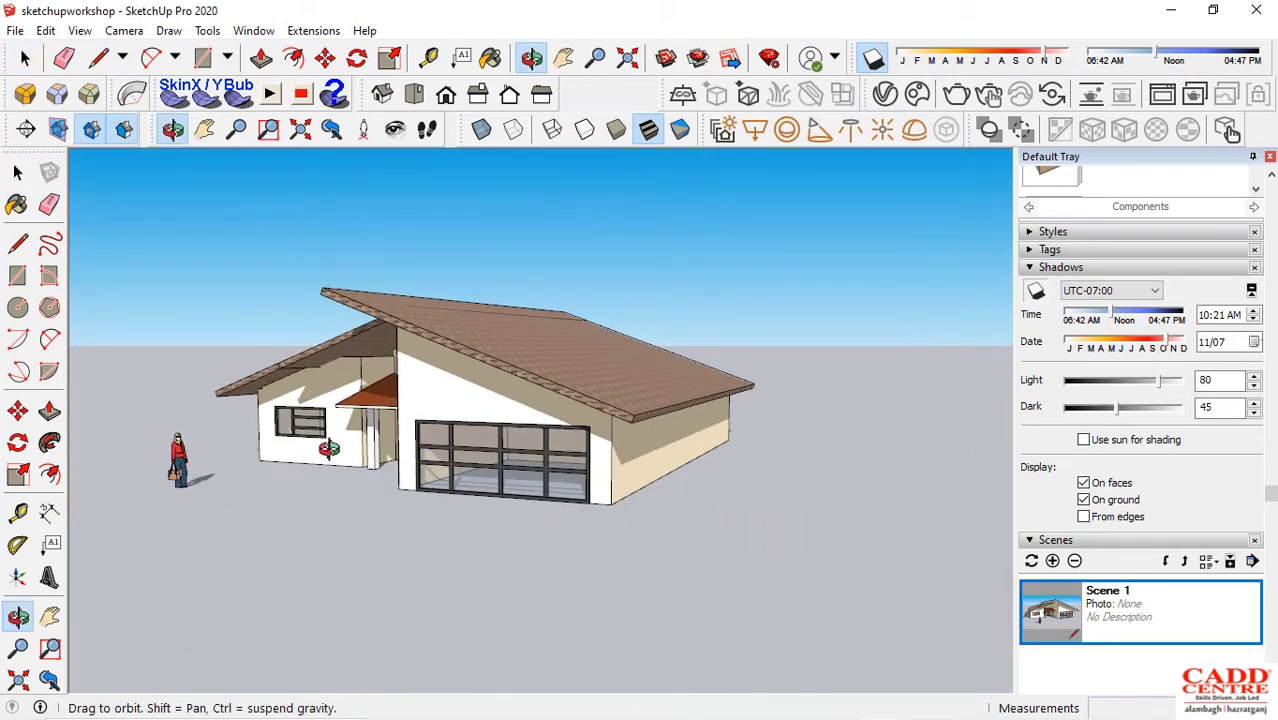
{"action": "scroll", "coordinate": [326, 428], "scroll_direction": "up", "scroll_amount": 4}
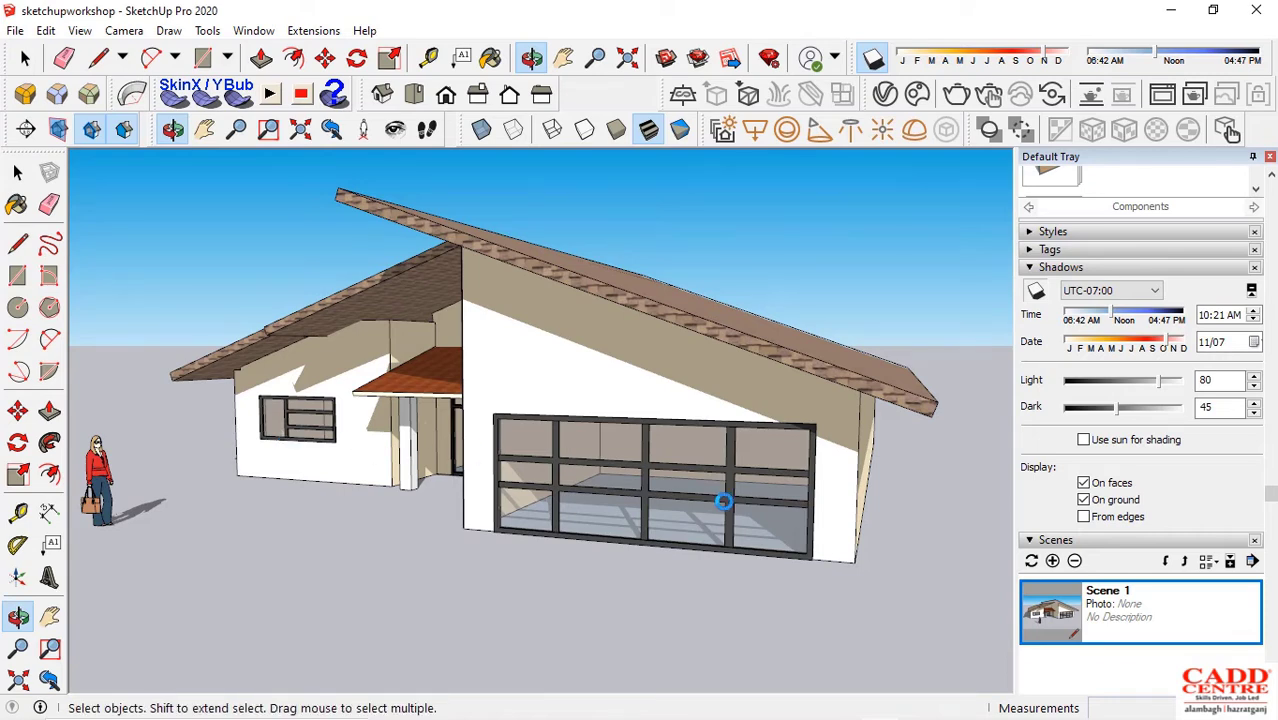
{"action": "middle_click_drag", "start_coordinate": [527, 484], "coordinate": [579, 428]}
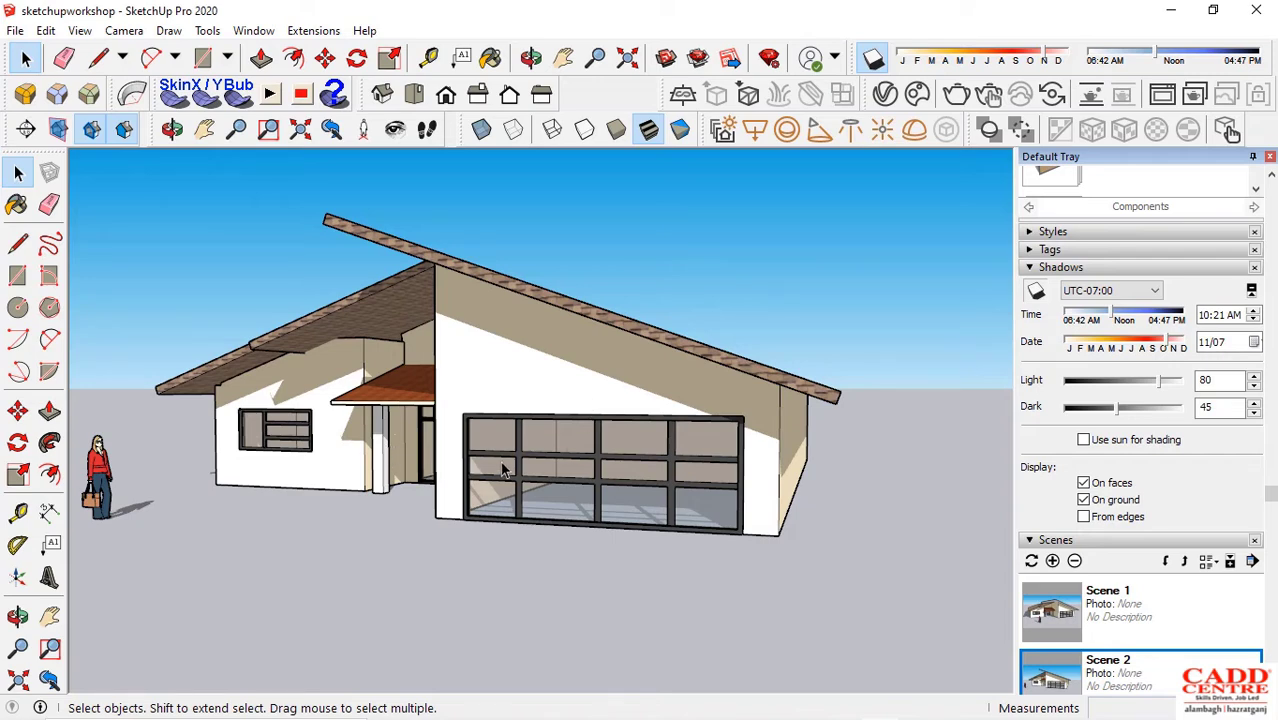
Place a section plane parallel to the front of the house, keeping the default name Section 1 and symbol 1
{"action": "middle_click_drag", "start_coordinate": [503, 470], "coordinate": [565, 470]}
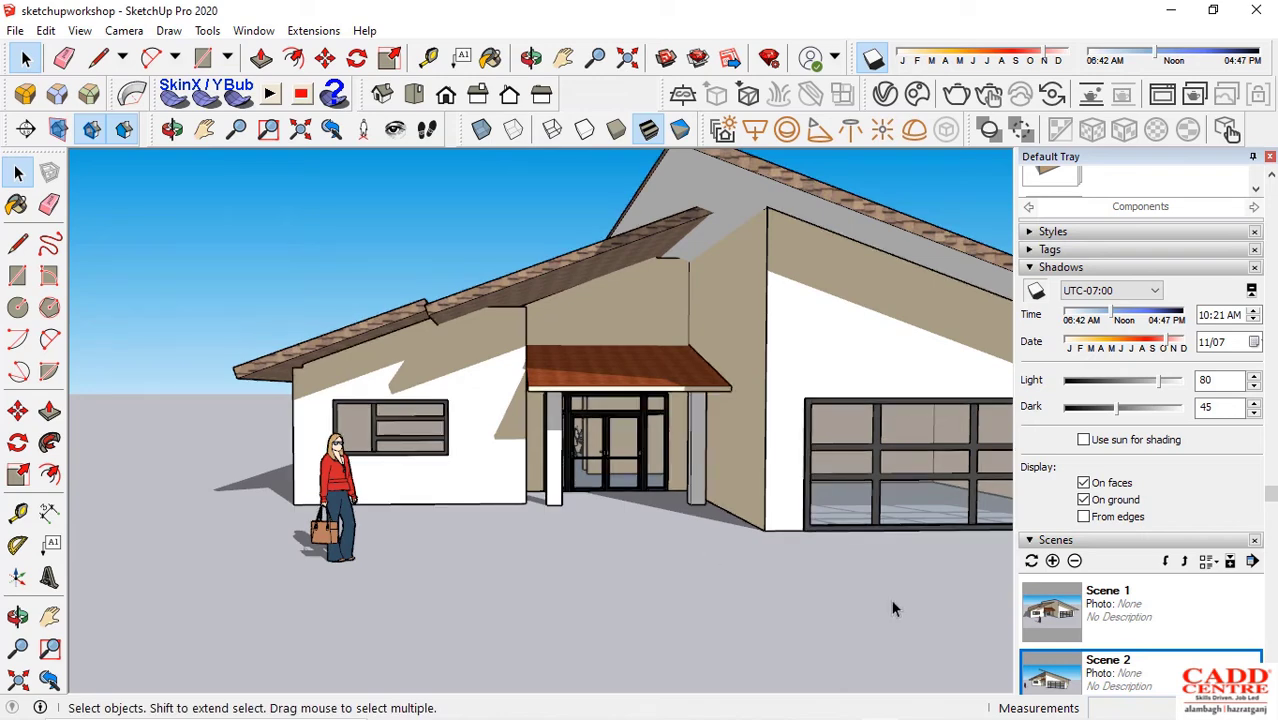
{"action": "middle_click_drag", "start_coordinate": [559, 543], "coordinate": [826, 635], "text": "shift"}
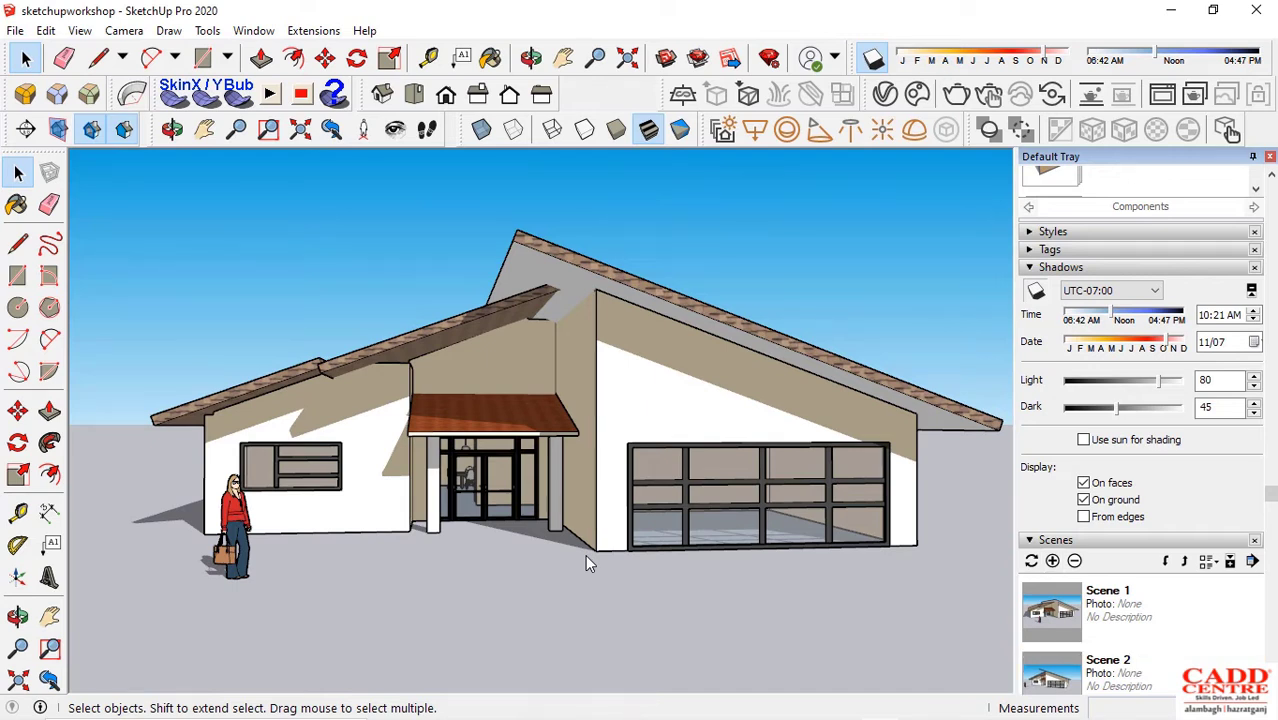
{"action": "scroll", "coordinate": [584, 478], "scroll_direction": "down", "scroll_amount": 3}
{"action": "middle_click_drag", "start_coordinate": [568, 488], "coordinate": [495, 548]}
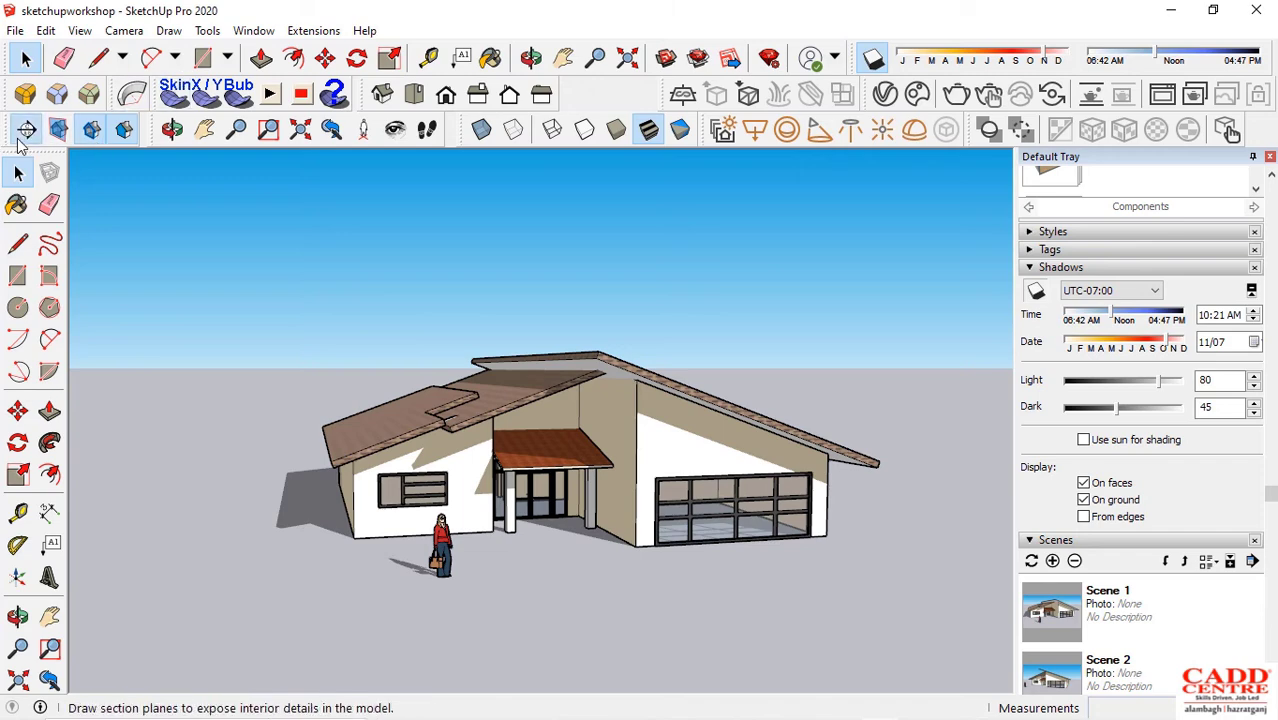
{"action": "left_click", "coordinate": [24, 133]}
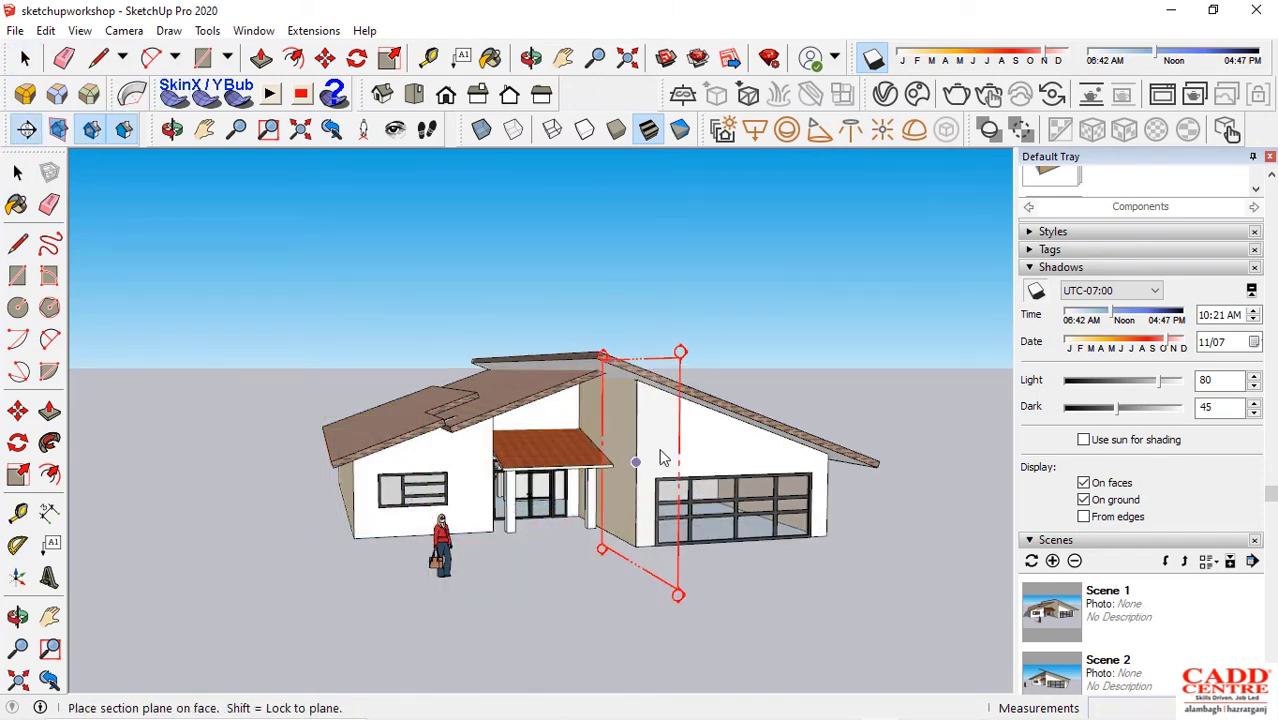
{"action": "left_click", "coordinate": [518, 480]}
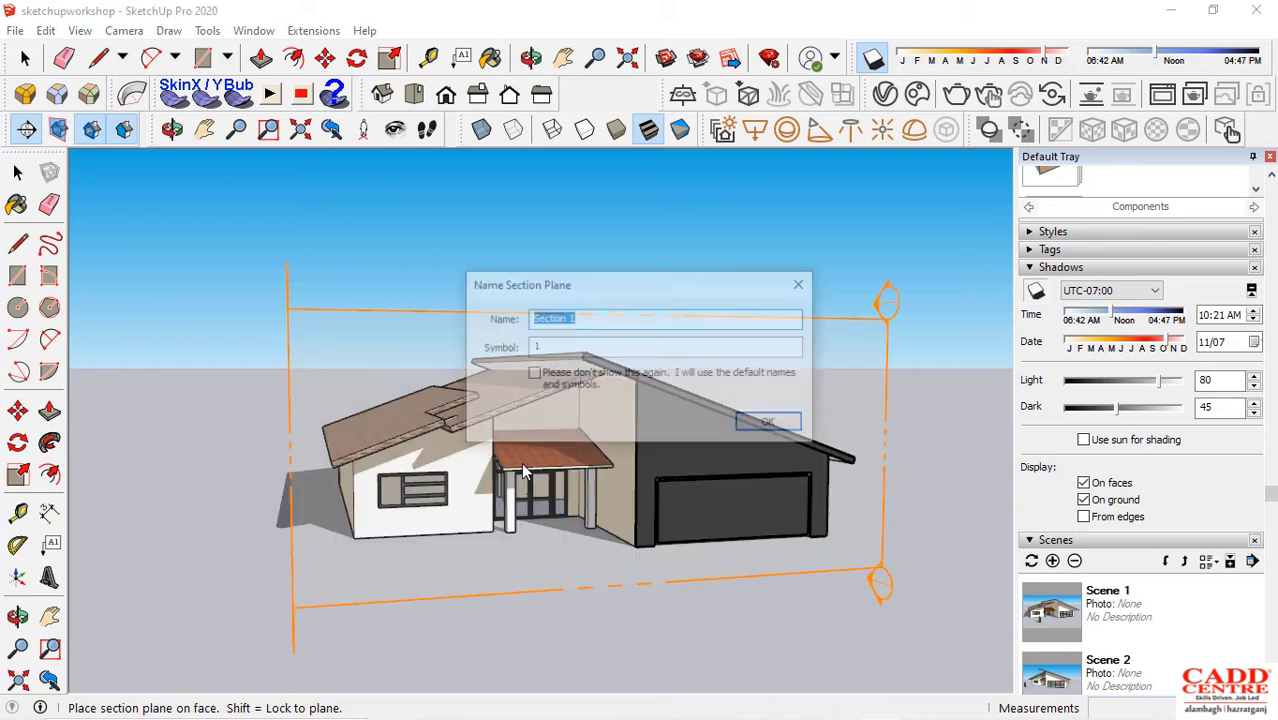
{"action": "left_click", "coordinate": [770, 424]}
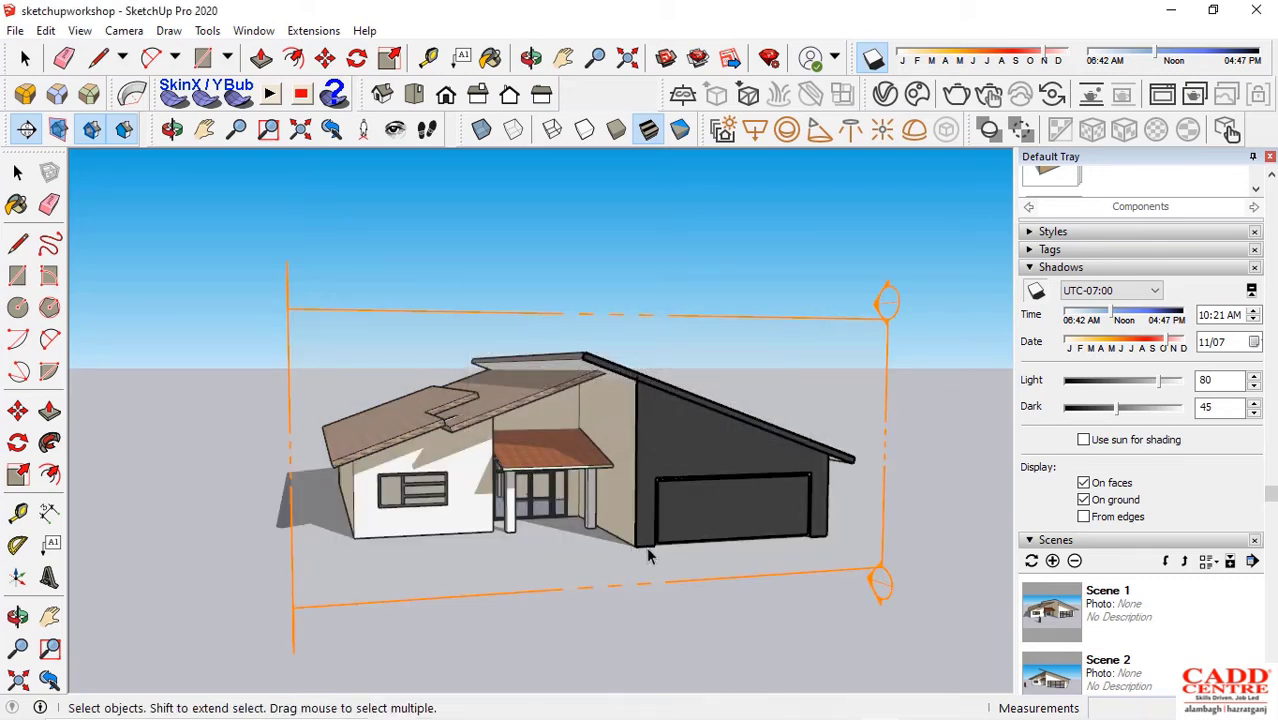
Move the section plane about 39' 9" back through the house to cut open the kitchen interior
{"action": "middle_click_drag", "start_coordinate": [648, 556], "coordinate": [381, 492]}
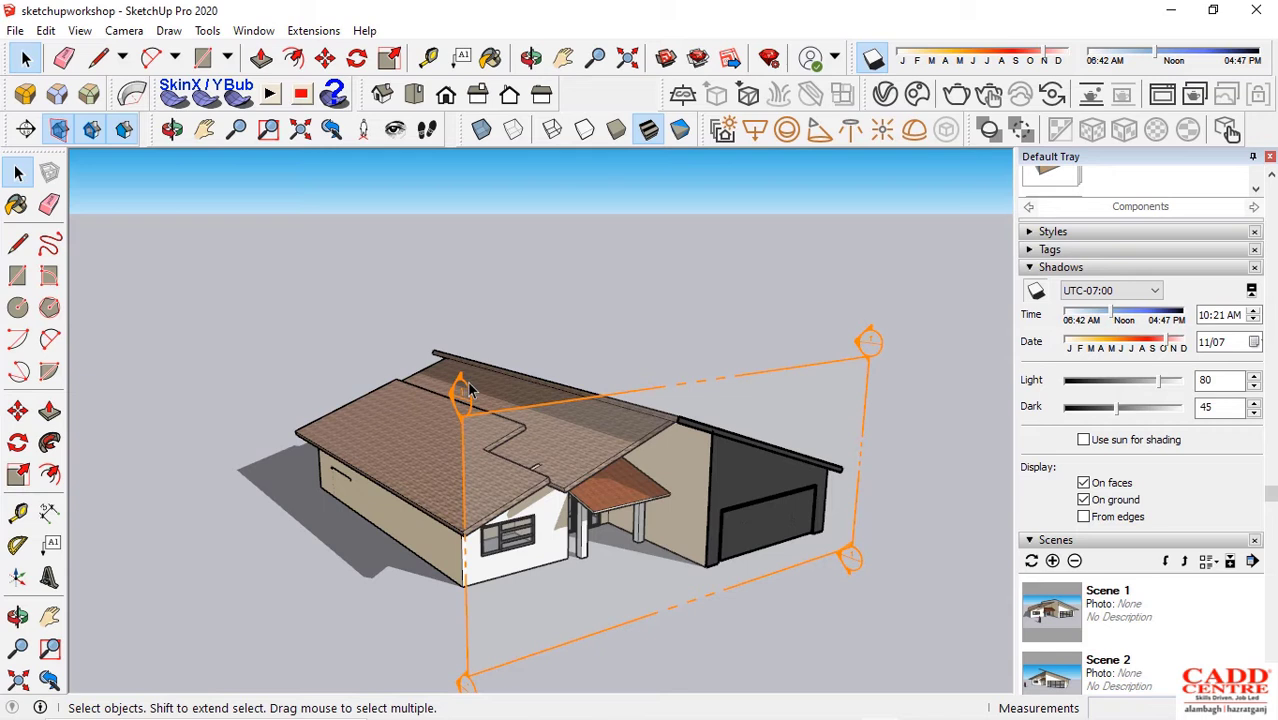
{"action": "key", "text": "m"}
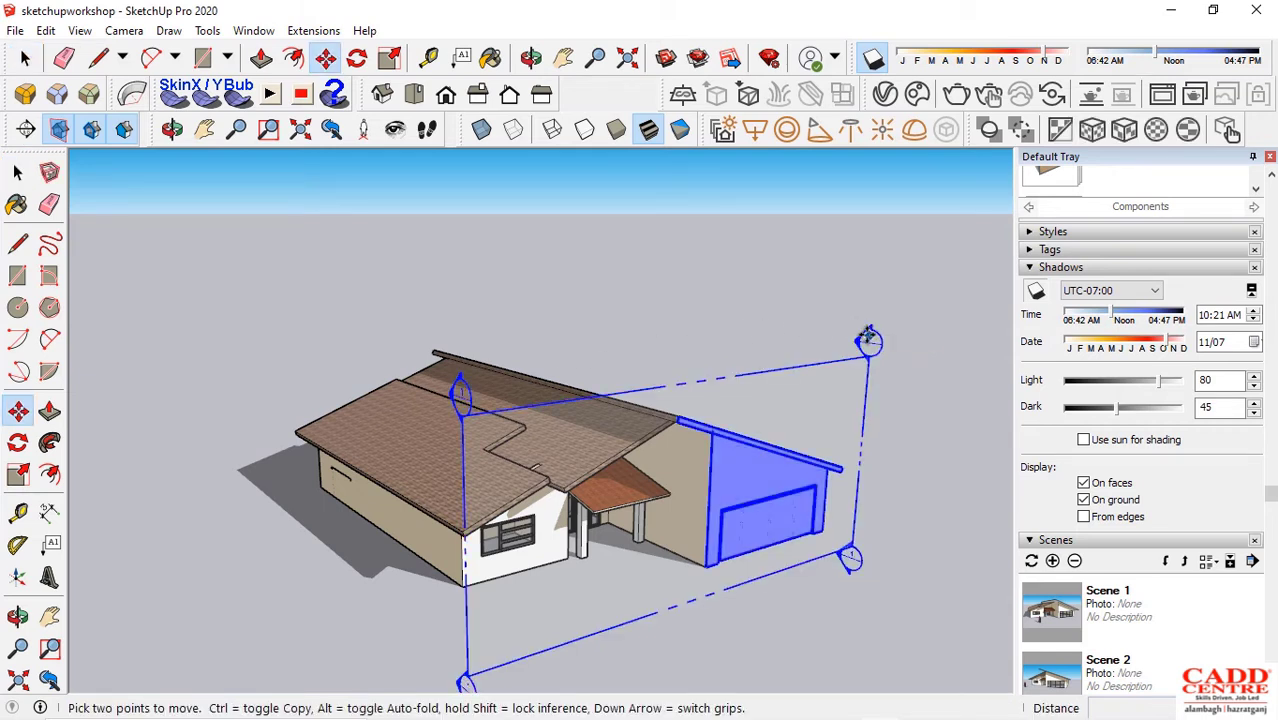
{"action": "left_click", "coordinate": [767, 321]}
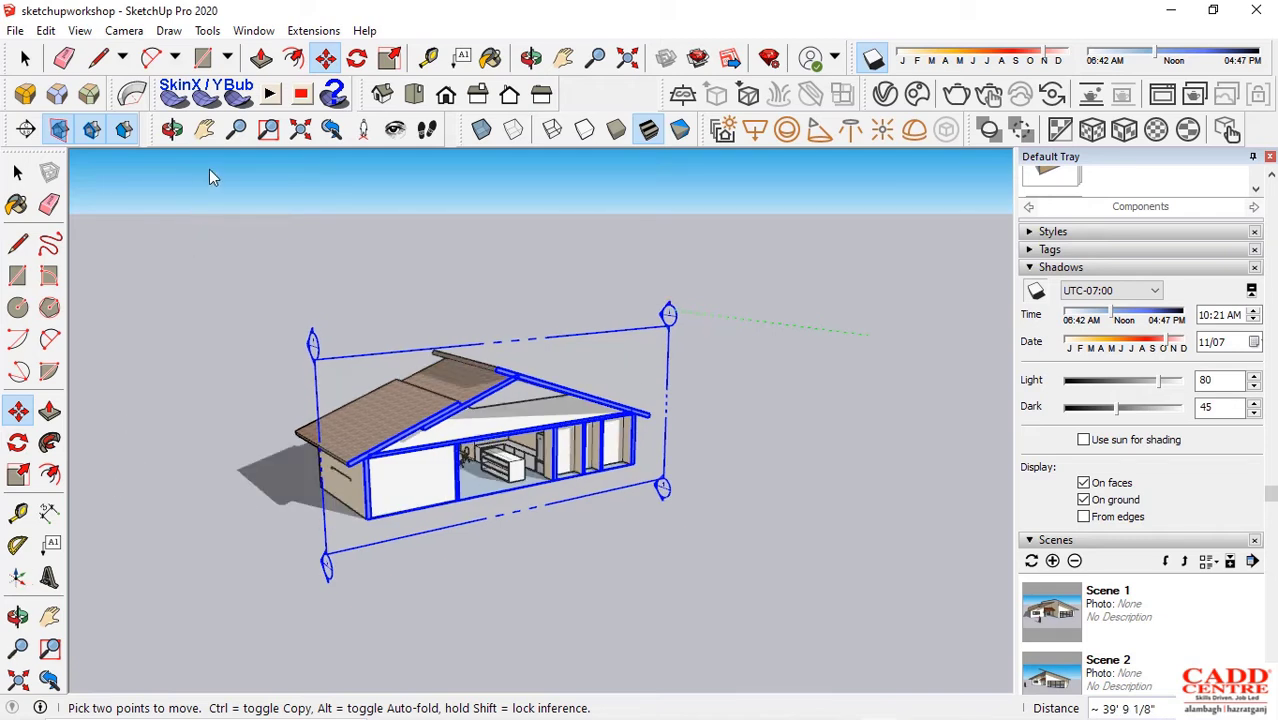
Position the camera inside the opened house, facing the kitchen island and dining area
{"action": "left_click", "coordinate": [363, 129]}
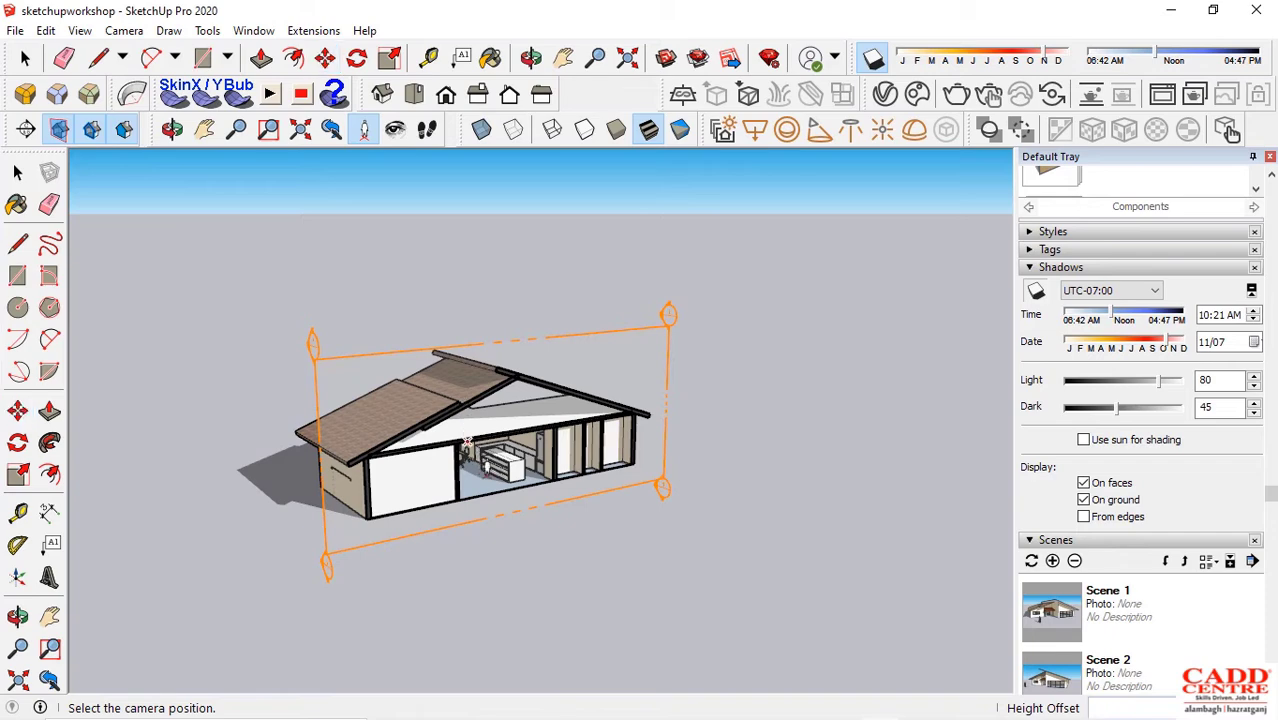
{"action": "scroll", "coordinate": [478, 488], "scroll_direction": "up", "scroll_amount": 2}
{"action": "scroll", "coordinate": [478, 488], "scroll_direction": "up", "scroll_amount": 2}
{"action": "left_click", "coordinate": [483, 503]}
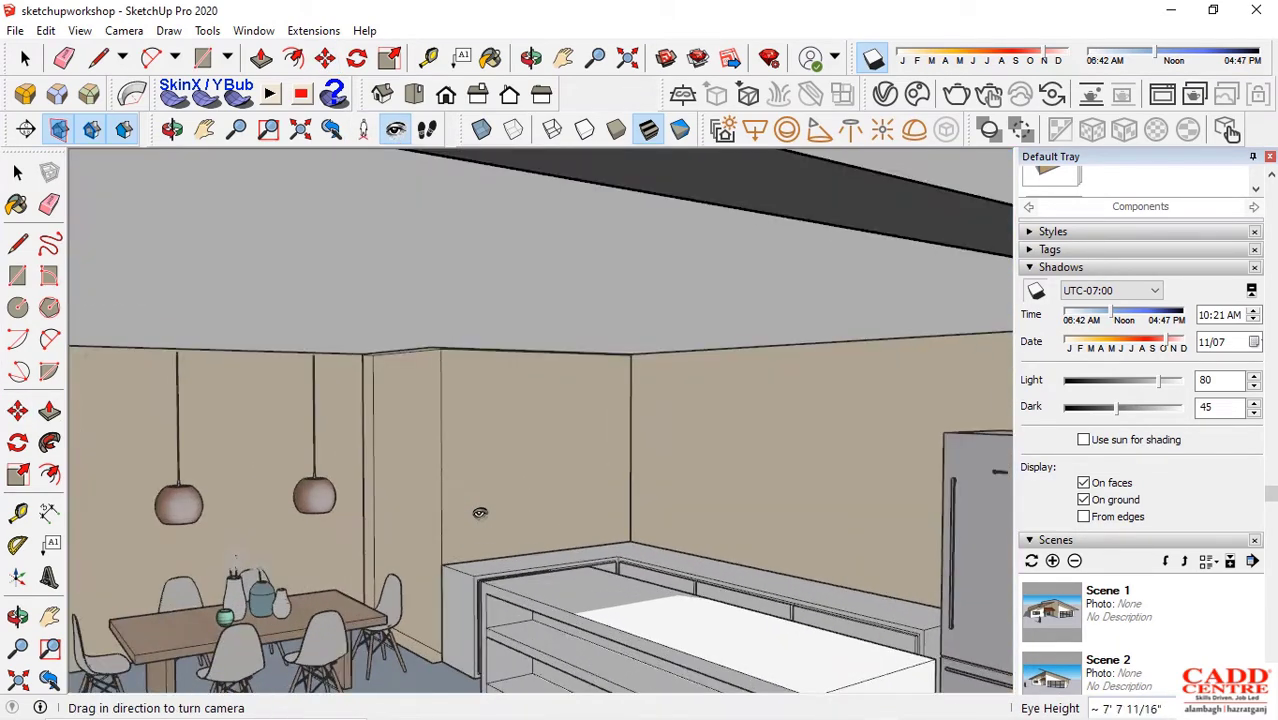
Look around the interior from about 4' 5" eye height, examining the dining table, pendant lamps and kitchen island
{"action": "middle_click_drag", "start_coordinate": [404, 560], "coordinate": [268, 539]}
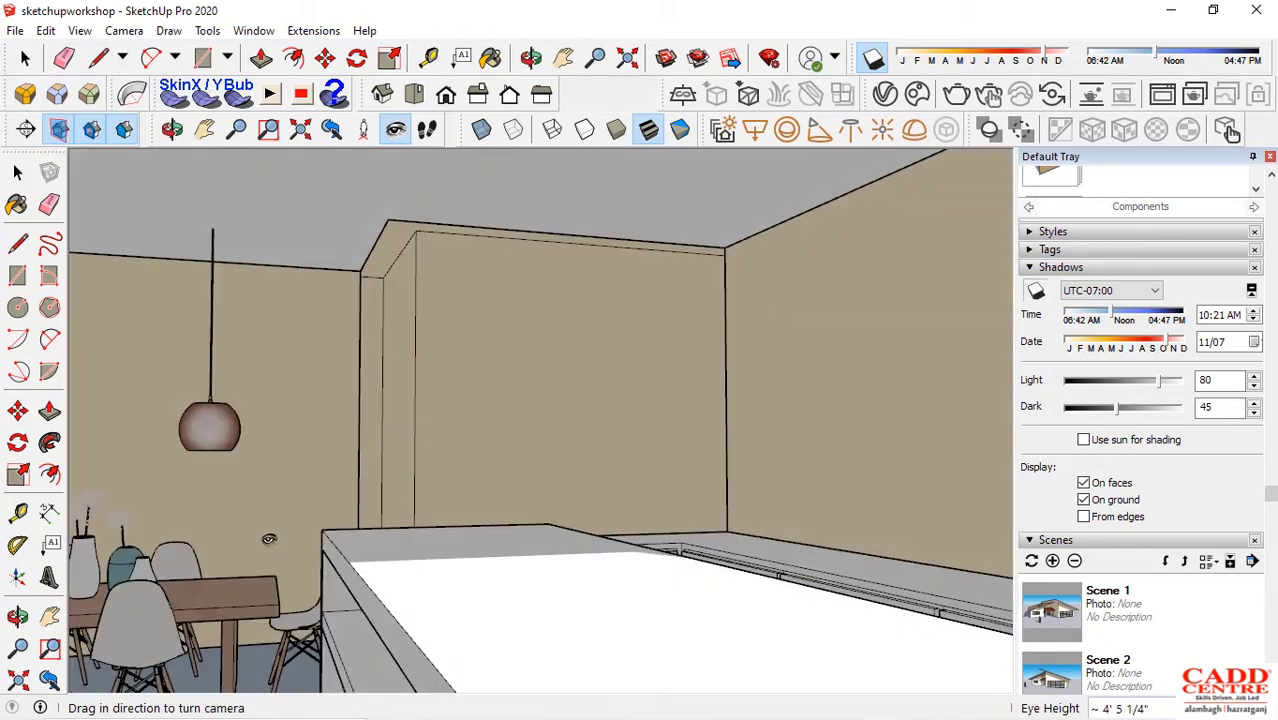
{"action": "left_click_drag", "start_coordinate": [358, 502], "coordinate": [166, 521]}
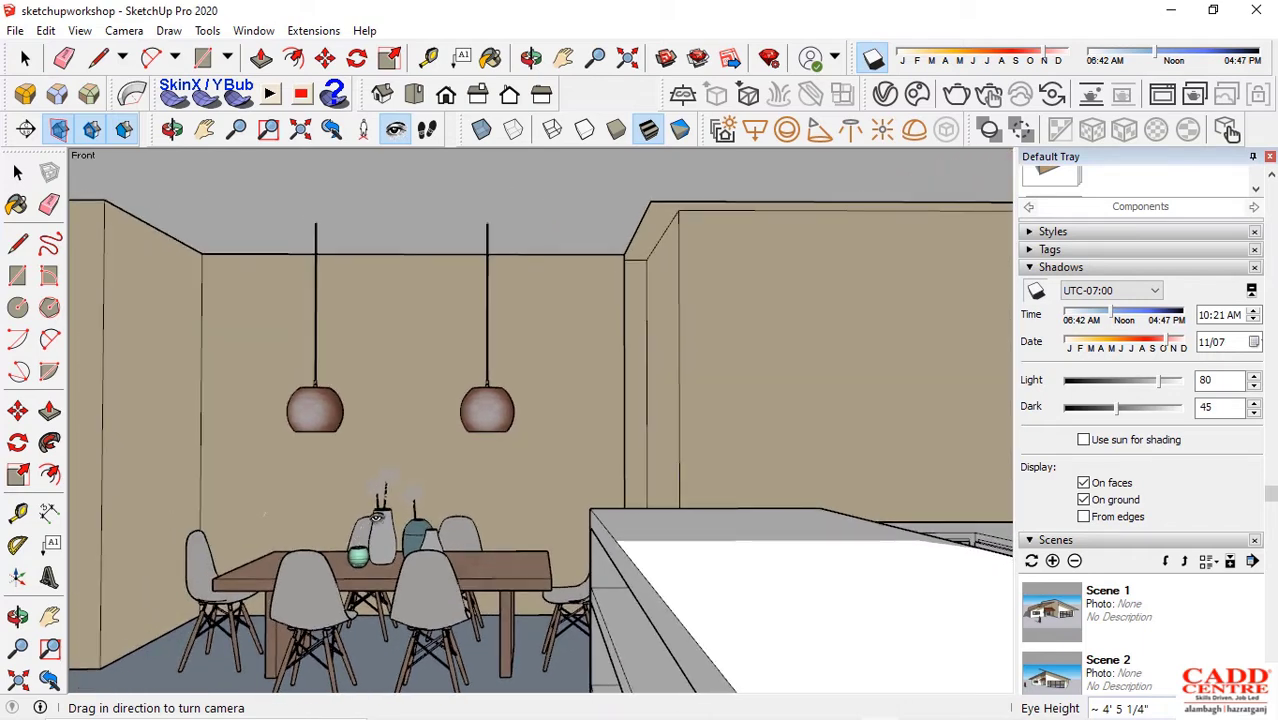
{"action": "left_click_drag", "start_coordinate": [376, 516], "coordinate": [253, 622]}
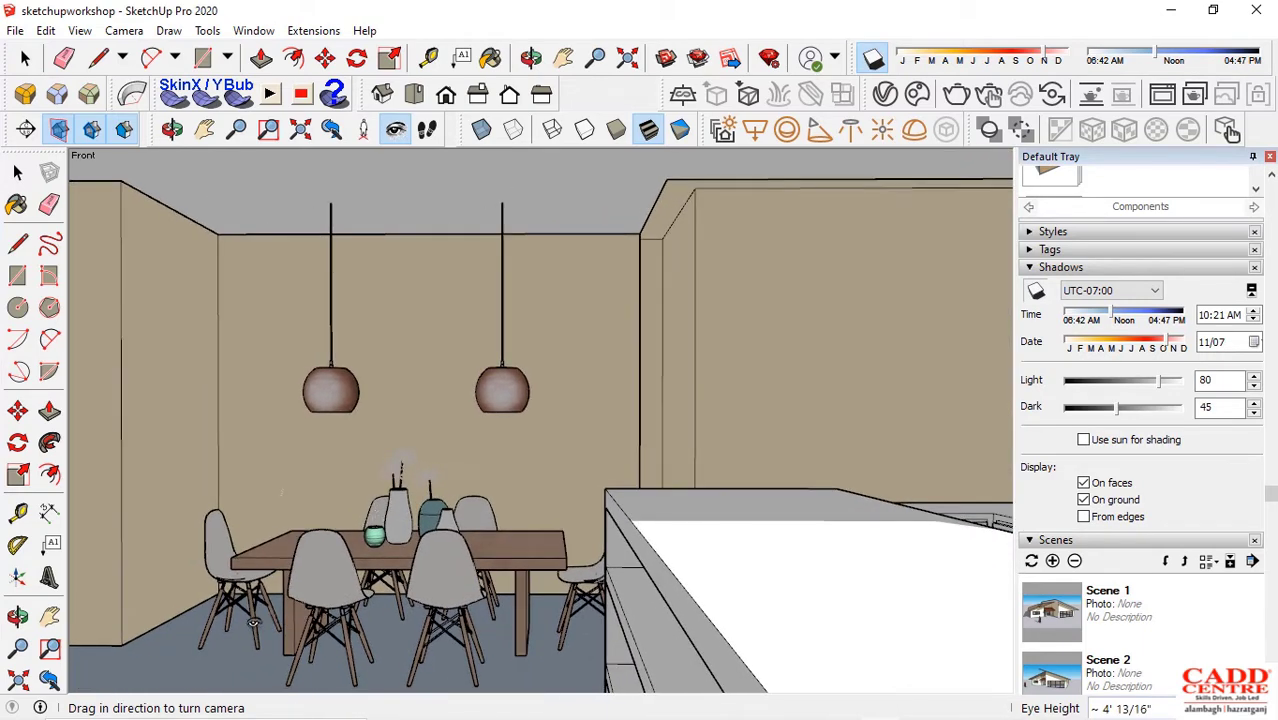
{"action": "scroll", "coordinate": [322, 584], "scroll_direction": "up", "scroll_amount": 1}
{"action": "left_click_drag", "start_coordinate": [372, 561], "coordinate": [393, 558]}
{"action": "scroll", "coordinate": [393, 558], "scroll_direction": "down", "scroll_amount": 2}
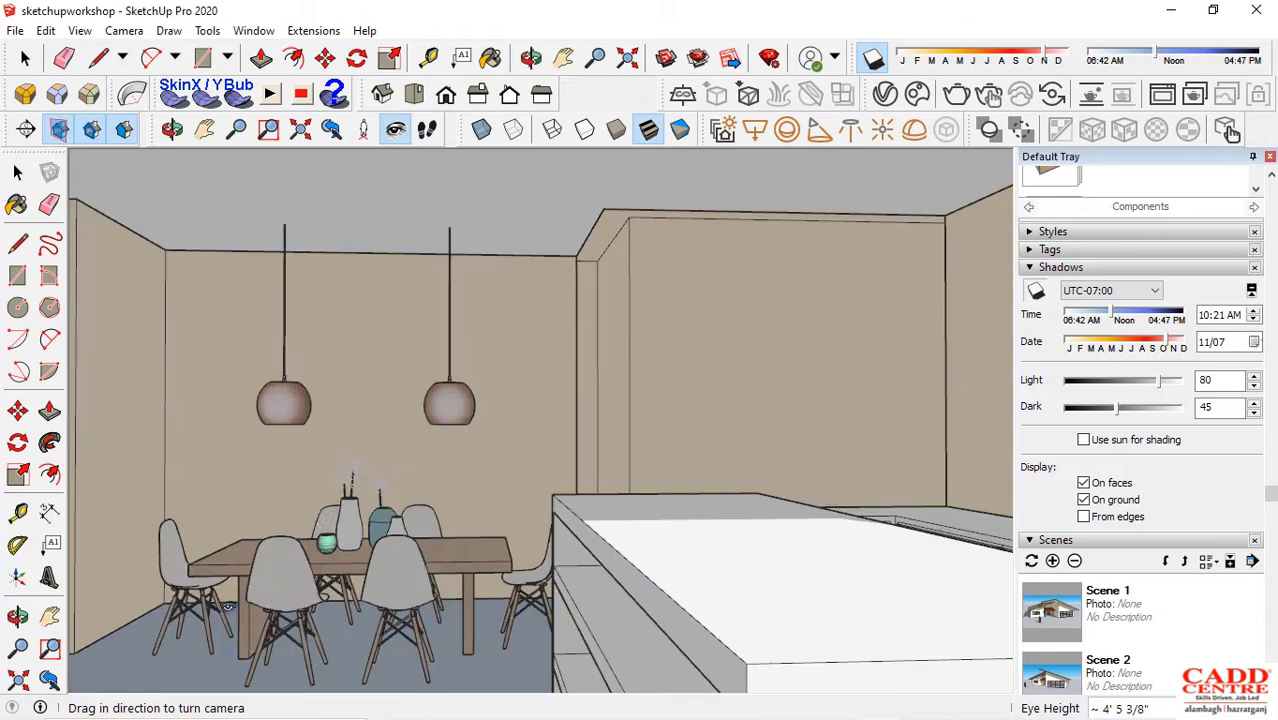
Frame the dining table and pendant lamps from about 3' 7 1/2" eye height and add a scene, saving the style changes as a new style
{"action": "scroll", "coordinate": [170, 617], "scroll_direction": "up", "scroll_amount": 2}
{"action": "left_click_drag", "start_coordinate": [241, 526], "coordinate": [196, 540]}
{"action": "scroll", "coordinate": [268, 522], "scroll_direction": "up", "scroll_amount": 1}
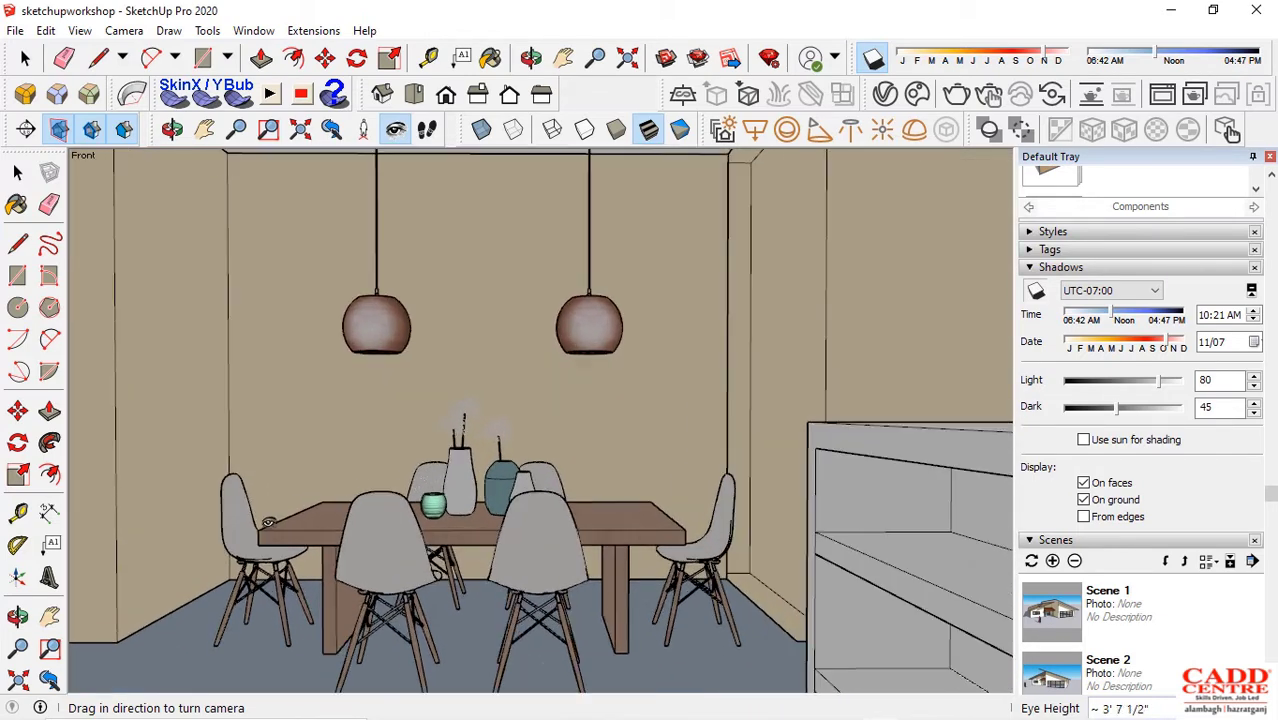
{"action": "left_click", "coordinate": [1052, 561]}
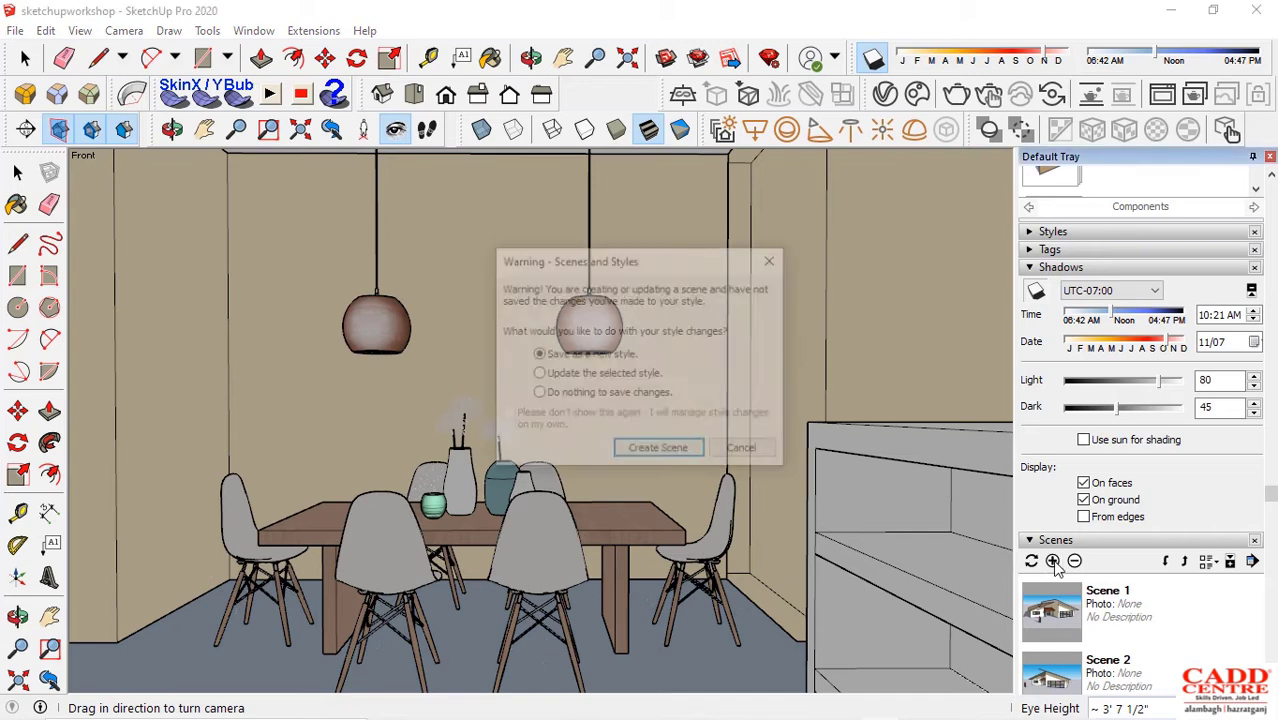
{"action": "left_click", "coordinate": [660, 450]}
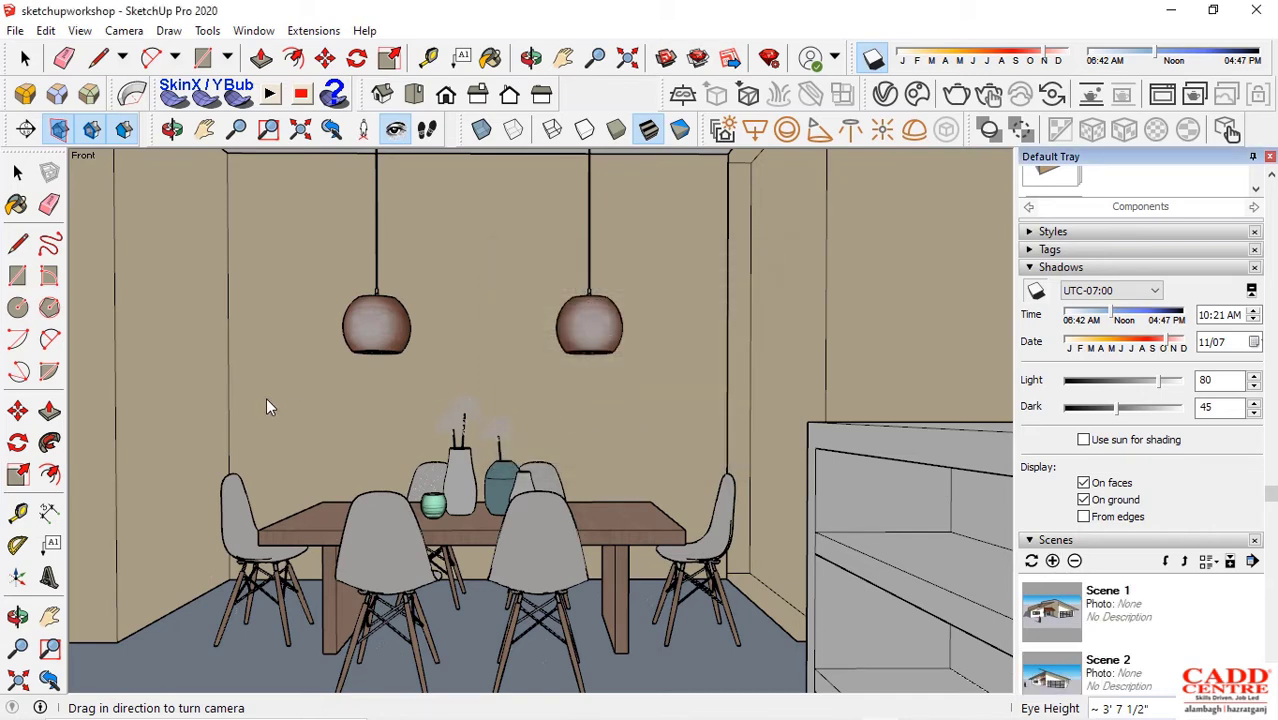
Frame the kitchen island, base cabinets and refrigerator from about 3' 6" eye height and add the view as a scene
{"action": "left_click_drag", "start_coordinate": [626, 456], "coordinate": [757, 452]}
{"action": "scroll", "coordinate": [499, 445], "scroll_direction": "down", "scroll_amount": 2}
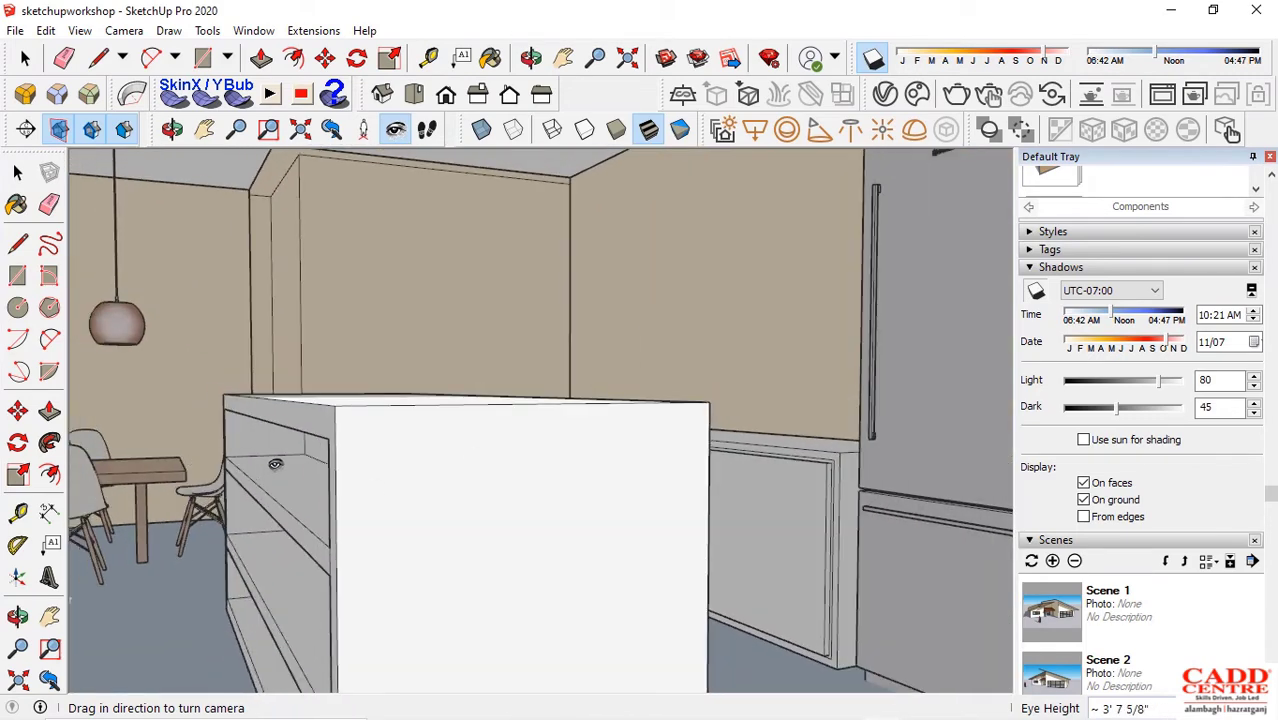
{"action": "left_click_drag", "start_coordinate": [275, 464], "coordinate": [247, 428]}
{"action": "scroll", "coordinate": [431, 392], "scroll_direction": "down", "scroll_amount": 3}
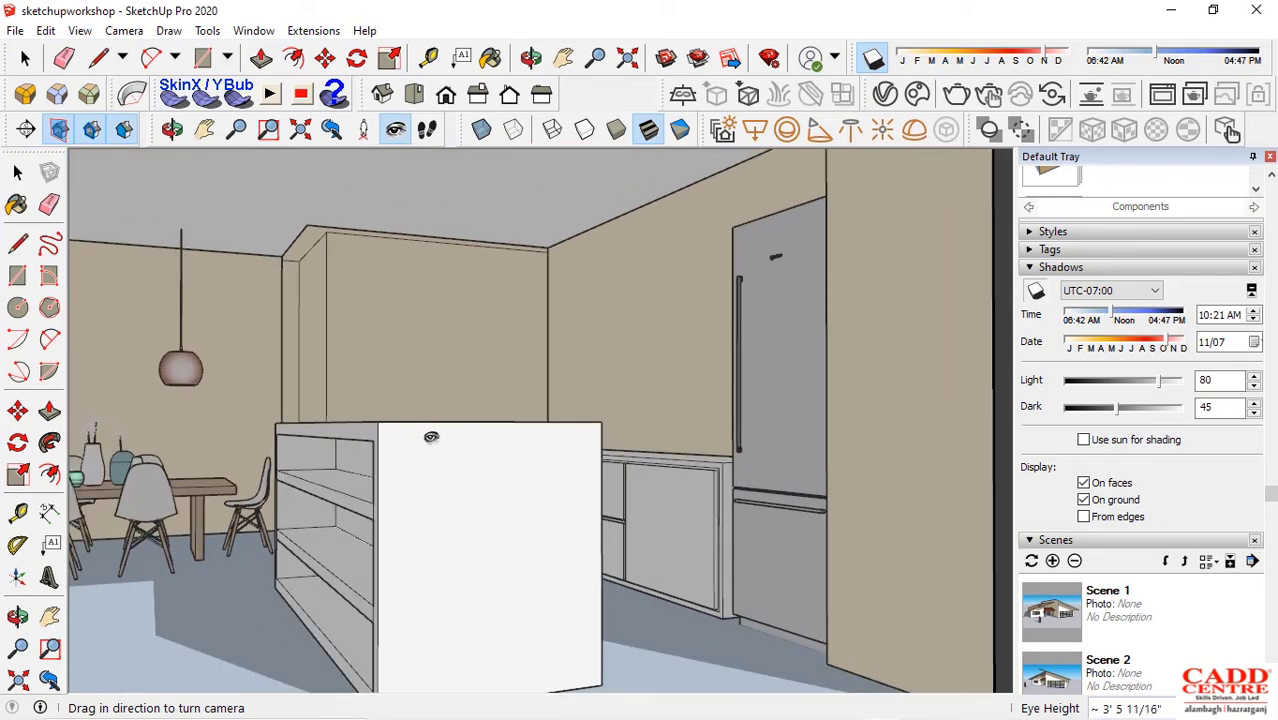
{"action": "scroll", "coordinate": [431, 437], "scroll_direction": "down", "scroll_amount": 2}
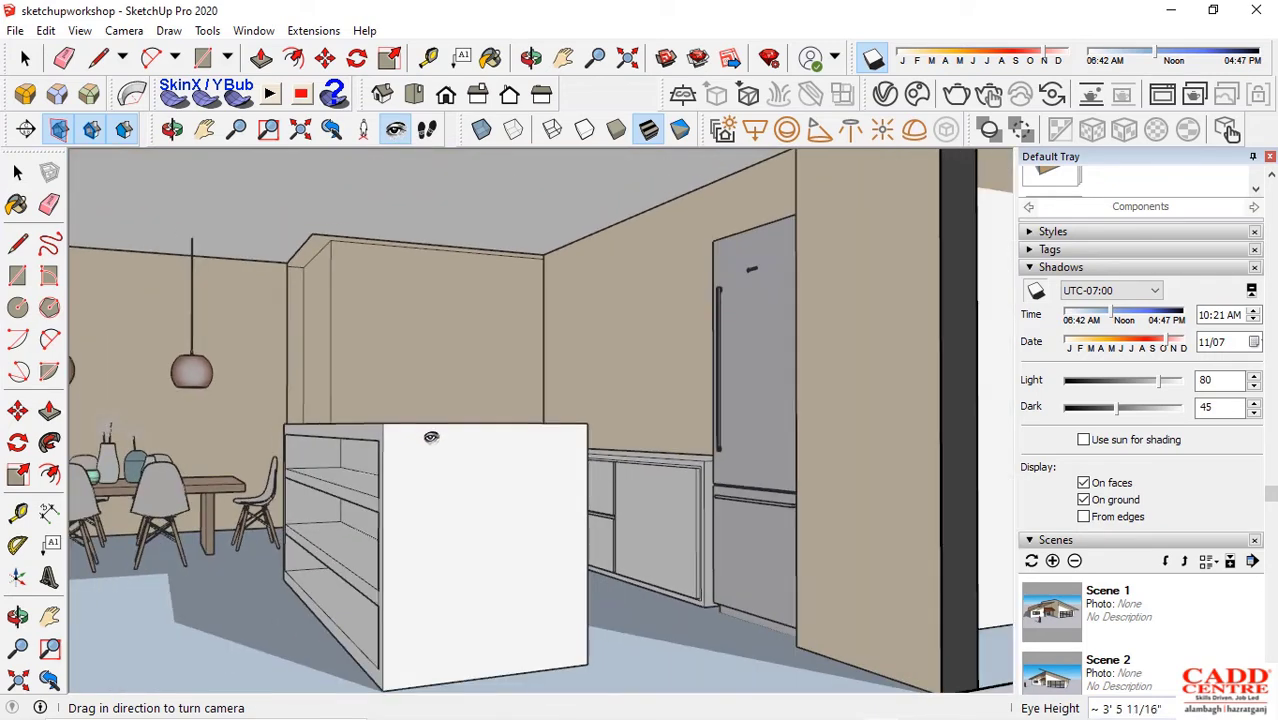
{"action": "left_click", "coordinate": [1053, 561]}
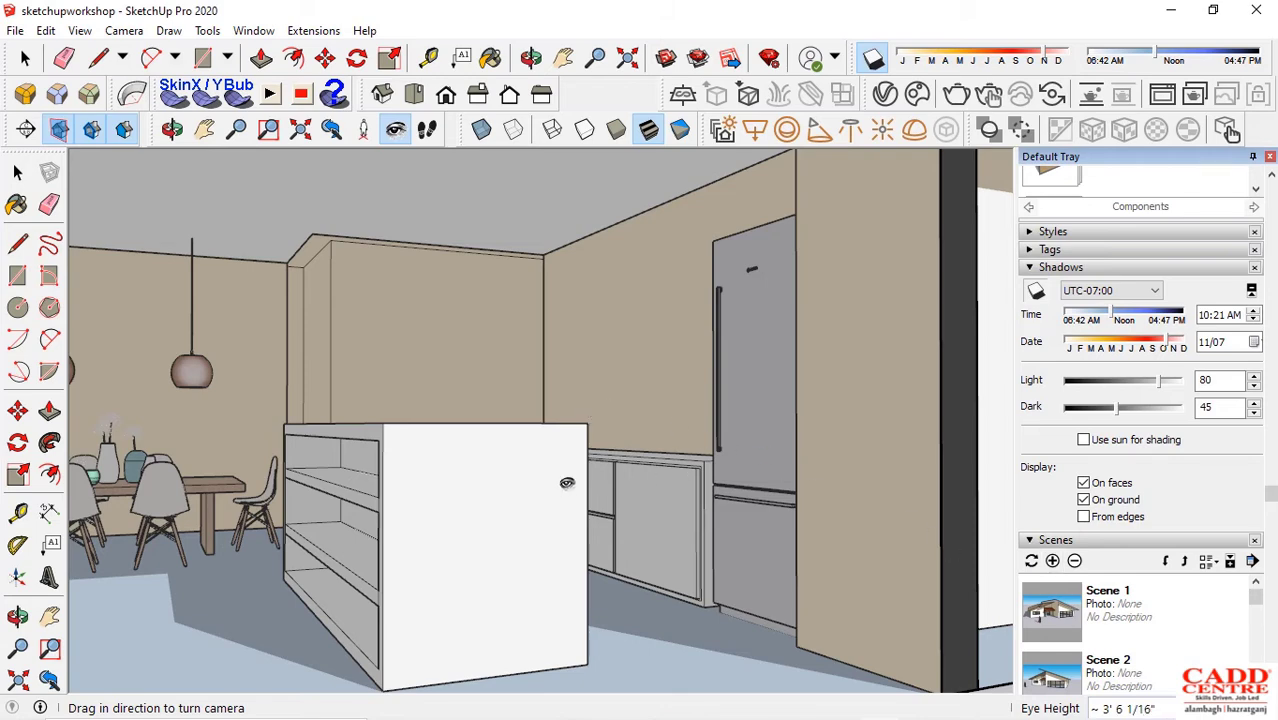
Turn away from the kitchen and walk through the living area until the view looks over the grey sofa towards the fireplace
{"action": "left_click_drag", "start_coordinate": [566, 483], "coordinate": [145, 474]}
{"action": "scroll", "coordinate": [439, 476], "scroll_direction": "up", "scroll_amount": 1}
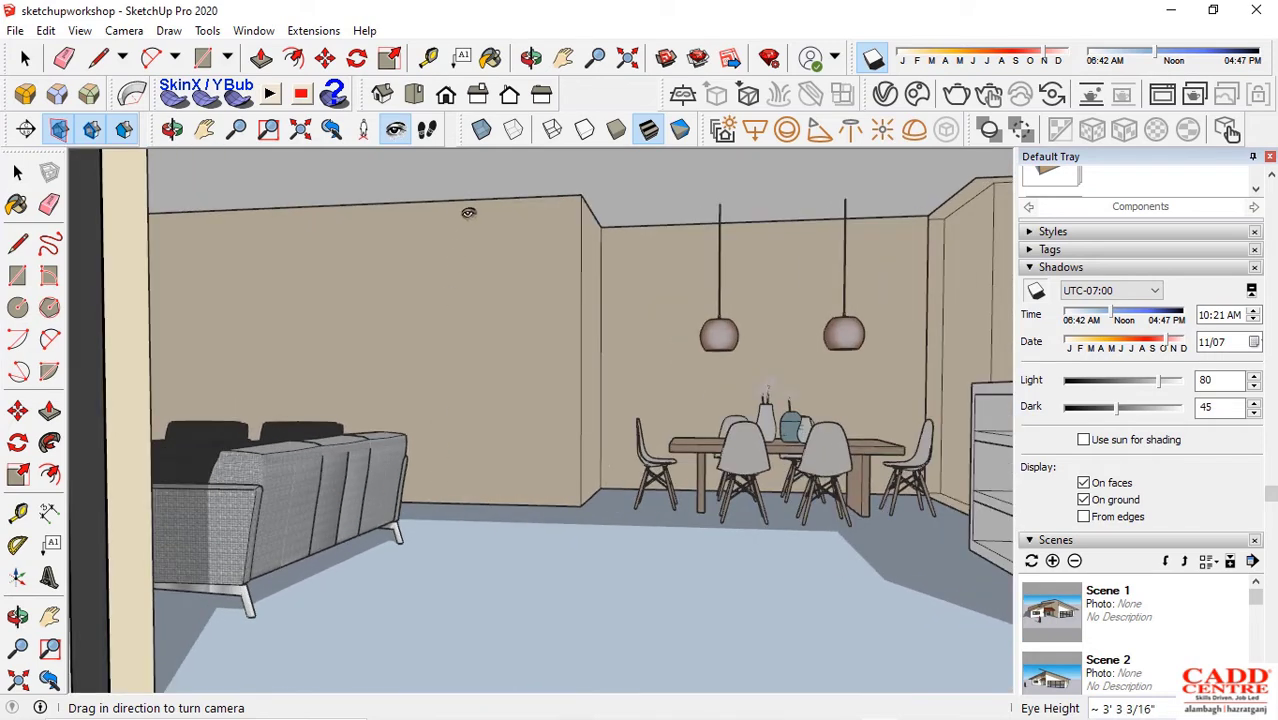
{"action": "left_click", "coordinate": [427, 129]}
{"action": "left_click_drag", "start_coordinate": [571, 604], "coordinate": [435, 610]}
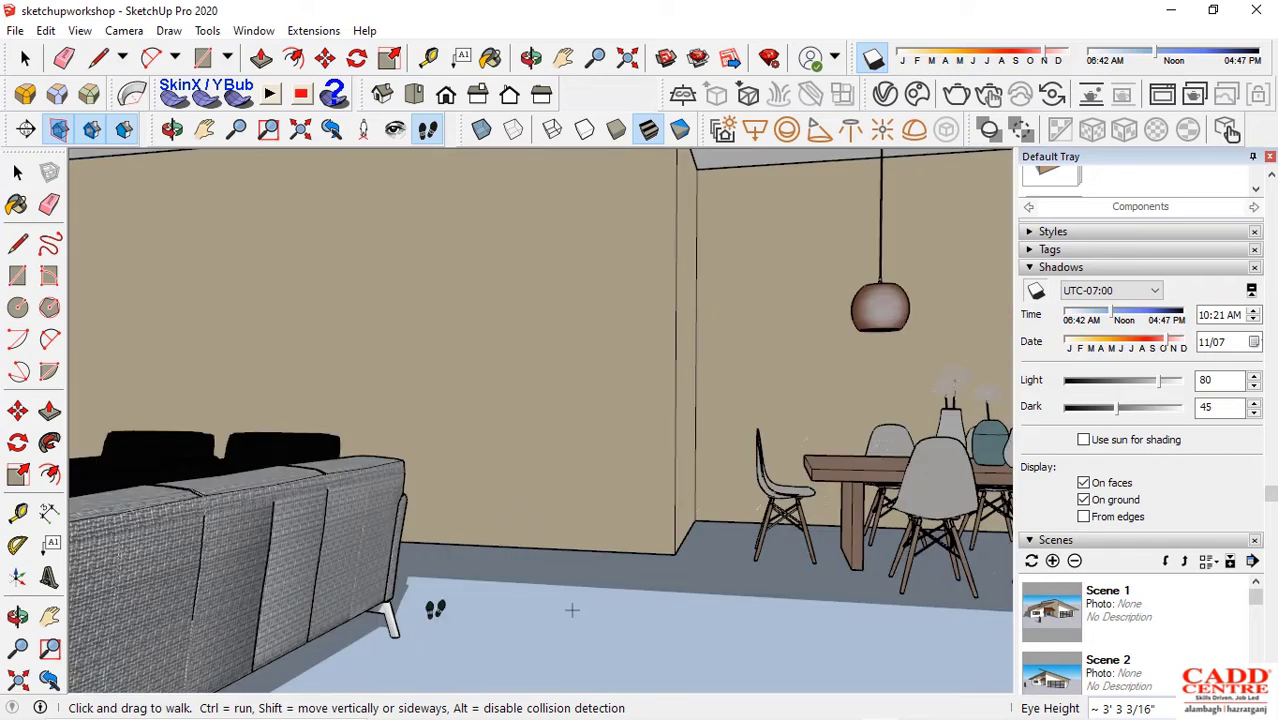
{"action": "middle_click_drag", "start_coordinate": [415, 482], "coordinate": [85, 485]}
{"action": "left_click_drag", "start_coordinate": [735, 638], "coordinate": [642, 603]}
{"action": "scroll", "coordinate": [511, 575], "scroll_direction": "down", "scroll_amount": 1}
{"action": "left_click_drag", "start_coordinate": [793, 615], "coordinate": [596, 636]}
{"action": "left_click_drag", "start_coordinate": [914, 655], "coordinate": [720, 583]}
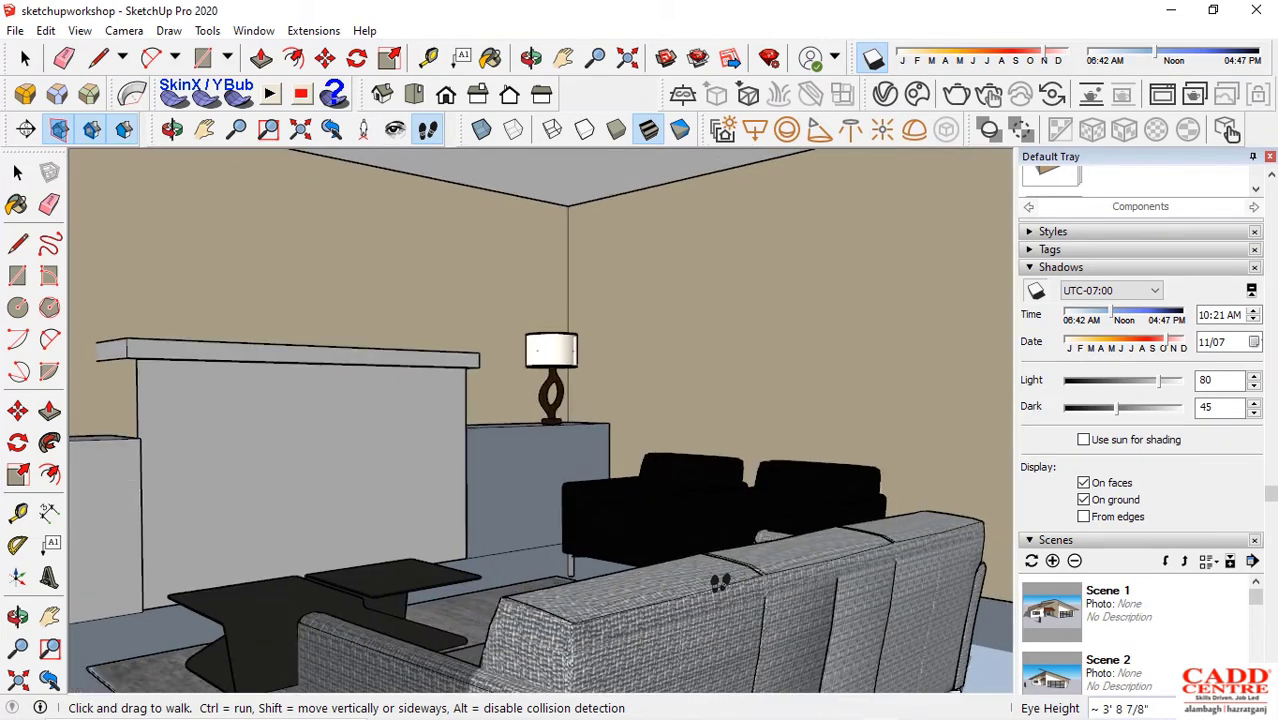
Frame the fireplace wall, table lamp and both sofas from about 4' eye height and add the view as a scene
{"action": "middle_click_drag", "start_coordinate": [713, 584], "coordinate": [406, 634]}
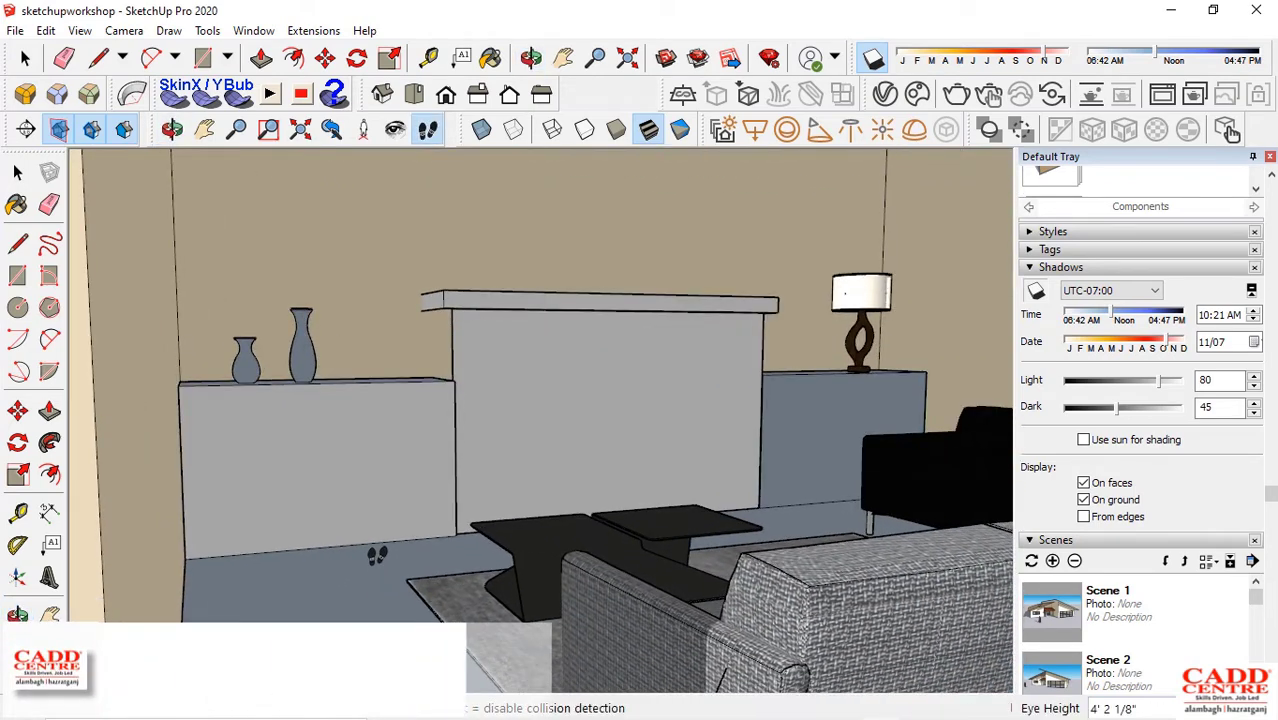
{"action": "scroll", "coordinate": [376, 556], "scroll_direction": "down", "scroll_amount": 1}
{"action": "scroll", "coordinate": [868, 602], "scroll_direction": "up", "scroll_amount": 2}
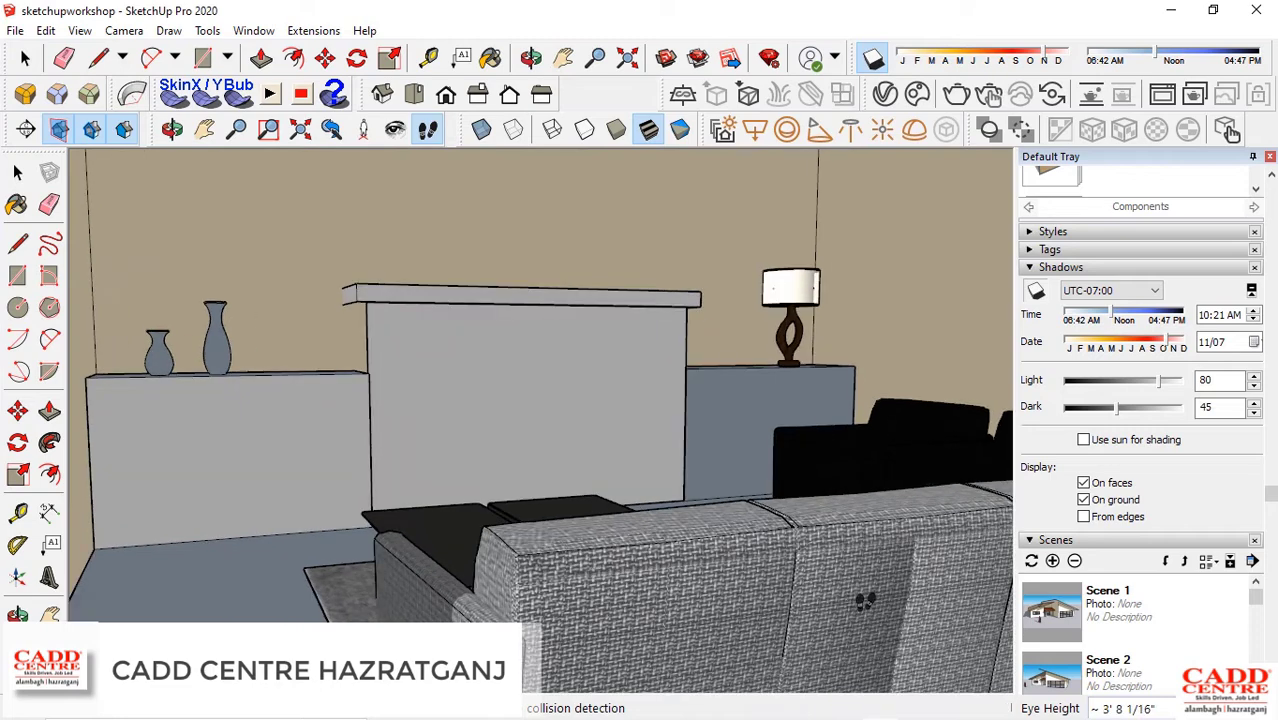
{"action": "scroll", "coordinate": [848, 596], "scroll_direction": "down", "scroll_amount": 2}
{"action": "left_click_drag", "start_coordinate": [882, 614], "coordinate": [804, 628]}
{"action": "key", "text": "o"}
{"action": "middle_click_drag", "start_coordinate": [804, 628], "coordinate": [813, 607]}
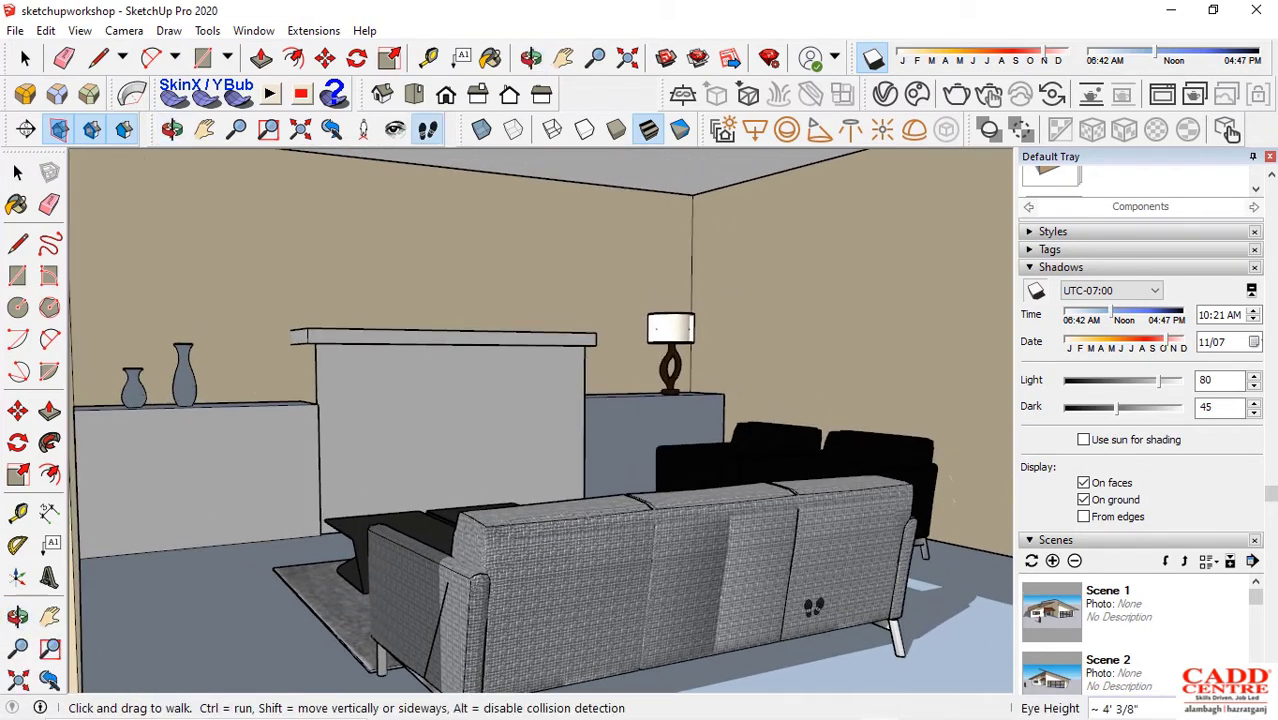
{"action": "left_click", "coordinate": [1051, 562]}
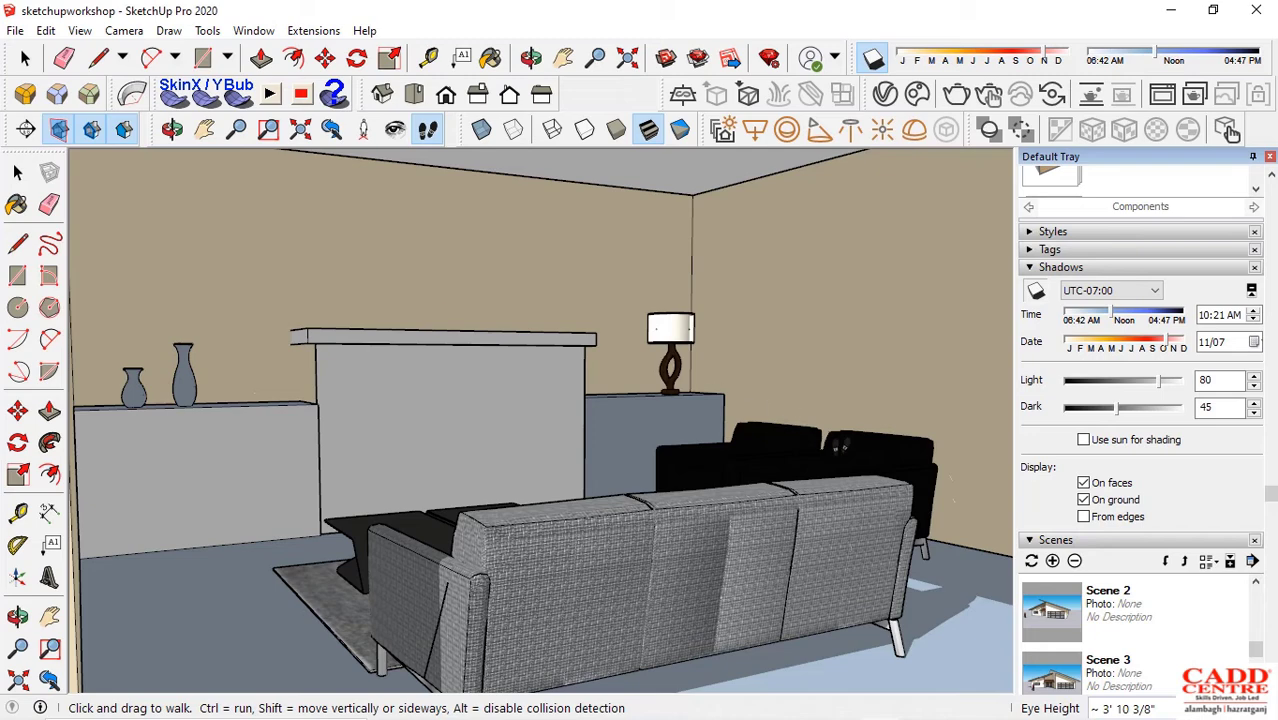
Review the saved exterior views by recalling Scene 1, Scene 2 and Scene 3 in turn
{"action": "double_click", "coordinate": [1051, 605]}
{"action": "key", "text": "space"}
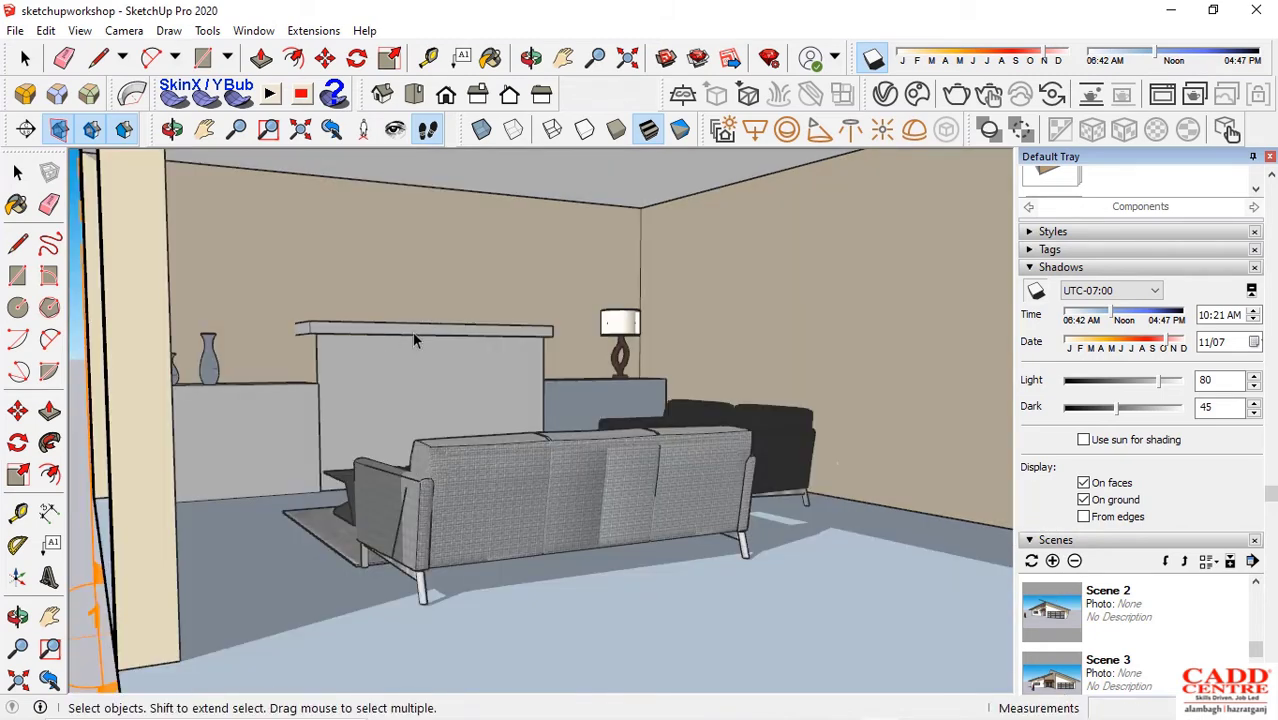
{"action": "scroll", "coordinate": [420, 324], "scroll_direction": "down", "scroll_amount": 2}
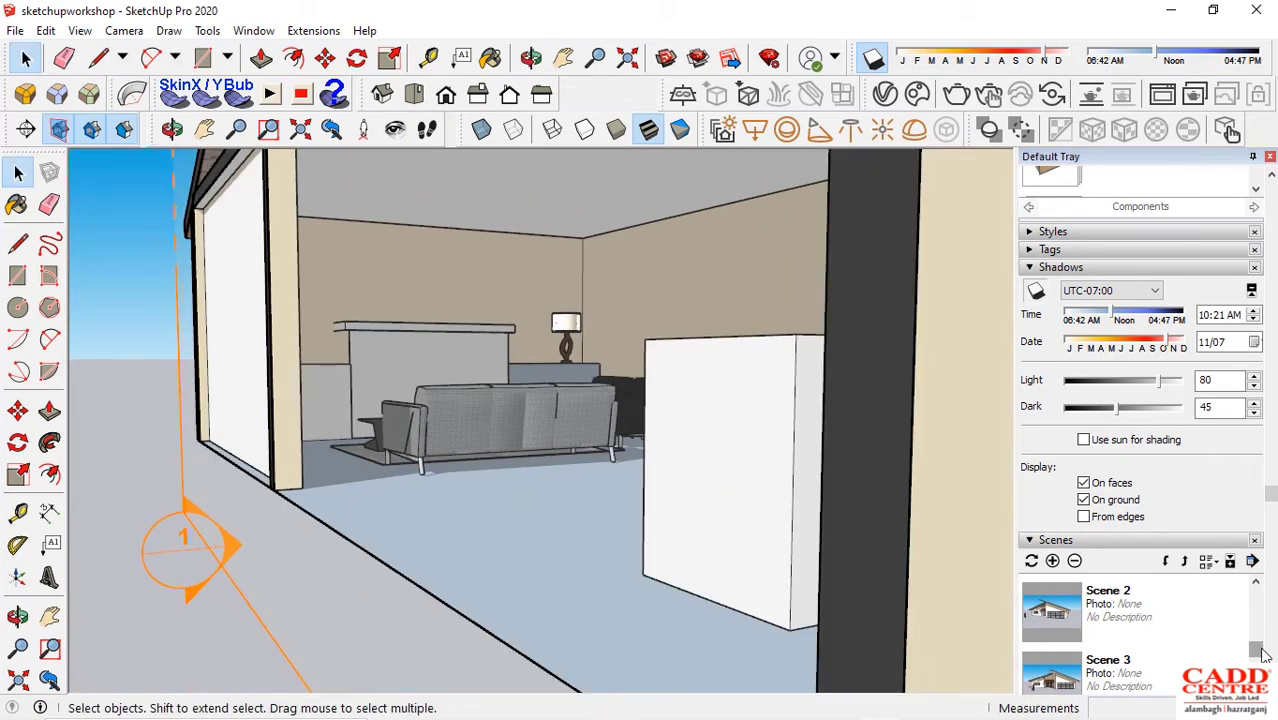
{"action": "scroll", "coordinate": [1236, 633], "scroll_direction": "up", "scroll_amount": 2}
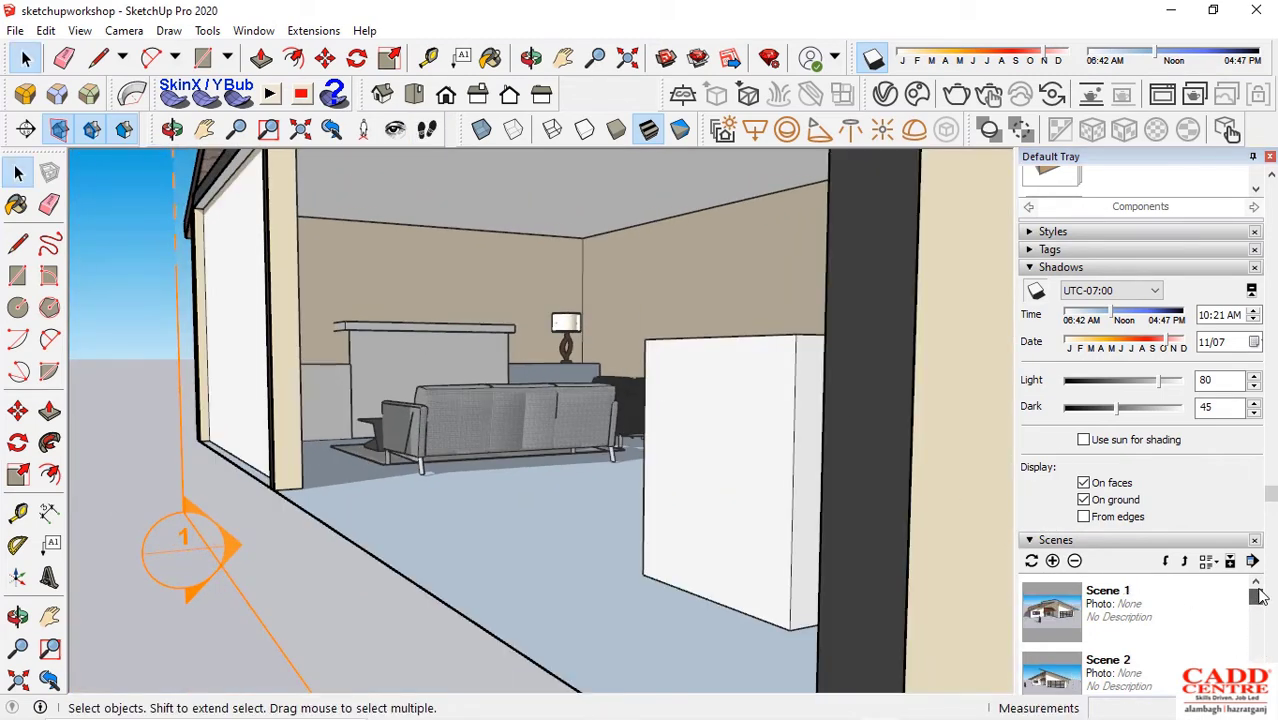
{"action": "left_click", "coordinate": [1068, 614]}
{"action": "double_click", "coordinate": [1068, 614]}
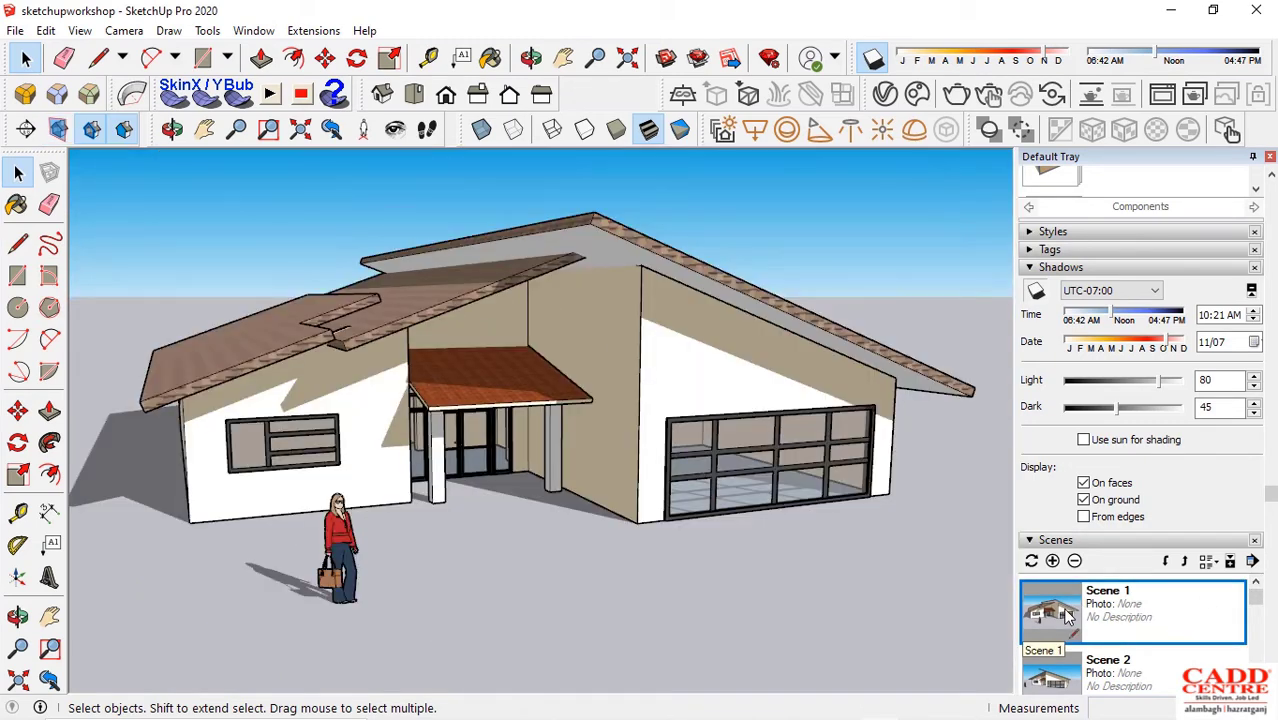
{"action": "left_click", "coordinate": [1075, 677]}
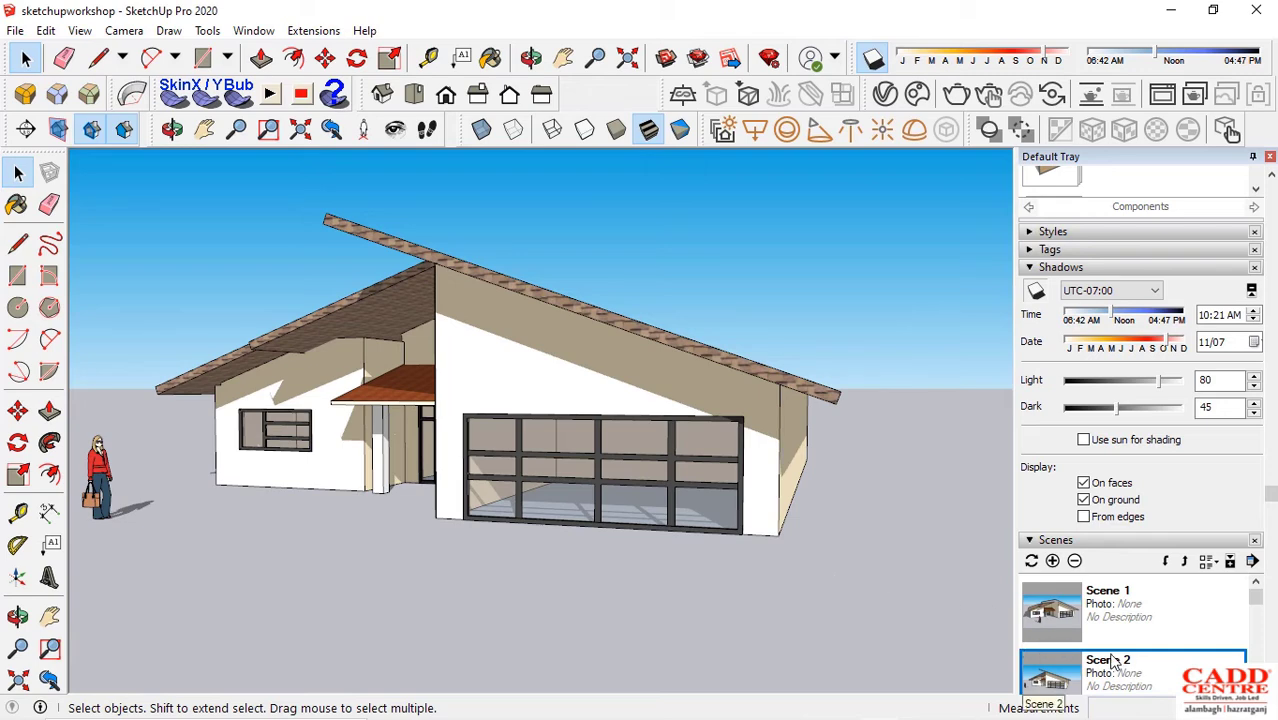
{"action": "scroll", "coordinate": [1113, 662], "scroll_direction": "down", "scroll_amount": 1}
{"action": "left_click", "coordinate": [1048, 663]}
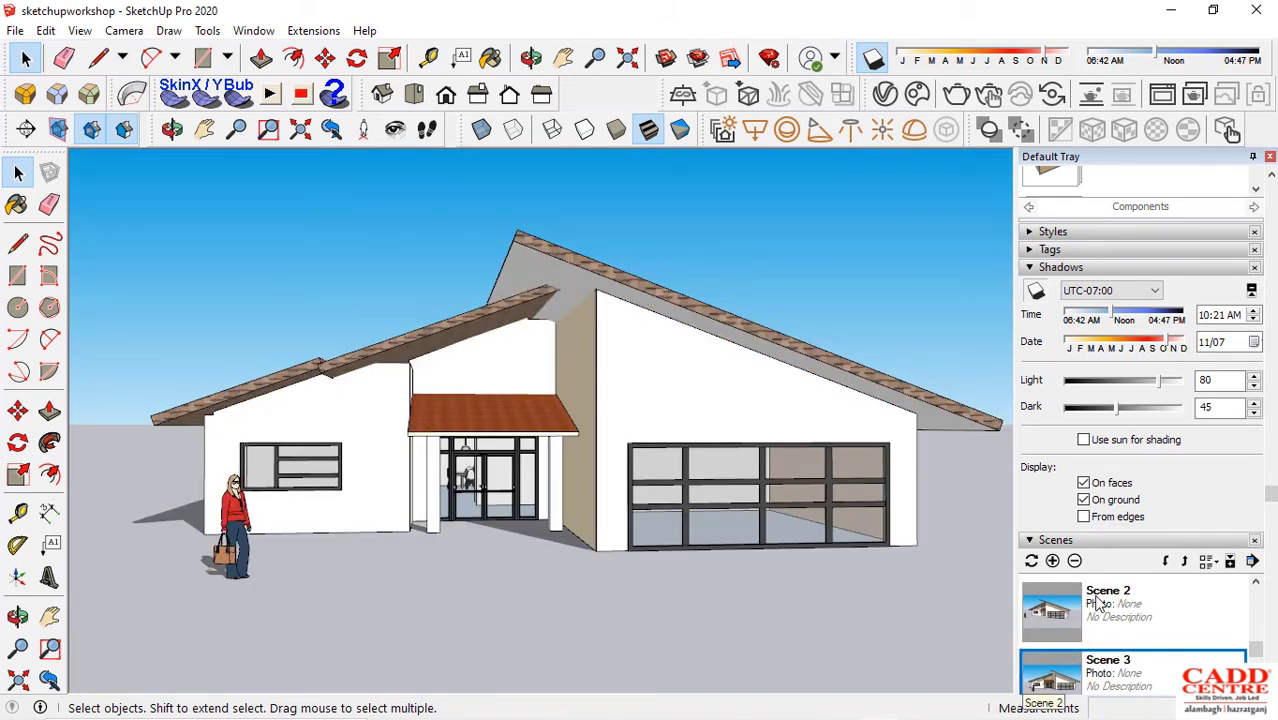
Review the saved interior views of the dining area, kitchen and living room by recalling Scenes 4, 5 and 6
{"action": "scroll", "coordinate": [1097, 602], "scroll_direction": "down", "scroll_amount": 1}
{"action": "double_click", "coordinate": [1055, 668]}
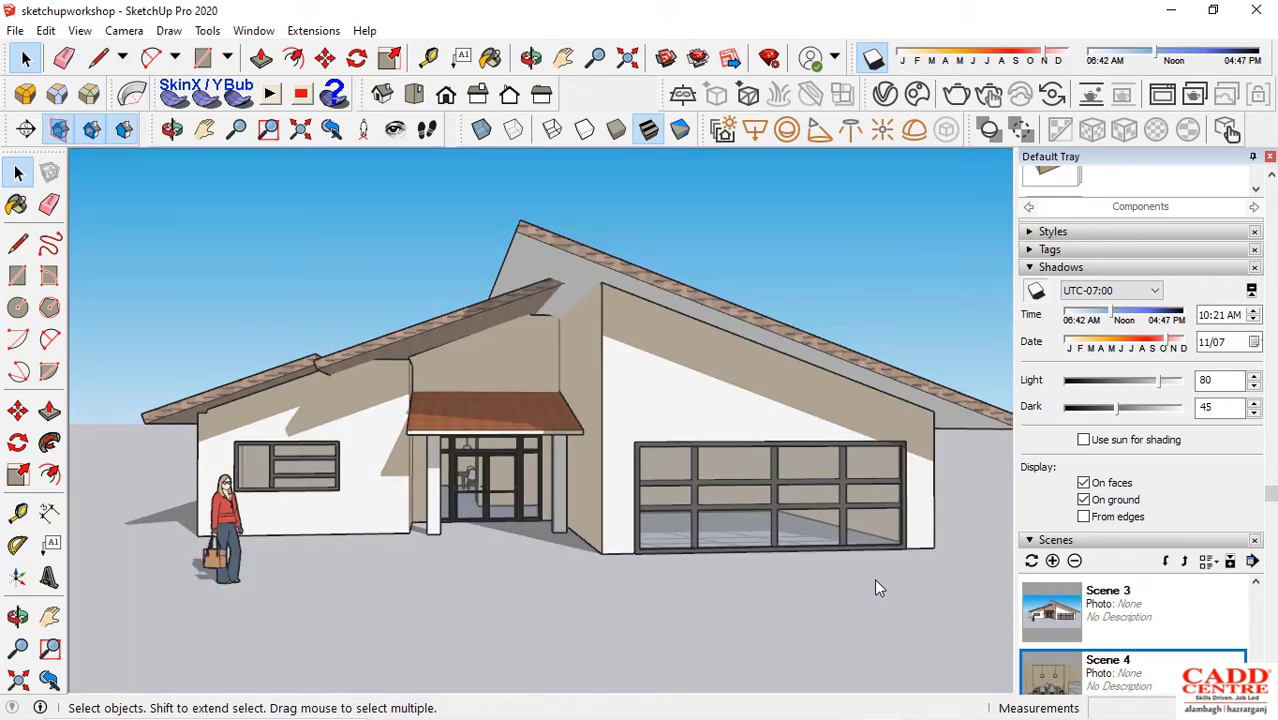
{"action": "scroll", "coordinate": [1170, 655], "scroll_direction": "down", "scroll_amount": 2}
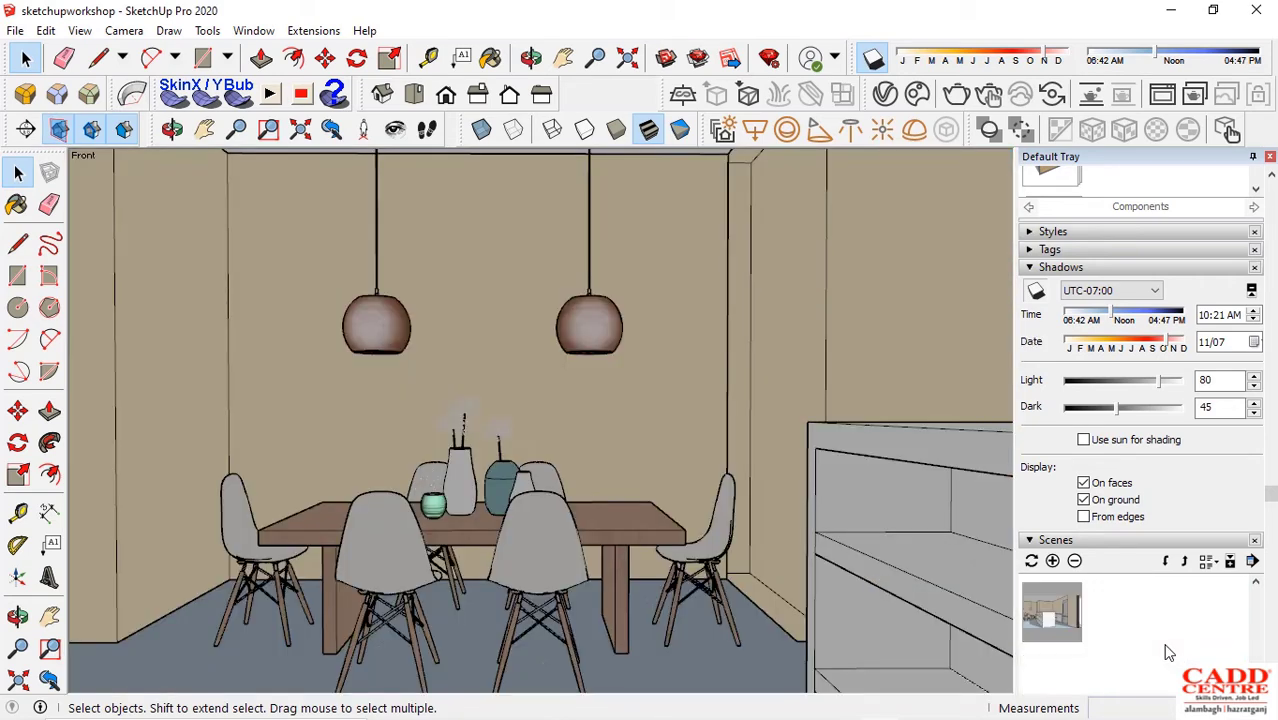
{"action": "left_click", "coordinate": [1055, 615]}
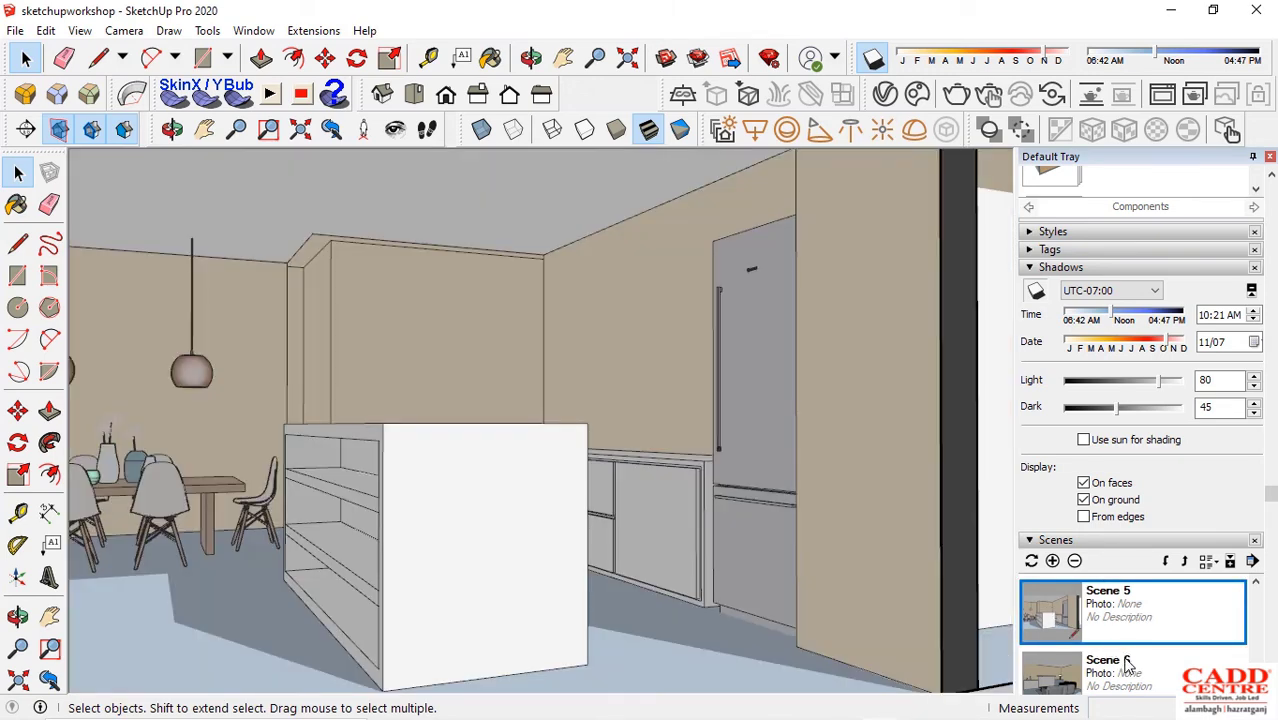
{"action": "left_click", "coordinate": [1127, 665]}
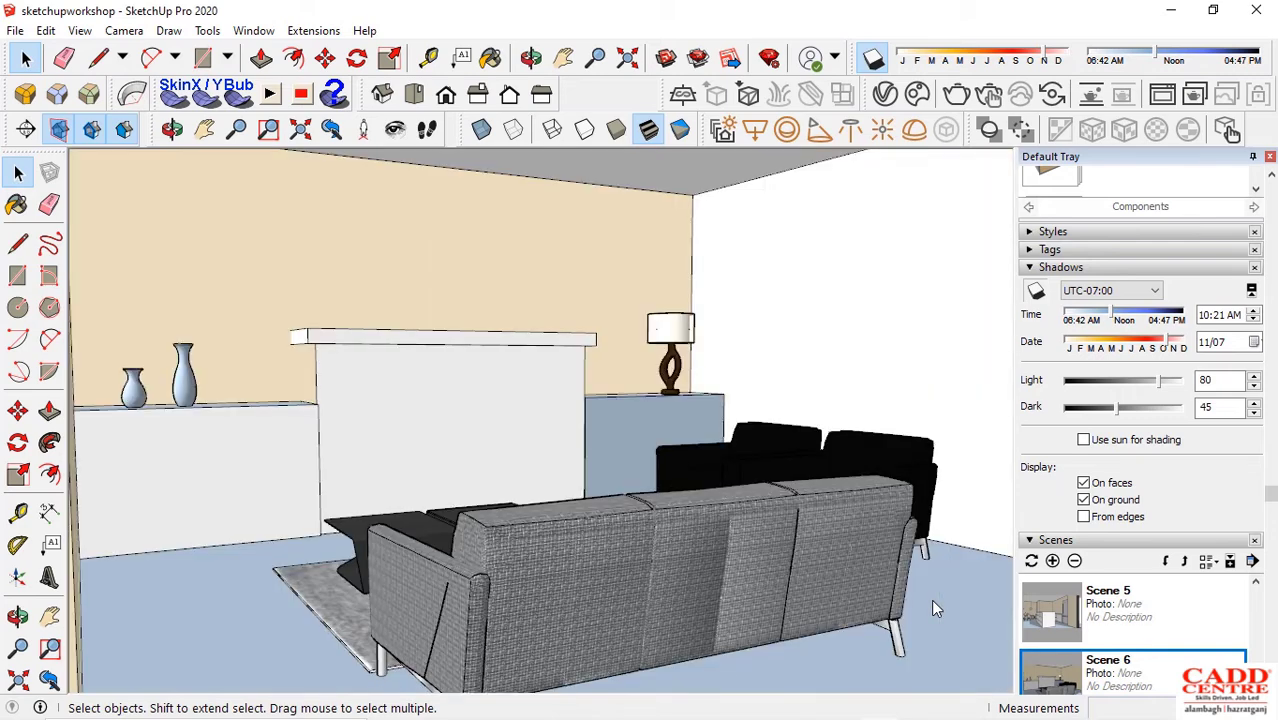
{"action": "scroll", "coordinate": [1064, 605], "scroll_direction": "down", "scroll_amount": 1}
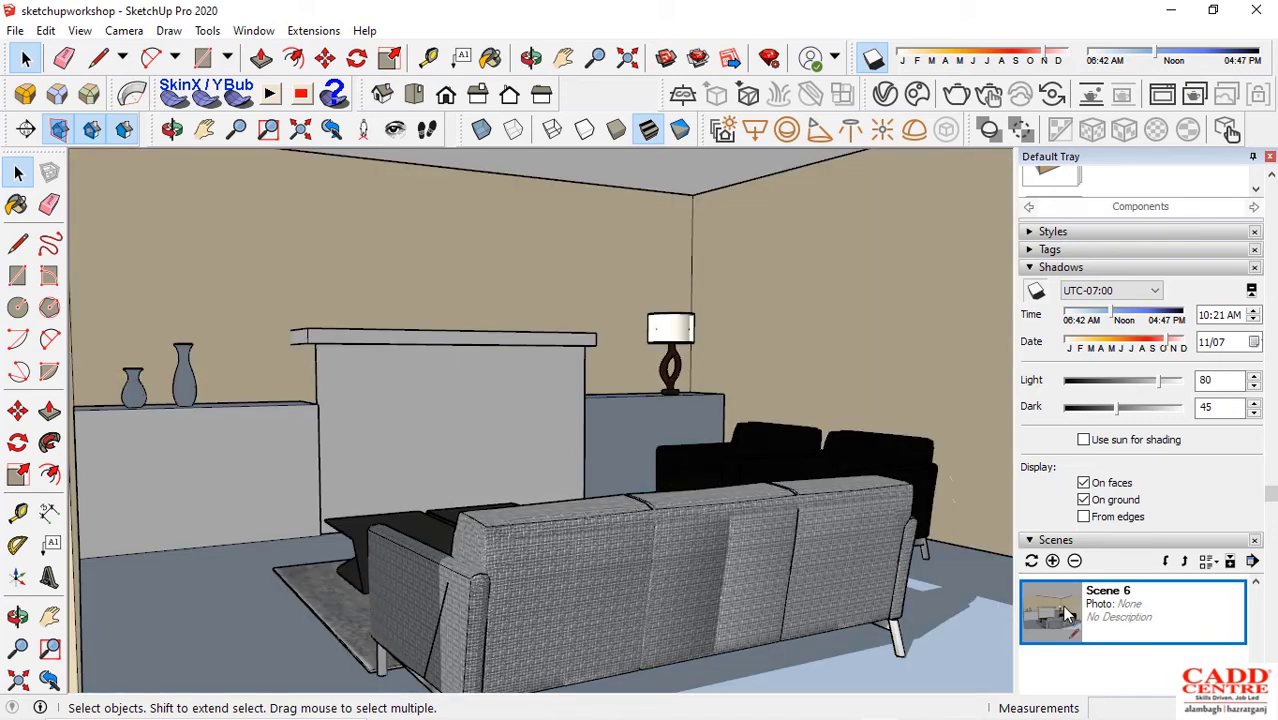
Switch to the Google Meet call in the Chrome window
{"action": "mouse_move", "coordinate": [866, 718]}
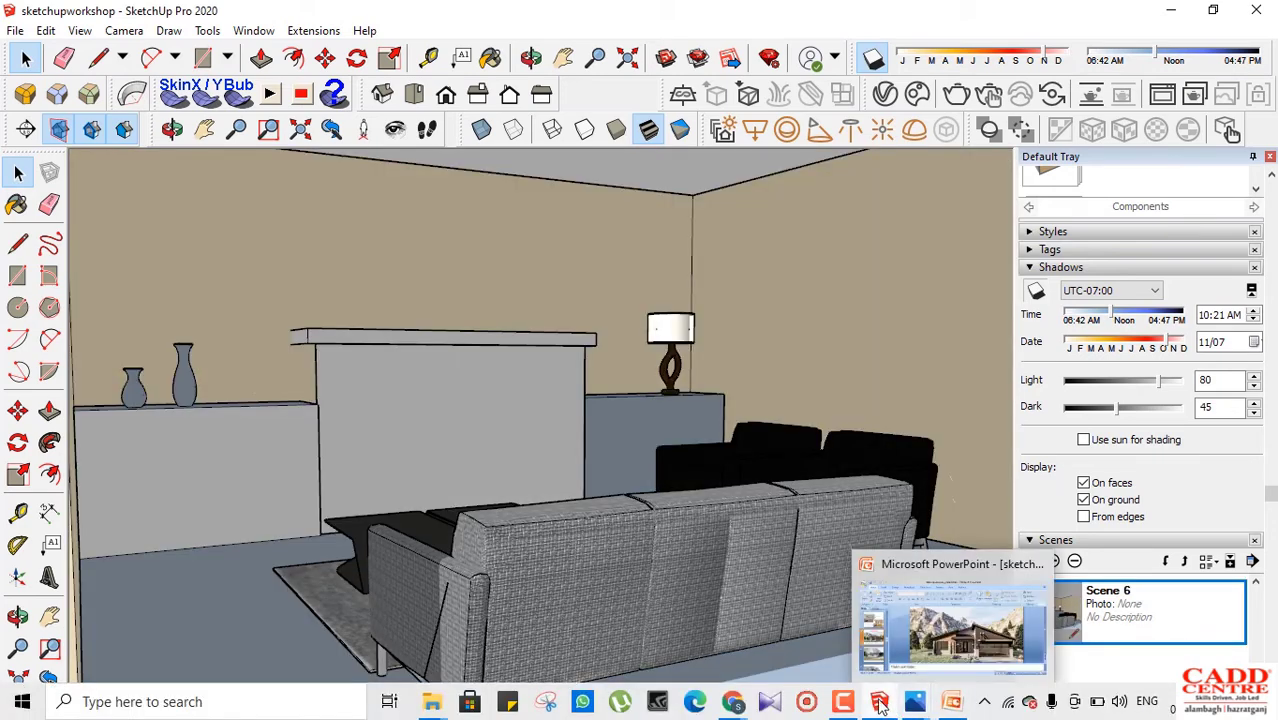
{"action": "mouse_move", "coordinate": [823, 672]}
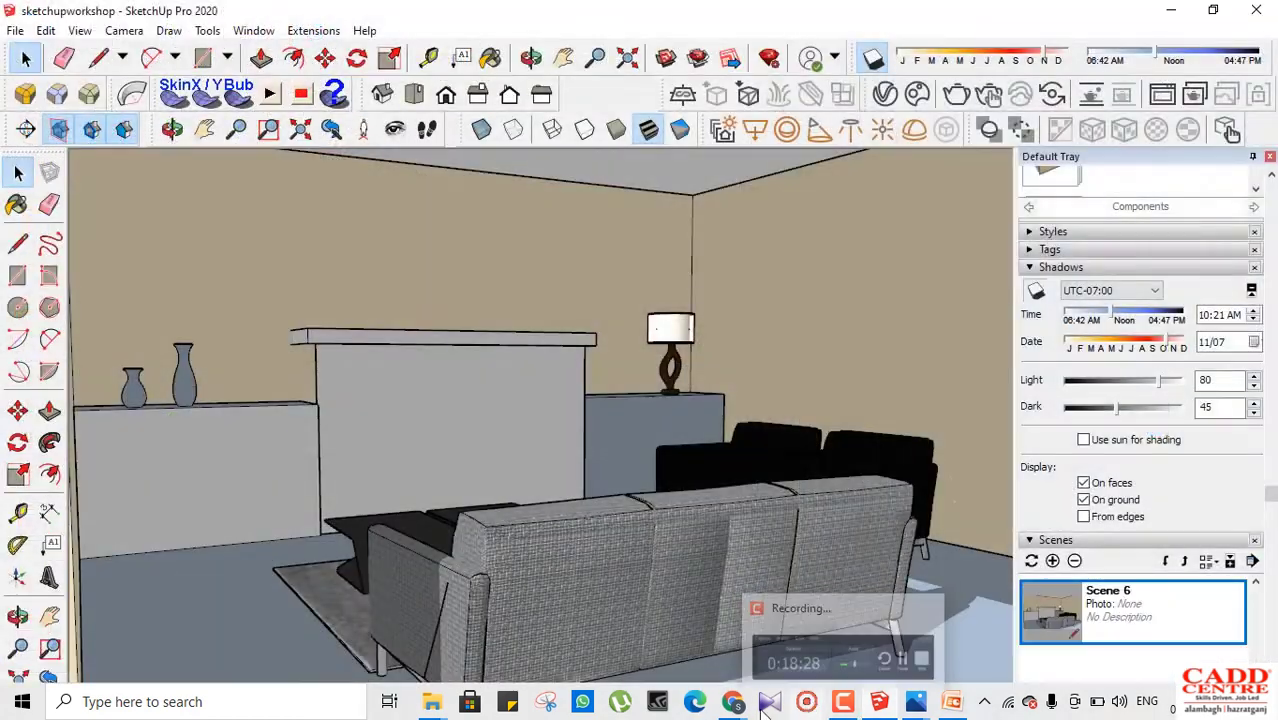
{"action": "mouse_move", "coordinate": [732, 701]}
{"action": "left_click", "coordinate": [661, 655]}
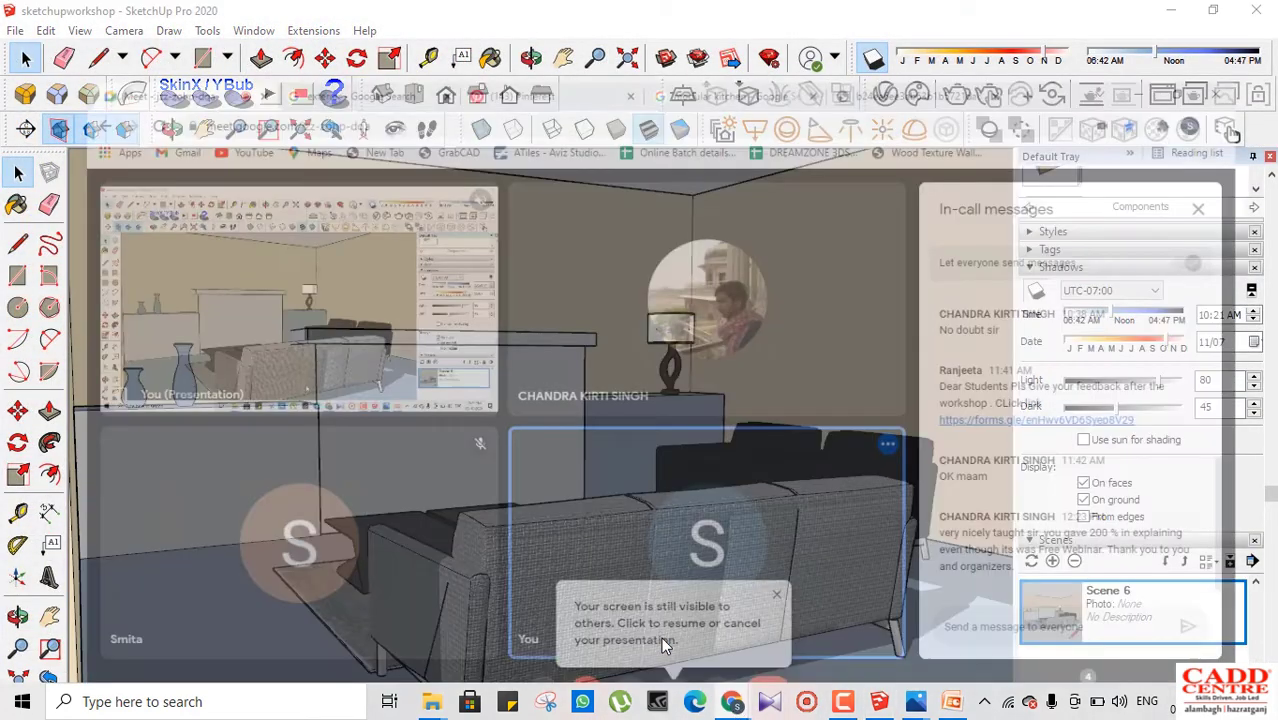